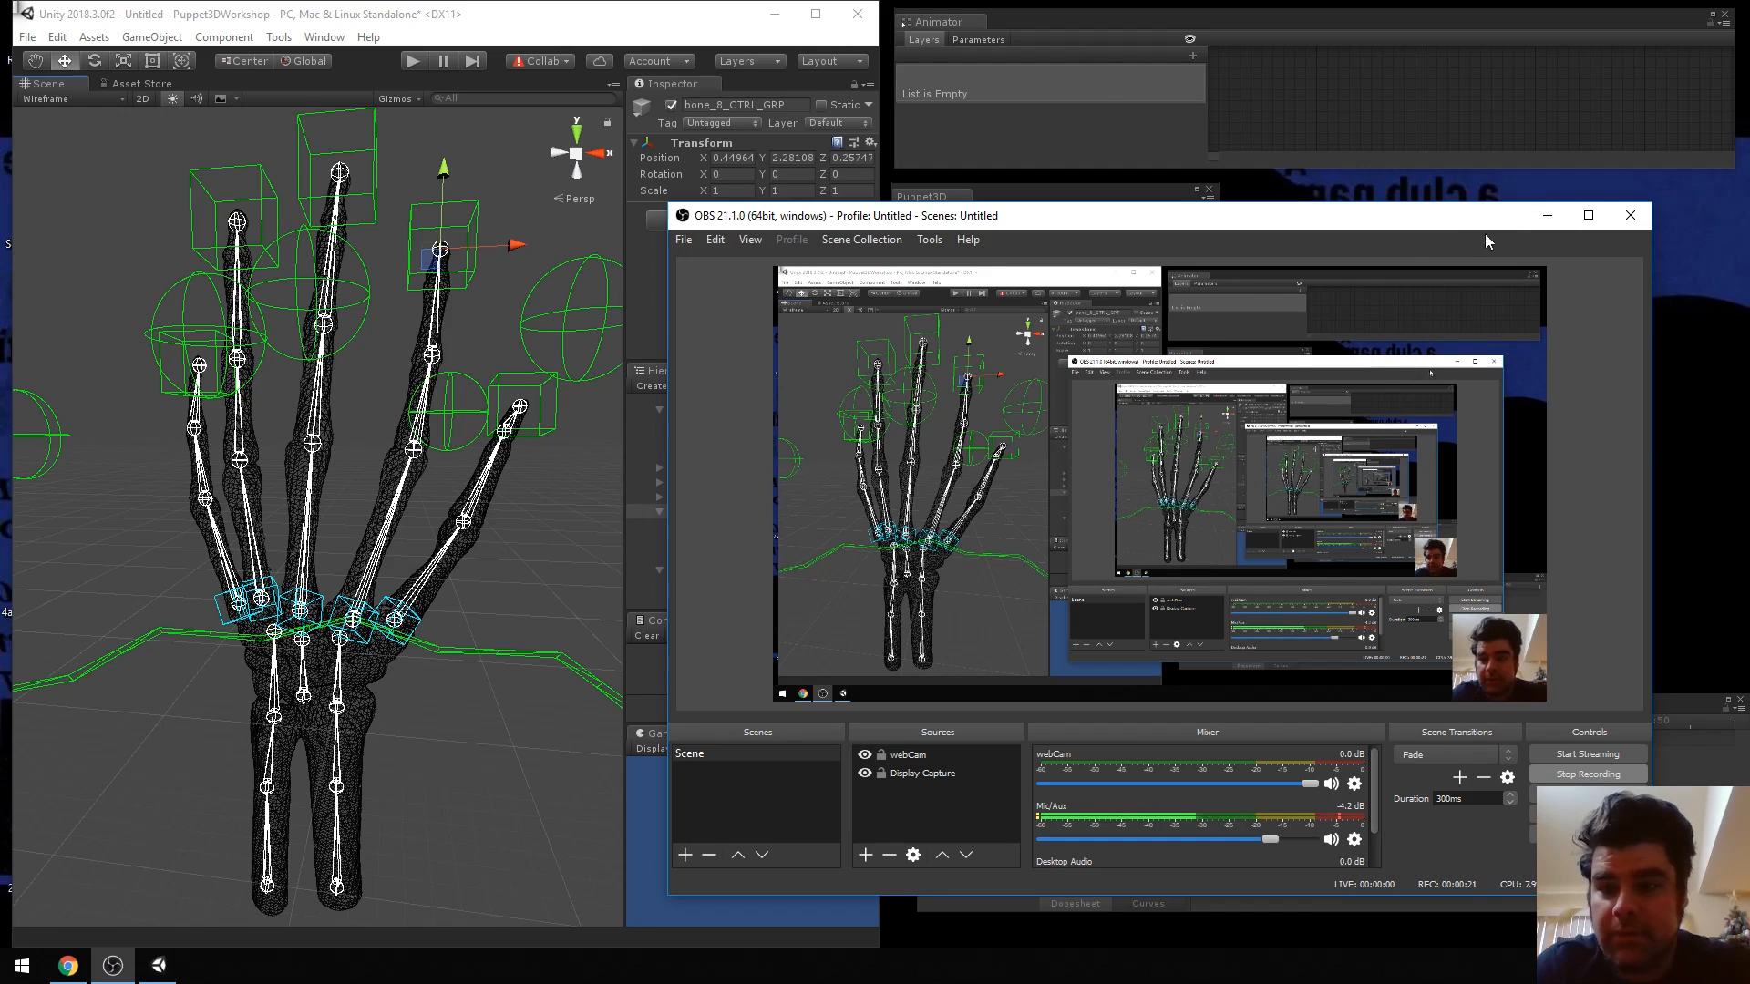
# Minimize the OBS window and select the Global_CTRL rig root in the scene hierarchy.
pyautogui.click(1554, 217)
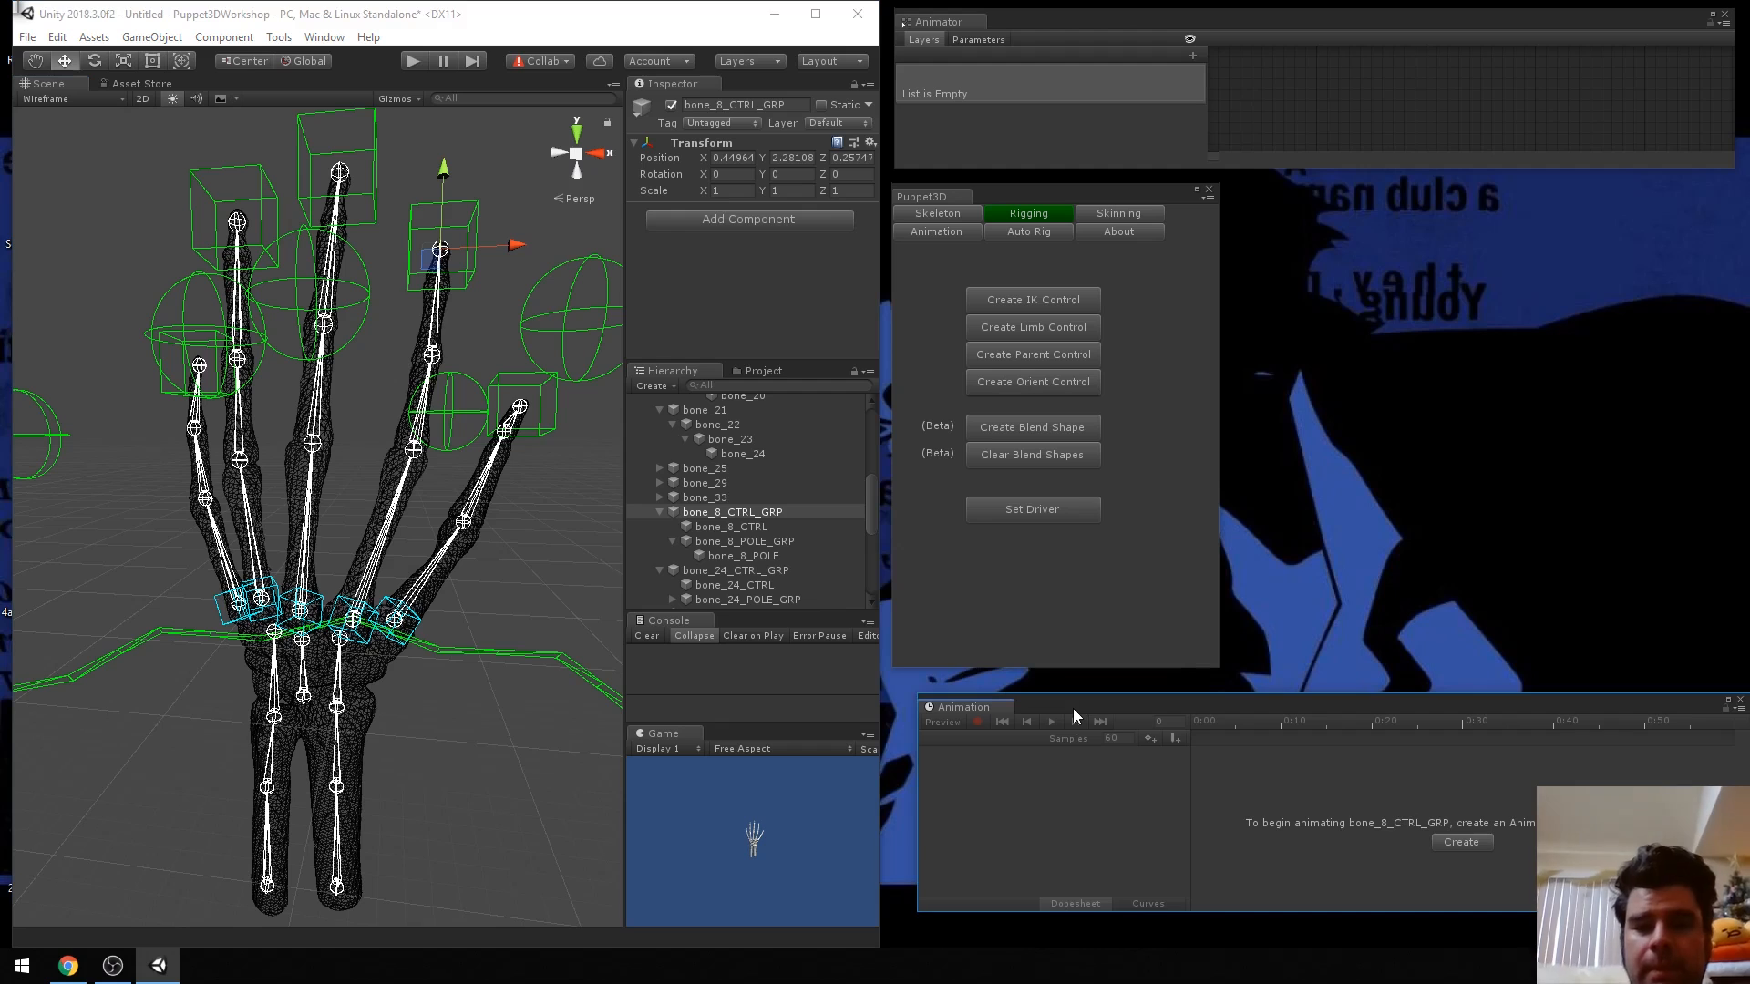
pyautogui.moveTo(1074, 708); pyautogui.dragTo(1053, 637)
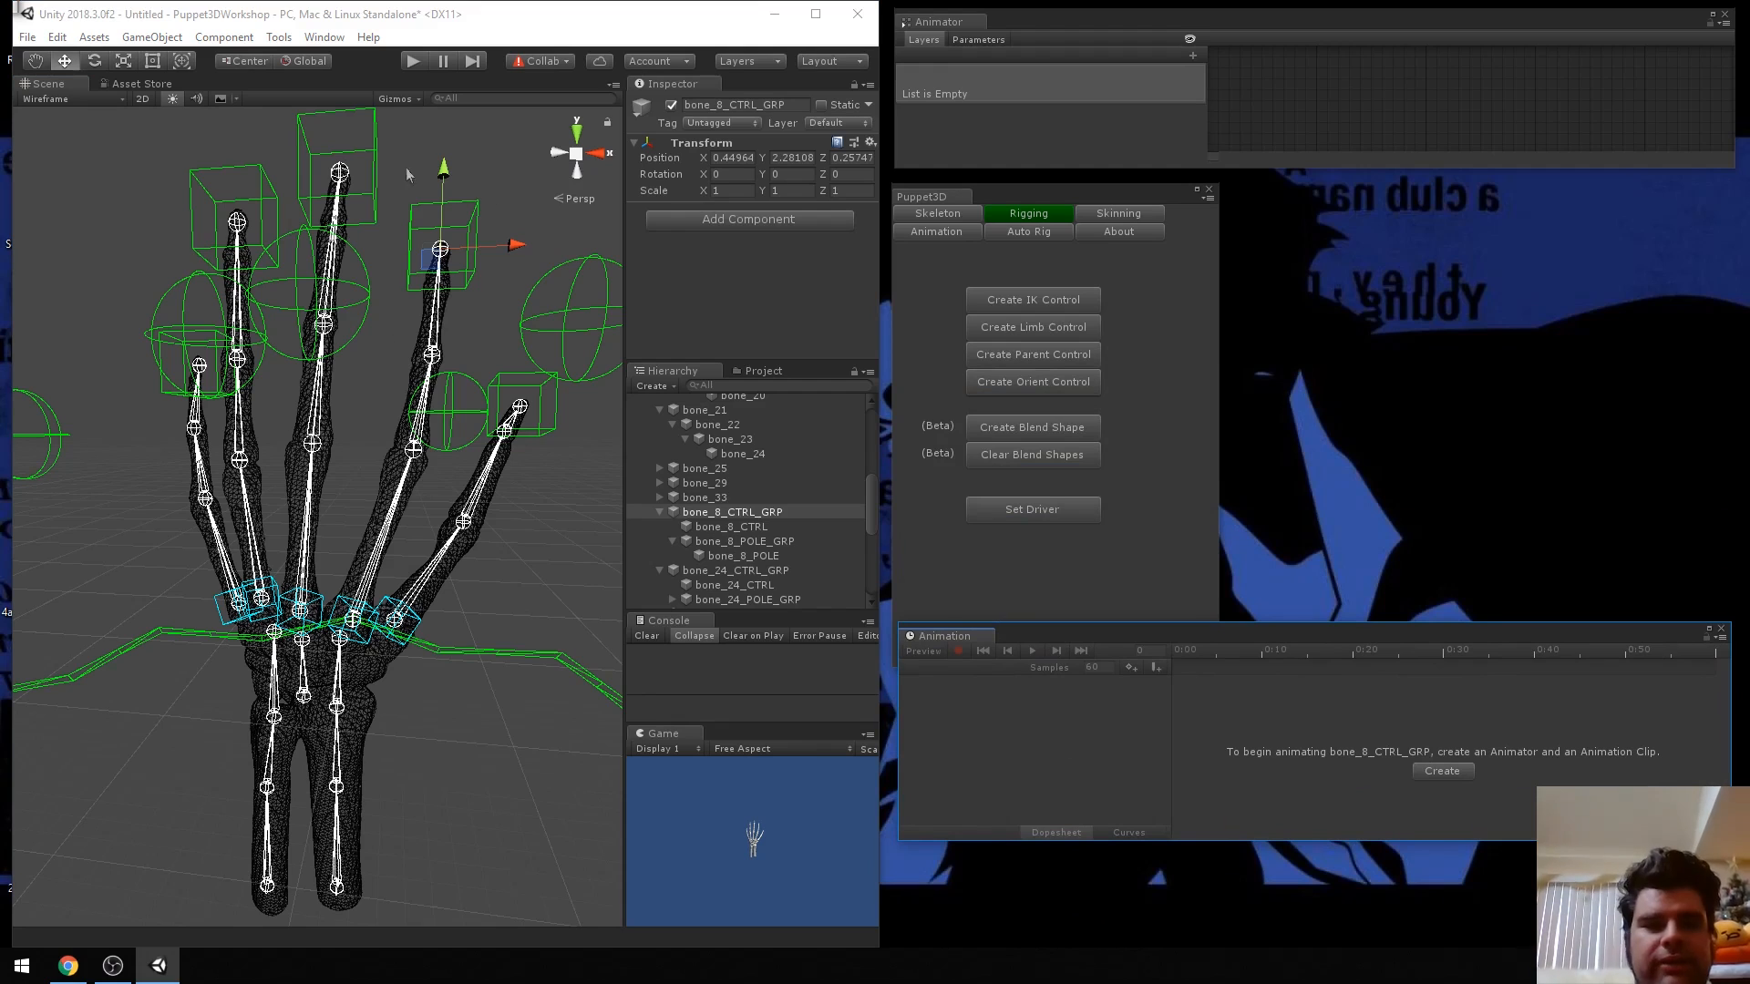
pyautogui.scroll(10, 742, 507)
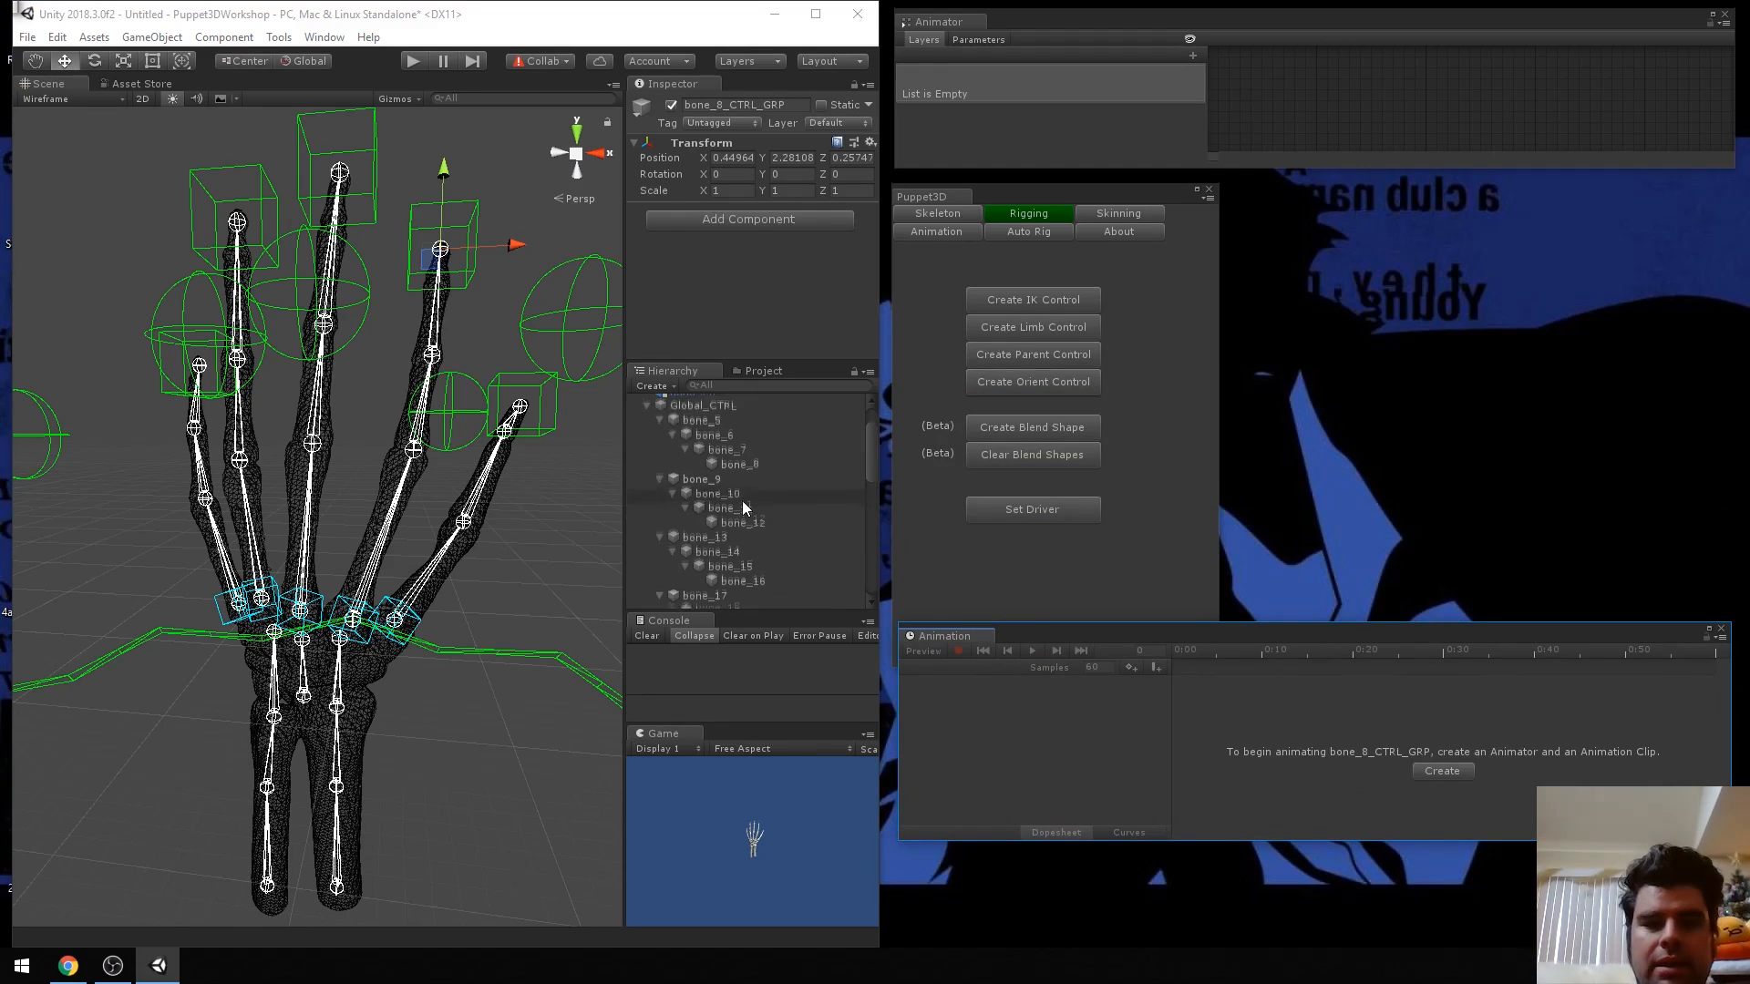
pyautogui.click(715, 444)
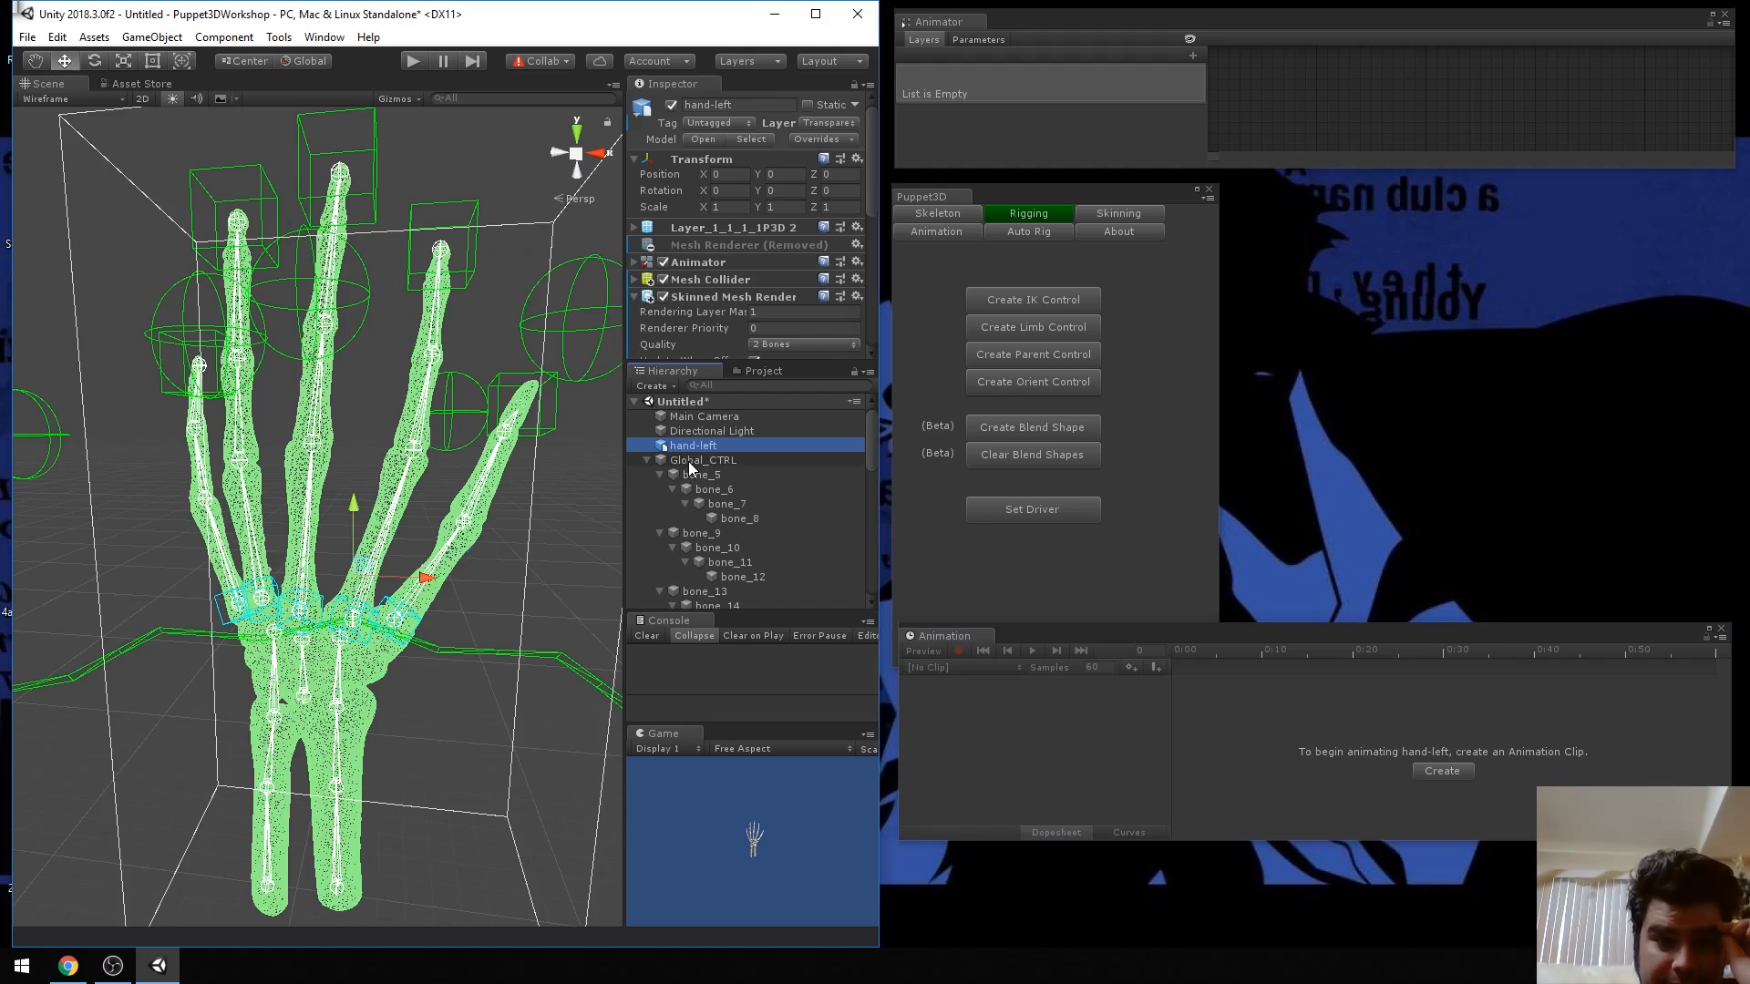
pyautogui.click(688, 462)
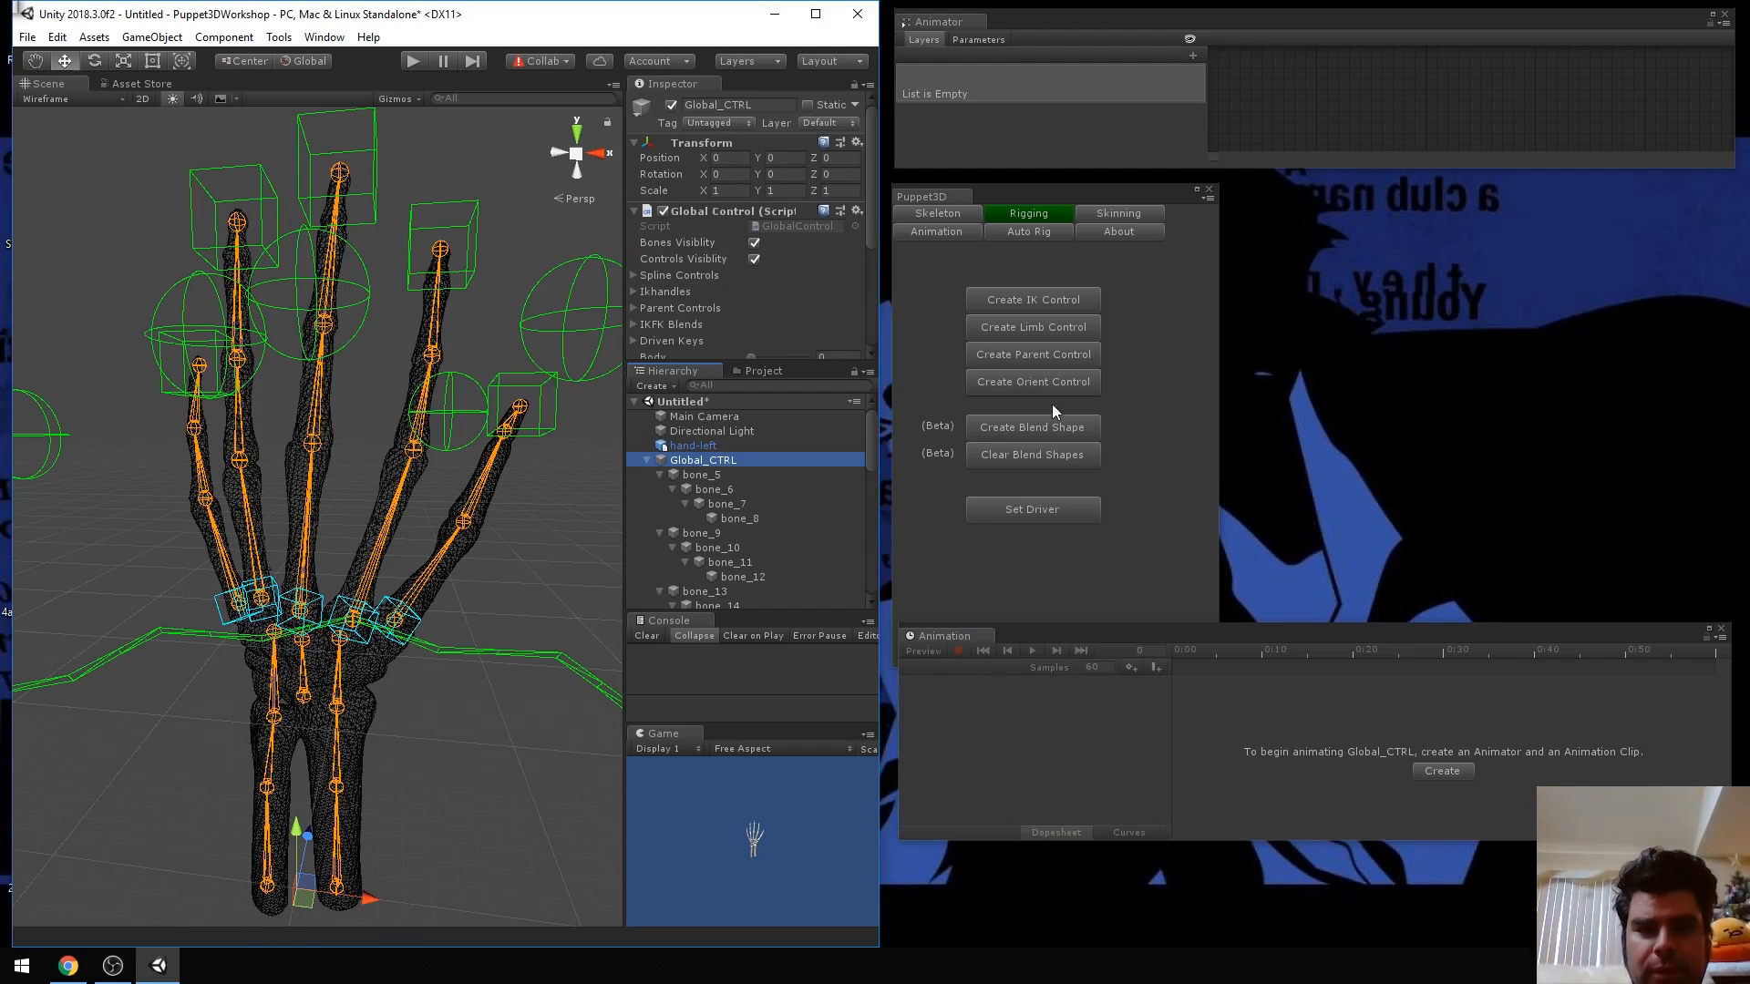
# Collapse Global_CTRL's Transform and Global Control components and move the floating Animation window clear of the Puppet3D window.
pyautogui.click(635, 211)
pyautogui.click(634, 144)
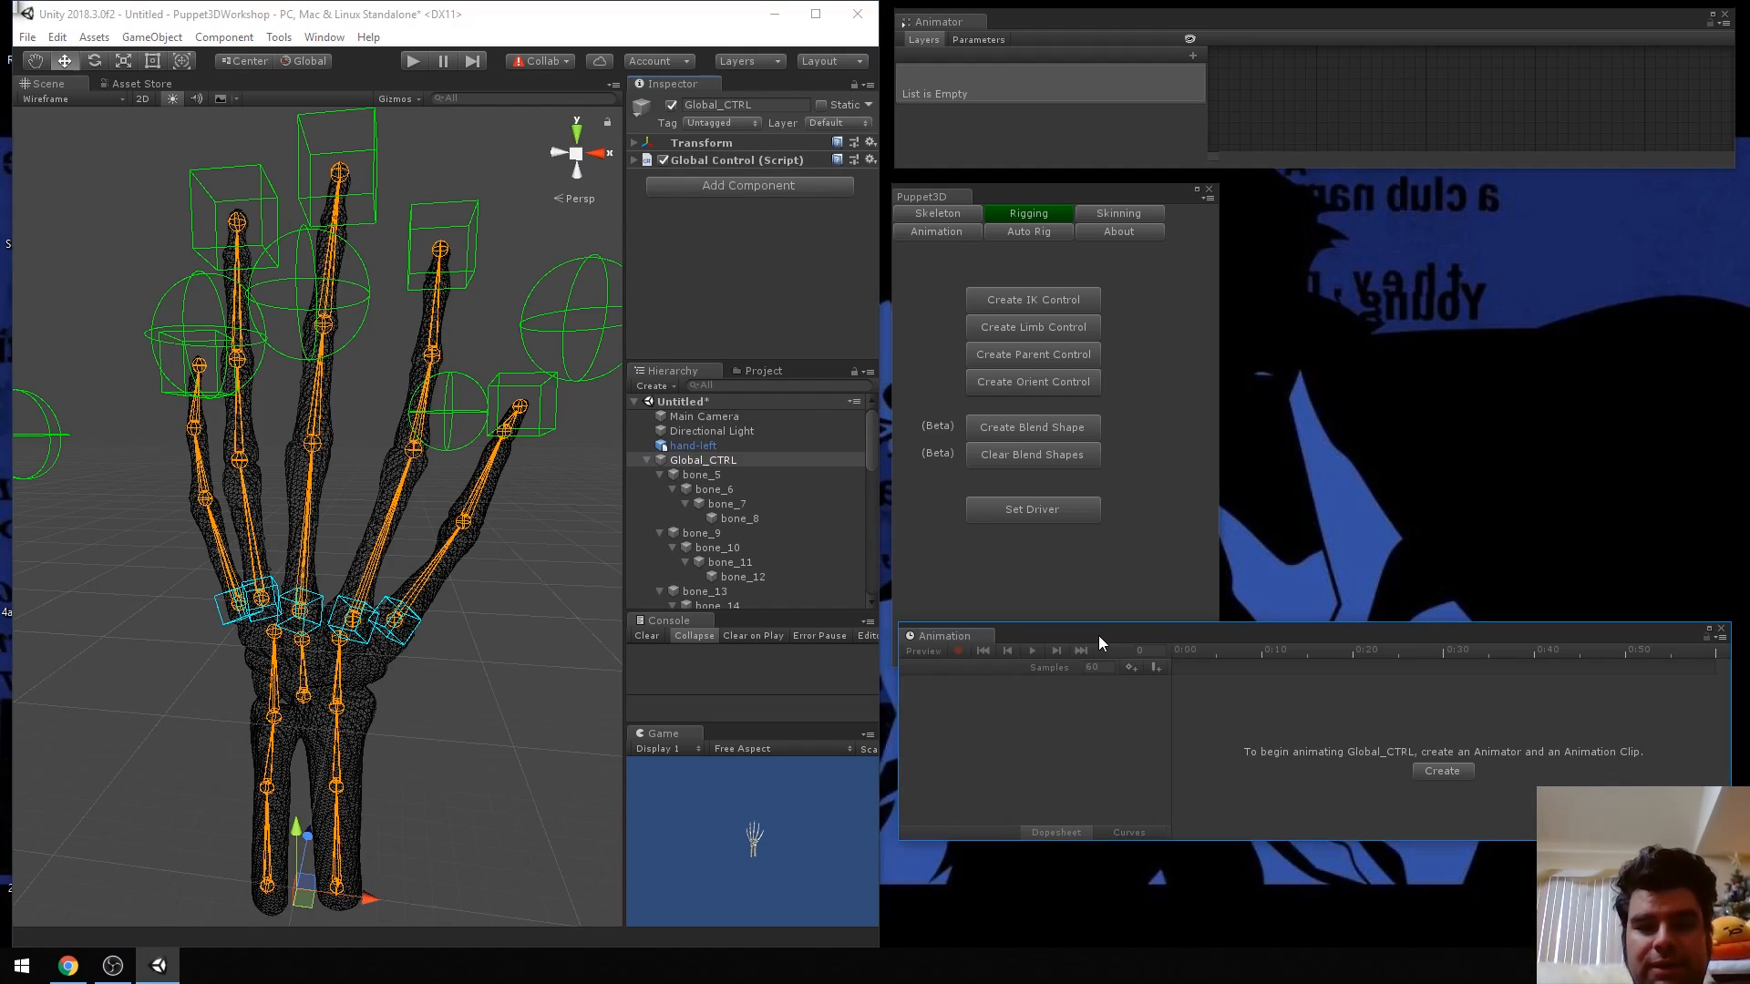
pyautogui.moveTo(1097, 637); pyautogui.dragTo(1086, 680)
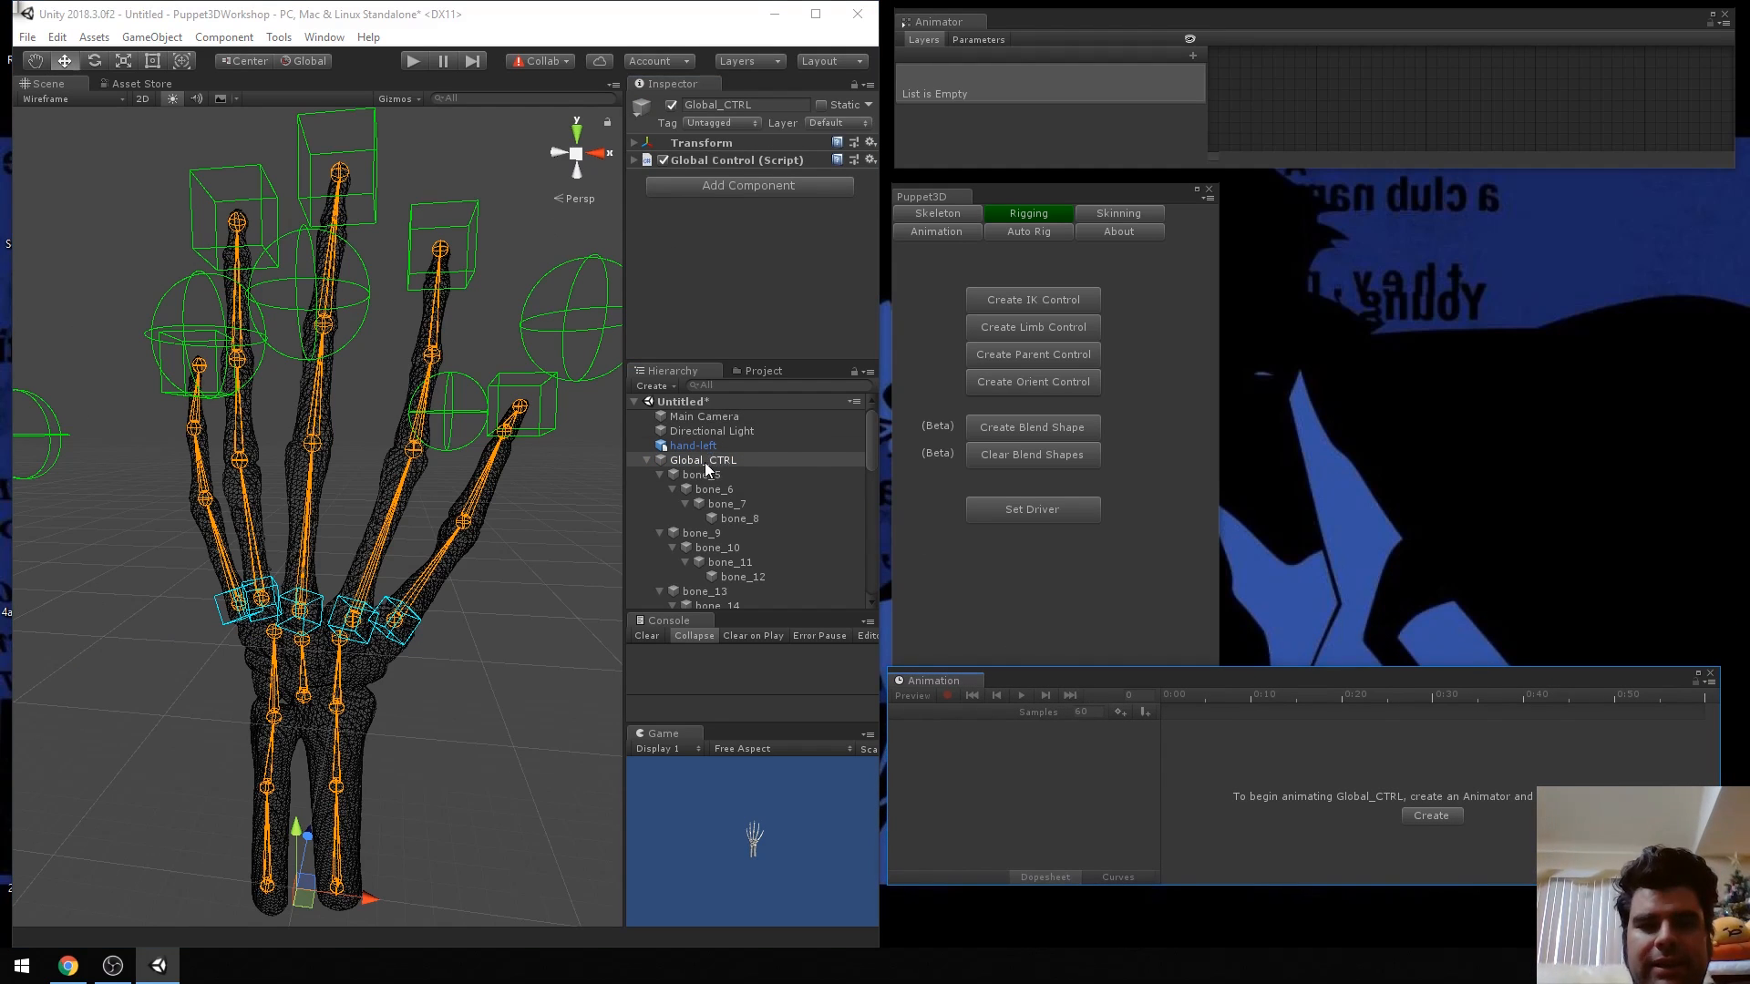
# Create an animation clip for Global_CTRL named skeleton-hand-grip and save it in the project's Assets/_anim folder.
pyautogui.click(1431, 816)
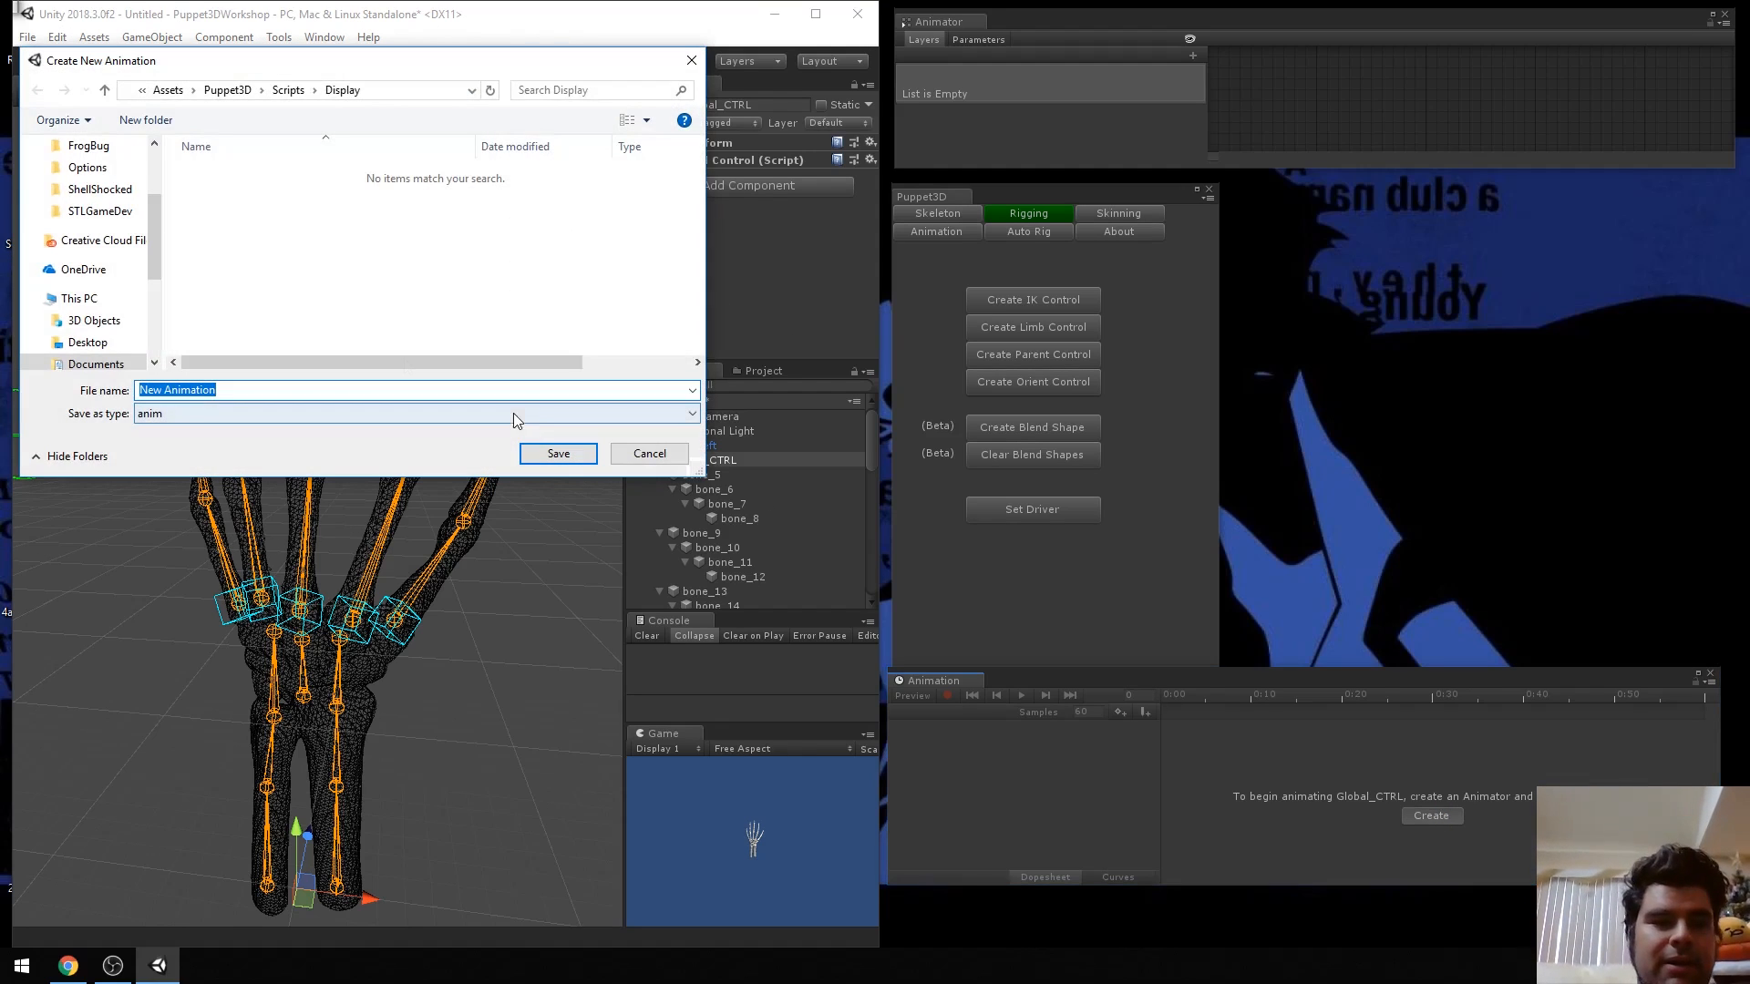
pyautogui.click(229, 91)
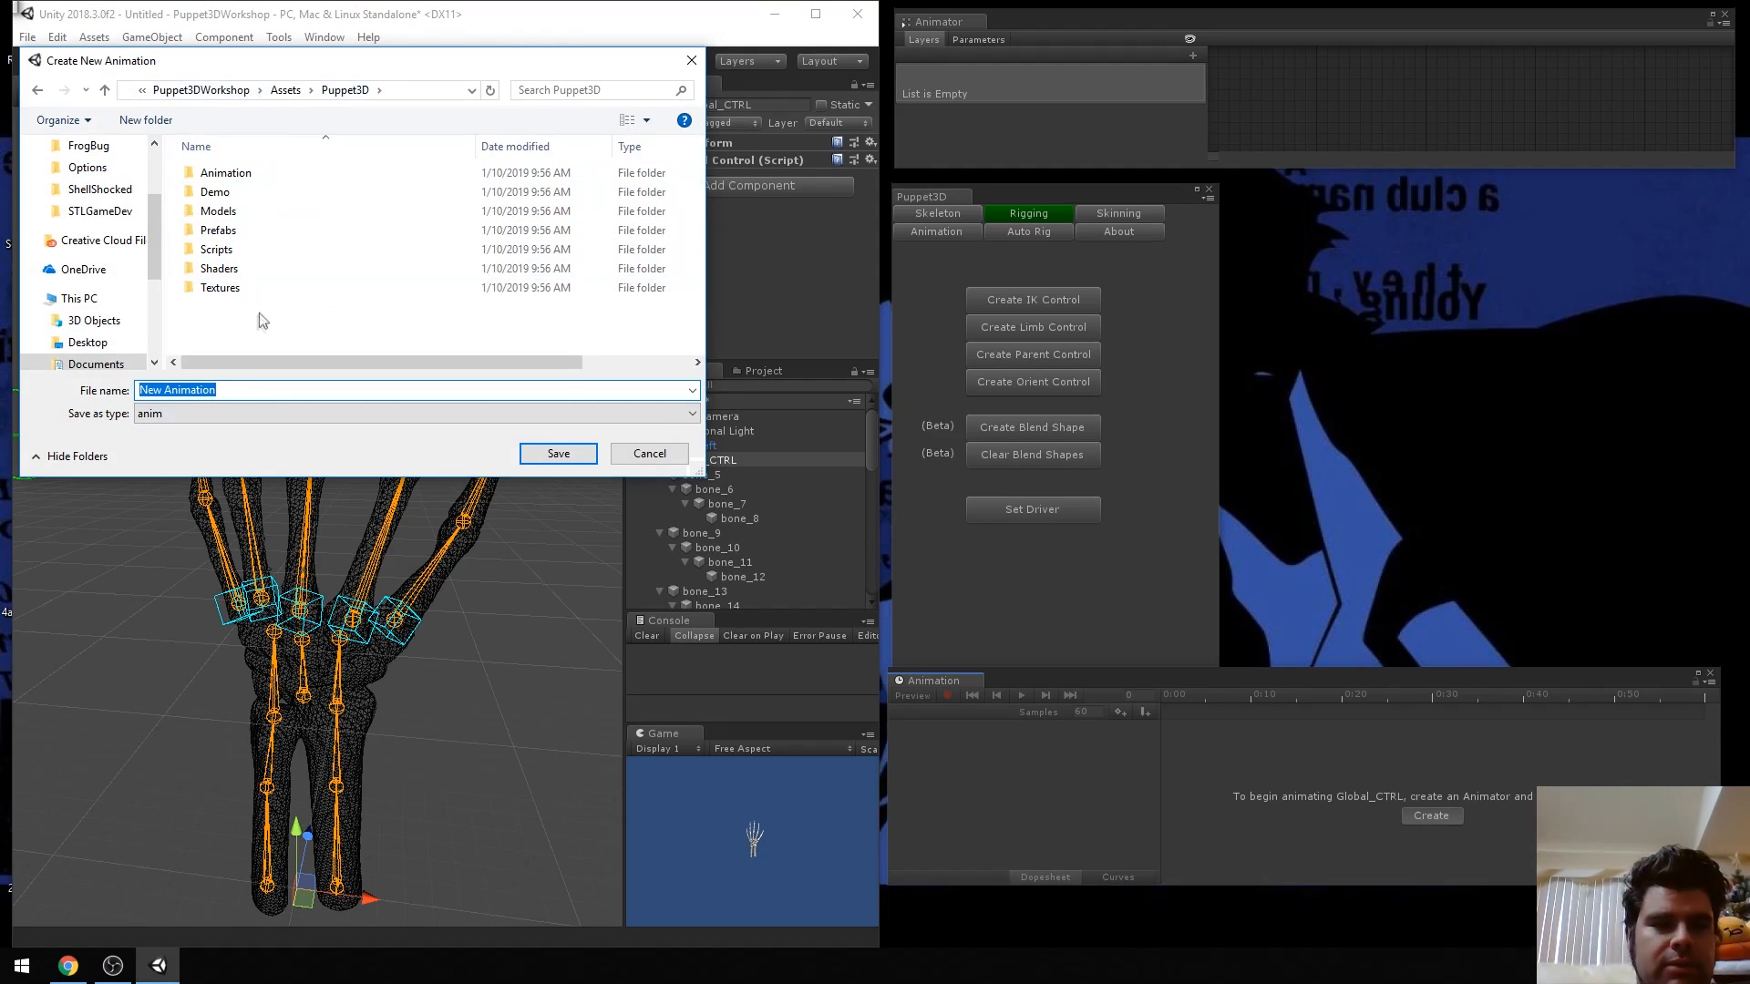
pyautogui.click(285, 89)
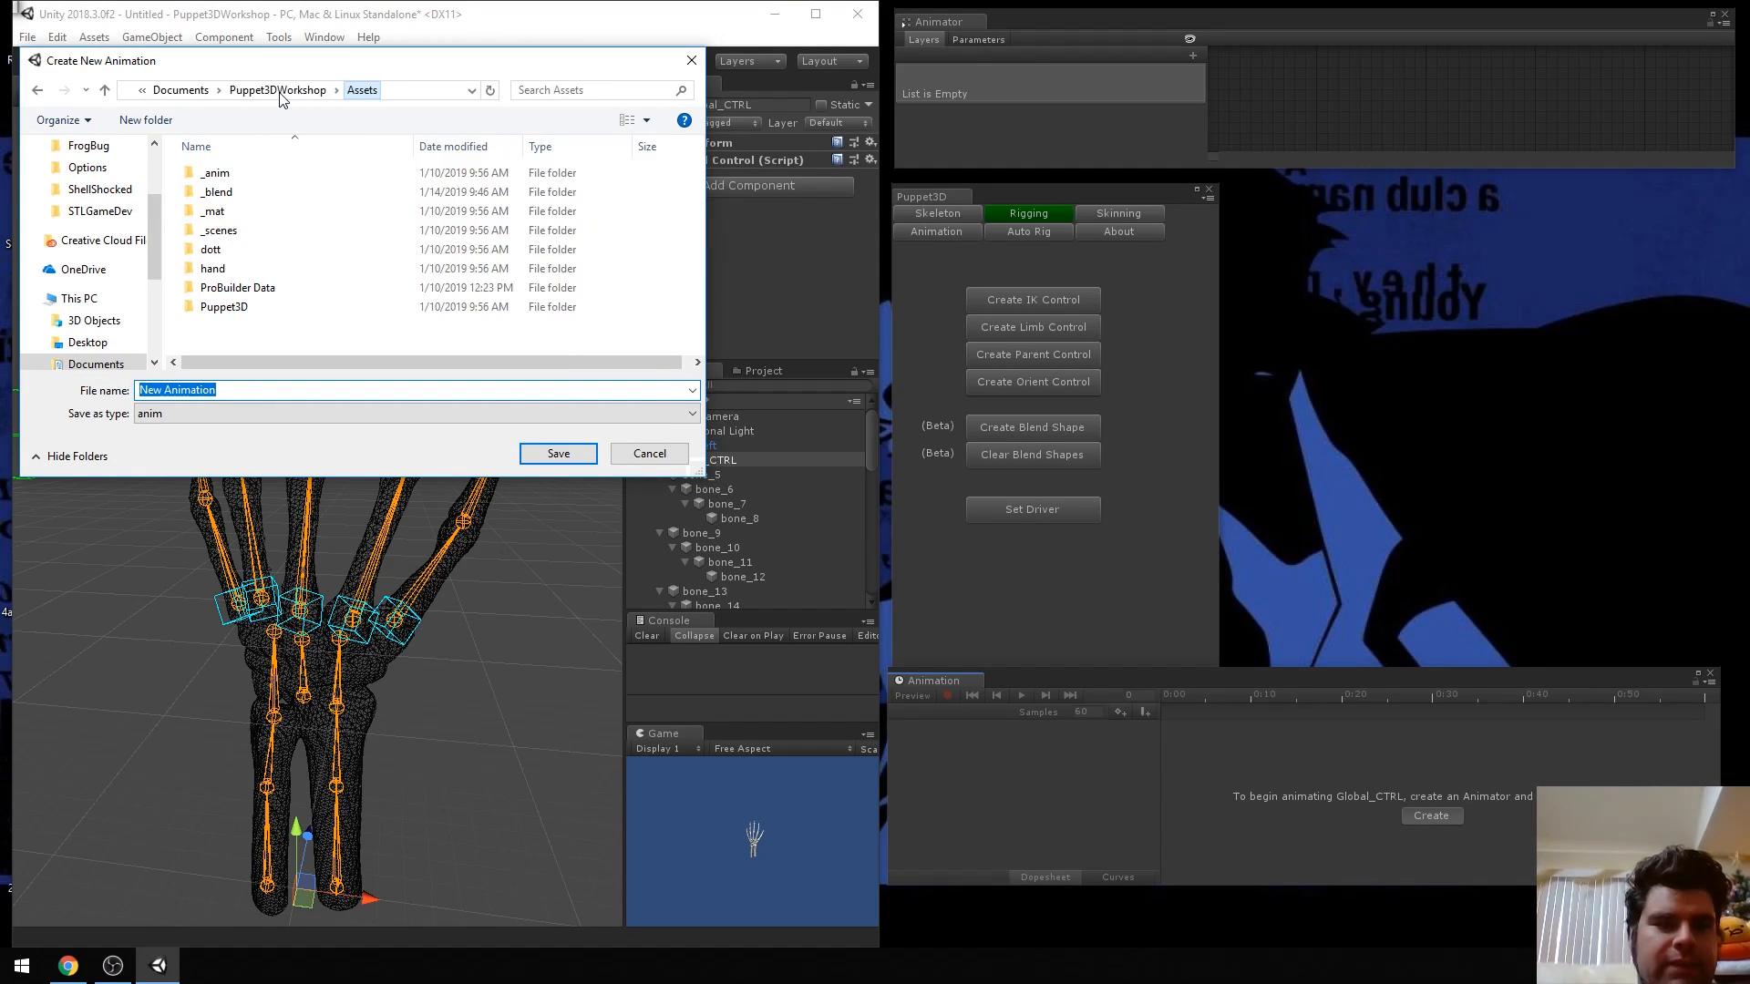
pyautogui.doubleClick(219, 173)
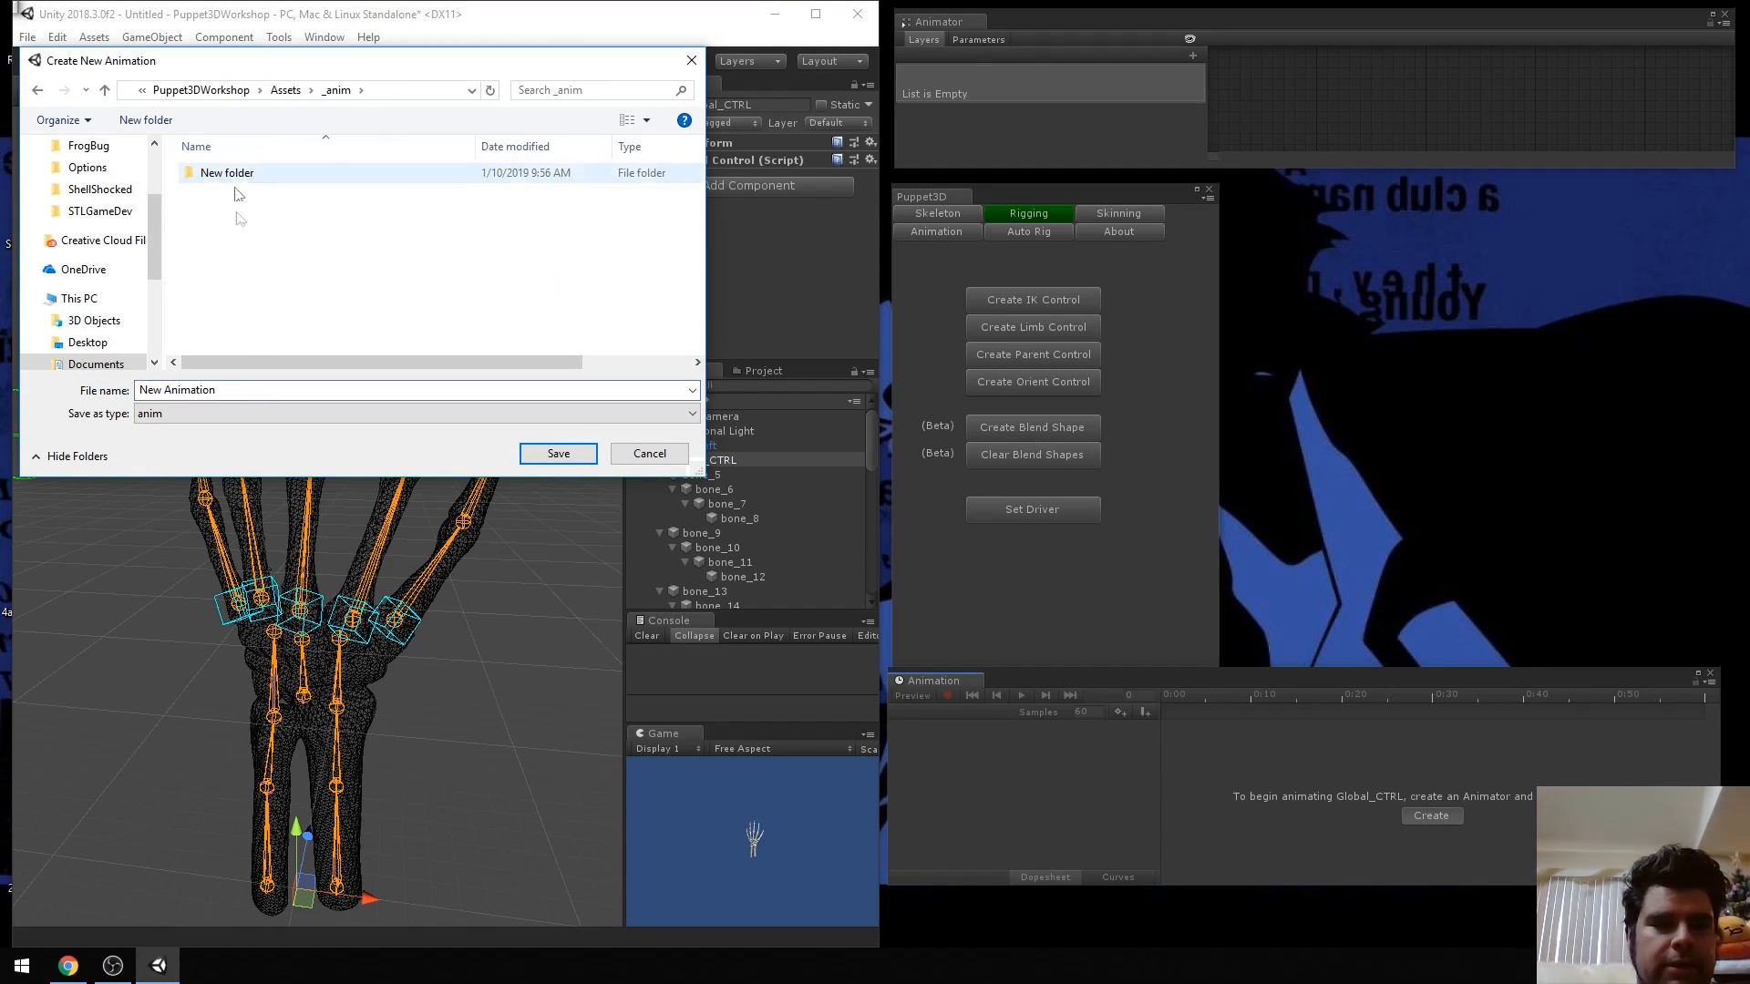
pyautogui.click(265, 390)
pyautogui.hotkey('ctrl', 'a')
pyautogui.press('BackSpace')
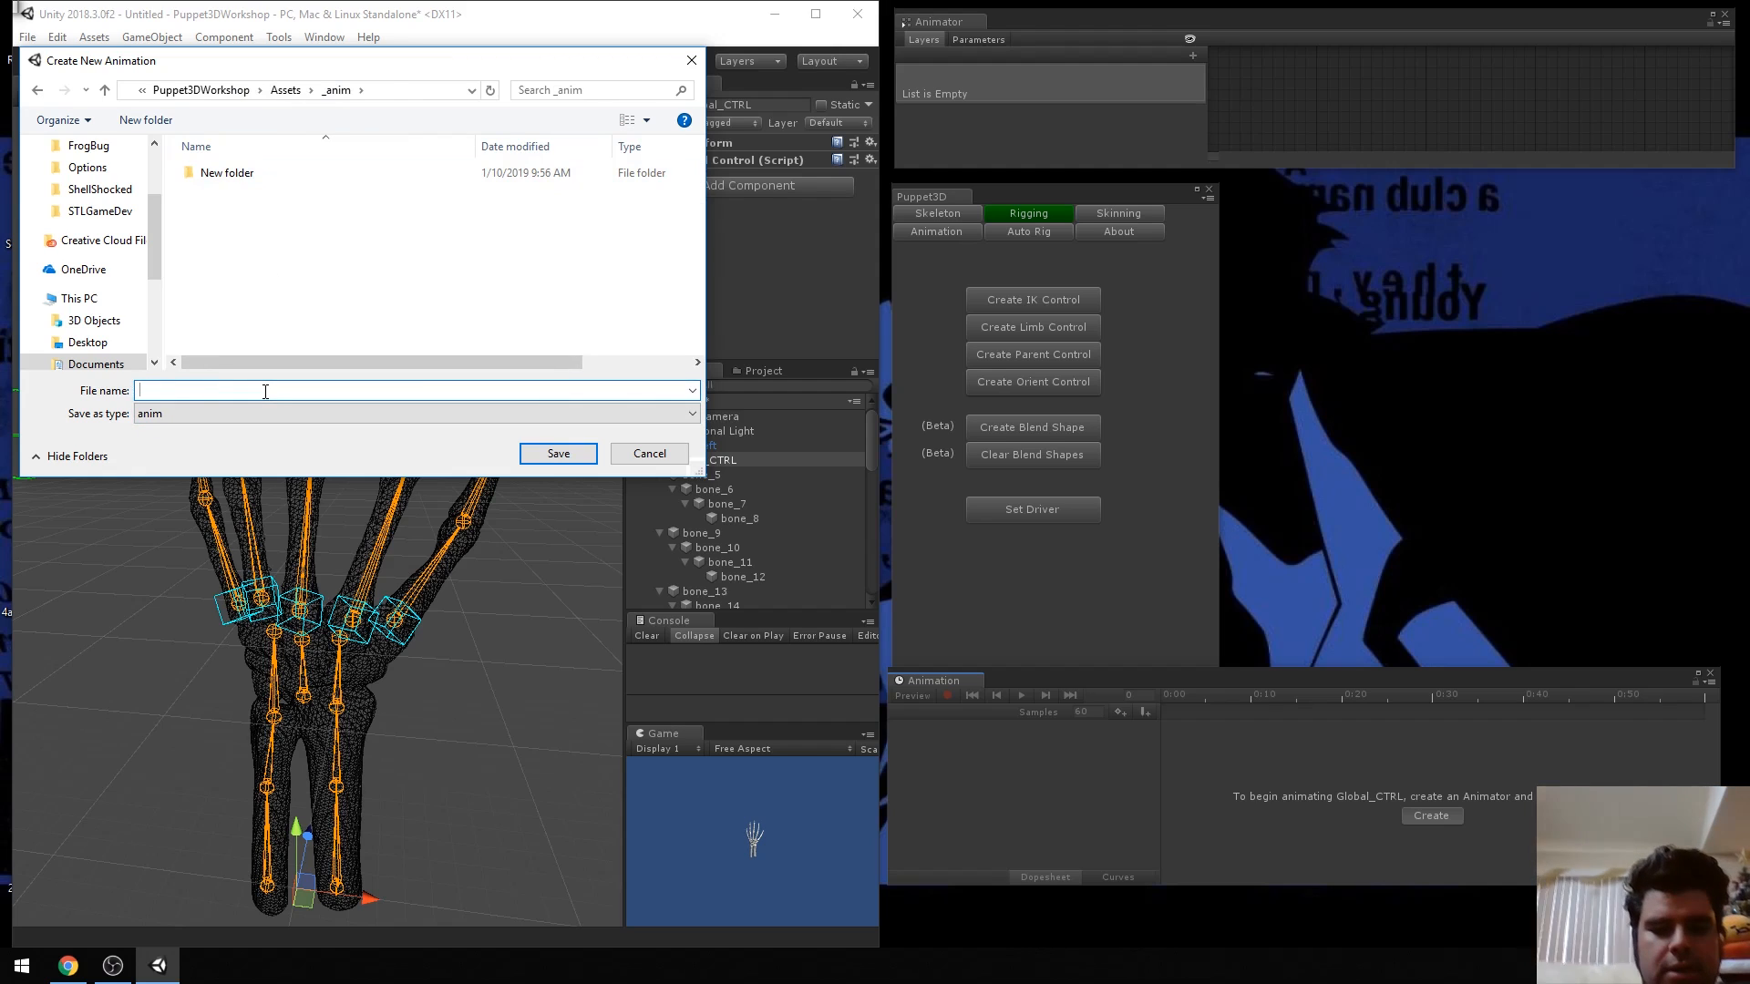
pyautogui.write('skeleton-')
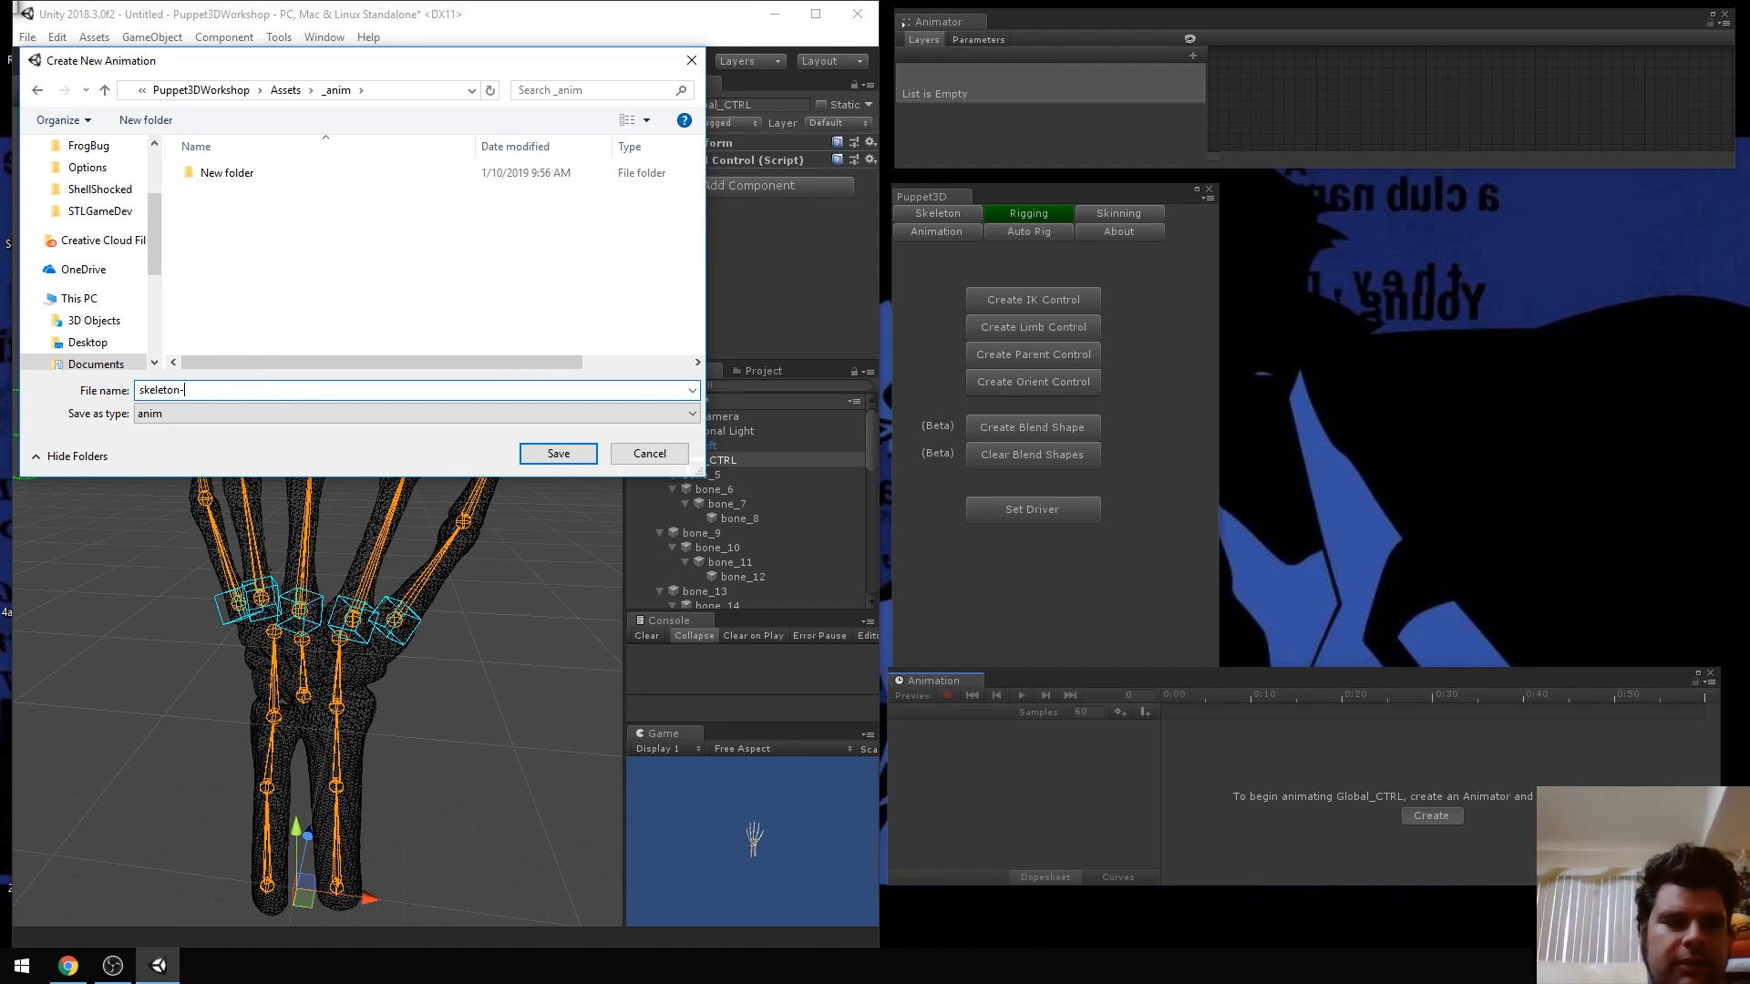
pyautogui.write('hand-grip')
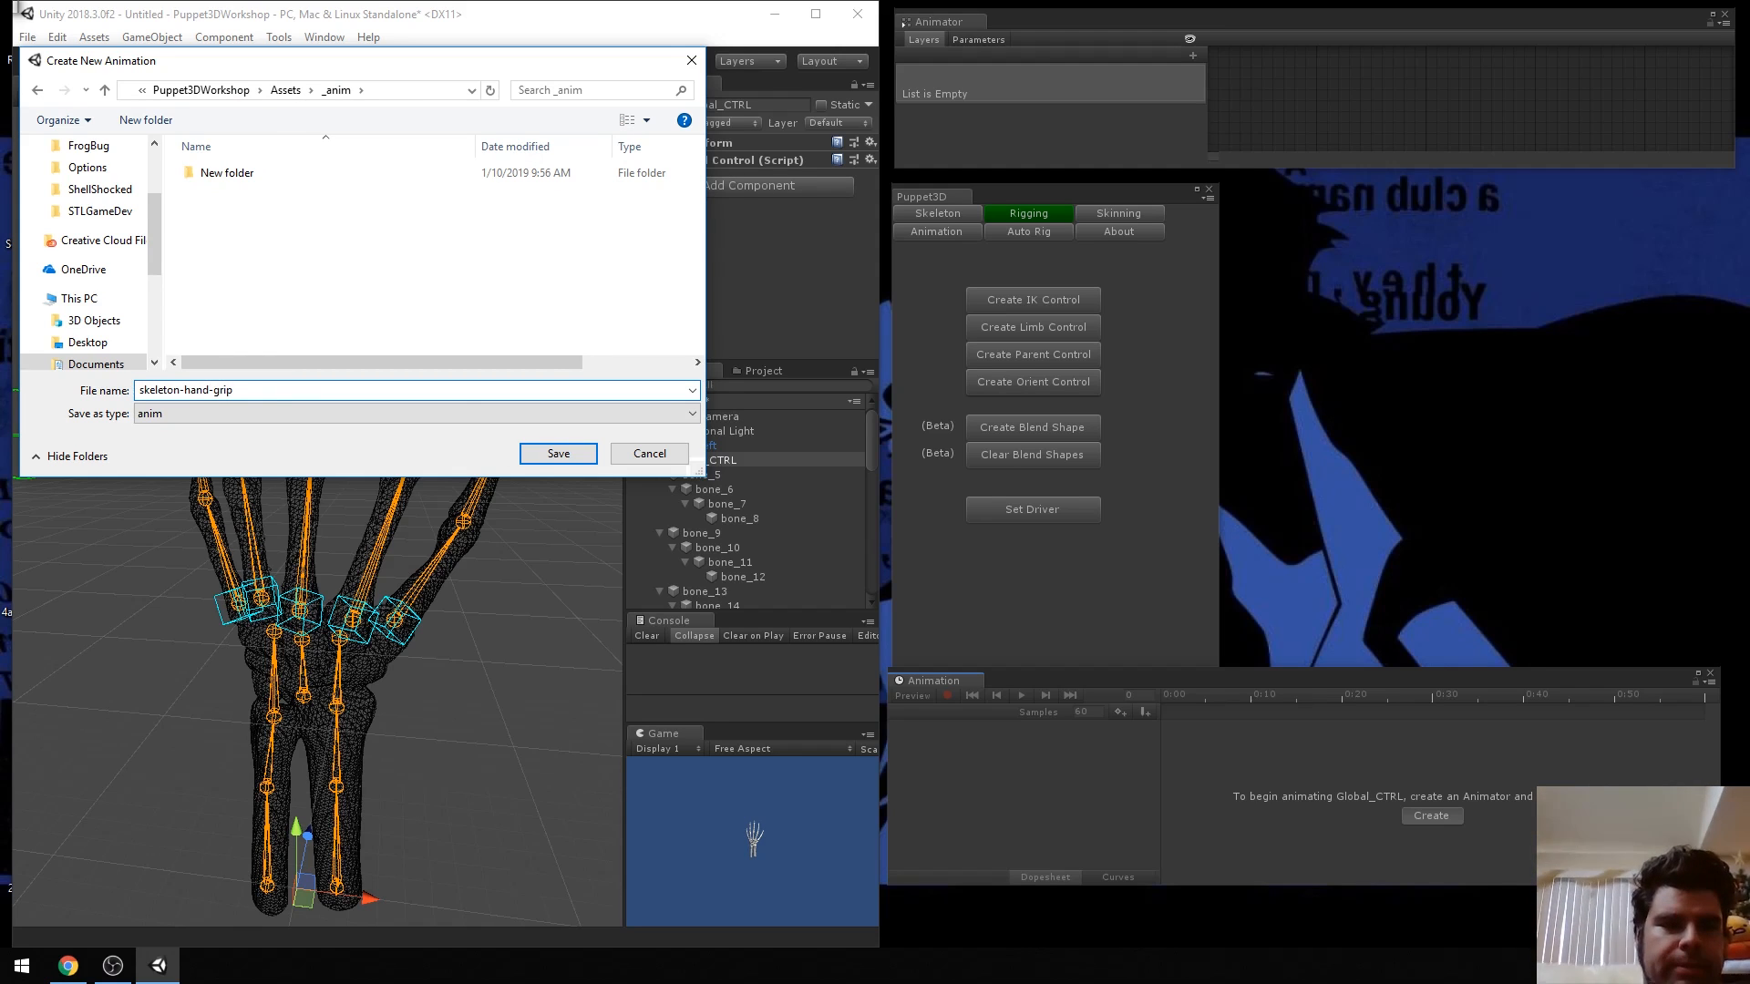
pyautogui.click(588, 456)
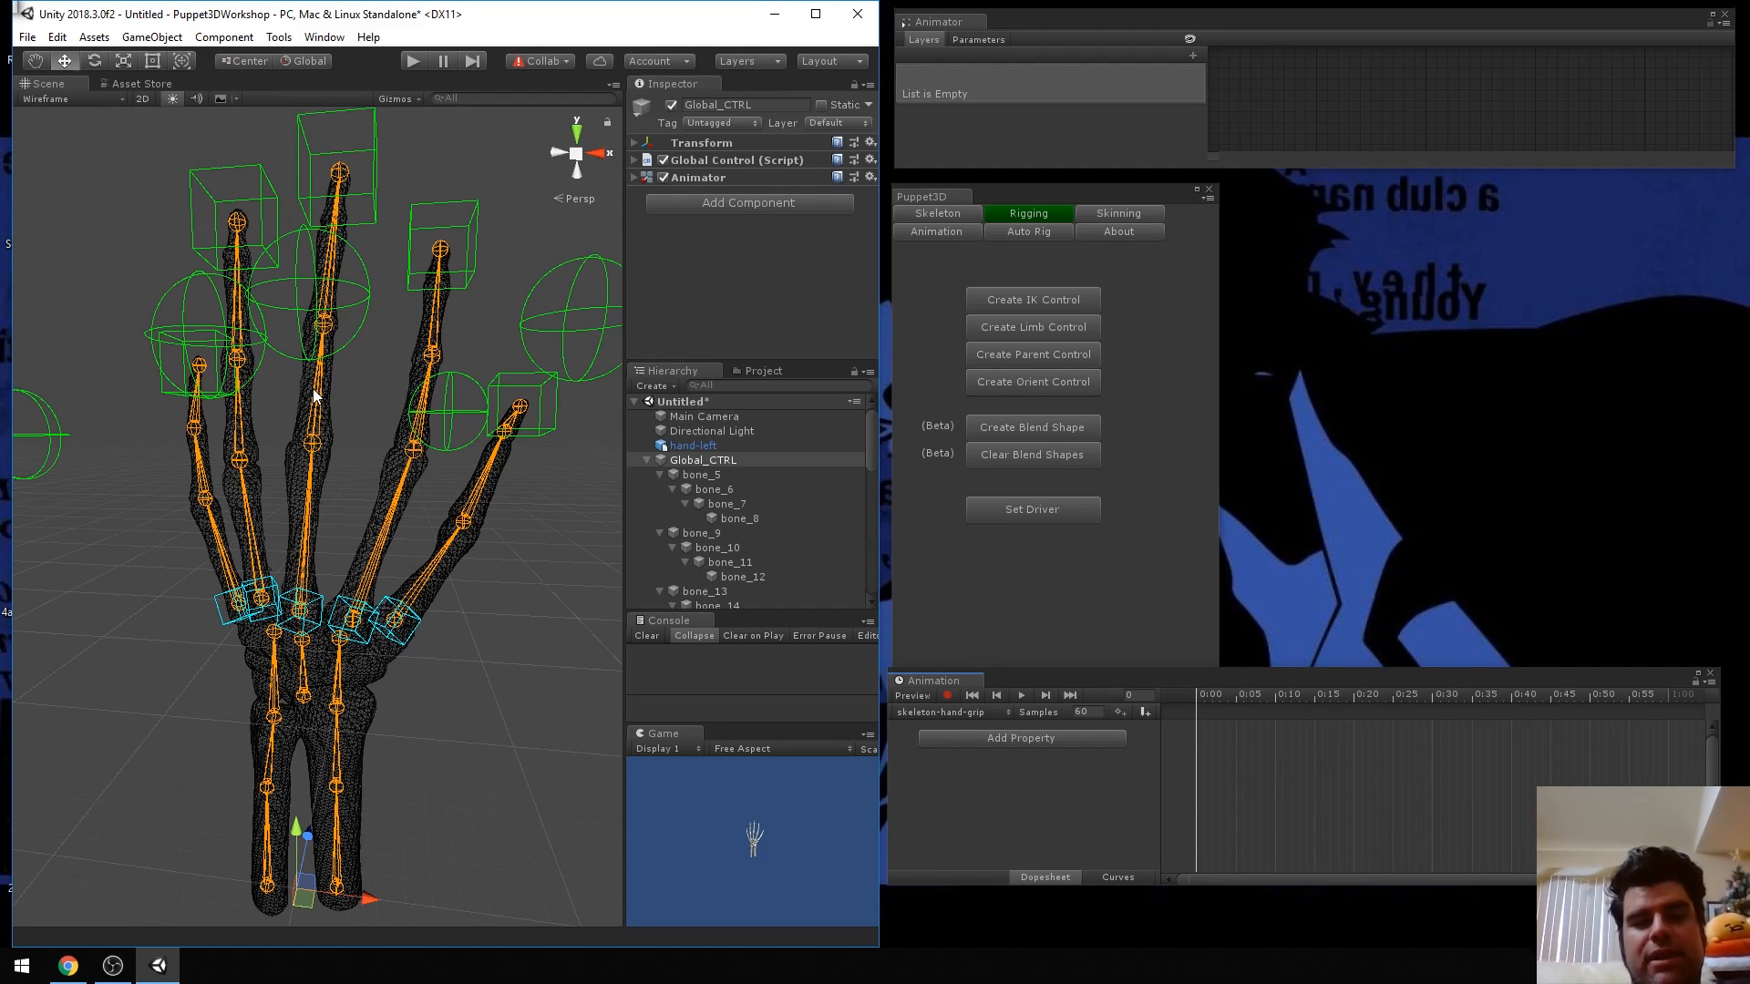
# Filter the scene hierarchy by "bone".
pyautogui.scroll(-5, 313, 395)
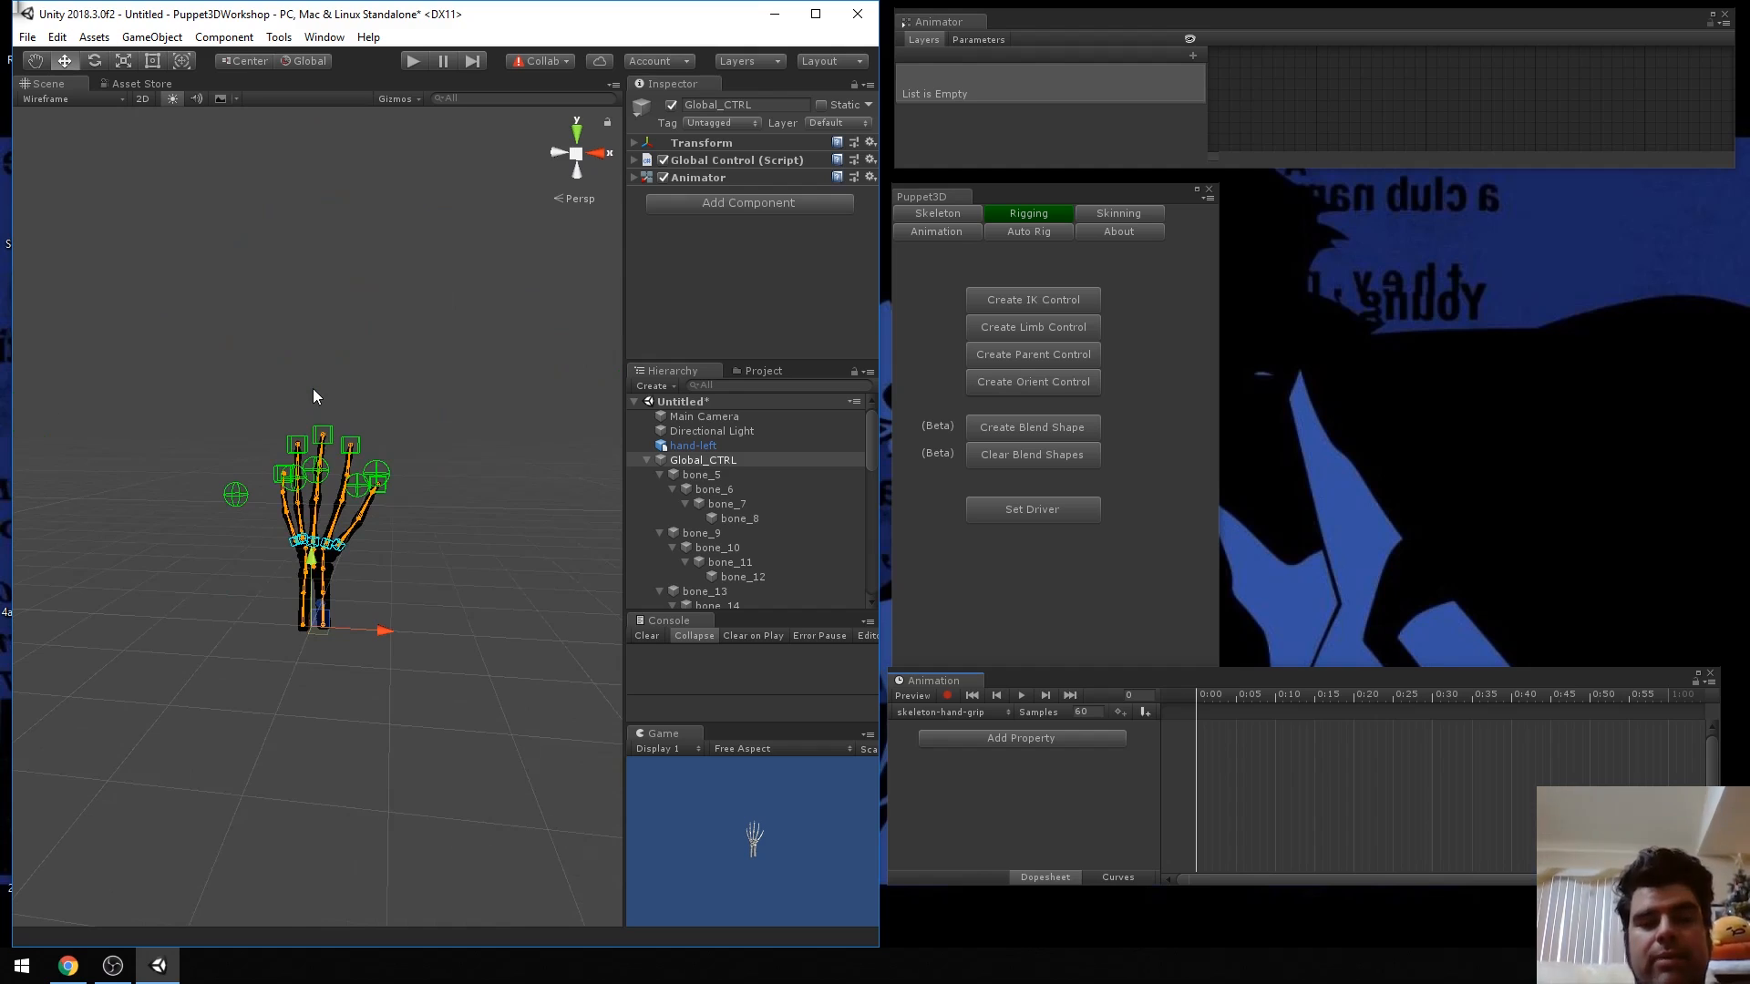
pyautogui.scroll(5, 314, 394)
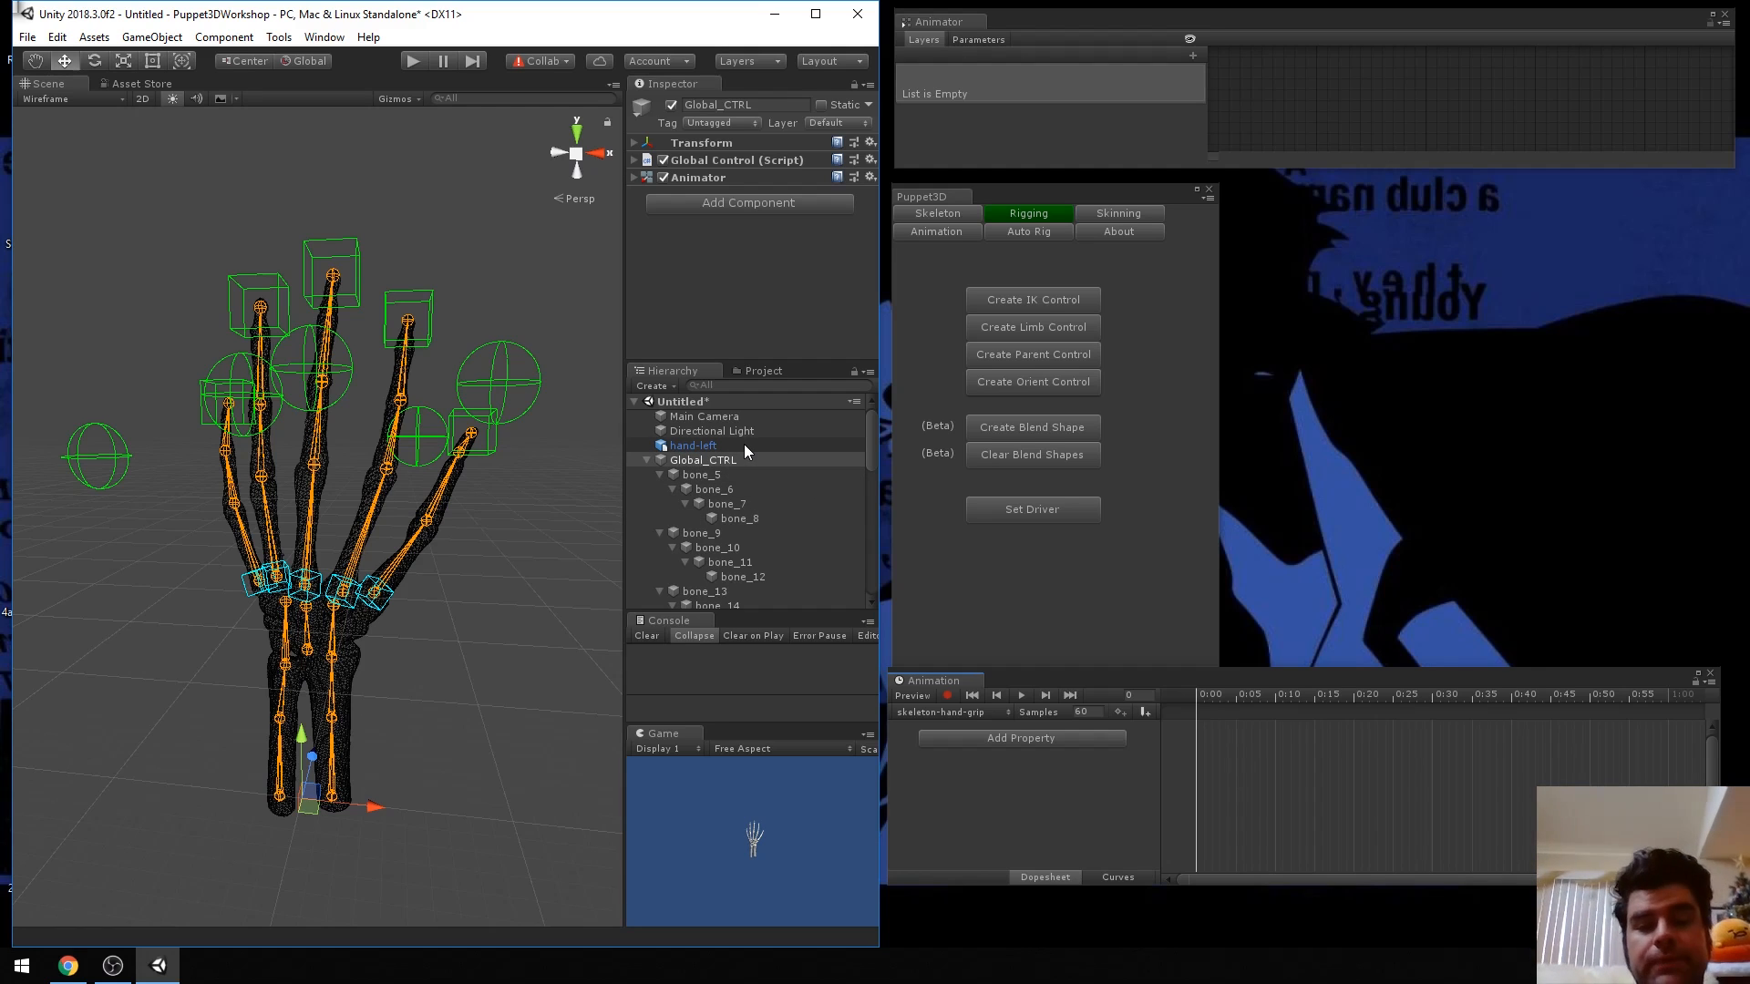
pyautogui.click(786, 386)
pyautogui.write('bone')
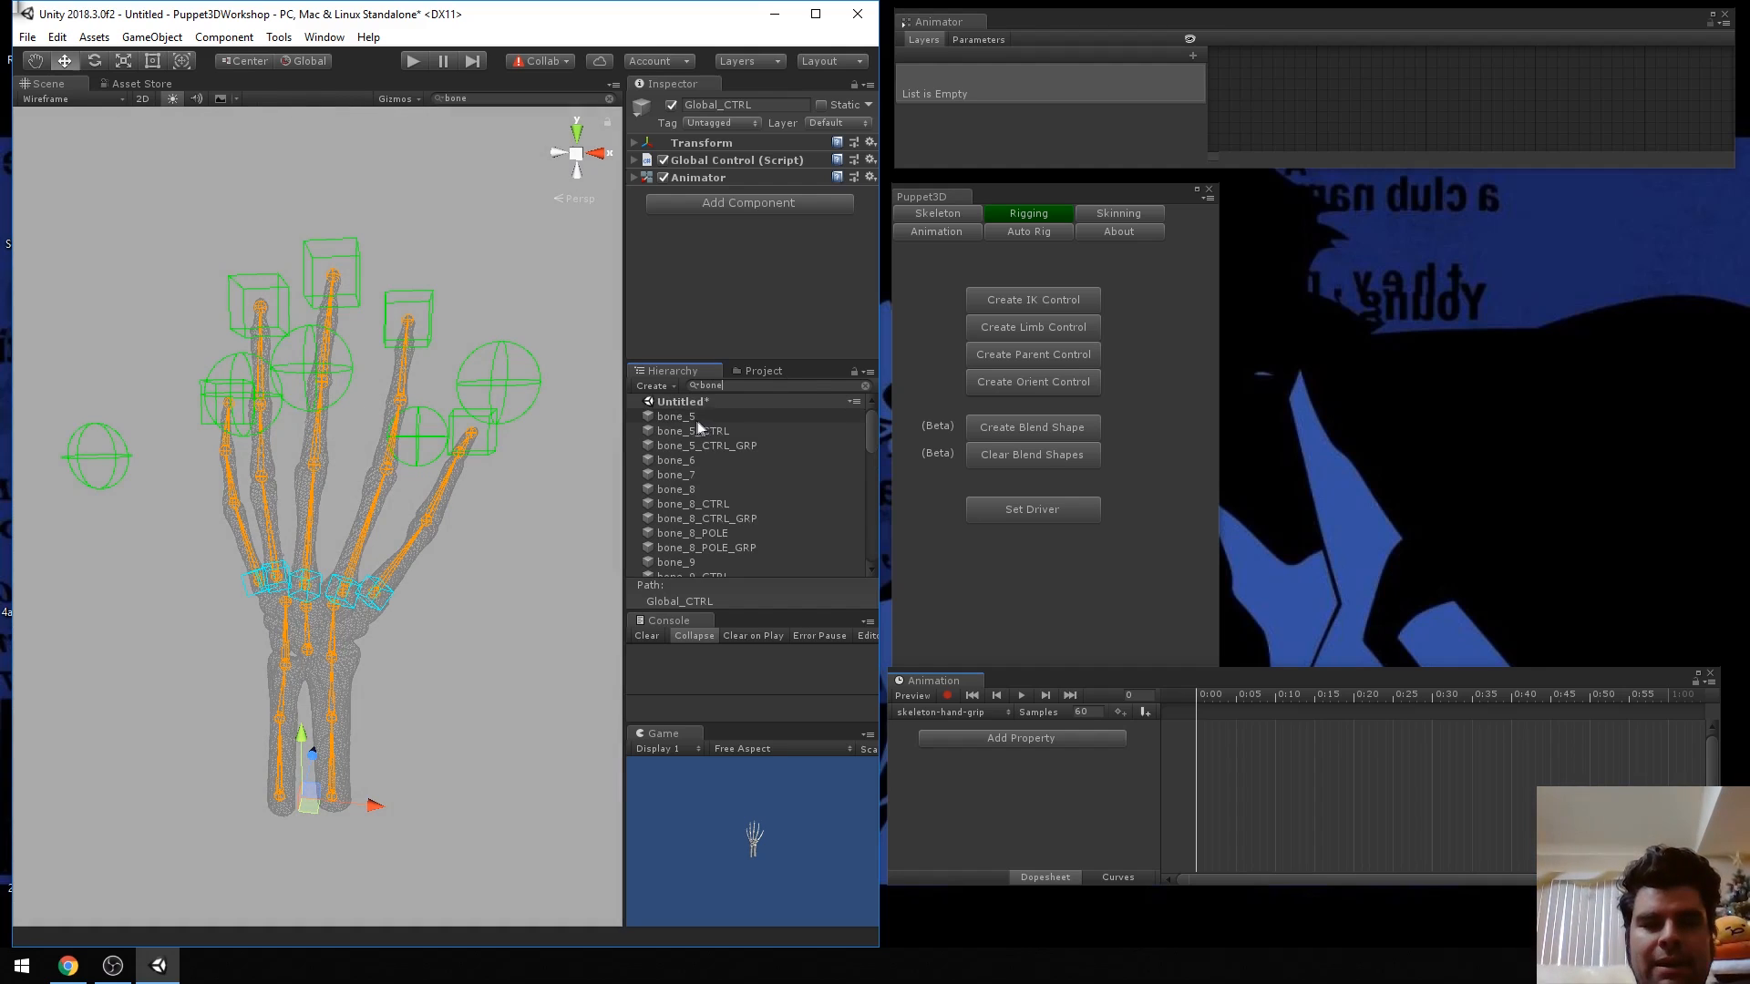
pyautogui.keyDown('ctrl'); pyautogui.click(706, 417); pyautogui.keyUp('ctrl')
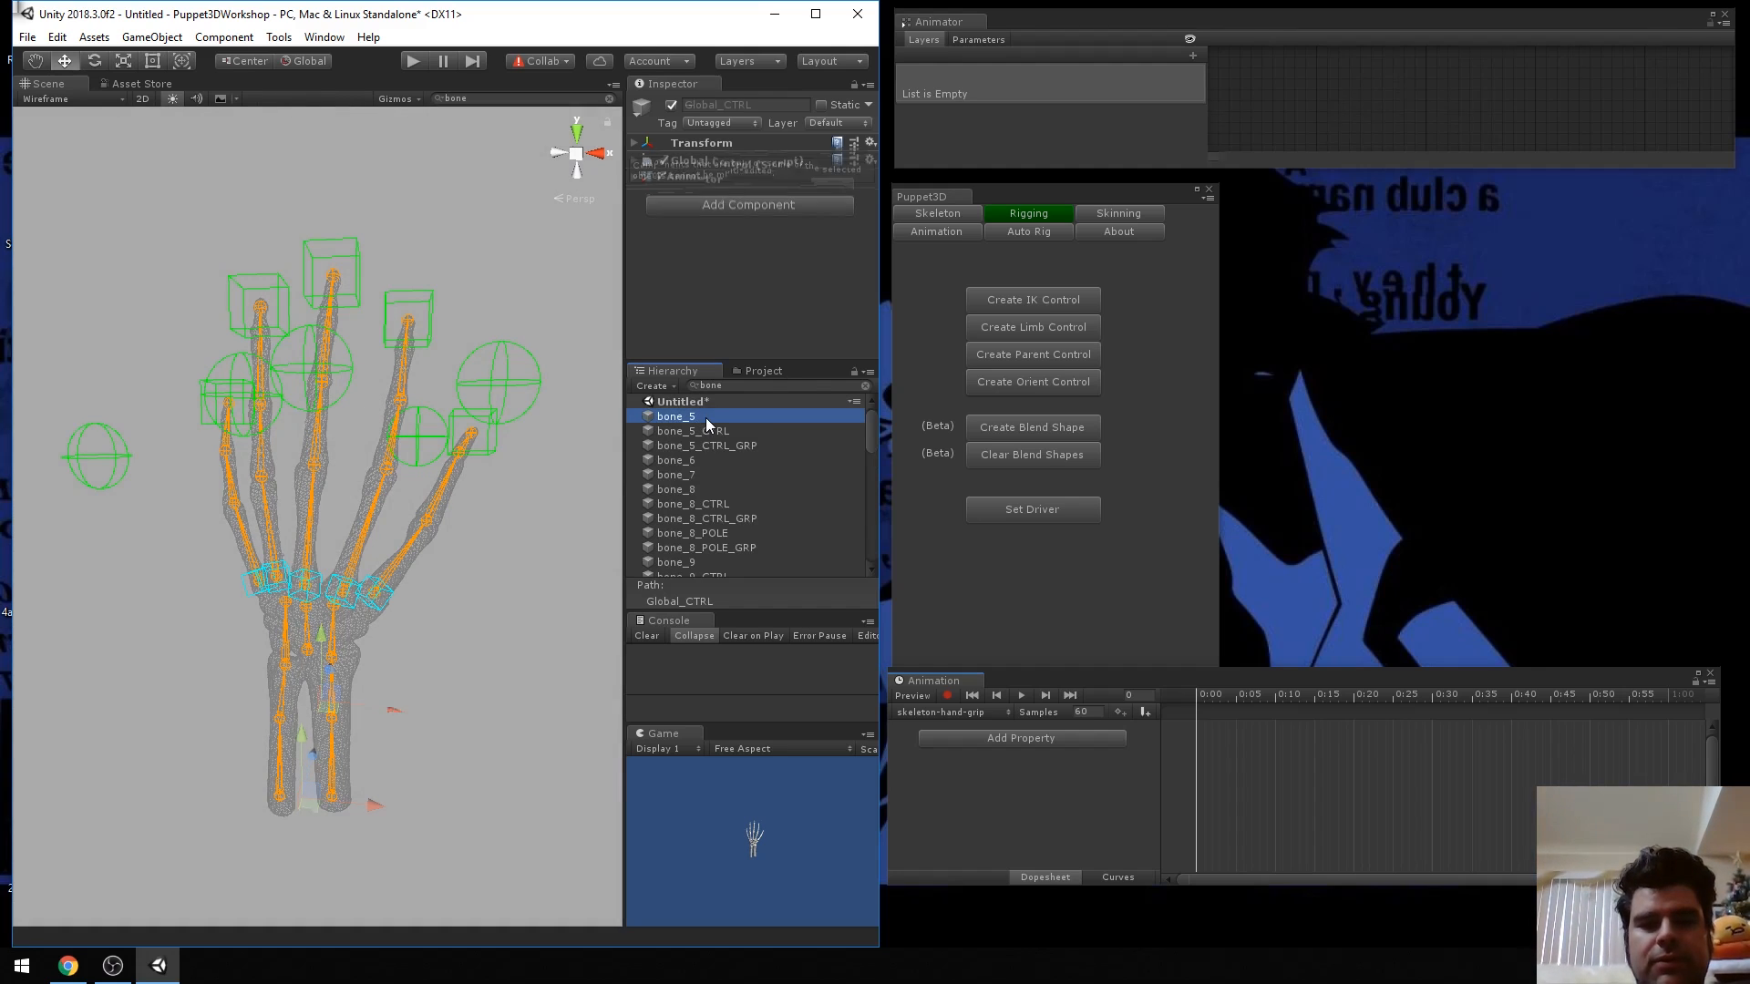
pyautogui.keyDown('ctrl'); pyautogui.click(708, 460); pyautogui.keyUp('ctrl')
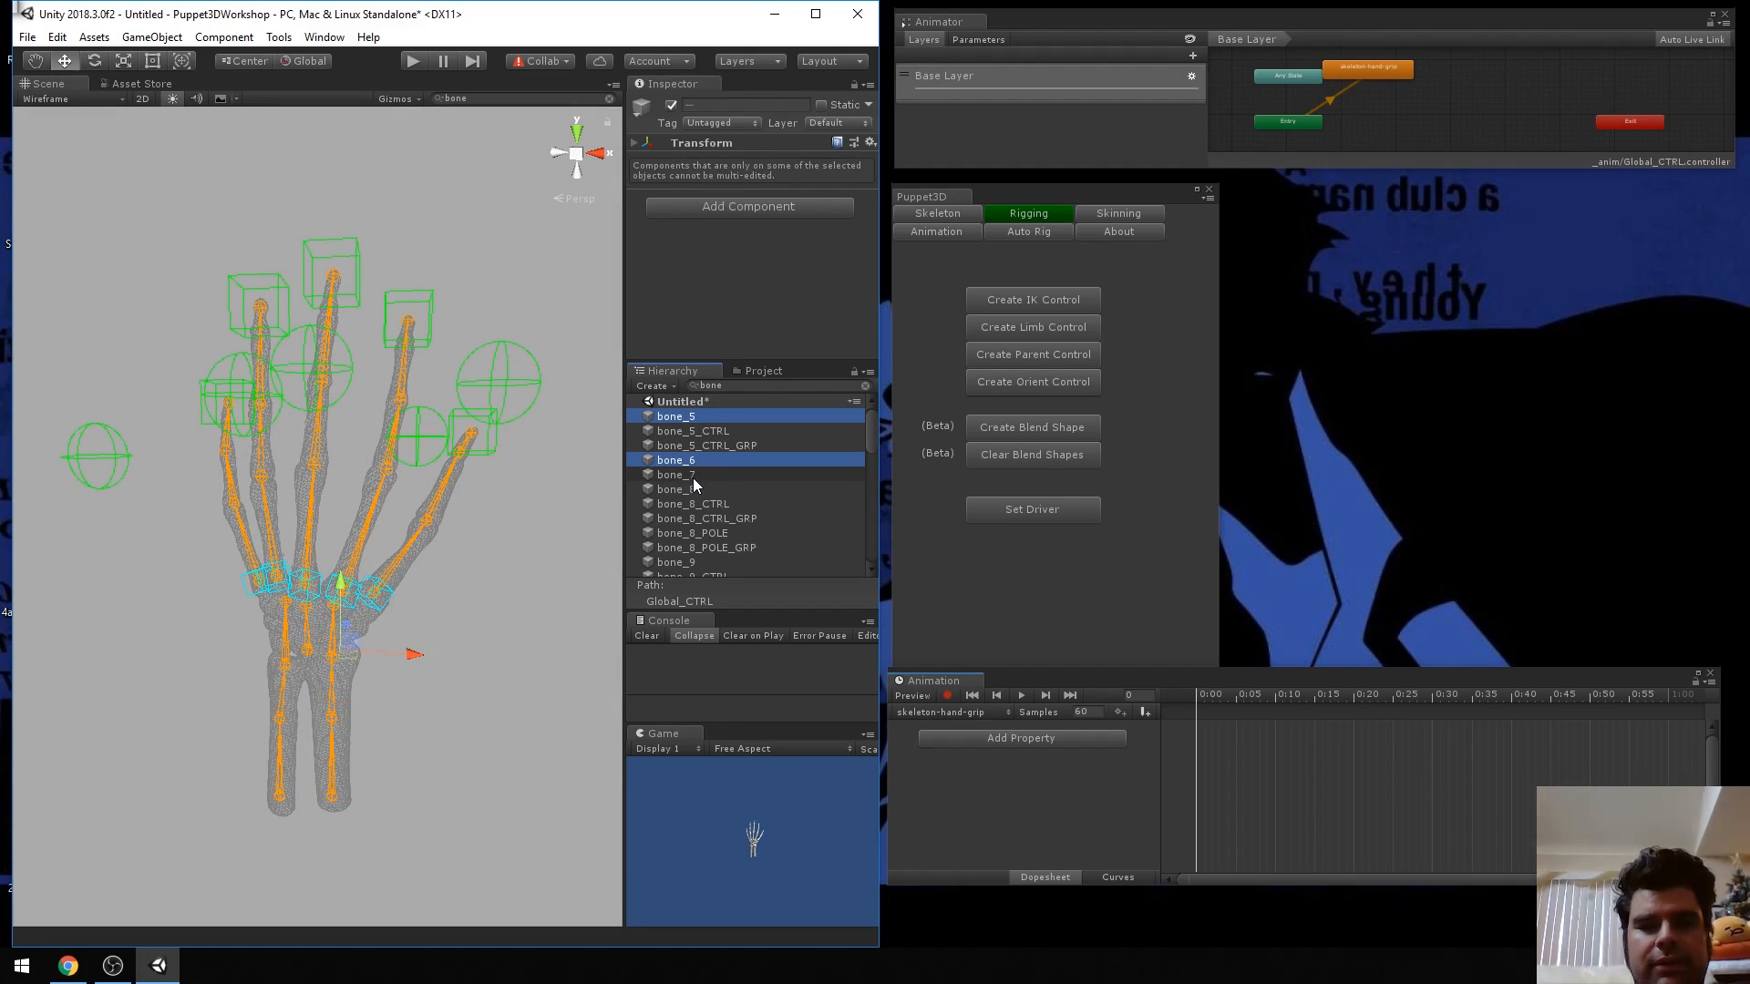
pyautogui.keyDown('ctrl'); pyautogui.click(684, 498); pyautogui.keyUp('ctrl')
pyautogui.keyDown('ctrl'); pyautogui.click(685, 498); pyautogui.keyUp('ctrl')
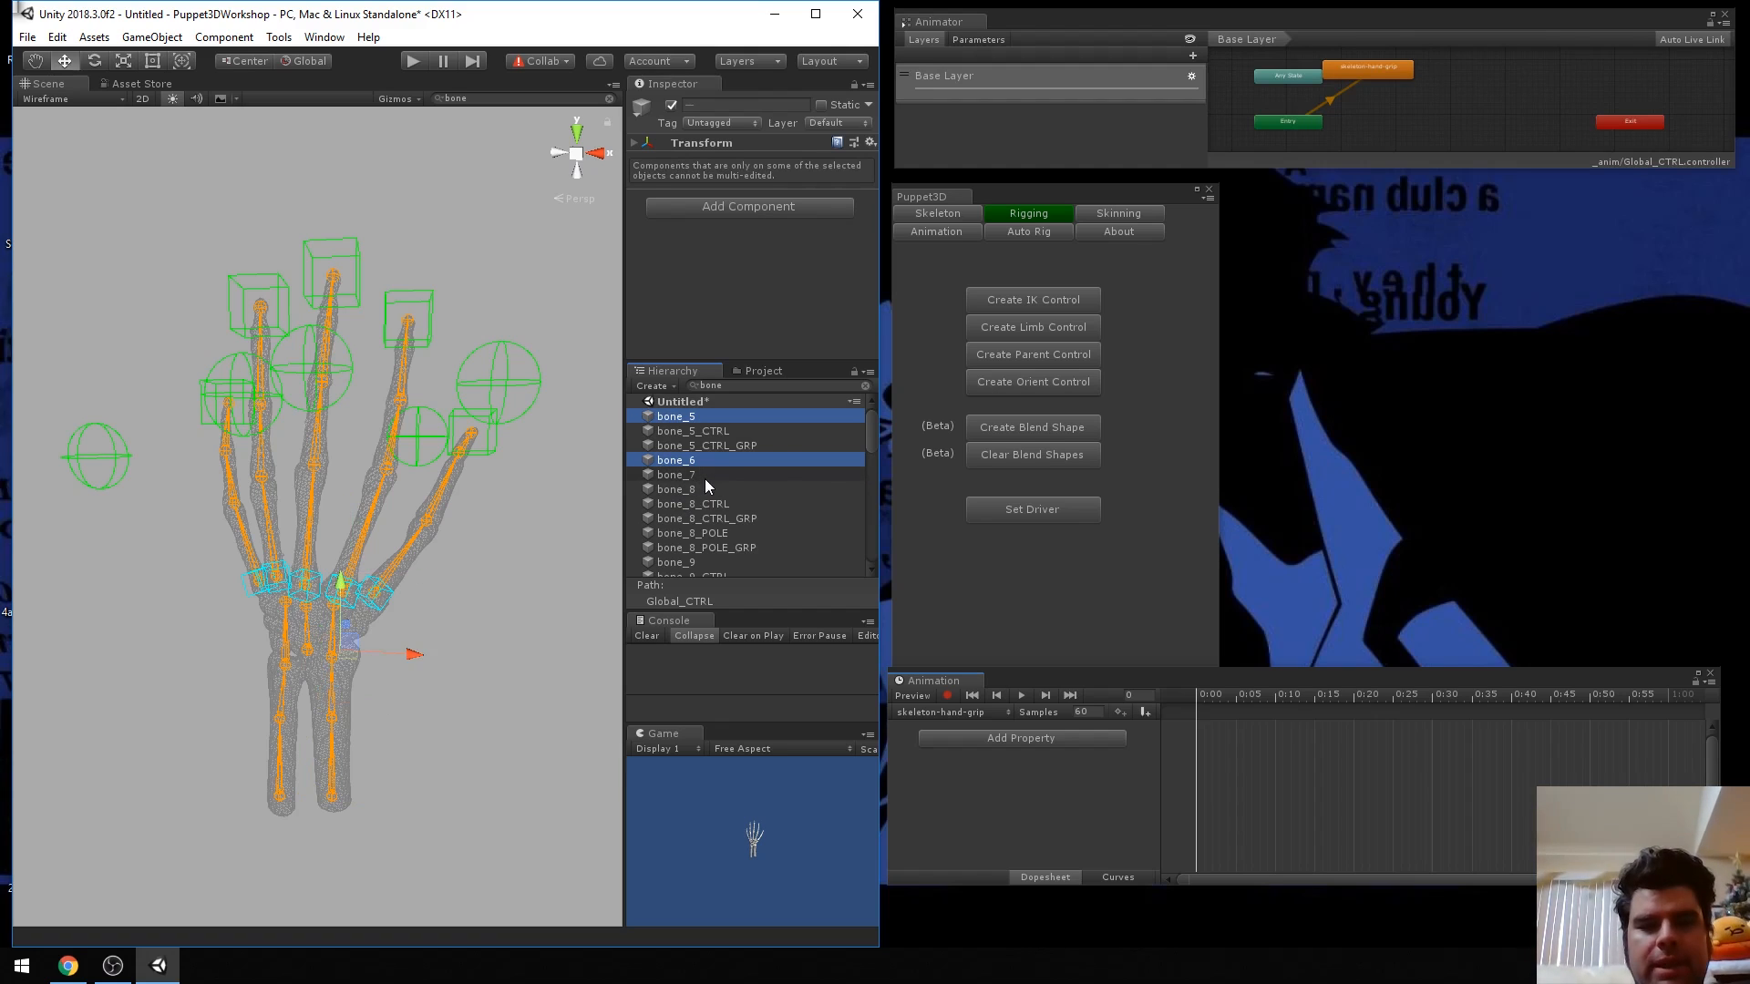
pyautogui.keyDown('ctrl'); pyautogui.click(707, 475); pyautogui.keyUp('ctrl')
pyautogui.keyDown('ctrl'); pyautogui.click(688, 490); pyautogui.keyUp('ctrl')
pyautogui.scroll(-1, 764, 499)
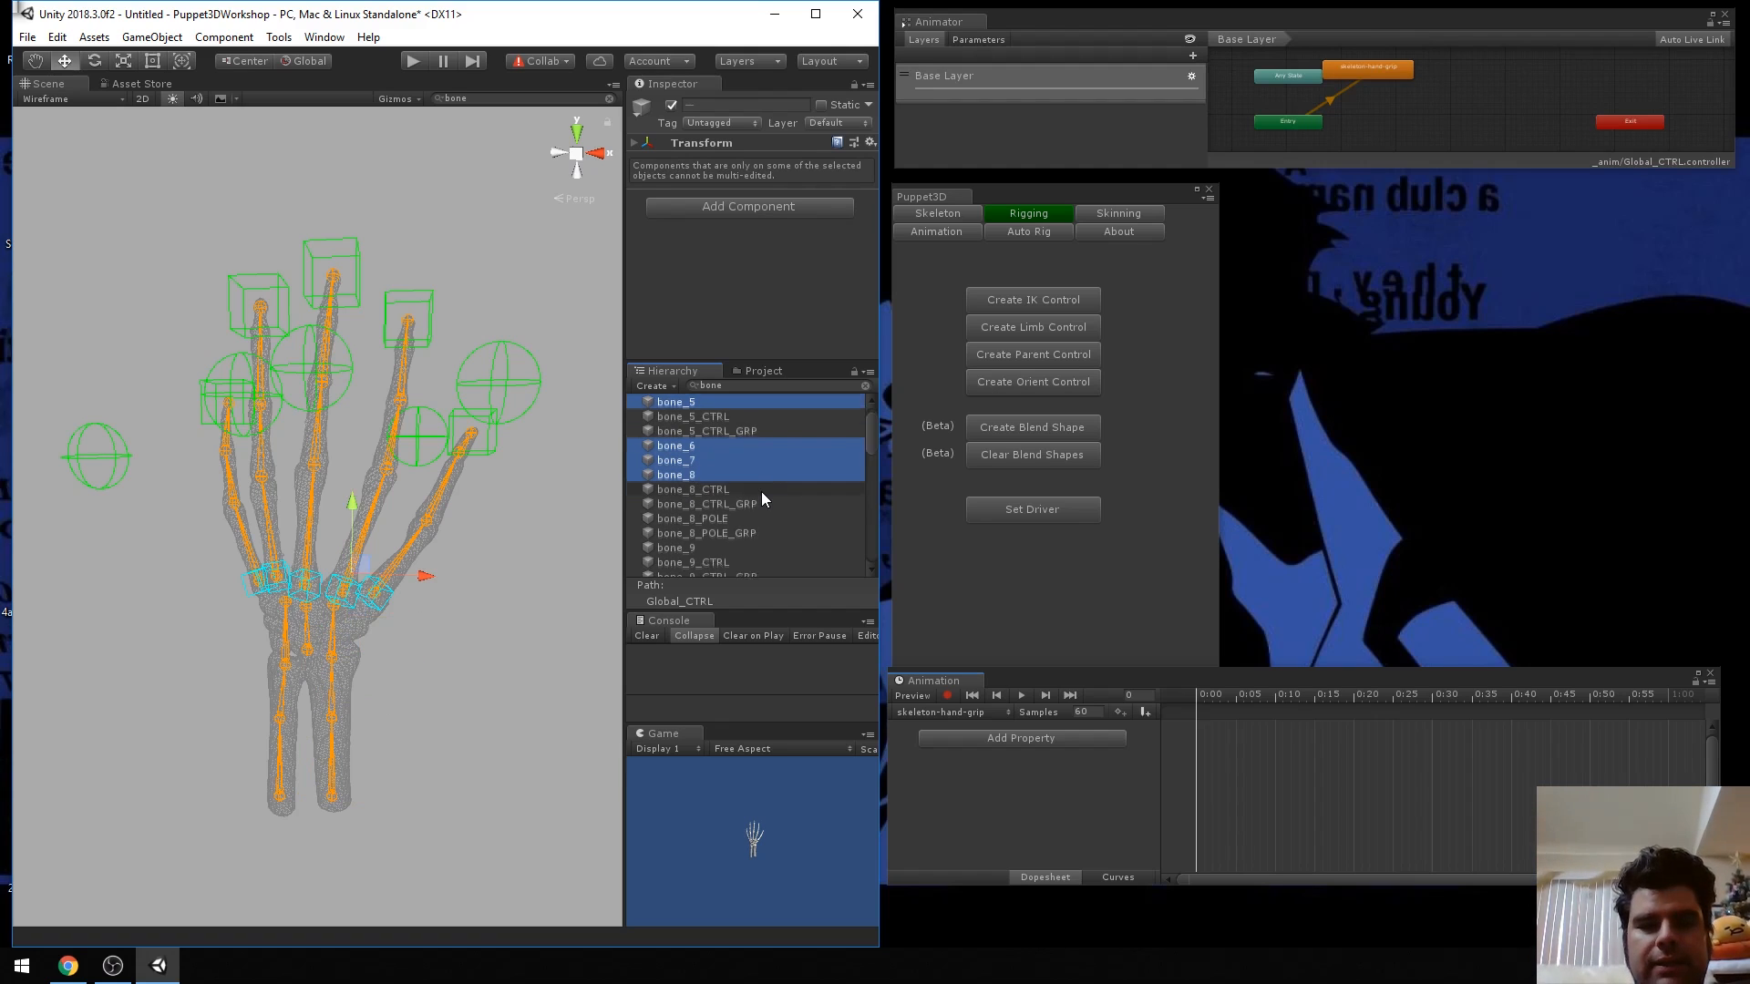
pyautogui.scroll(-4, 764, 499)
pyautogui.keyDown('ctrl'); pyautogui.click(700, 475); pyautogui.keyUp('ctrl')
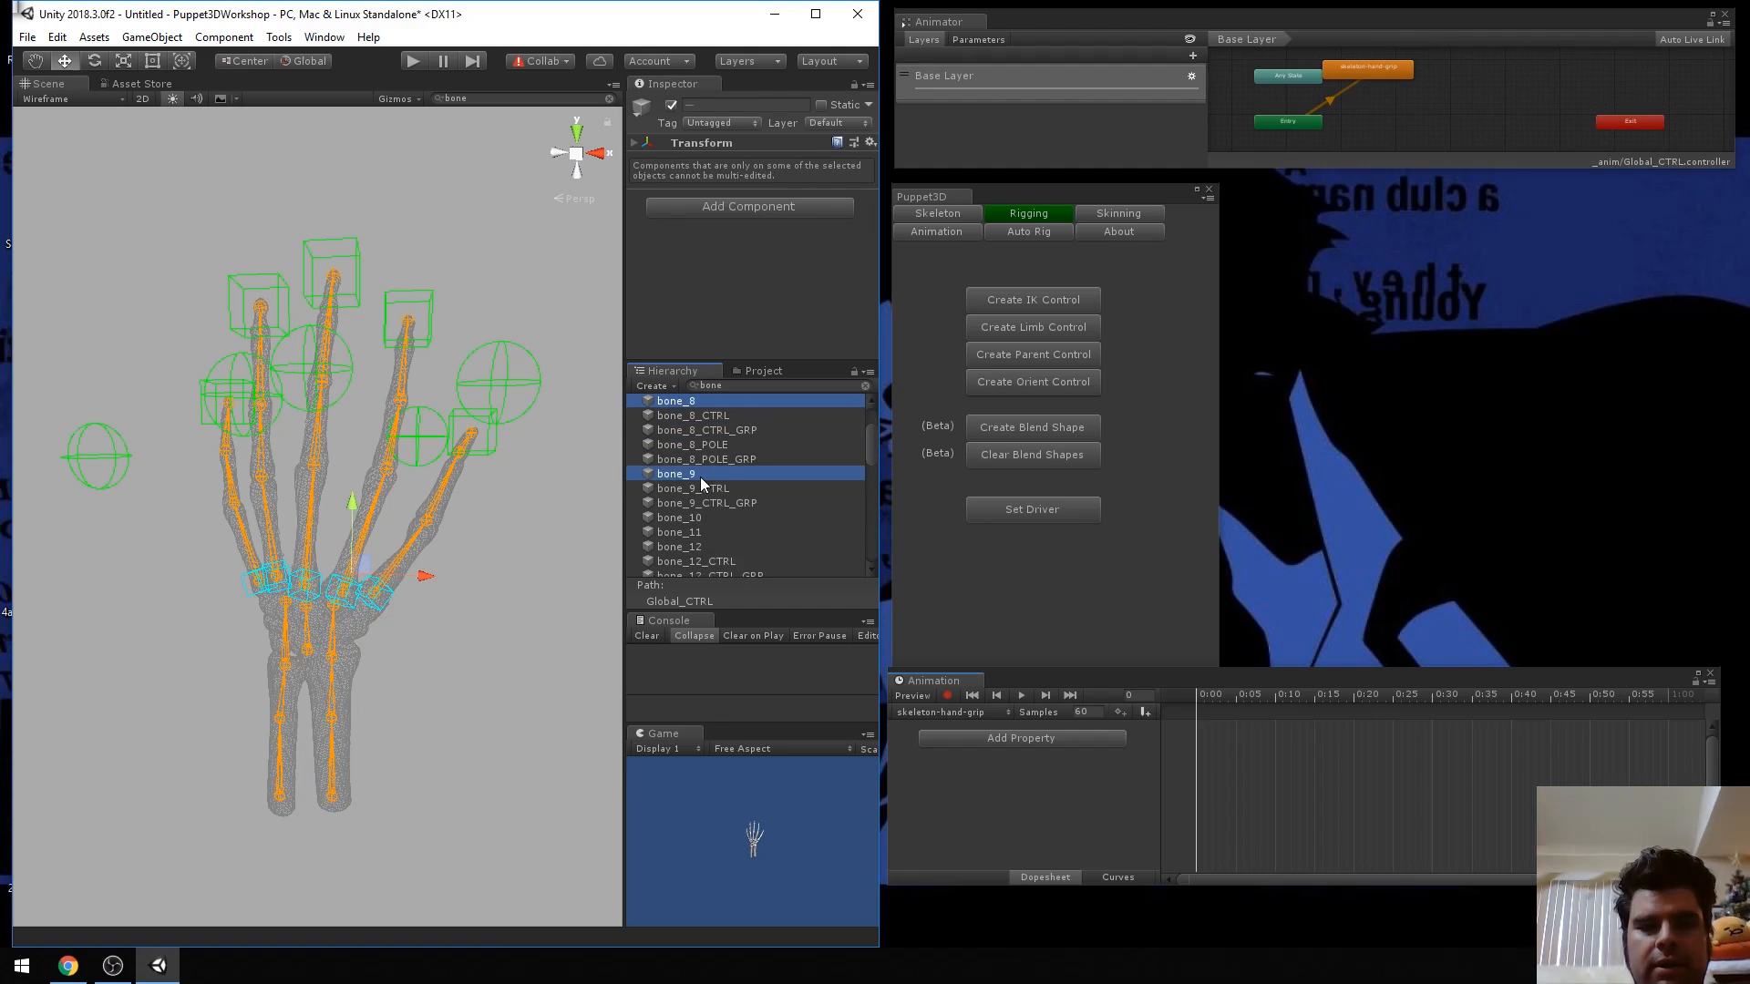
pyautogui.keyDown('ctrl'); pyautogui.click(694, 518); pyautogui.keyUp('ctrl')
pyautogui.keyDown('ctrl'); pyautogui.click(694, 534); pyautogui.keyUp('ctrl')
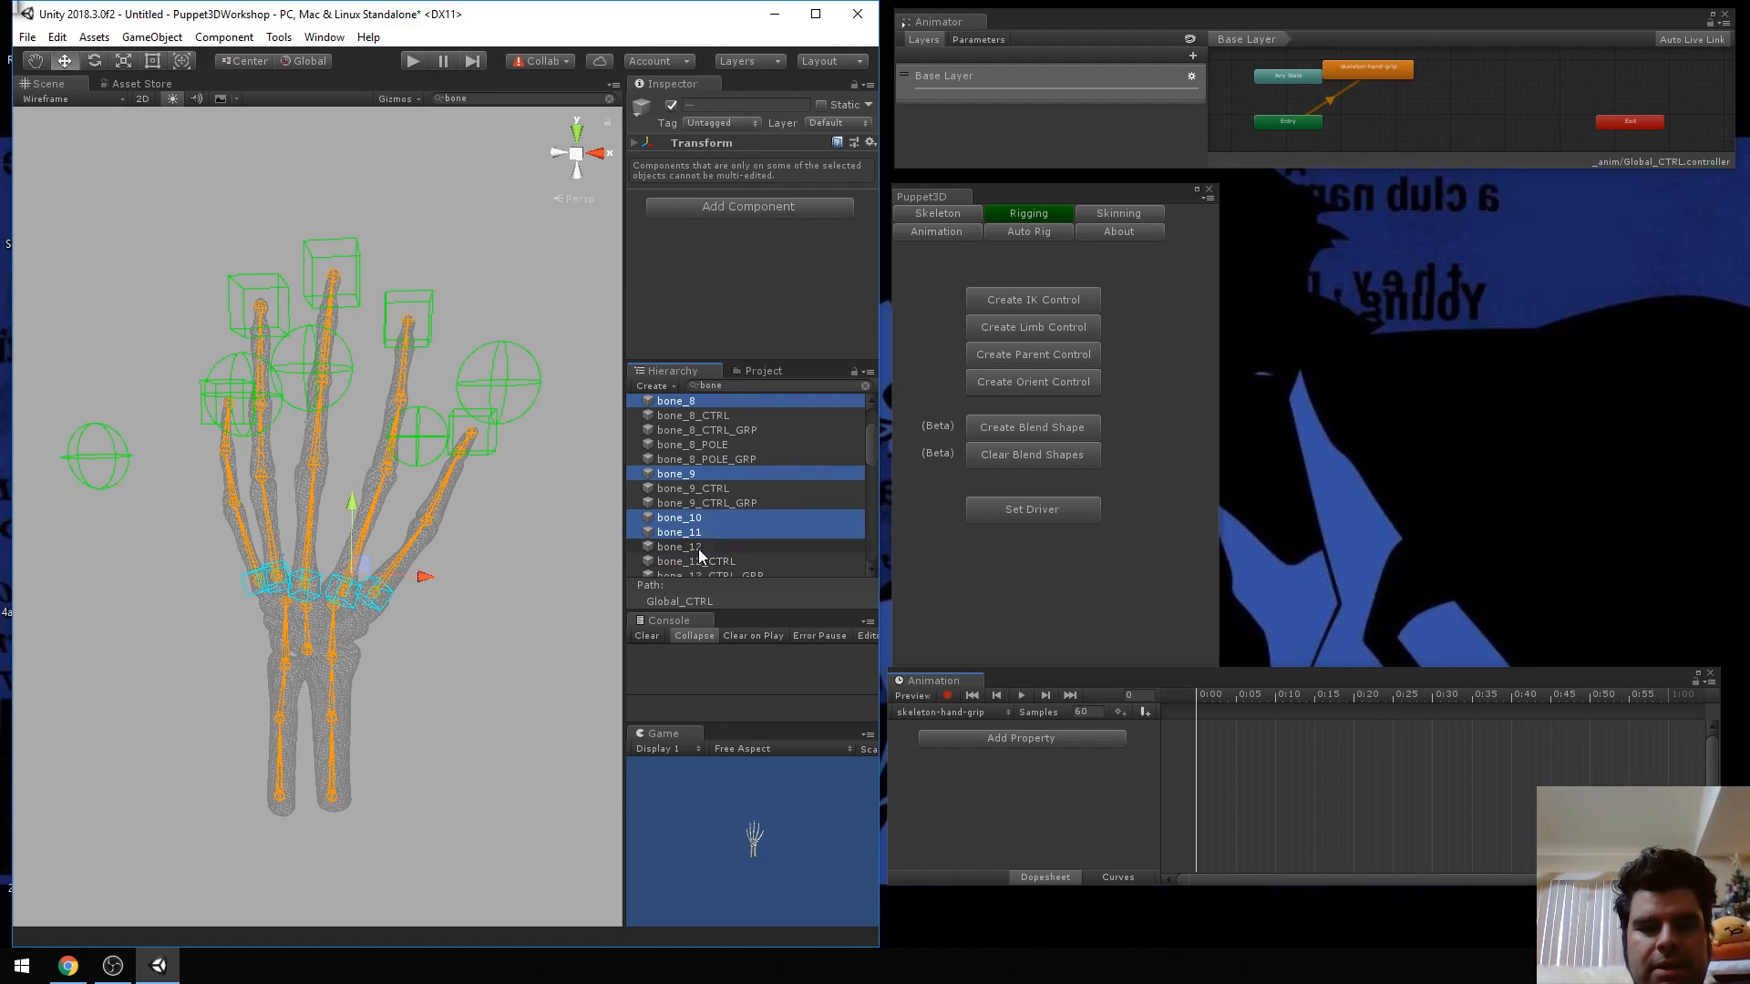
pyautogui.click(698, 548)
pyautogui.scroll(-4, 765, 499)
pyautogui.scroll(5, 773, 488)
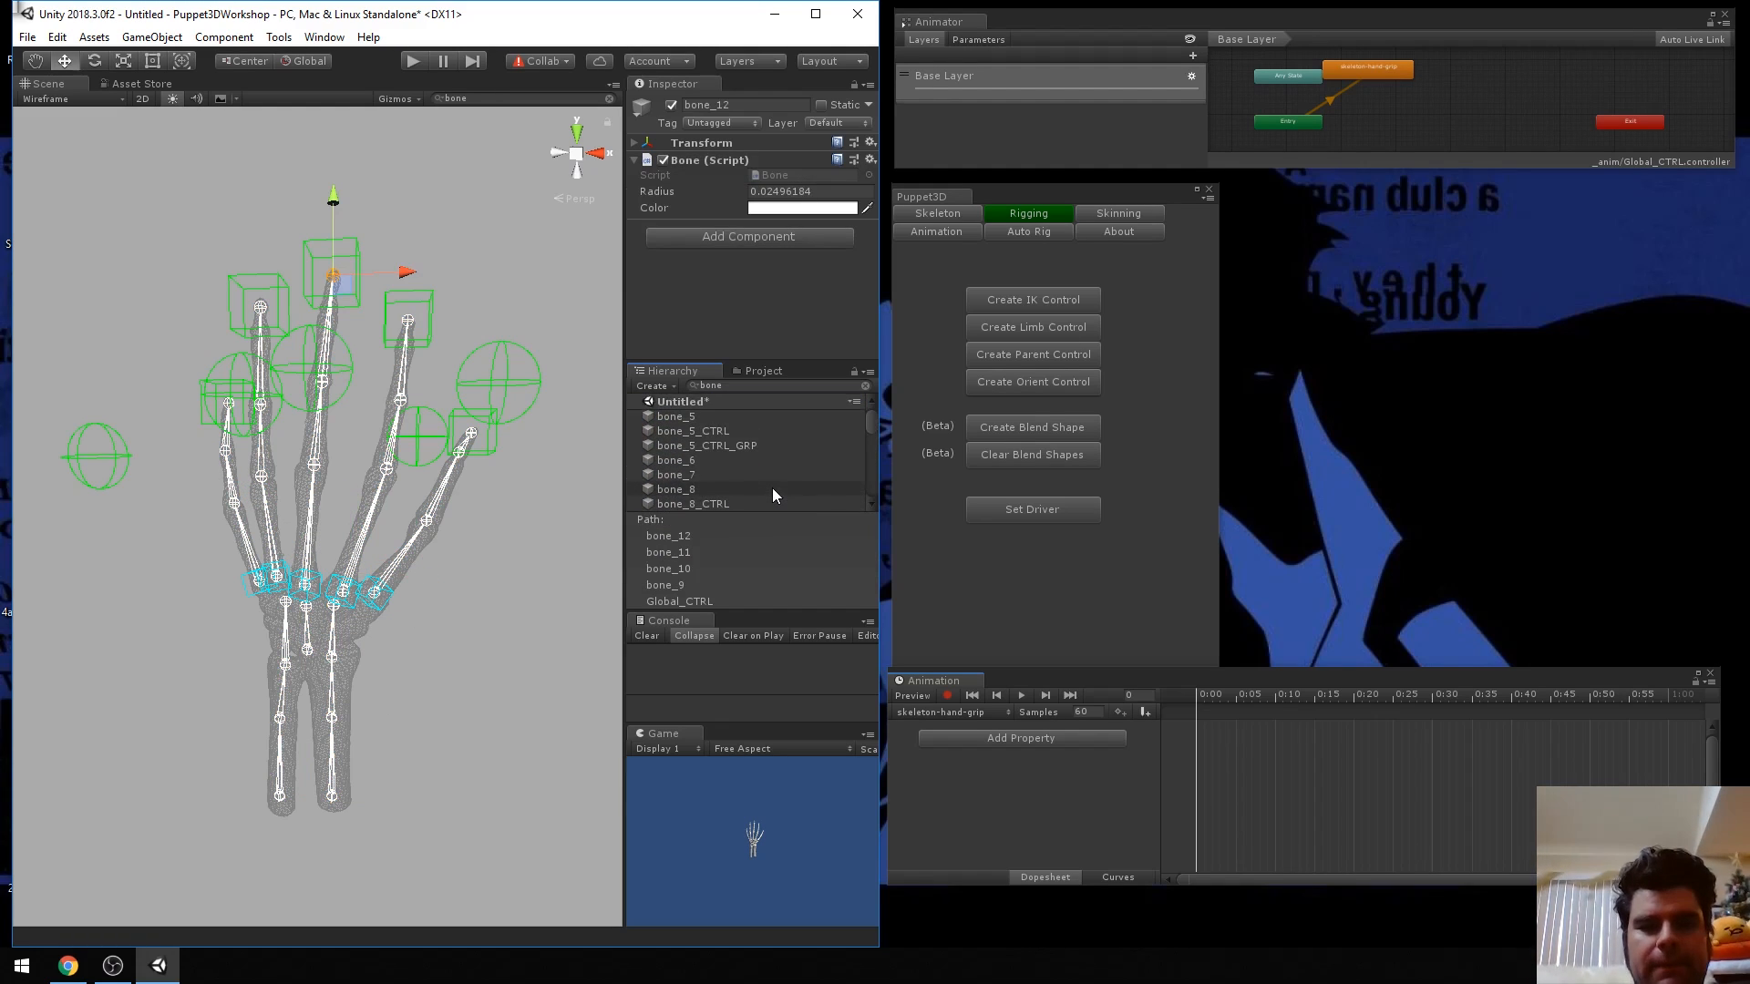
# Select bone_5 through bone_12 together in the filtered hierarchy, leaving out the CTRL, POLE and GRP objects.
pyautogui.click(693, 416)
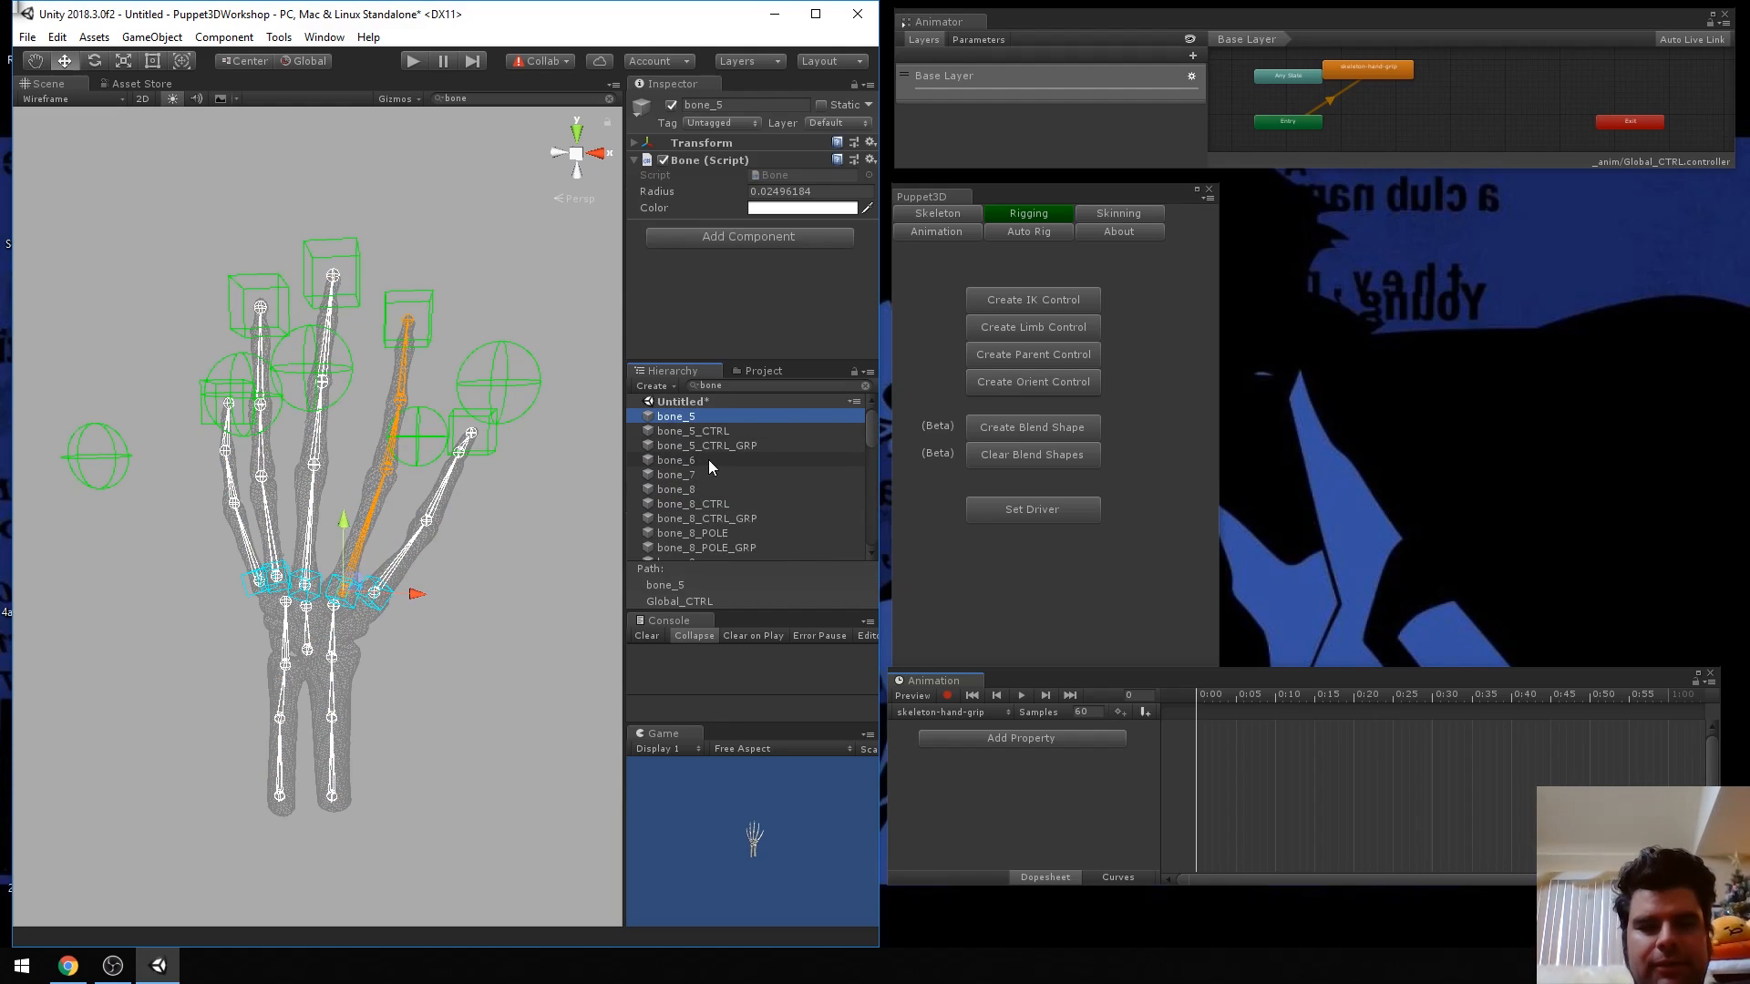
pyautogui.keyDown('ctrl'); pyautogui.click(708, 460); pyautogui.keyUp('ctrl')
pyautogui.keyDown('ctrl'); pyautogui.click(687, 474); pyautogui.keyUp('ctrl')
pyautogui.keyDown('ctrl'); pyautogui.click(682, 489); pyautogui.keyUp('ctrl')
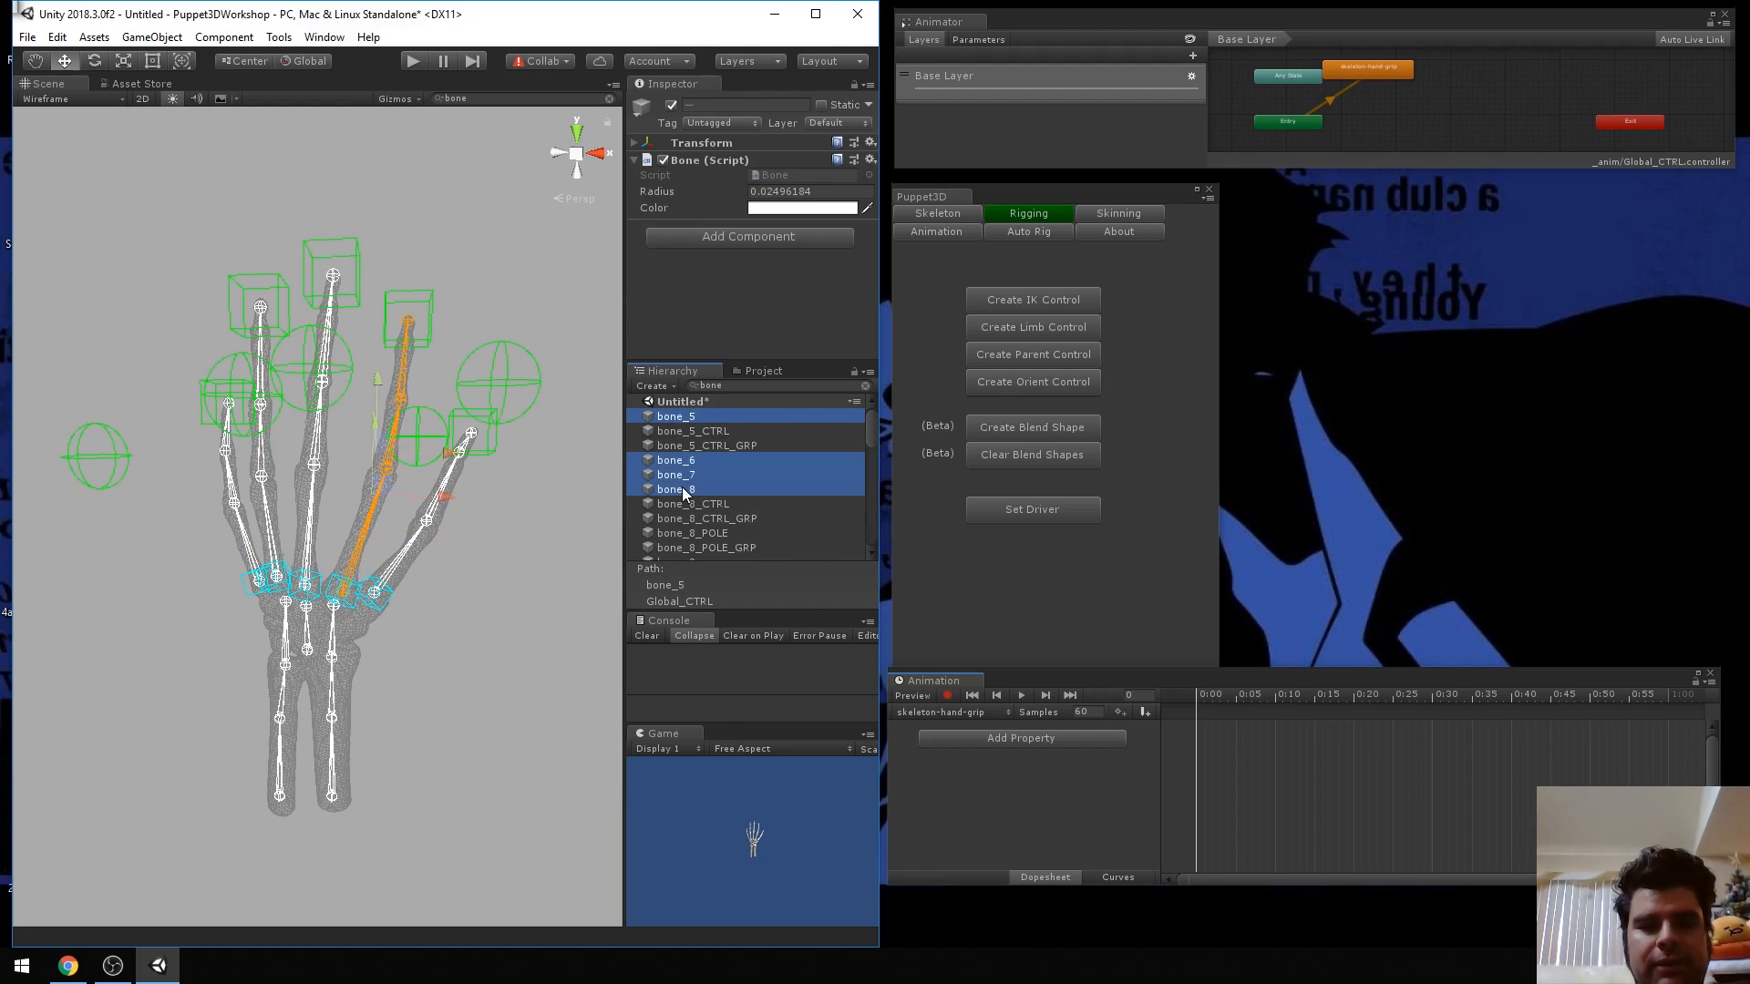
pyautogui.scroll(-3, 769, 472)
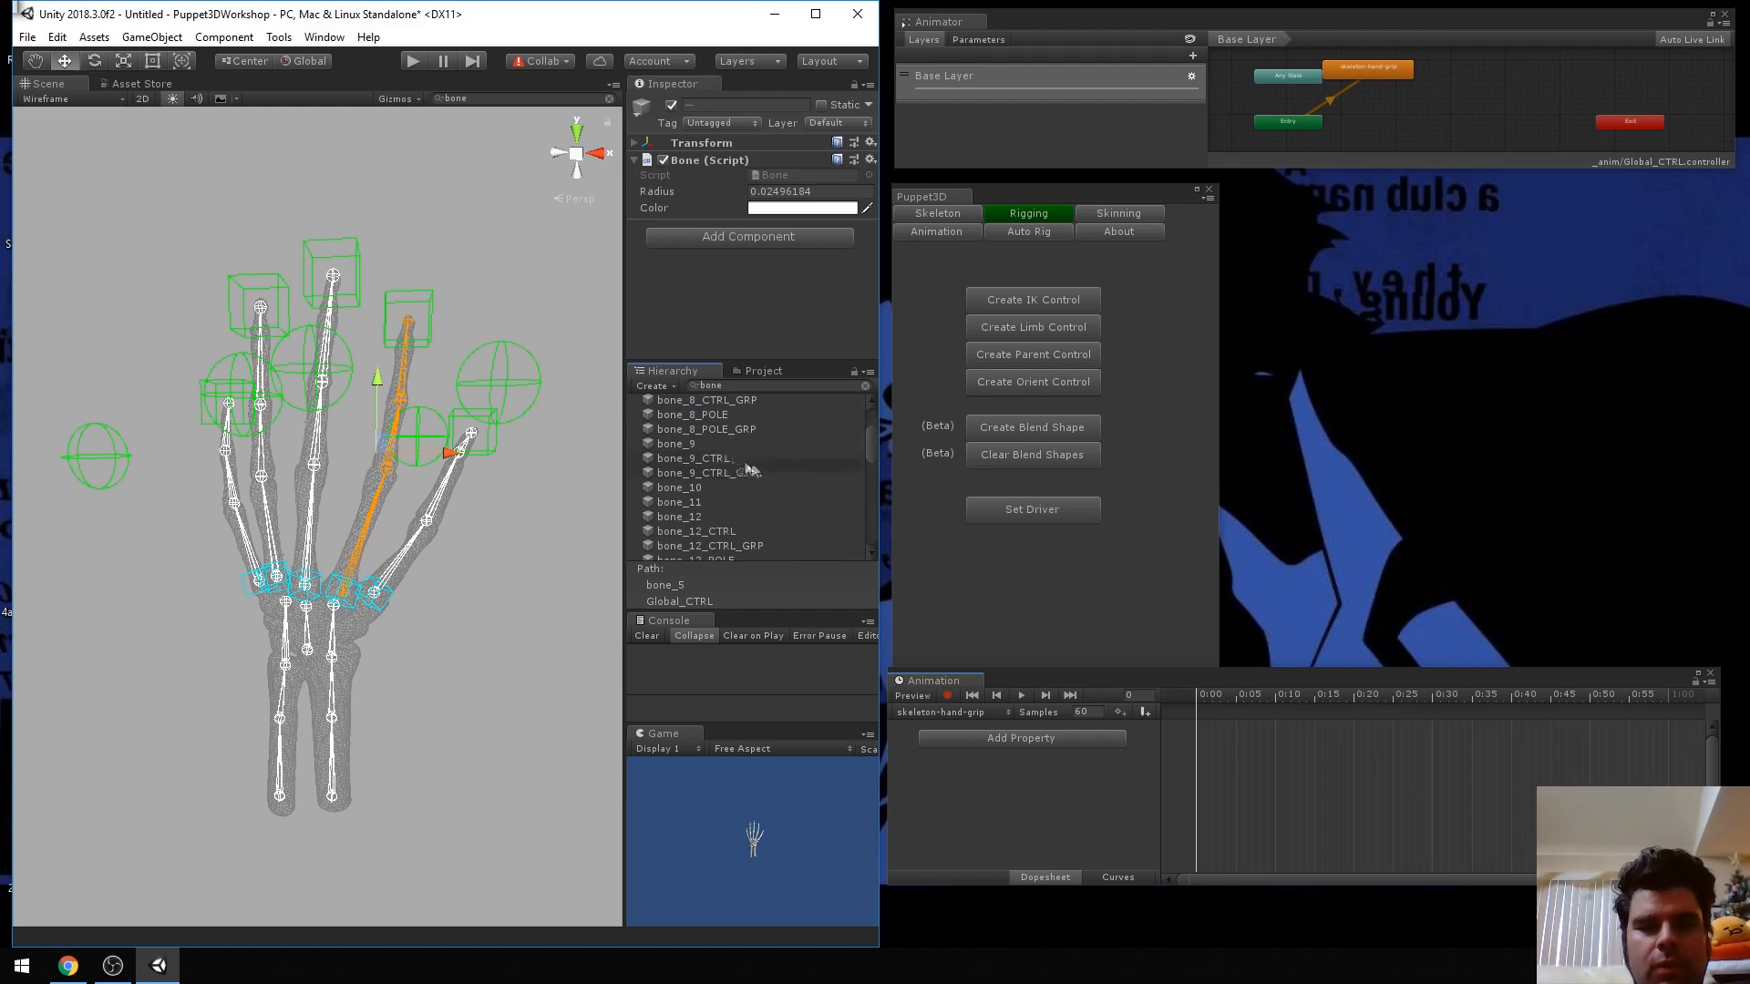
pyautogui.keyDown('ctrl'); pyautogui.click(690, 447); pyautogui.keyUp('ctrl')
pyautogui.keyDown('ctrl'); pyautogui.click(705, 490); pyautogui.keyUp('ctrl')
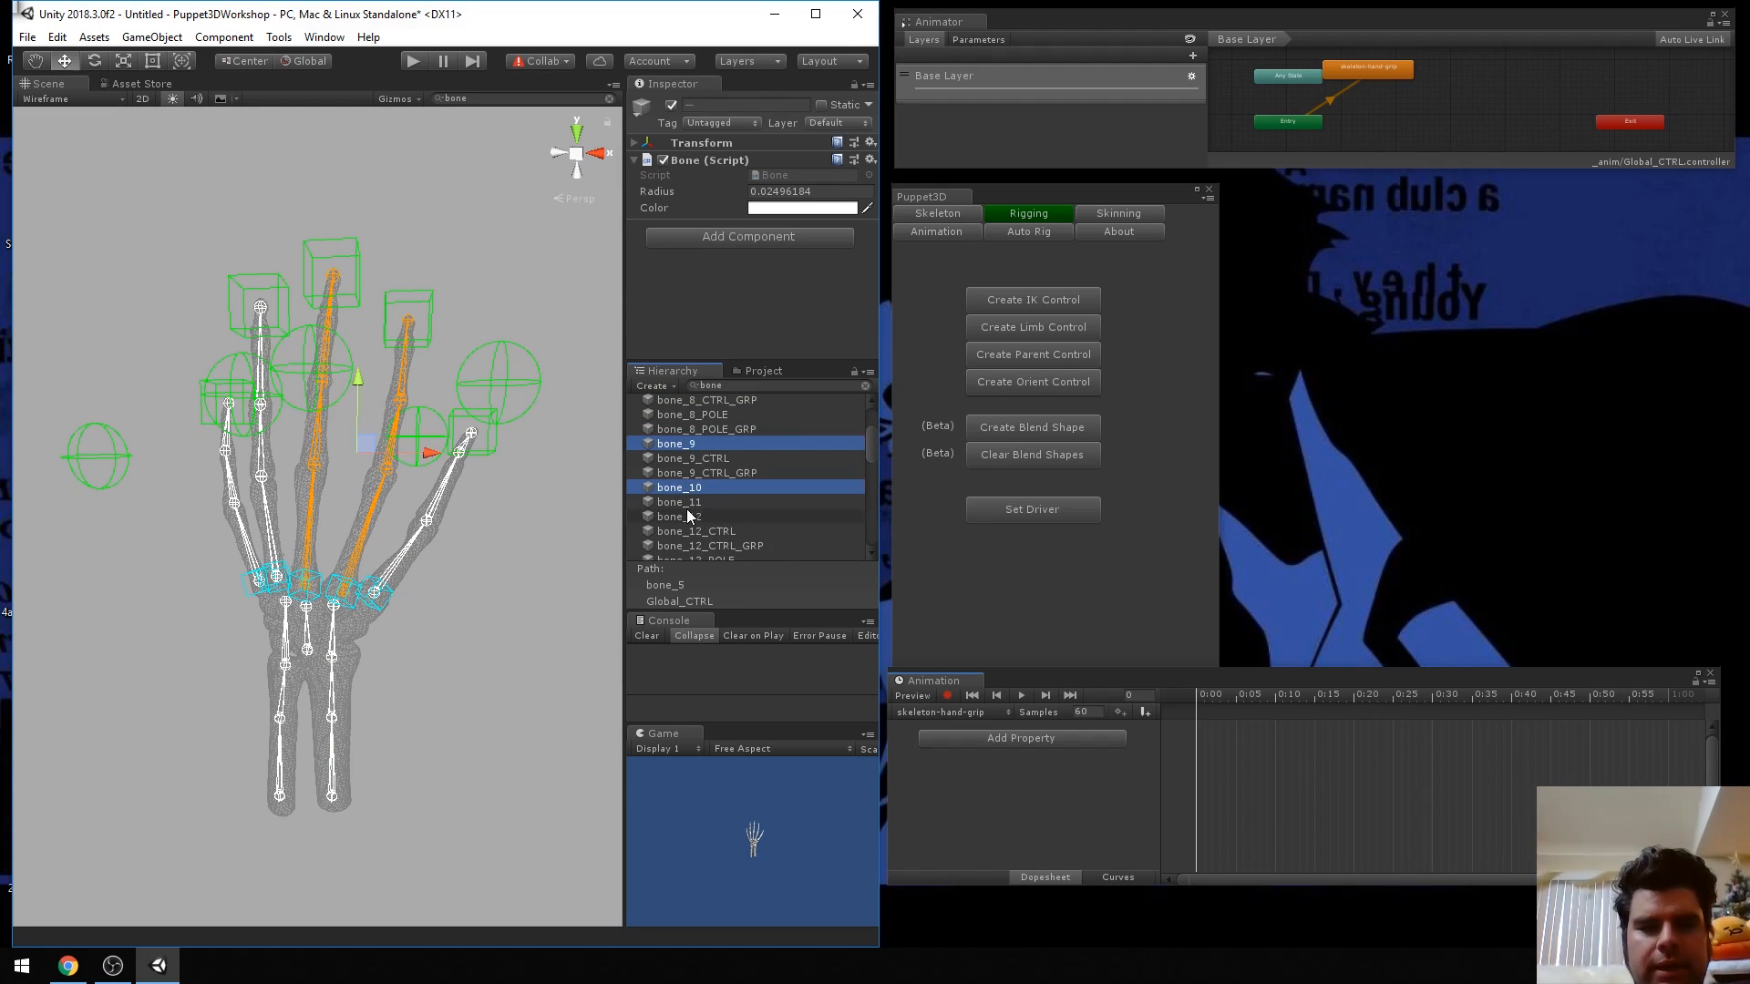
pyautogui.keyDown('ctrl'); pyautogui.click(694, 517); pyautogui.keyUp('ctrl')
pyautogui.keyDown('ctrl'); pyautogui.click(695, 503); pyautogui.keyUp('ctrl')
# Add bone_13, bone_14, bone_15 and bone_16 to the bone selection, without their control objects.
pyautogui.scroll(-3, 791, 468)
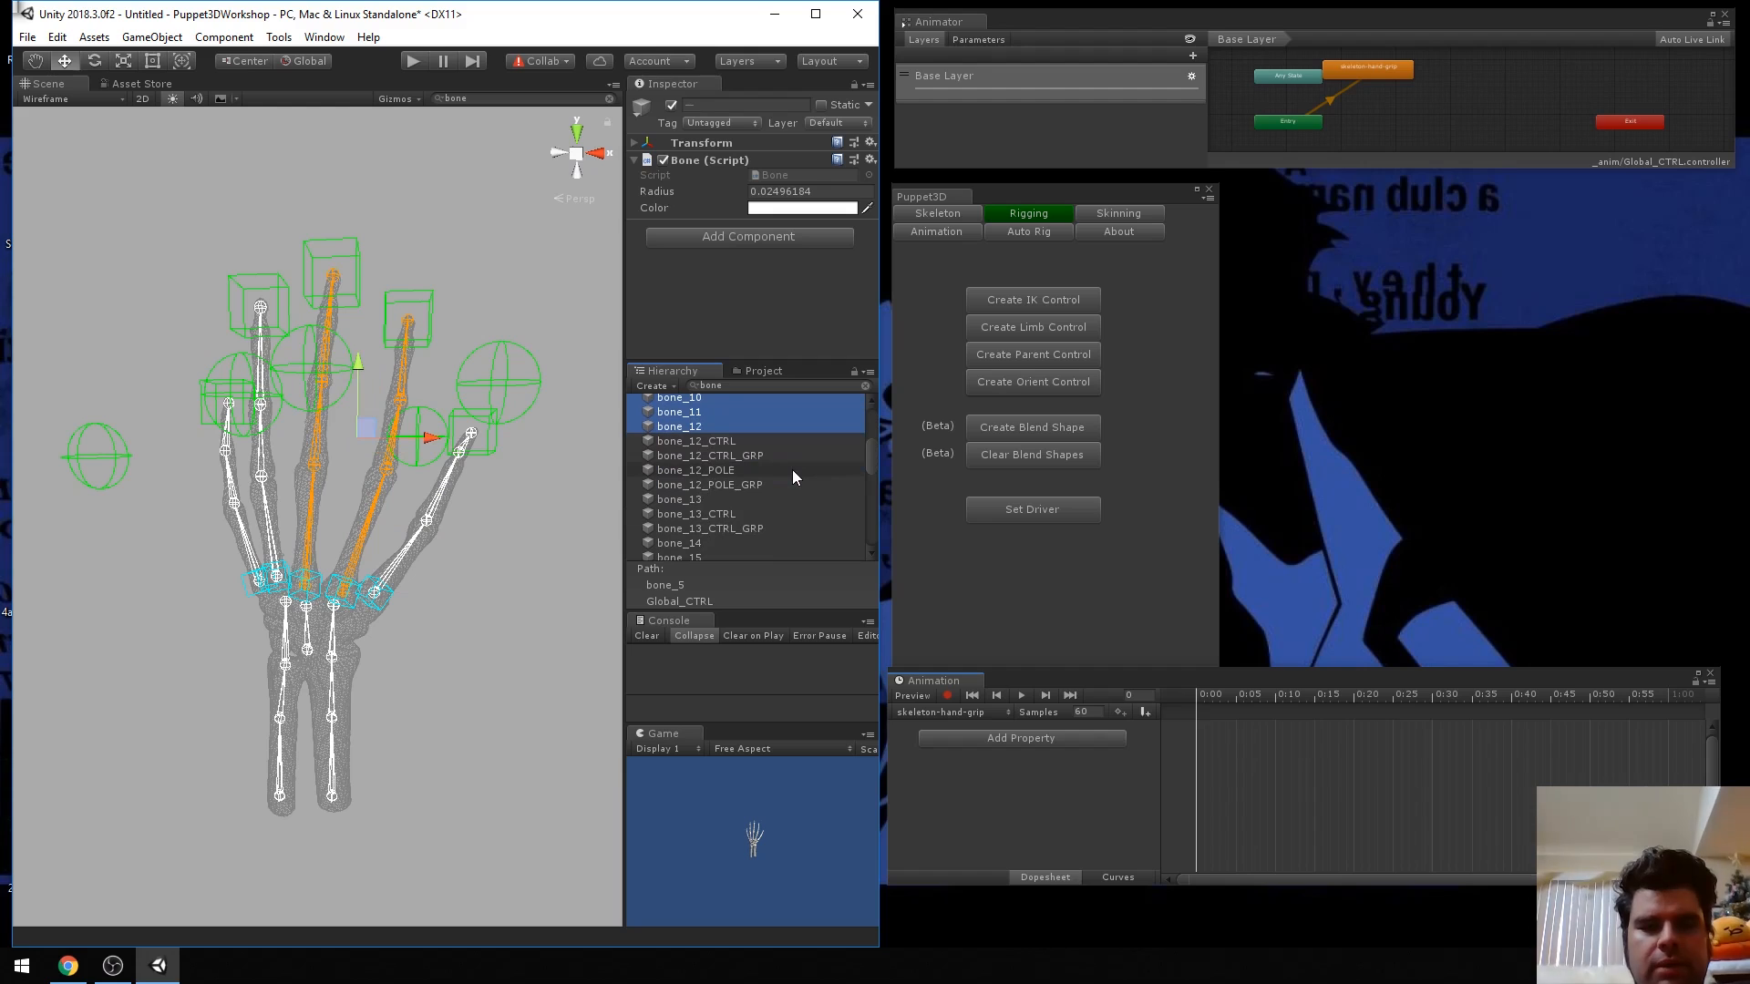
pyautogui.keyDown('ctrl'); pyautogui.click(696, 498); pyautogui.keyUp('ctrl')
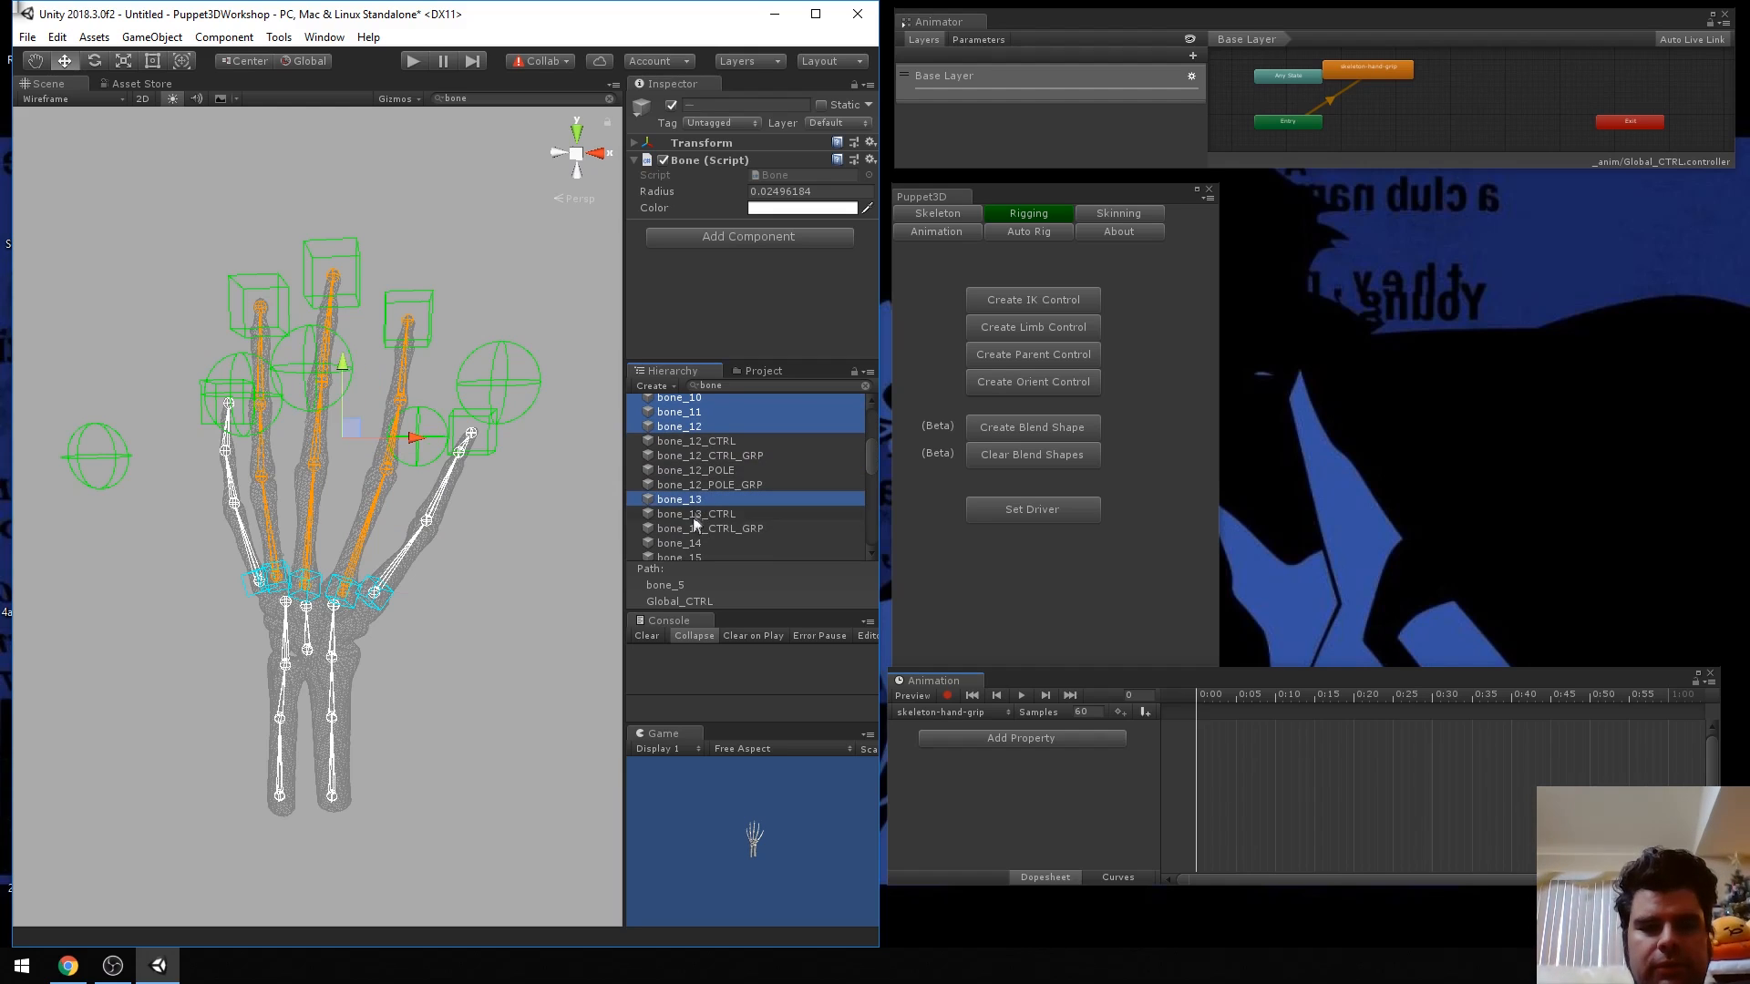
pyautogui.keyDown('ctrl'); pyautogui.click(685, 543); pyautogui.keyUp('ctrl')
pyautogui.scroll(-3, 818, 467)
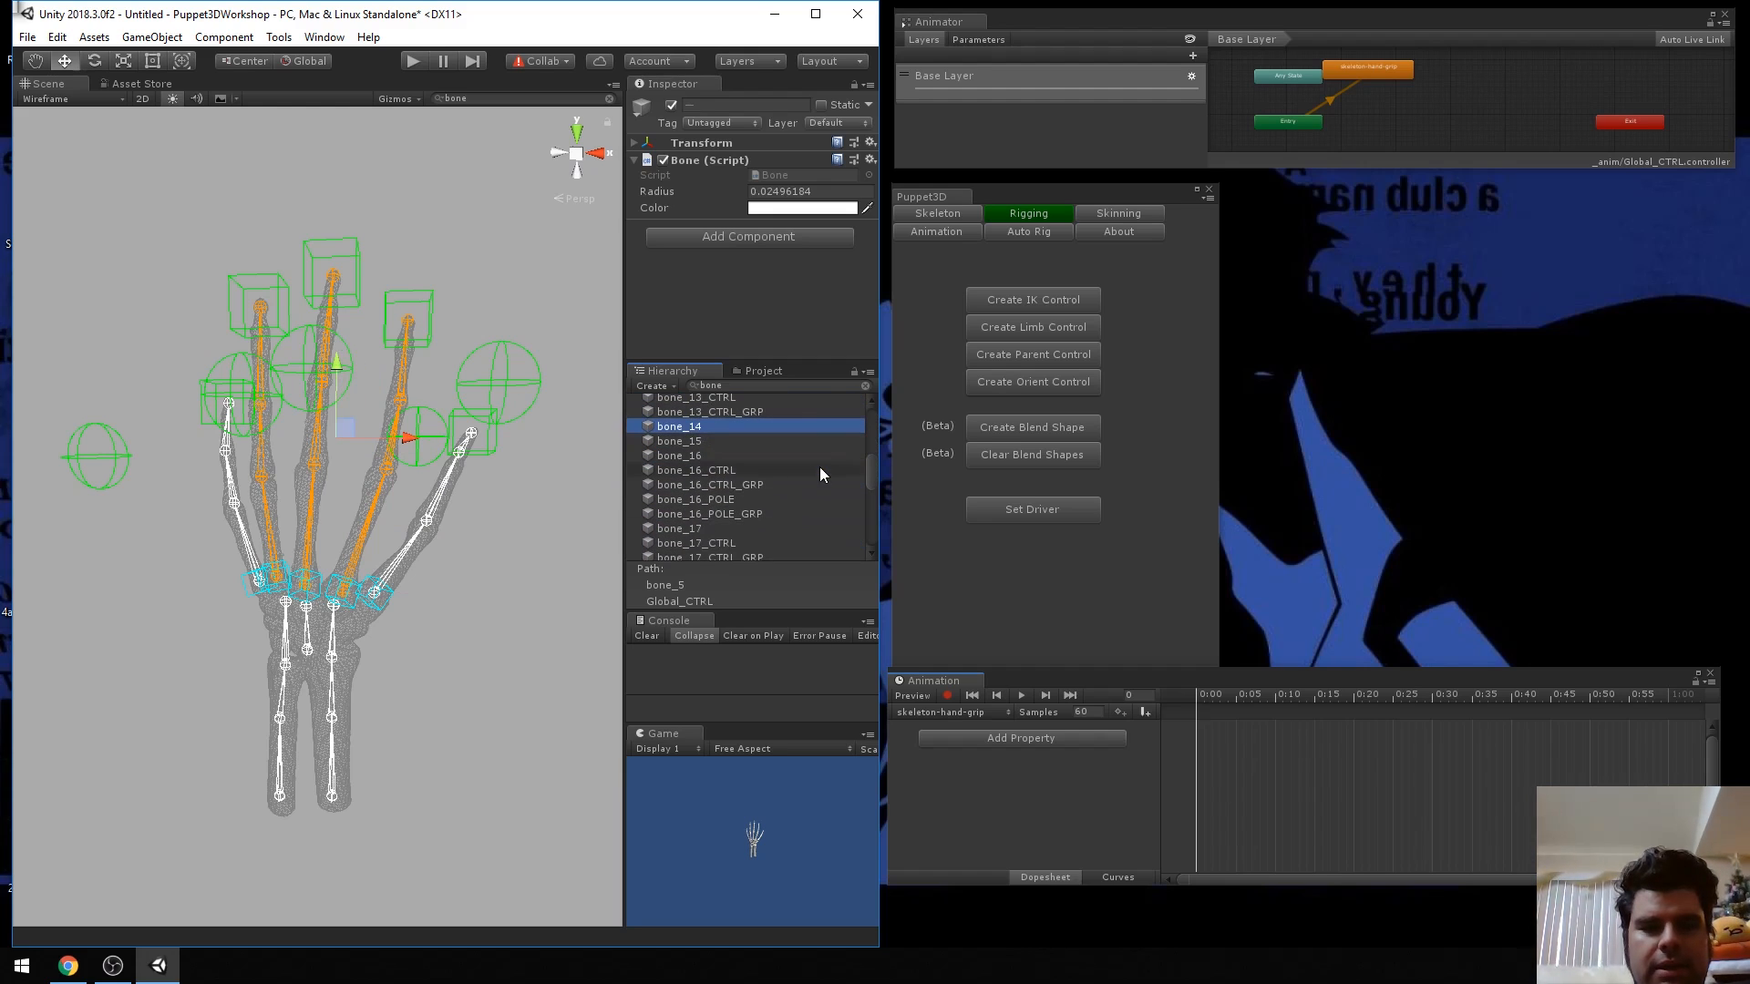
pyautogui.keyDown('ctrl'); pyautogui.click(677, 442); pyautogui.keyUp('ctrl')
pyautogui.keyDown('ctrl'); pyautogui.click(679, 455); pyautogui.keyUp('ctrl')
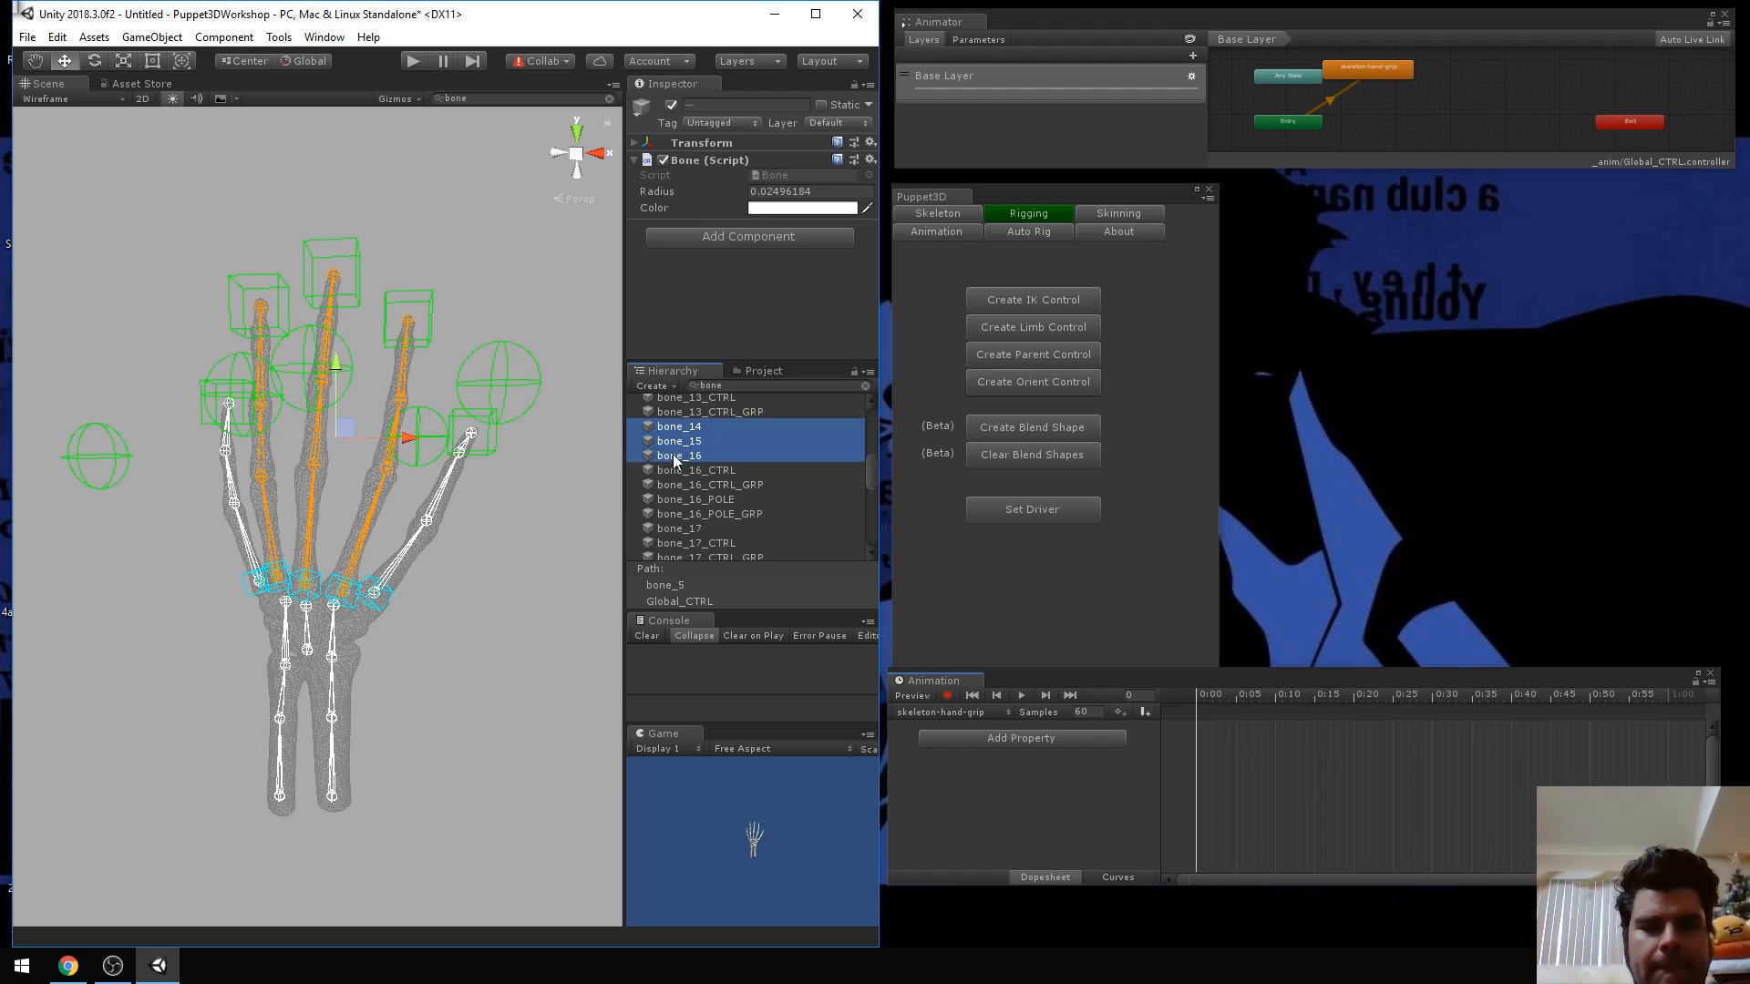
# Add bone_17 through bone_22 to the bone selection, leaving out their CTRL, POLE and GRP objects.
pyautogui.keyDown('ctrl'); pyautogui.click(678, 527); pyautogui.keyUp('ctrl')
pyautogui.scroll(-3, 840, 483)
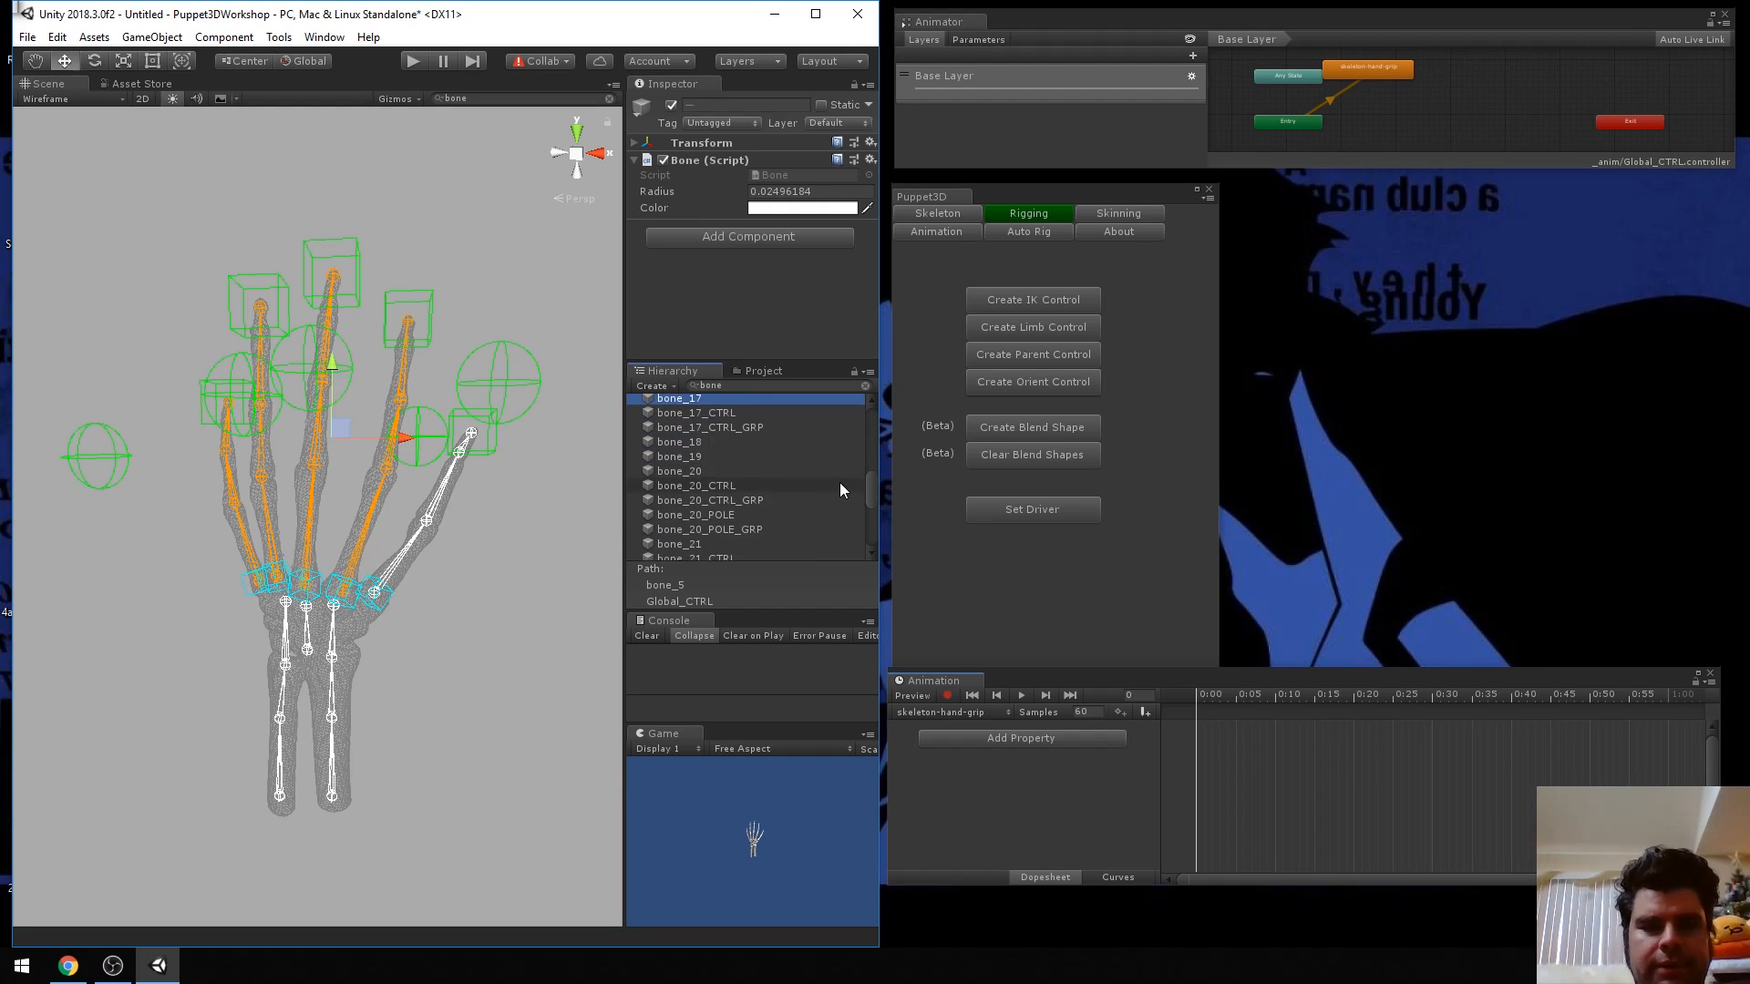
pyautogui.keyDown('ctrl'); pyautogui.click(710, 451); pyautogui.keyUp('ctrl')
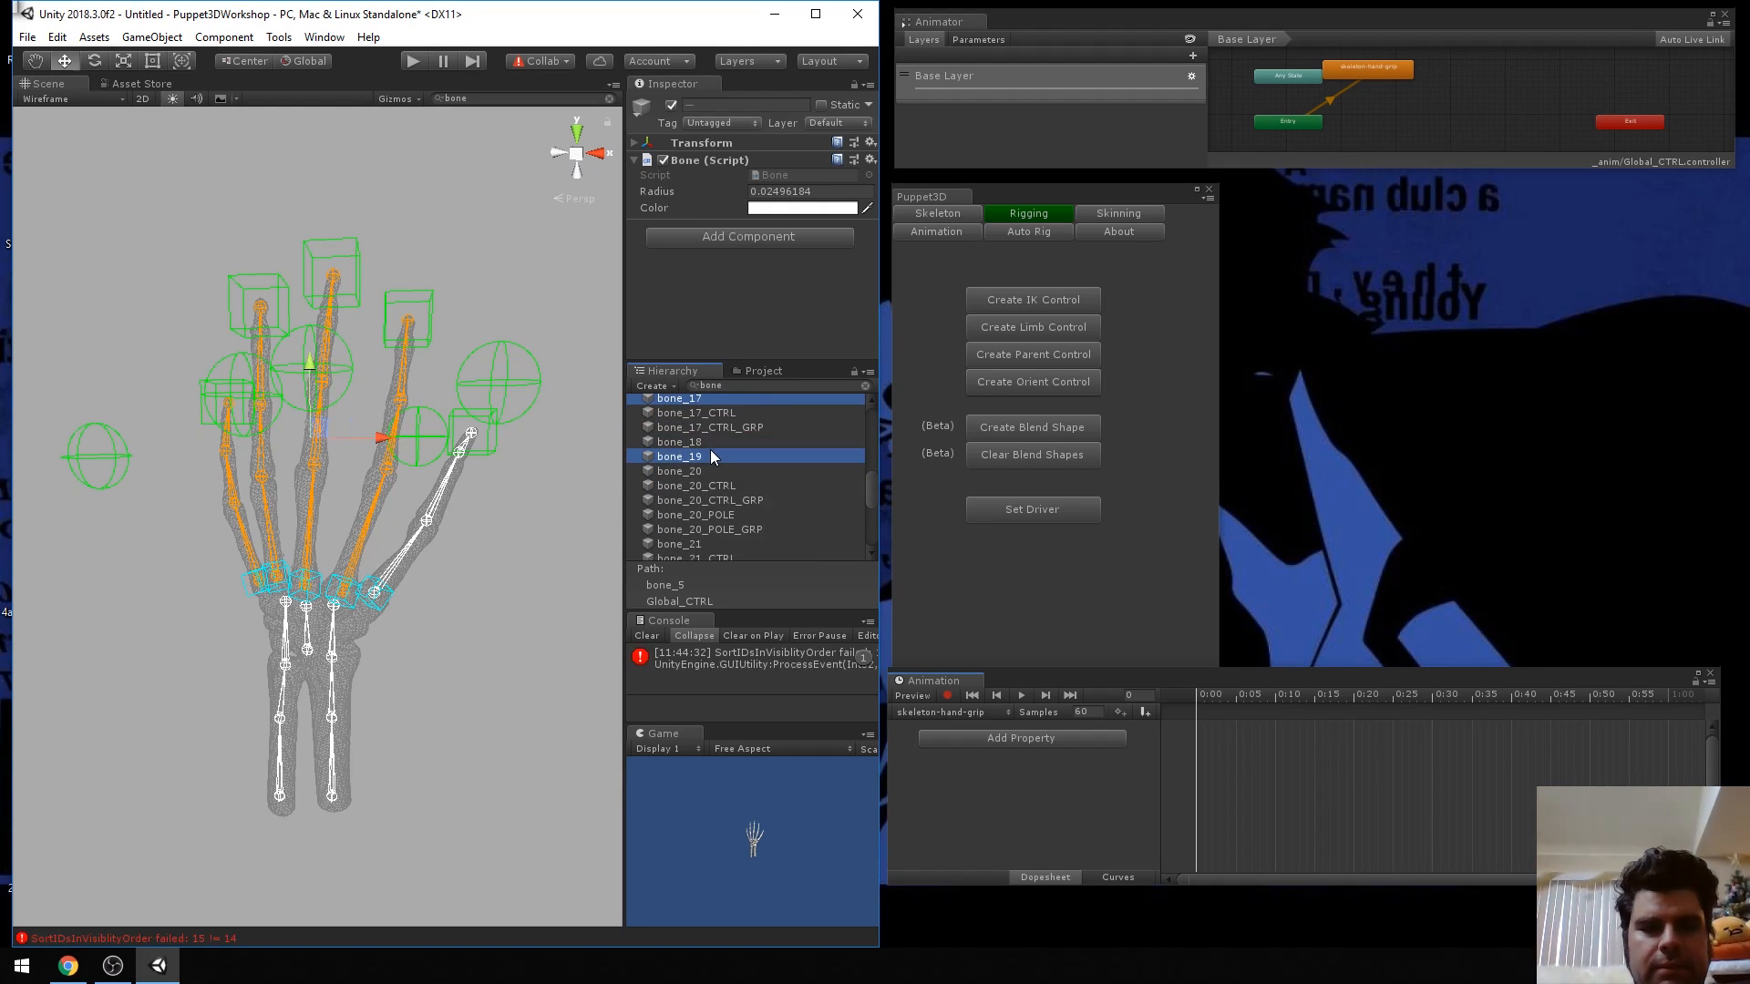
pyautogui.keyDown('ctrl'); pyautogui.click(718, 441); pyautogui.keyUp('ctrl')
pyautogui.scroll(2, 718, 439)
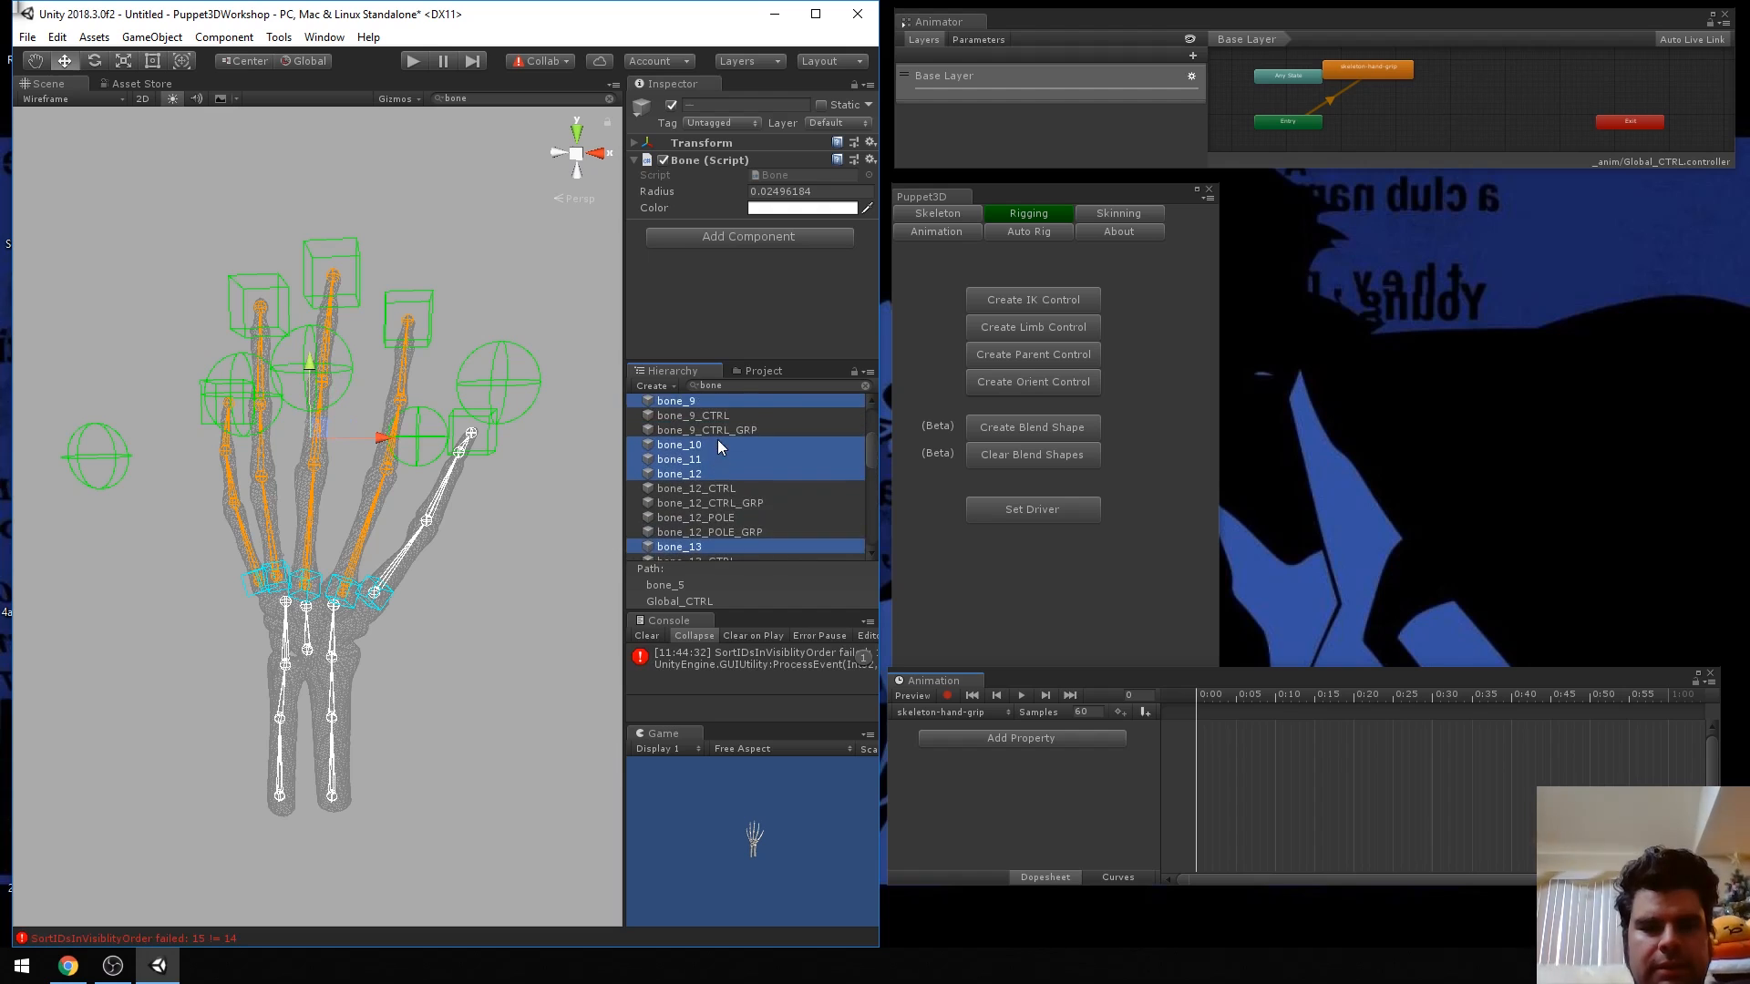
pyautogui.scroll(-3, 718, 440)
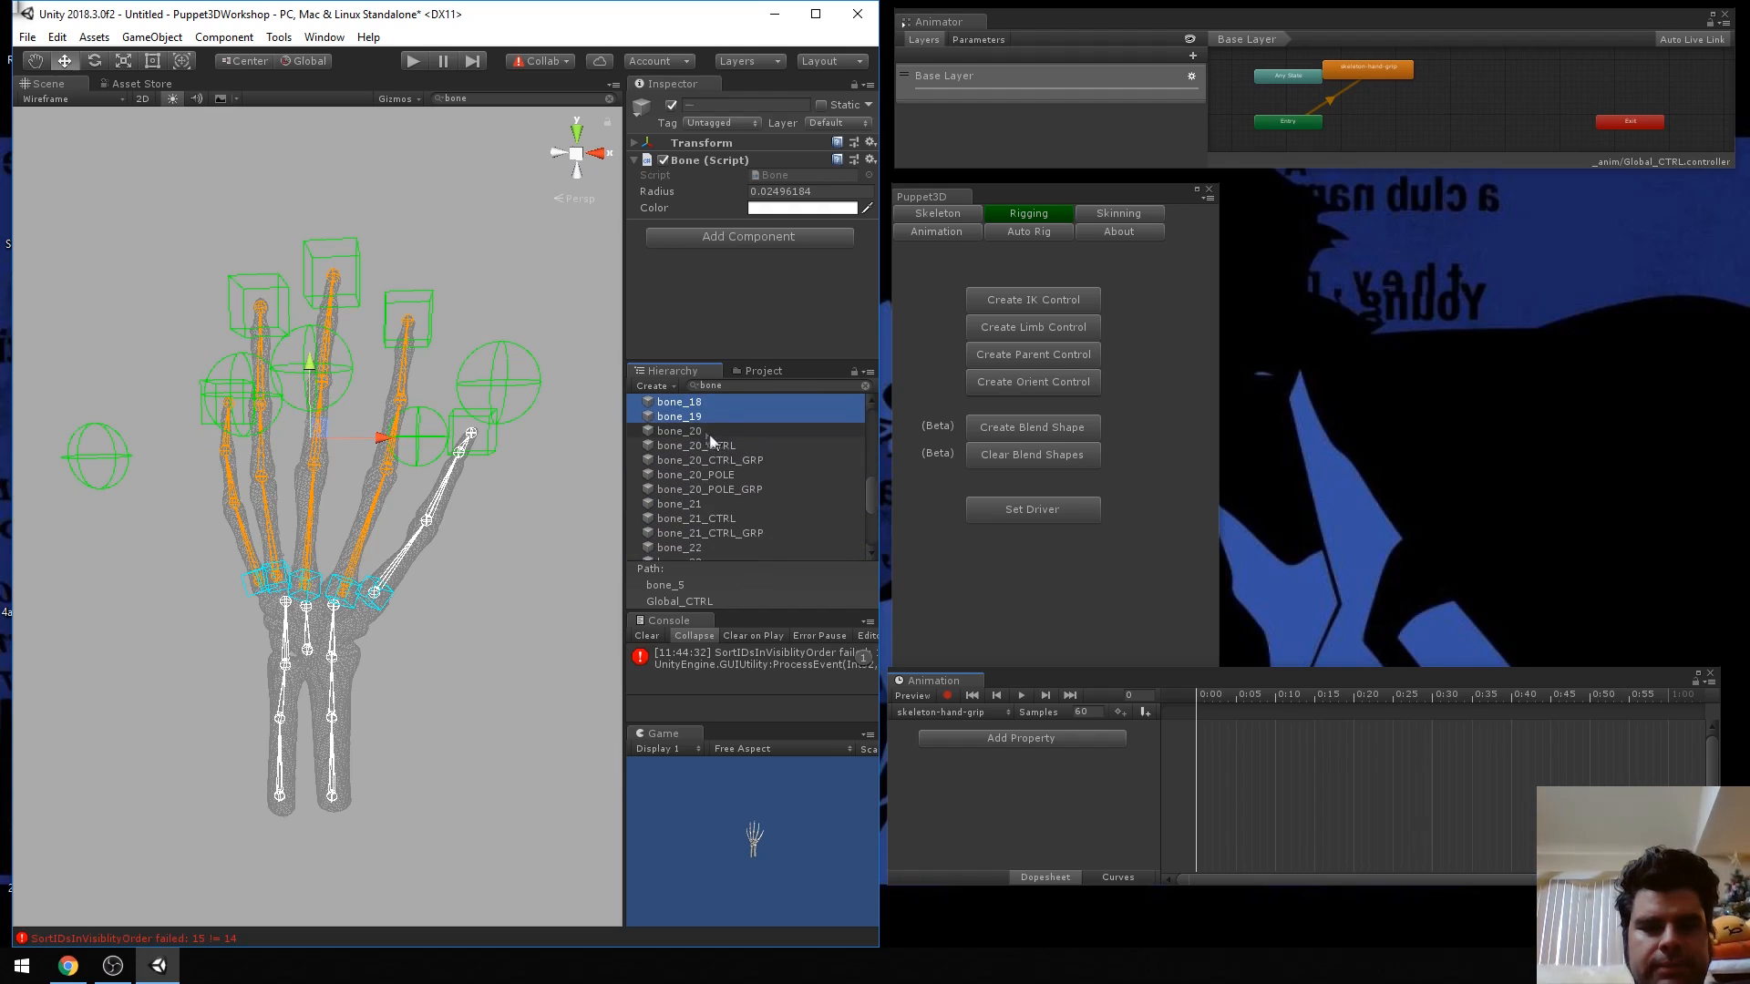
pyautogui.keyDown('ctrl'); pyautogui.click(699, 428); pyautogui.keyUp('ctrl')
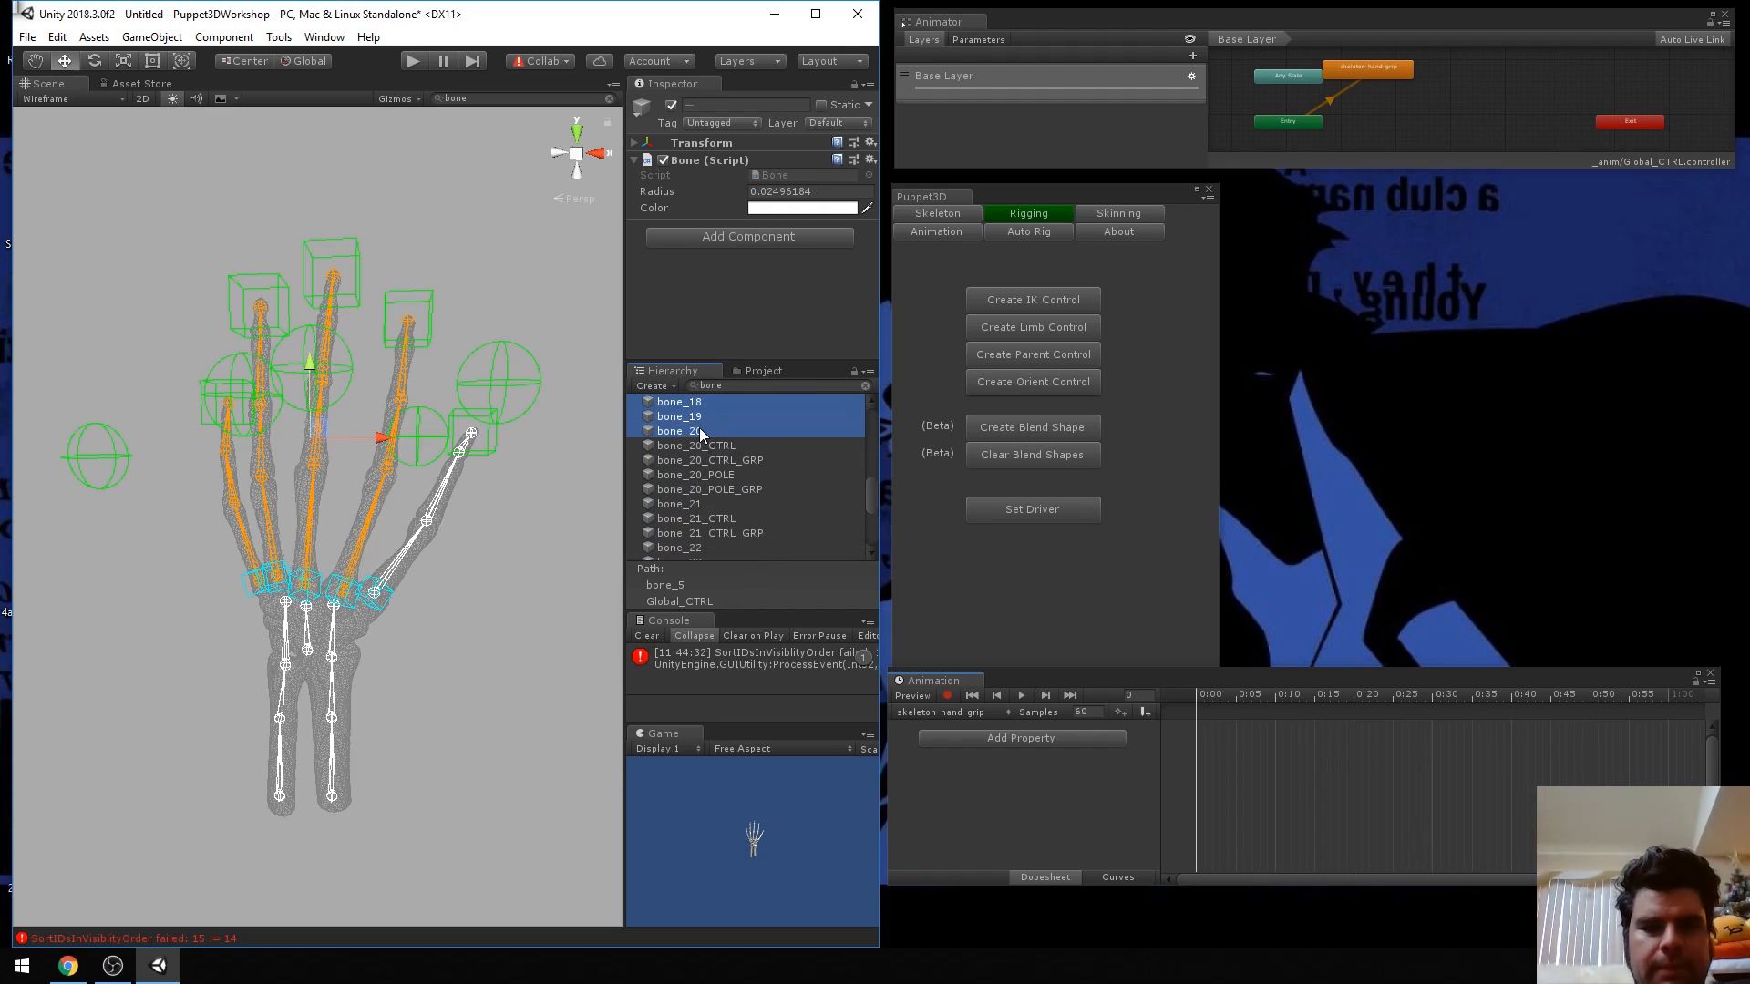
pyautogui.keyDown('ctrl'); pyautogui.click(700, 502); pyautogui.keyUp('ctrl')
pyautogui.click(691, 548)
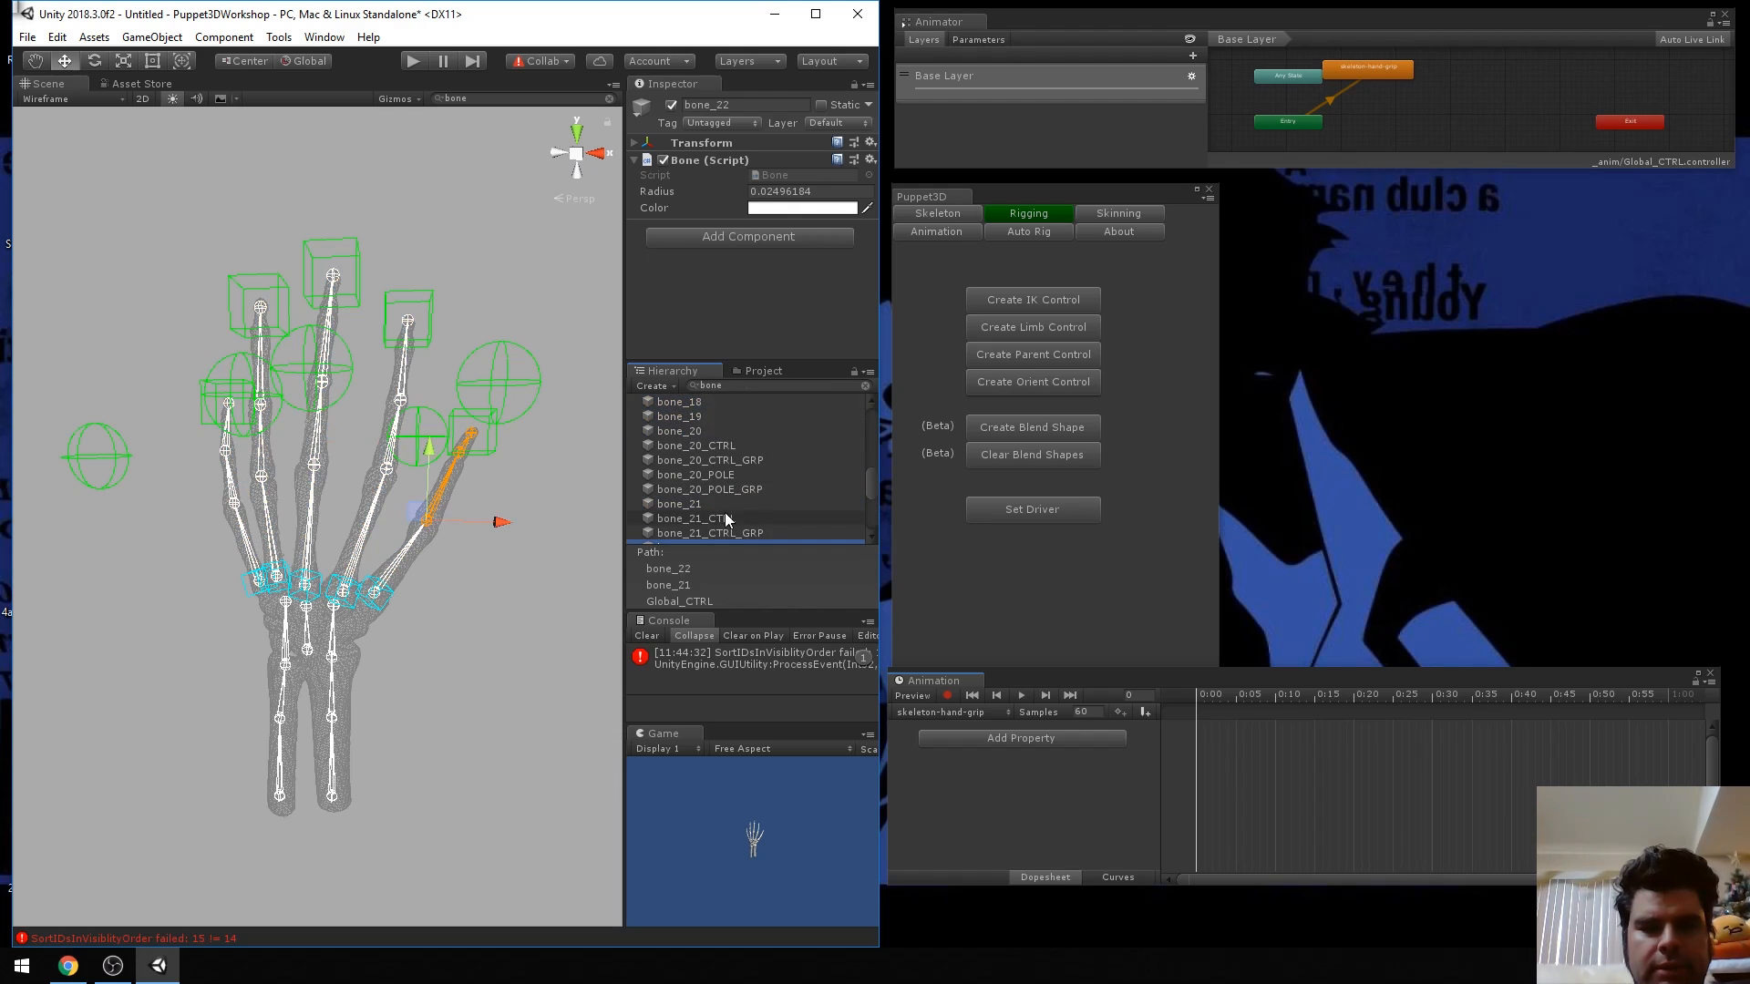
# Return to the beginning of the filtered bone list and show Puppet3D's animation tools.
pyautogui.scroll(6, 741, 488)
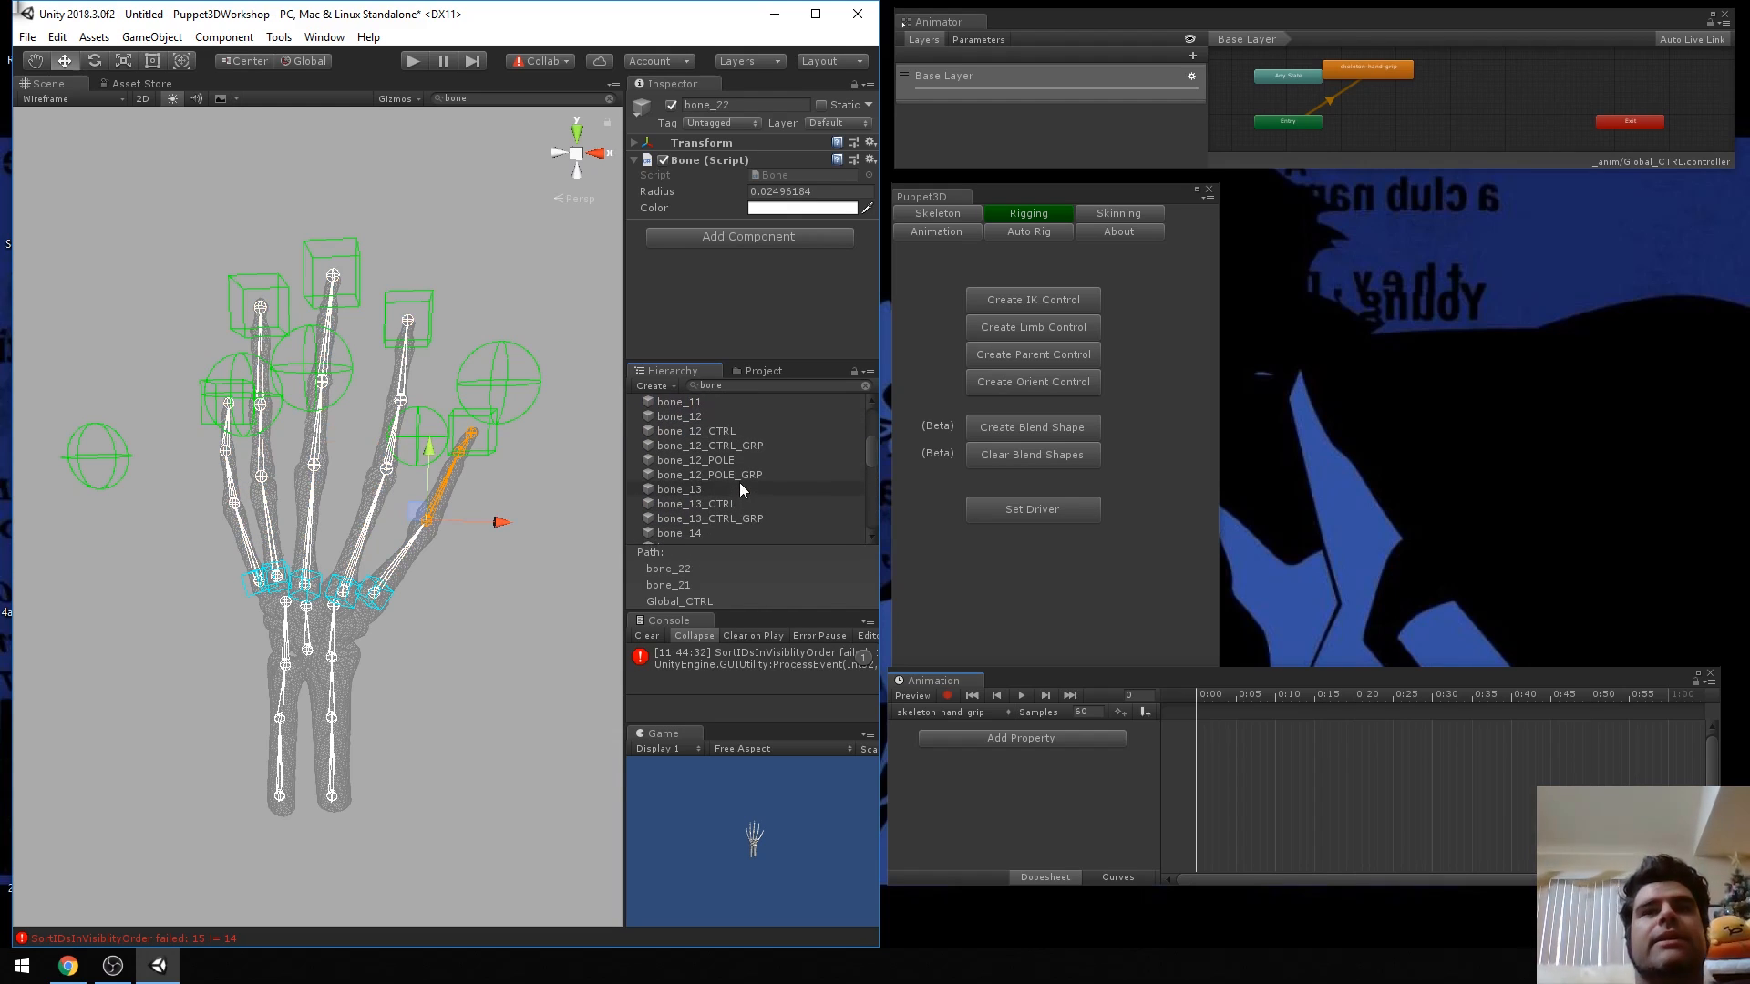
pyautogui.scroll(5, 740, 489)
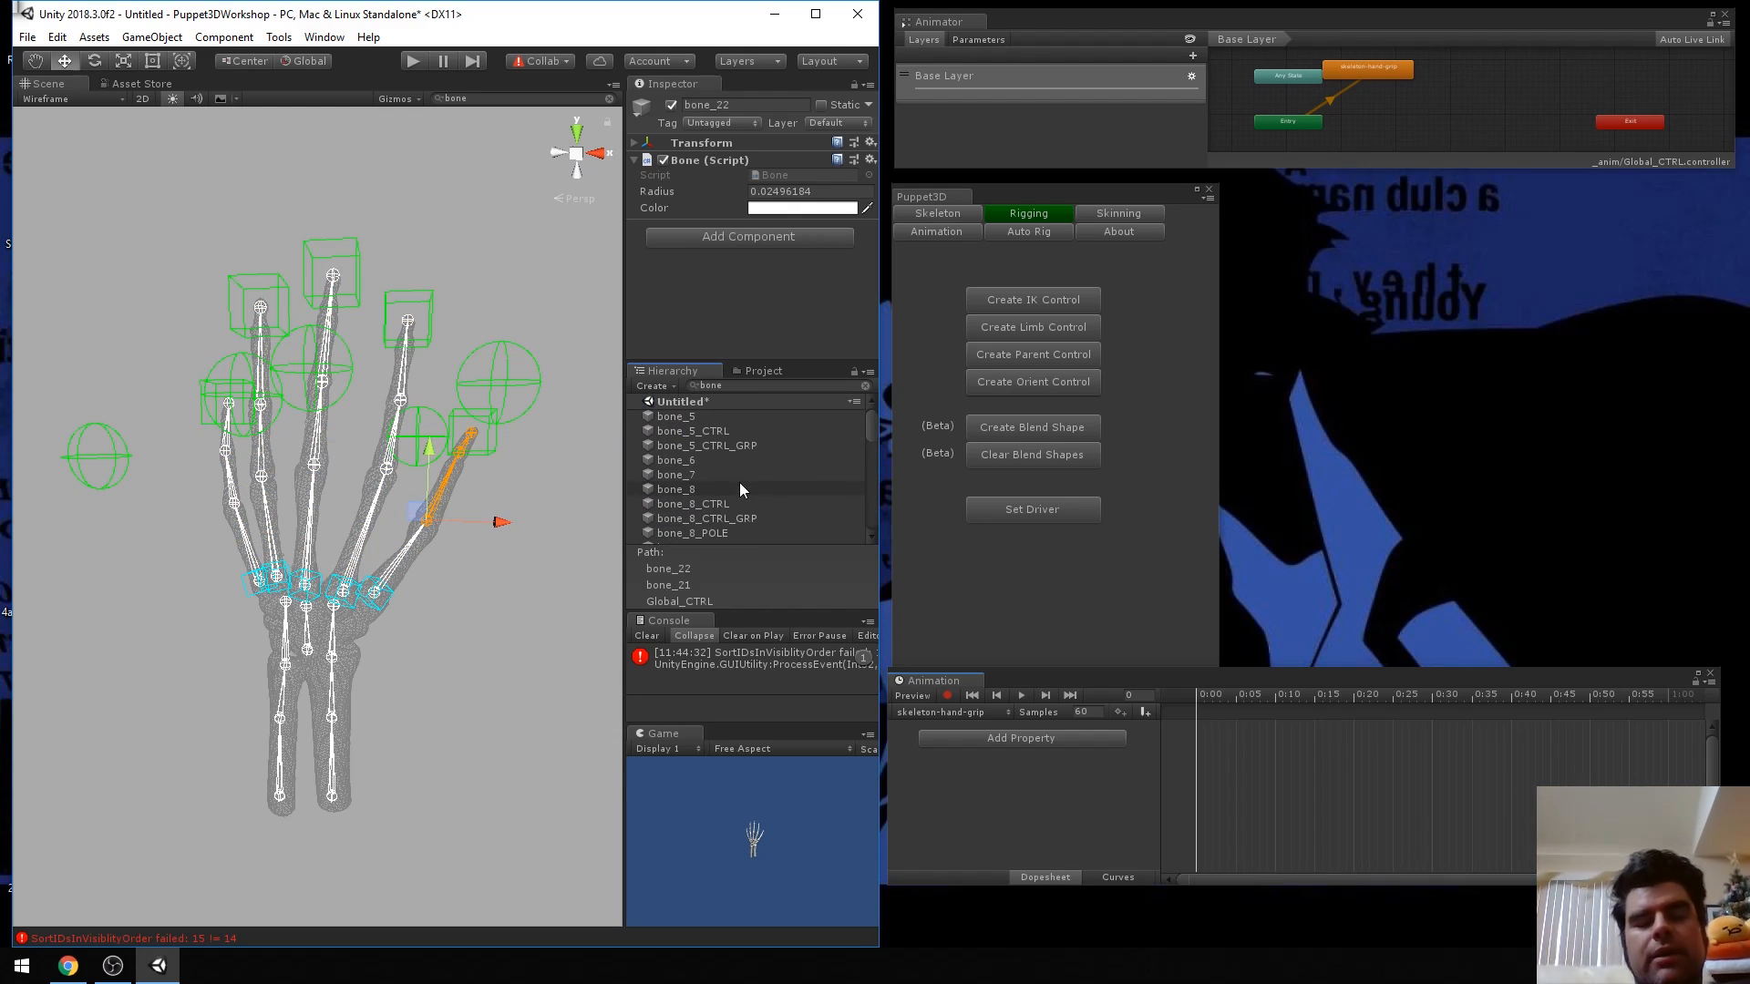
pyautogui.click(1027, 539)
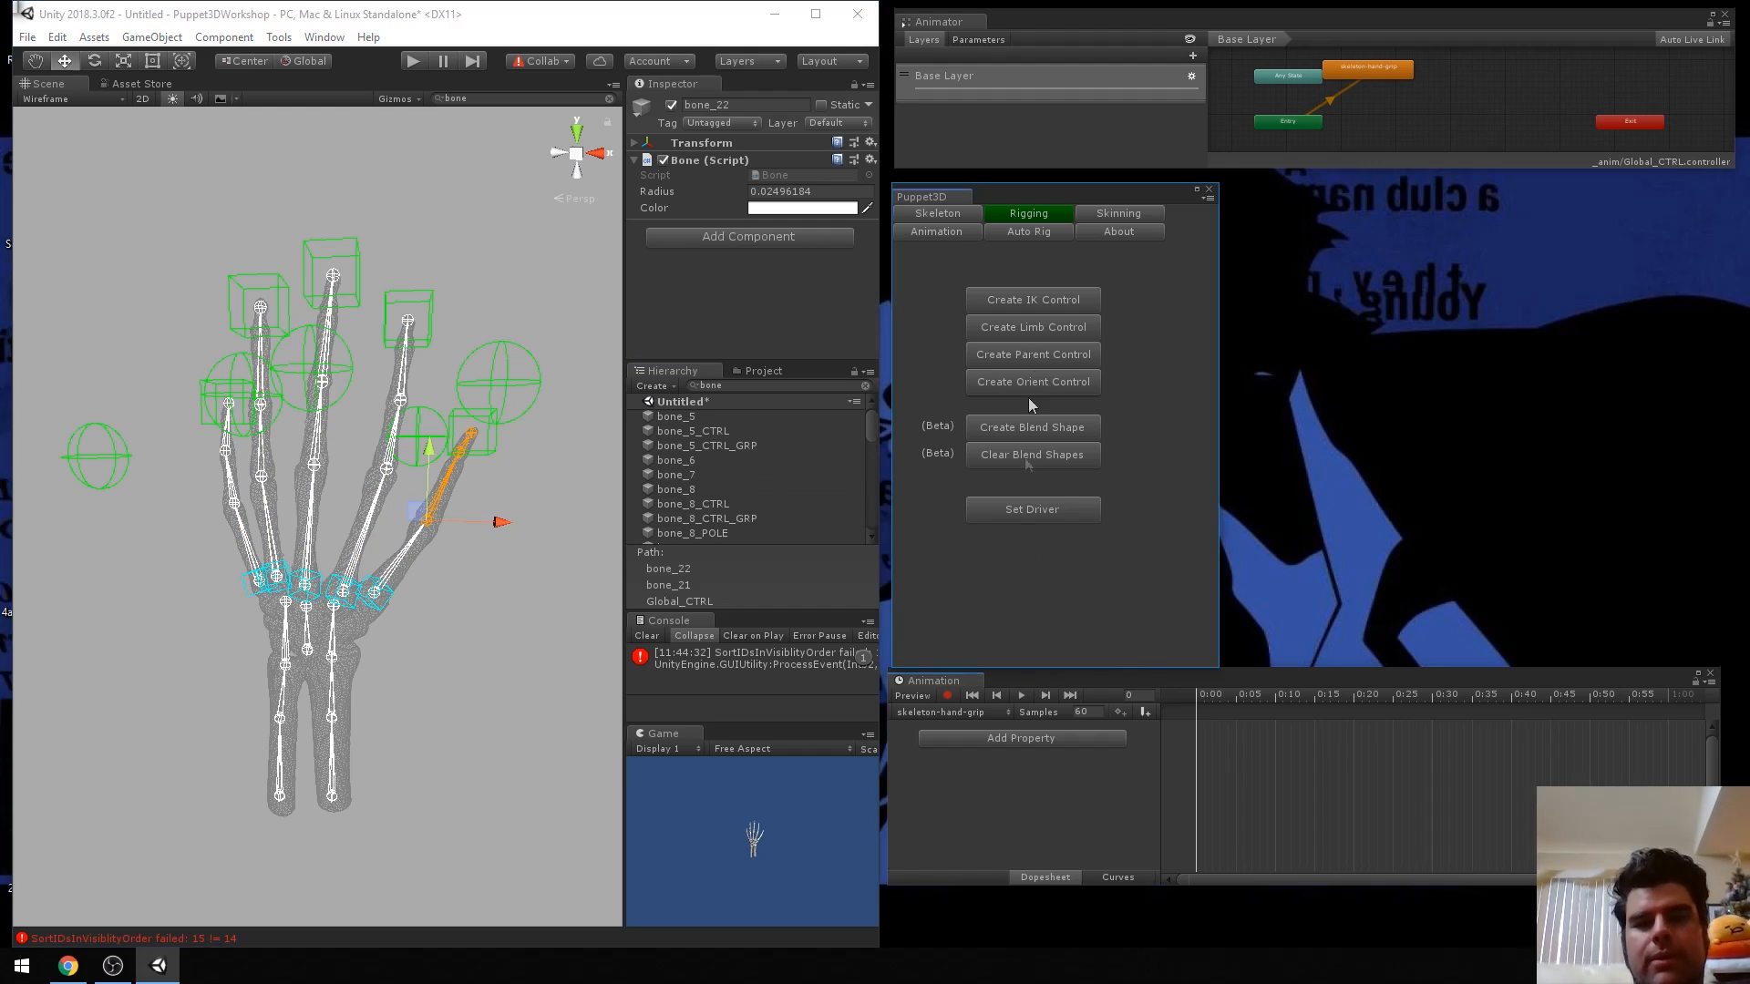
pyautogui.click(930, 228)
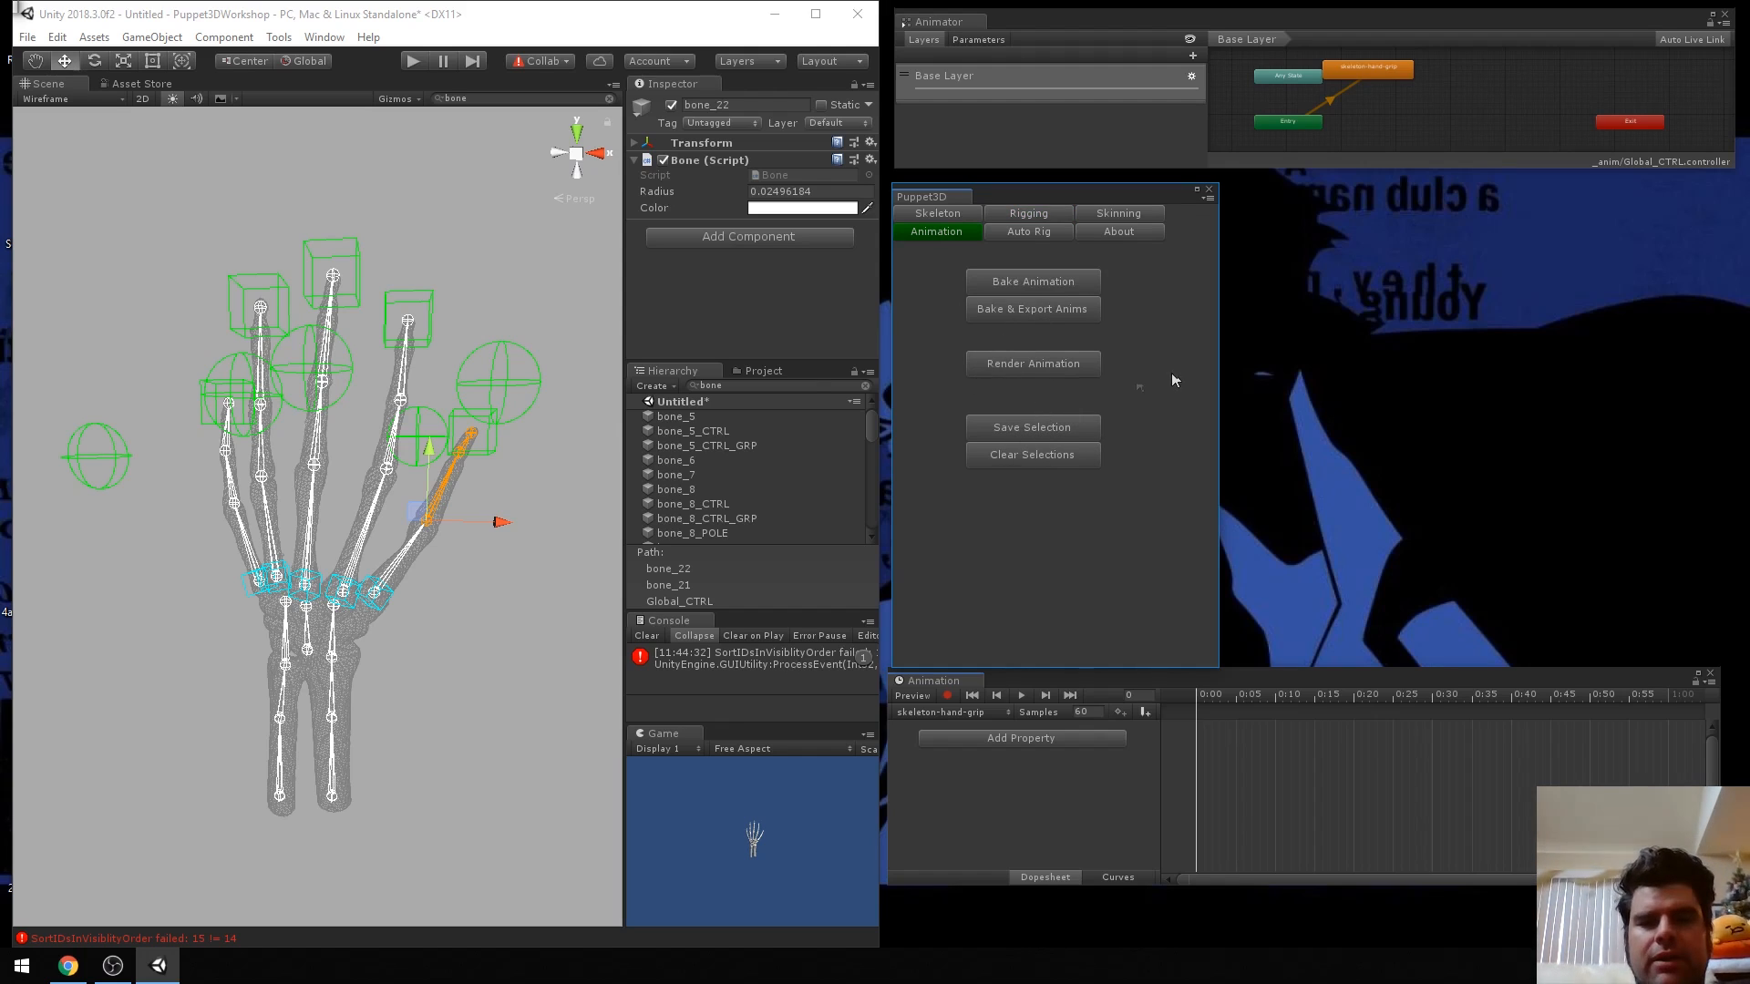
# Enlarge the scene hierarchy so more of the filtered bone list fits.
pyautogui.click(783, 390)
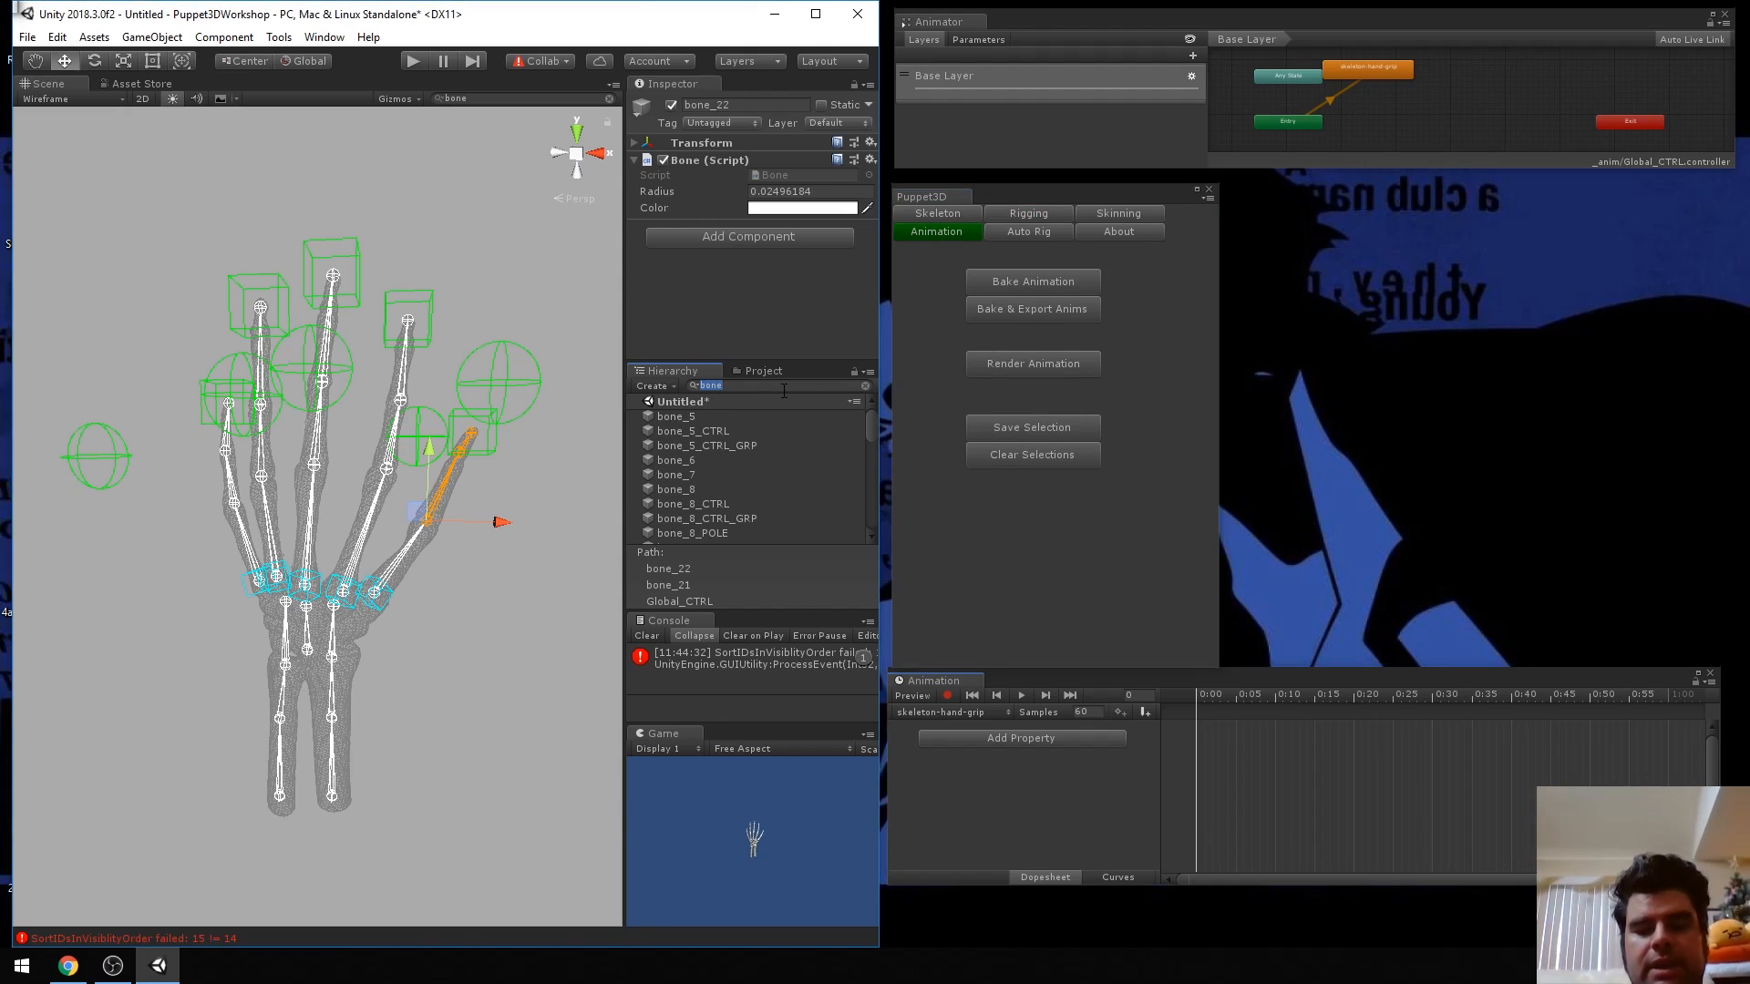
pyautogui.scroll(-4, 779, 416)
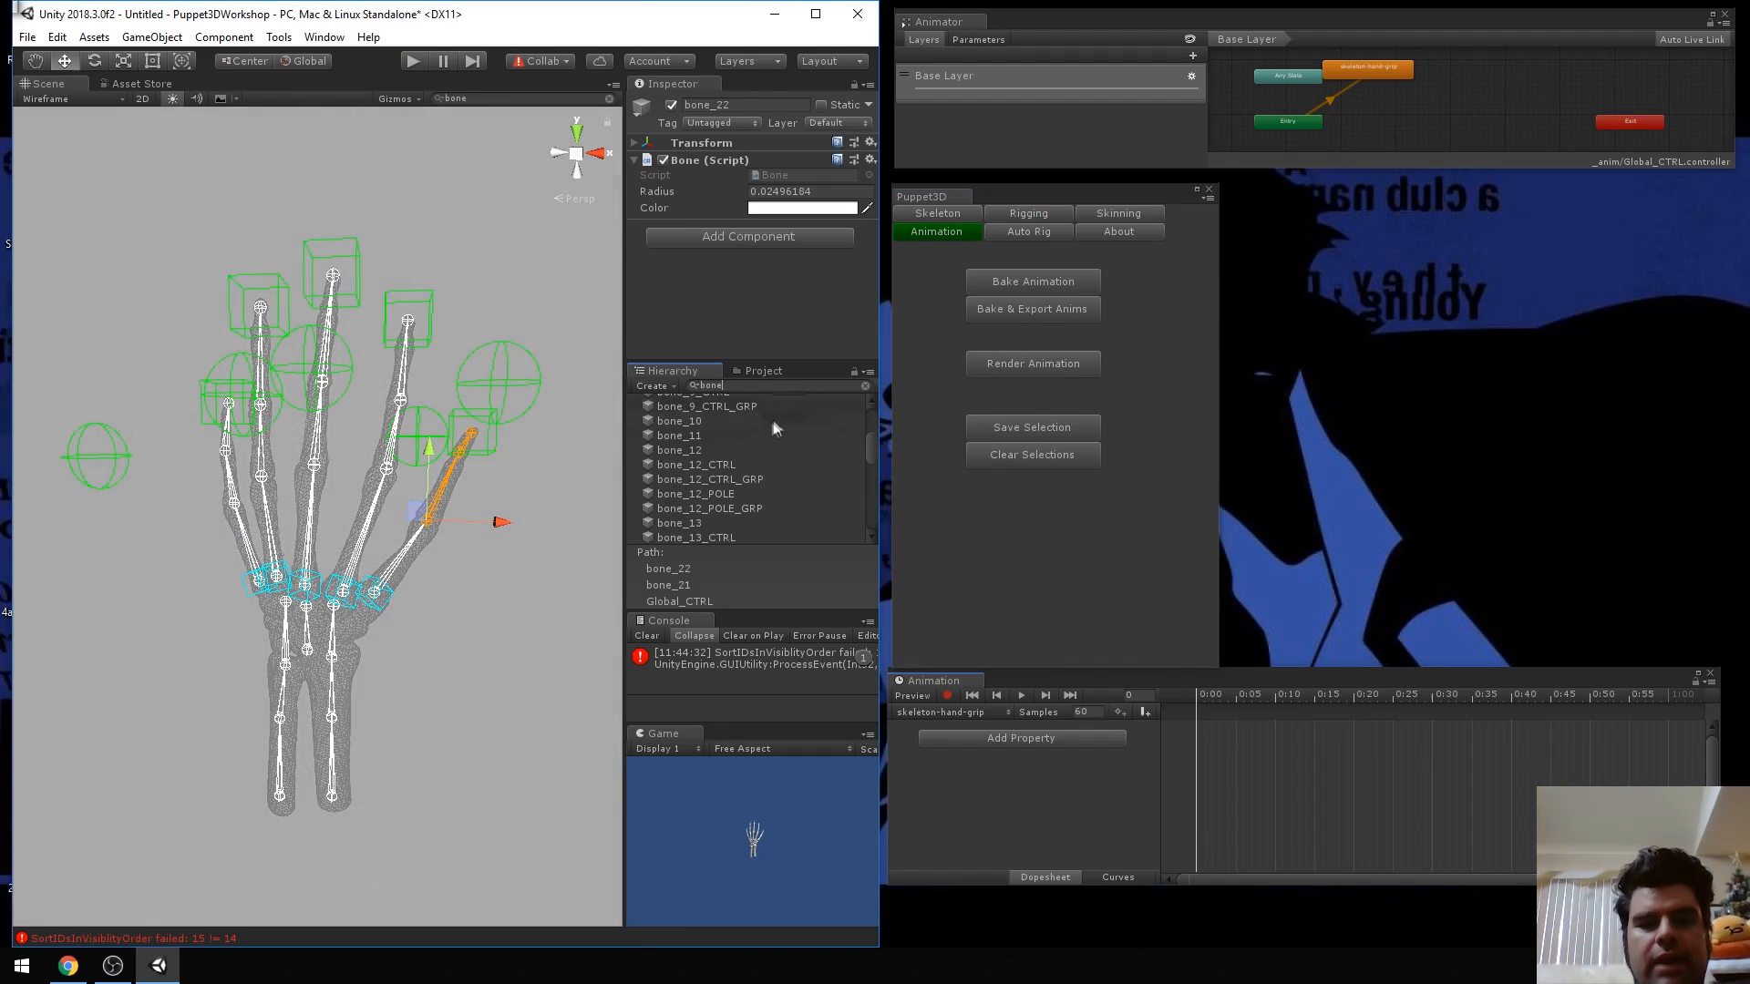
pyautogui.scroll(4, 727, 493)
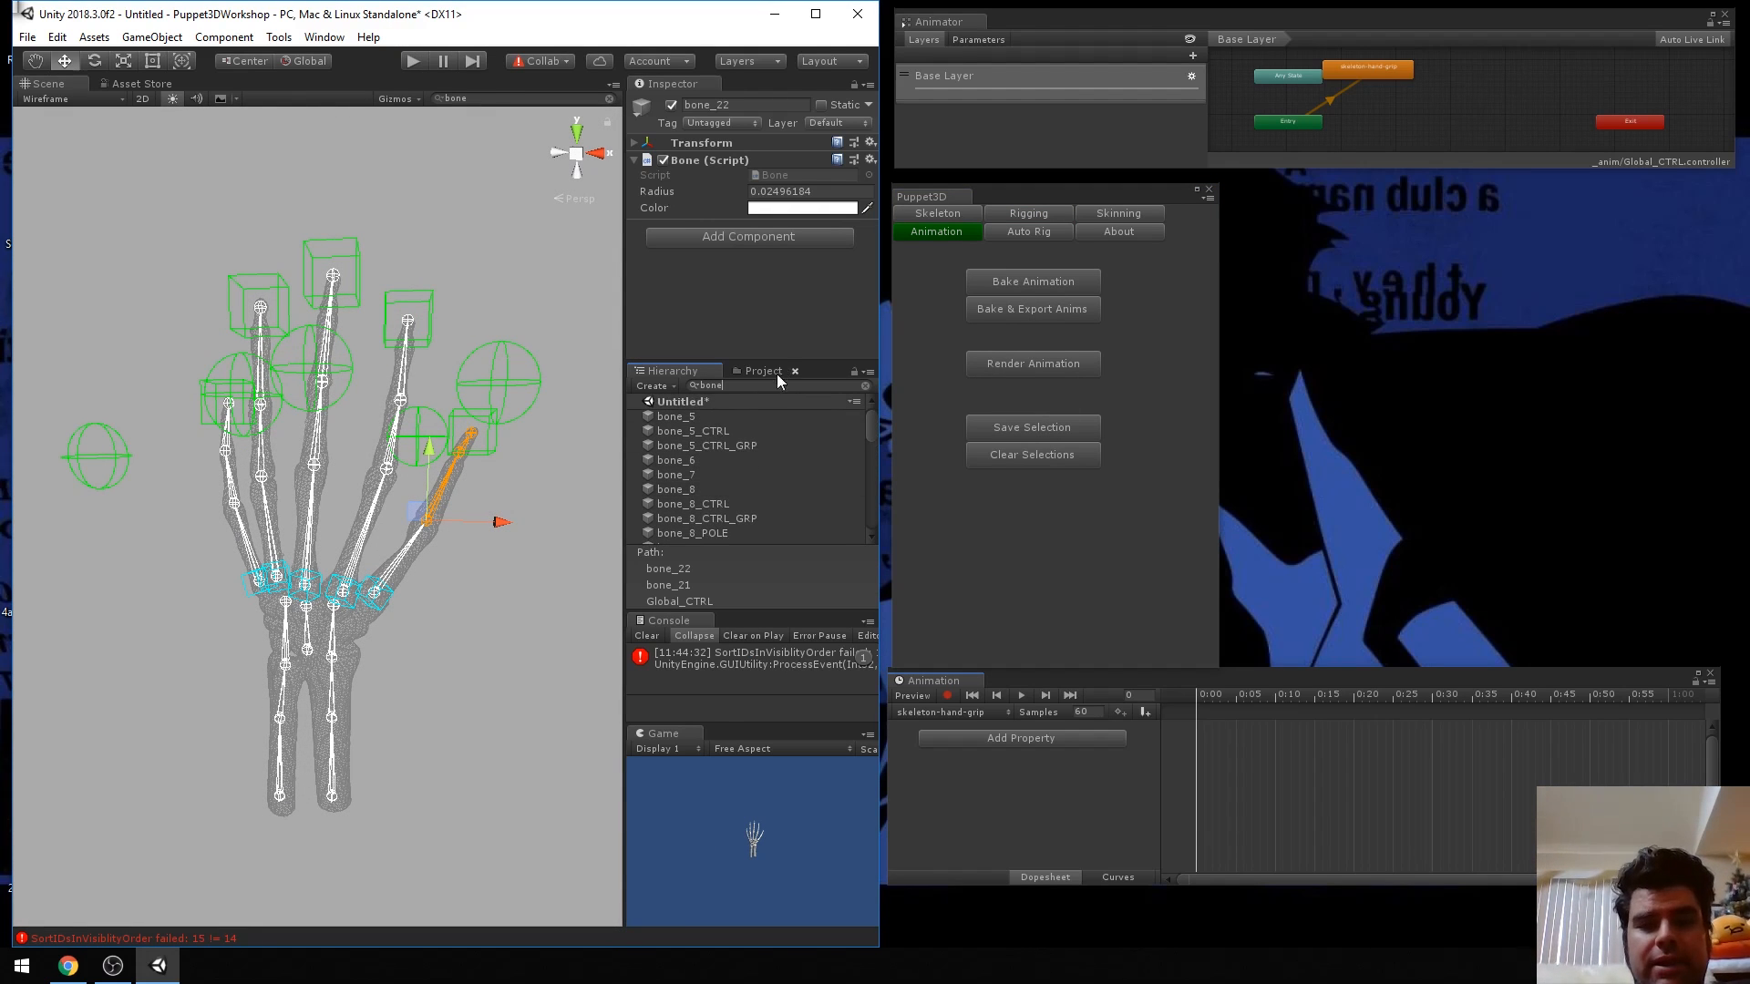
pyautogui.moveTo(788, 358); pyautogui.dragTo(789, 239)
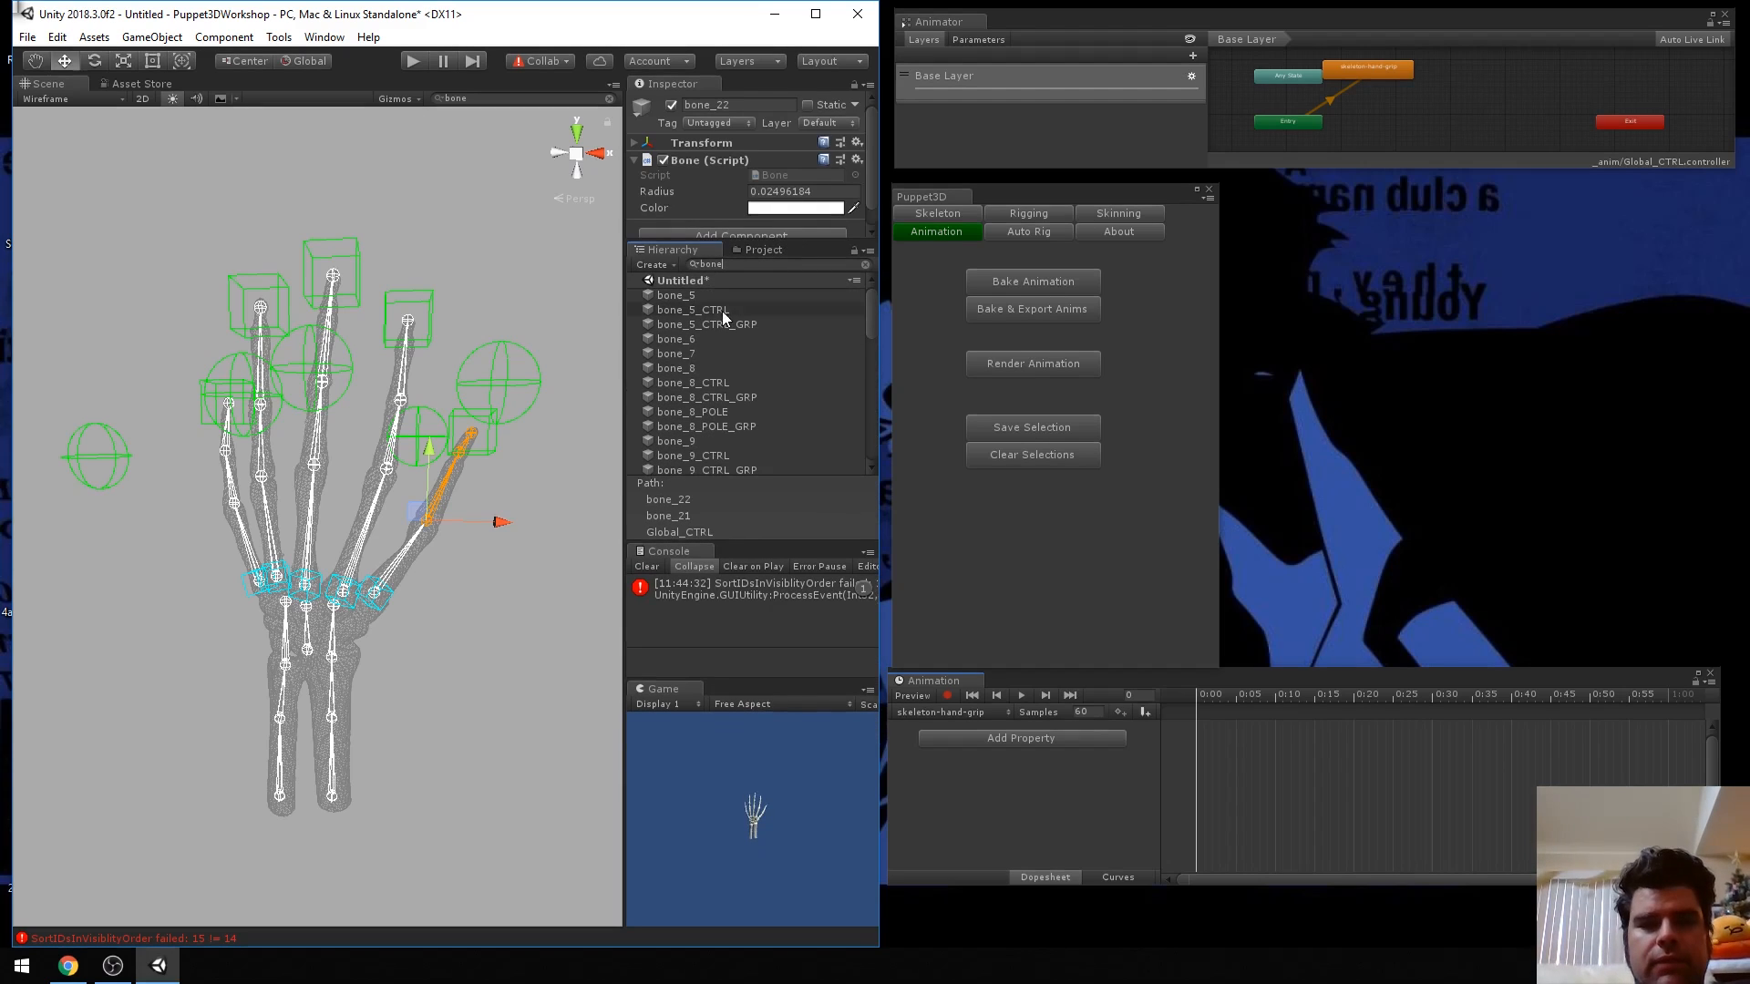
# Add bone_5 through bone_12 to the selection alongside bone_22, leaving out the CTRL, POLE and GRP objects.
pyautogui.click(697, 296)
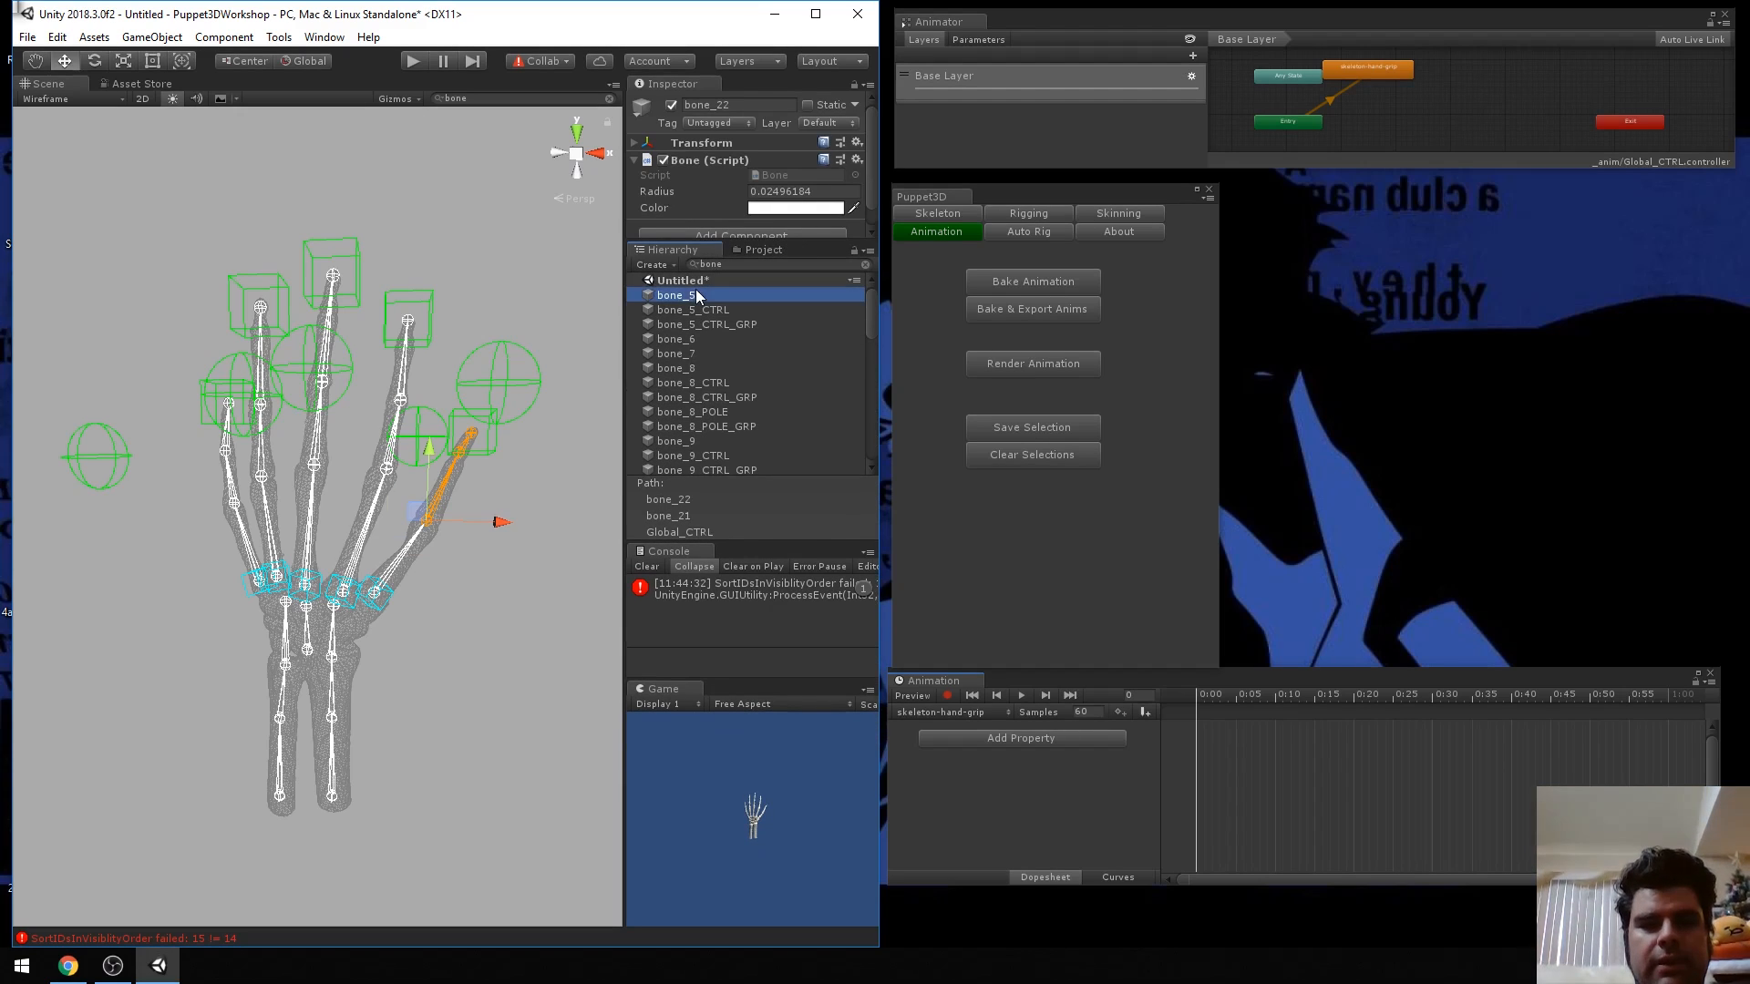
pyautogui.keyDown('ctrl'); pyautogui.click(693, 340); pyautogui.keyUp('ctrl')
pyautogui.keyDown('ctrl'); pyautogui.click(689, 367); pyautogui.keyUp('ctrl')
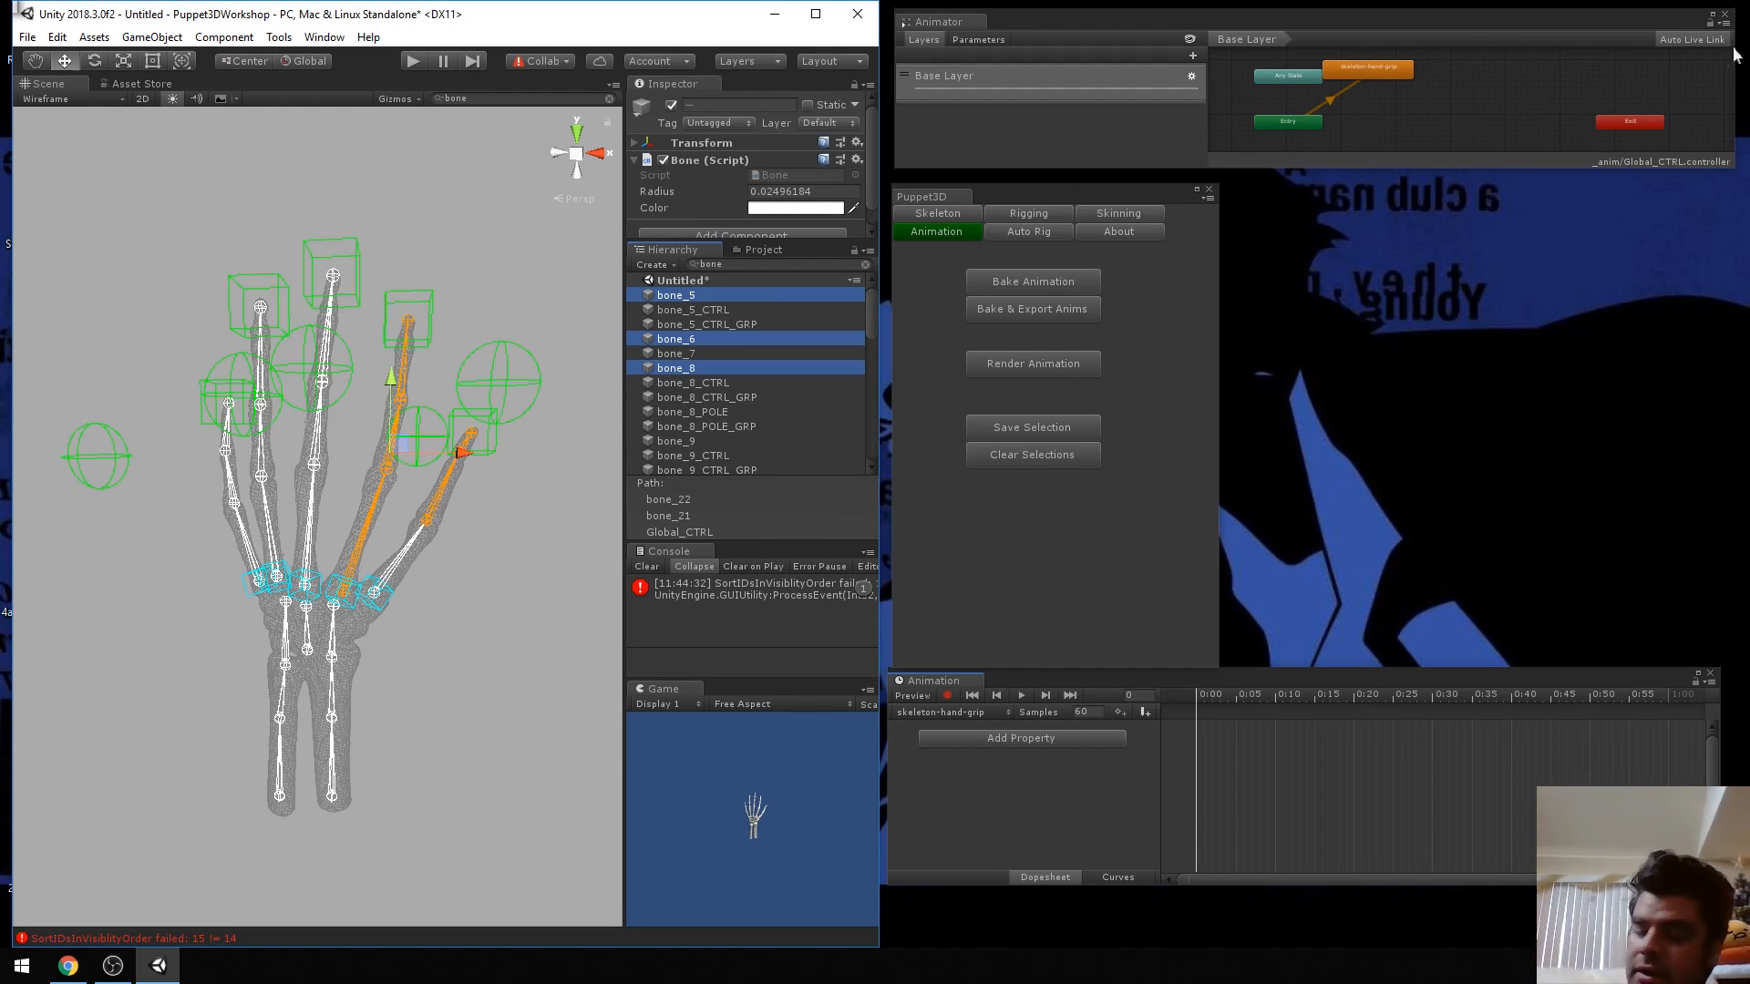
pyautogui.keyDown('ctrl'); pyautogui.click(695, 355); pyautogui.keyUp('ctrl')
pyautogui.keyDown('ctrl'); pyautogui.click(703, 444); pyautogui.keyUp('ctrl')
pyautogui.scroll(-4, 703, 448)
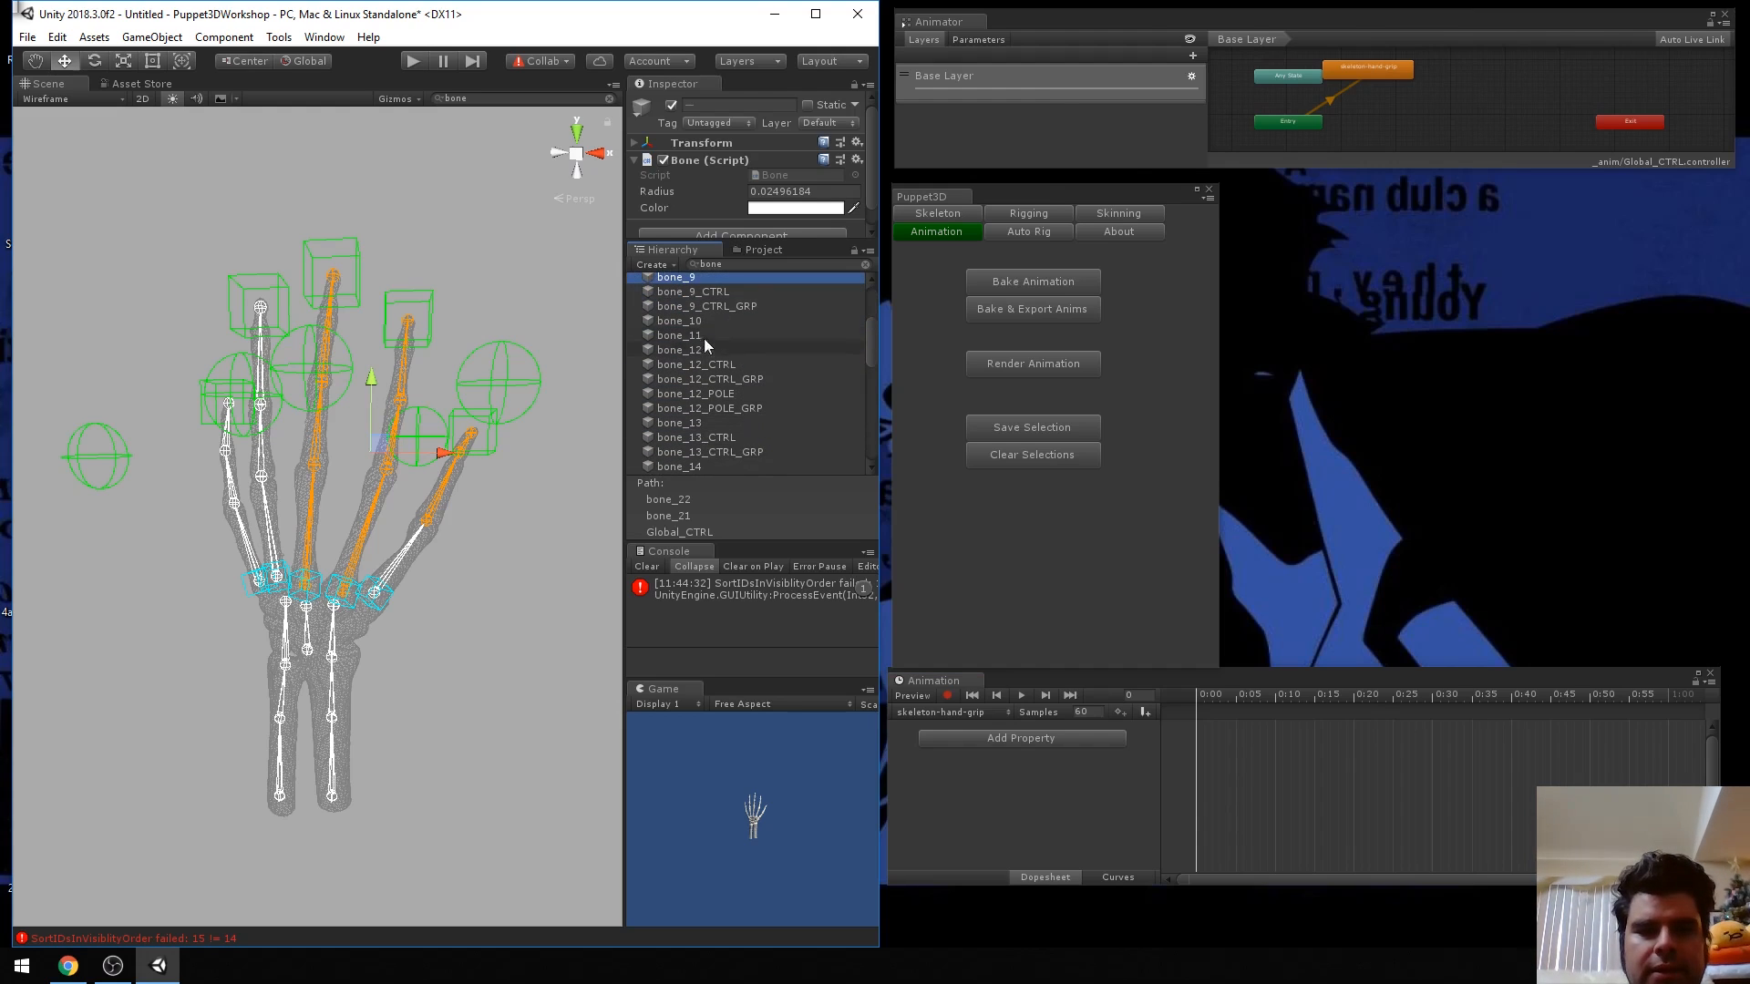
pyautogui.keyDown('ctrl'); pyautogui.click(700, 321); pyautogui.keyUp('ctrl')
pyautogui.keyDown('ctrl'); pyautogui.click(700, 336); pyautogui.keyUp('ctrl')
pyautogui.keyDown('ctrl'); pyautogui.click(702, 350); pyautogui.keyUp('ctrl')
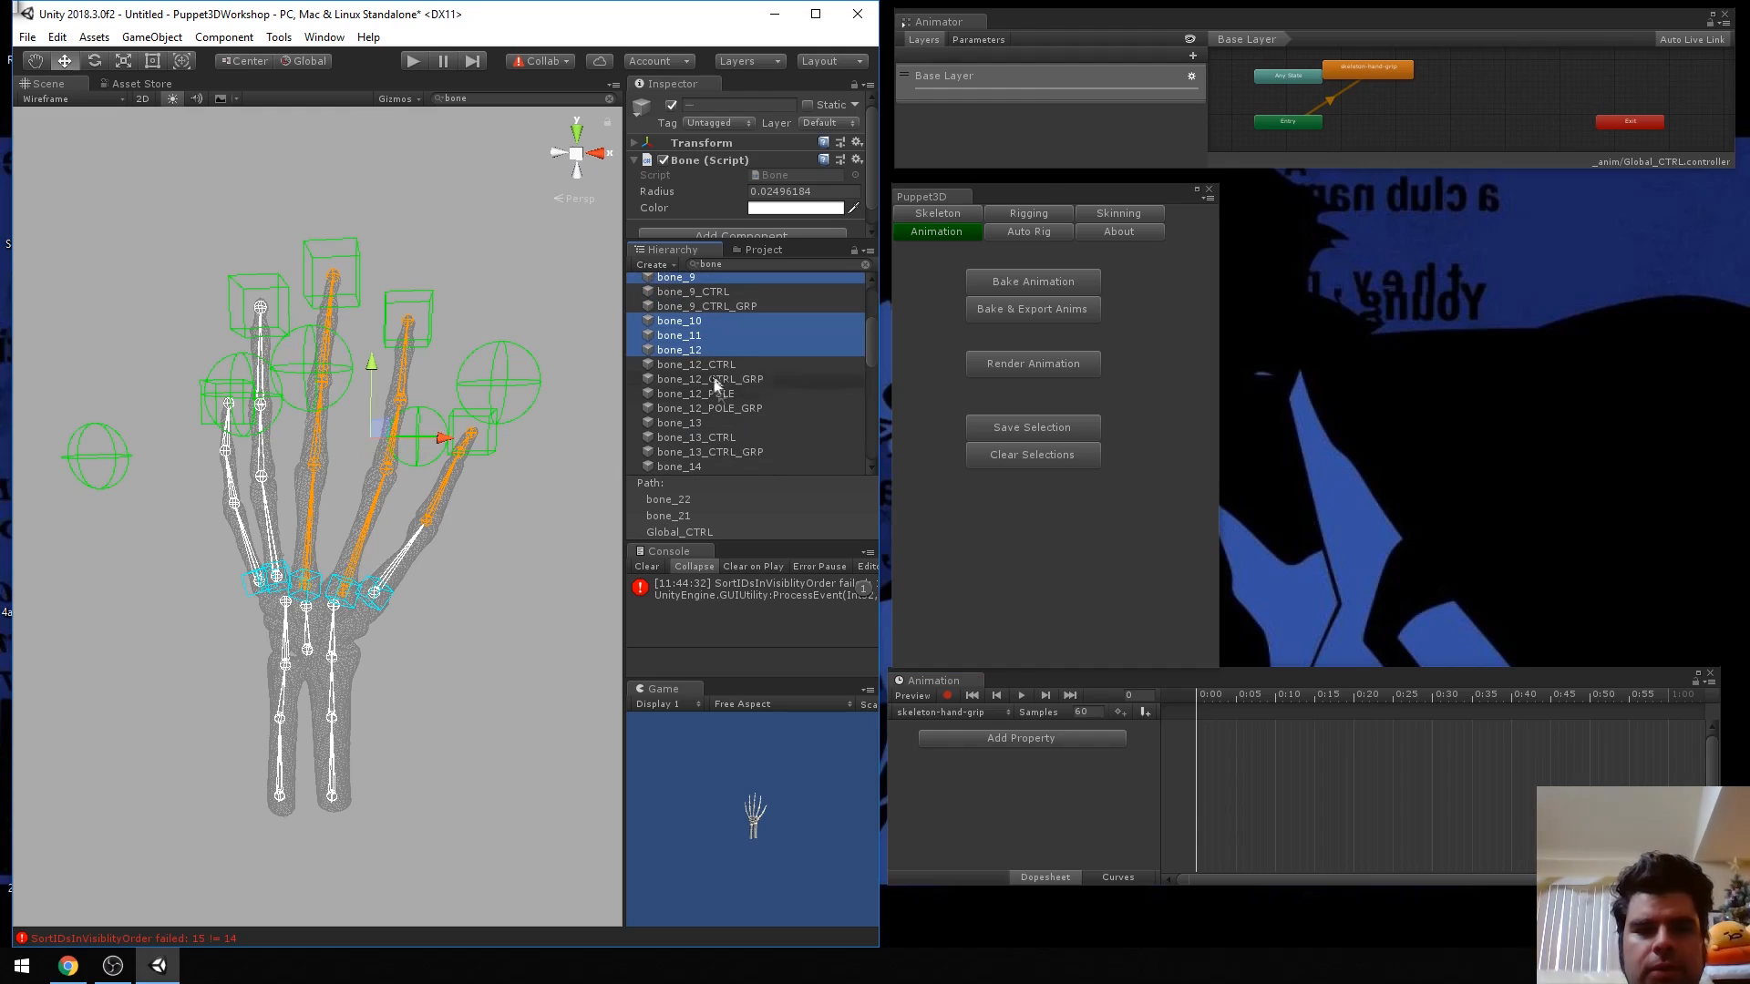
# Extend the selection with bone_13 through bone_16, without their control objects.
pyautogui.keyDown('ctrl'); pyautogui.click(692, 423); pyautogui.keyUp('ctrl')
pyautogui.keyDown('ctrl'); pyautogui.click(696, 465); pyautogui.keyUp('ctrl')
pyautogui.scroll(-3, 775, 429)
pyautogui.scroll(-2, 775, 436)
pyautogui.keyDown('ctrl'); pyautogui.click(698, 318); pyautogui.keyUp('ctrl')
pyautogui.keyDown('ctrl'); pyautogui.click(699, 332); pyautogui.keyUp('ctrl')
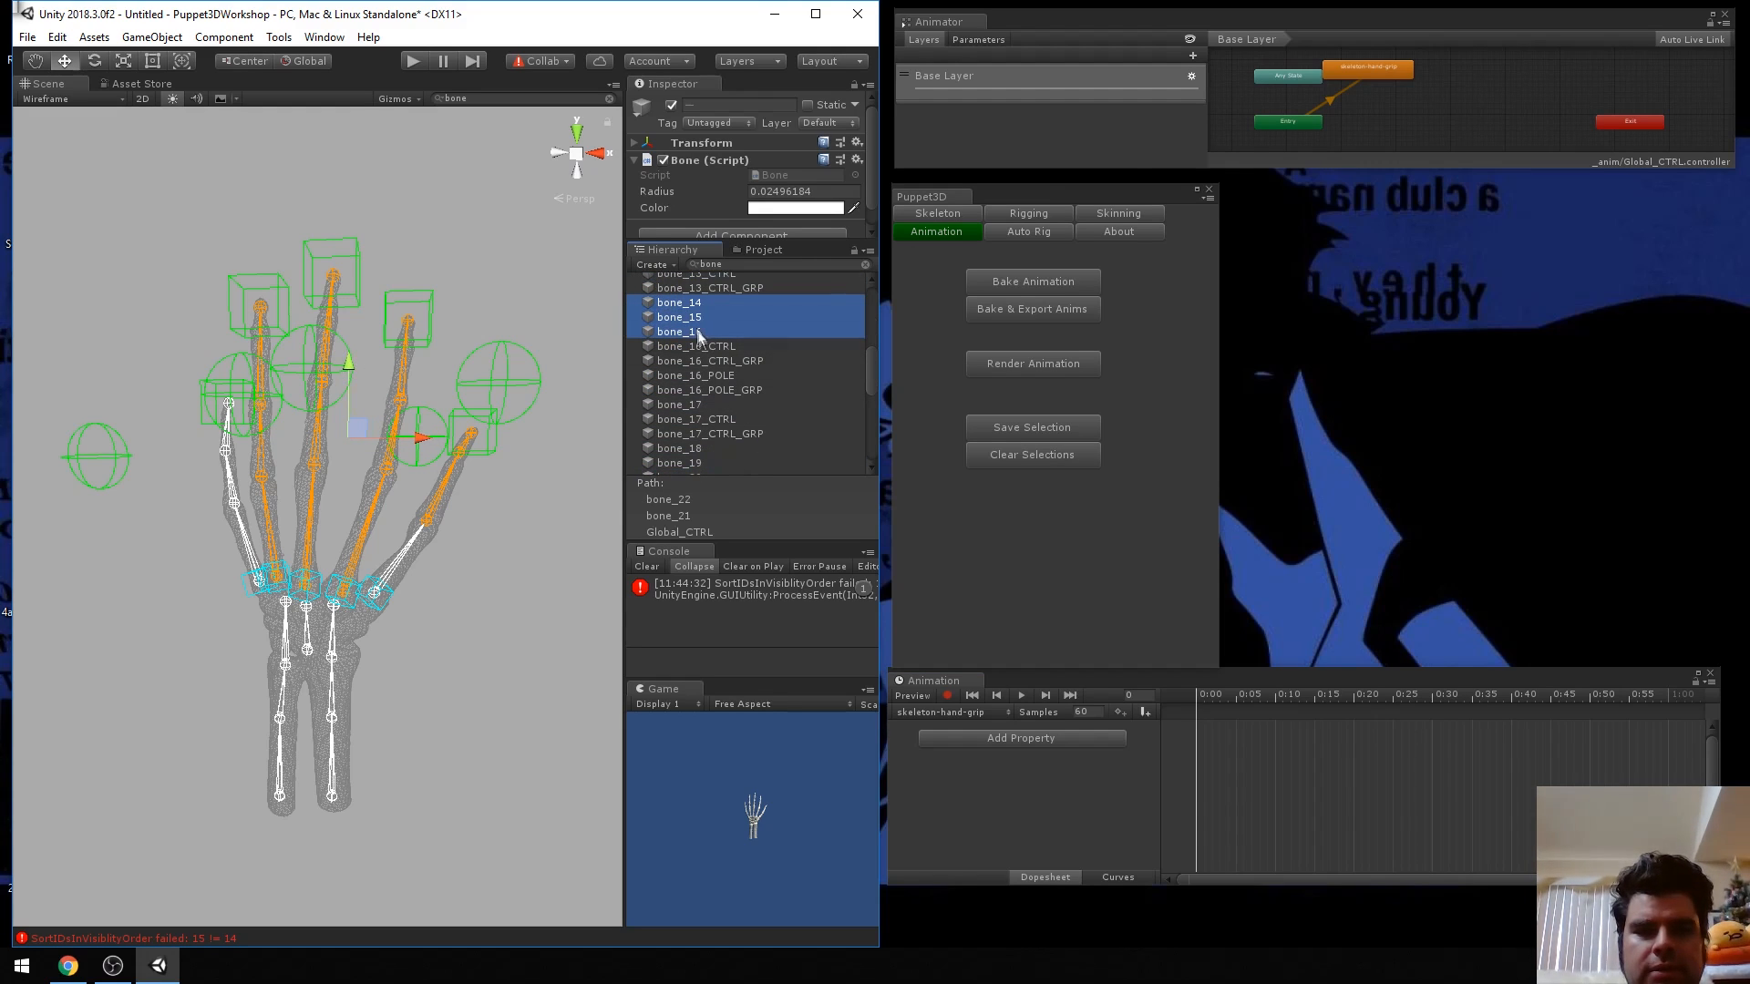
# Extend the selection with bone_17 through bone_24, skipping their CTRL, POLE and GRP objects.
pyautogui.keyDown('ctrl'); pyautogui.click(696, 403); pyautogui.keyUp('ctrl')
pyautogui.keyDown('ctrl'); pyautogui.click(702, 447); pyautogui.keyUp('ctrl')
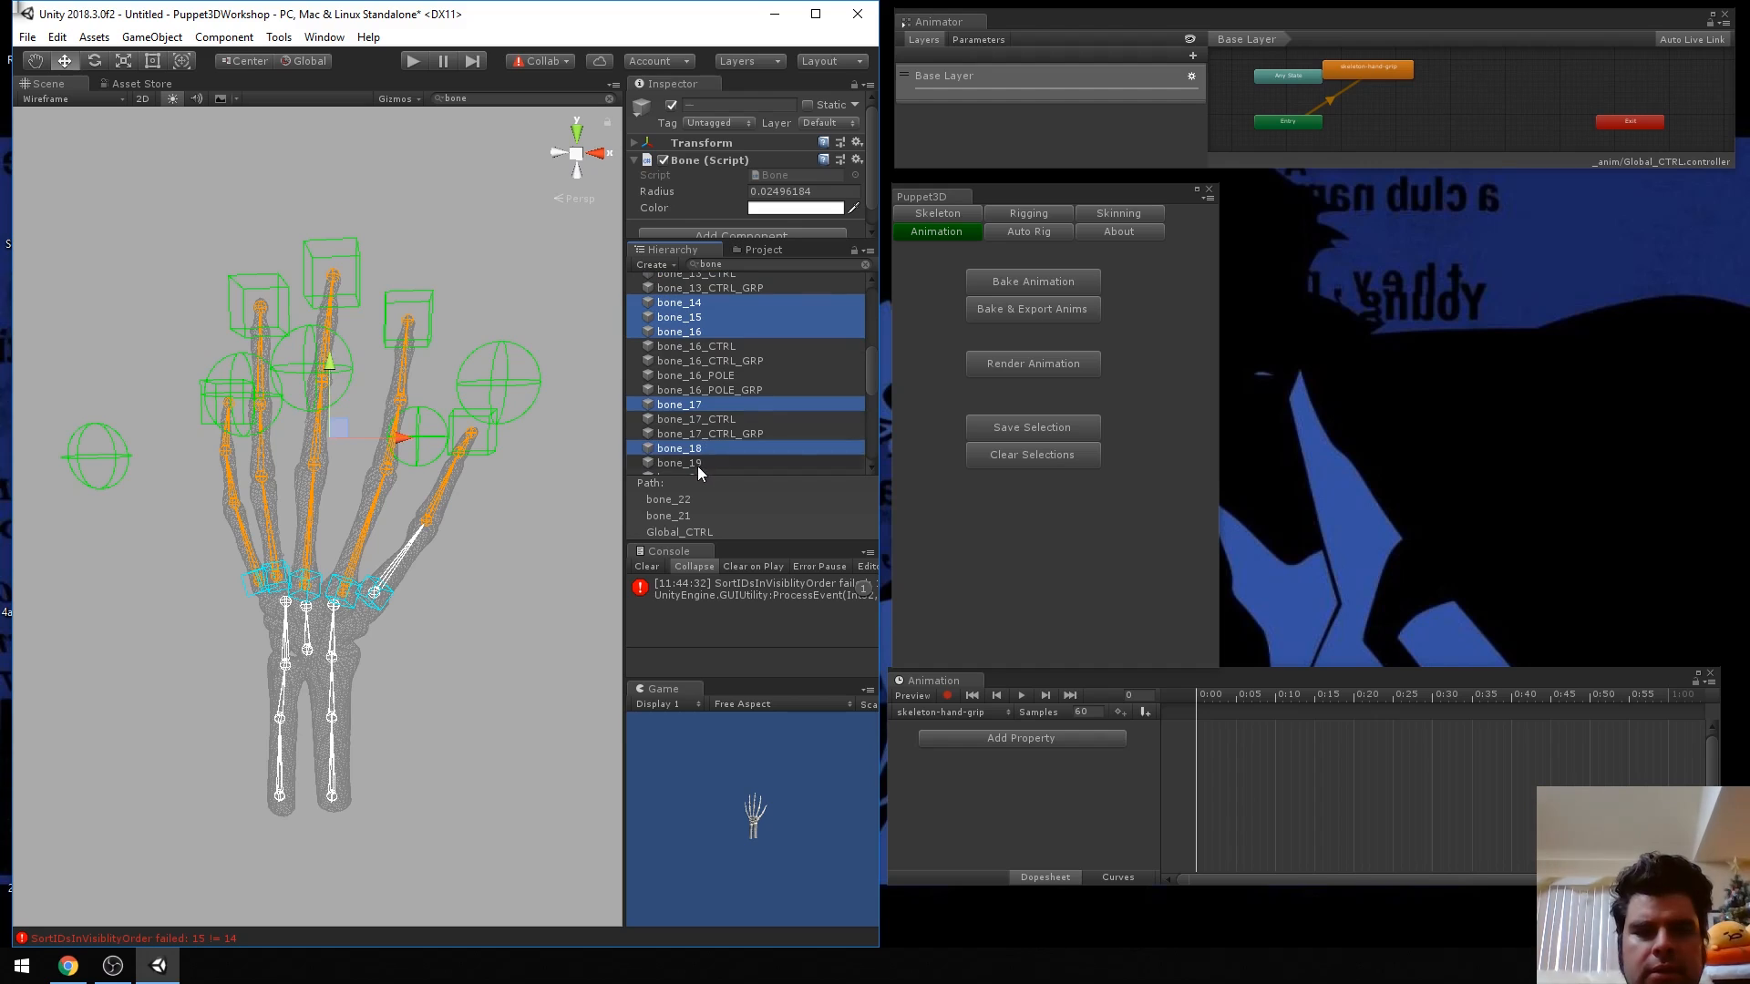
pyautogui.keyDown('ctrl'); pyautogui.click(697, 463); pyautogui.keyUp('ctrl')
pyautogui.scroll(-2, 741, 419)
pyautogui.scroll(-3, 741, 423)
pyautogui.keyDown('ctrl'); pyautogui.click(702, 430); pyautogui.keyUp('ctrl')
pyautogui.keyDown('ctrl'); pyautogui.click(697, 314); pyautogui.keyUp('ctrl')
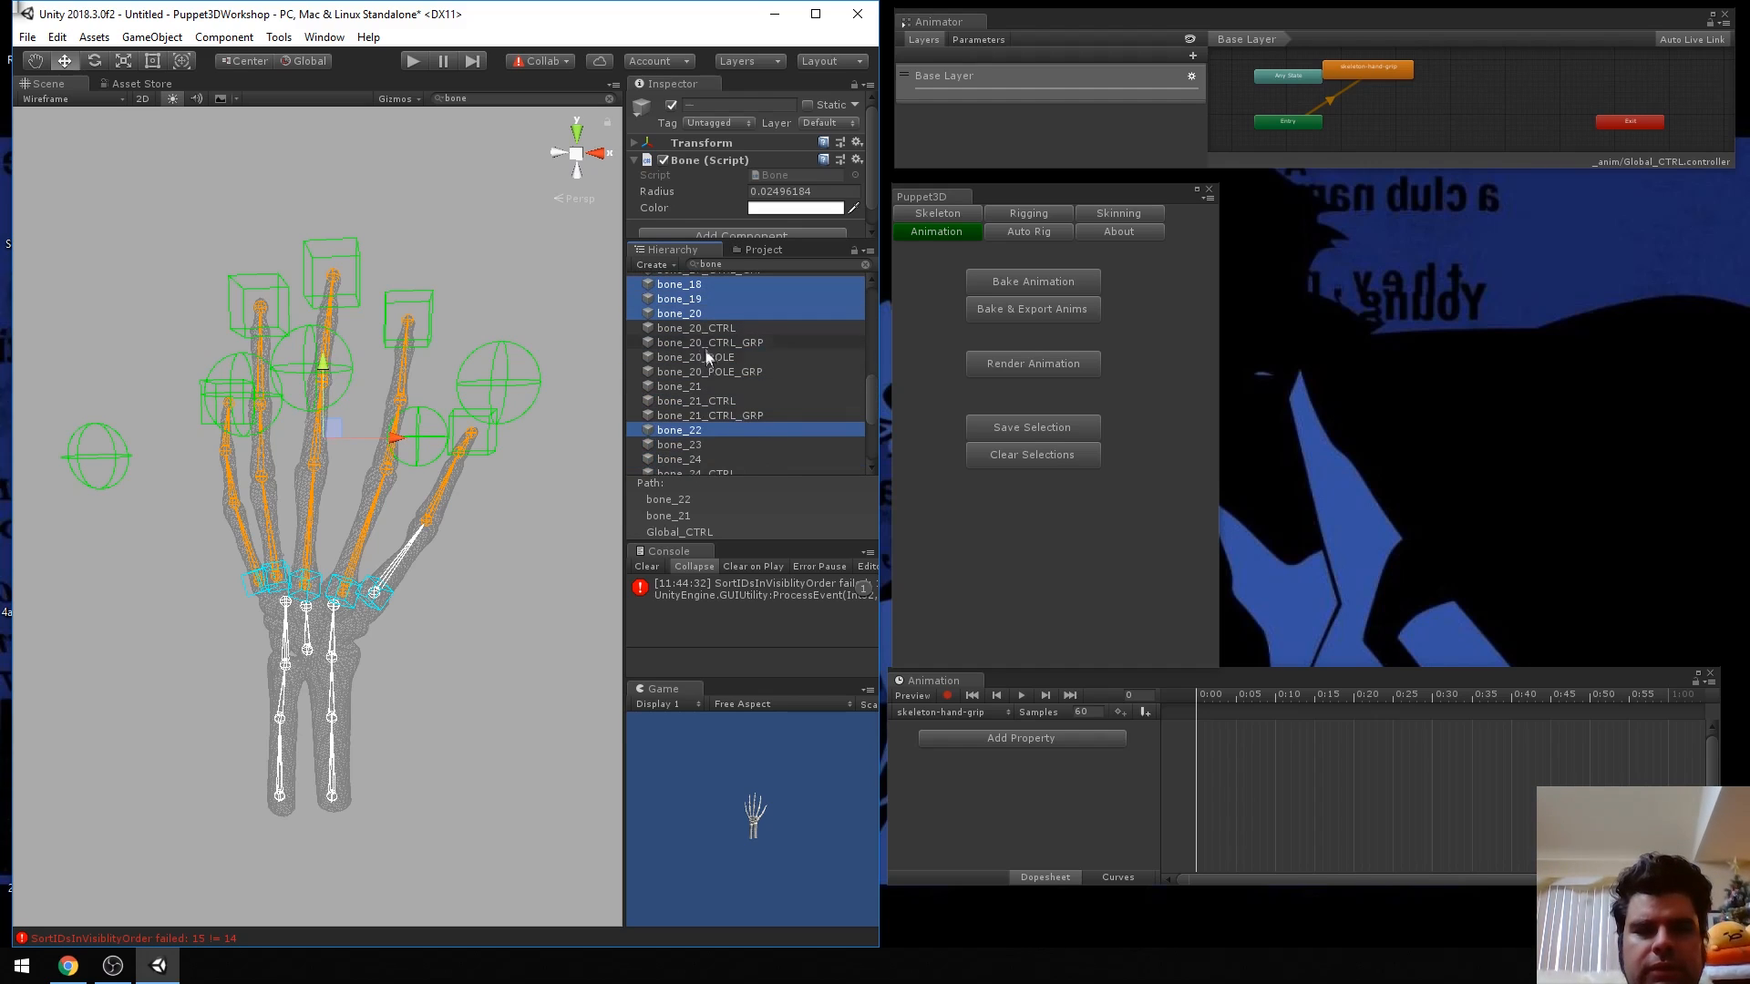
pyautogui.keyDown('ctrl'); pyautogui.click(693, 387); pyautogui.keyUp('ctrl')
pyautogui.keyDown('ctrl'); pyautogui.click(702, 445); pyautogui.keyUp('ctrl')
pyautogui.keyDown('ctrl'); pyautogui.click(702, 459); pyautogui.keyUp('ctrl')
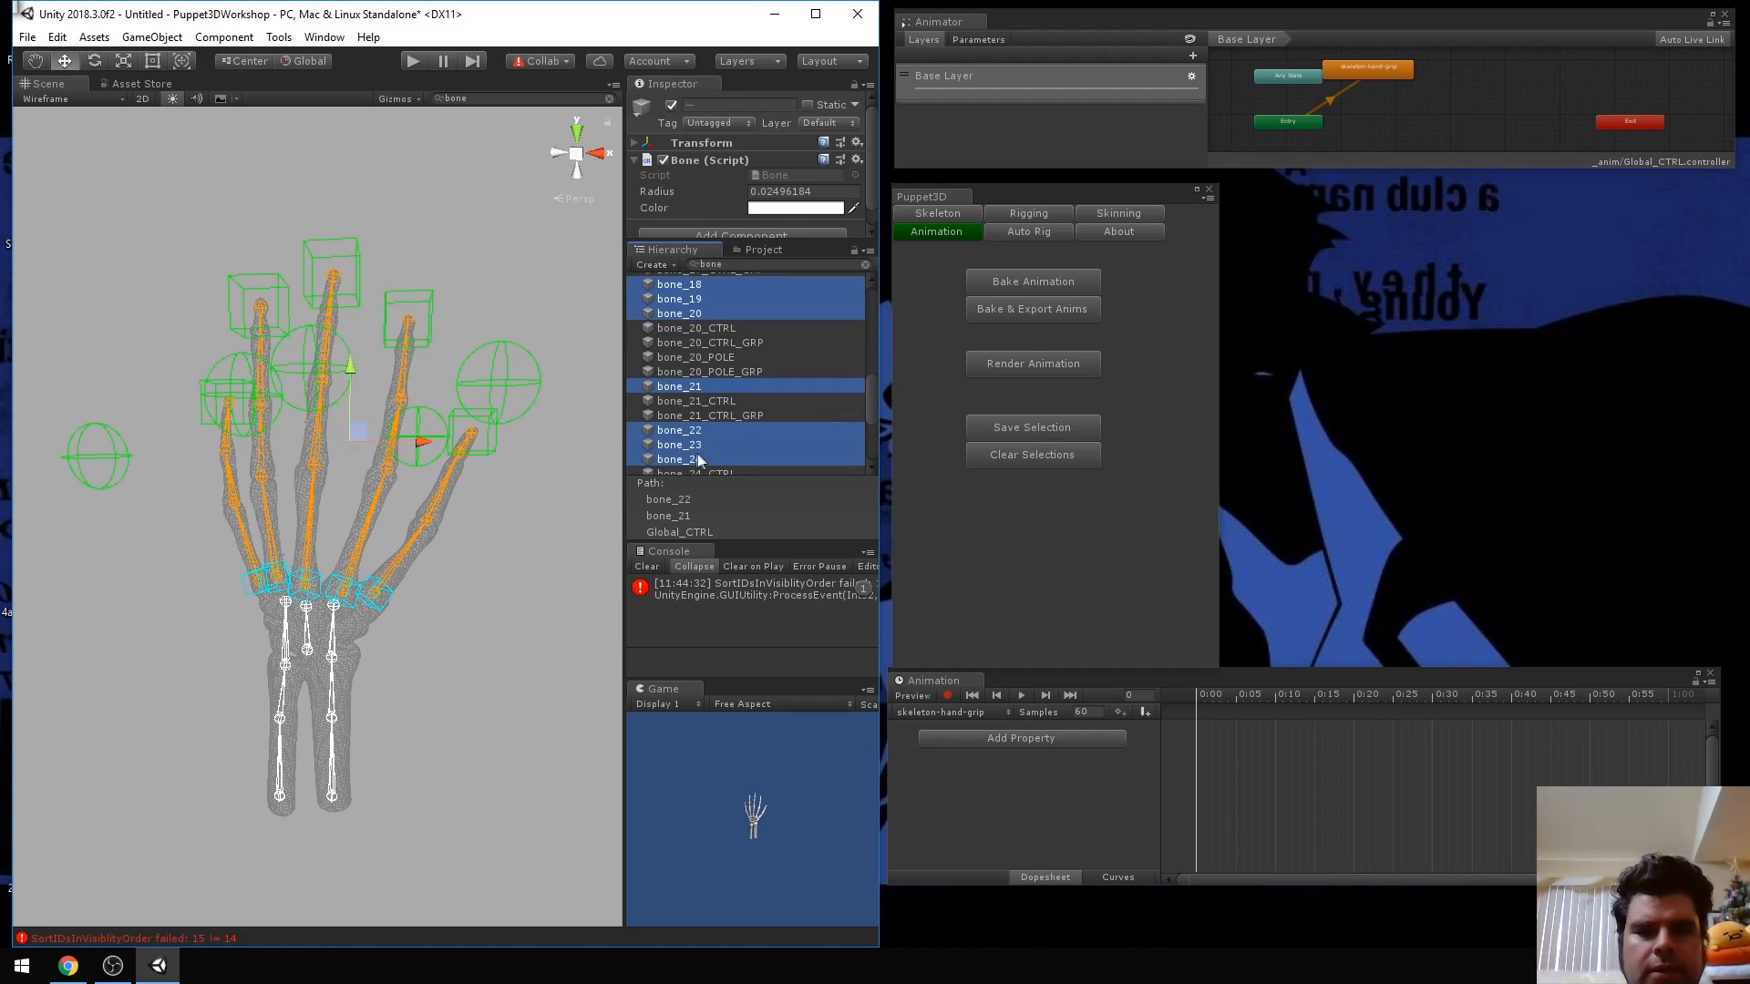
# Add bone_25, bone_26, bone_27, bone_28 and bone_29 to the bone selection.
pyautogui.scroll(-4, 738, 432)
pyautogui.keyDown('ctrl'); pyautogui.click(701, 369); pyautogui.keyUp('ctrl')
pyautogui.keyDown('ctrl'); pyautogui.click(700, 383); pyautogui.keyUp('ctrl')
pyautogui.keyDown('ctrl'); pyautogui.click(698, 397); pyautogui.keyUp('ctrl')
pyautogui.keyDown('ctrl'); pyautogui.click(699, 412); pyautogui.keyUp('ctrl')
pyautogui.keyDown('ctrl'); pyautogui.click(700, 427); pyautogui.keyUp('ctrl')
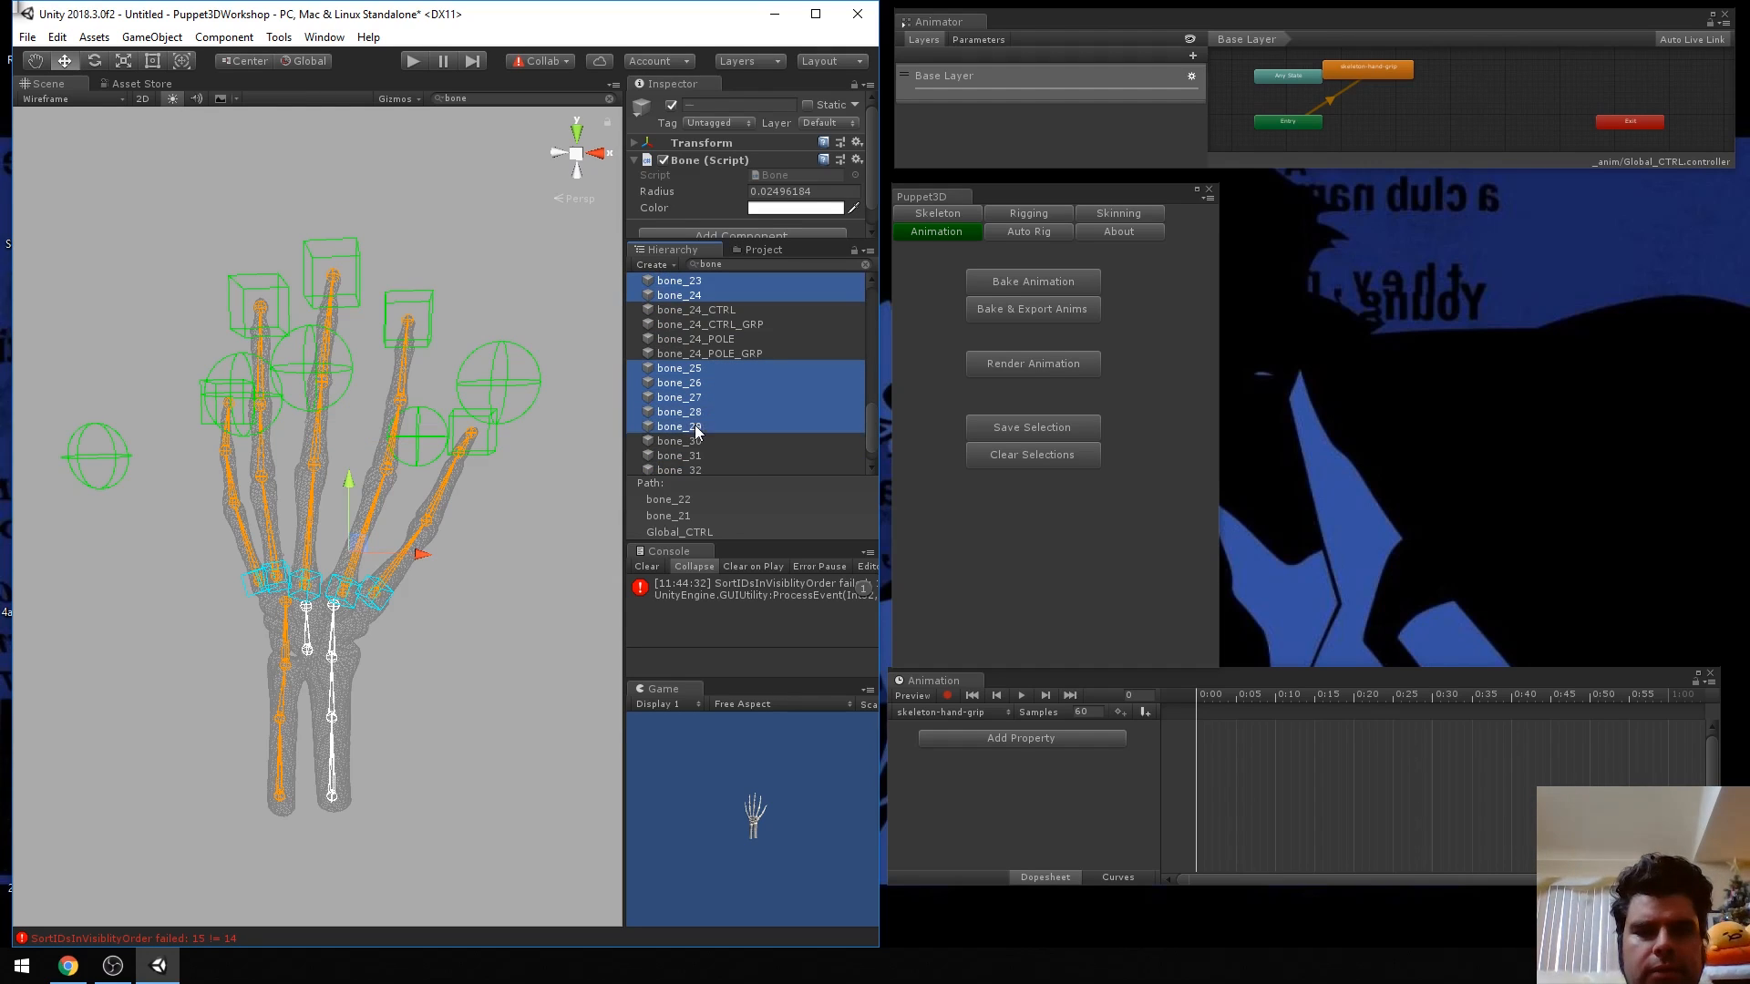
# Add bone_30, bone_31 and the remaining bones after them to the selection, and check the whole filtered list.
pyautogui.keyDown('ctrl'); pyautogui.click(703, 441); pyautogui.keyUp('ctrl')
pyautogui.keyDown('ctrl'); pyautogui.click(715, 455); pyautogui.keyUp('ctrl')
pyautogui.scroll(-1, 727, 451)
pyautogui.keyDown('ctrl'); pyautogui.click(708, 440); pyautogui.keyUp('ctrl')
pyautogui.keyDown('ctrl'); pyautogui.click(704, 453); pyautogui.keyUp('ctrl')
pyautogui.keyDown('ctrl'); pyautogui.click(698, 468); pyautogui.keyUp('ctrl')
pyautogui.scroll(4, 757, 429)
pyautogui.scroll(20, 725, 408)
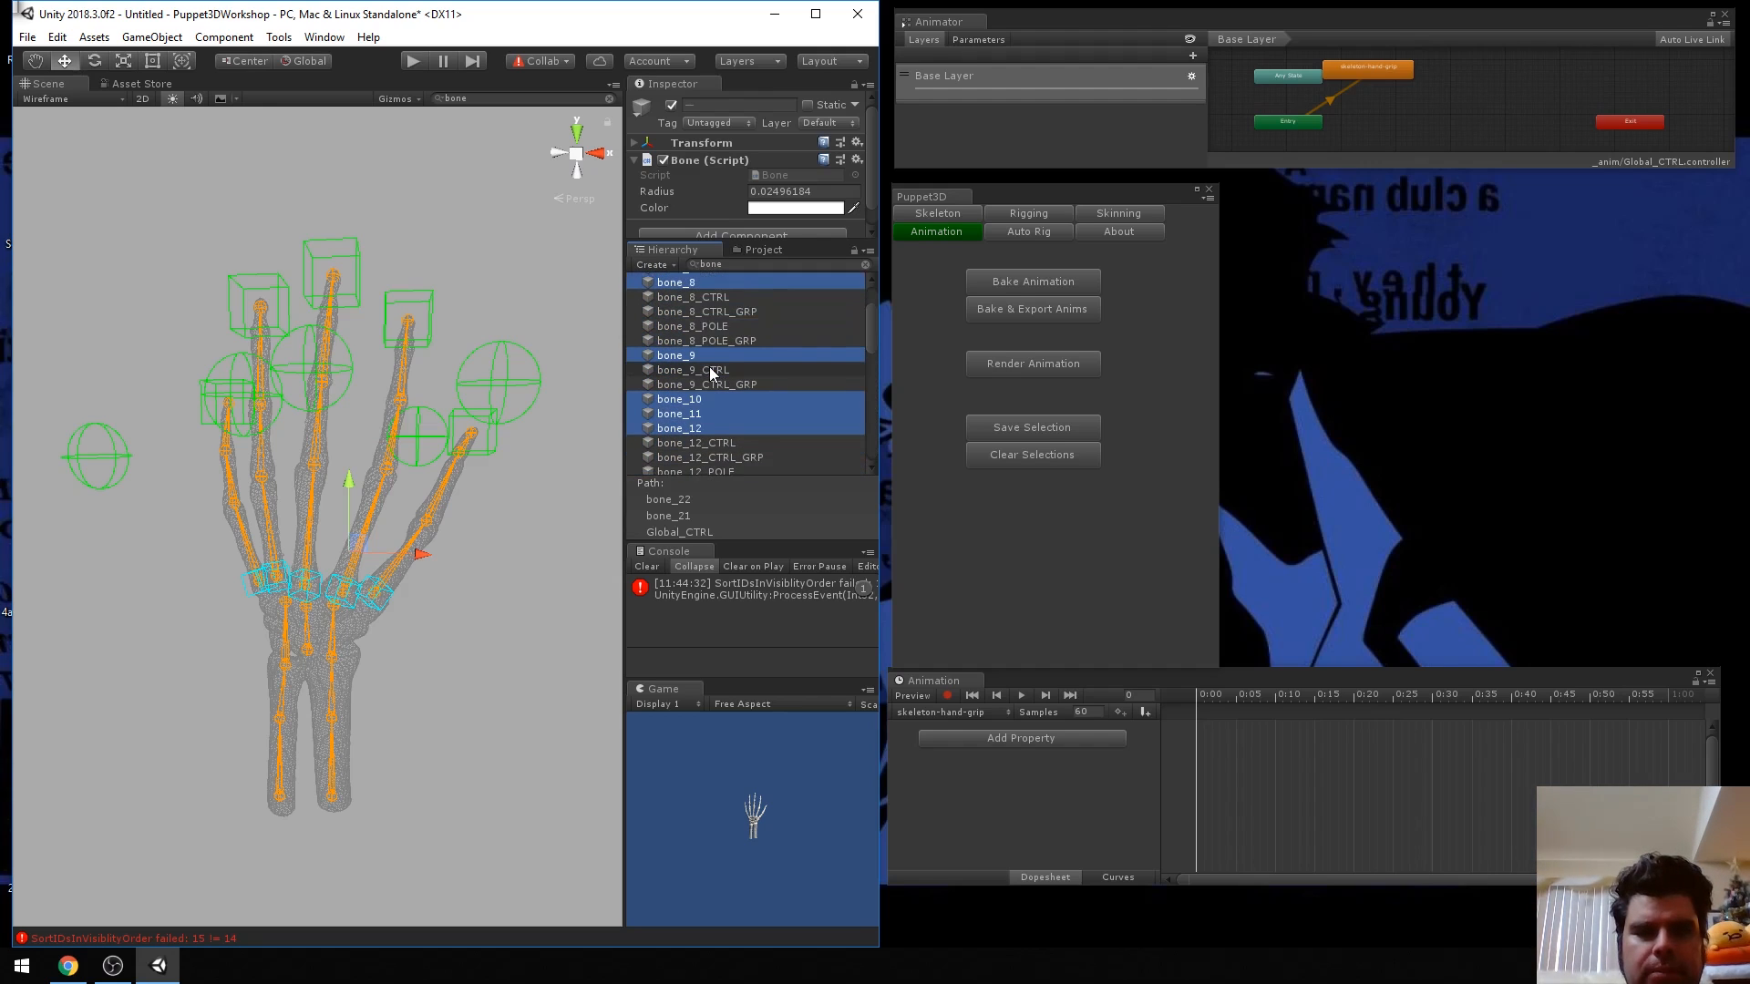
pyautogui.scroll(3, 711, 372)
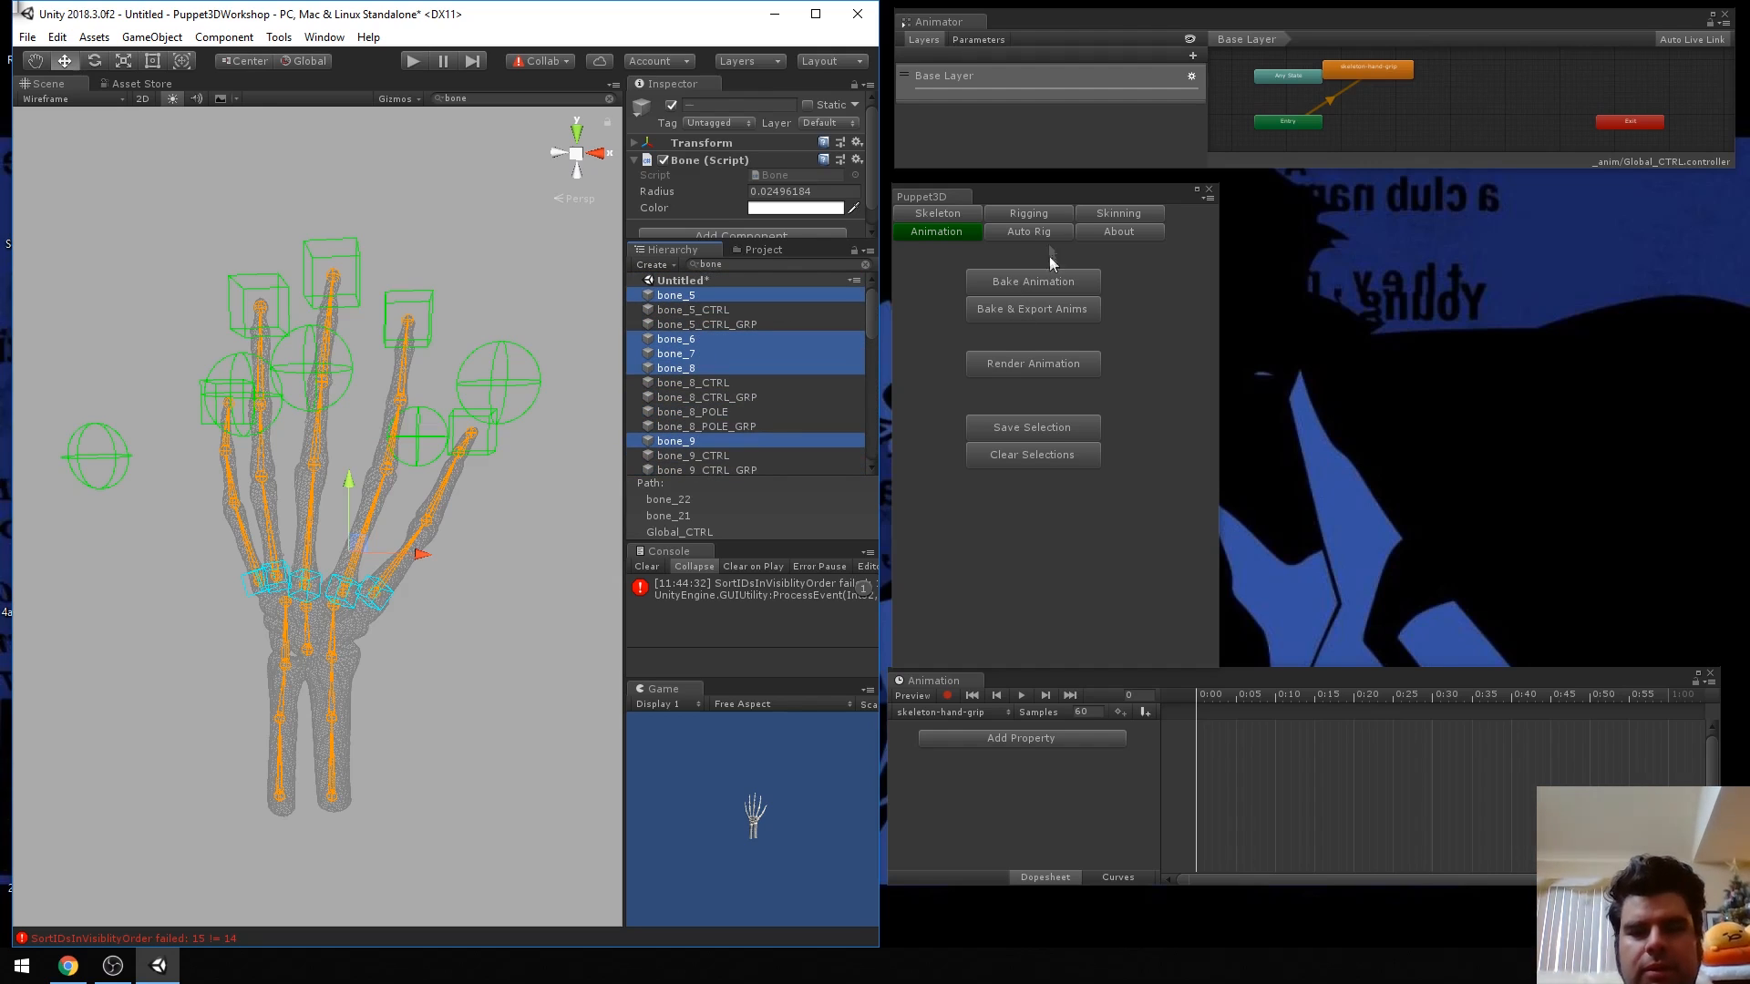
# Save the bone selection in Puppet3D and test it by selecting bone_8_CTRL_GRP and restoring the saved objects.
pyautogui.click(1016, 429)
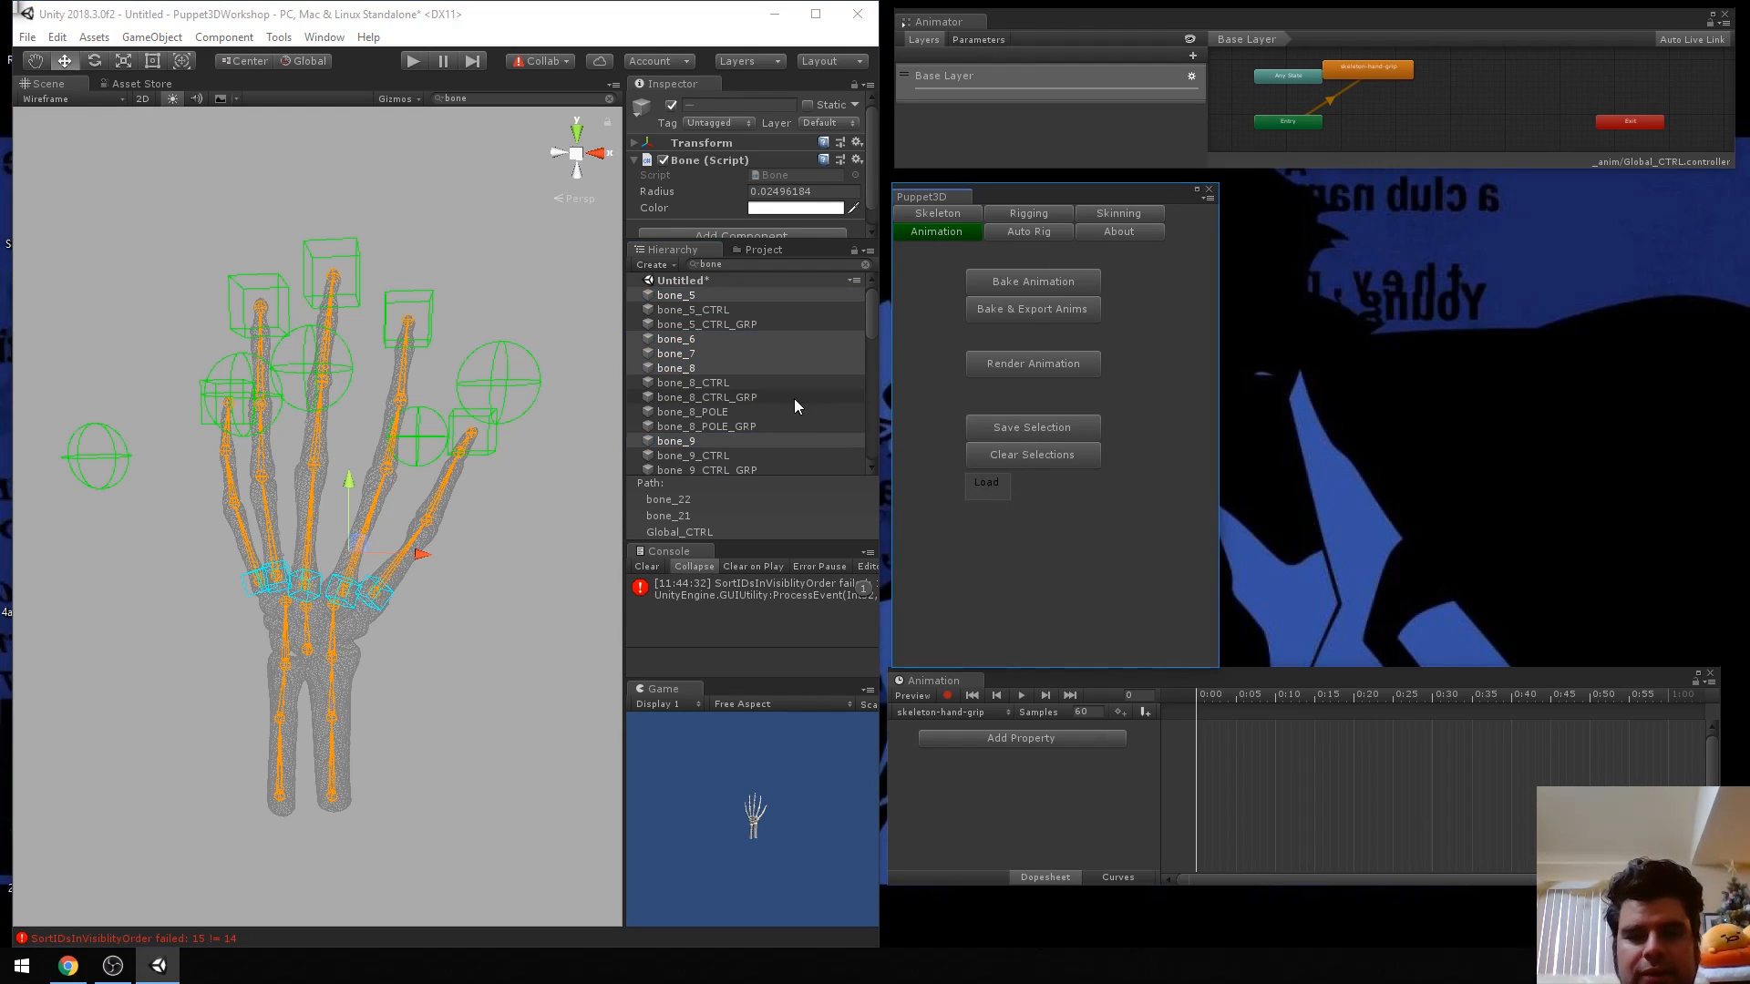
pyautogui.click(732, 399)
pyautogui.click(981, 482)
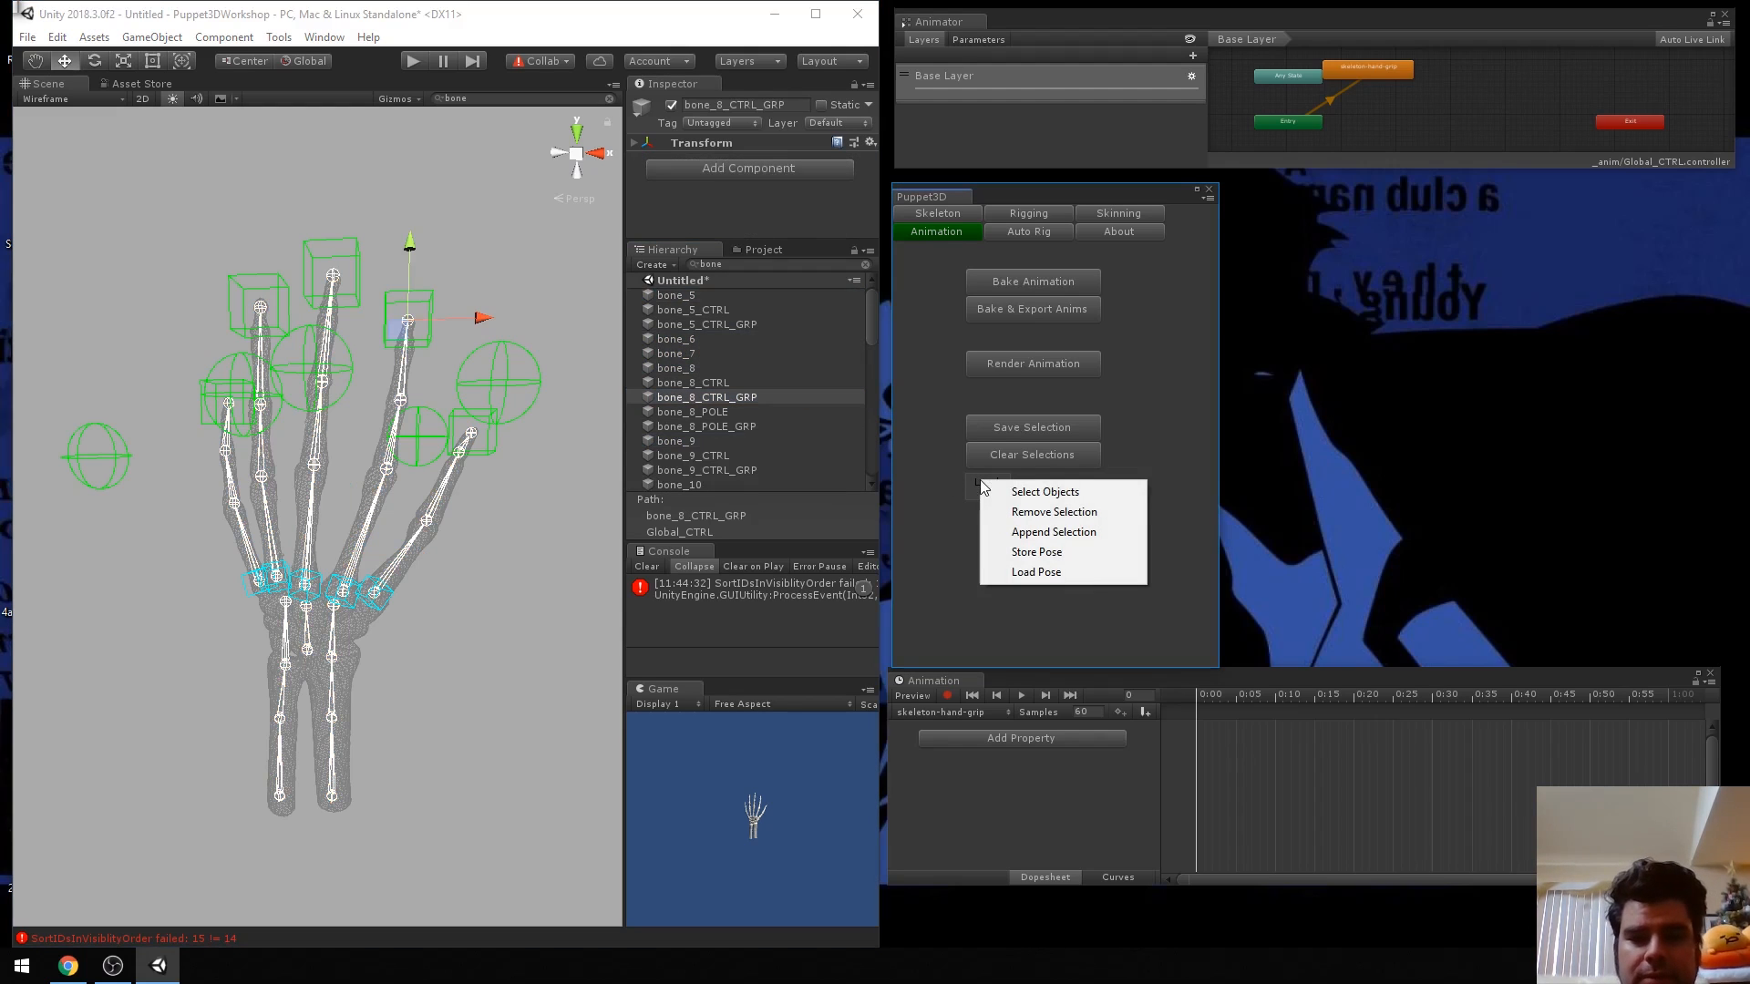
pyautogui.click(1025, 493)
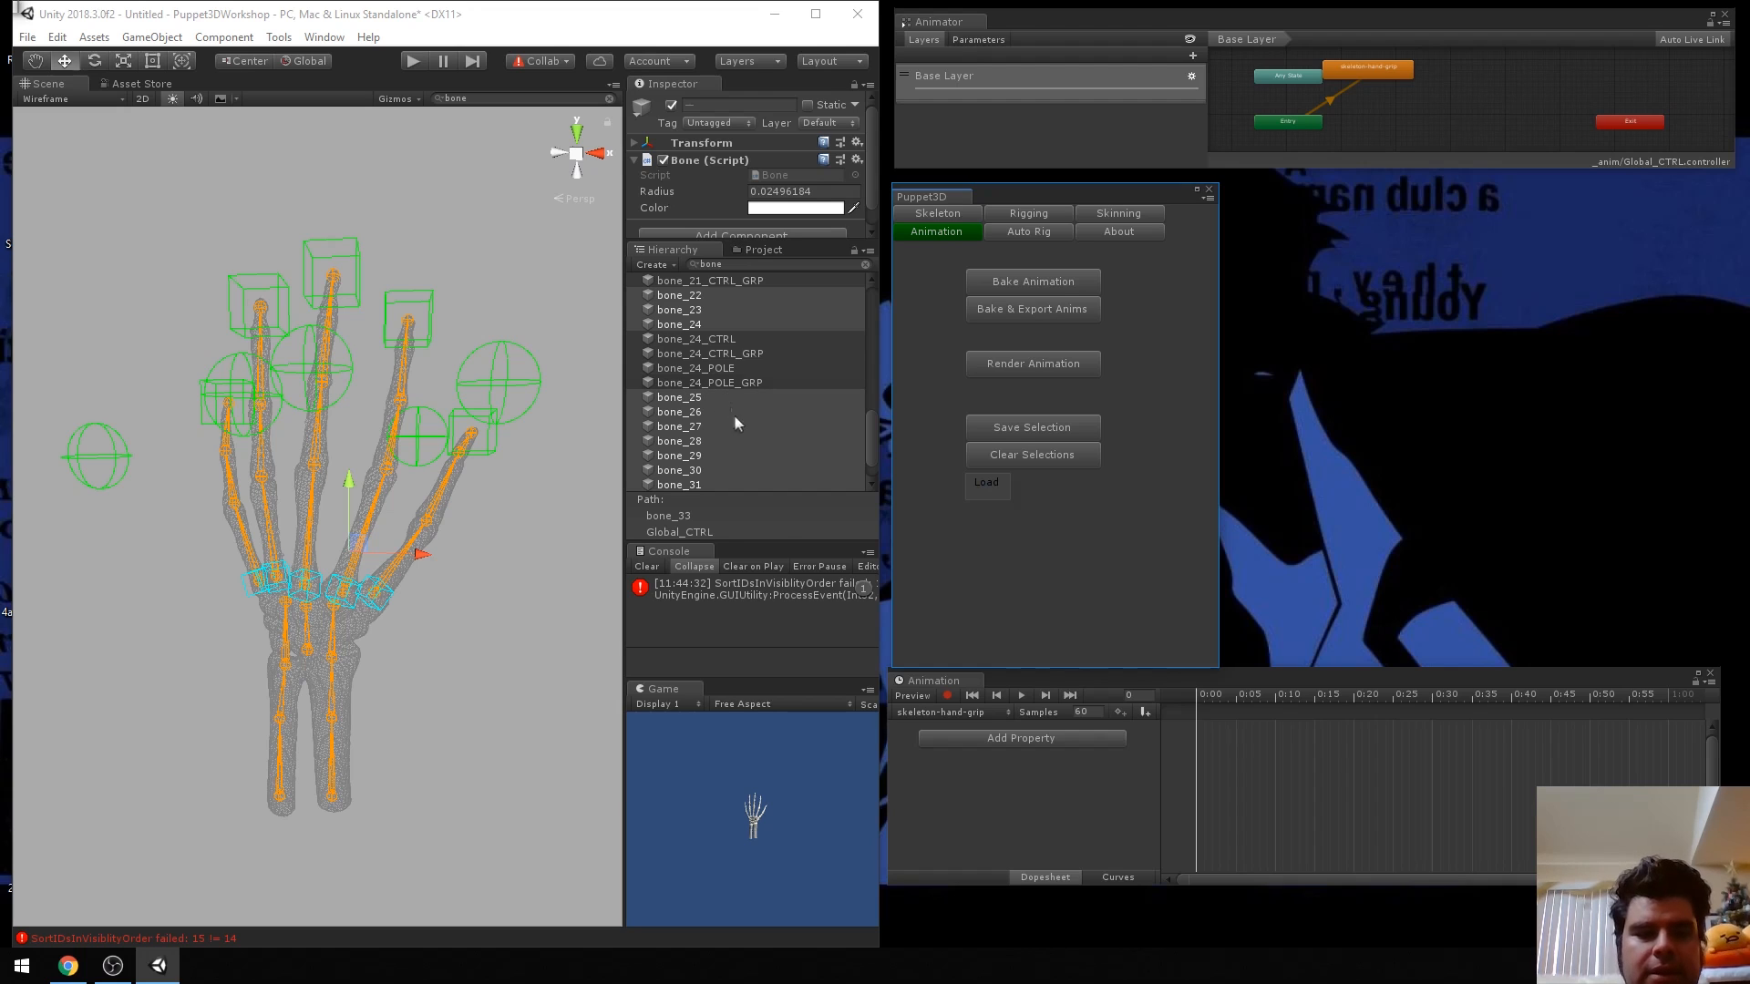
# Clear the console, select only bone_29, and reload the saved bone selection in Puppet3D.
pyautogui.click(647, 567)
pyautogui.click(990, 489)
pyautogui.click(847, 456)
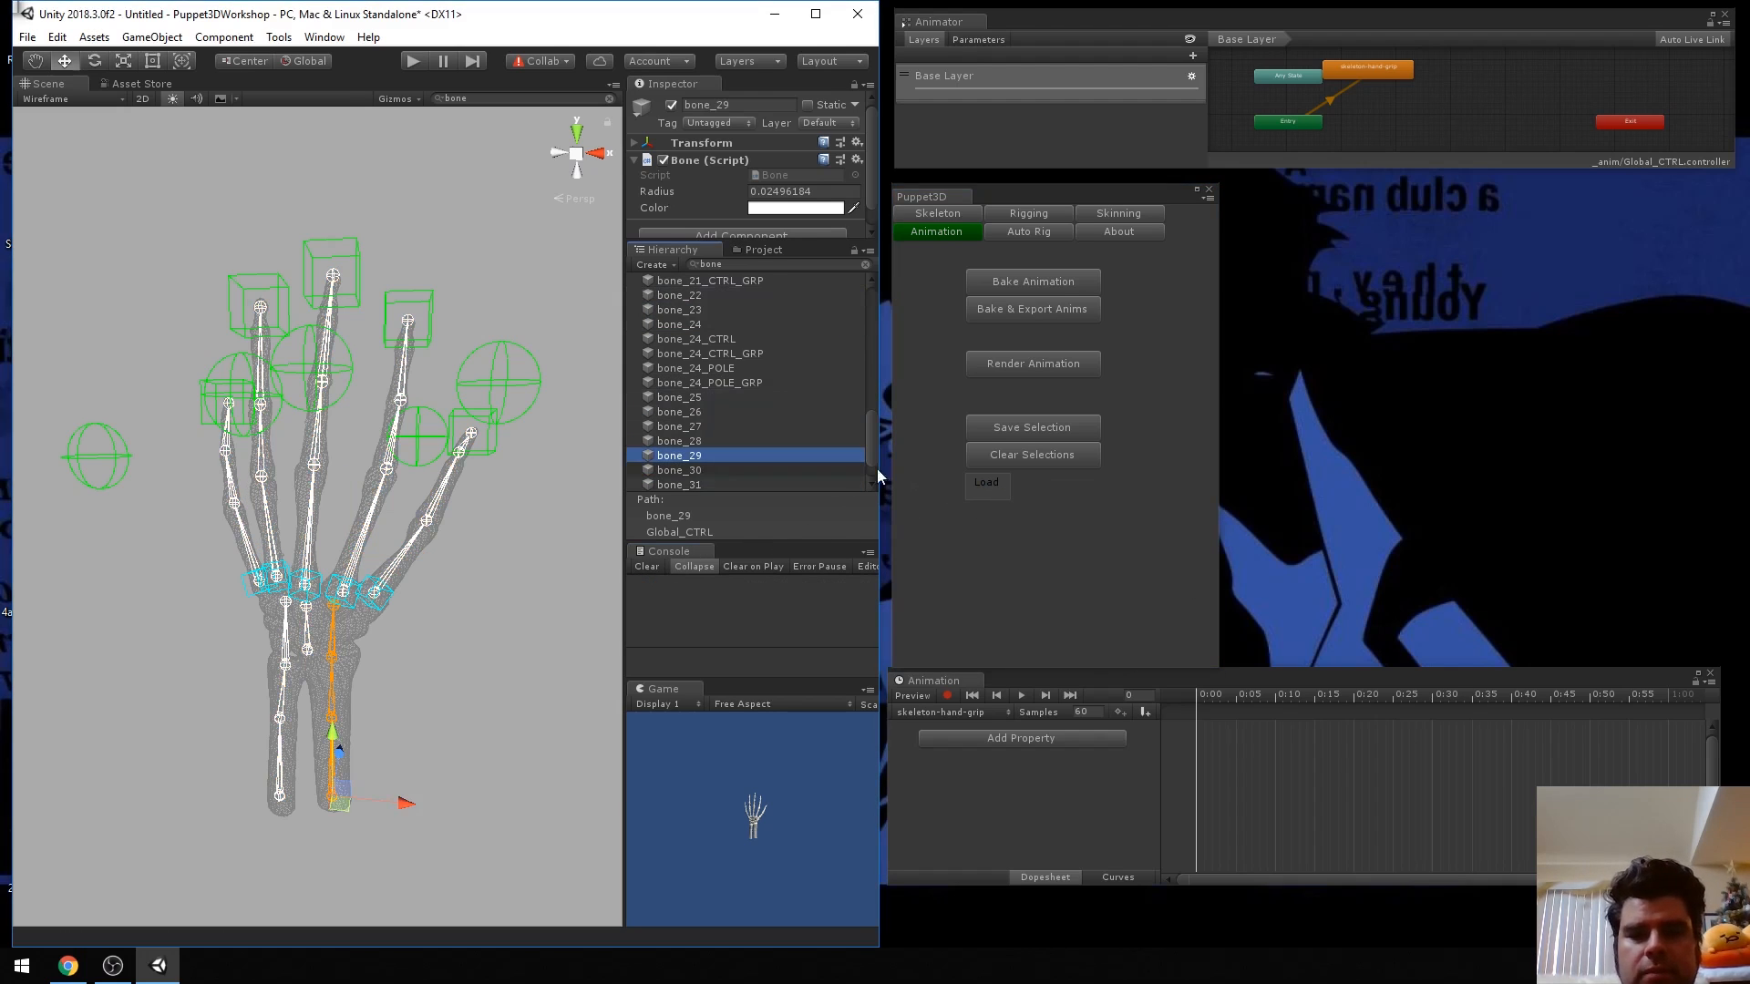
pyautogui.click(1002, 490)
pyautogui.click(1026, 503)
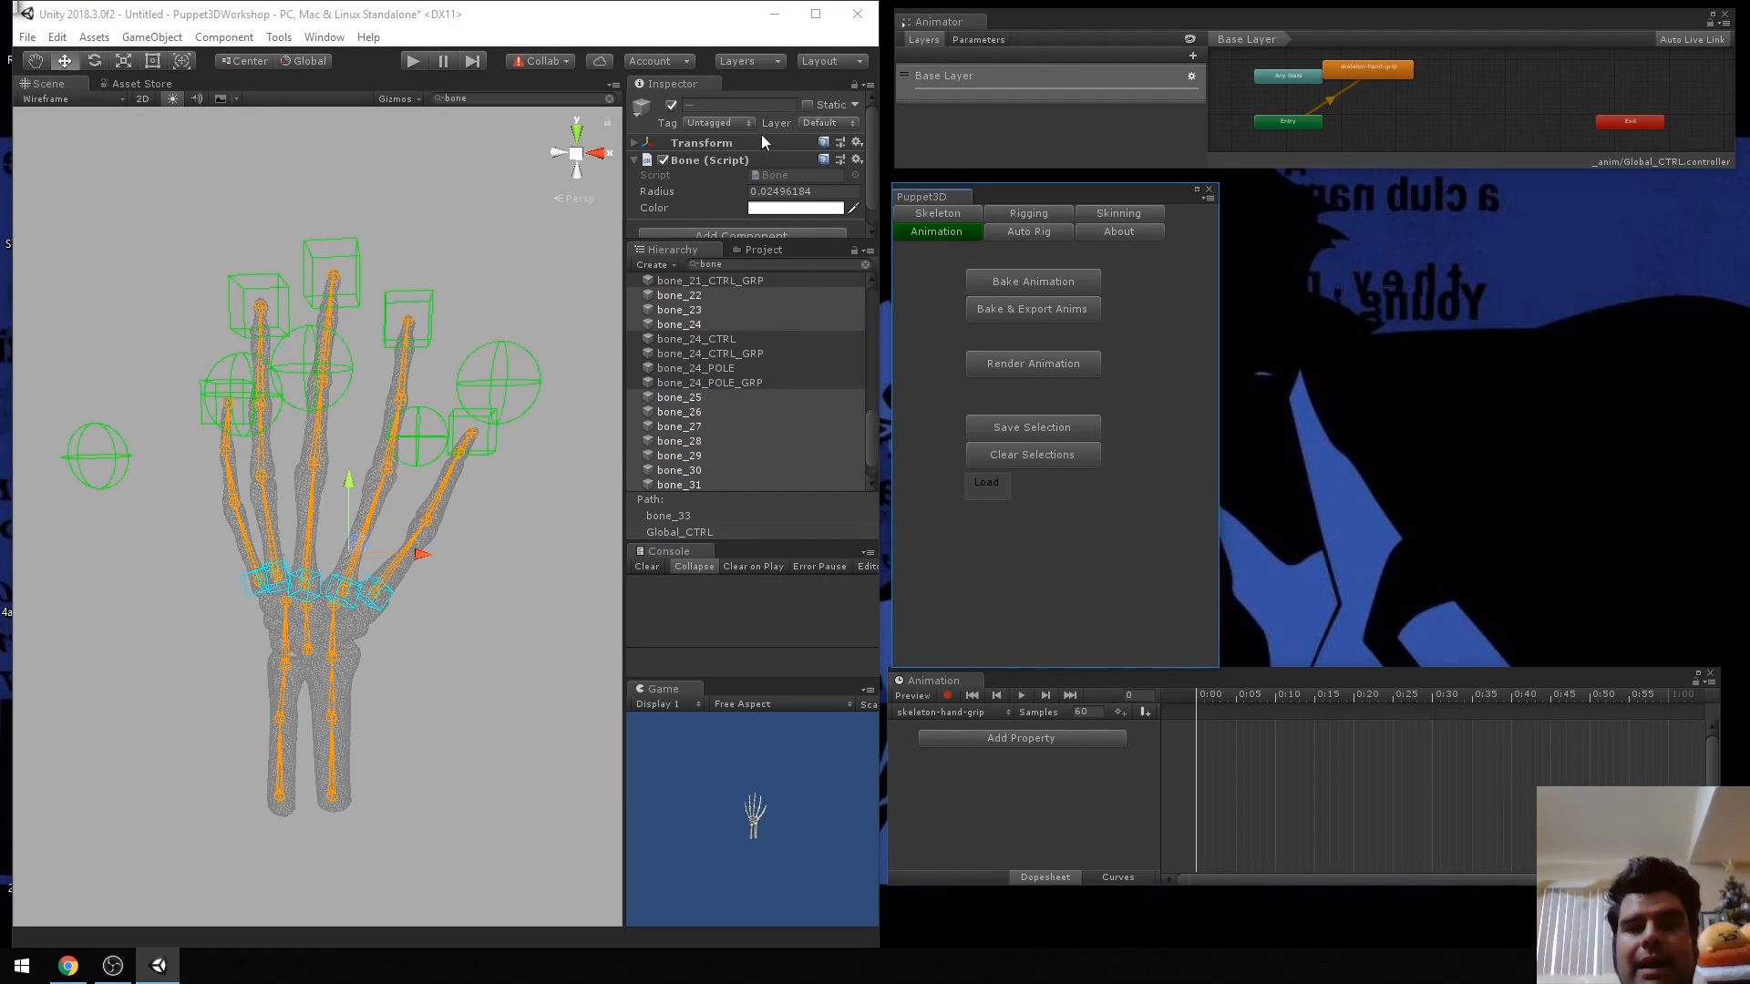
# Assign the selected bones and all their child objects to the TransparentFX layer.
pyautogui.click(811, 123)
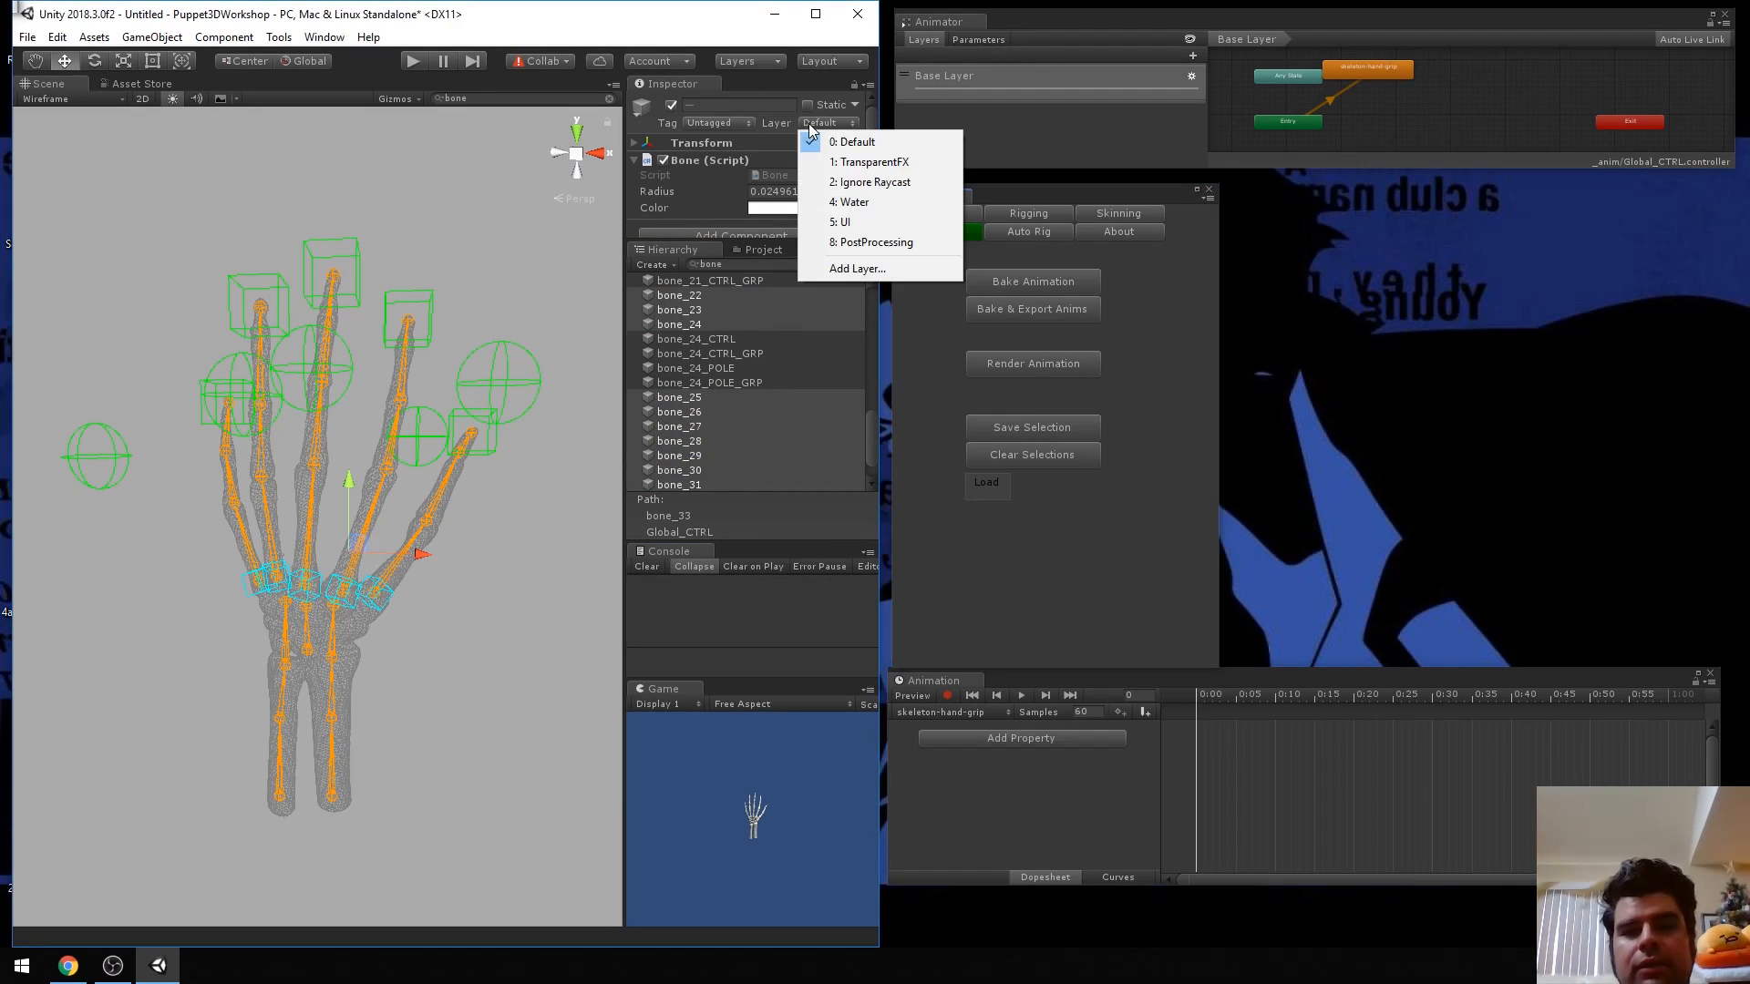
pyautogui.click(865, 165)
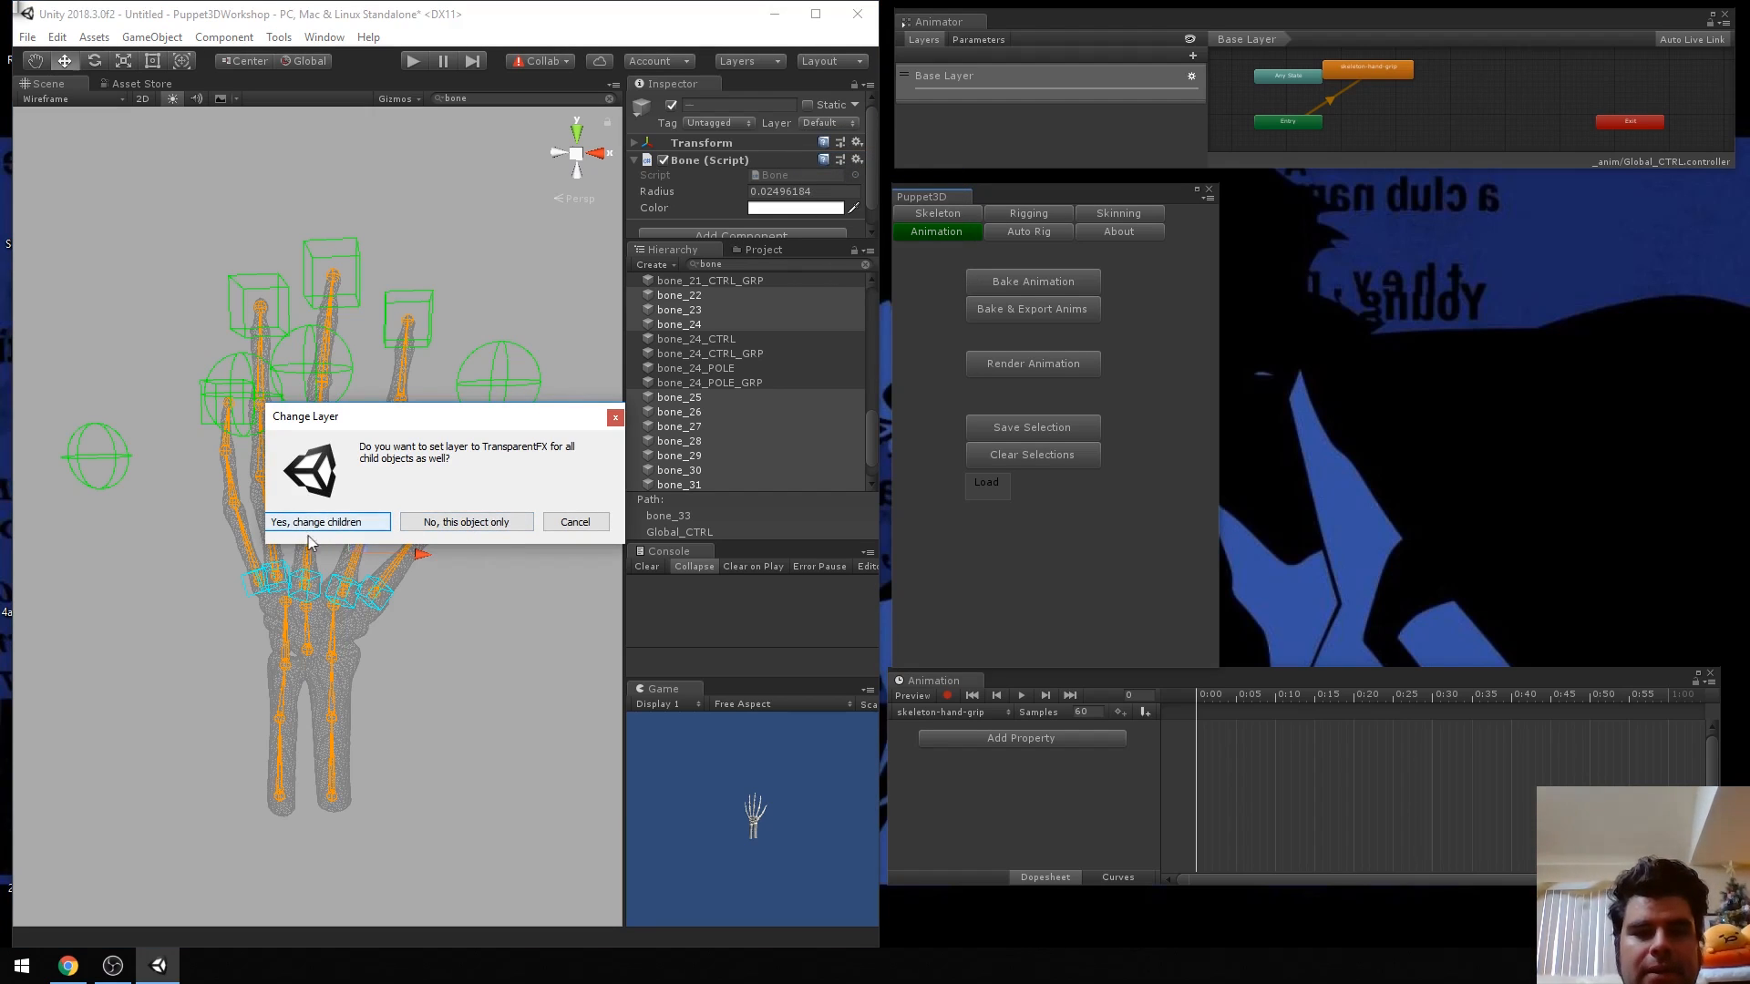
pyautogui.click(339, 522)
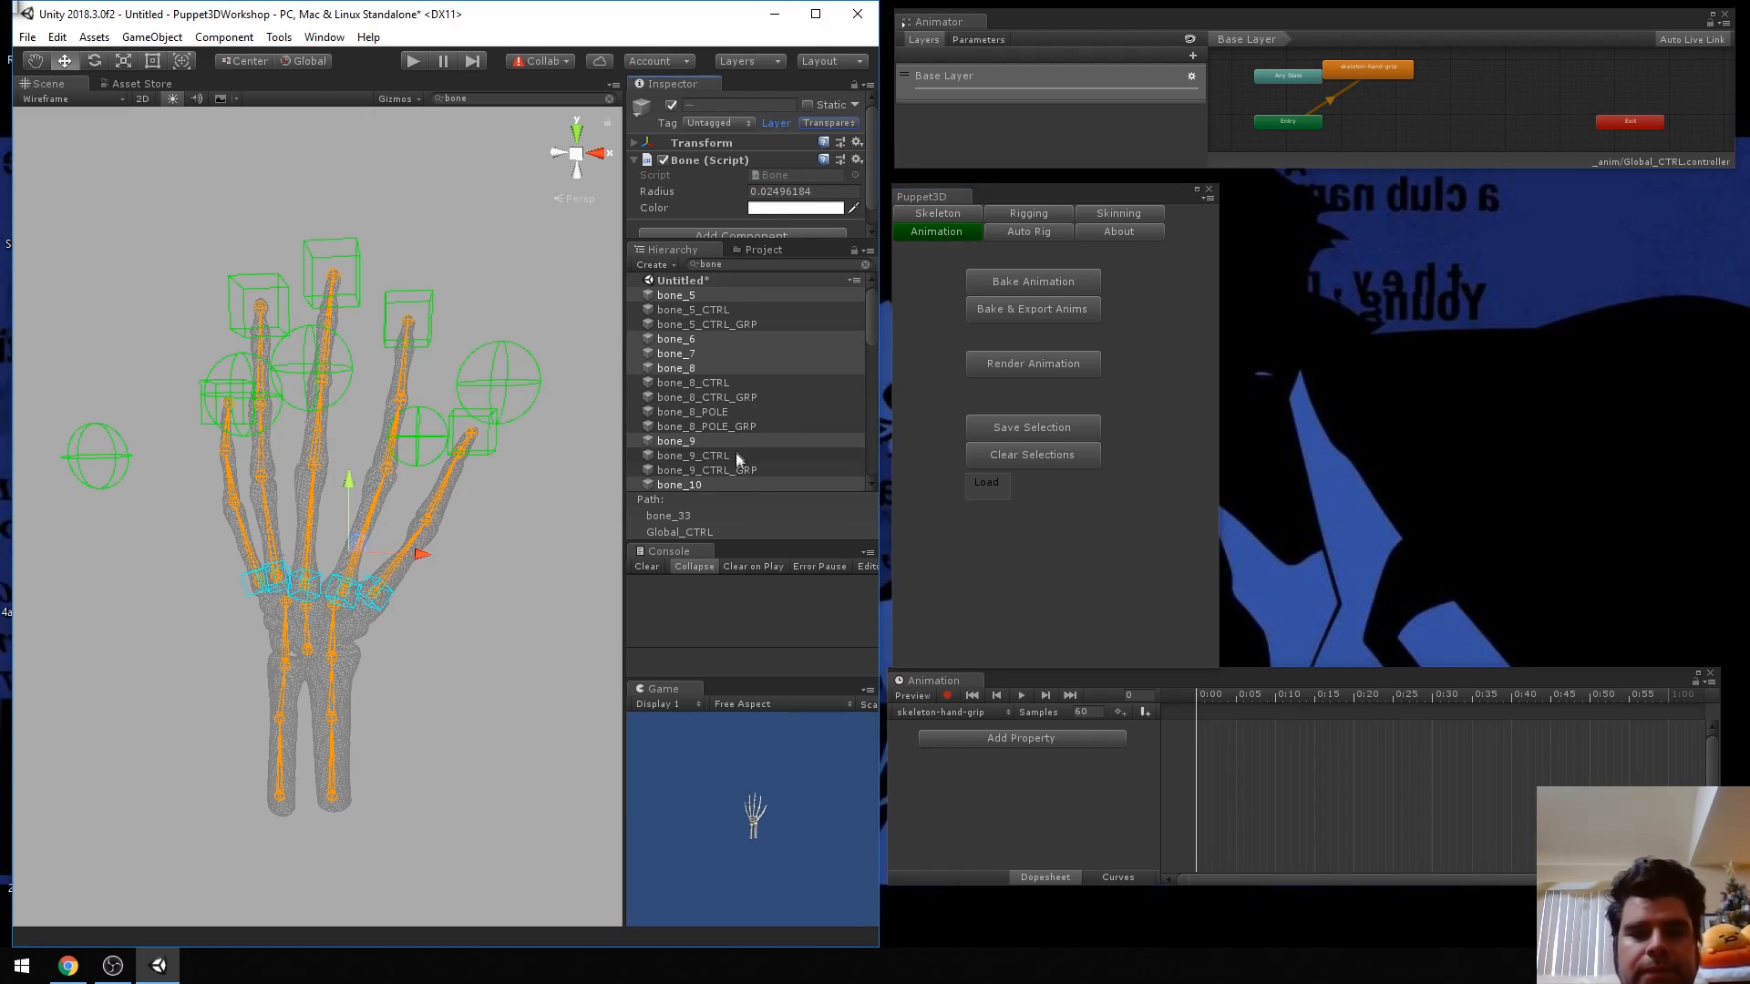
# Remove the "bone" filter from the scene hierarchy and select the Main Camera.
pyautogui.scroll(-3, 735, 450)
pyautogui.click(540, 425)
pyautogui.scroll(5, 713, 423)
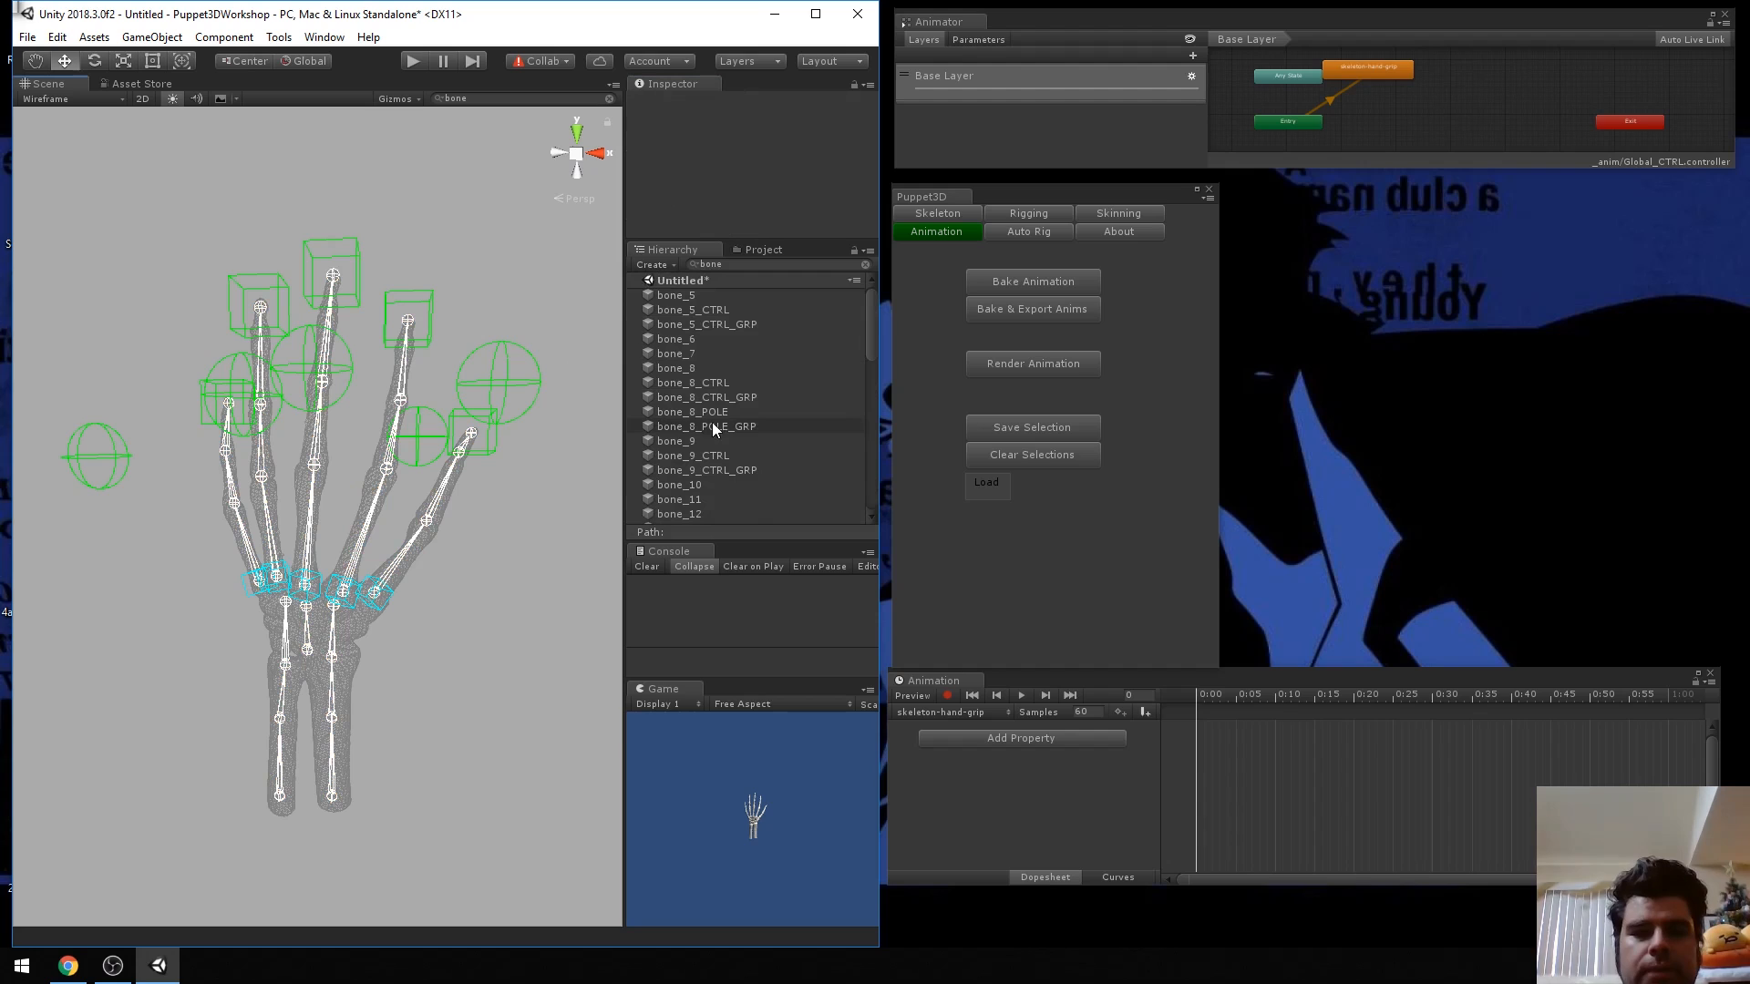
pyautogui.click(864, 265)
pyautogui.click(714, 299)
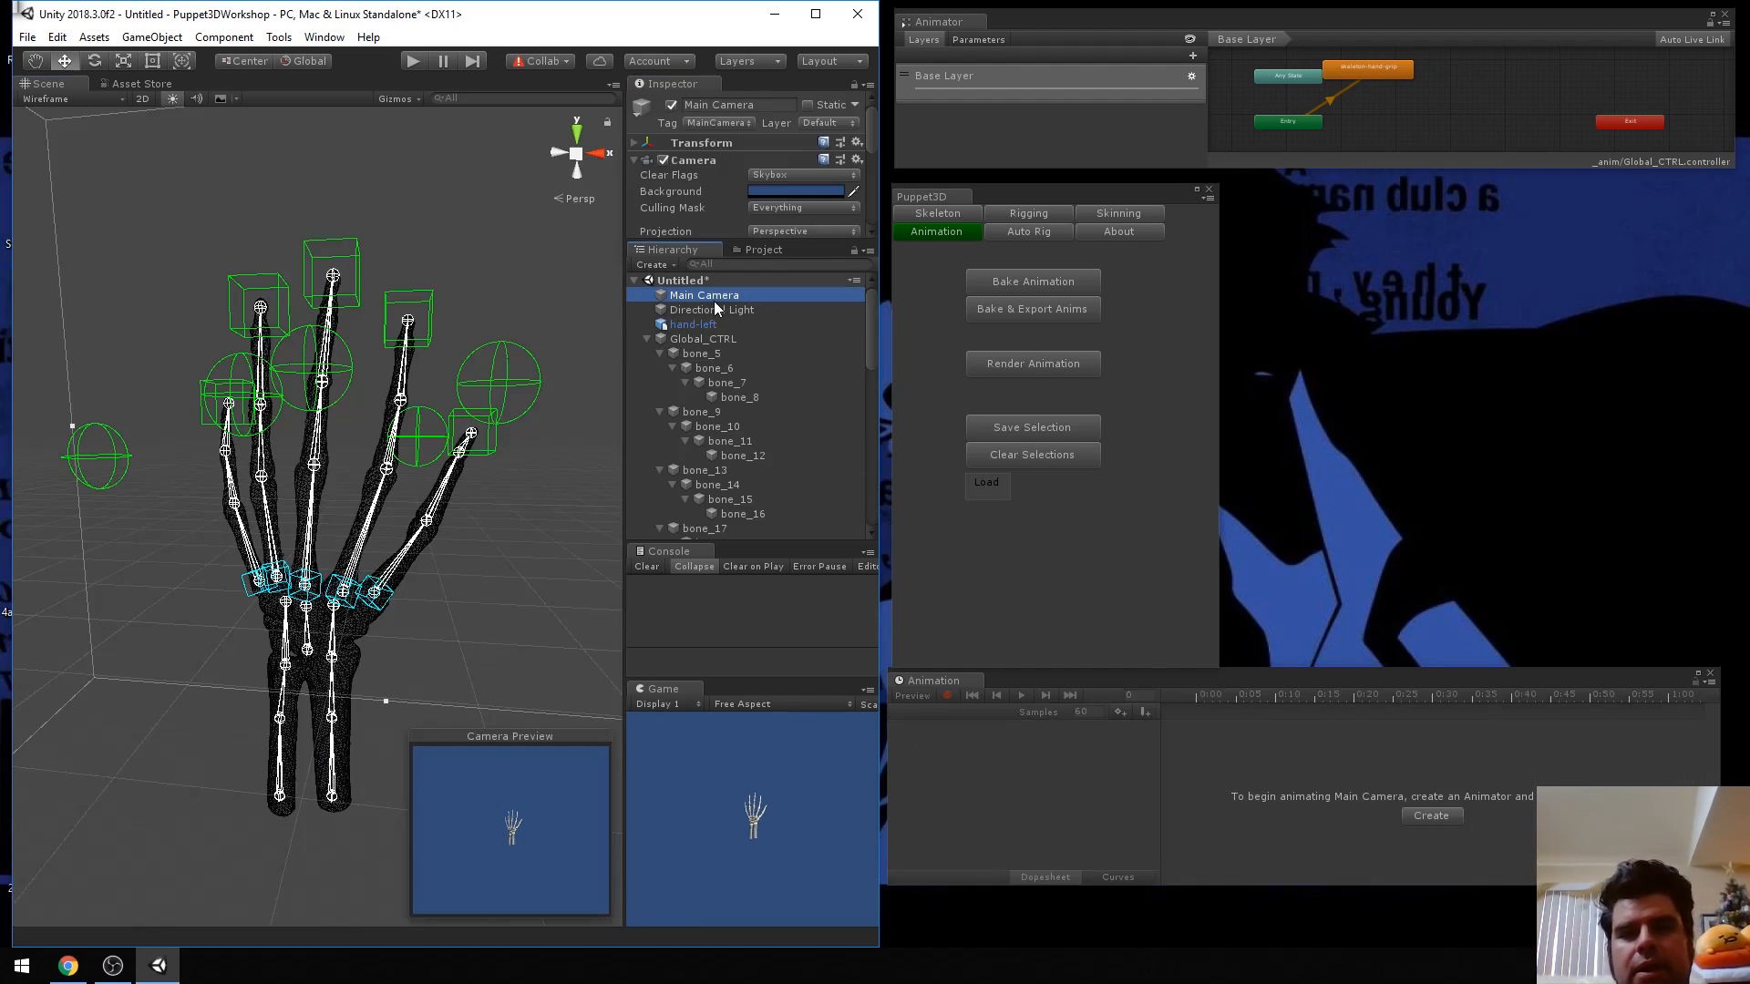
# Assign the Main Camera and the Directional Light to the TransparentFX layer, and select hand-left.
pyautogui.click(822, 122)
pyautogui.click(852, 162)
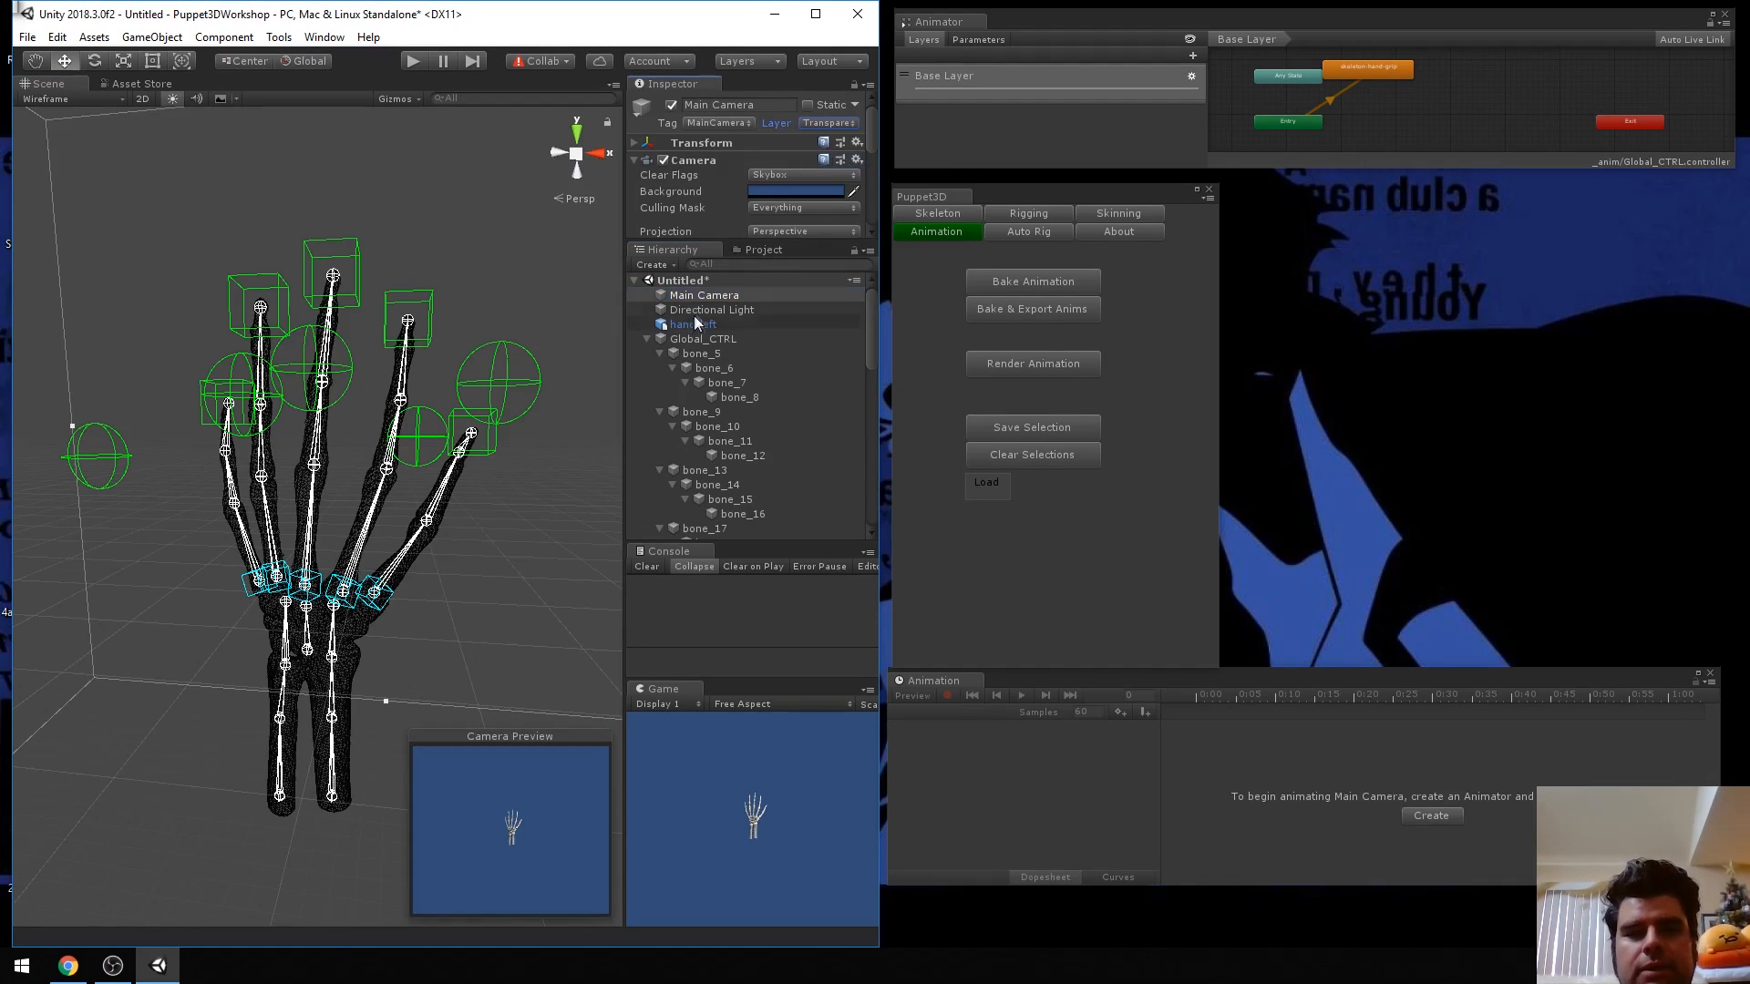
pyautogui.click(712, 310)
pyautogui.click(825, 122)
pyautogui.click(852, 156)
pyautogui.click(679, 325)
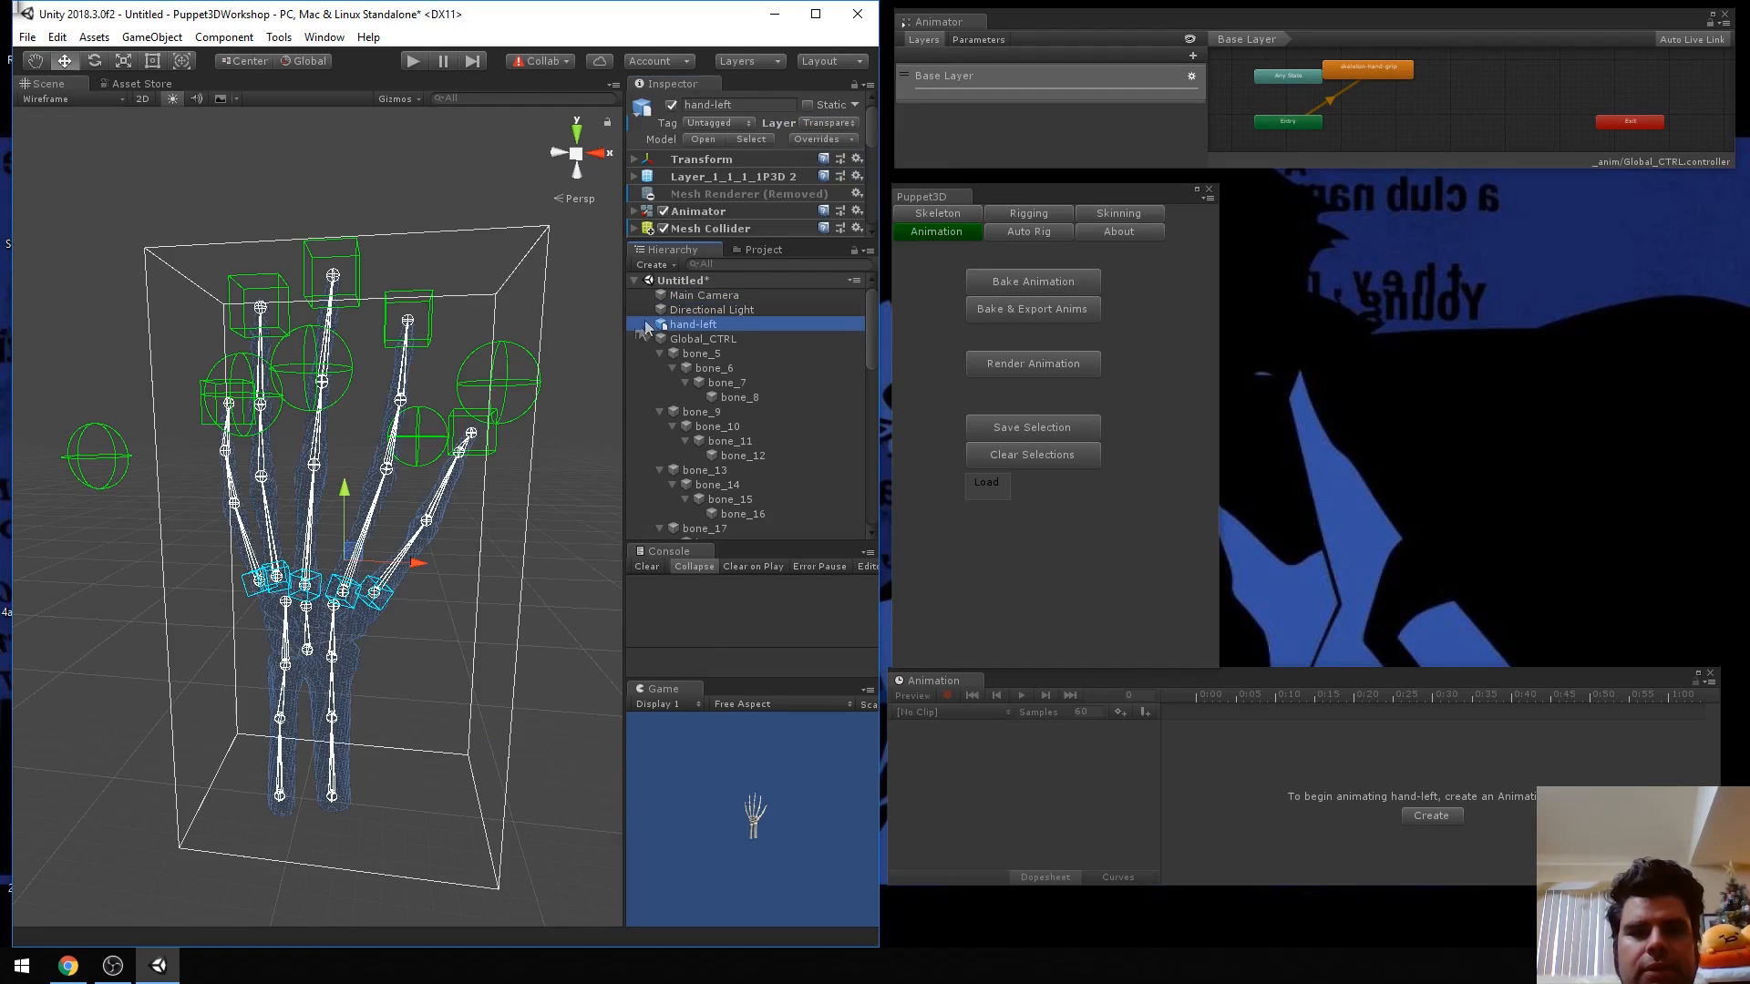
# Box-select the hand's controls in the scene view and look through the selected control objects in the hierarchy.
pyautogui.click(511, 210)
pyautogui.moveTo(86, 200); pyautogui.dragTo(566, 736)
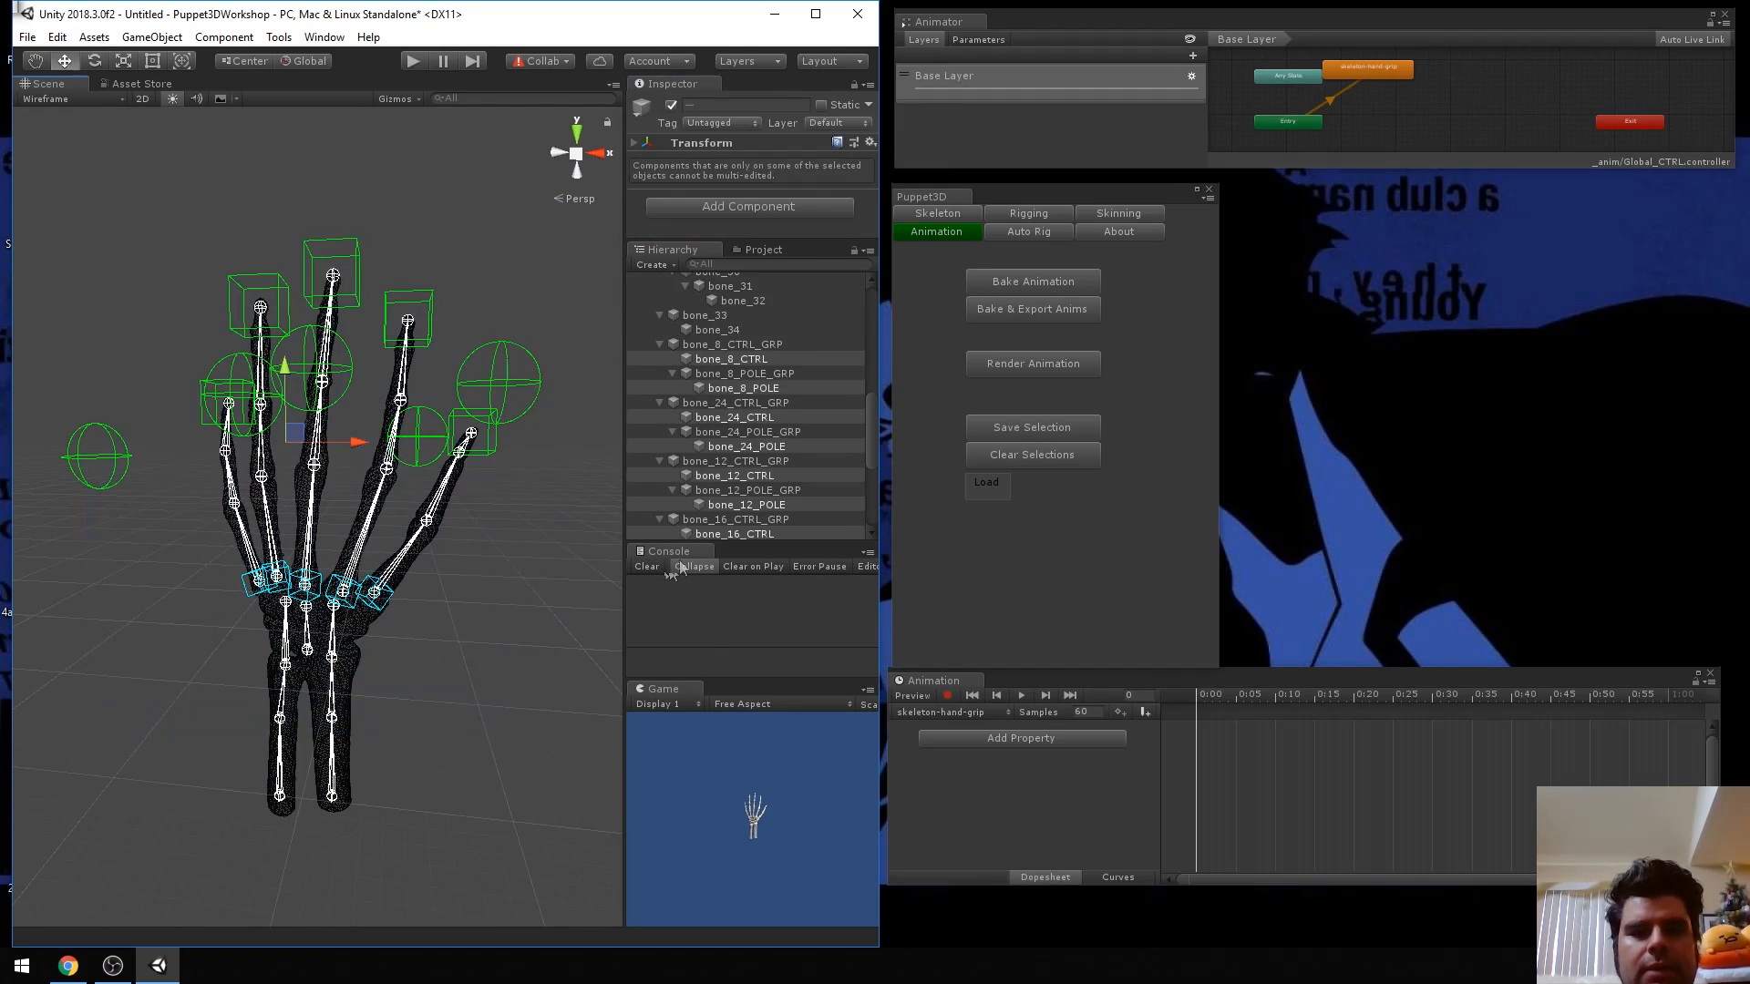
pyautogui.scroll(-5, 748, 401)
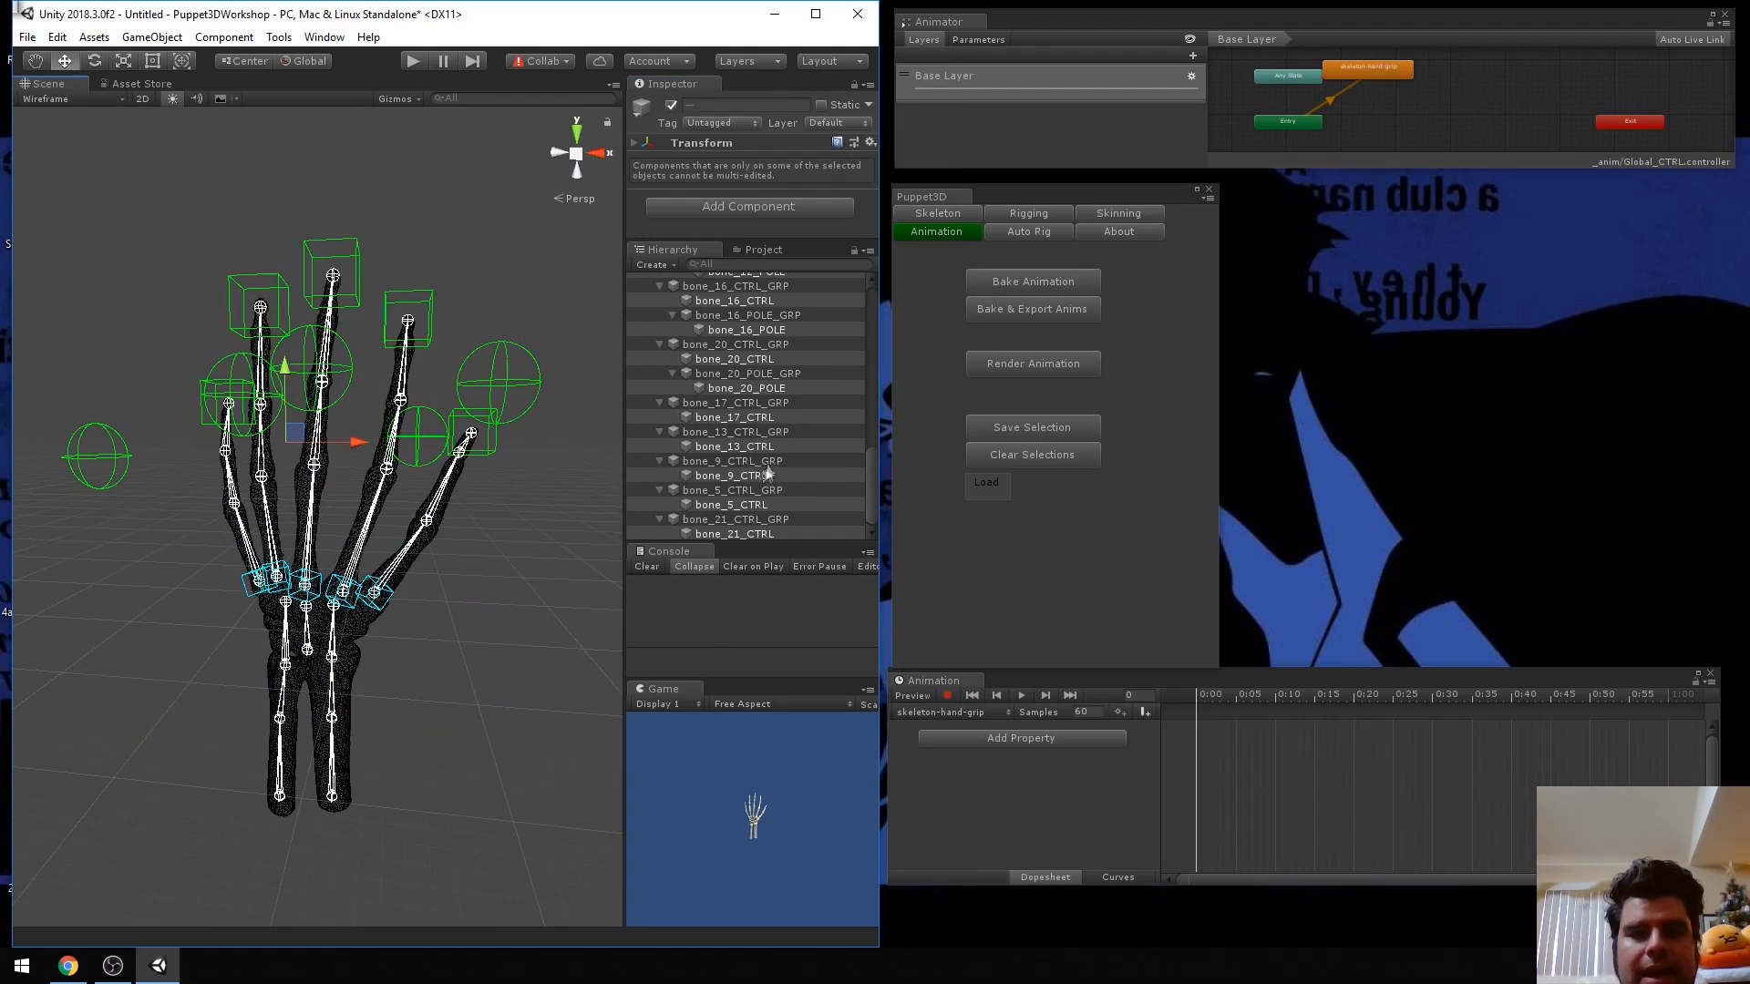
pyautogui.scroll(10, 770, 463)
pyautogui.scroll(-8, 709, 317)
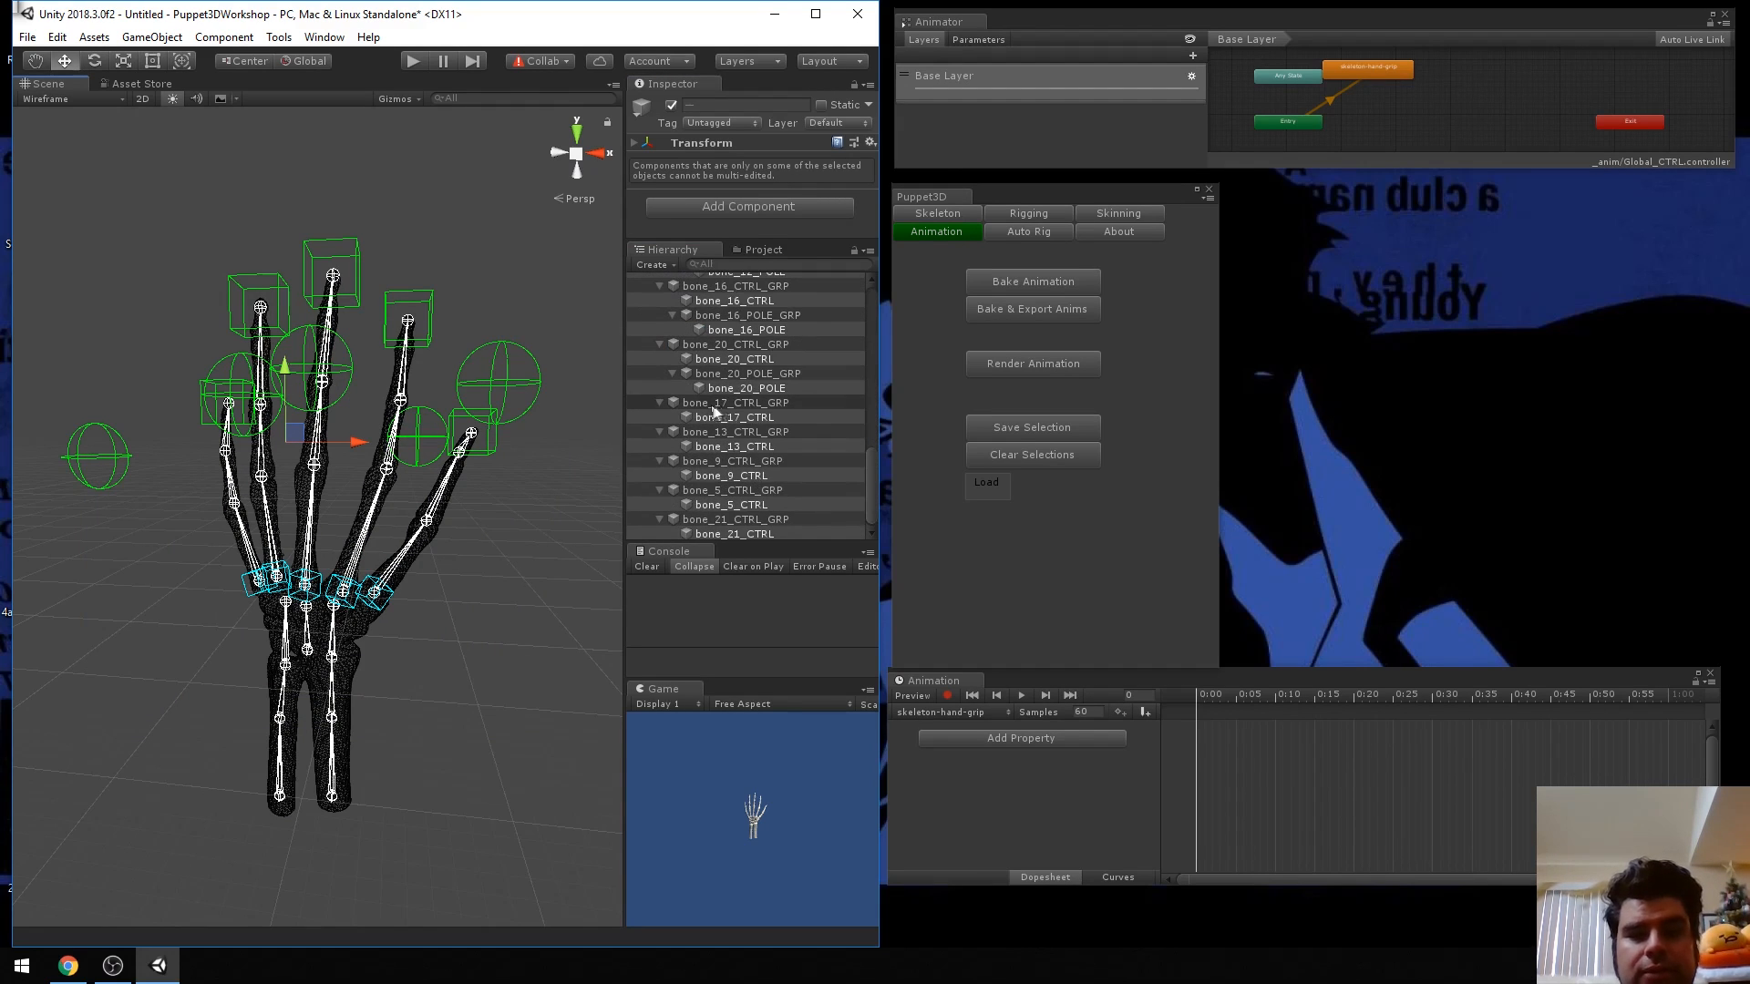
pyautogui.click(242, 182)
pyautogui.scroll(2, 333, 274)
pyautogui.scroll(-2, 333, 274)
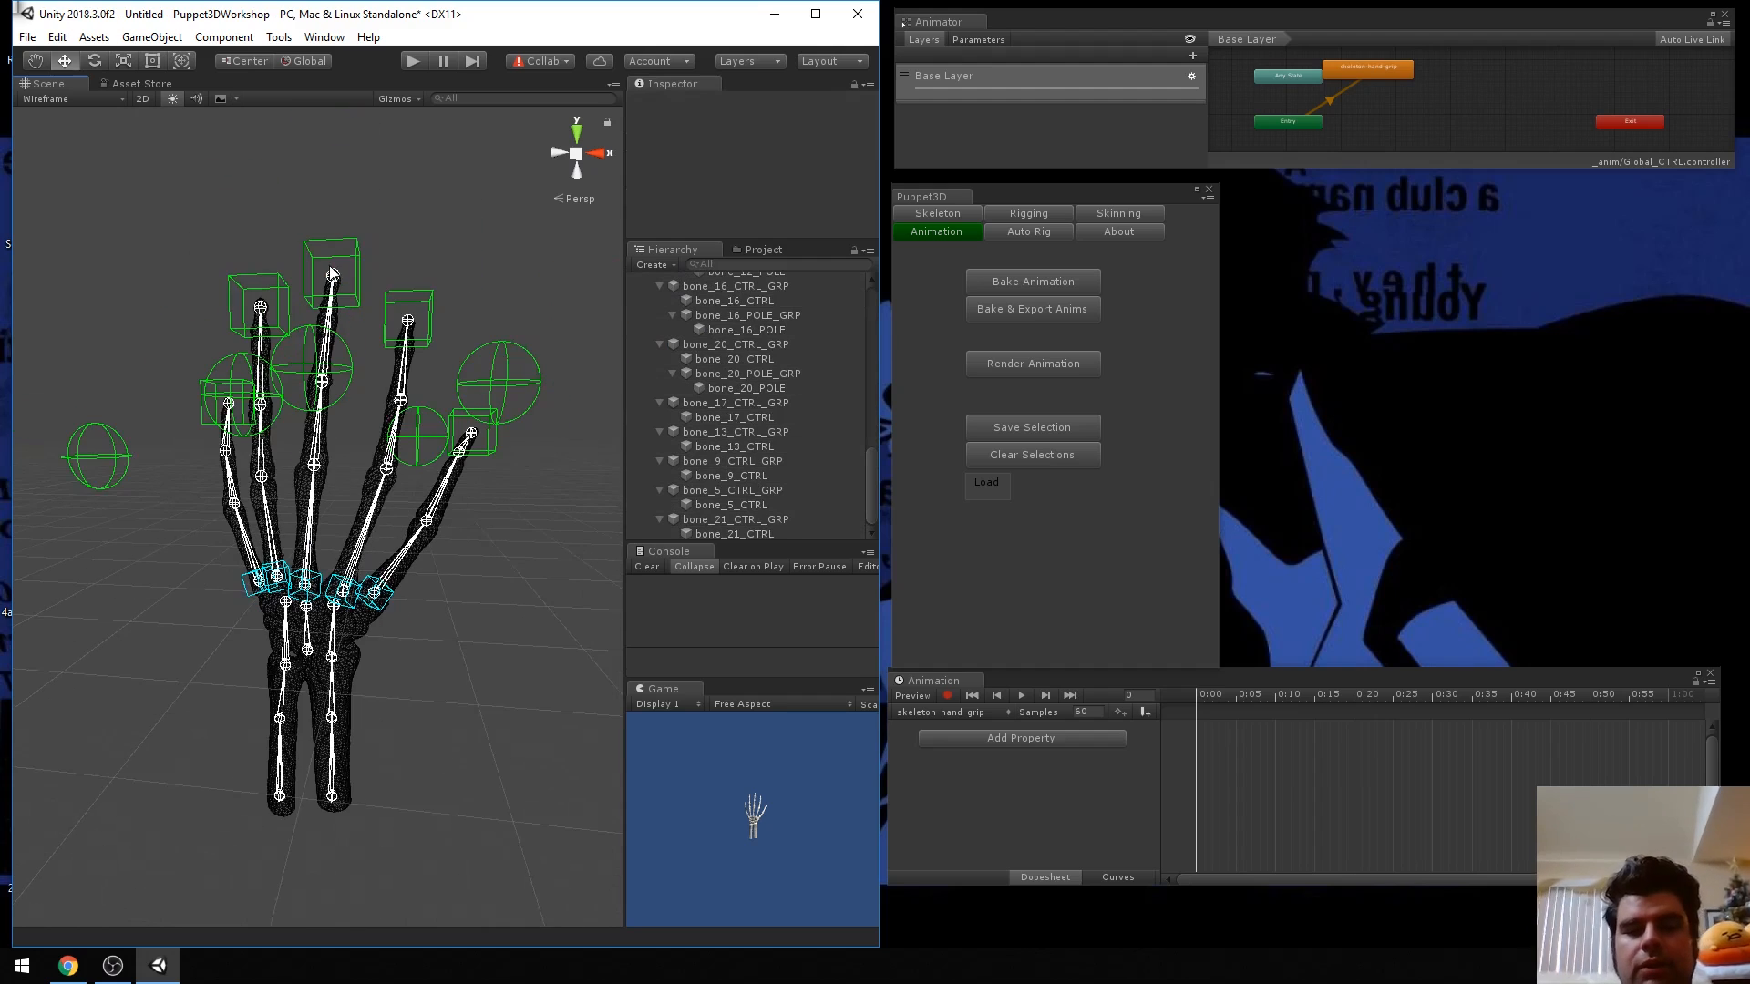
# Turn off Bones Visibility in the Global Control script of Global_CTRL.
pyautogui.scroll(3, 396, 272)
pyautogui.moveTo(392, 264); pyautogui.dragTo(396, 286, button='middle')
pyautogui.scroll(-2, 438, 244)
pyautogui.click(1097, 583)
pyautogui.scroll(6, 702, 445)
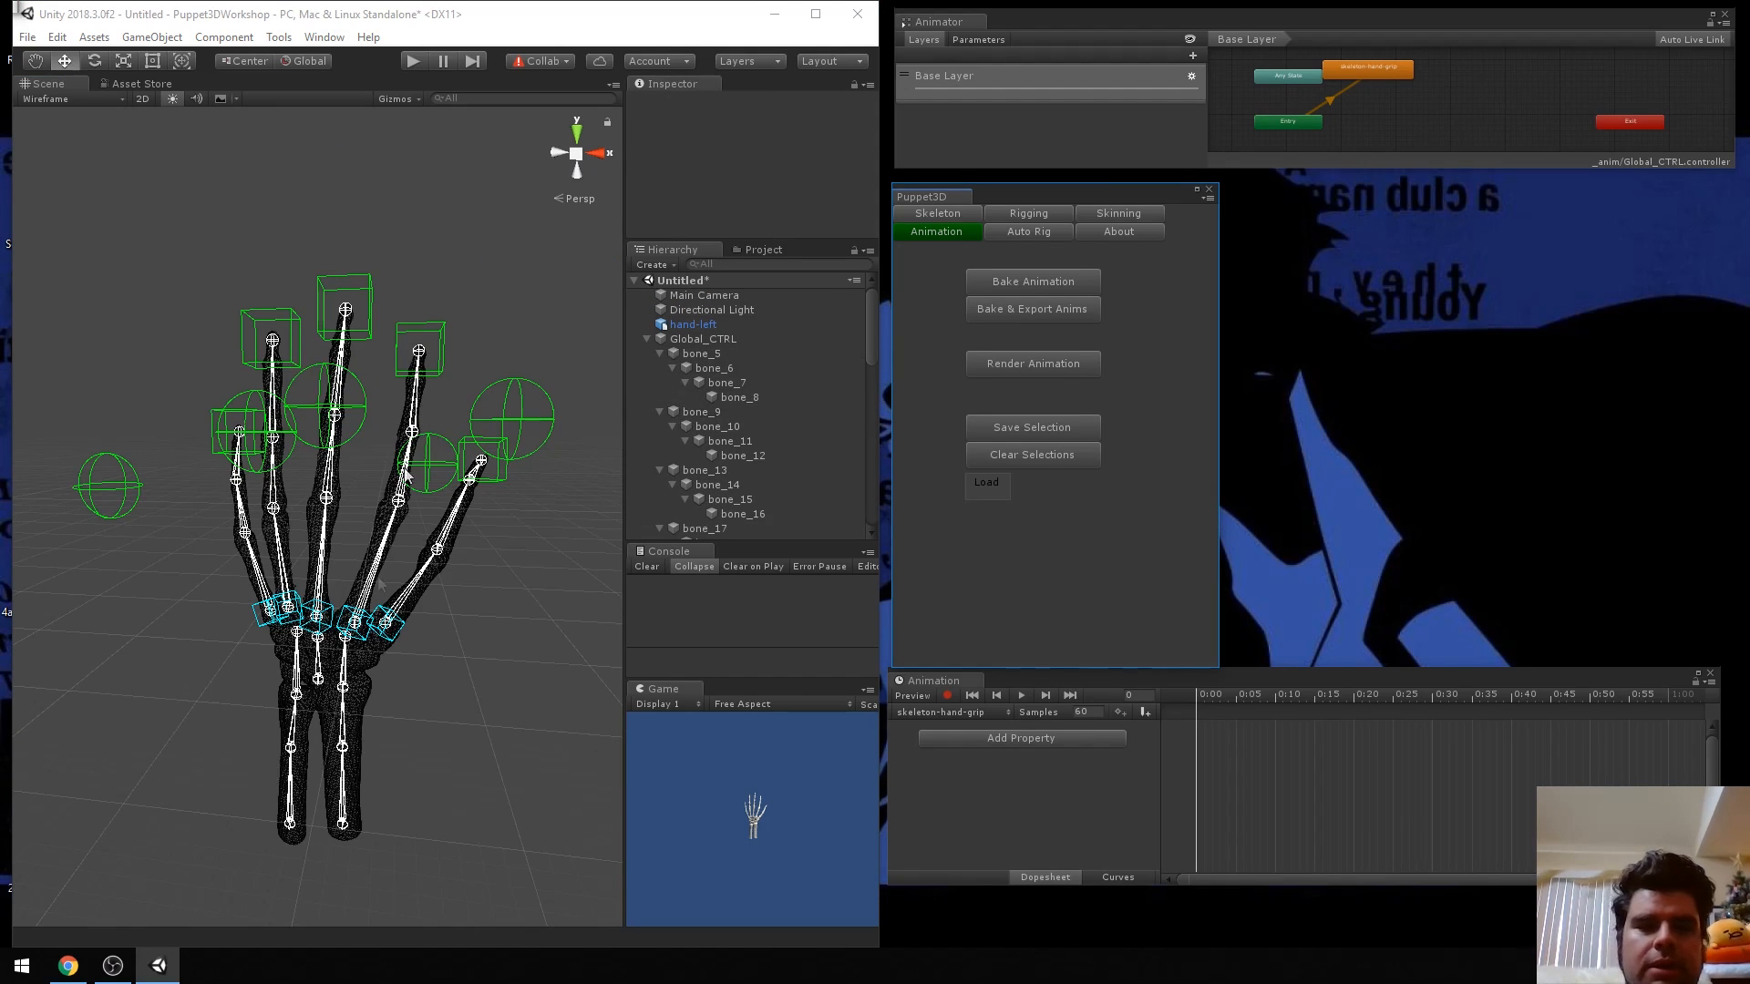
pyautogui.click(717, 342)
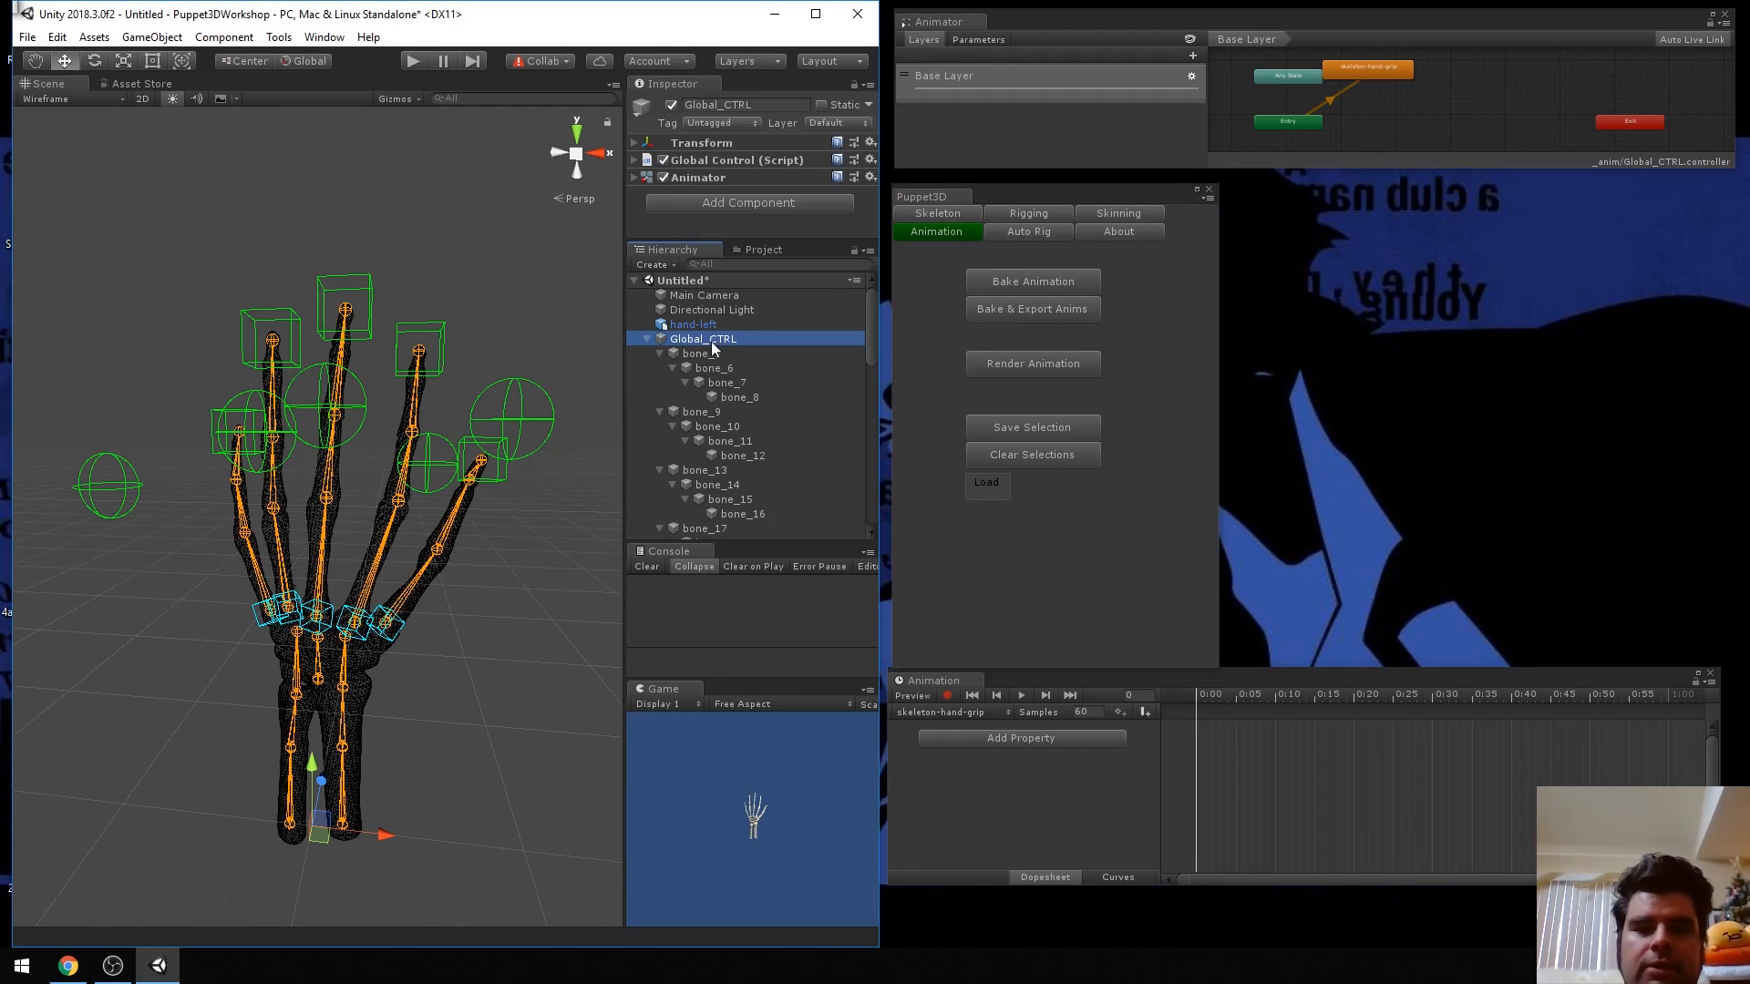
pyautogui.click(635, 159)
pyautogui.scroll(-1, 752, 186)
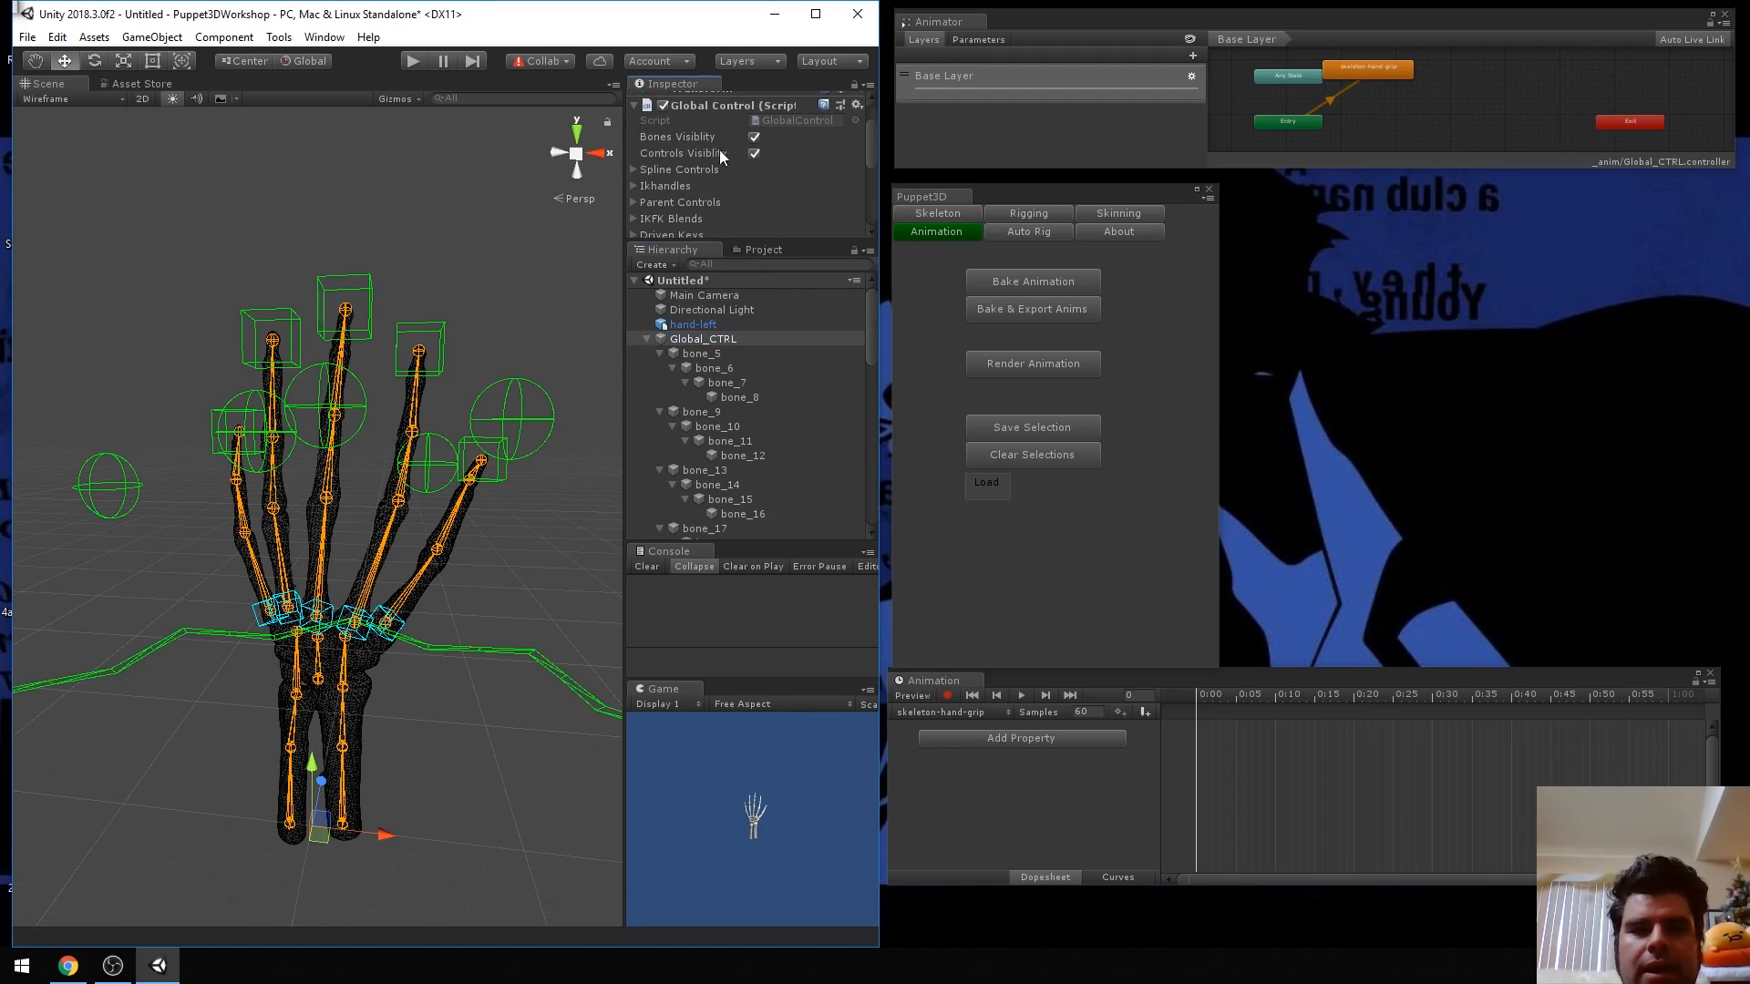
pyautogui.click(753, 138)
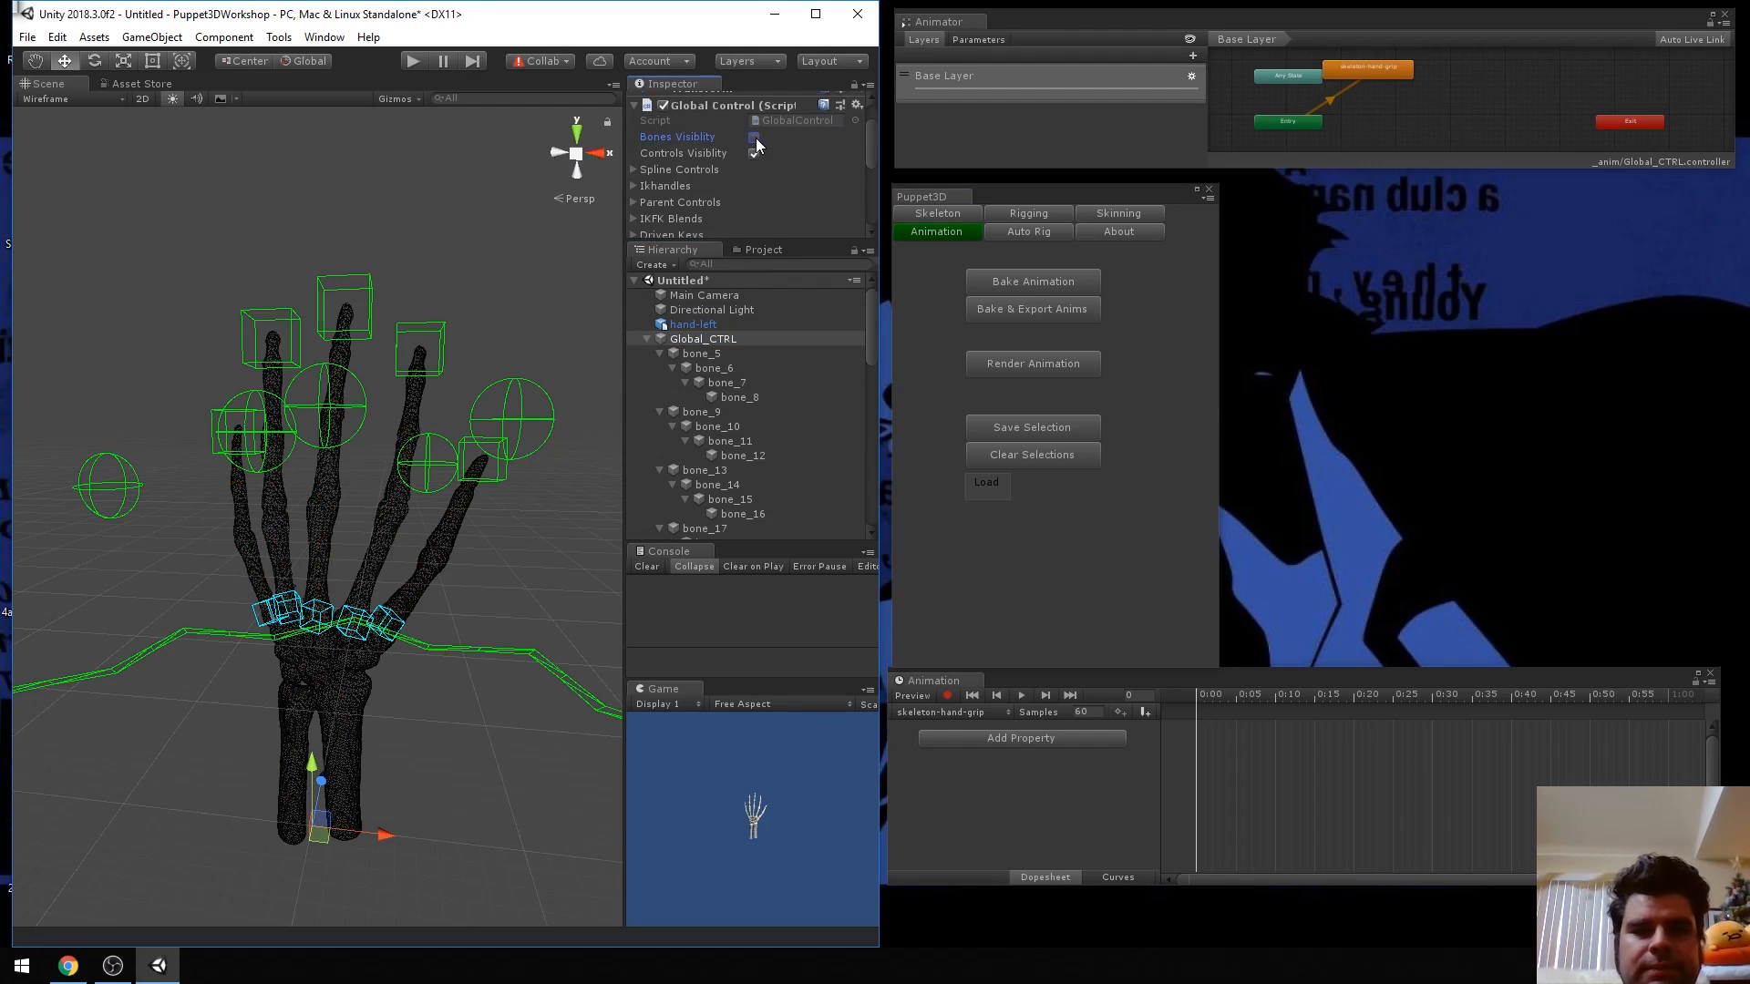
# Deselect everything and examine the hand mesh and its animation controls from different distances and angles.
pyautogui.click(487, 302)
pyautogui.scroll(3, 480, 316)
pyautogui.moveTo(493, 309); pyautogui.dragTo(418, 293, button='middle')
pyautogui.scroll(-3, 386, 282)
pyautogui.scroll(2, 394, 282)
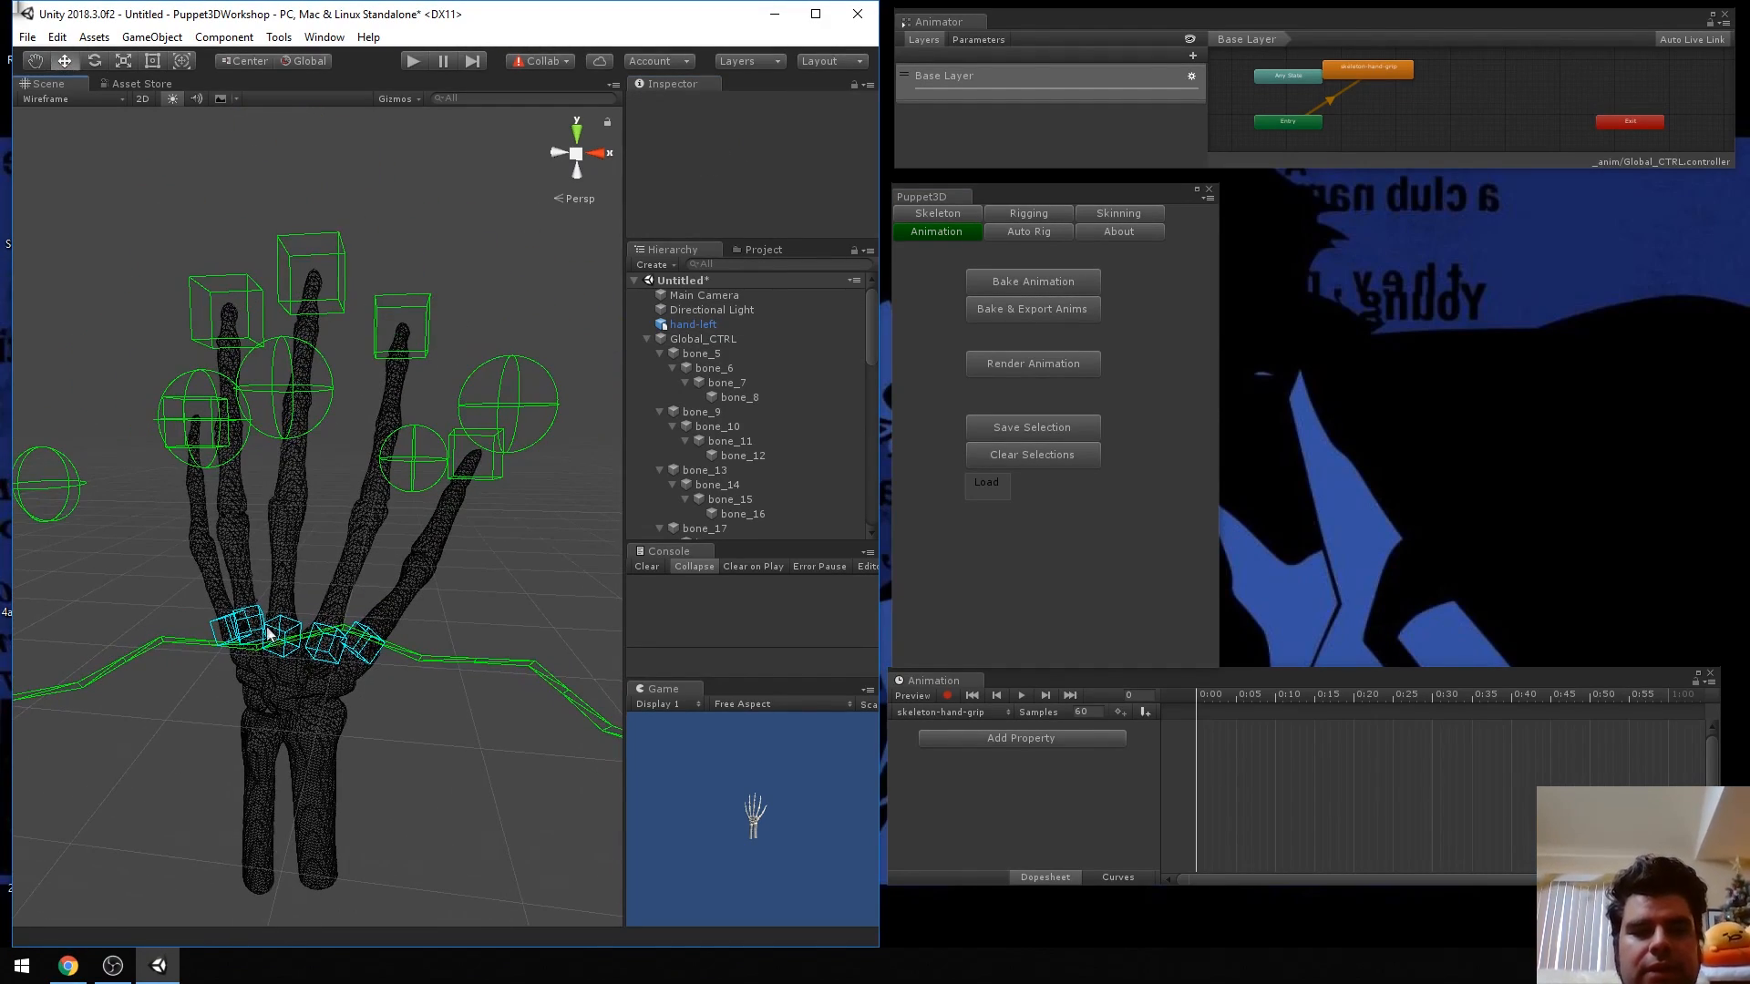
pyautogui.scroll(-3, 452, 456)
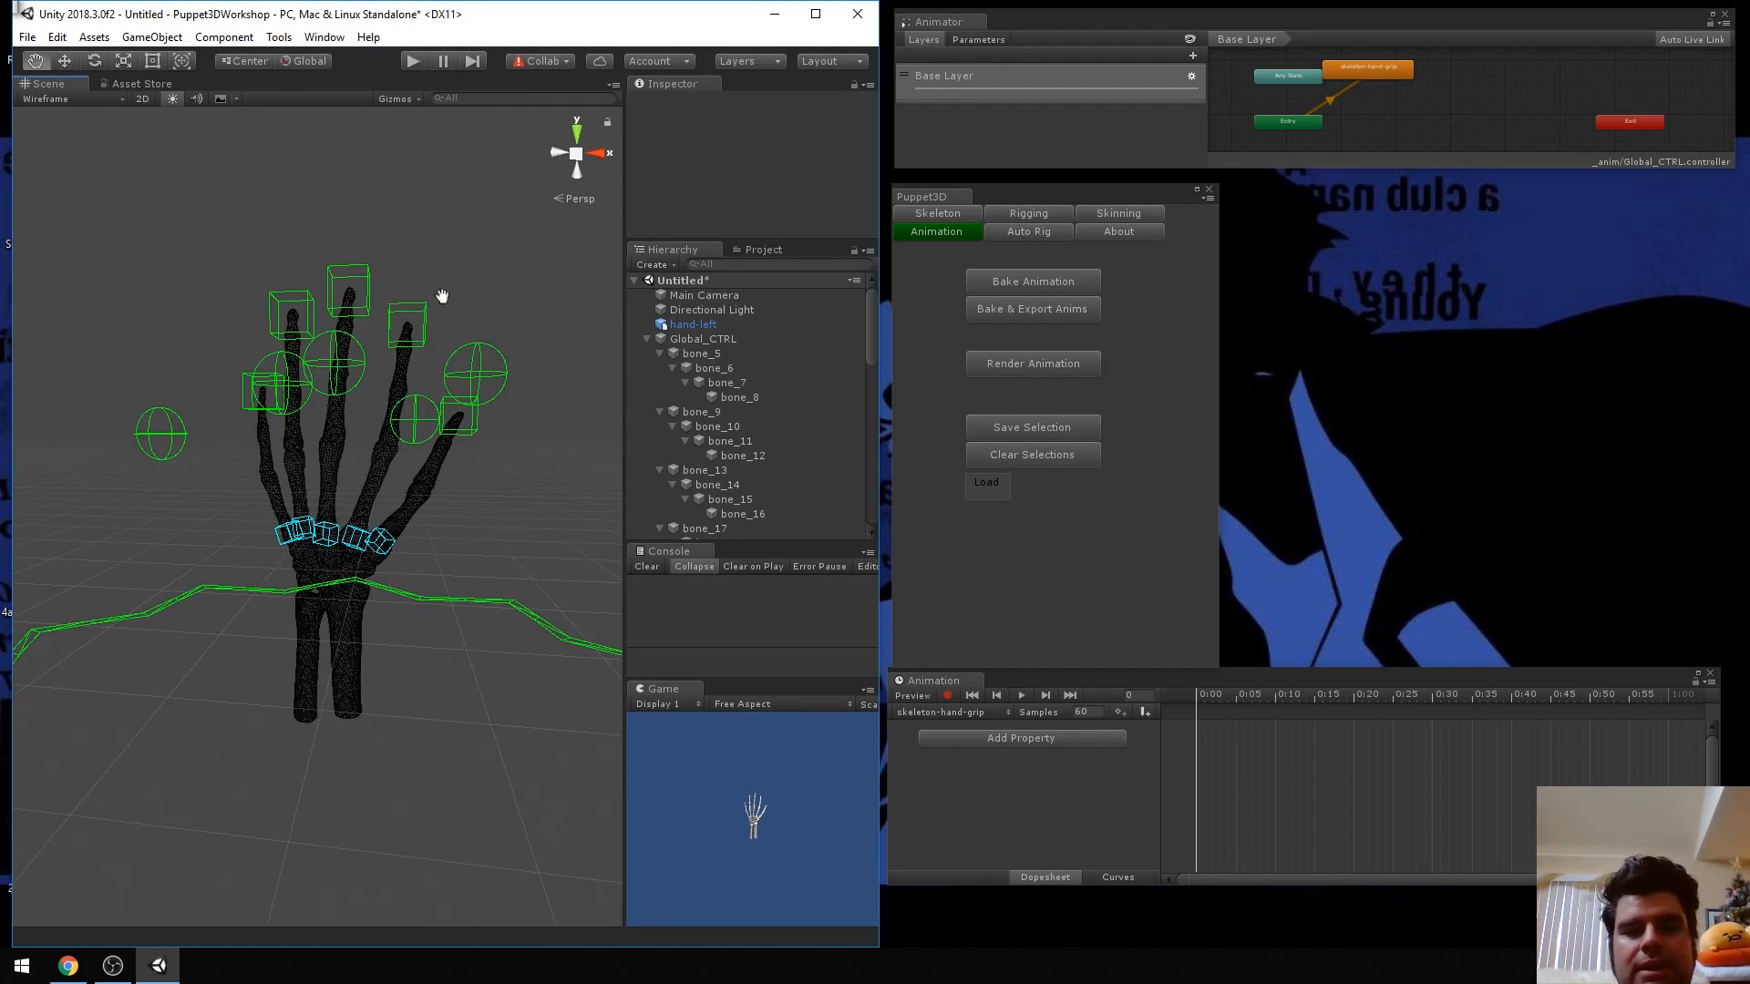
pyautogui.scroll(4, 441, 386)
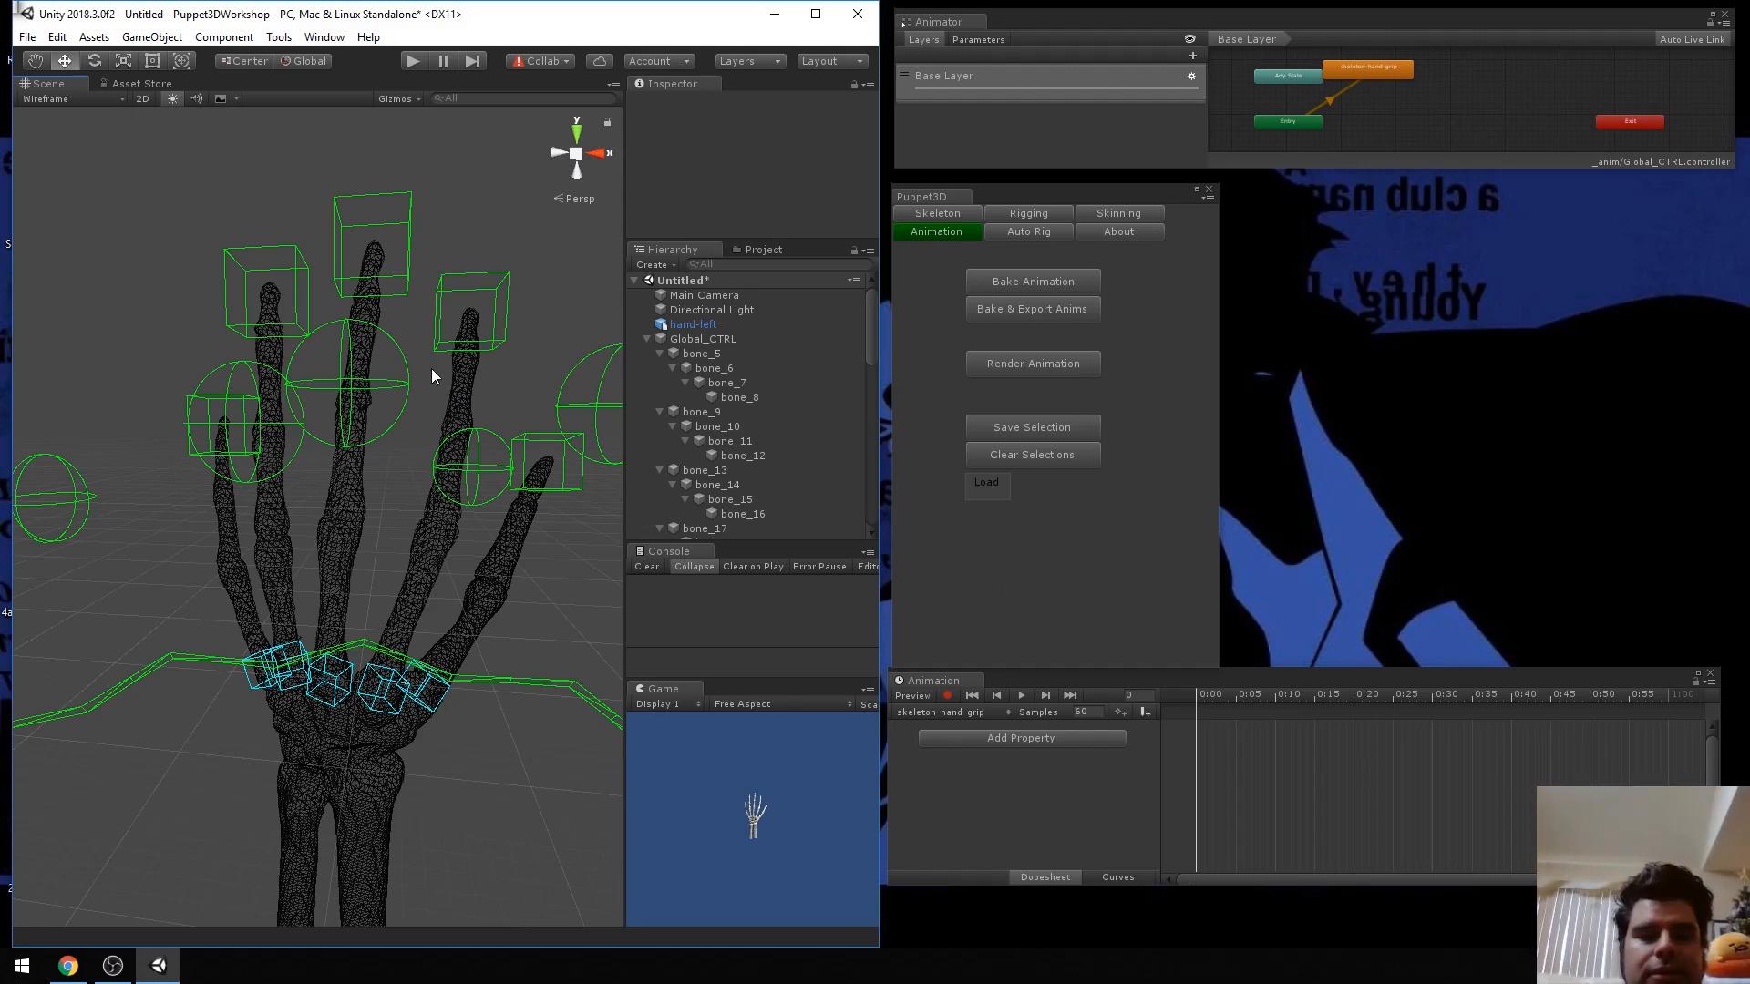
pyautogui.scroll(-5, 231, 480)
pyautogui.moveTo(230, 481); pyautogui.dragTo(291, 480, button='right')
pyautogui.press('s')
pyautogui.scroll(-2, 277, 457)
pyautogui.scroll(1, 276, 457)
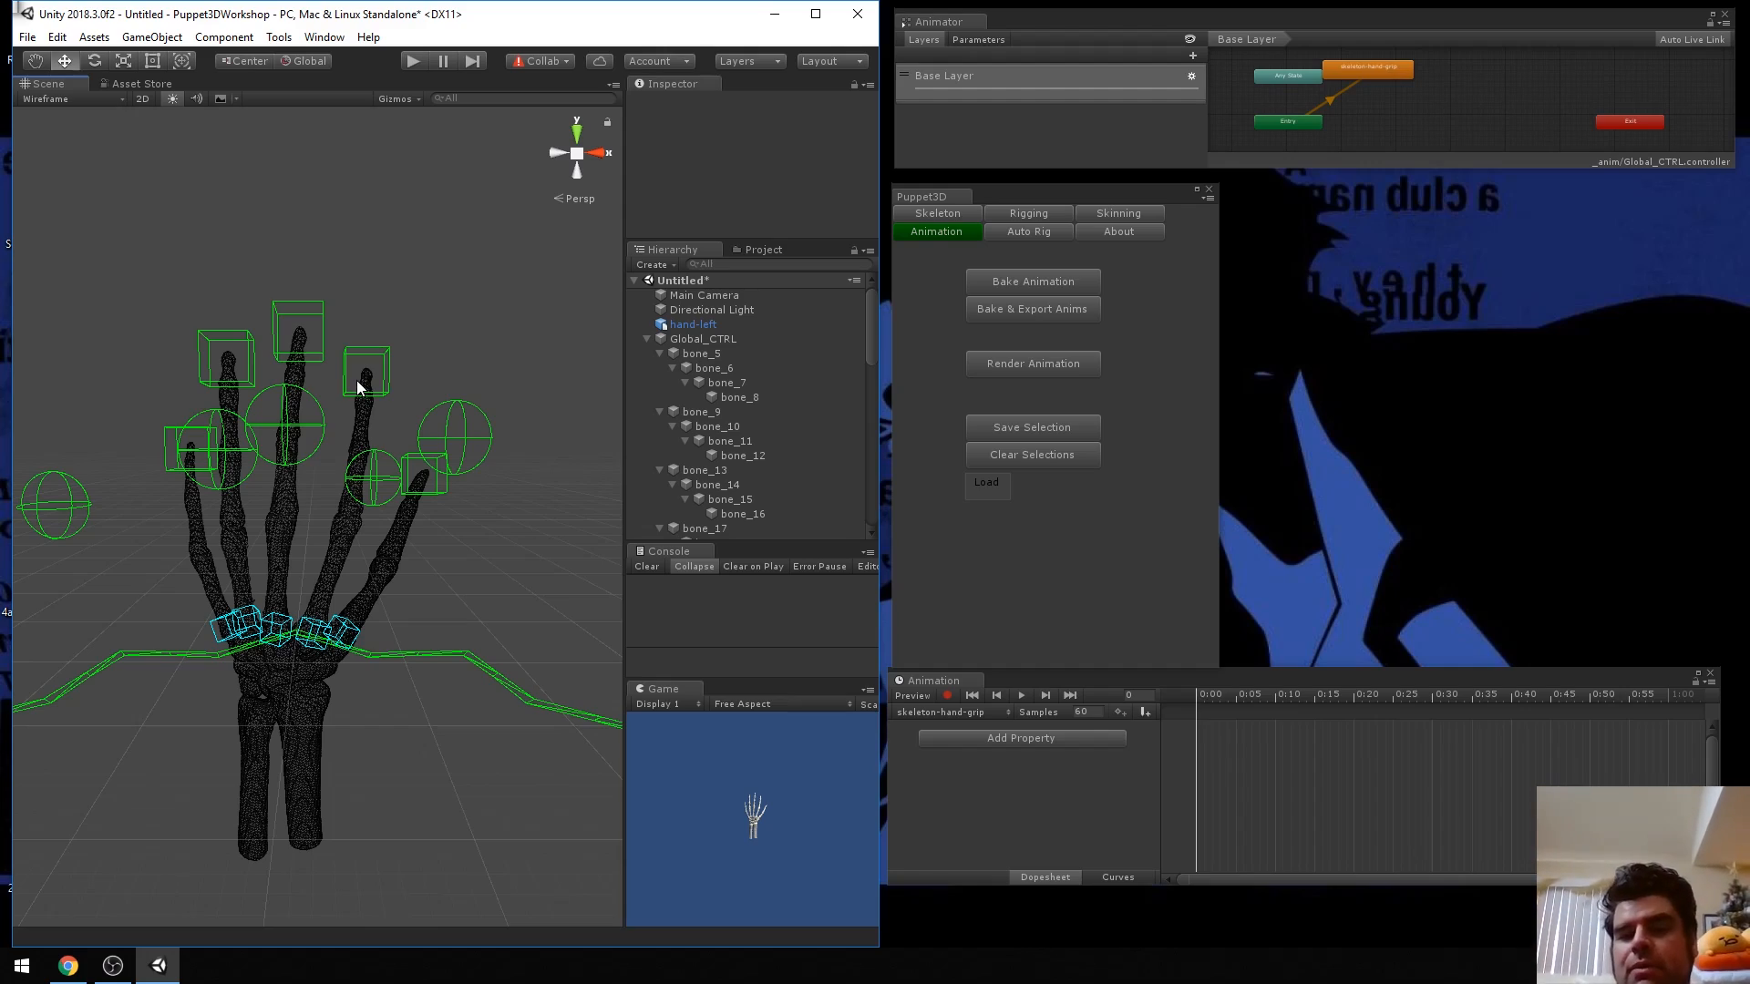
pyautogui.press('w')
pyautogui.moveTo(317, 415)
pyautogui.mouseDown(button='right')
pyautogui.moveTo(308, 445)
pyautogui.moveTo(203, 422)
pyautogui.moveTo(363, 417)
pyautogui.moveTo(322, 419)
pyautogui.mouseUp(button='right')
pyautogui.press('s')
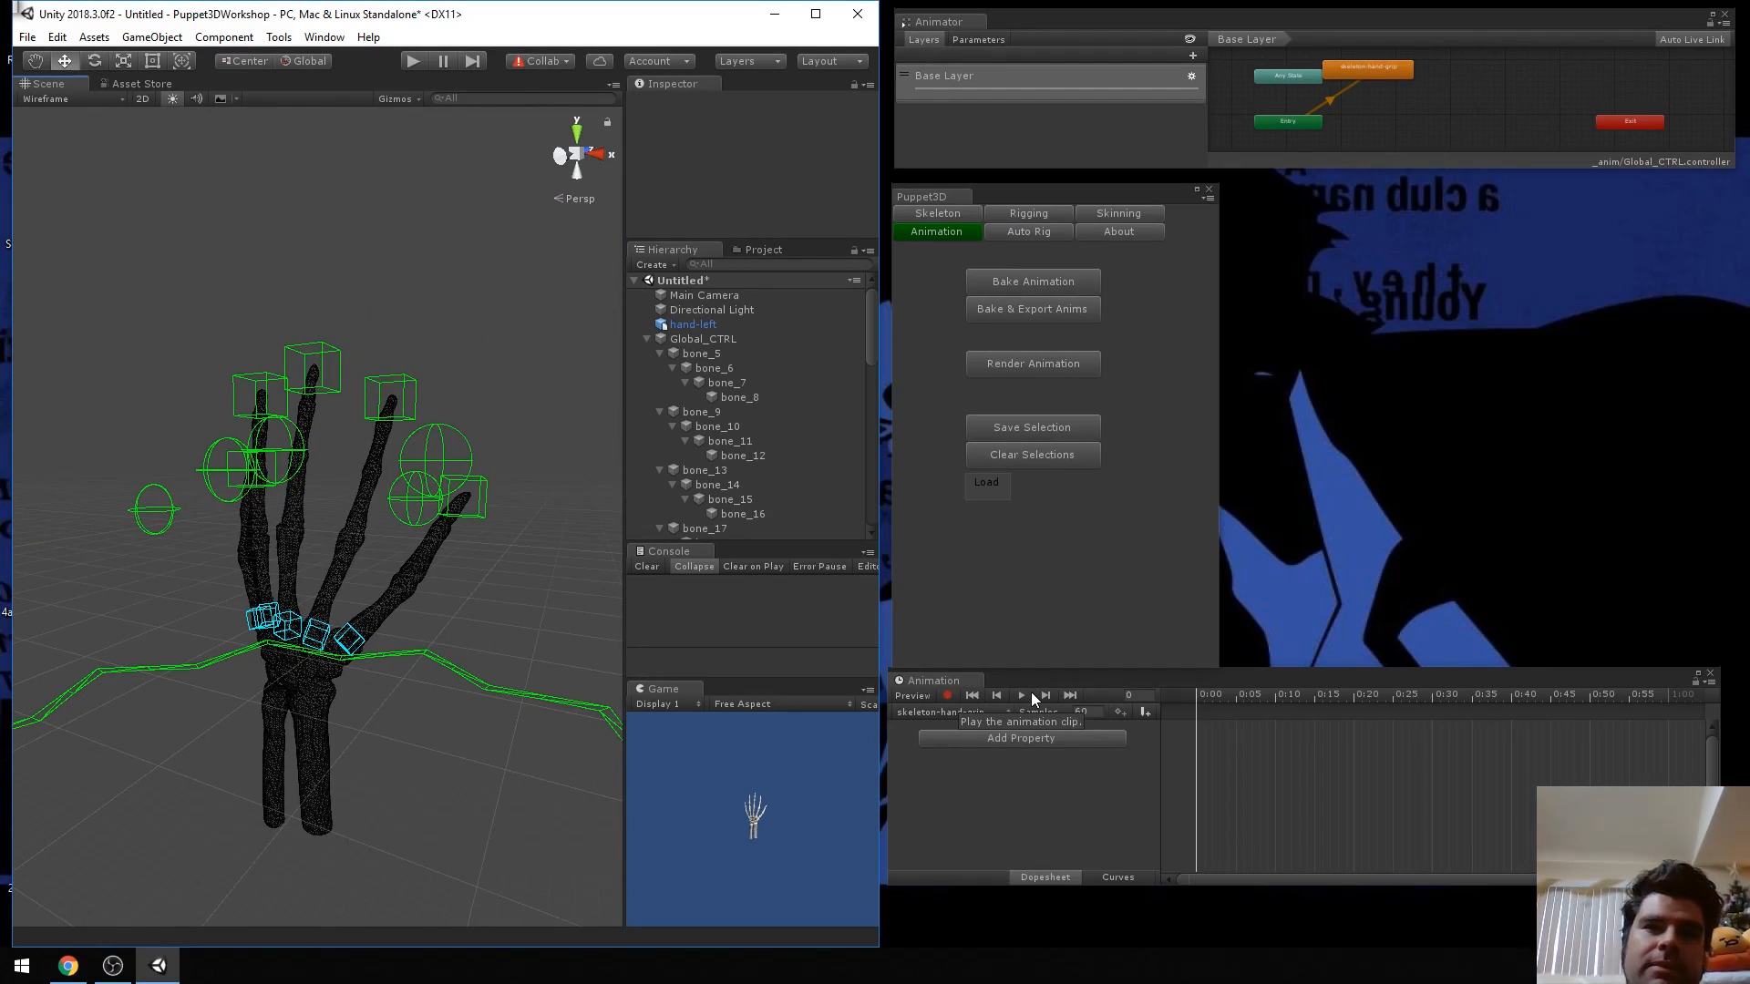
# Select Global_CTRL and start keyframe recording for the skeleton-hand-grip animation clip.
pyautogui.click(757, 339)
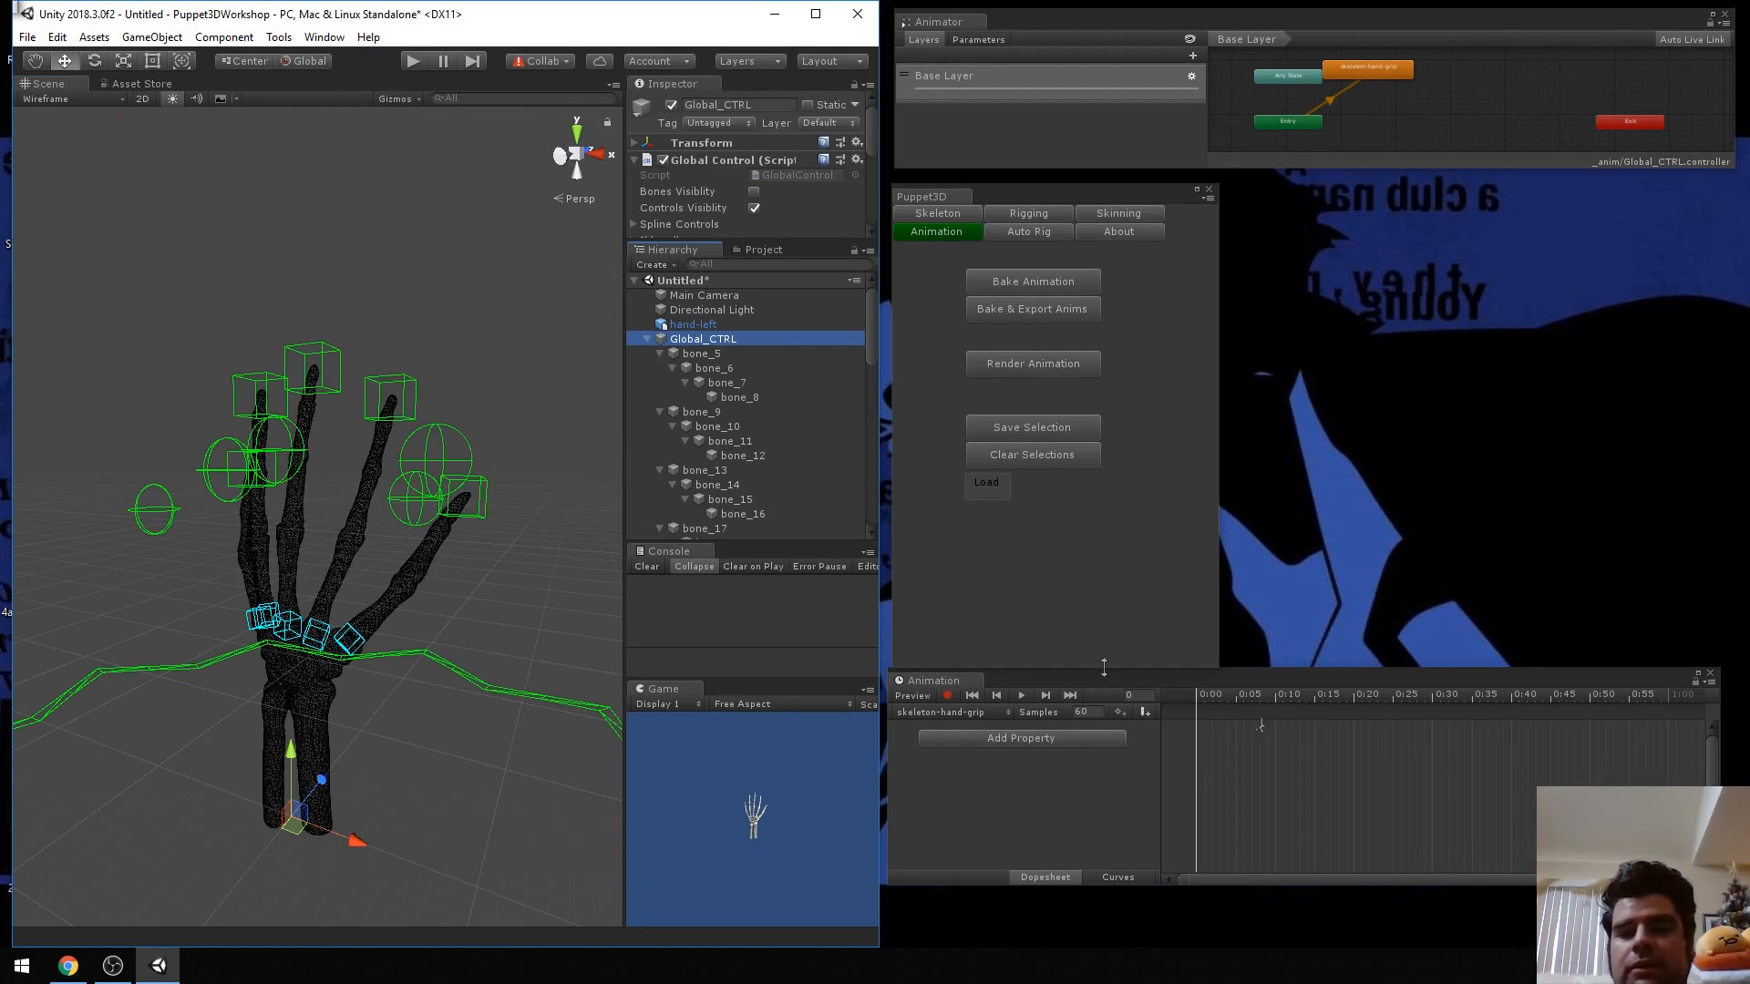
pyautogui.click(1697, 689)
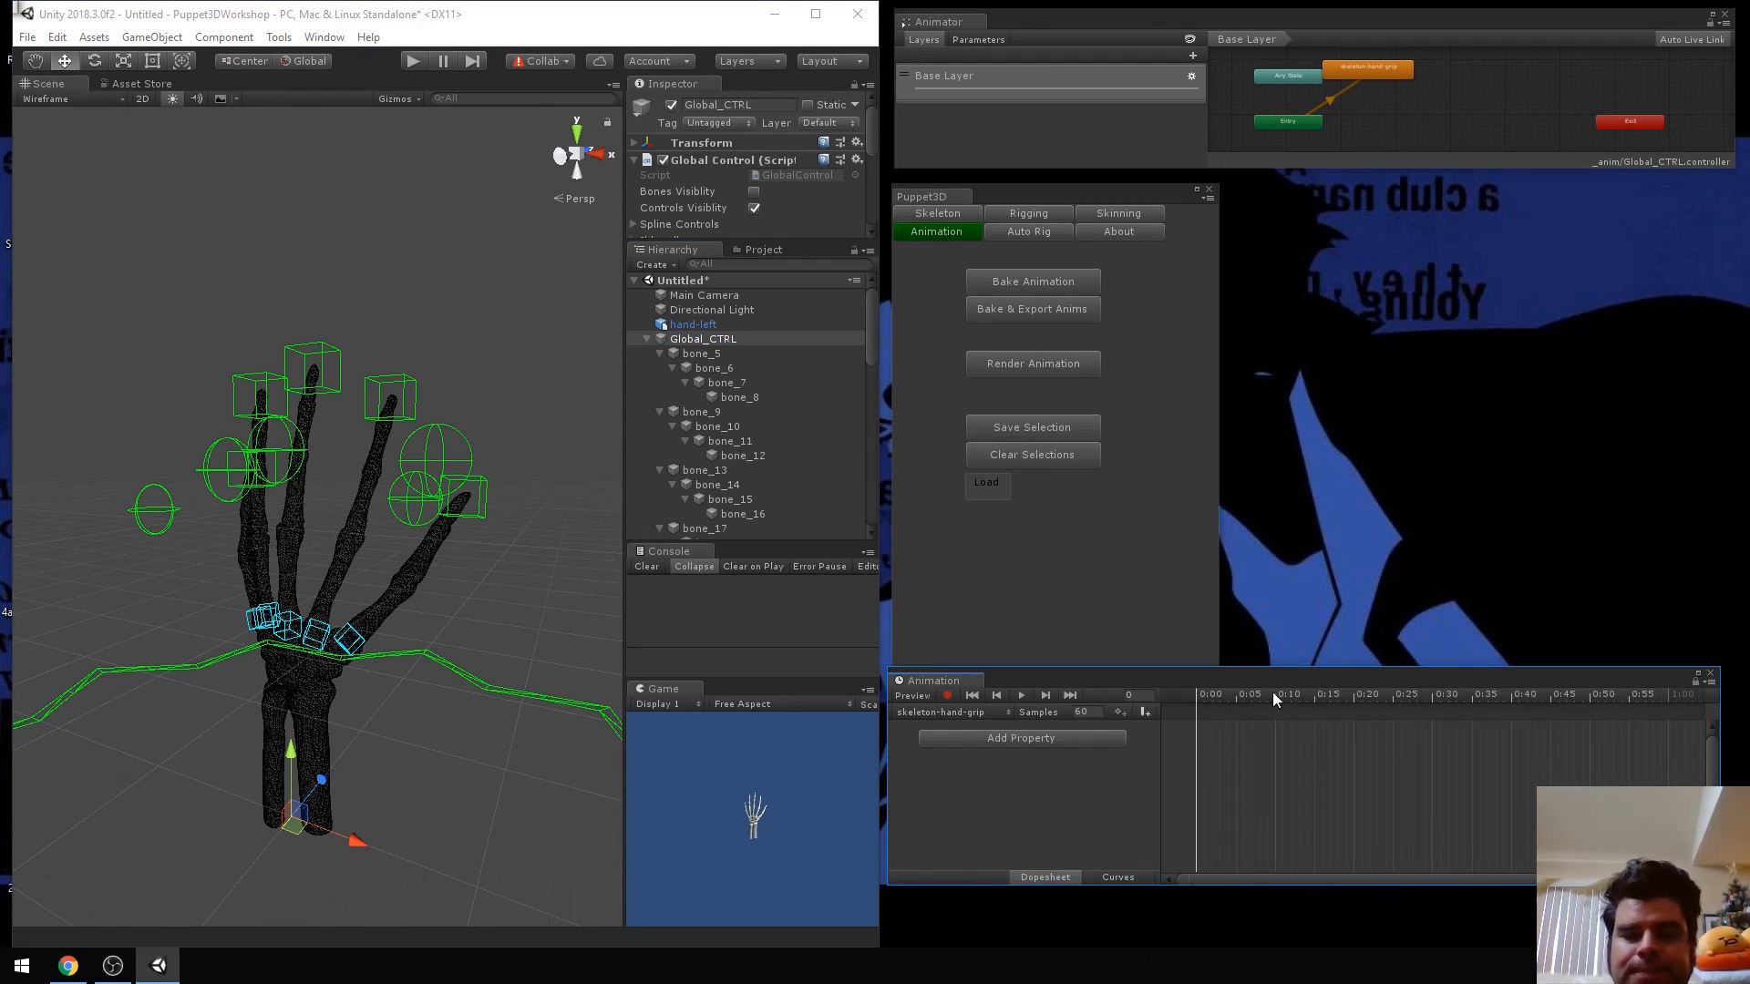
pyautogui.click(969, 712)
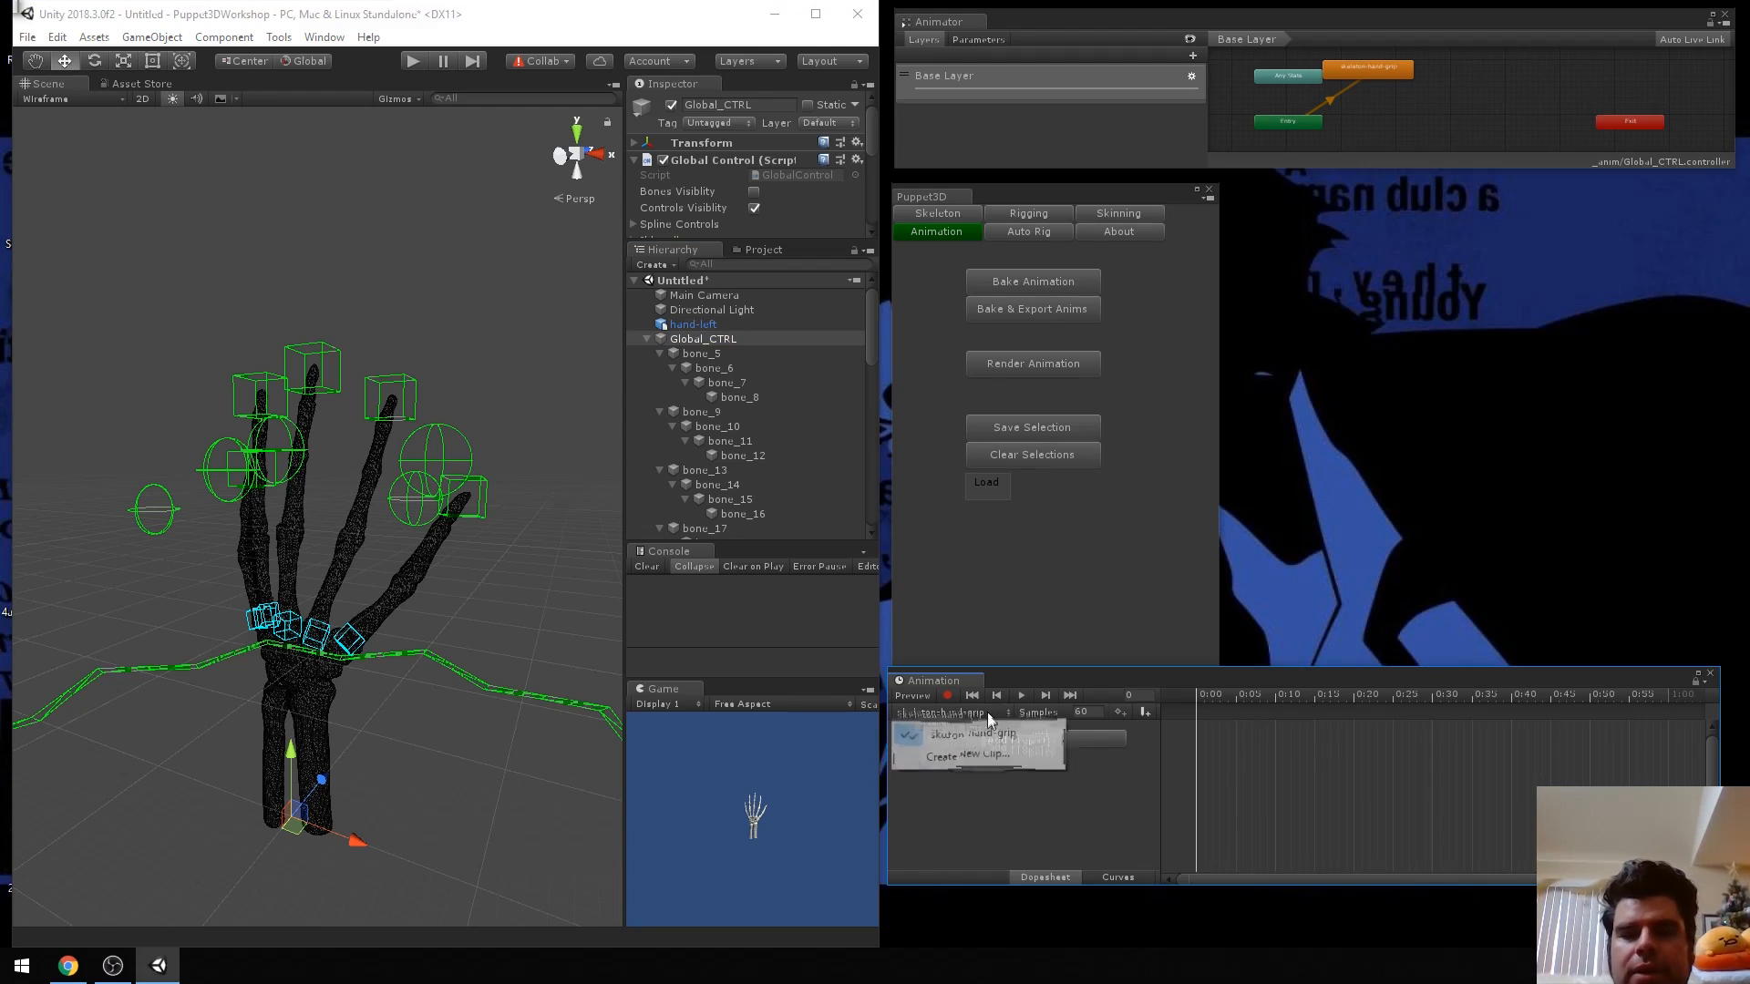
pyautogui.click(960, 725)
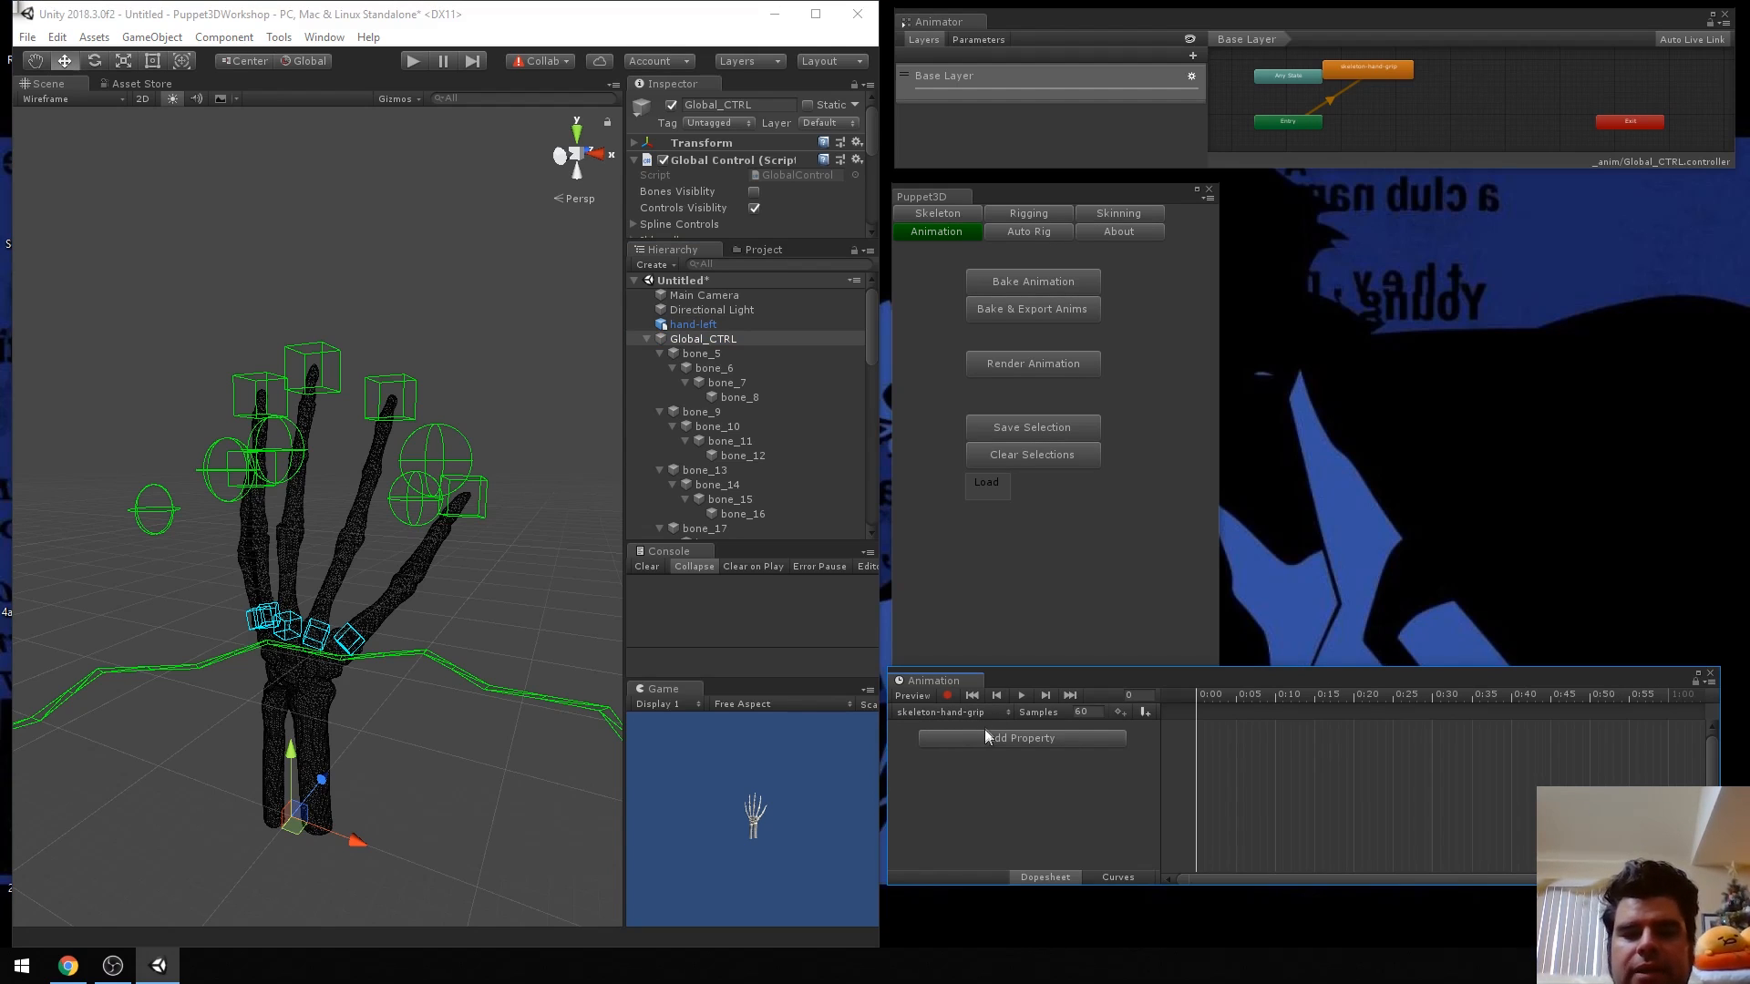
pyautogui.click(948, 695)
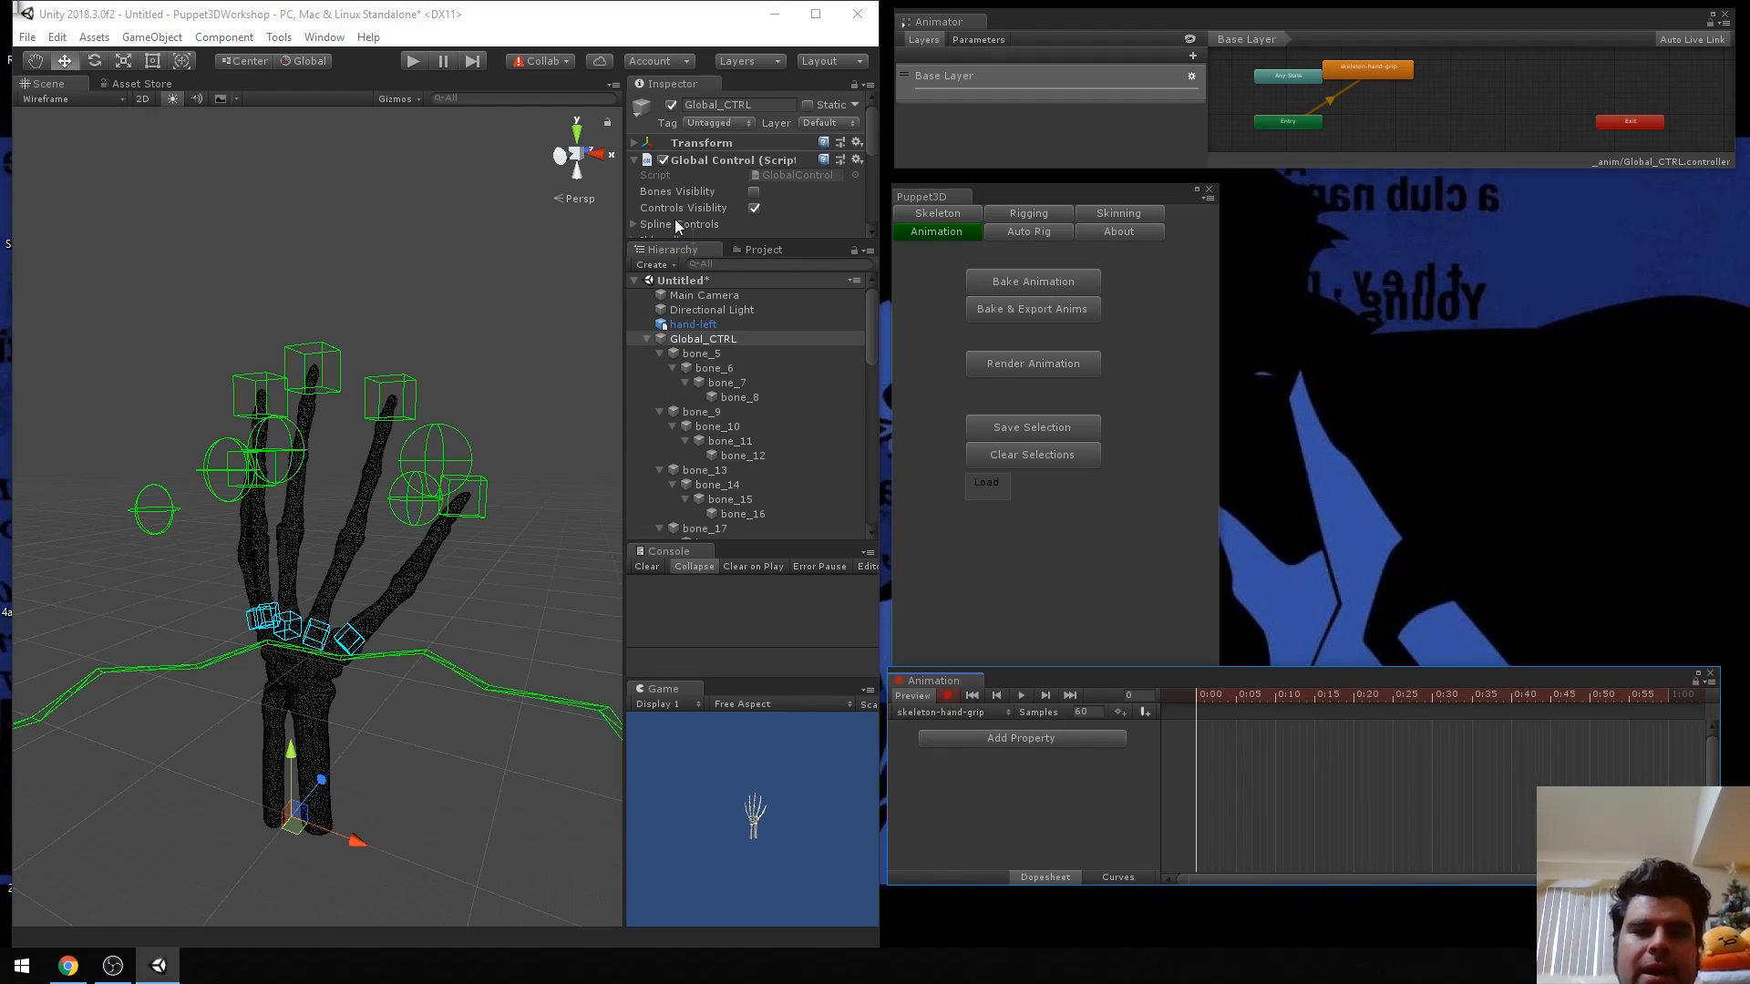
pyautogui.click(634, 143)
pyautogui.rightClick(665, 158)
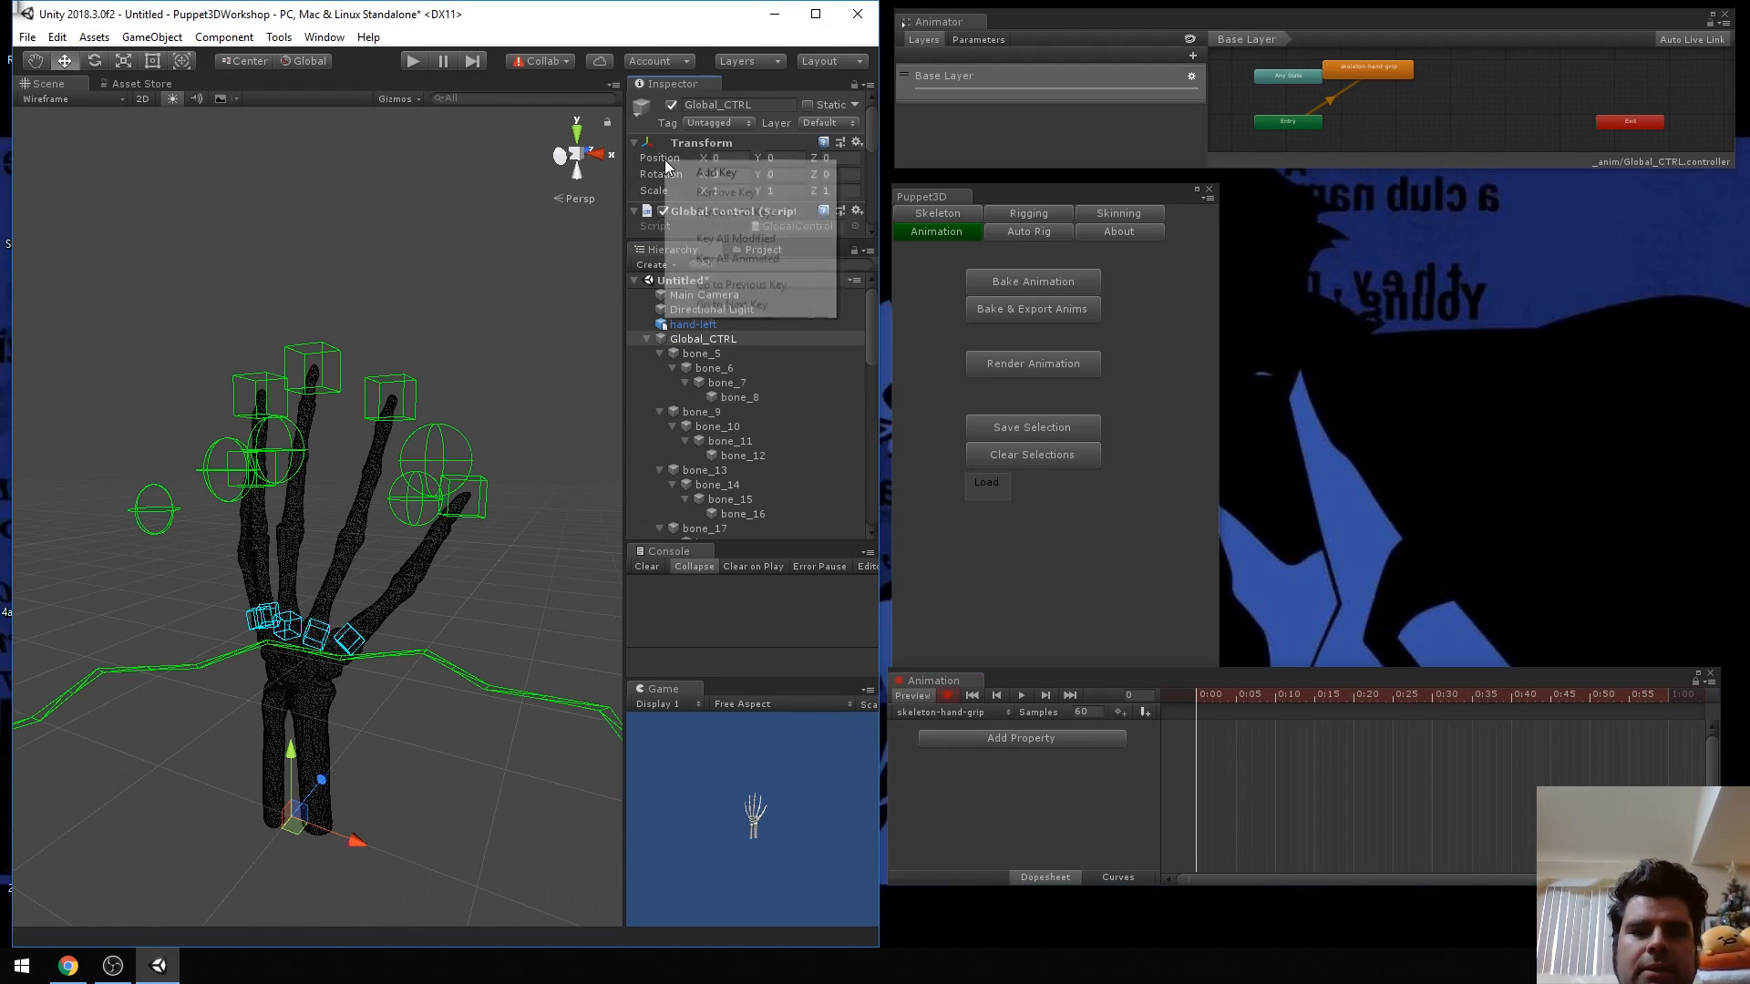
pyautogui.click(675, 172)
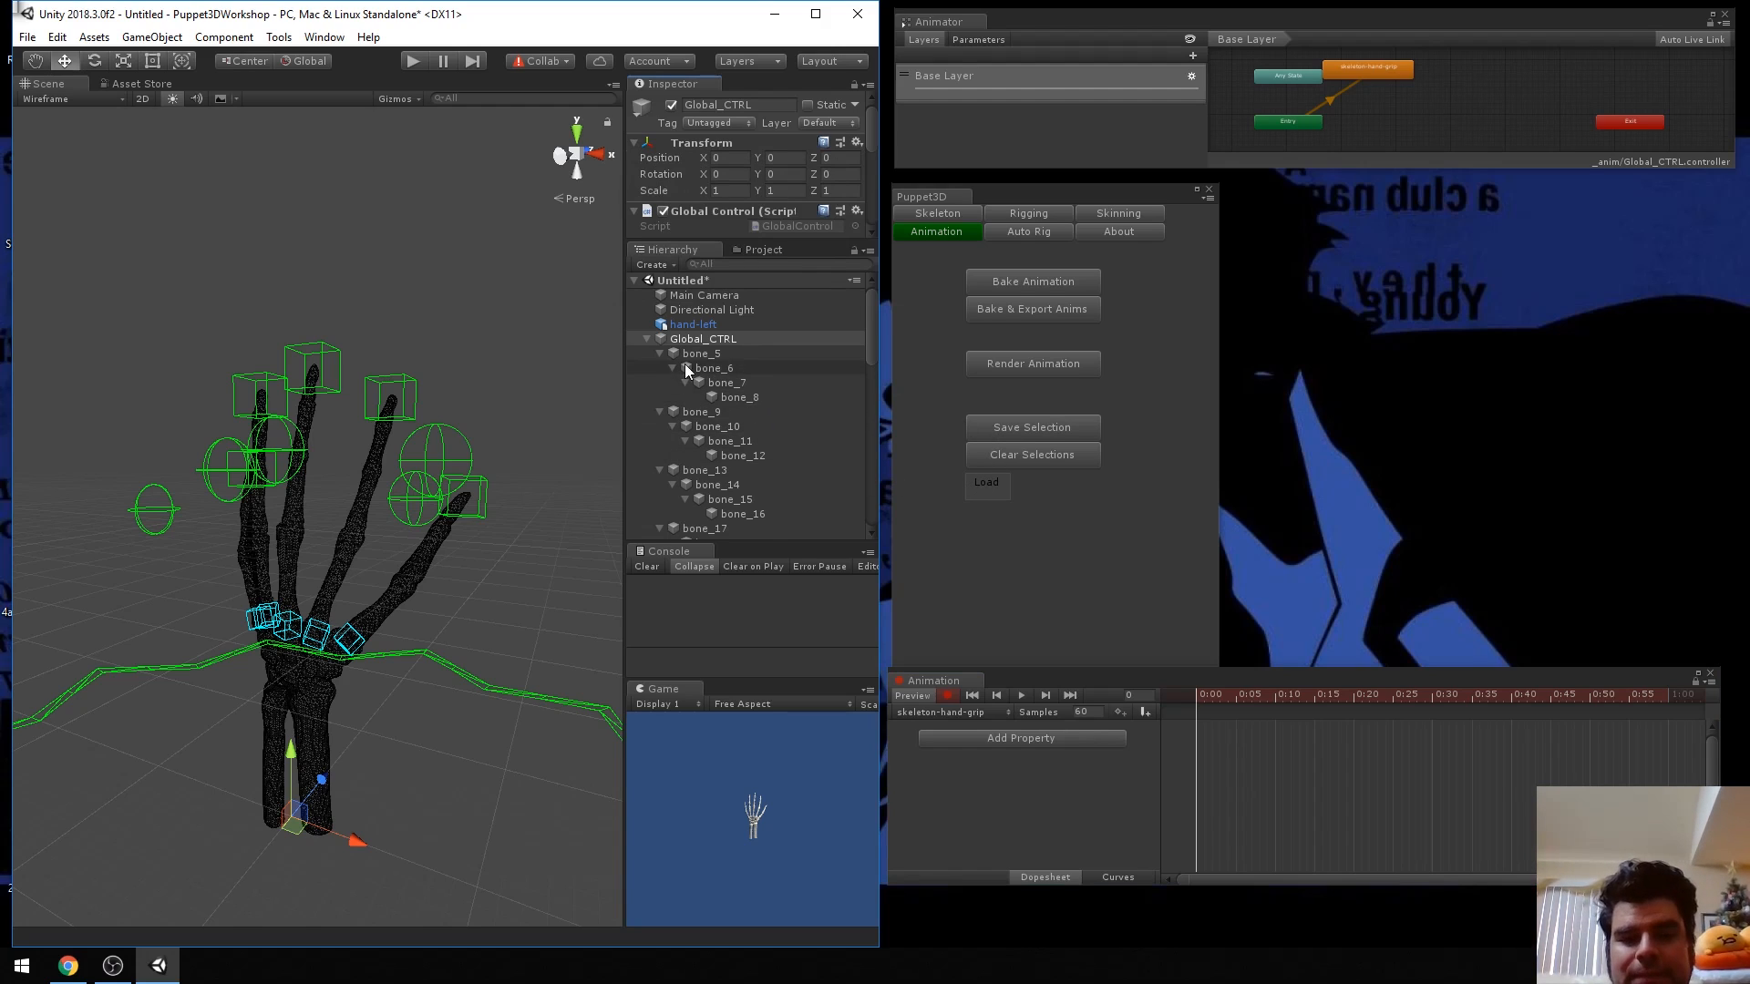
pyautogui.click(988, 484)
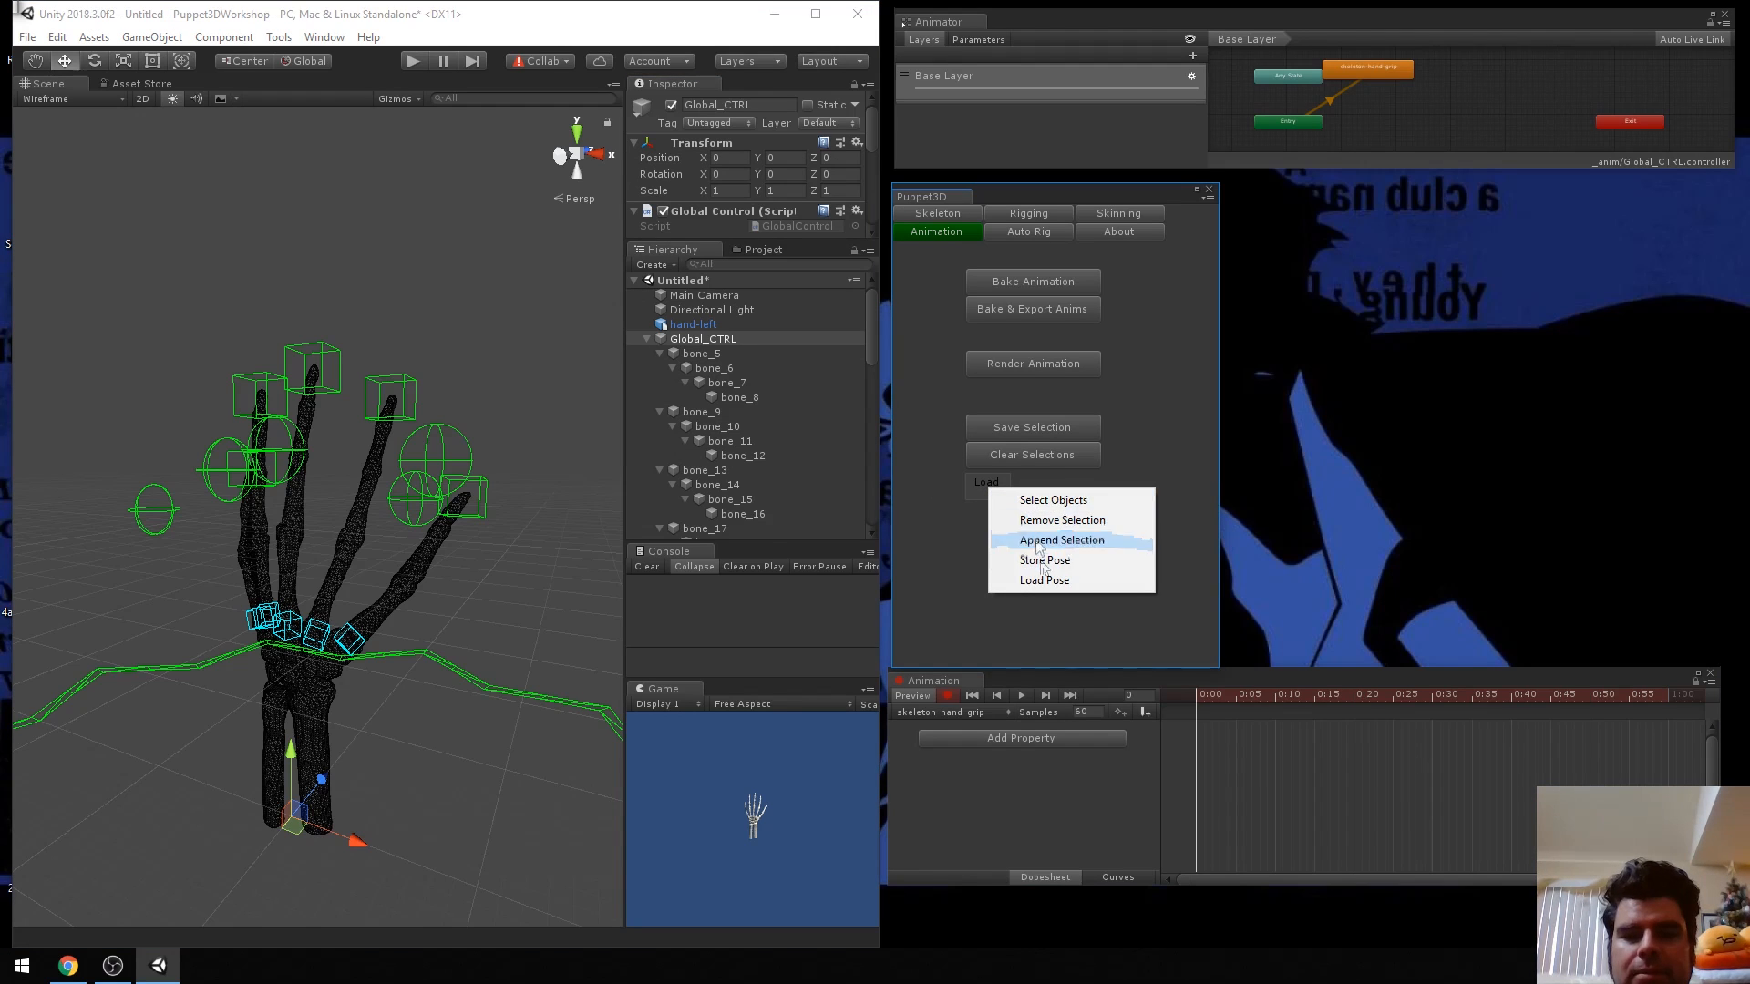
pyautogui.click(954, 522)
# Collapse the bone chains from bone_5 to bone_33 under Global_CTRL in the hierarchy.
pyautogui.click(658, 354)
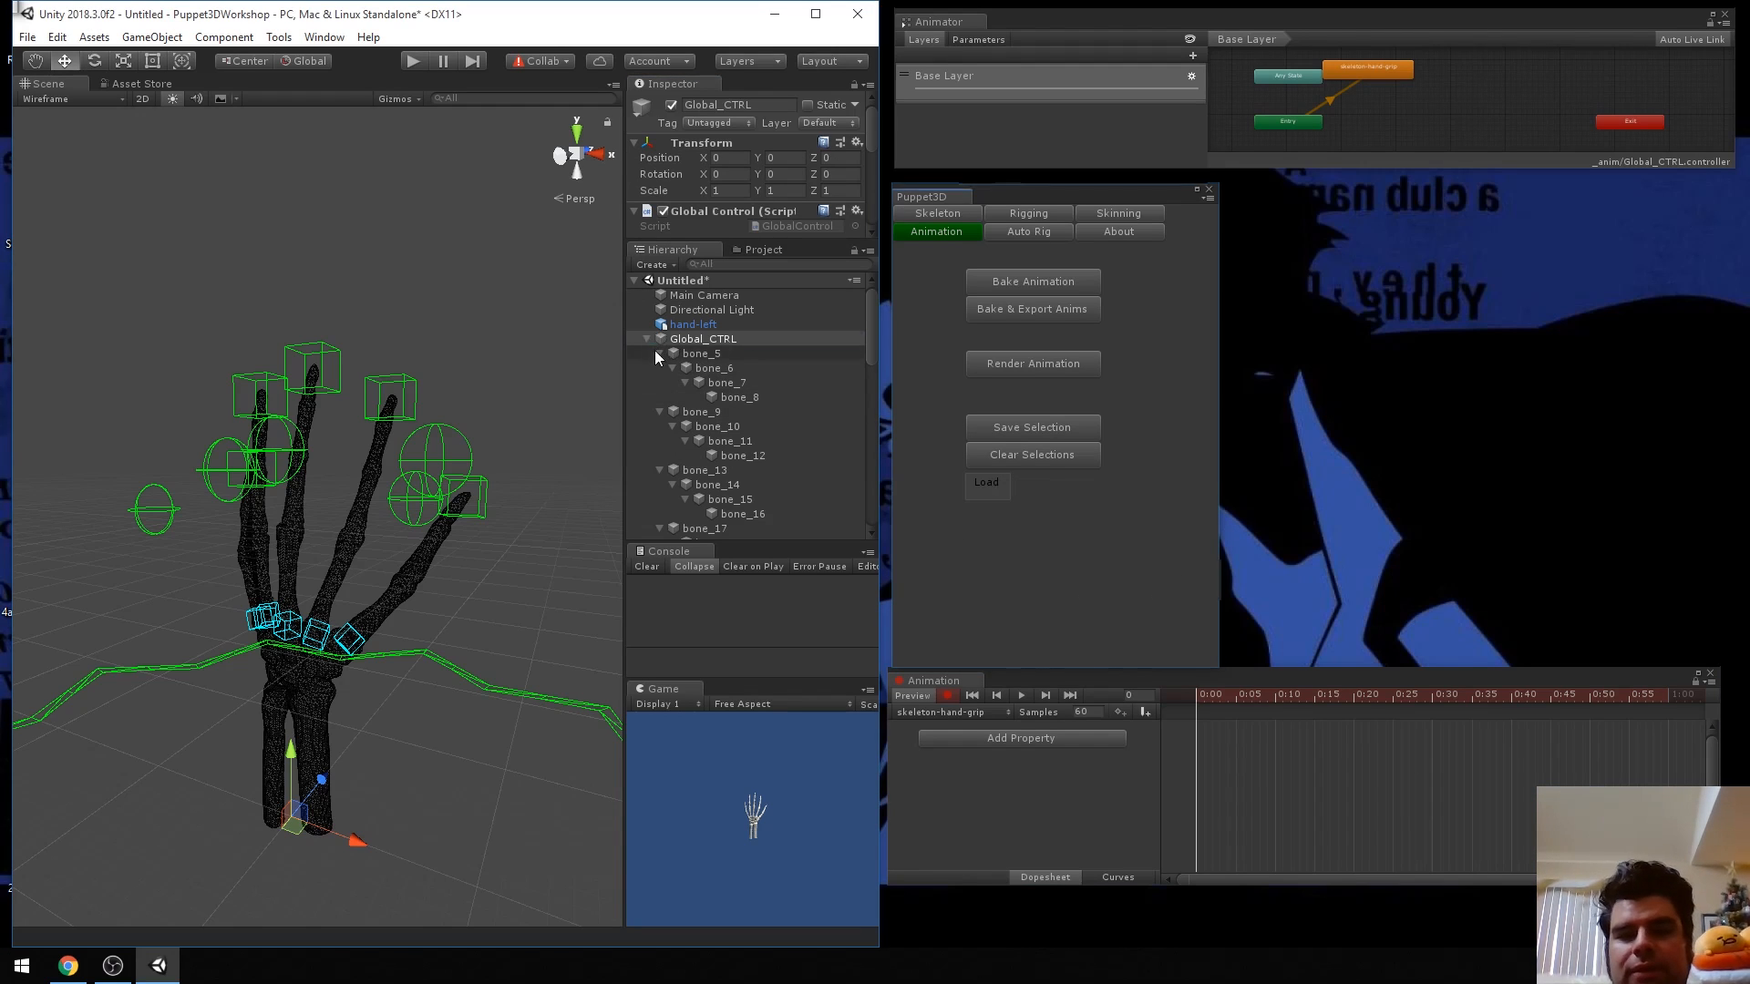
pyautogui.click(658, 367)
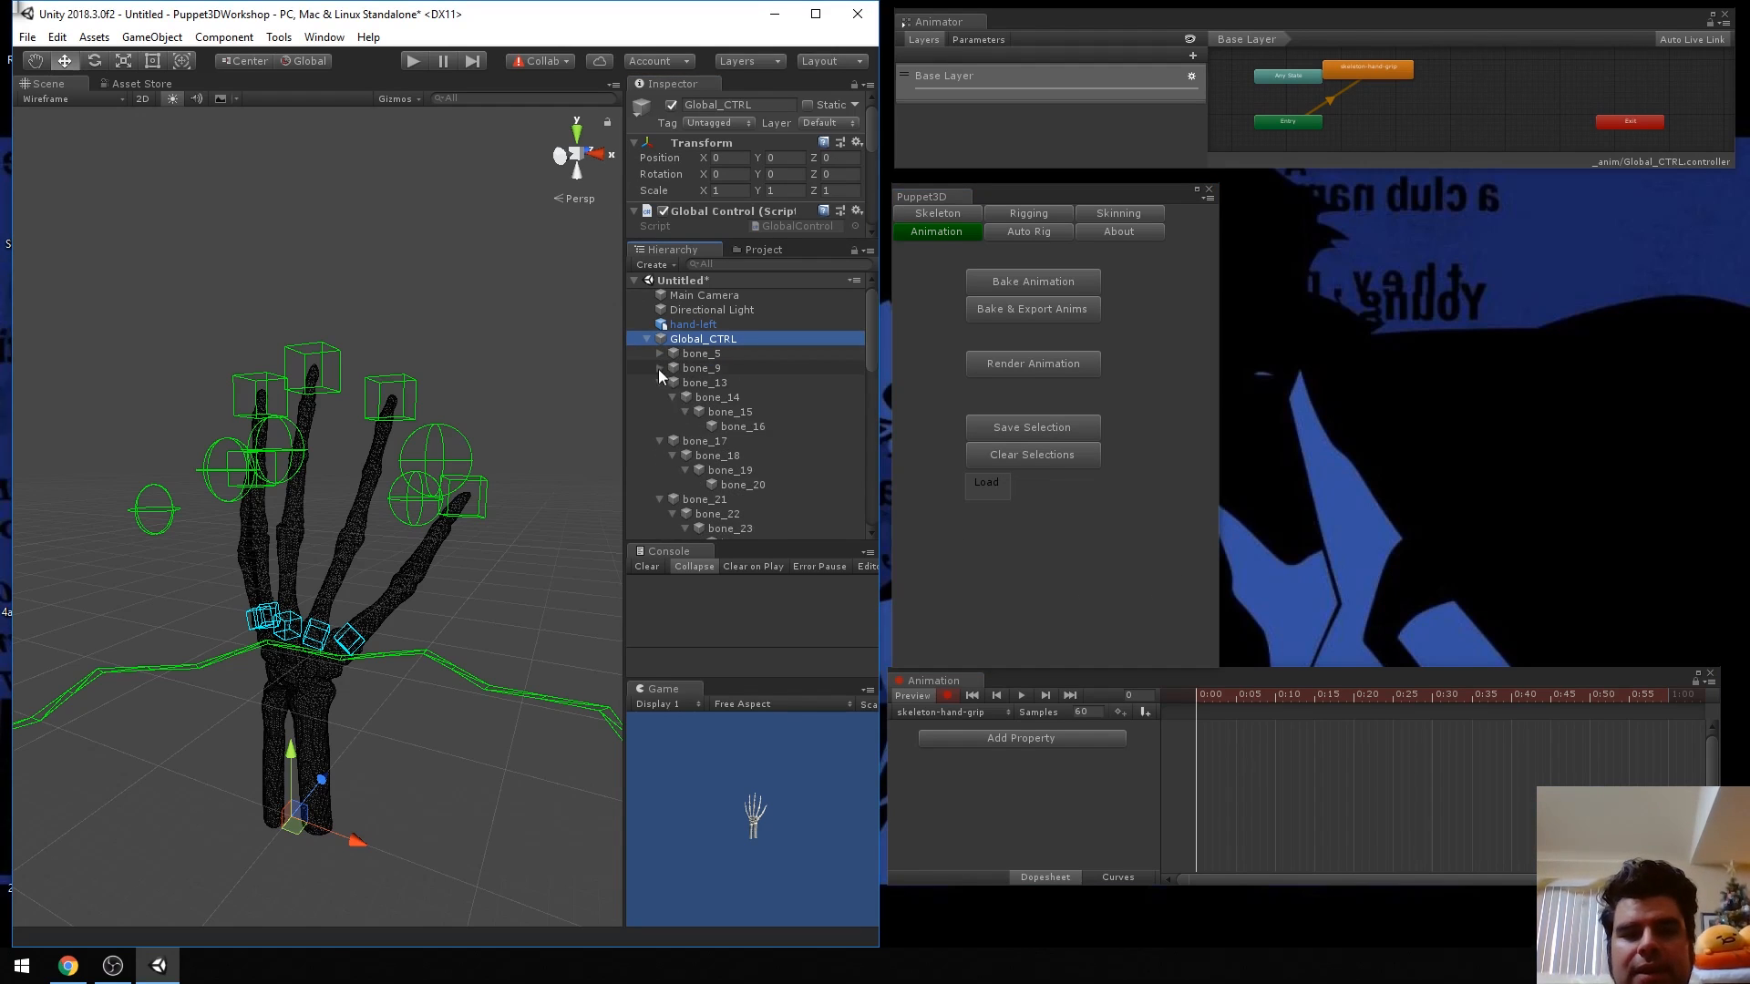
pyautogui.click(659, 382)
pyautogui.click(659, 397)
pyautogui.click(659, 412)
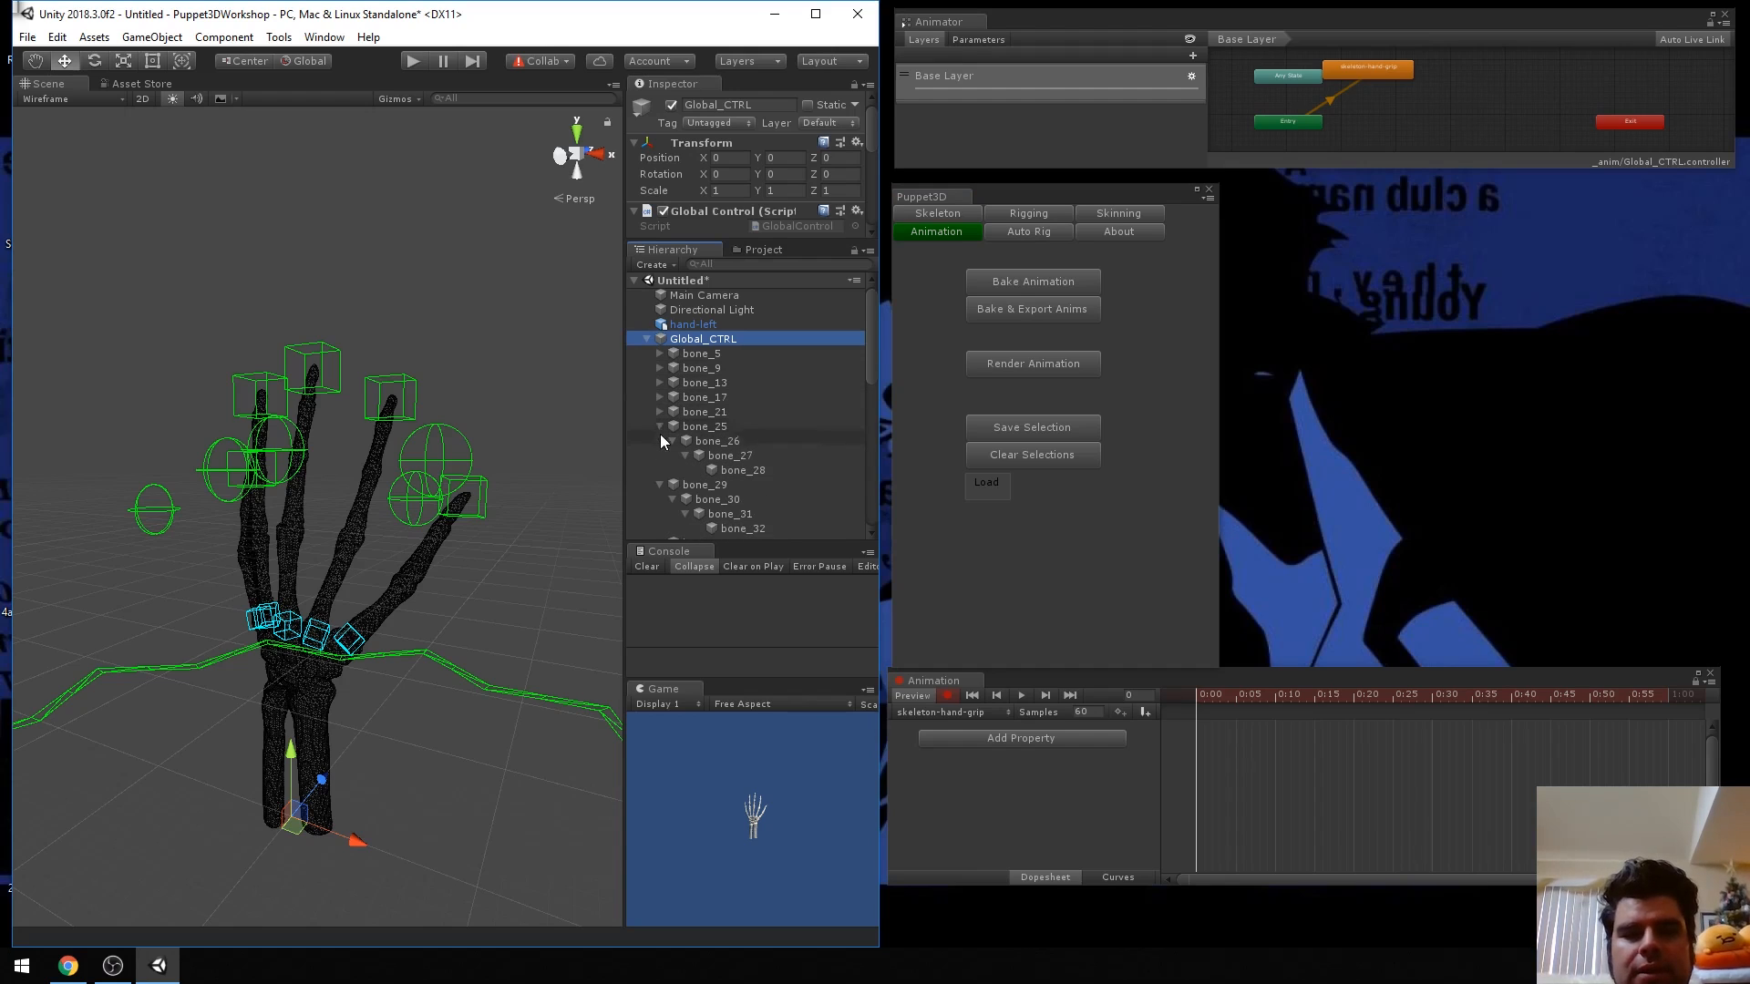
pyautogui.click(659, 427)
pyautogui.click(659, 441)
pyautogui.click(659, 456)
# Collapse the control groups from bone_8_CTRL_GRP to bone_21_CTRL_GRP in the hierarchy.
pyautogui.click(659, 471)
pyautogui.scroll(-3, 710, 474)
pyautogui.click(664, 429)
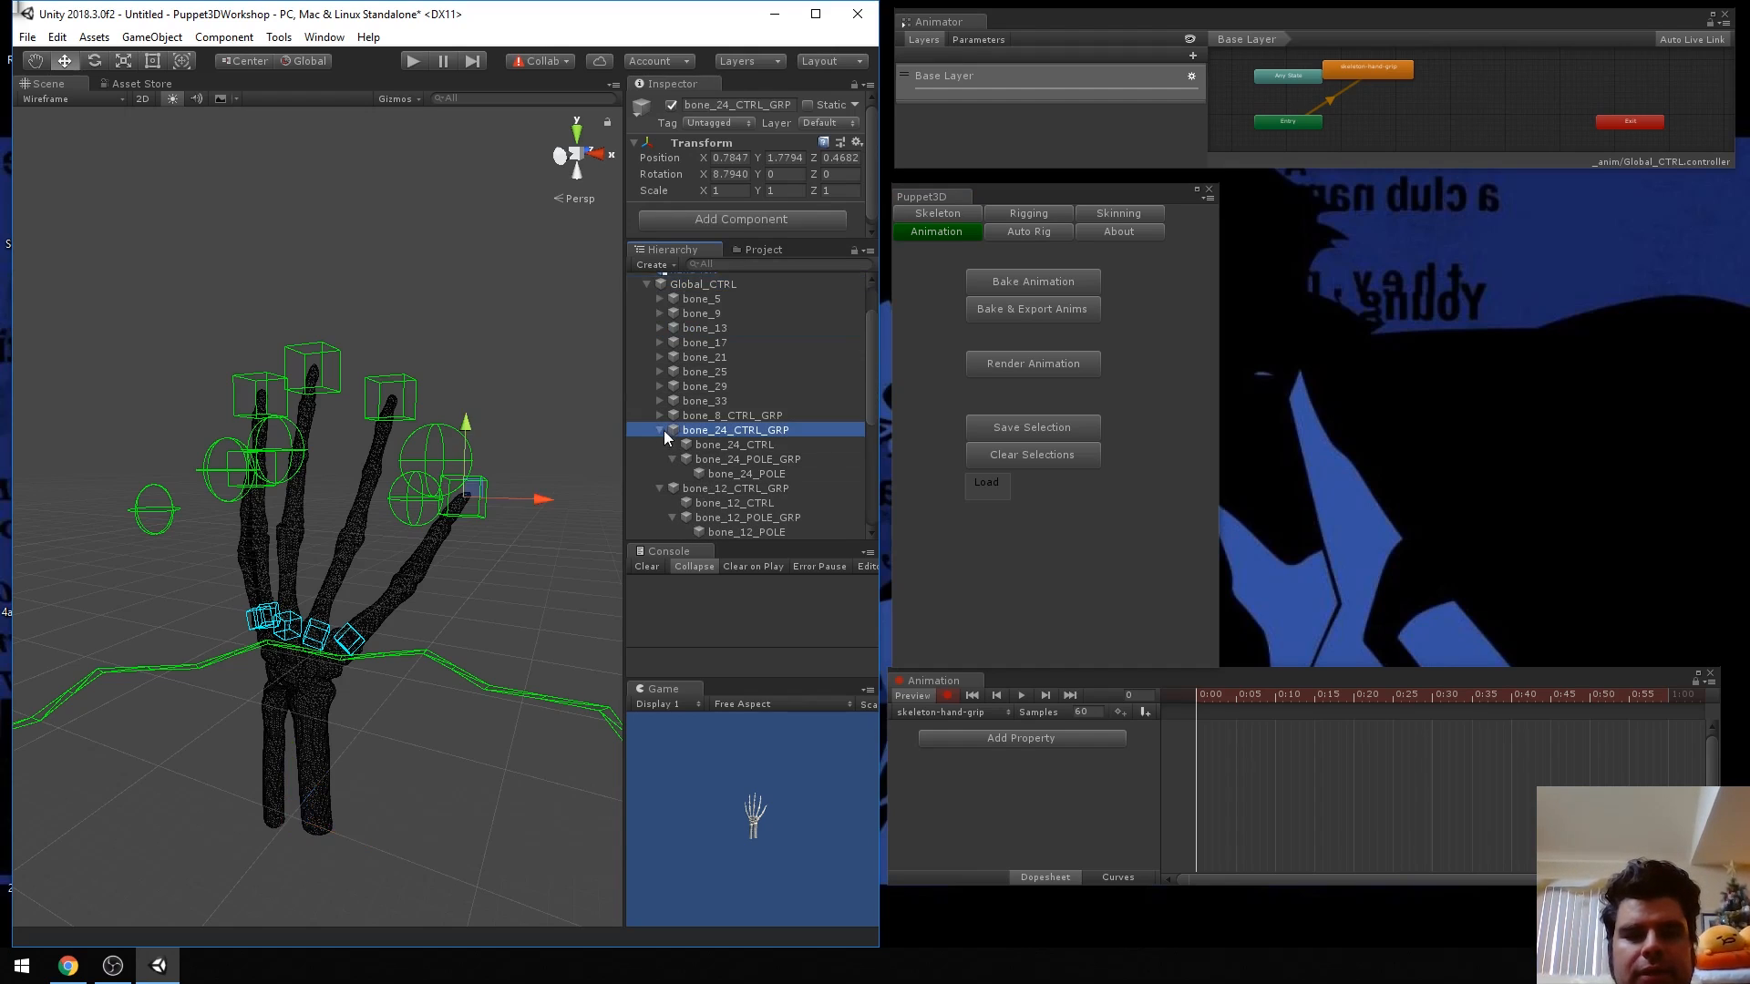
pyautogui.click(659, 430)
pyautogui.click(658, 445)
pyautogui.click(659, 458)
pyautogui.click(659, 473)
pyautogui.click(660, 489)
pyautogui.click(660, 503)
pyautogui.click(660, 516)
pyautogui.scroll(-1, 675, 506)
pyautogui.click(659, 489)
pyautogui.click(659, 518)
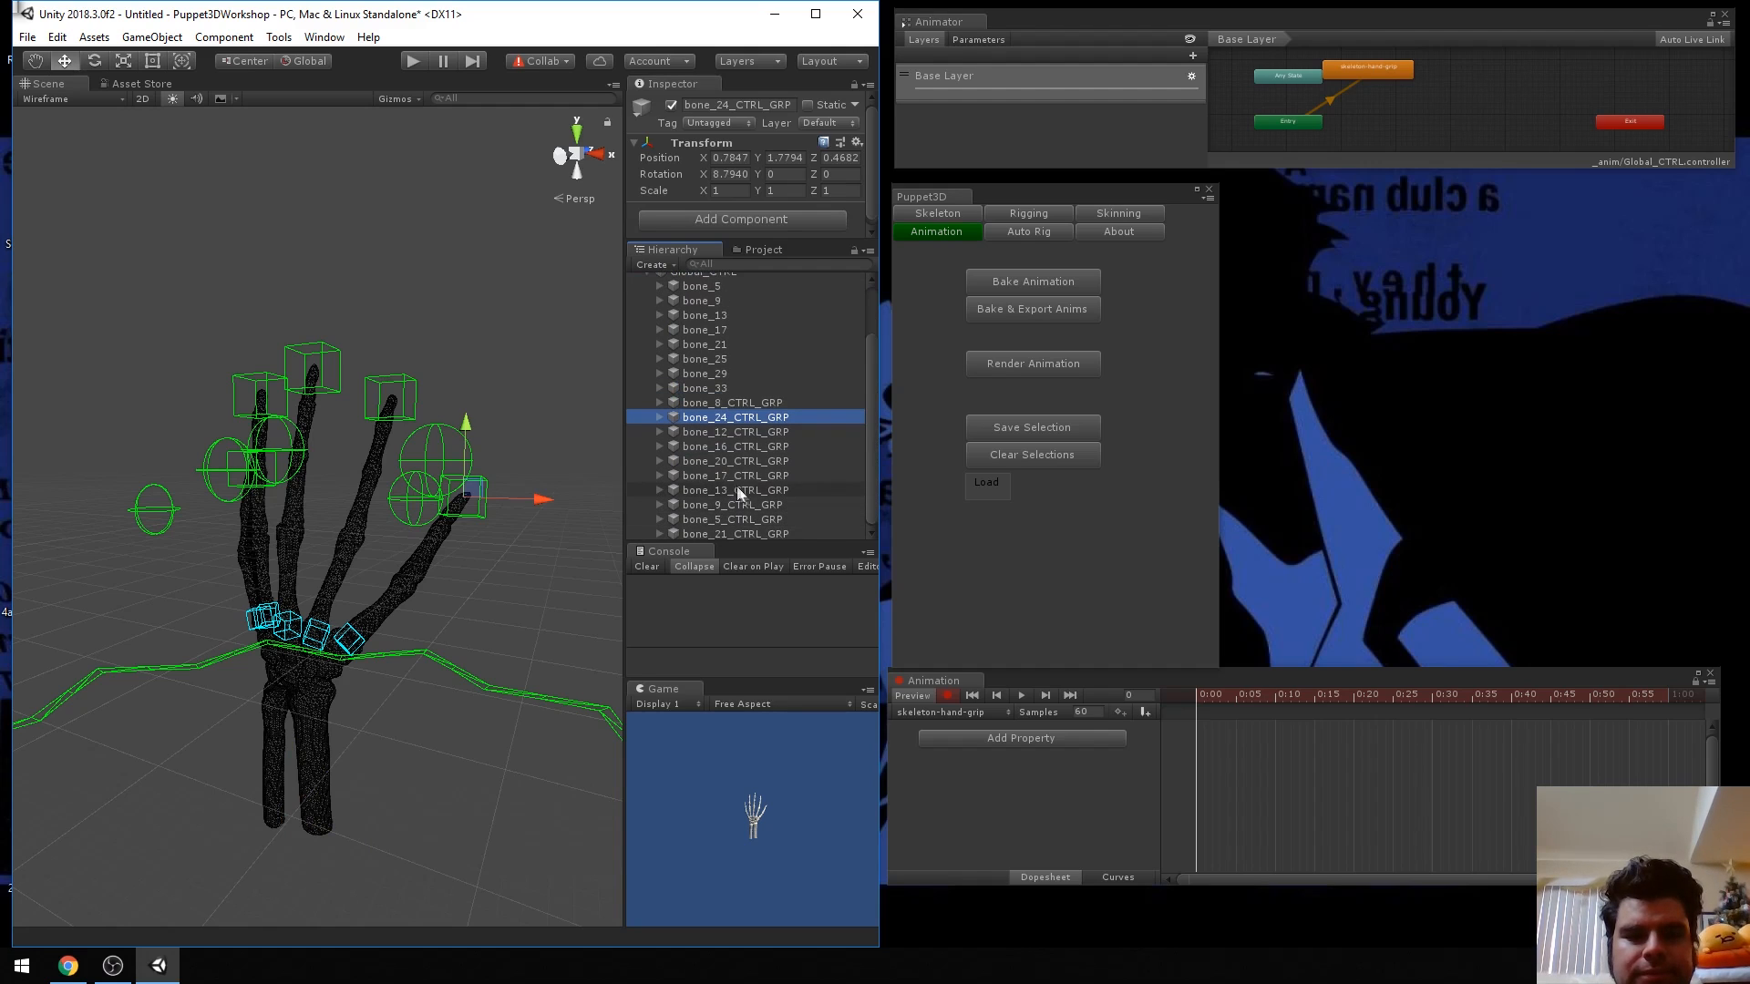
# Select all control groups from bone_8_CTRL_GRP to bone_21_CTRL_GRP and add bone_8_CTRL, bone_8_POLE_GRP and bone_8_POLE to the selection.
pyautogui.click(728, 404)
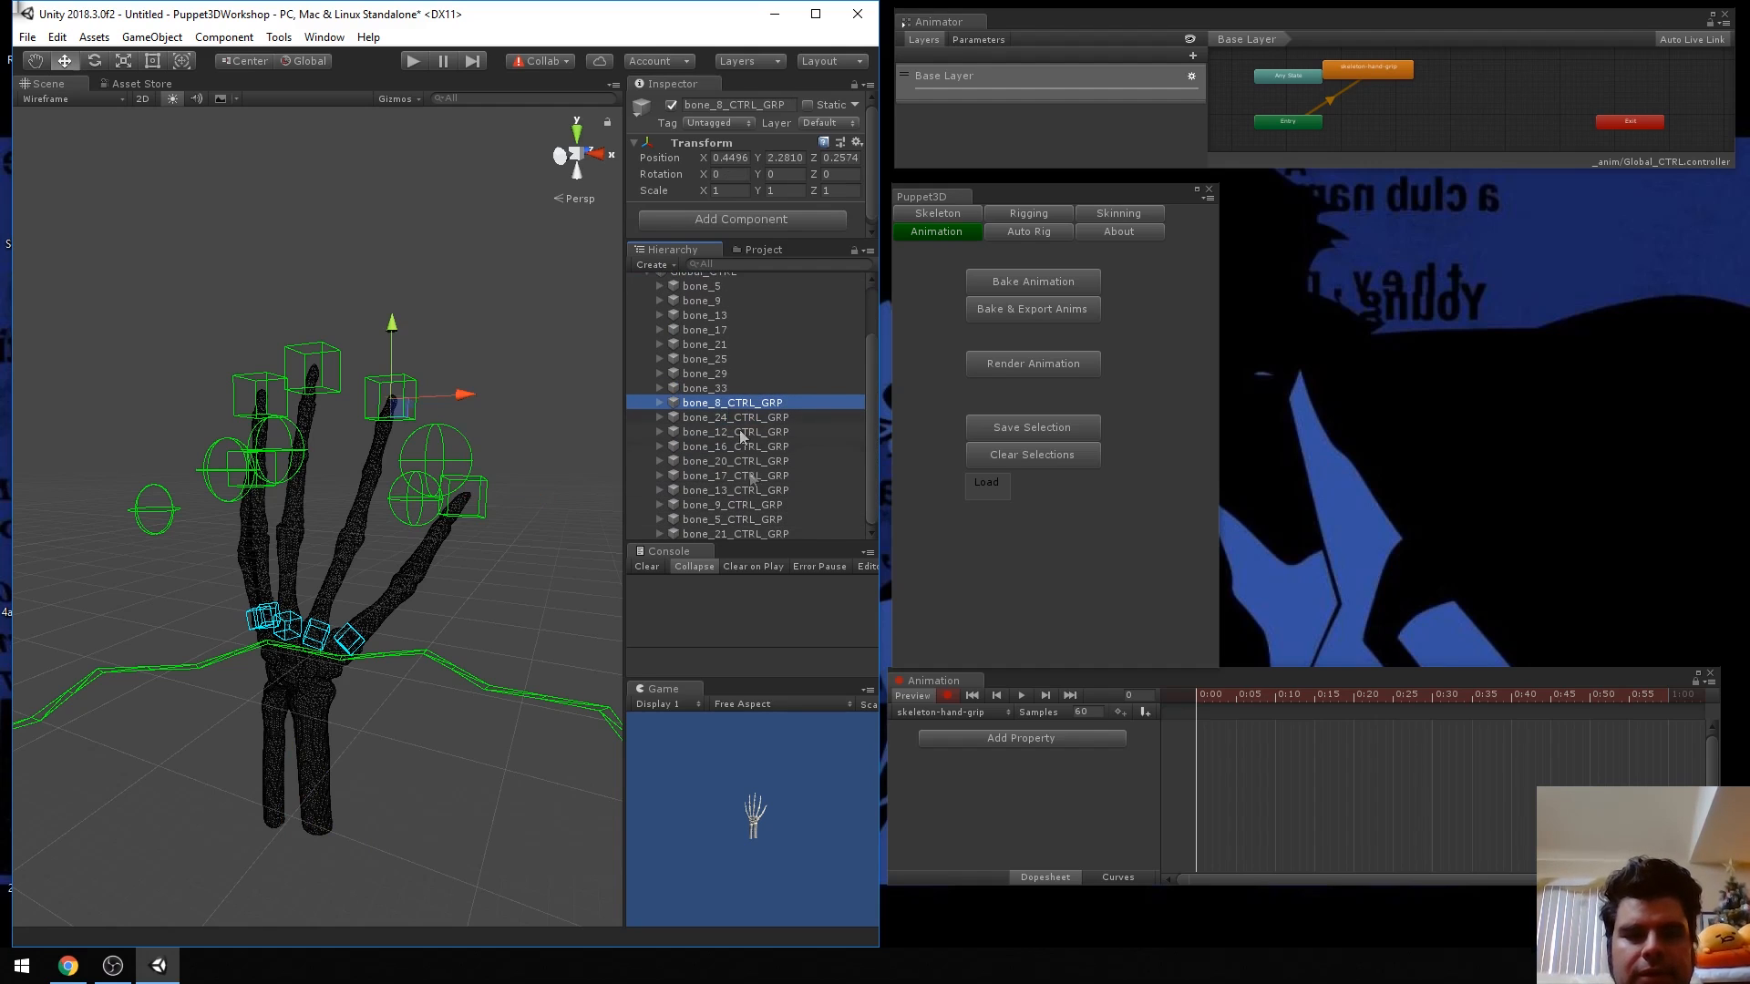
pyautogui.keyDown('shift'); pyautogui.click(741, 534); pyautogui.keyUp('shift')
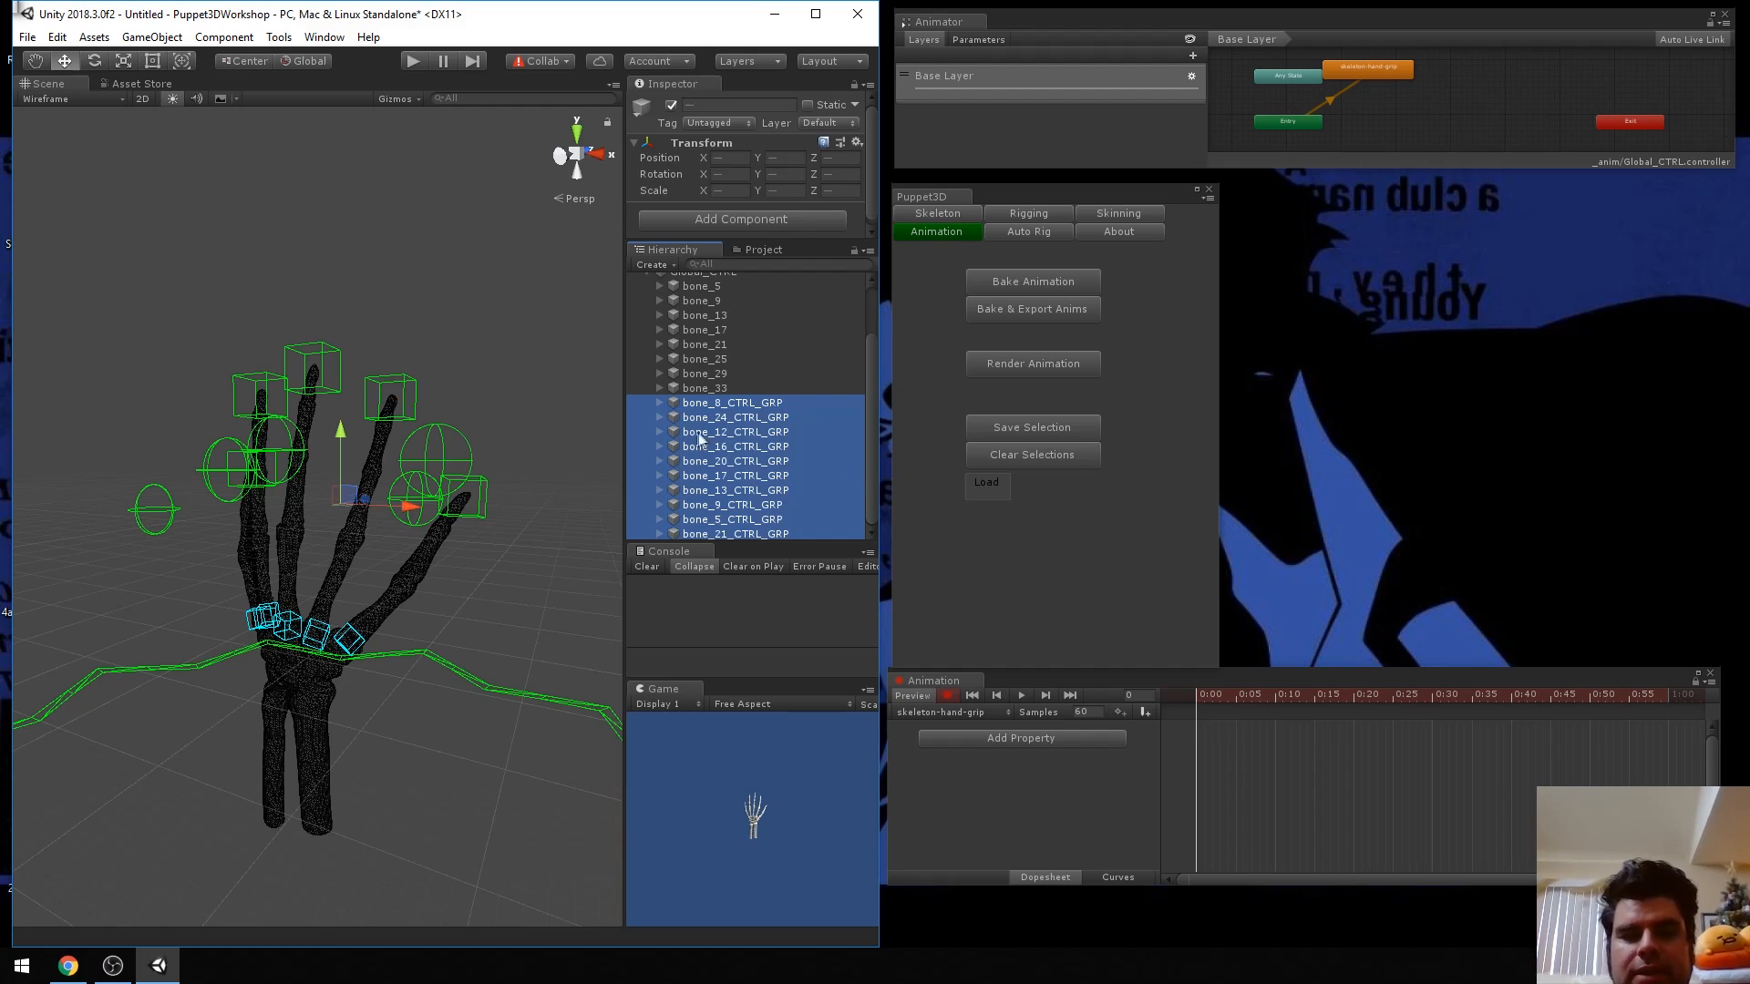
pyautogui.click(659, 402)
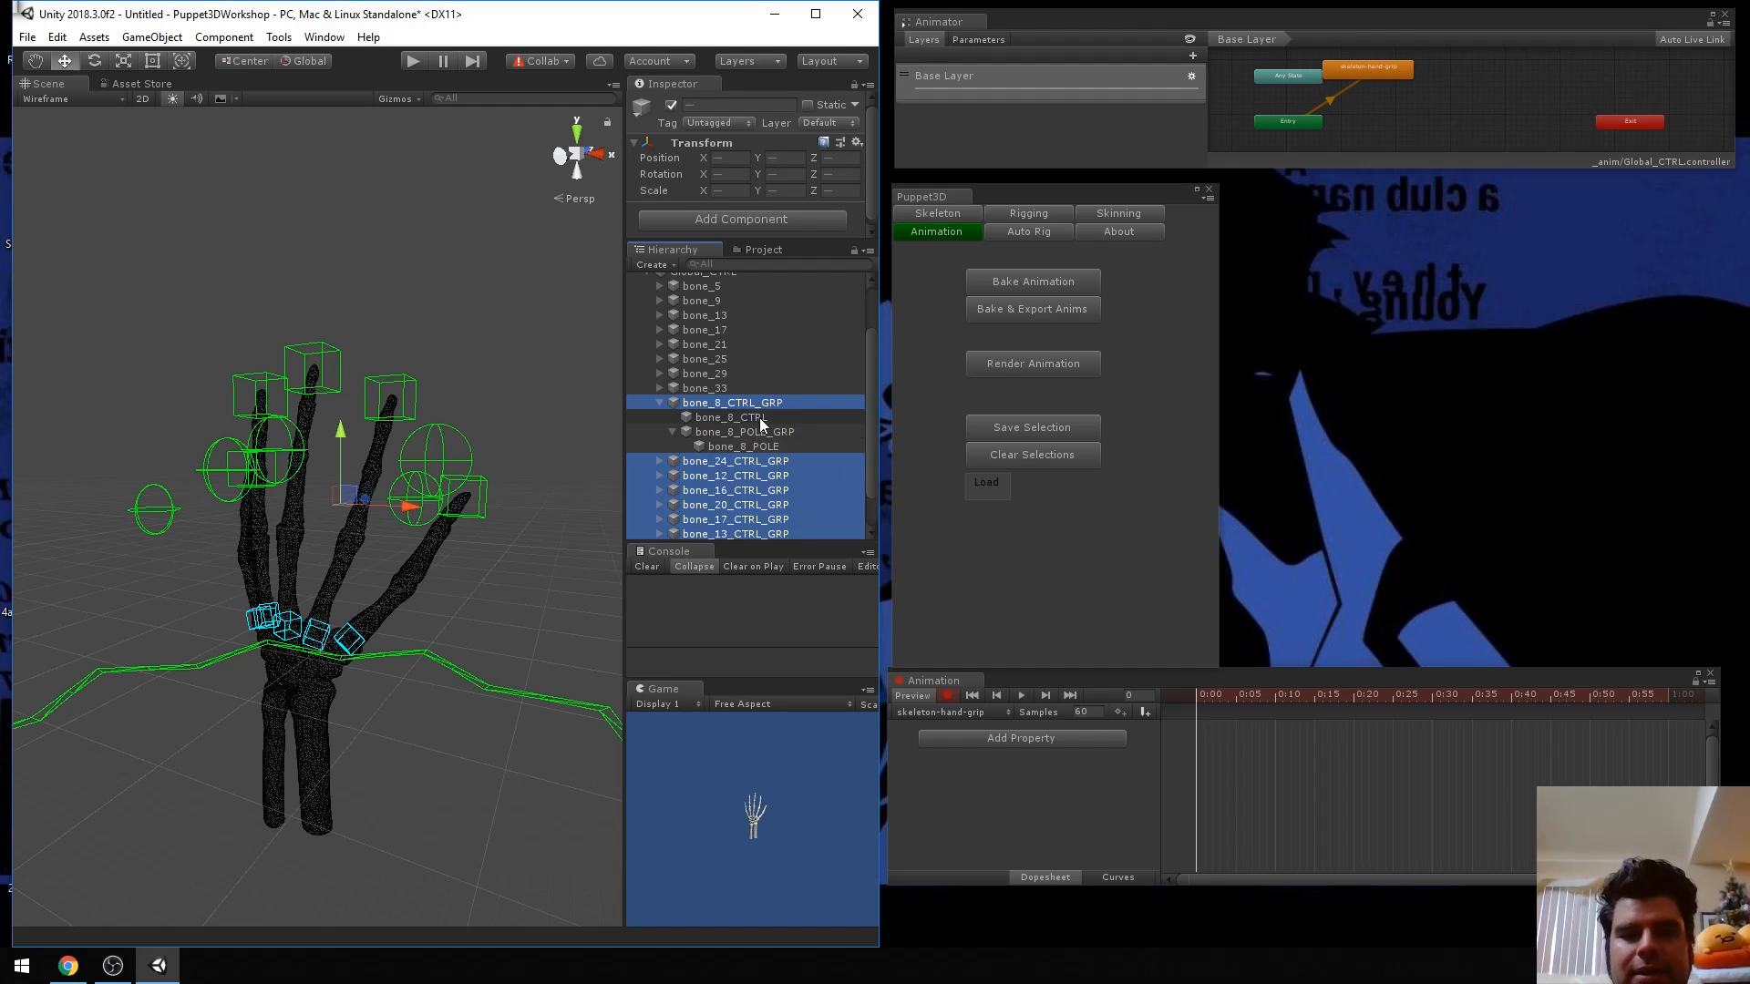
pyautogui.keyDown('ctrl'); pyautogui.click(759, 417); pyautogui.keyUp('ctrl')
pyautogui.keyDown('ctrl'); pyautogui.click(752, 432); pyautogui.keyUp('ctrl')
pyautogui.keyDown('ctrl'); pyautogui.click(743, 447); pyautogui.keyUp('ctrl')
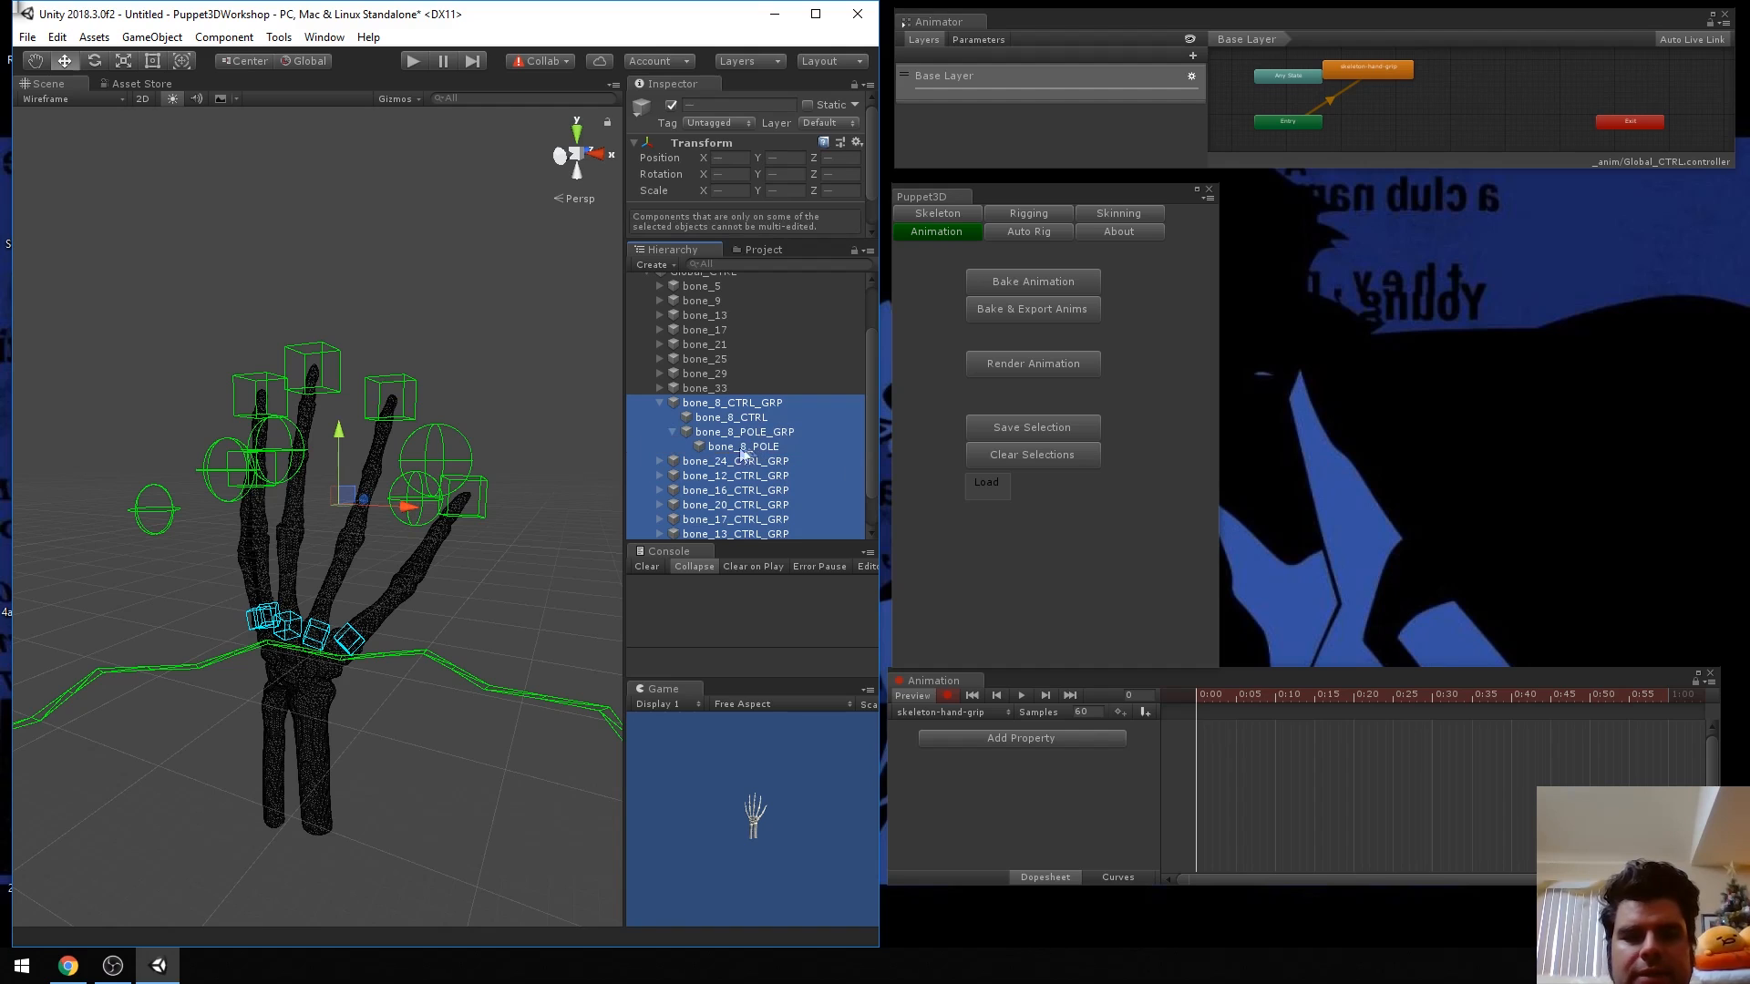
# Expand bone_24_CTRL_GRP and add bone_24_CTRL, bone_24_POLE_GRP and bone_24_POLE to the selection.
pyautogui.click(660, 461)
pyautogui.keyDown('ctrl'); pyautogui.click(728, 476); pyautogui.keyUp('ctrl')
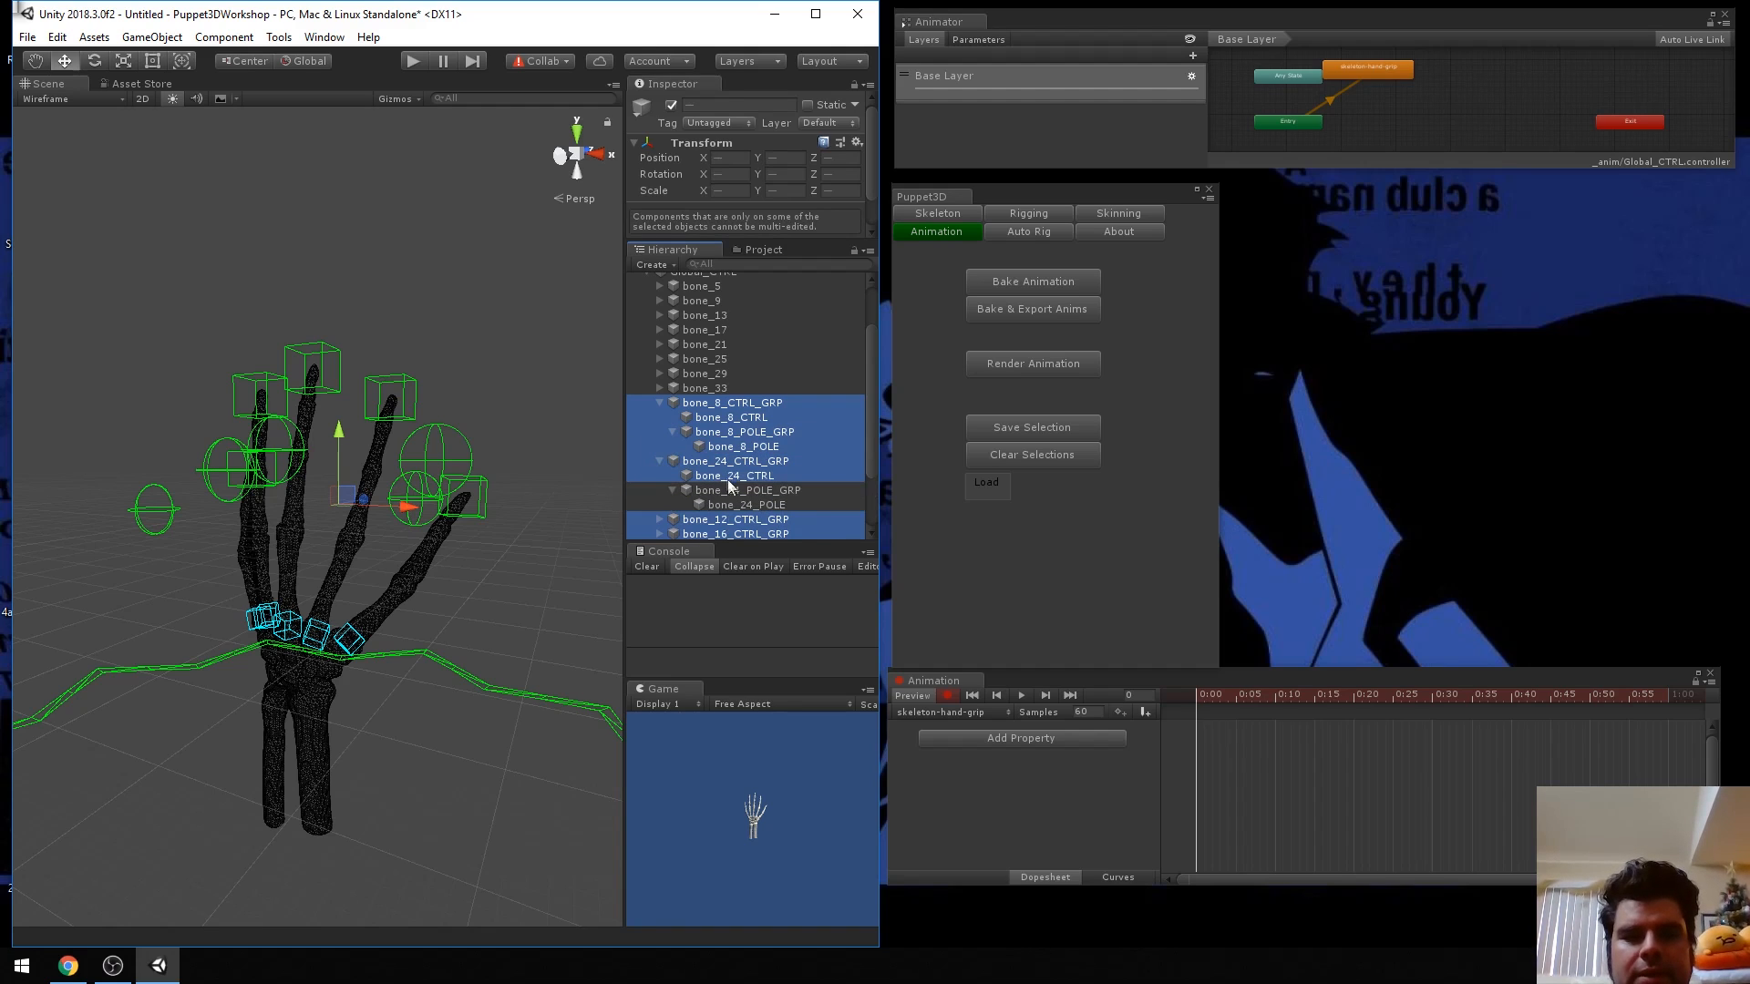
pyautogui.keyDown('ctrl'); pyautogui.click(735, 490); pyautogui.keyUp('ctrl')
pyautogui.keyDown('ctrl'); pyautogui.click(740, 505); pyautogui.keyUp('ctrl')
# Expand bone_12_CTRL_GRP and add bone_12_CTRL, bone_12_POLE_GRP and bone_12_POLE to the selection.
pyautogui.scroll(-3, 757, 467)
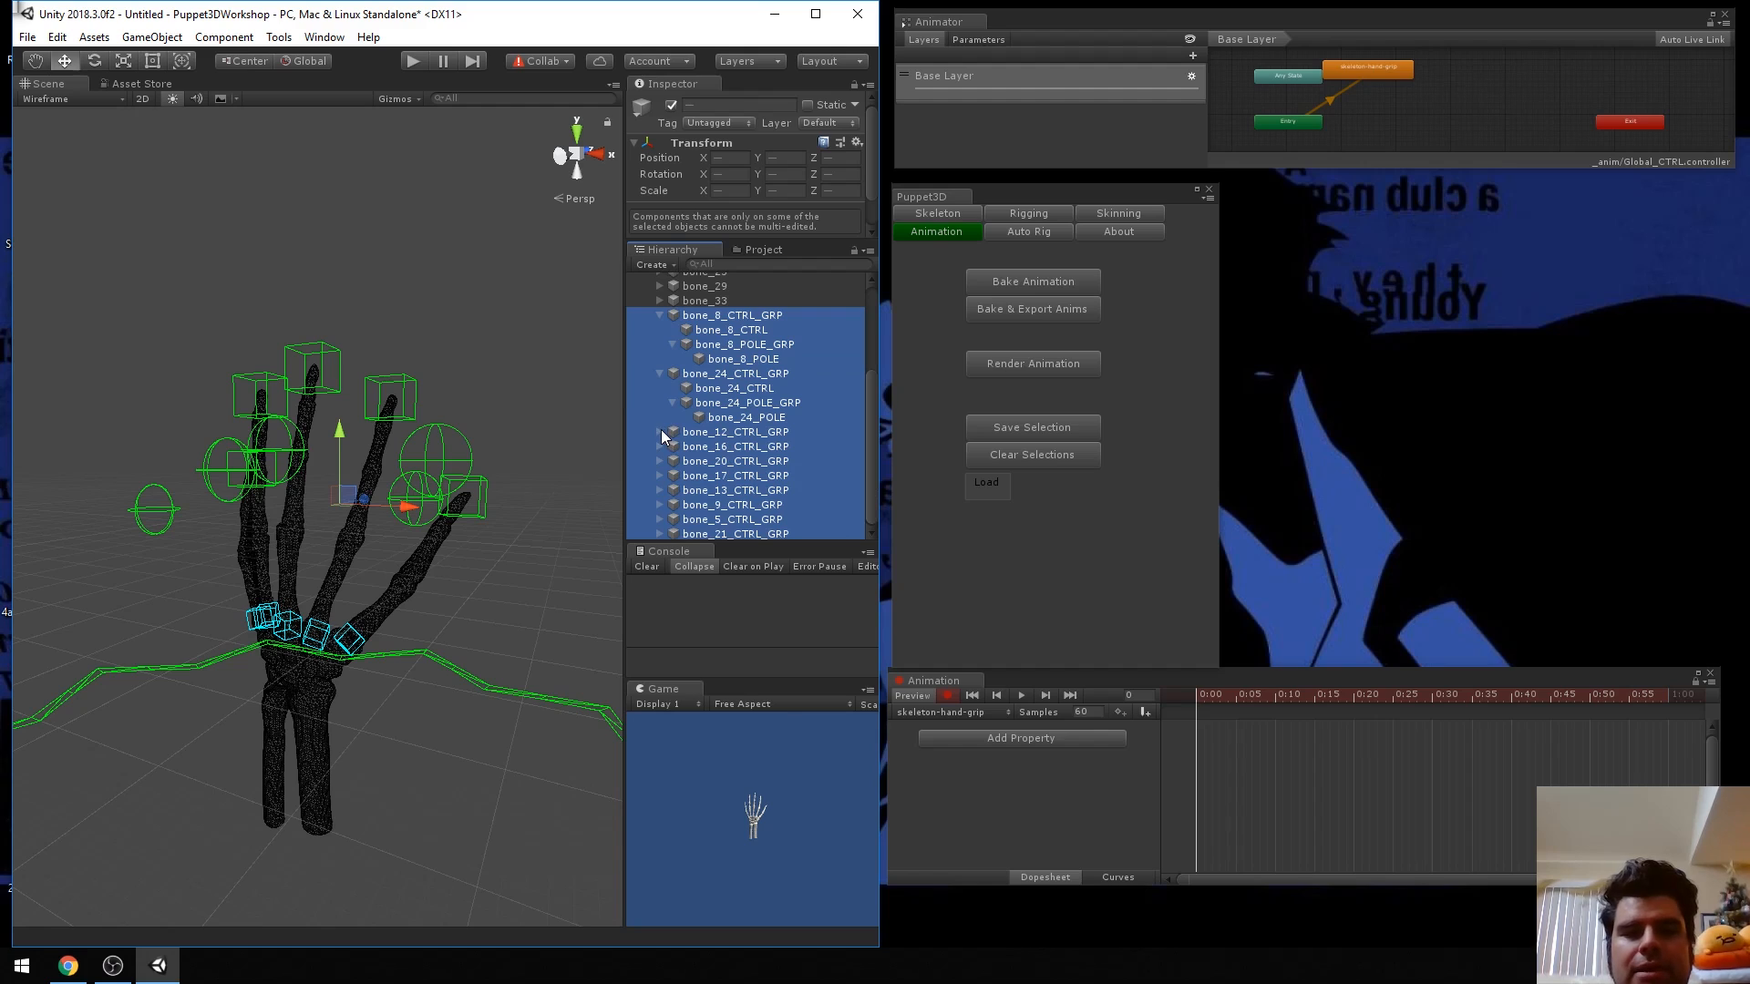
pyautogui.click(660, 434)
pyautogui.keyDown('ctrl'); pyautogui.click(733, 447); pyautogui.keyUp('ctrl')
pyautogui.keyDown('ctrl'); pyautogui.click(722, 463); pyautogui.keyUp('ctrl')
pyautogui.keyDown('ctrl'); pyautogui.click(726, 476); pyautogui.keyUp('ctrl')
pyautogui.scroll(-2, 675, 468)
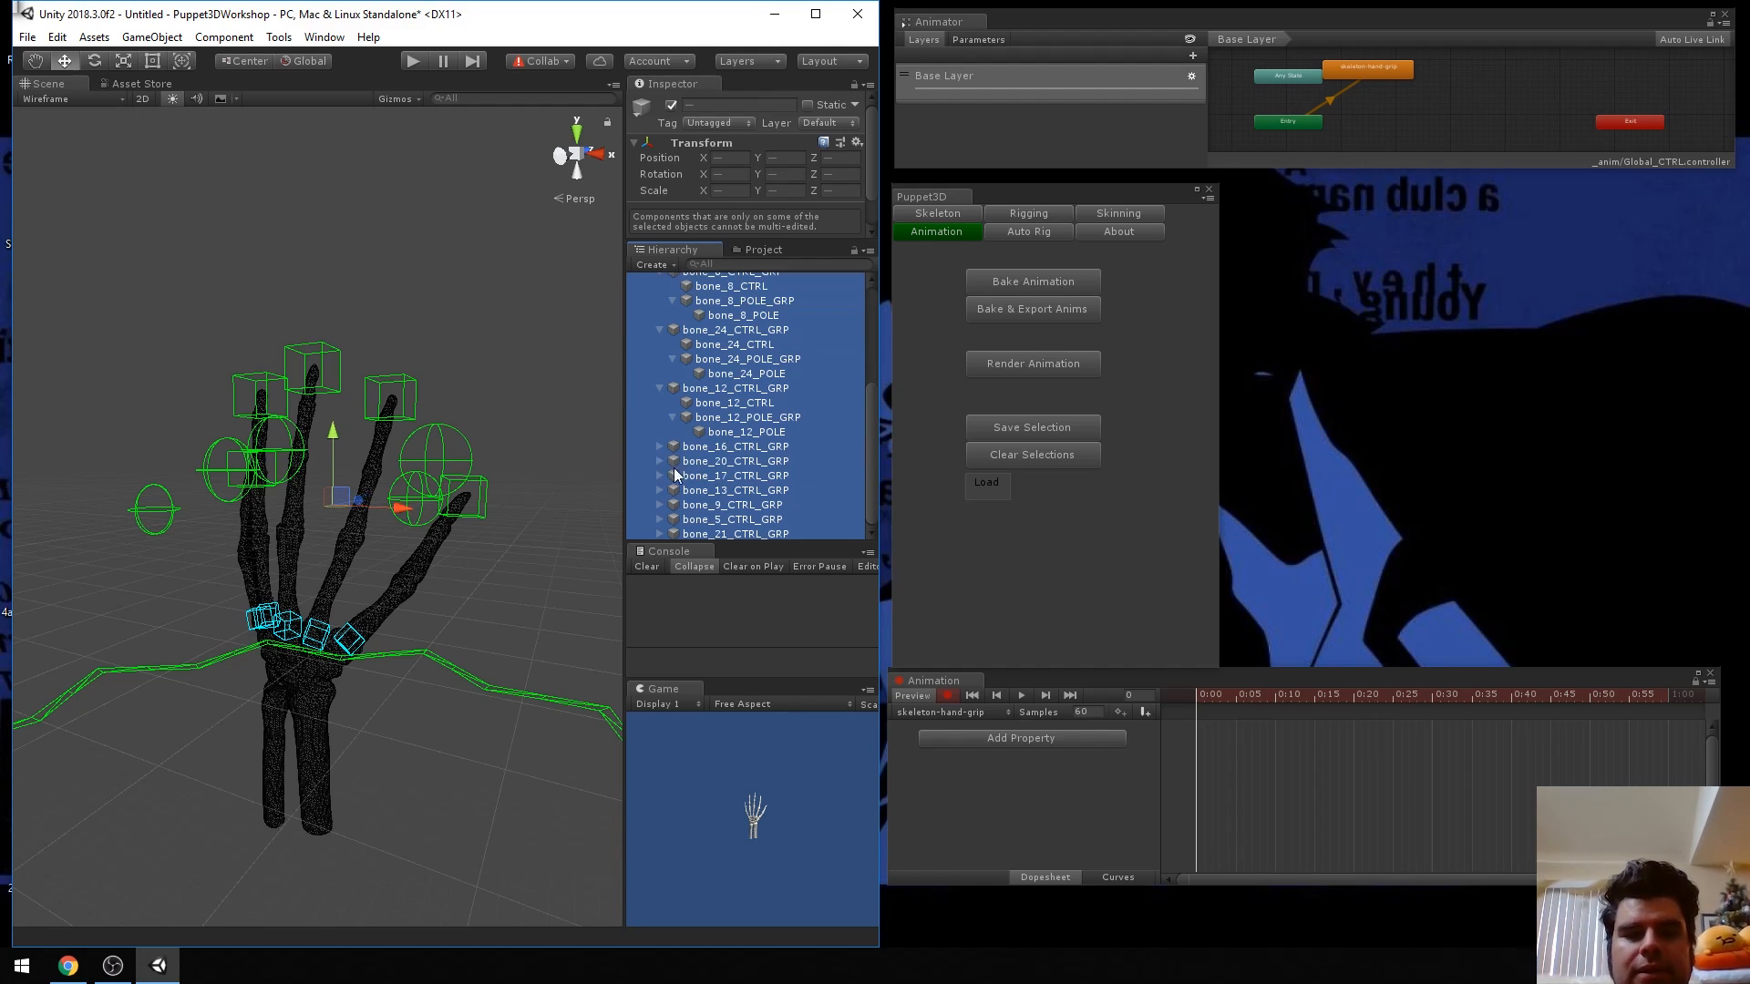
# Expand bone_16_CTRL_GRP and add bone_16_CTRL, bone_16_POLE_GRP and bone_16_POLE to the selection.
pyautogui.click(660, 447)
pyautogui.keyDown('ctrl'); pyautogui.click(733, 461); pyautogui.keyUp('ctrl')
pyautogui.keyDown('ctrl'); pyautogui.click(743, 475); pyautogui.keyUp('ctrl')
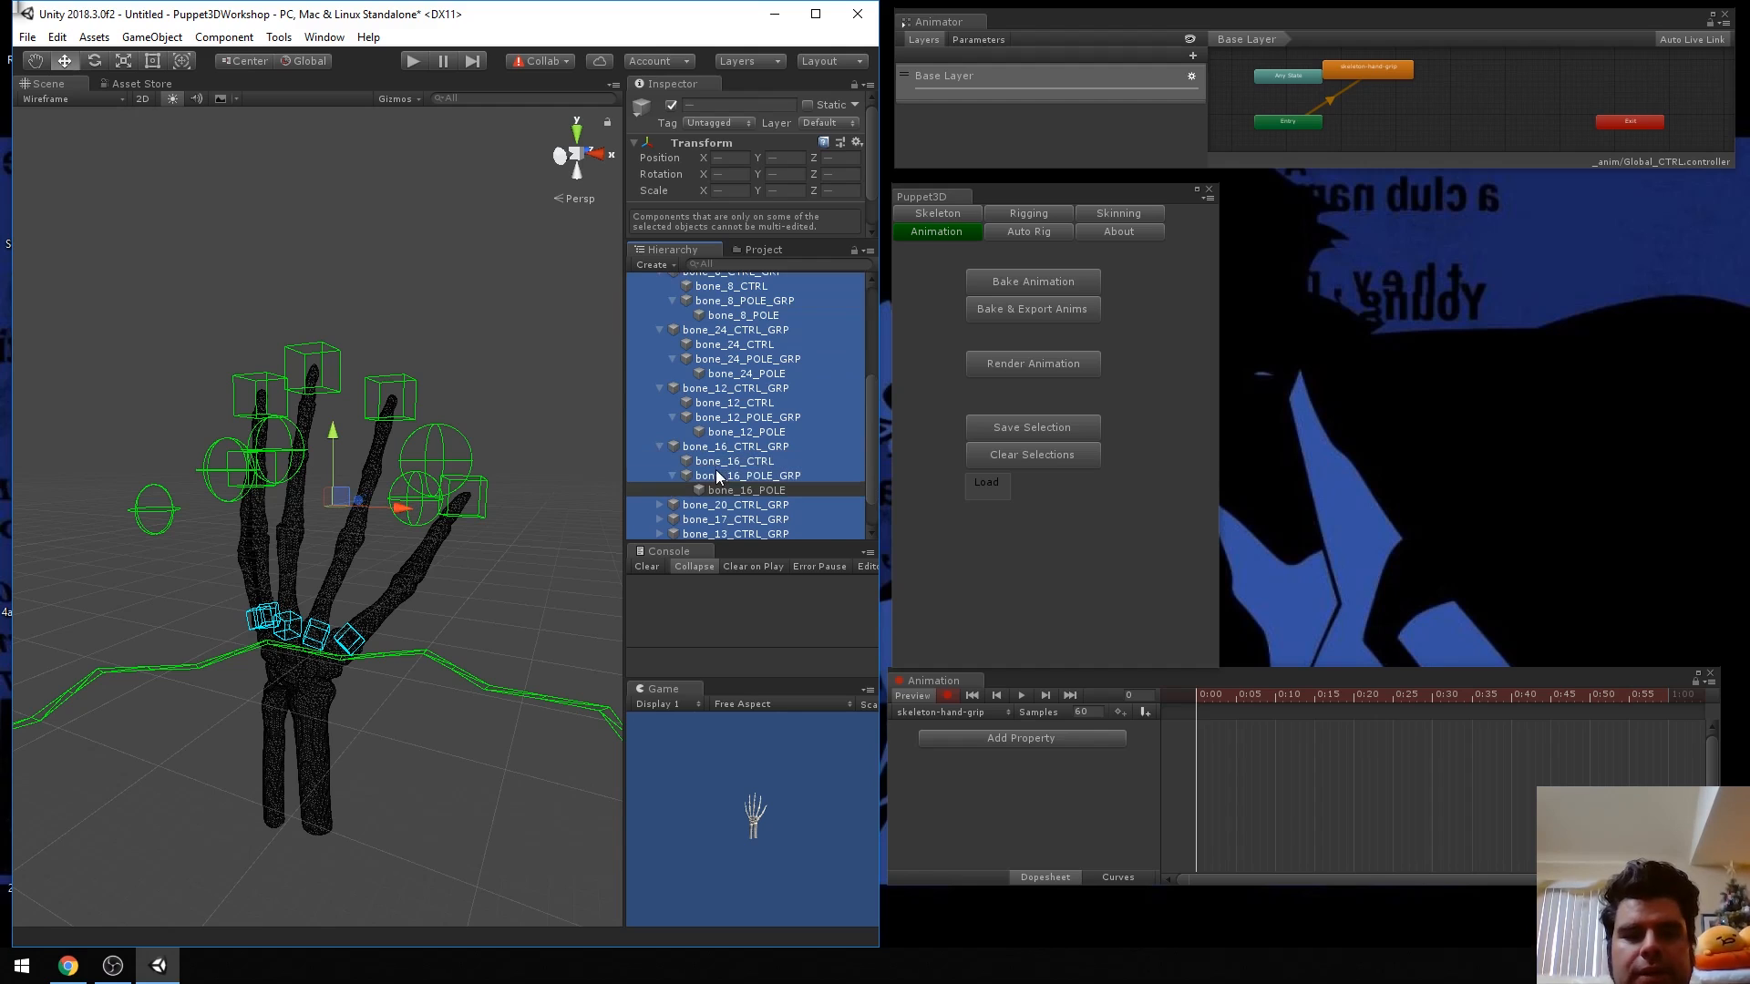
pyautogui.keyDown('ctrl'); pyautogui.click(730, 491); pyautogui.keyUp('ctrl')
pyautogui.scroll(-2, 756, 460)
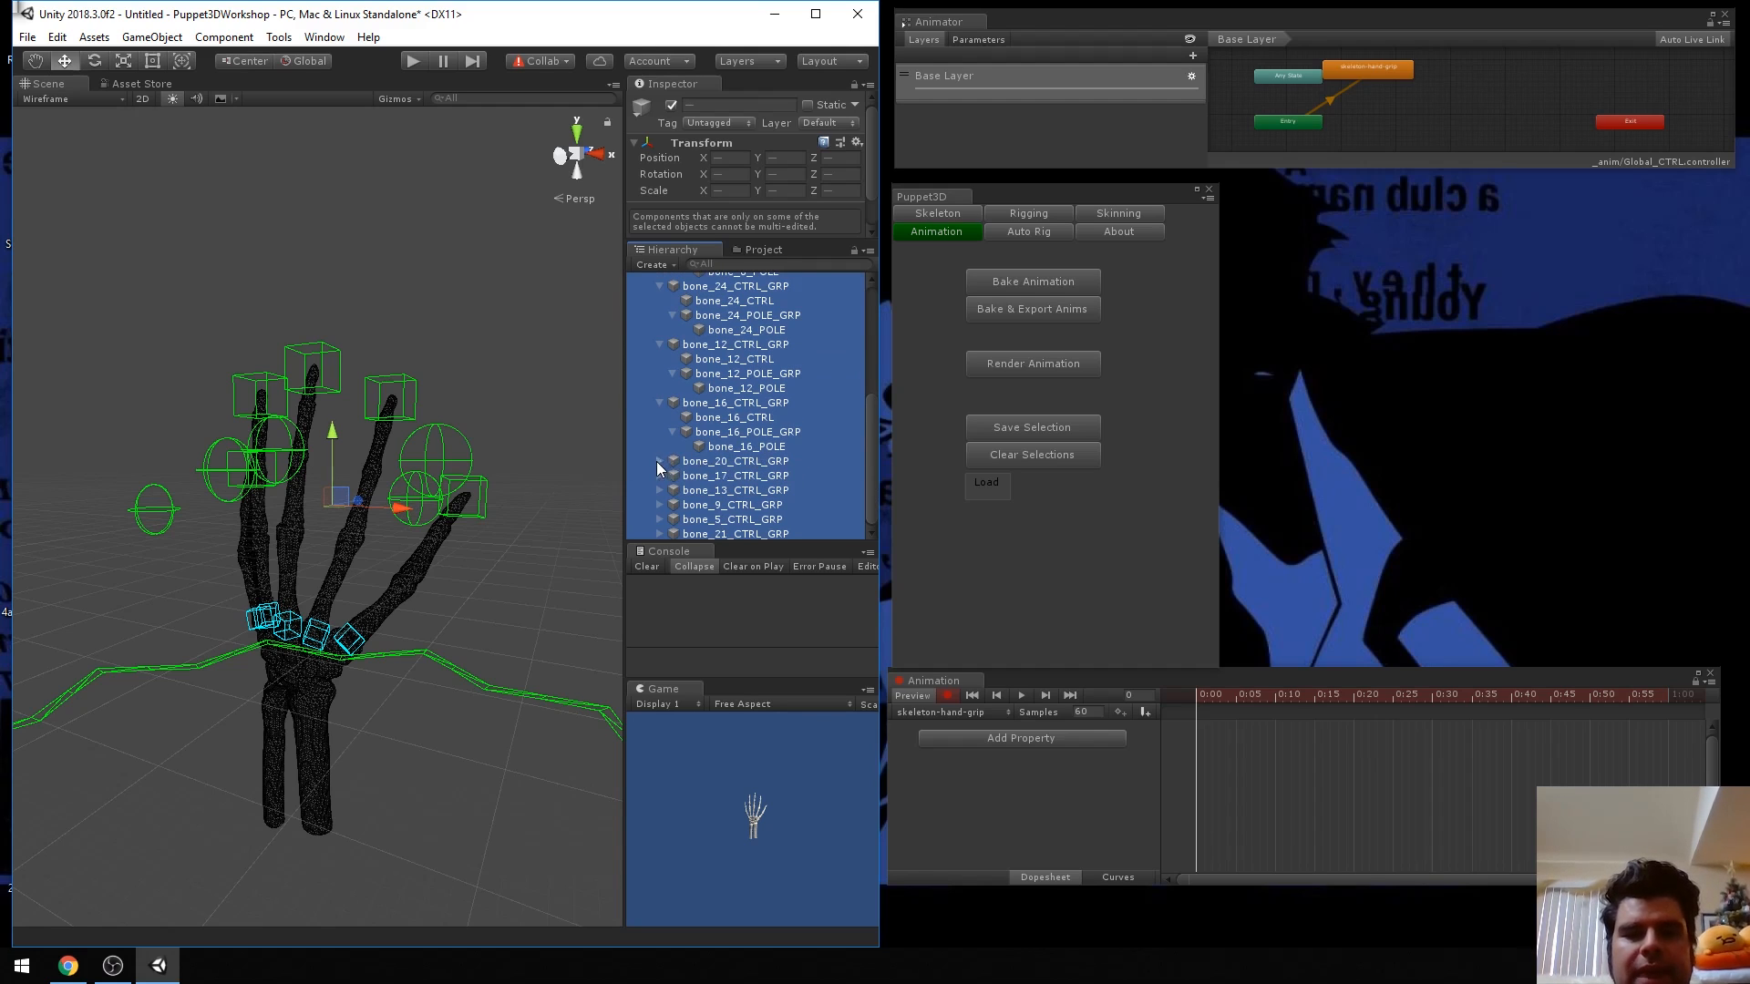
# Expand bone_20_CTRL_GRP and add bone_20_CTRL, bone_20_POLE_GRP and bone_20_POLE to the selection.
pyautogui.click(659, 462)
pyautogui.keyDown('ctrl'); pyautogui.click(730, 476); pyautogui.keyUp('ctrl')
pyautogui.keyDown('ctrl'); pyautogui.click(729, 490); pyautogui.keyUp('ctrl')
pyautogui.keyDown('ctrl'); pyautogui.click(734, 505); pyautogui.keyUp('ctrl')
pyautogui.scroll(-2, 743, 483)
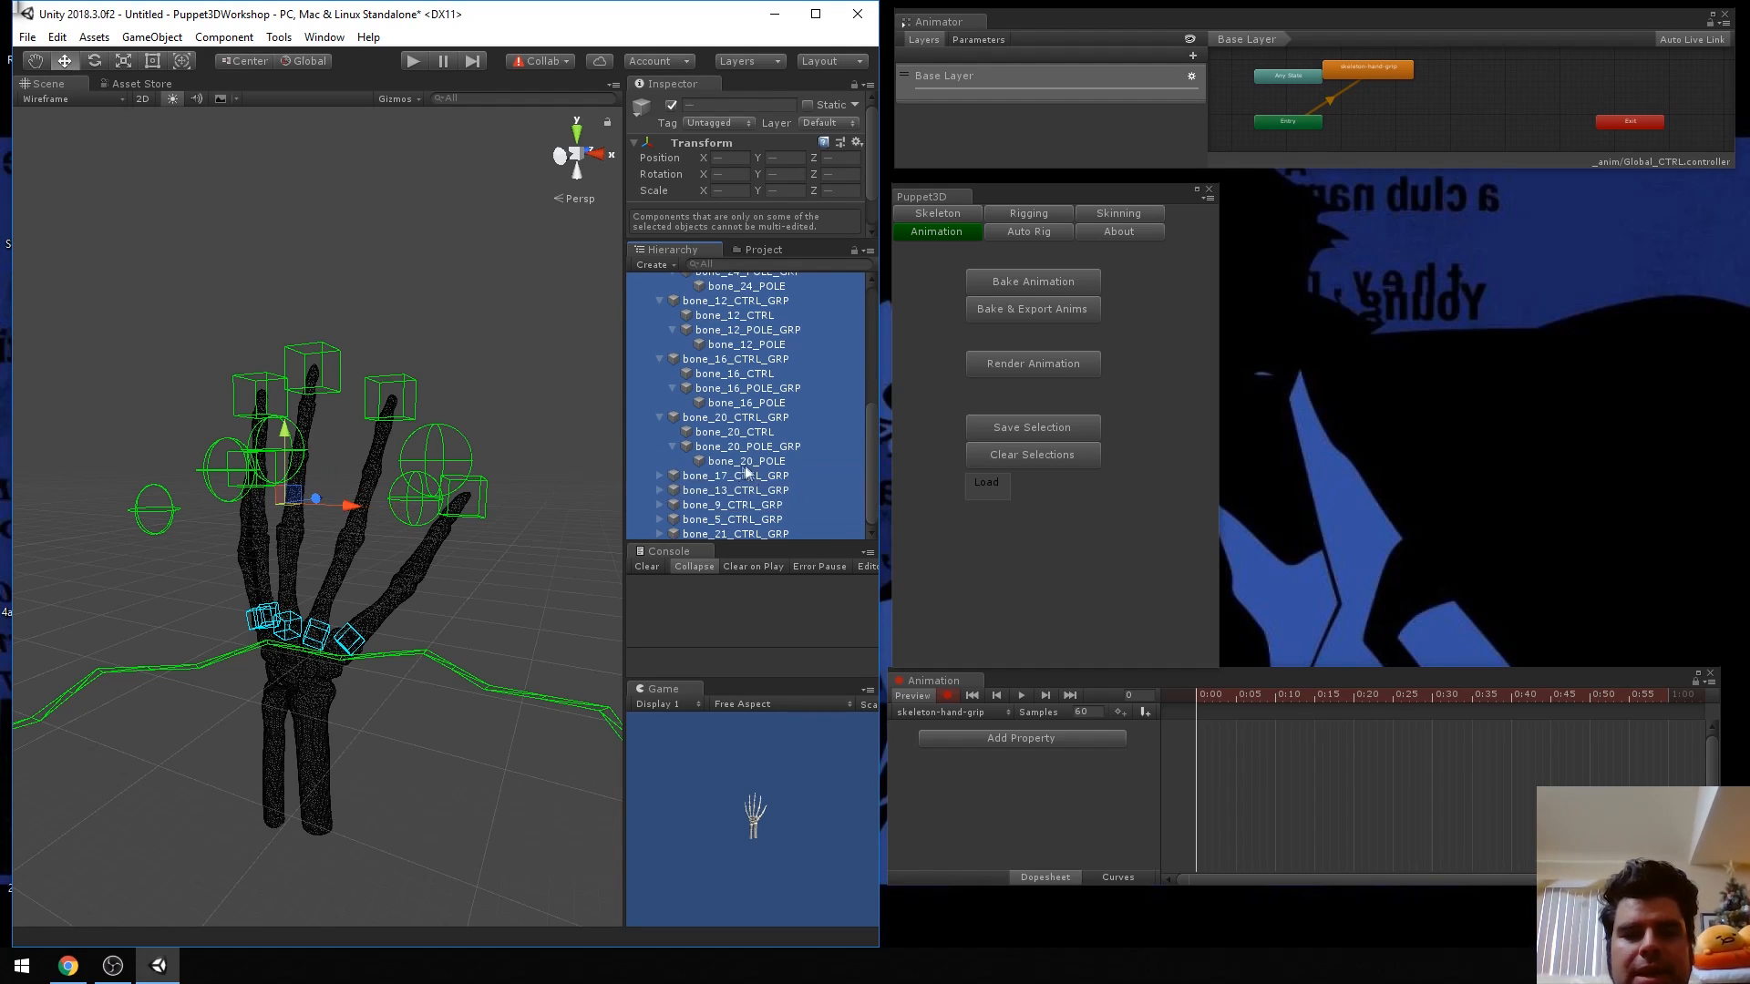
# Expand bone_17_CTRL_GRP and bone_13_CTRL_GRP and add bone_17_CTRL and bone_13_CTRL to the selection.
pyautogui.click(660, 476)
pyautogui.keyDown('ctrl'); pyautogui.click(734, 491); pyautogui.keyUp('ctrl')
pyautogui.scroll(-1, 720, 484)
pyautogui.click(658, 491)
pyautogui.scroll(-1, 729, 483)
pyautogui.keyDown('ctrl'); pyautogui.click(749, 490); pyautogui.keyUp('ctrl')
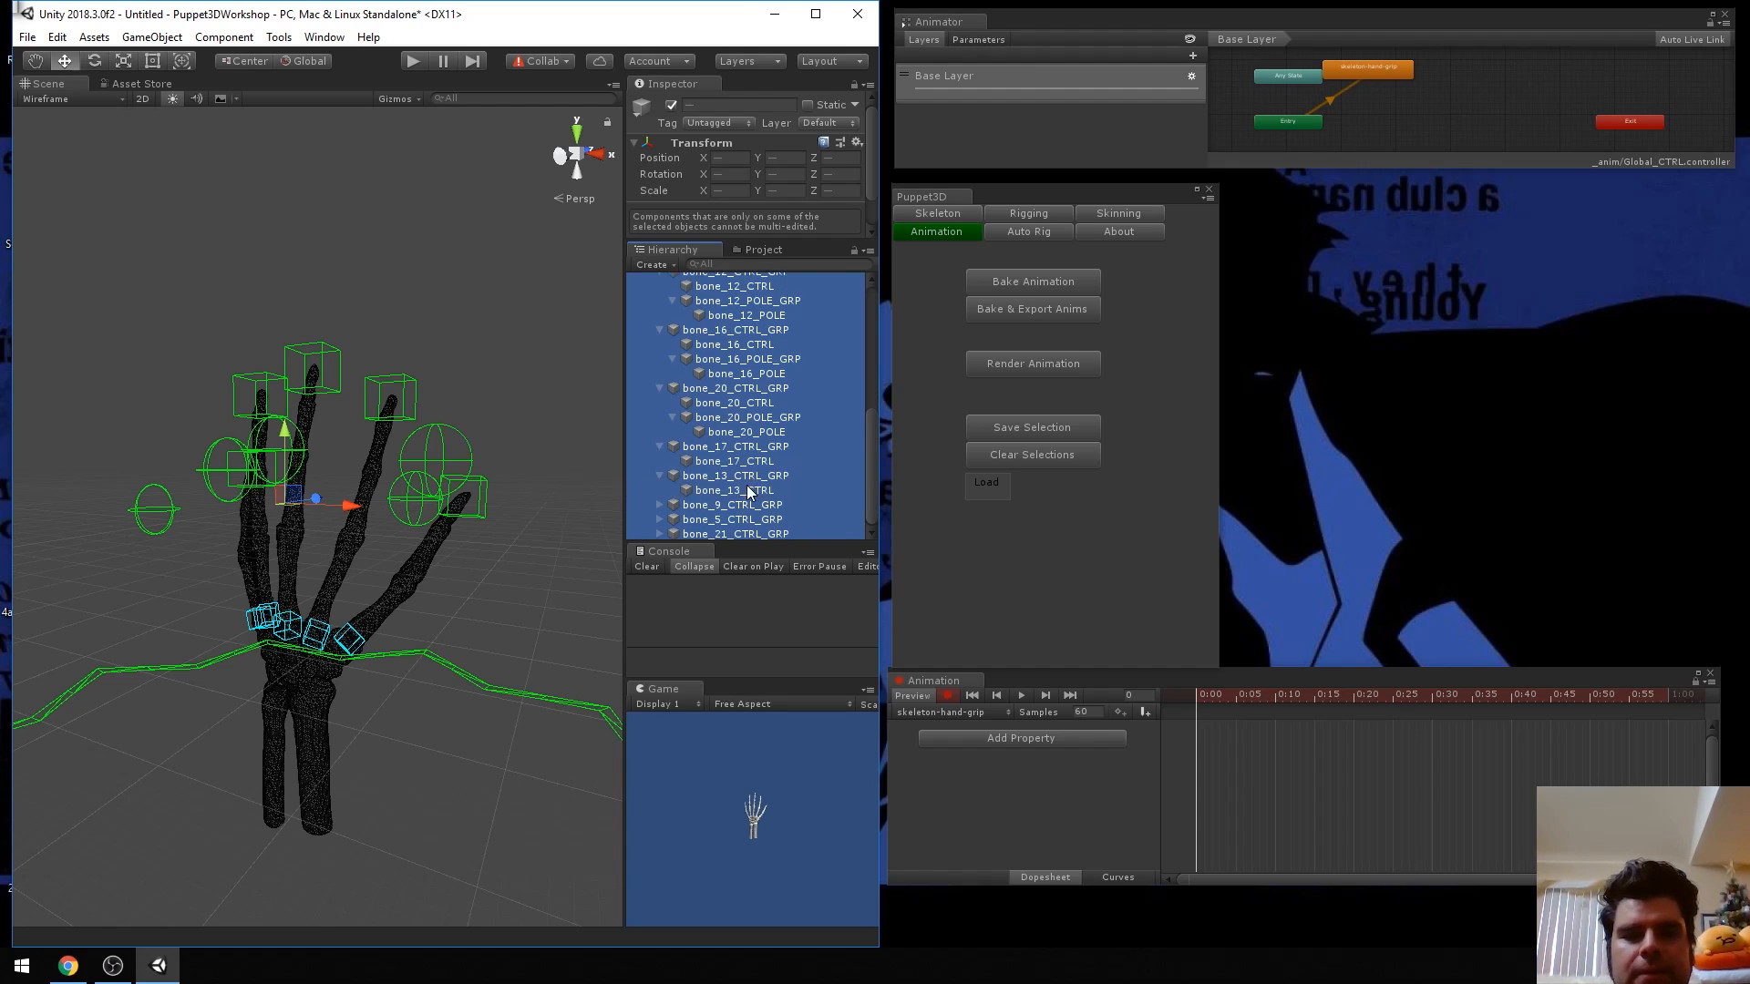
# Expand the bone_9, bone_5 and bone_21 control groups and add bone_9_CTRL, bone_5_CTRL and bone_21_CTRL to the selection.
pyautogui.click(659, 505)
pyautogui.scroll(-1, 721, 501)
pyautogui.keyDown('ctrl'); pyautogui.click(735, 503); pyautogui.keyUp('ctrl')
pyautogui.click(660, 519)
pyautogui.scroll(-1, 770, 486)
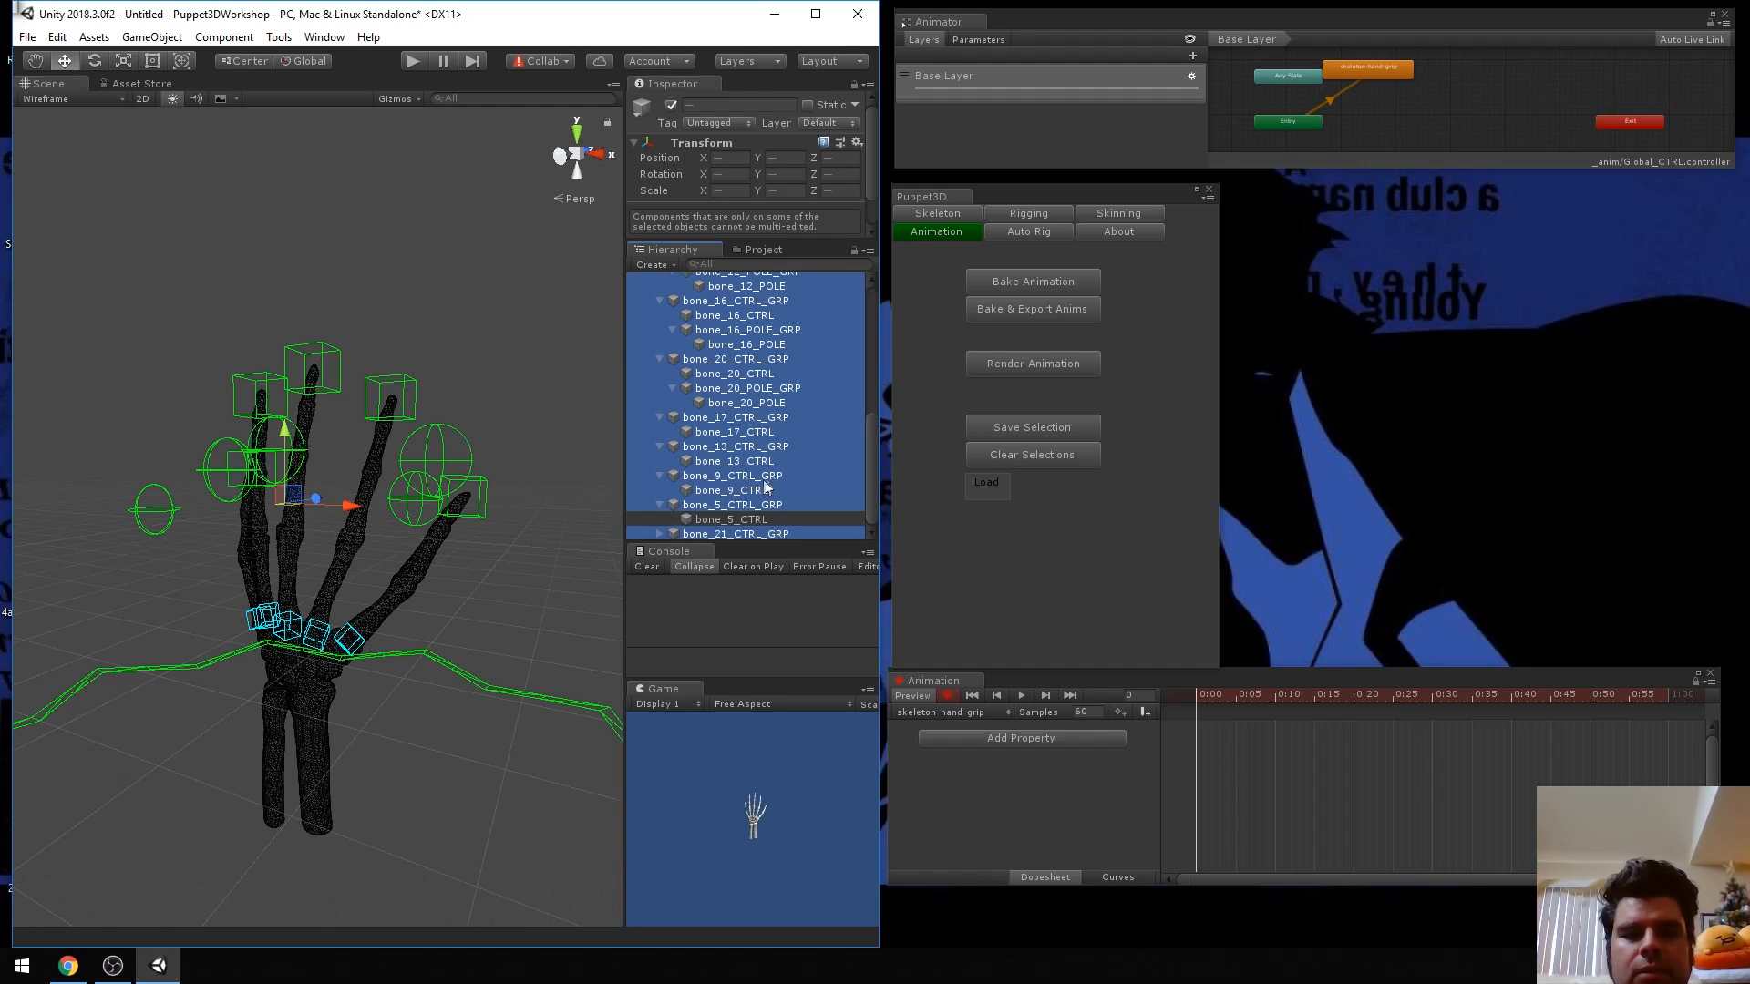
pyautogui.keyDown('ctrl'); pyautogui.click(740, 520); pyautogui.keyUp('ctrl')
pyautogui.click(659, 534)
pyautogui.scroll(-1, 735, 497)
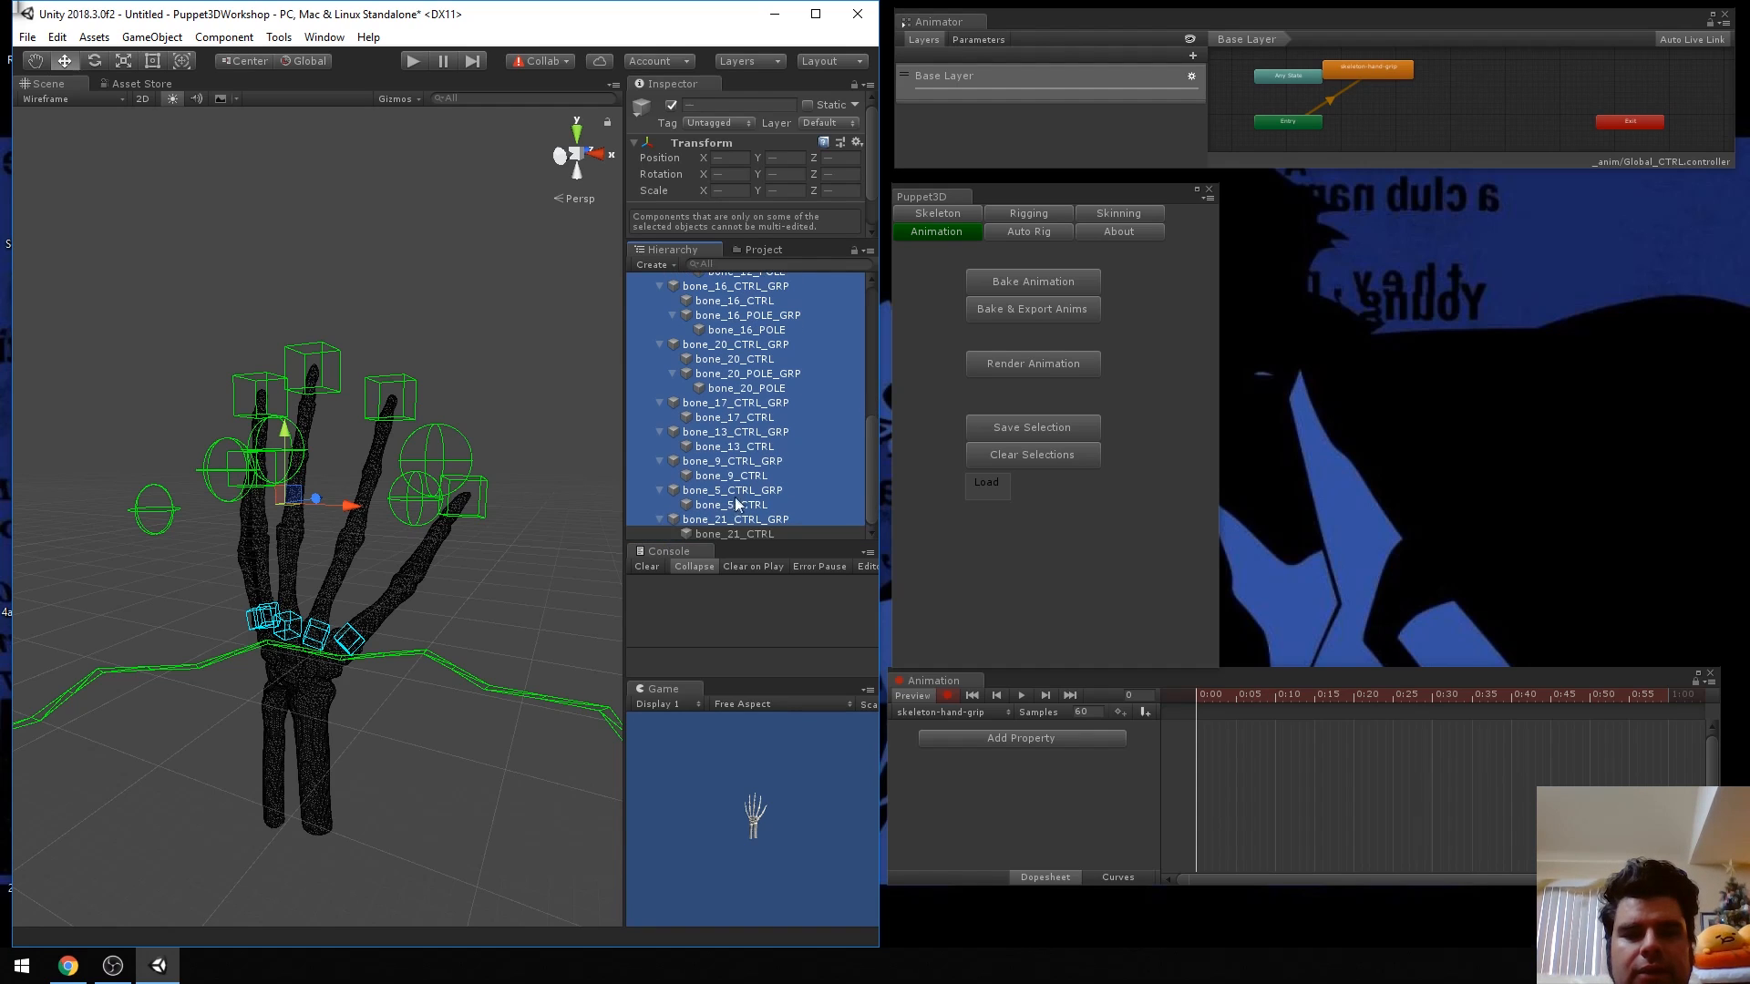
pyautogui.keyDown('ctrl'); pyautogui.click(714, 534); pyautogui.keyUp('ctrl')
# Review the hierarchy from bone_8_CTRL_GRP to bone_21_CTRL_GRP to check that every control and pole is selected.
pyautogui.scroll(10, 747, 507)
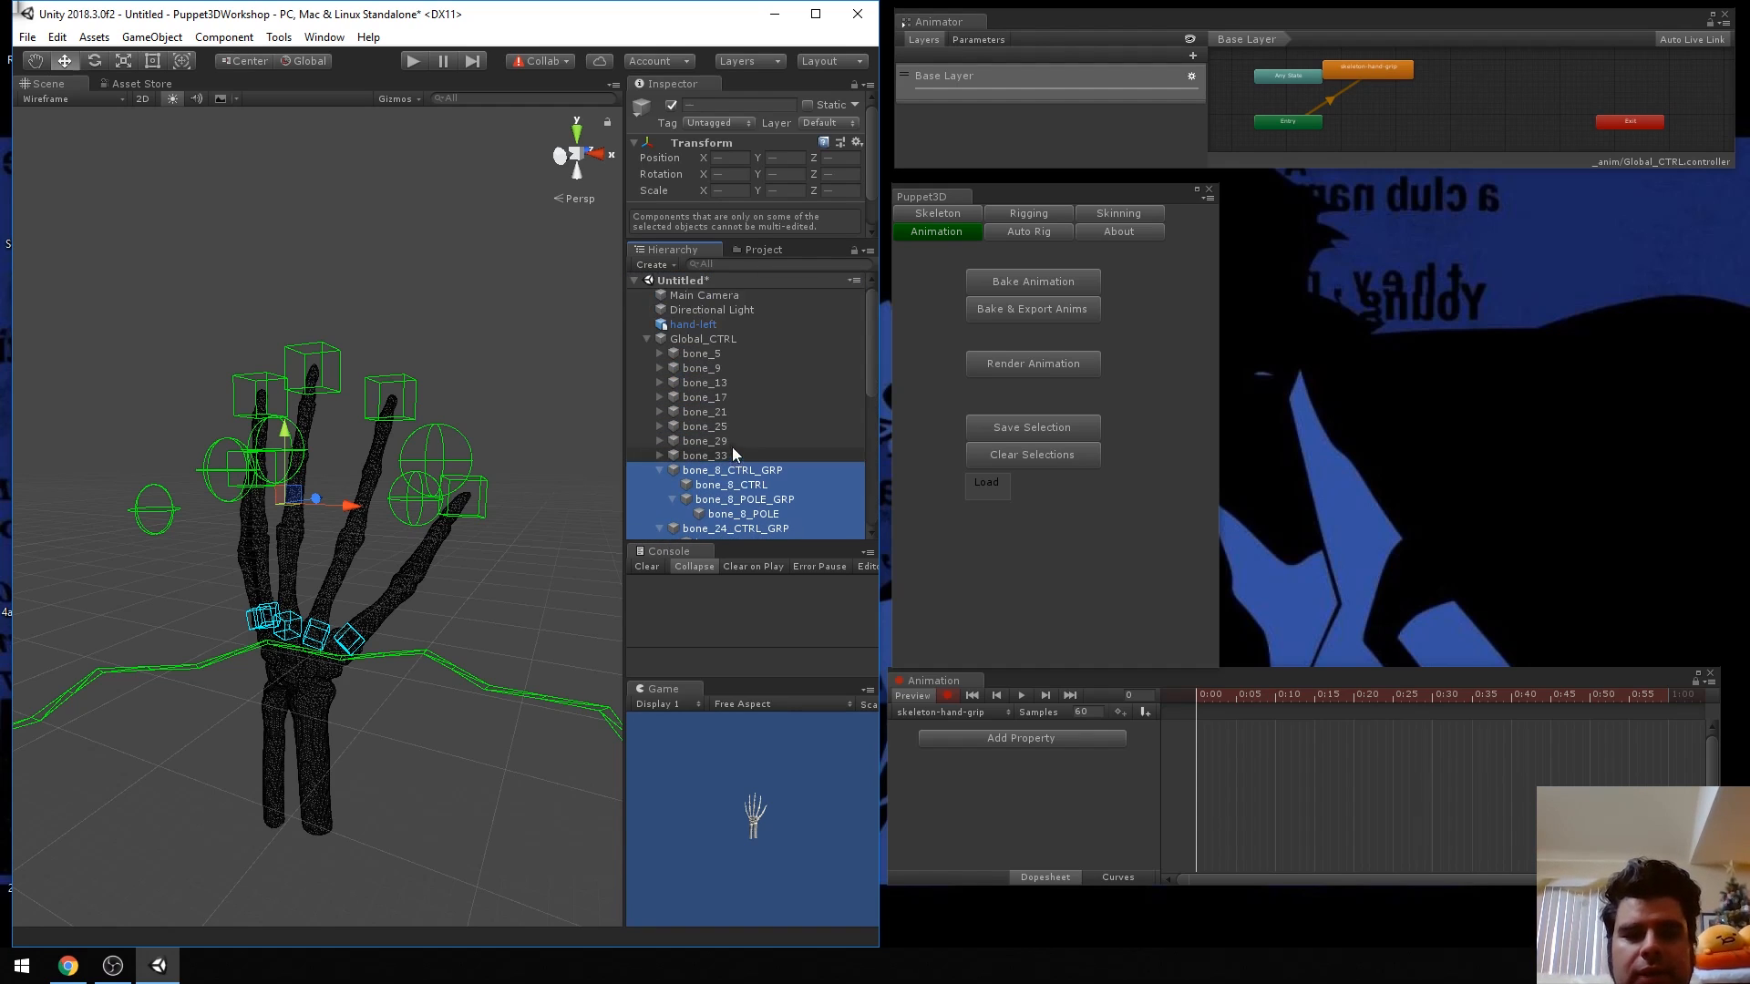
pyautogui.scroll(-4, 720, 446)
pyautogui.scroll(1, 679, 398)
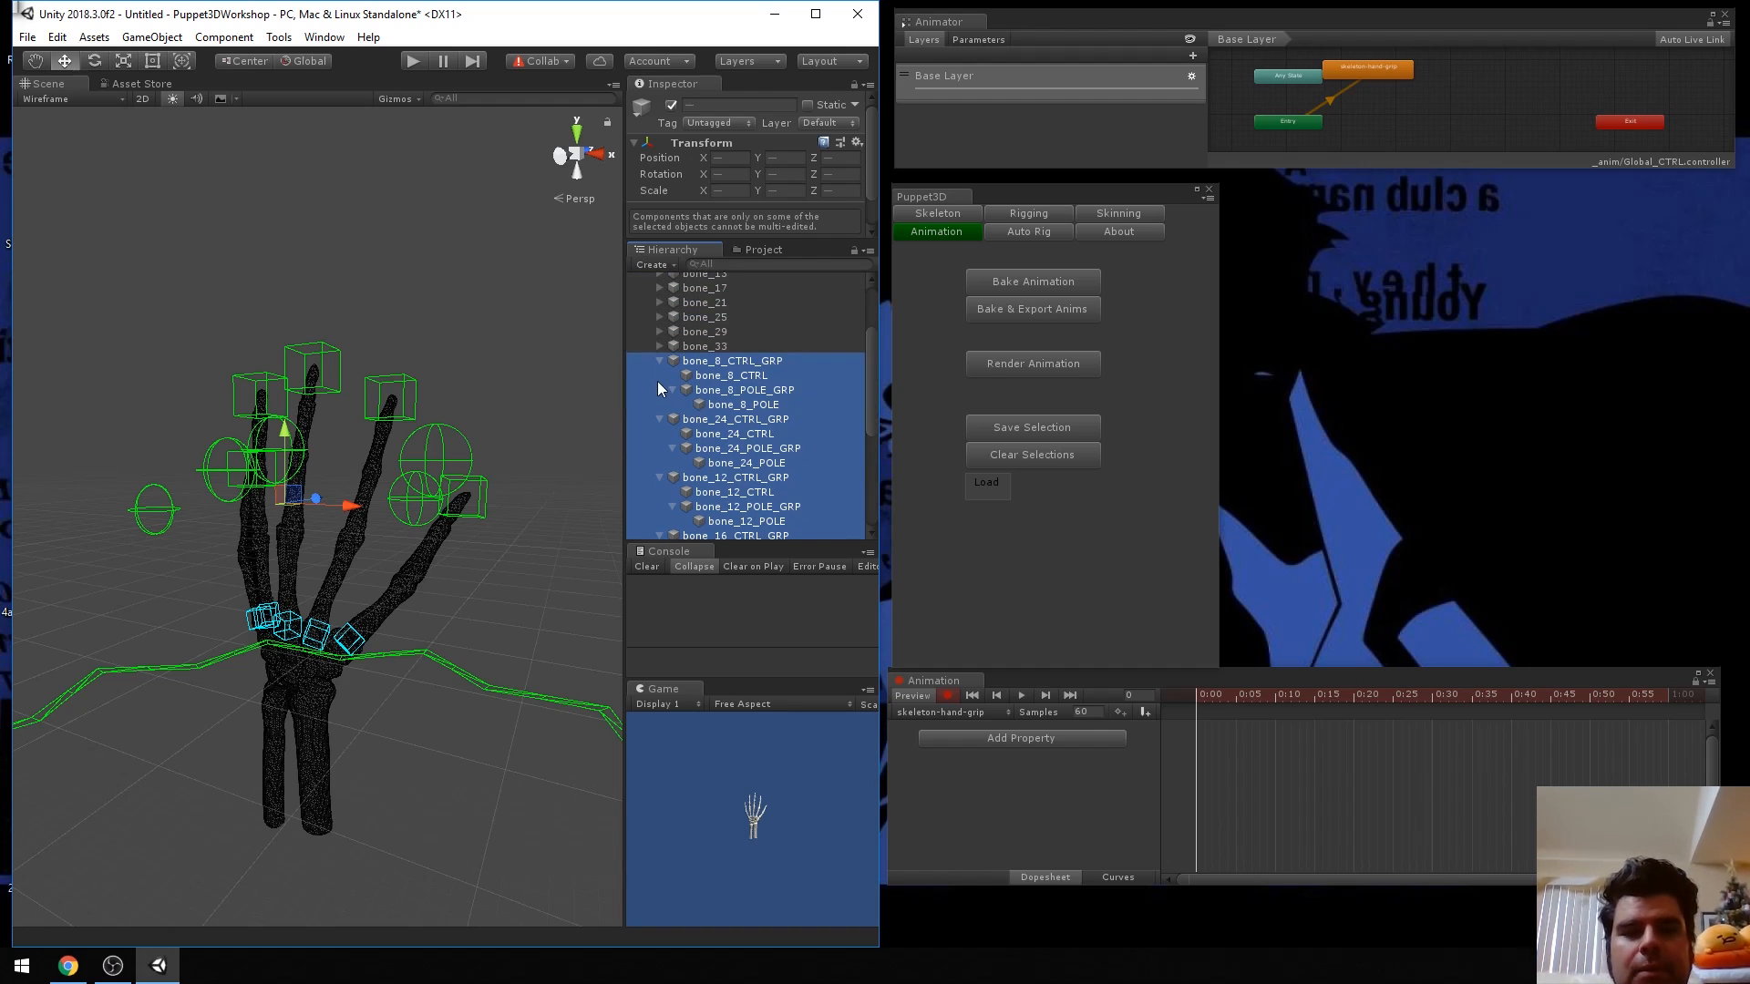
pyautogui.scroll(-6, 675, 392)
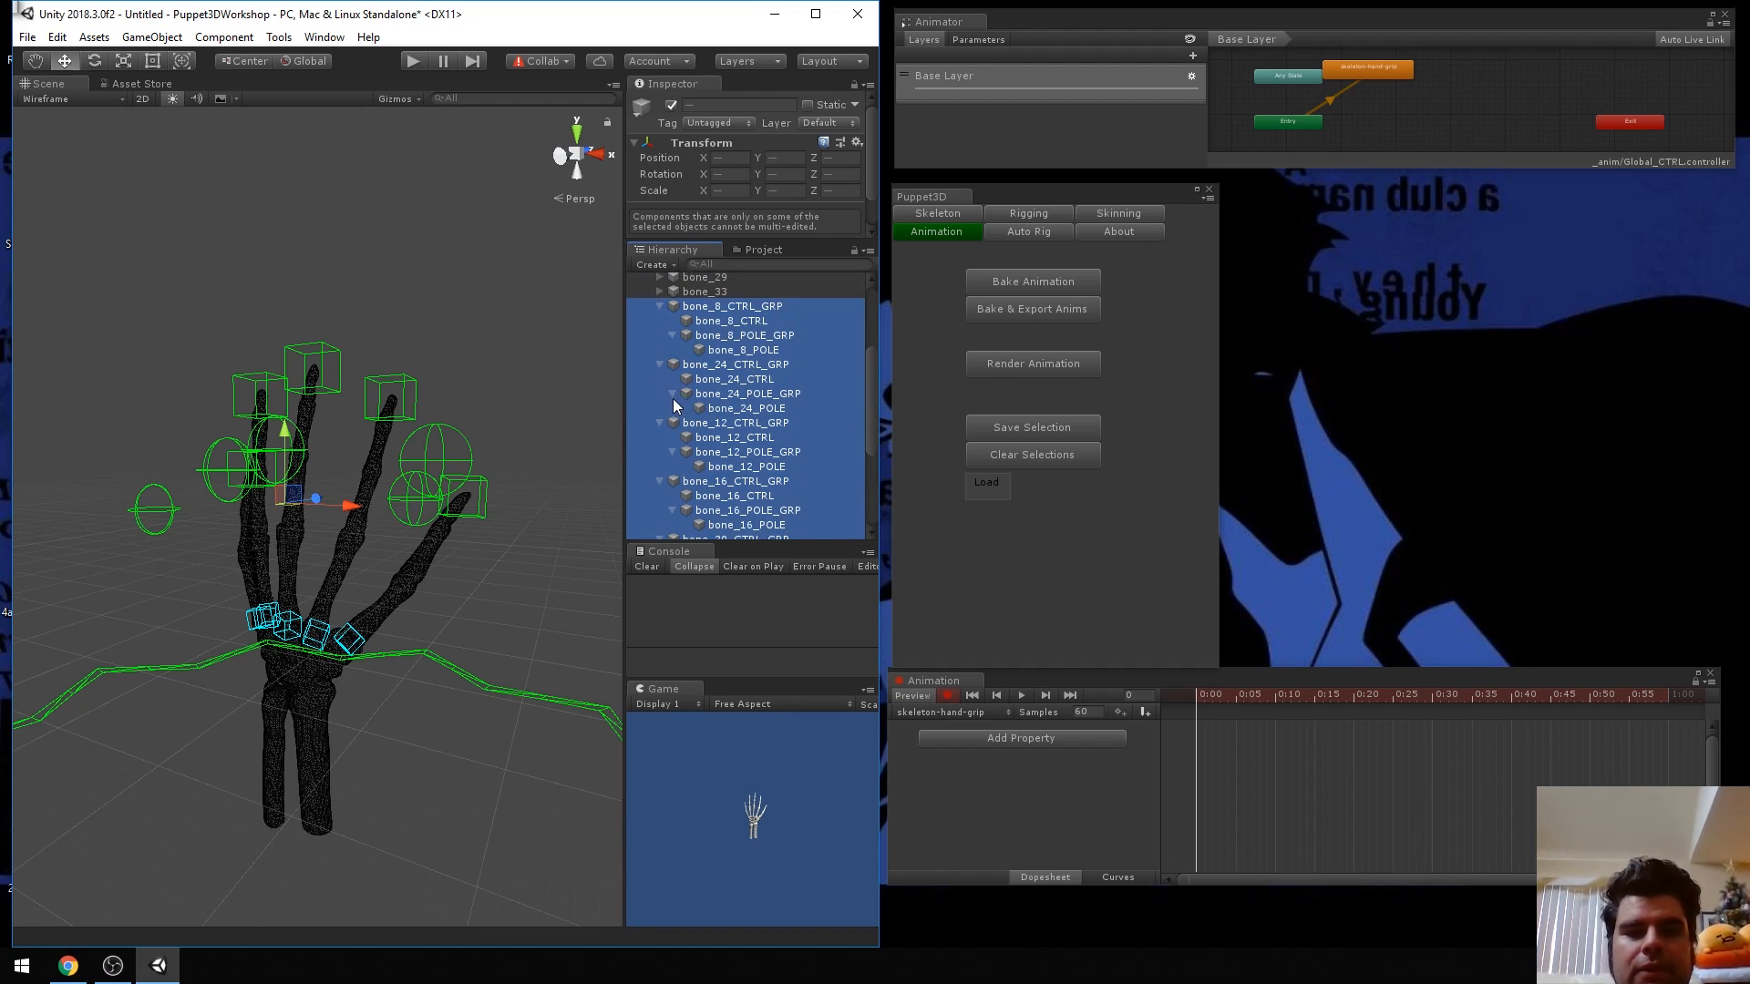
pyautogui.scroll(3, 701, 493)
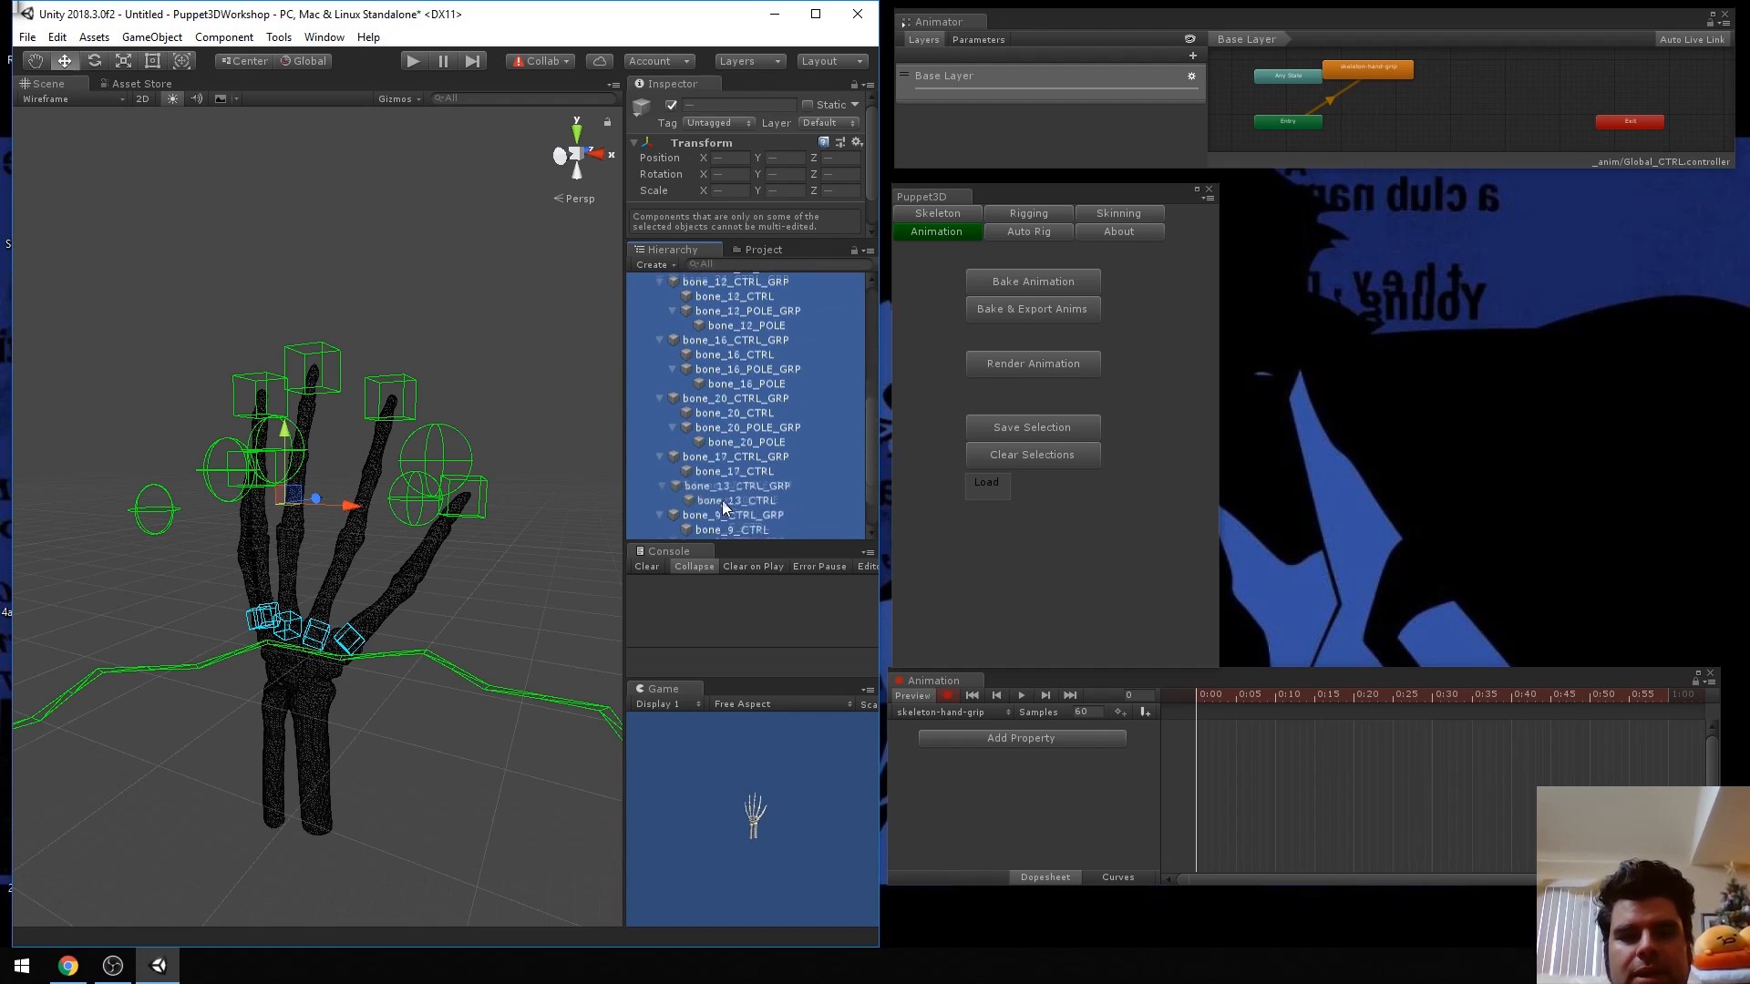
pyautogui.scroll(2, 704, 437)
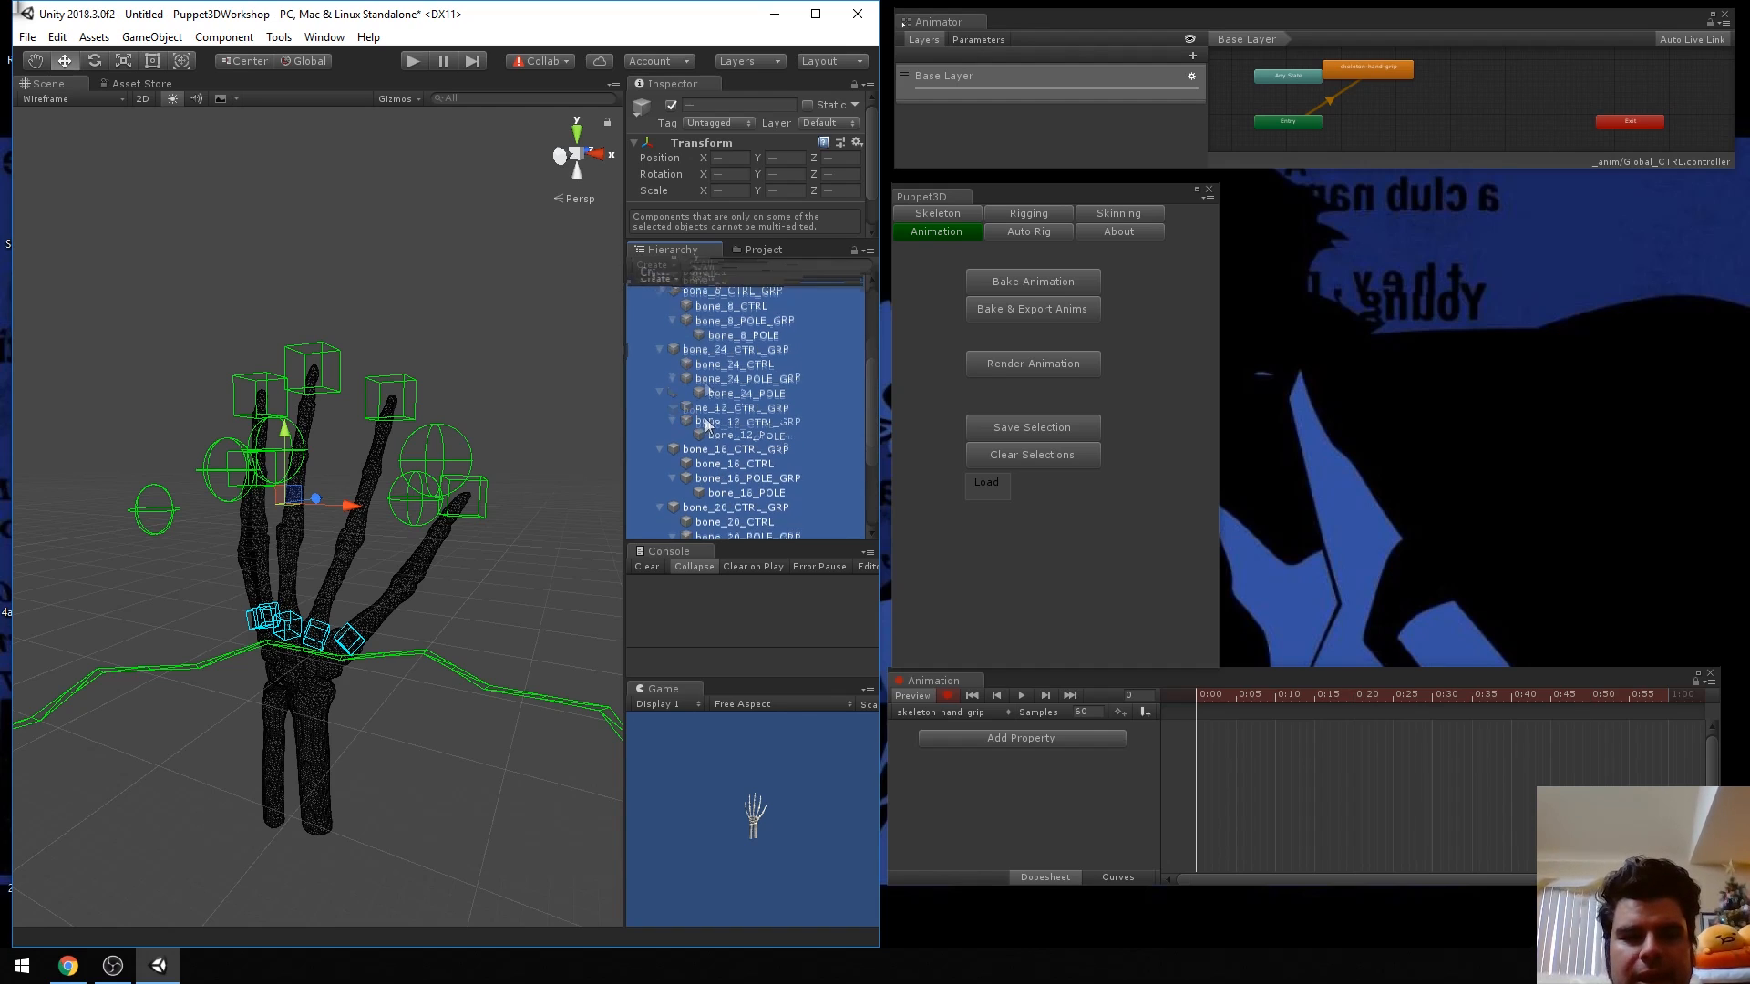
pyautogui.scroll(-4, 736, 410)
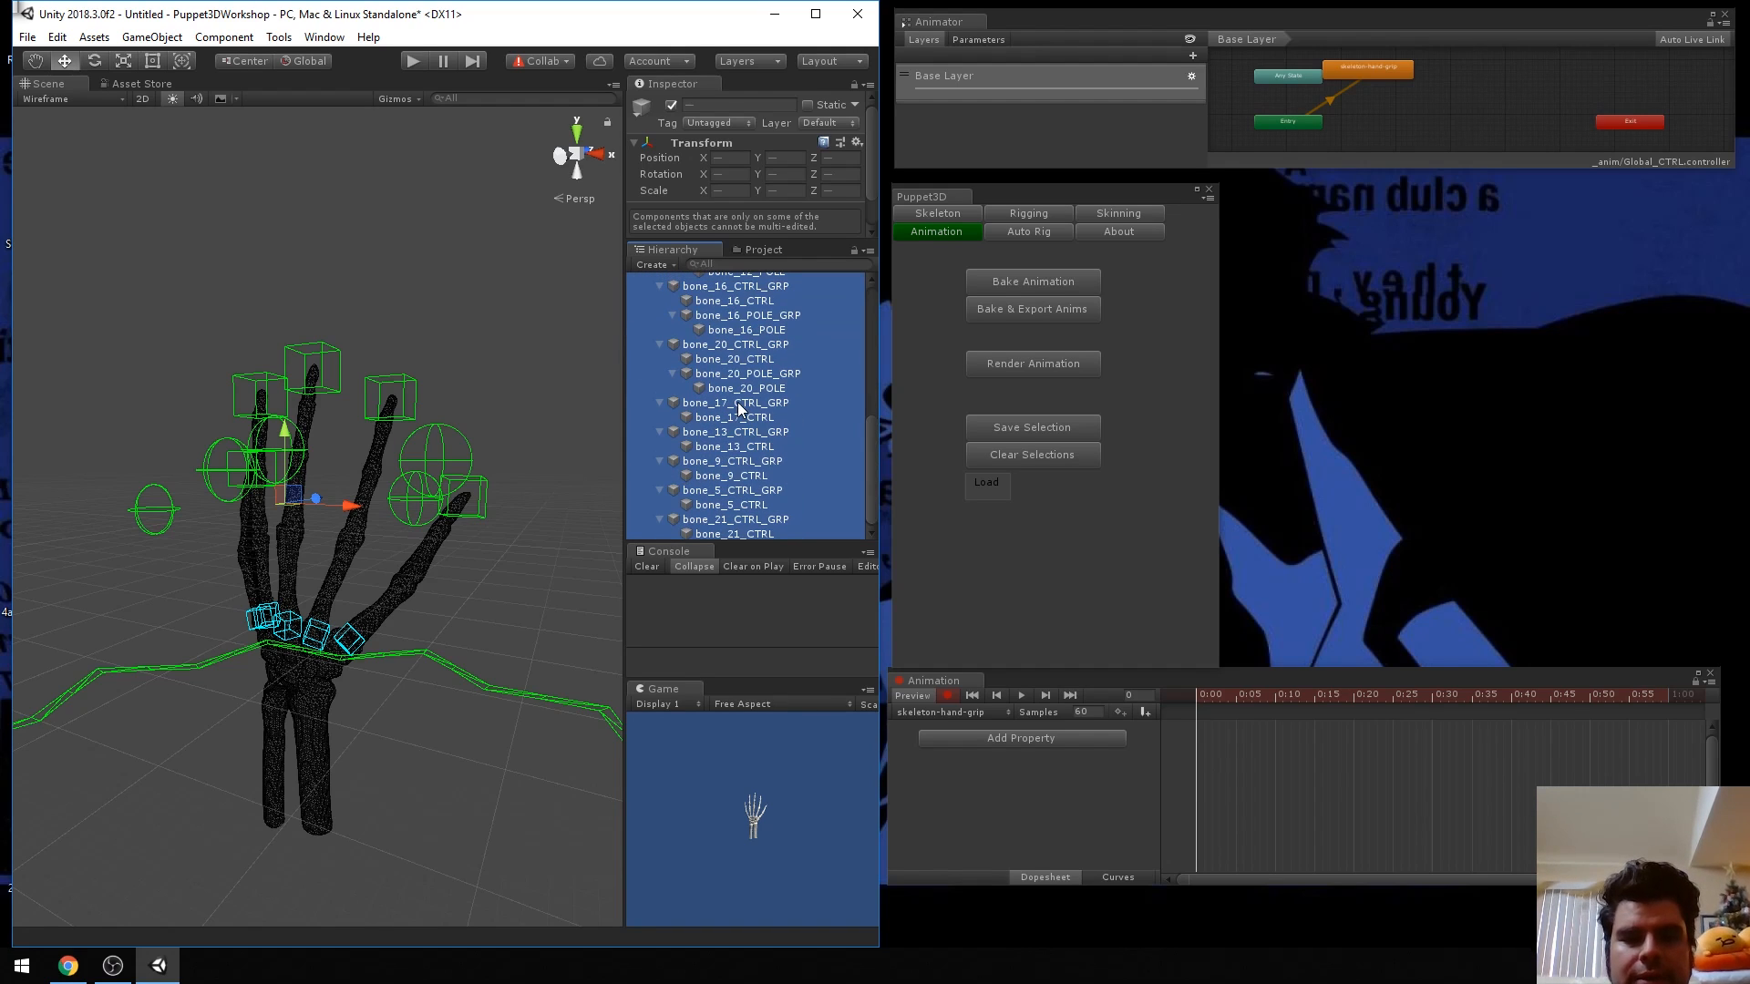
# Save the selected controls as a new Puppet3D selection and try selecting the objects of both stored selections.
pyautogui.click(1041, 434)
pyautogui.click(983, 495)
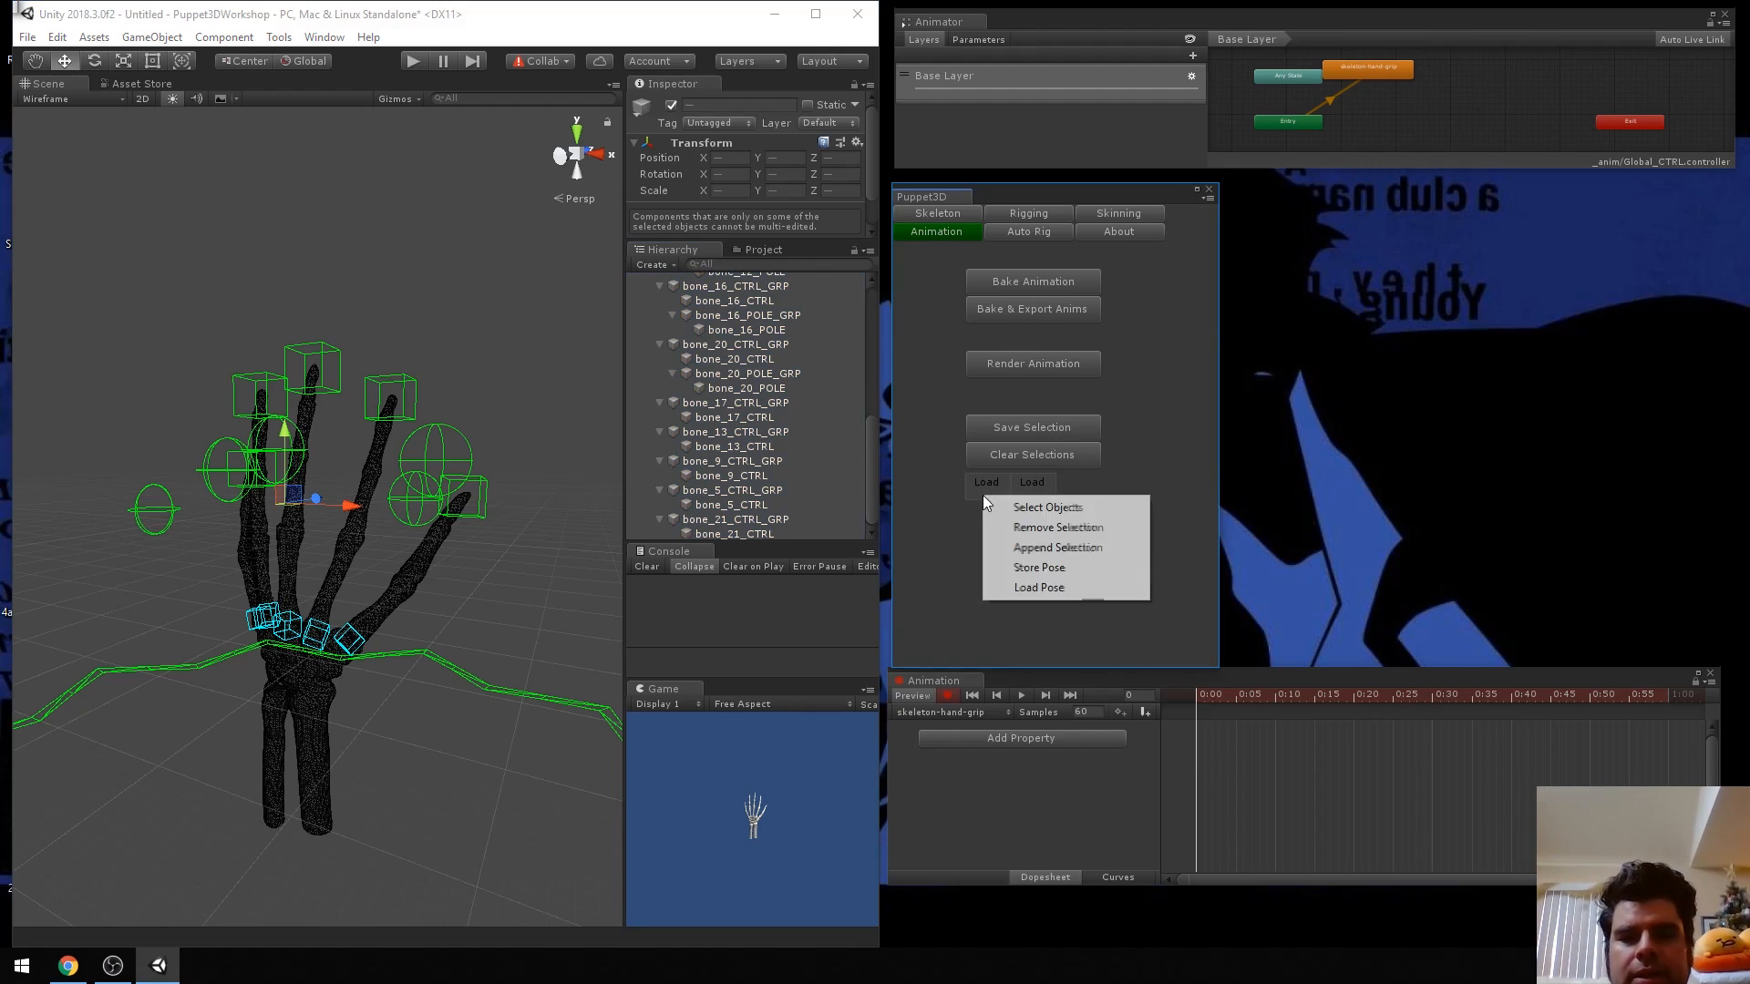
pyautogui.click(1008, 507)
pyautogui.click(1031, 489)
pyautogui.click(1059, 500)
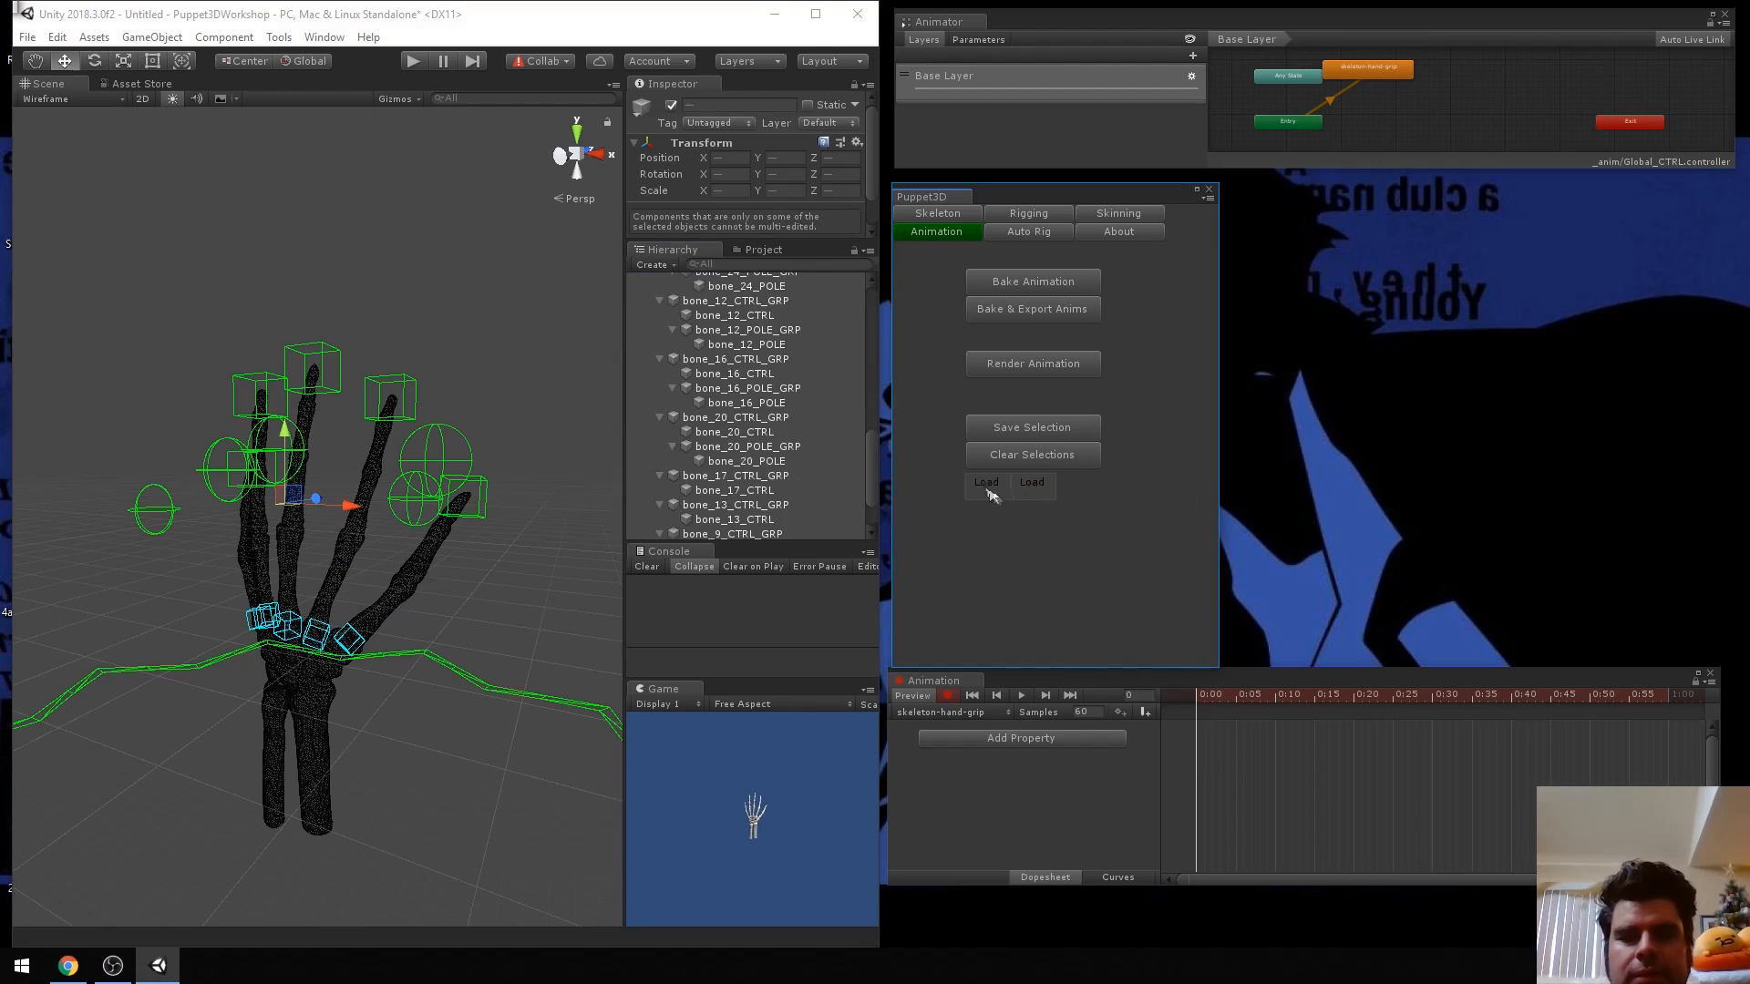
# Collapse bone_5 in the hierarchy and select the objects of the second saved selection again.
pyautogui.scroll(10, 807, 448)
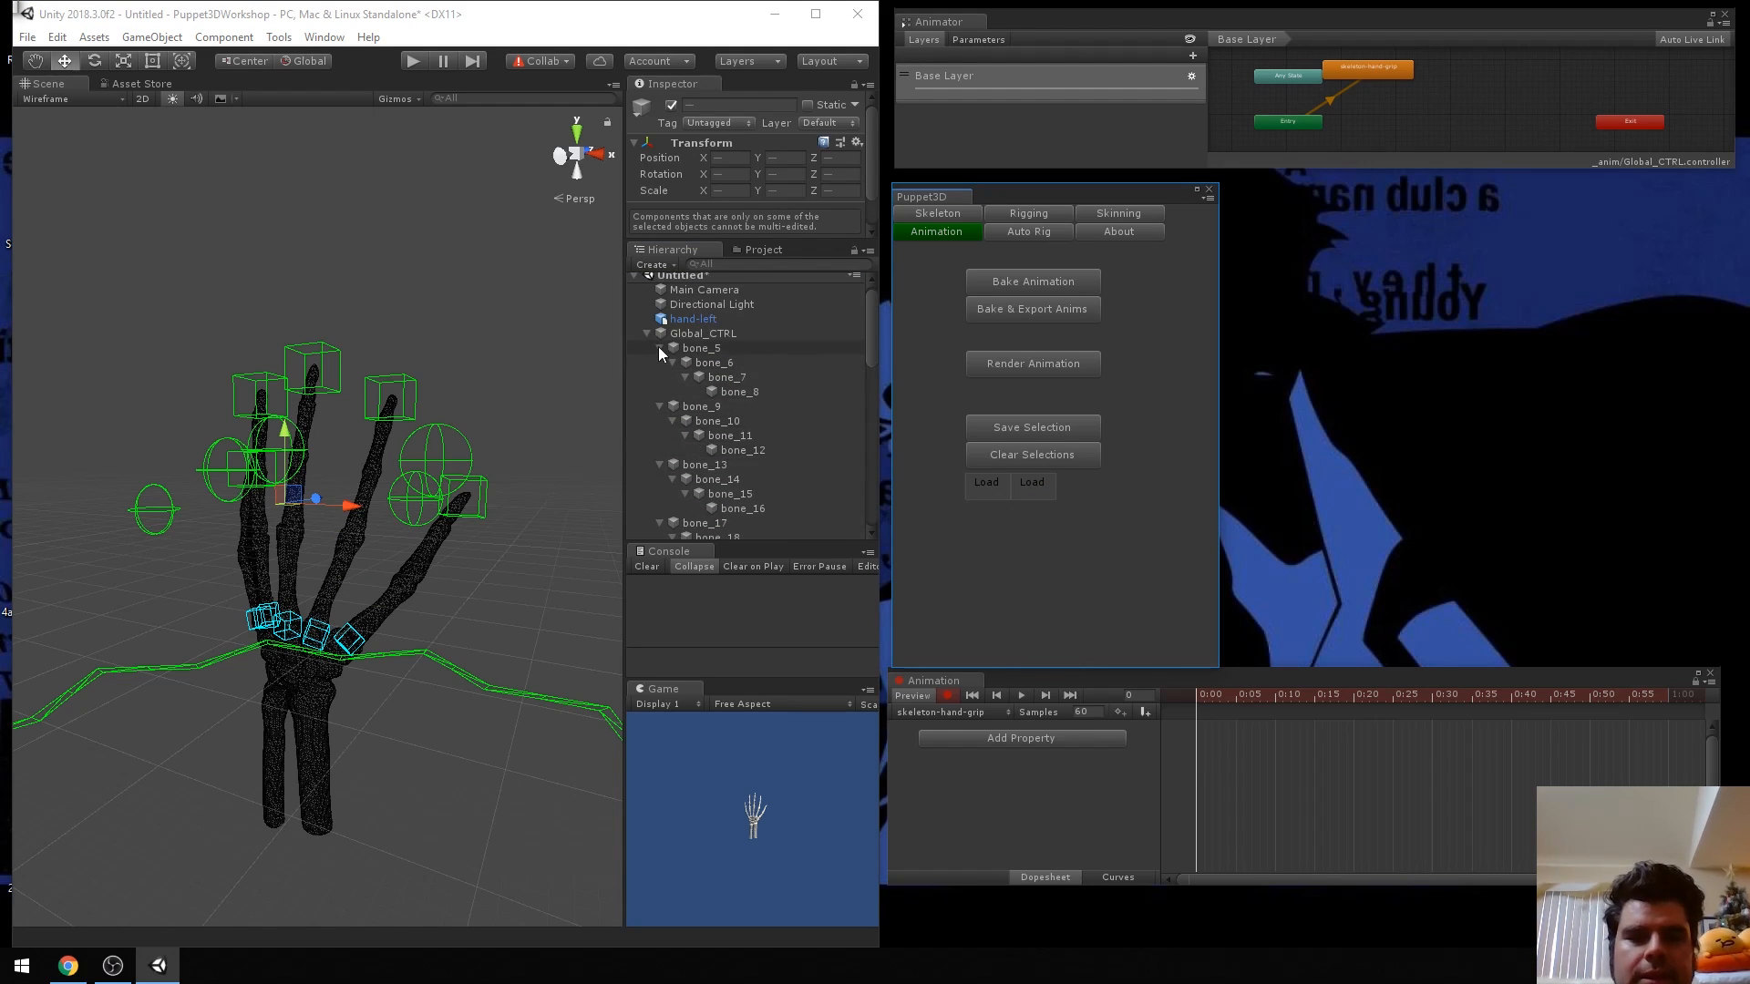
pyautogui.click(660, 348)
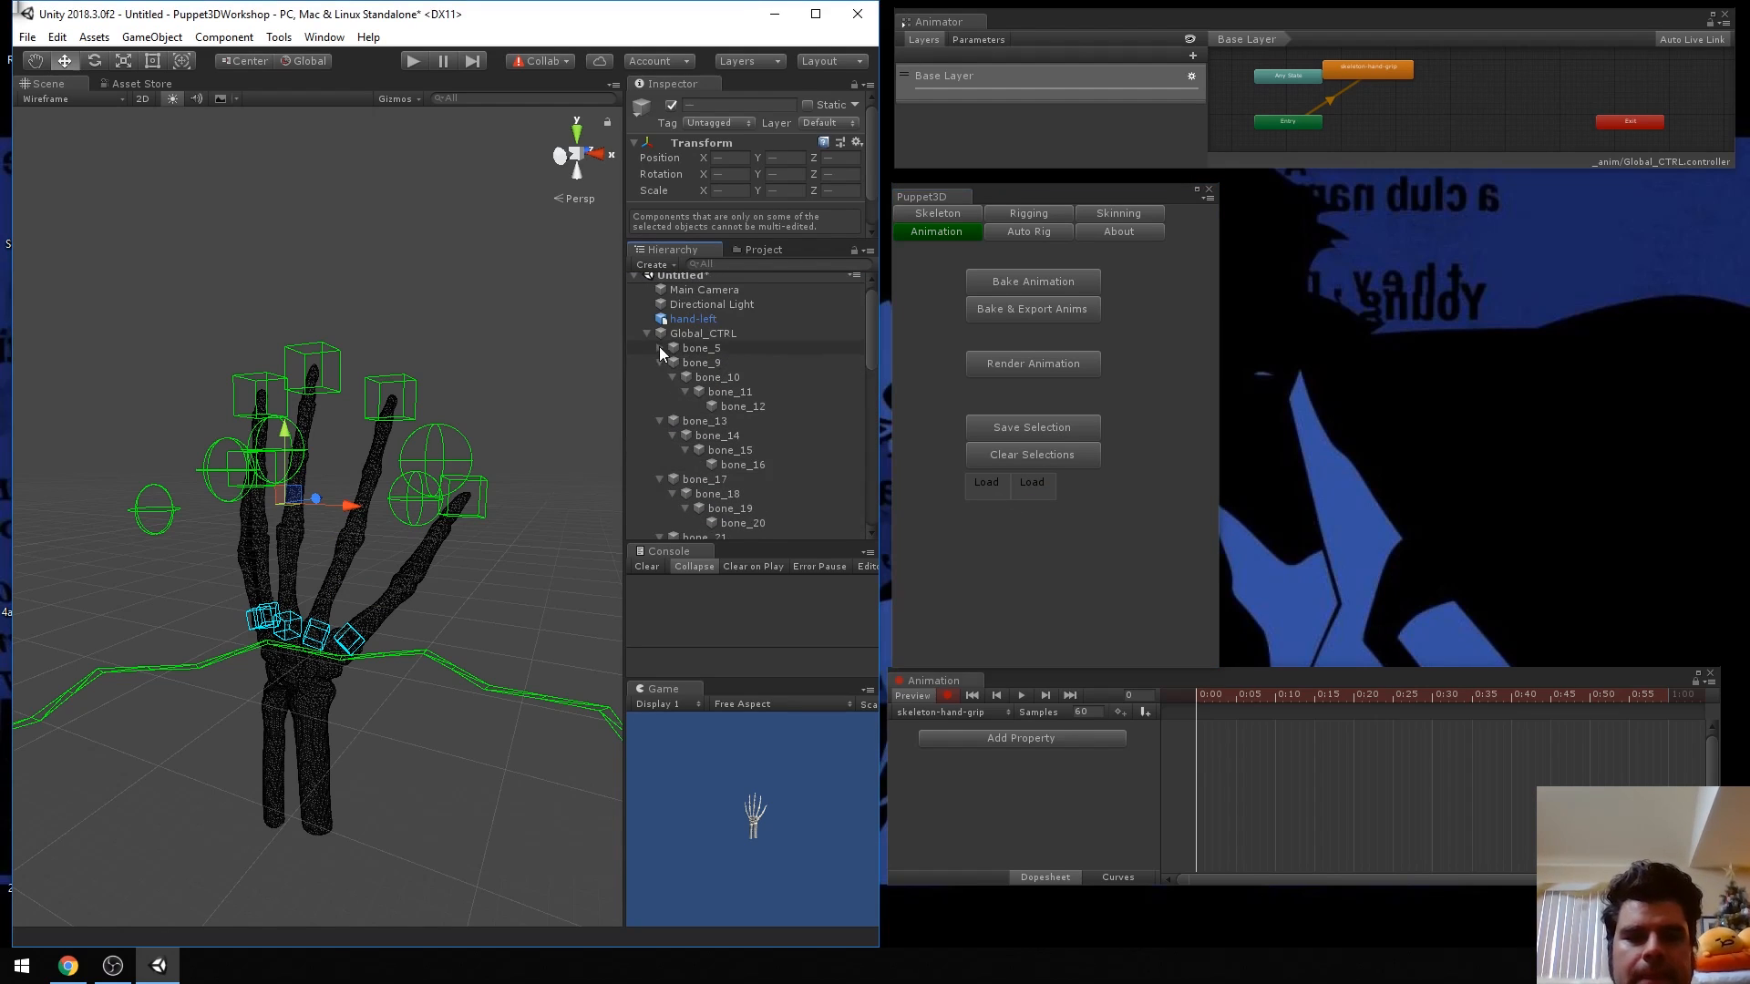
pyautogui.click(1031, 492)
pyautogui.click(1033, 502)
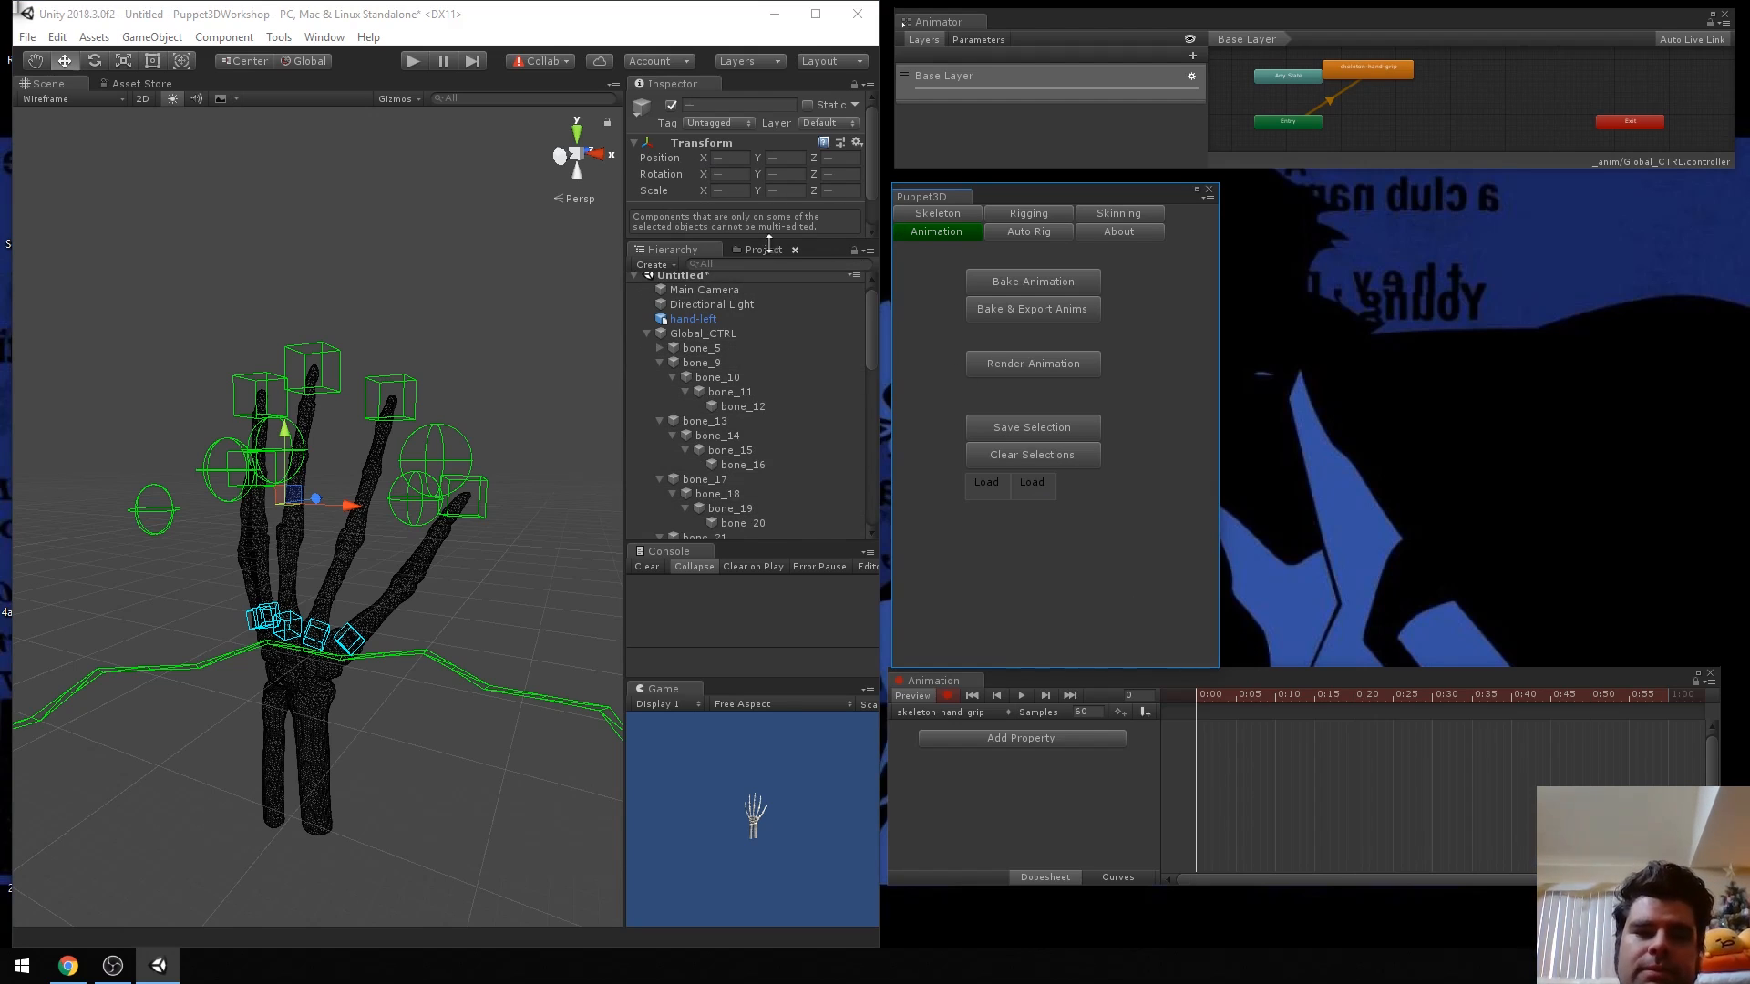
# Enlarge the Inspector and add keys at frame 0 for the position, rotation and scale of all selected controls.
pyautogui.moveTo(765, 244); pyautogui.dragTo(765, 363)
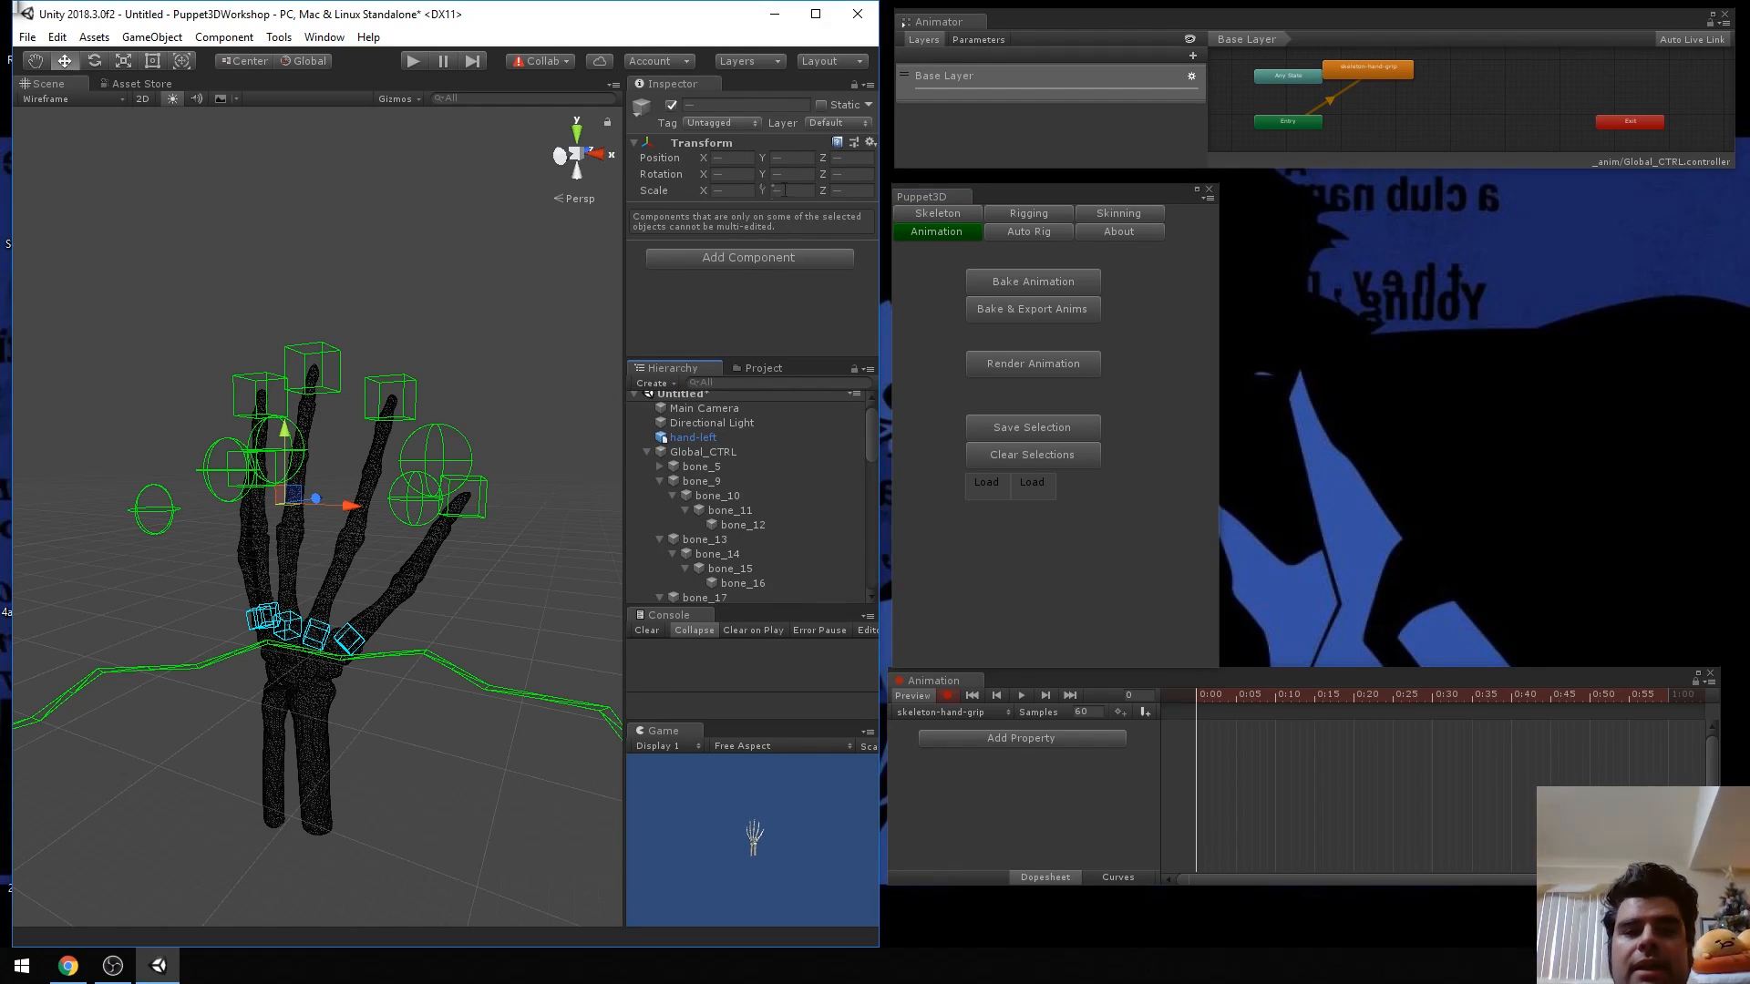
pyautogui.rightClick(671, 156)
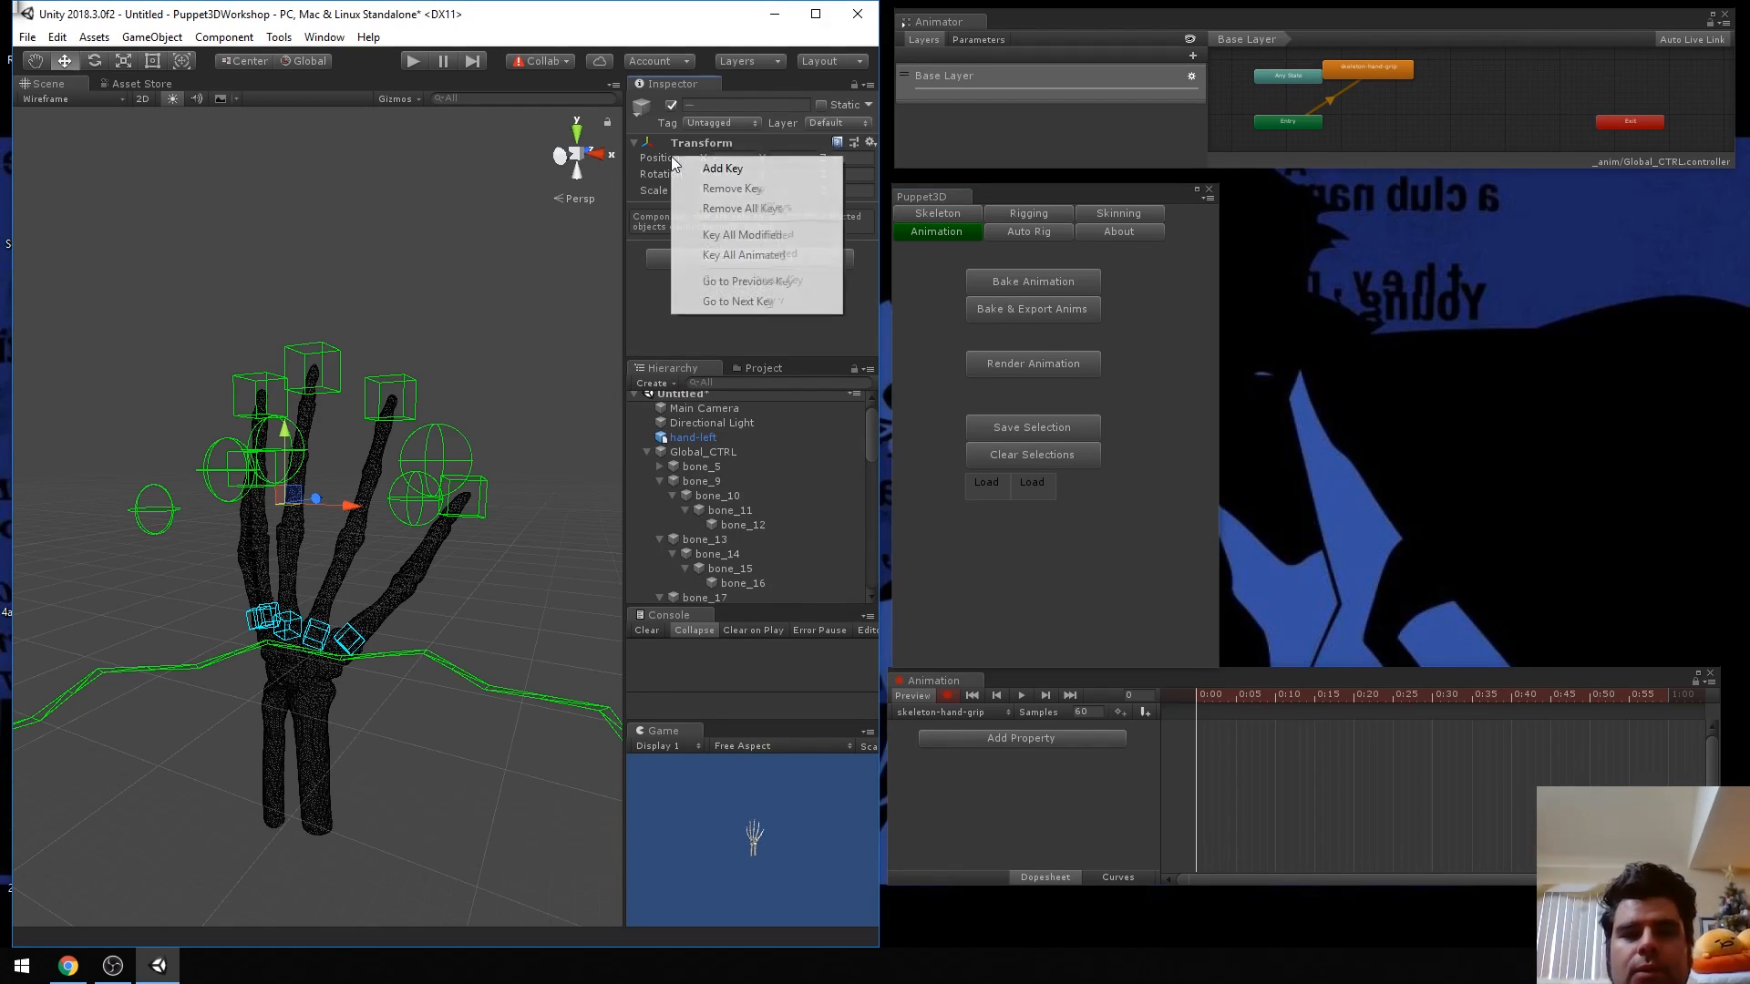
pyautogui.click(676, 166)
pyautogui.rightClick(656, 171)
pyautogui.click(662, 183)
pyautogui.rightClick(660, 188)
pyautogui.click(696, 228)
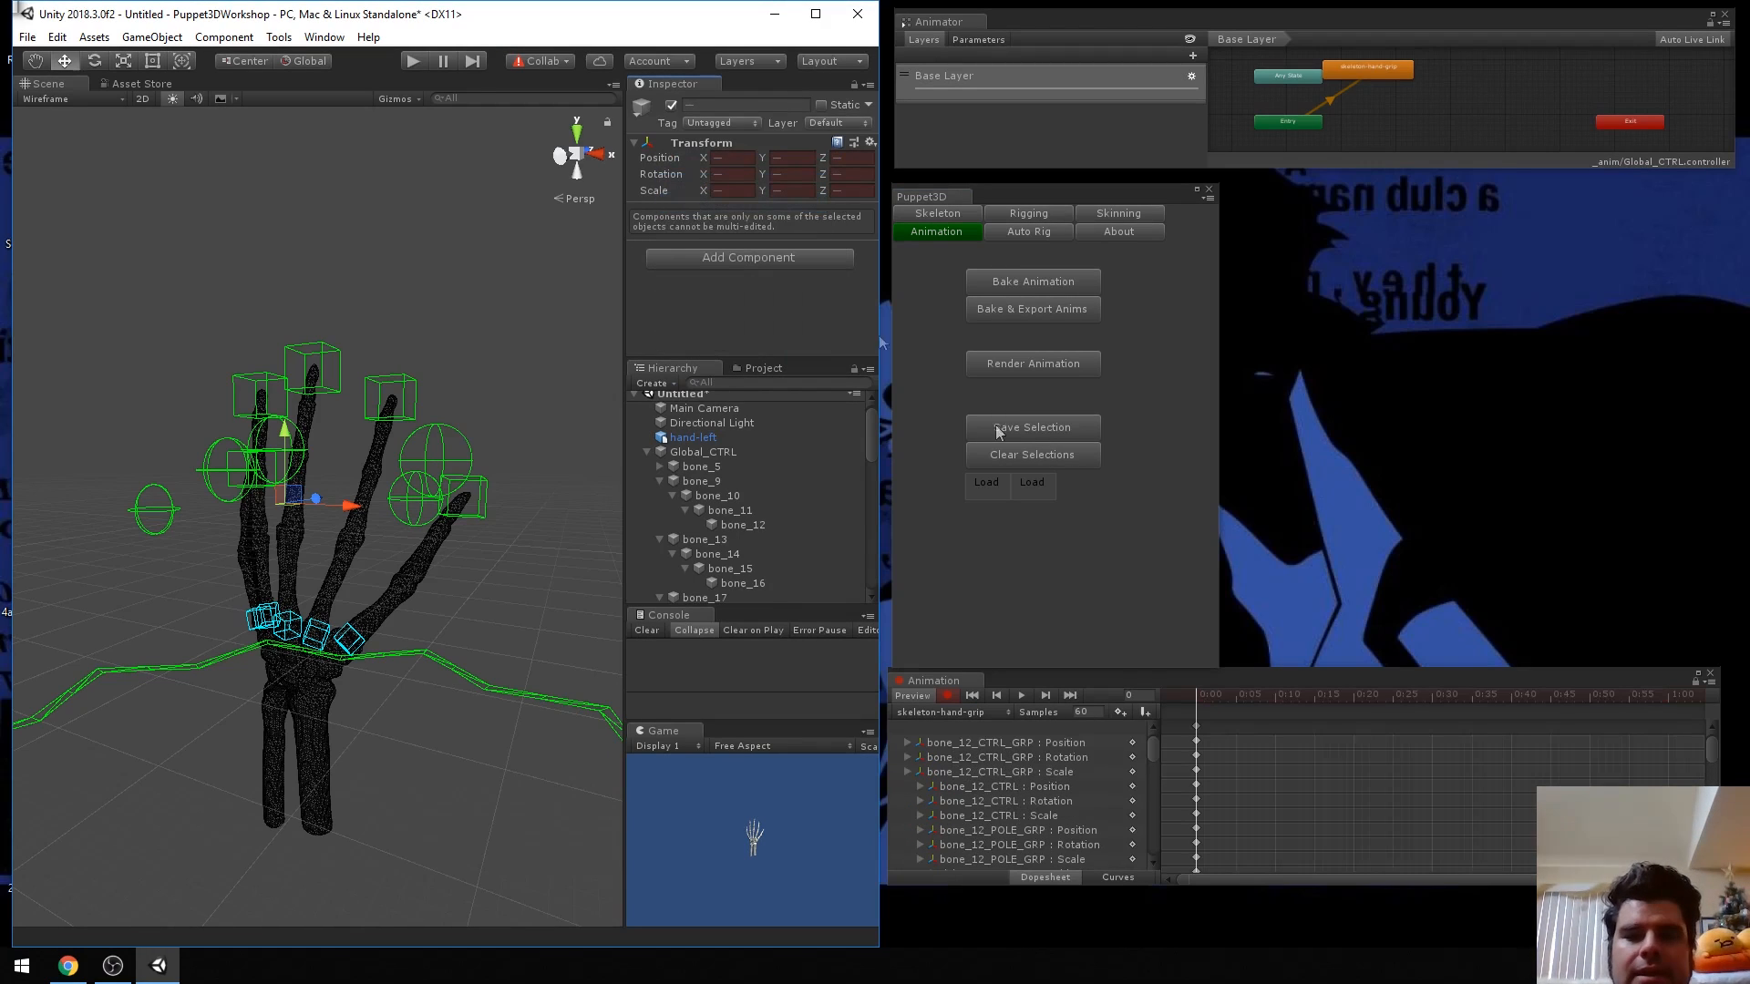
# Enlarge the Animation window and key all the control properties at frame 60.
pyautogui.scroll(-2, 1343, 757)
pyautogui.moveTo(1720, 885); pyautogui.dragTo(1744, 971)
pyautogui.scroll(-4, 1222, 814)
pyautogui.scroll(2, 1200, 809)
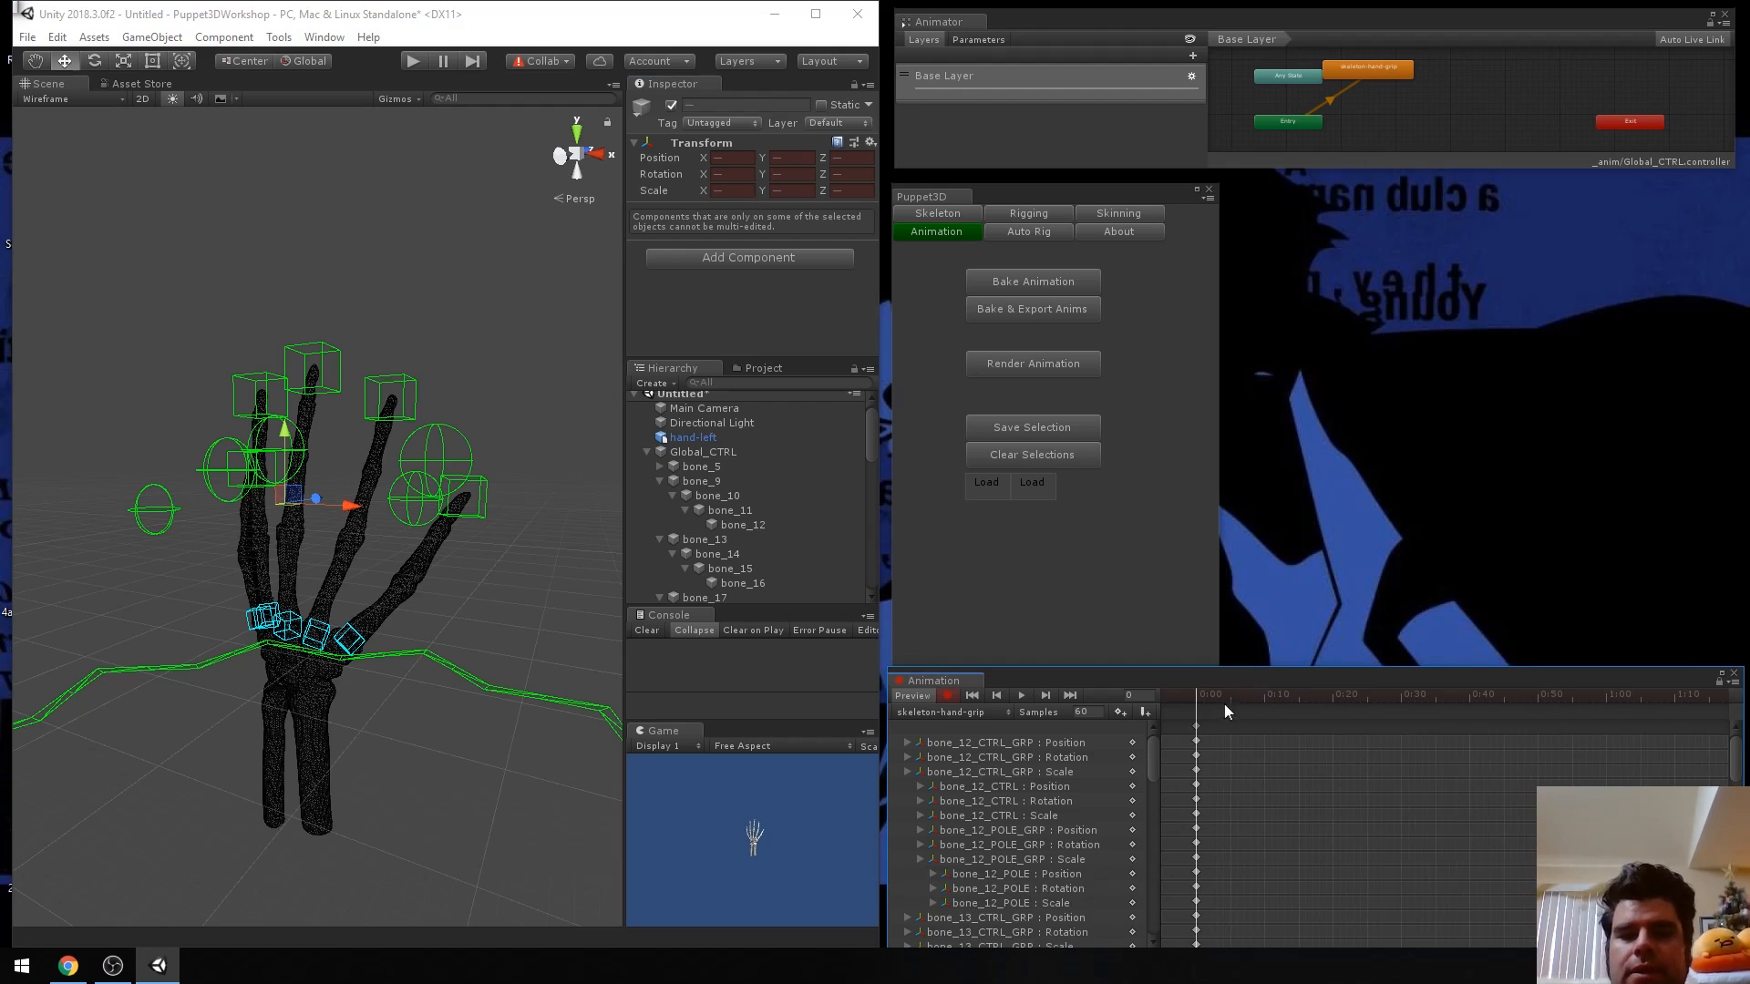
pyautogui.moveTo(1229, 699); pyautogui.dragTo(1595, 706)
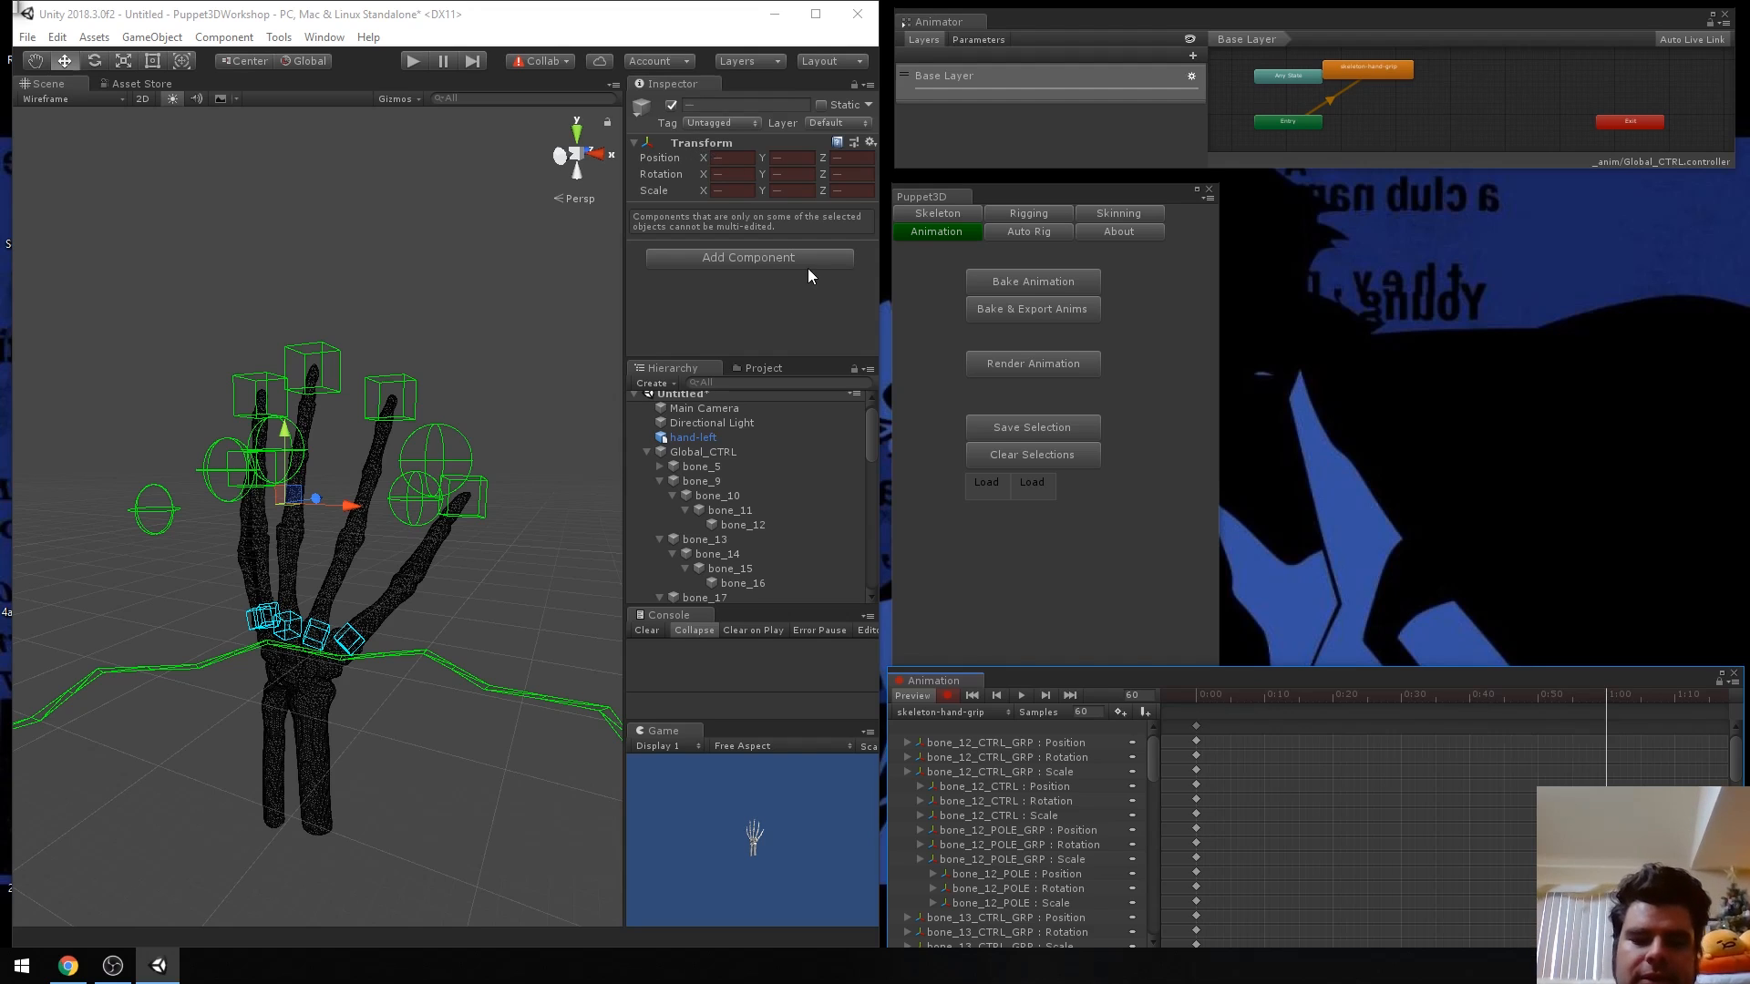
pyautogui.press('k')
# Move the animation playhead to frame 30, midway between the two sets of keys.
pyautogui.scroll(-1, 1469, 841)
pyautogui.scroll(-3, 1462, 827)
pyautogui.click(1482, 726)
pyautogui.moveTo(1482, 726); pyautogui.dragTo(1368, 767)
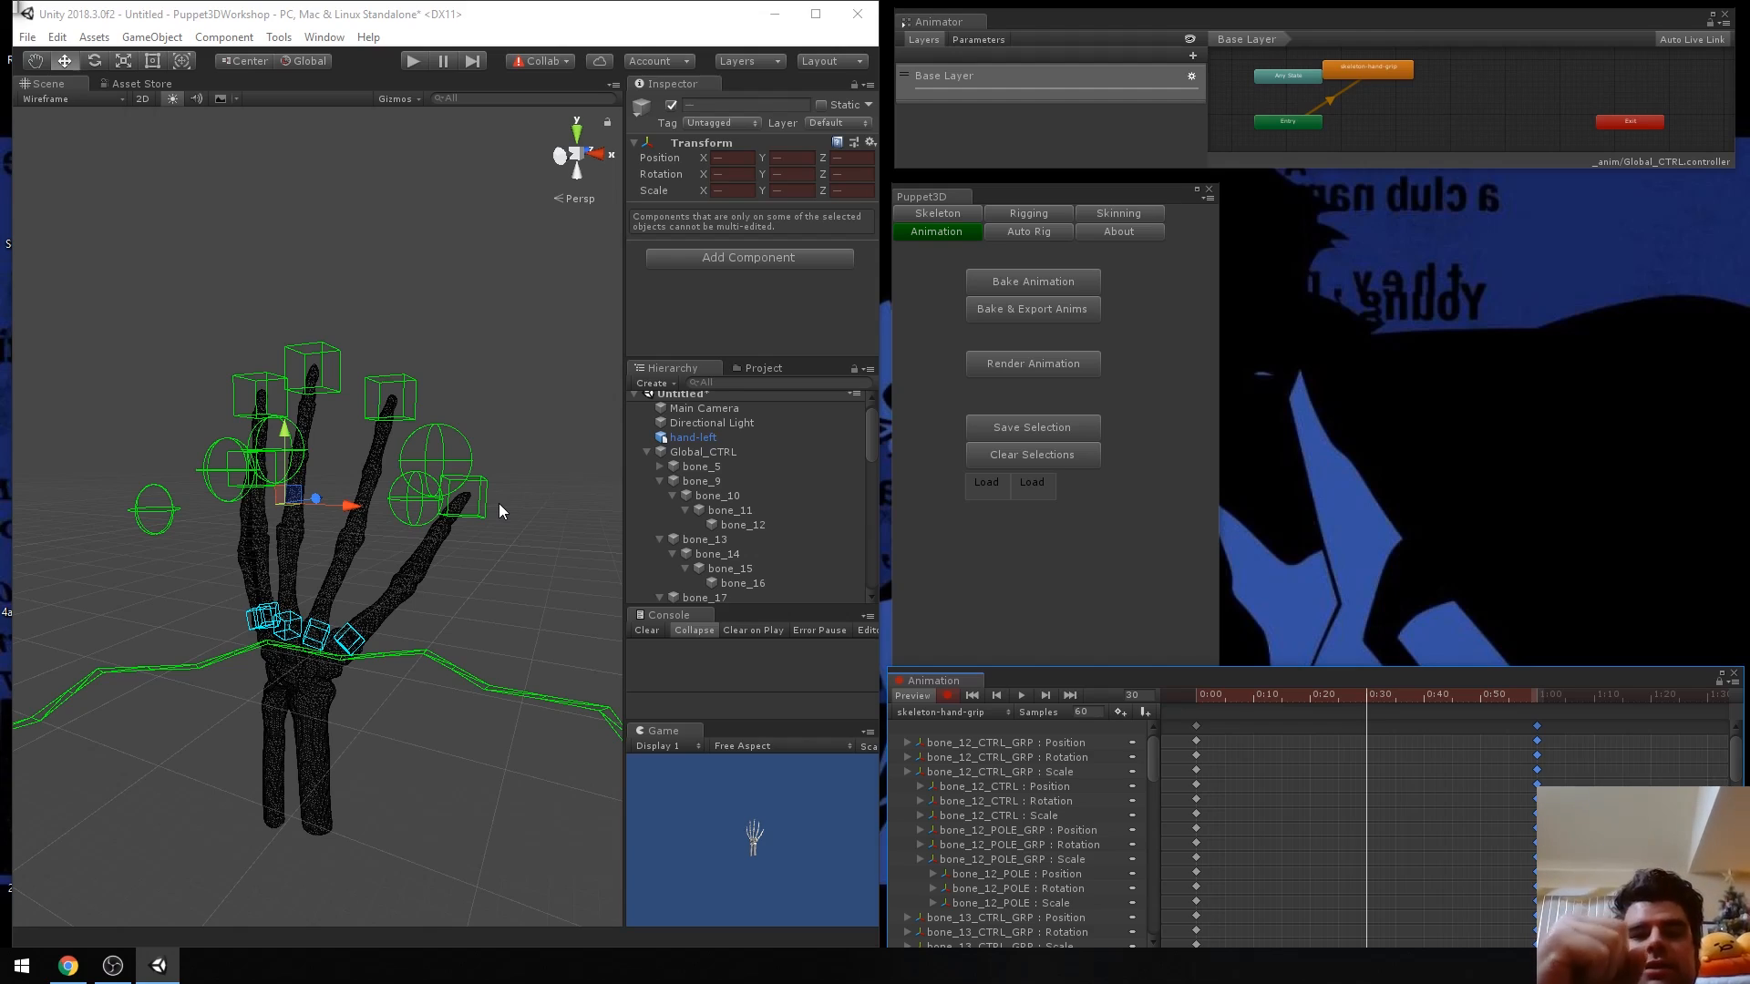
pyautogui.keyDown('alt'); pyautogui.moveTo(351, 443); pyautogui.dragTo(380, 440); pyautogui.keyUp('alt')
pyautogui.scroll(5, 380, 440)
pyautogui.press('s')
pyautogui.moveTo(225, 442); pyautogui.dragTo(211, 442, button='right')
pyautogui.press('w')
pyautogui.press('d')
pyautogui.press('a')
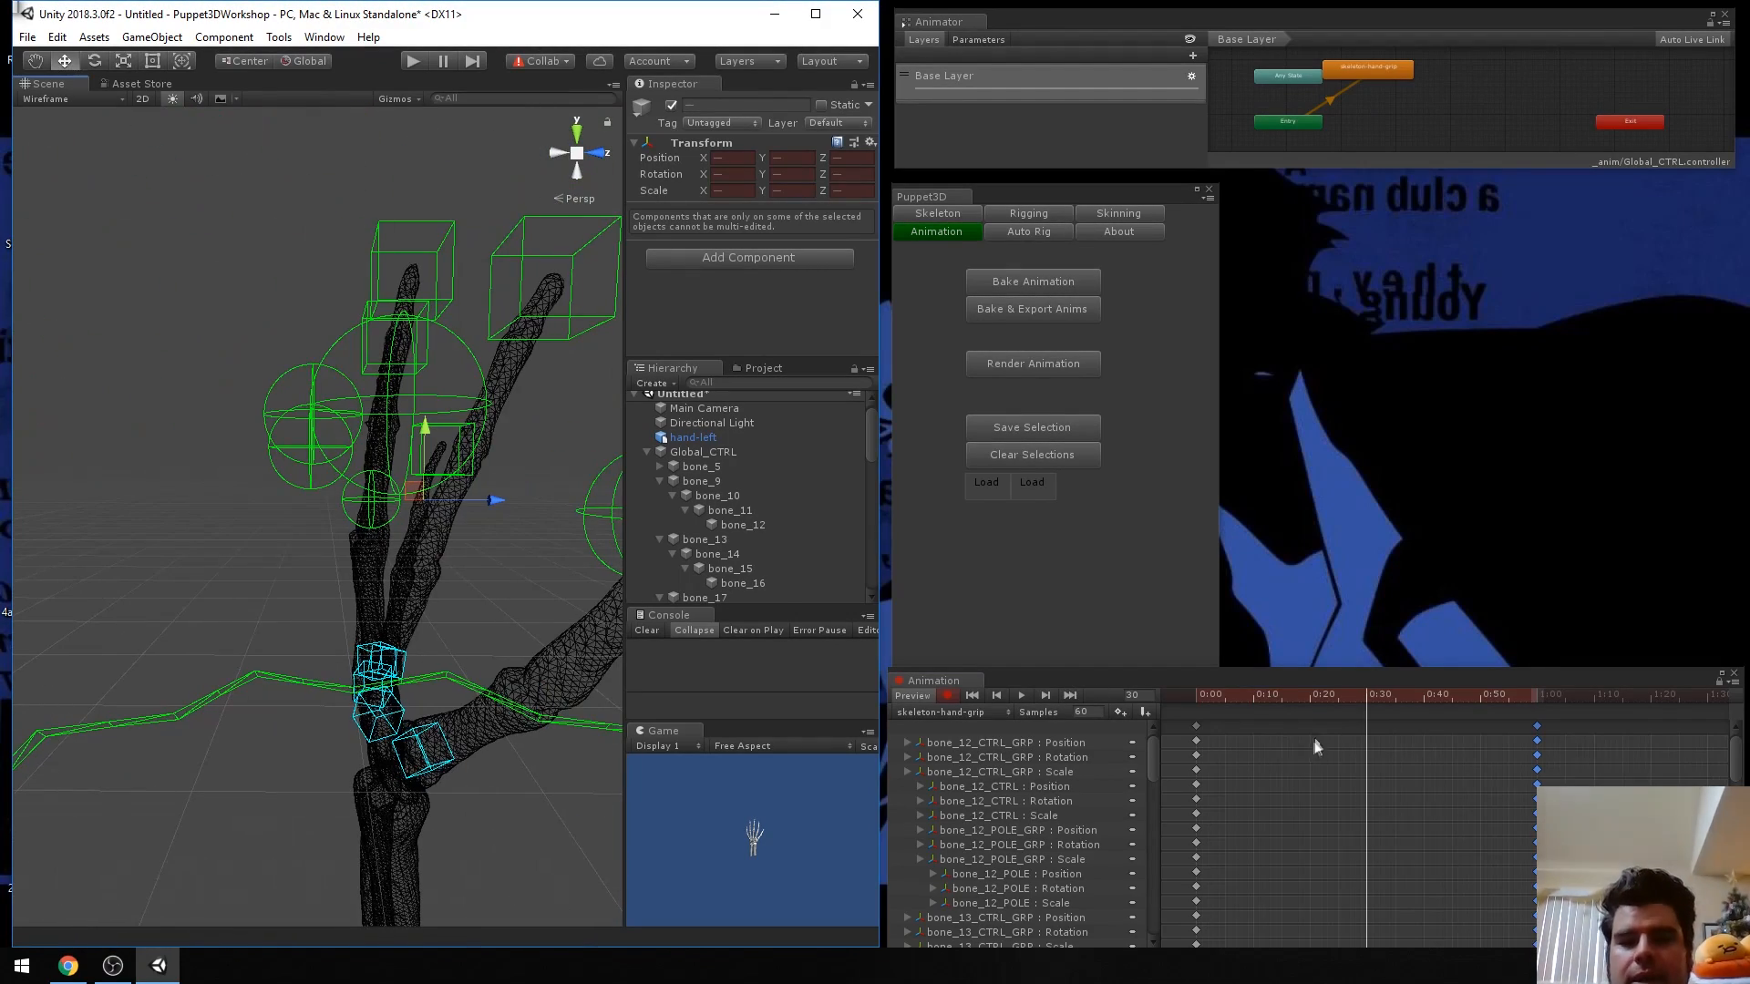
pyautogui.moveTo(1371, 698)
pyautogui.mouseDown()
pyautogui.moveTo(1354, 697)
pyautogui.moveTo(1369, 698)
pyautogui.mouseUp()
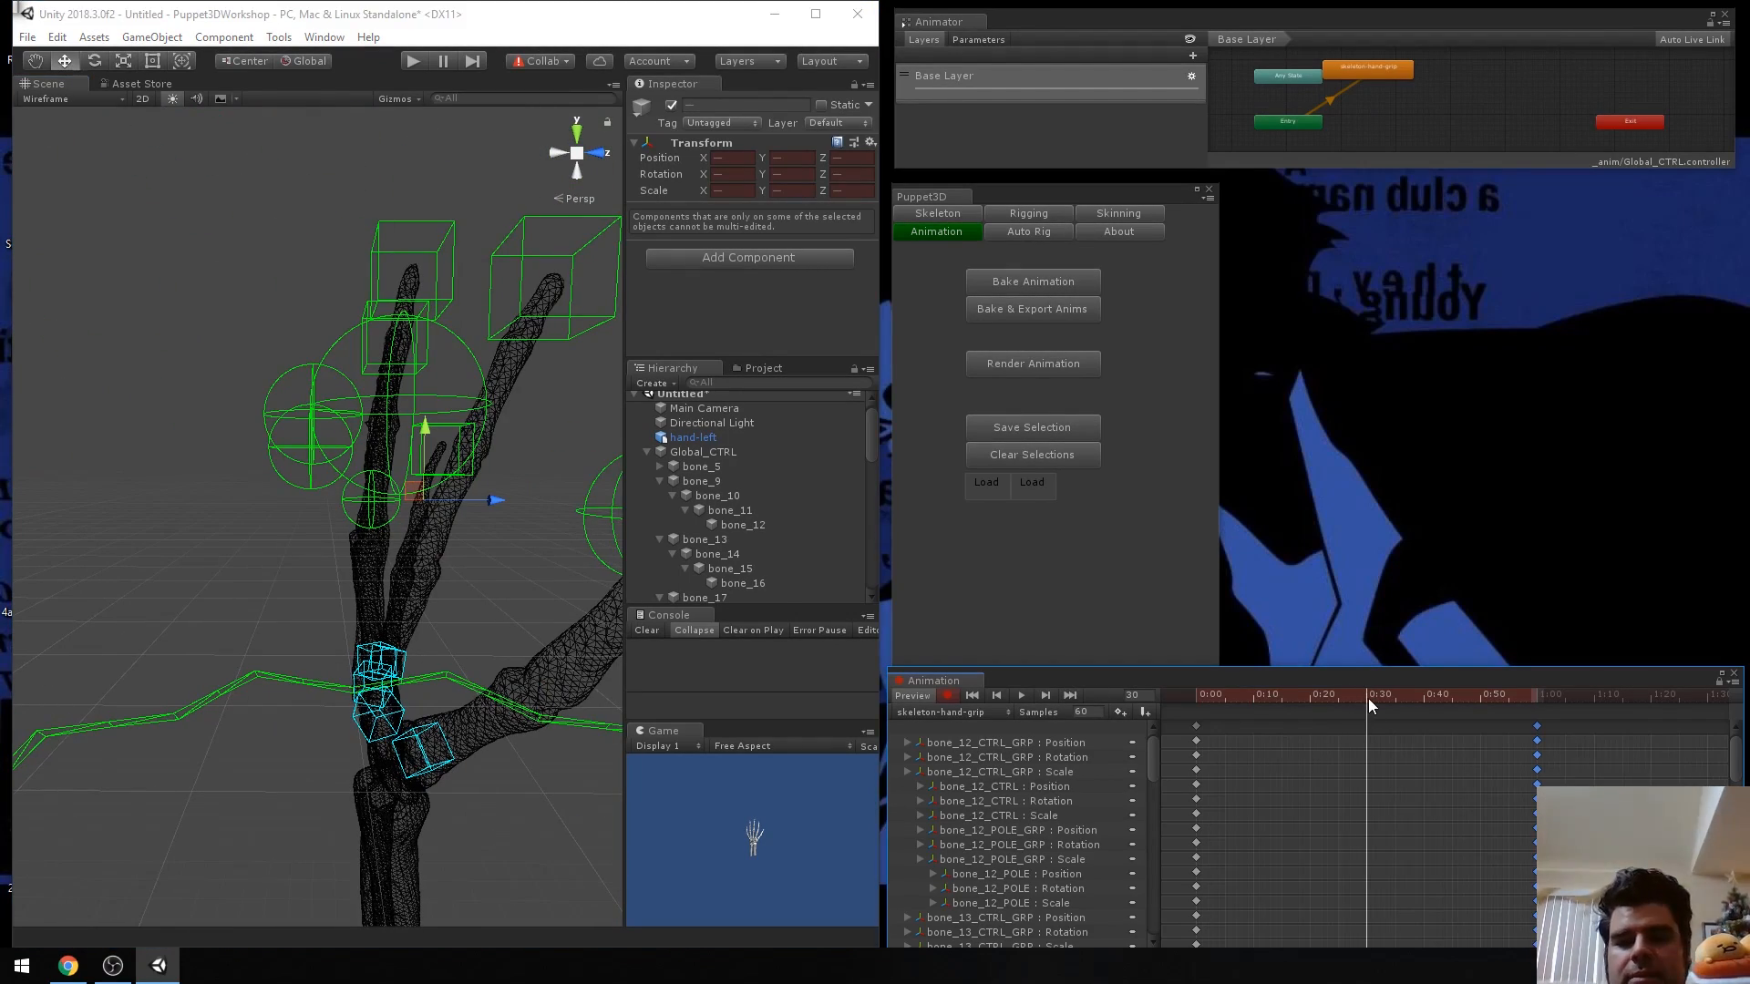
# Move bone_24_CTRL down in front of the palm to about X -0.747, Y -0.859, Z 0.018 at frame 30.
pyautogui.keyDown('alt'); pyautogui.moveTo(382, 599); pyautogui.dragTo(458, 553); pyautogui.keyUp('alt')
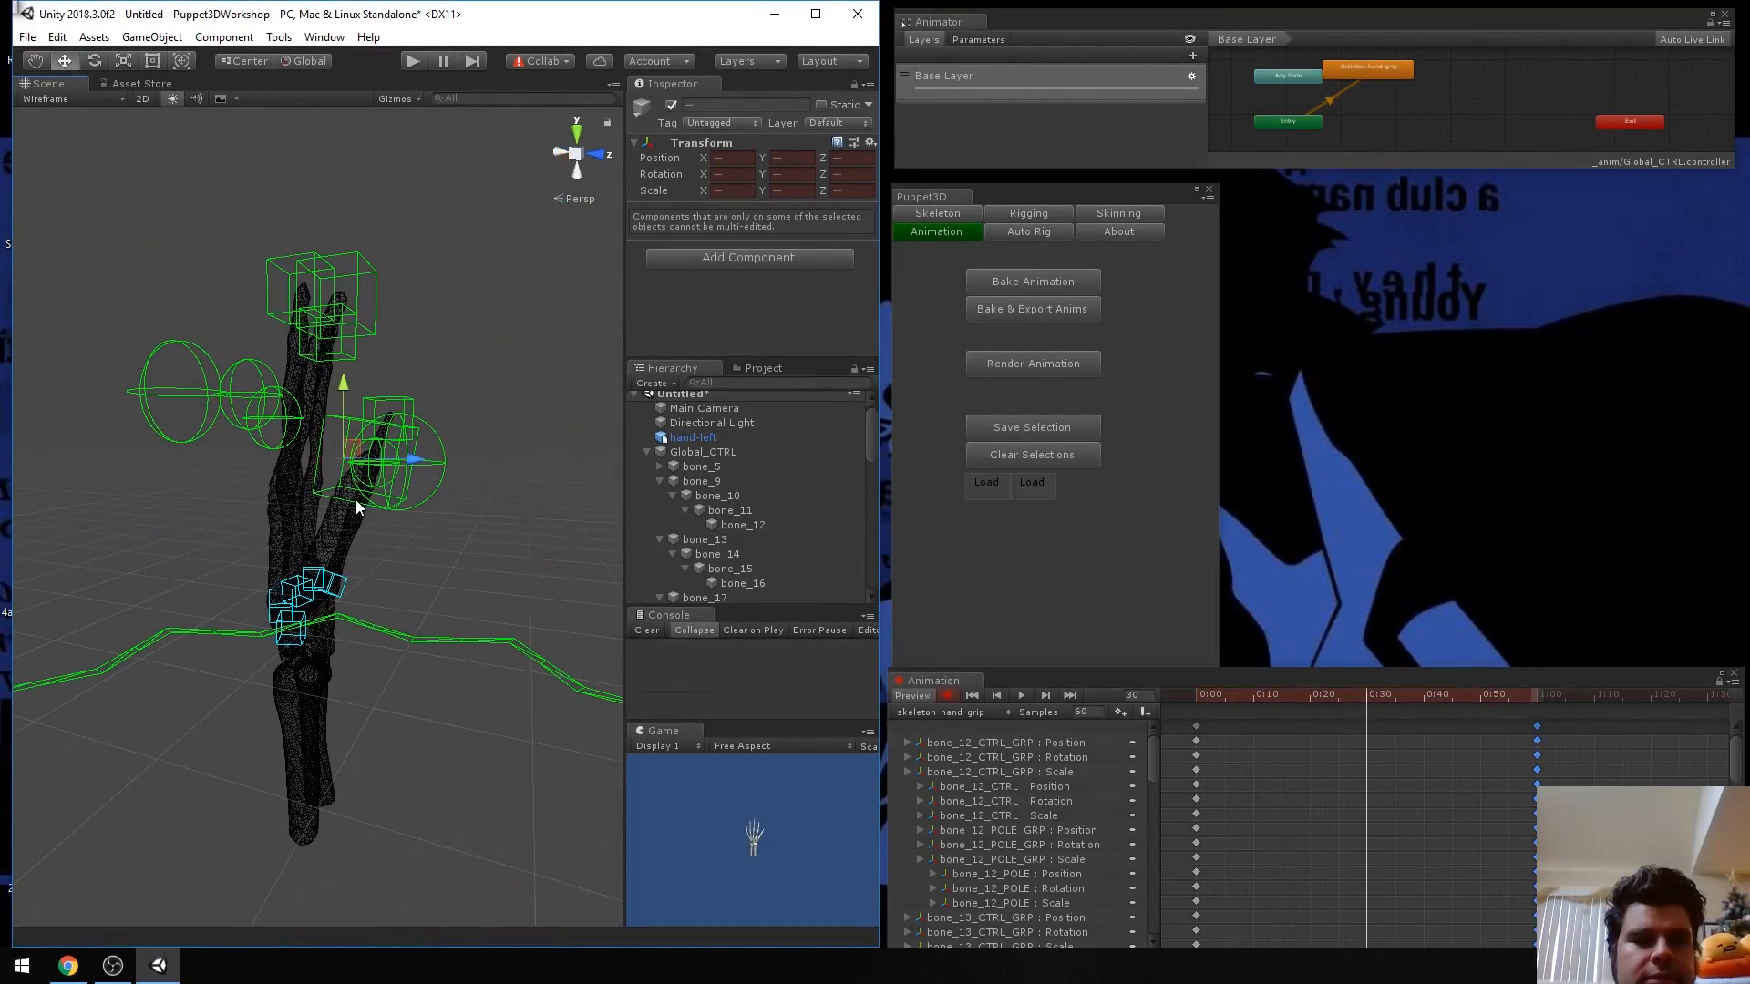
pyautogui.click(288, 551)
pyautogui.scroll(4, 288, 550)
pyautogui.keyDown('alt'); pyautogui.moveTo(288, 551); pyautogui.dragTo(508, 497); pyautogui.keyUp('alt')
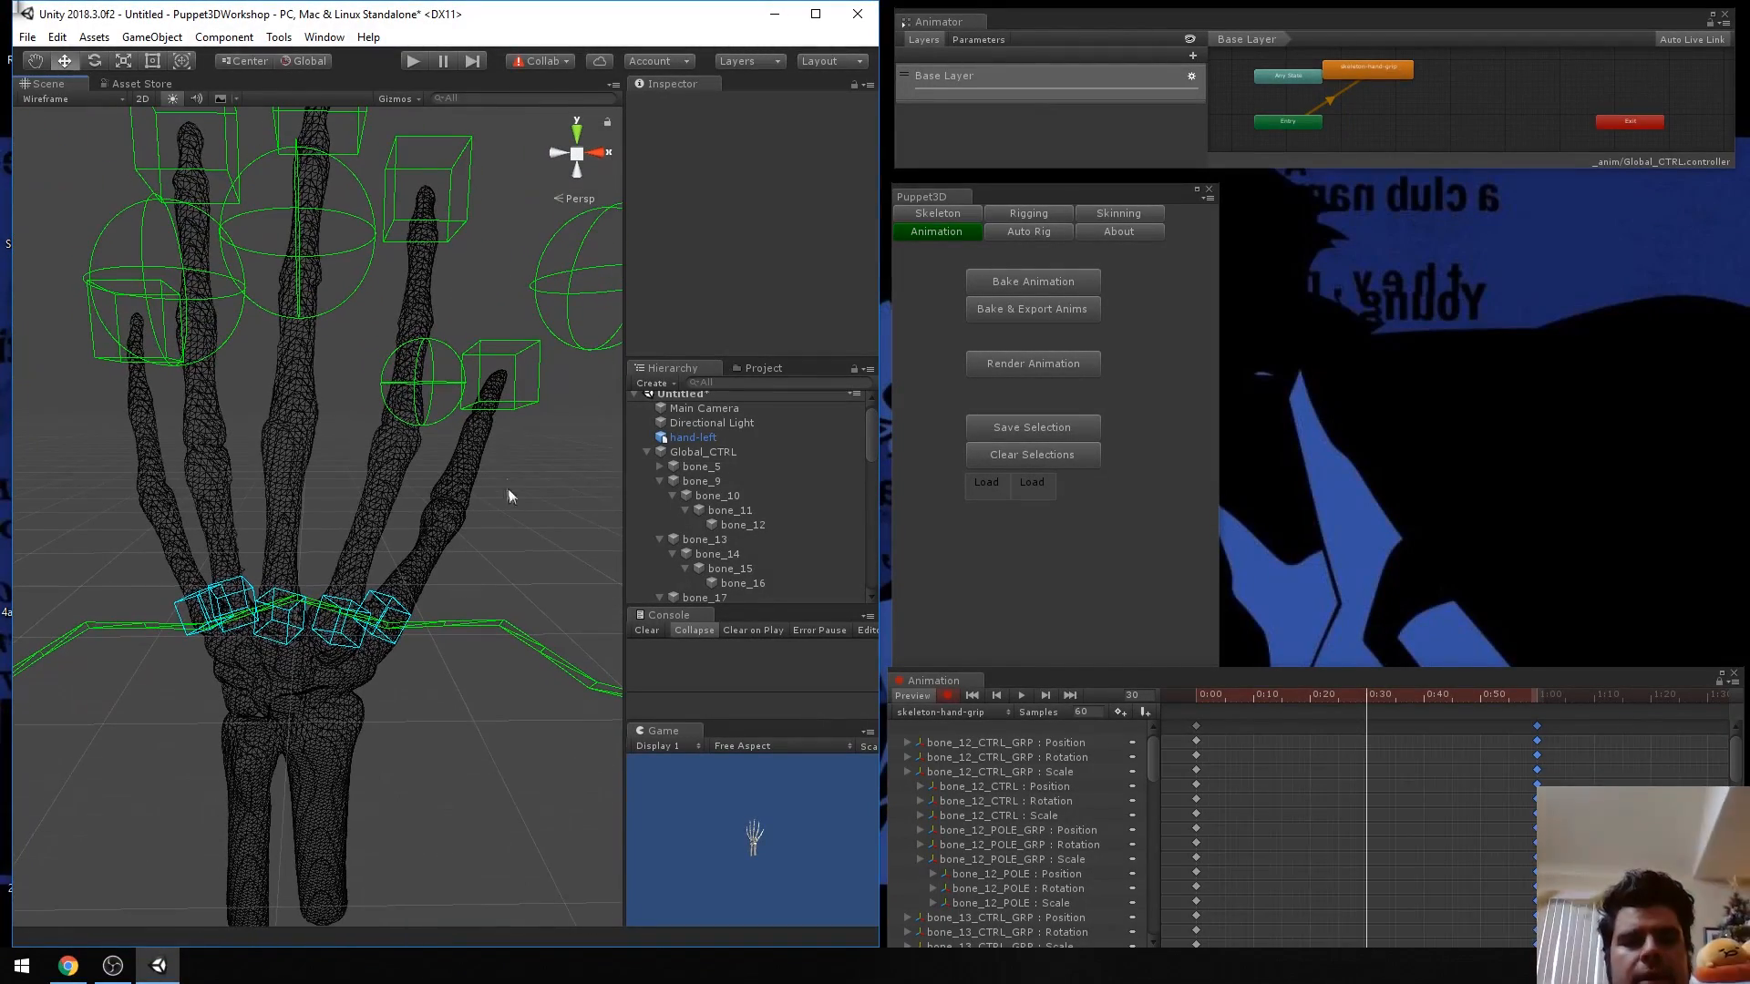
pyautogui.click(540, 401)
pyautogui.moveTo(507, 308); pyautogui.dragTo(358, 643)
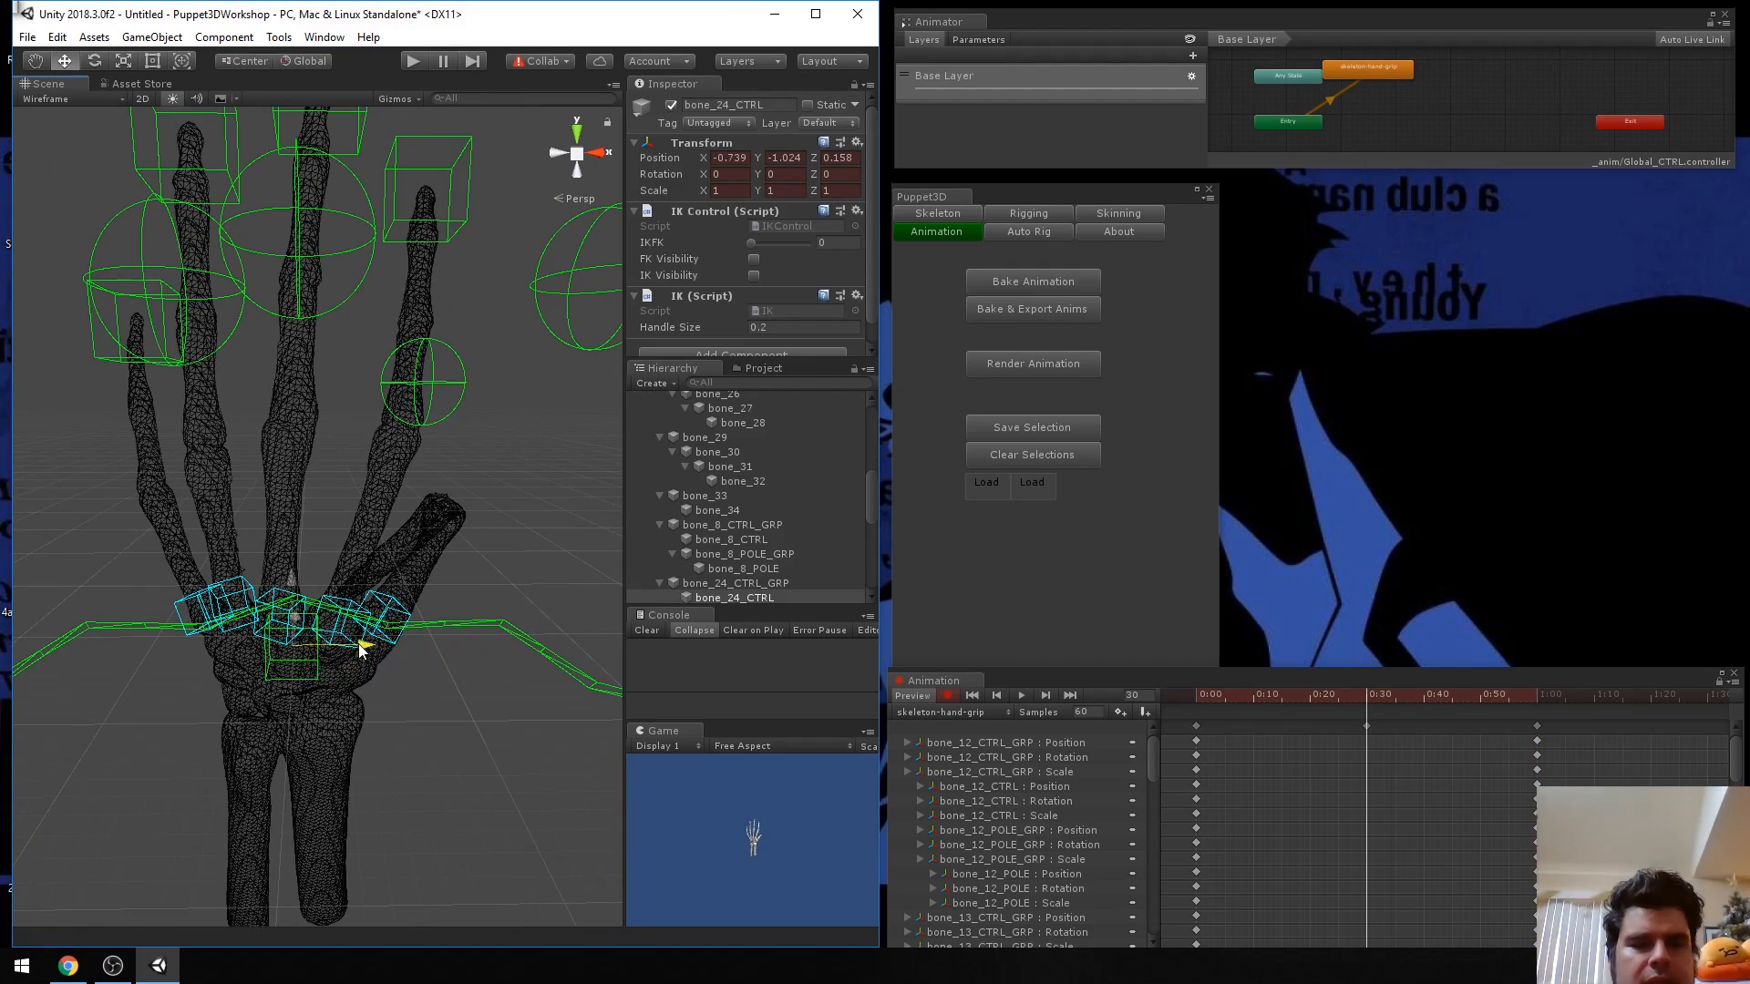
pyautogui.moveTo(285, 554); pyautogui.dragTo(285, 536)
pyautogui.keyDown('alt'); pyautogui.moveTo(285, 536); pyautogui.dragTo(429, 520); pyautogui.keyUp('alt')
pyautogui.moveTo(588, 572); pyautogui.dragTo(408, 499)
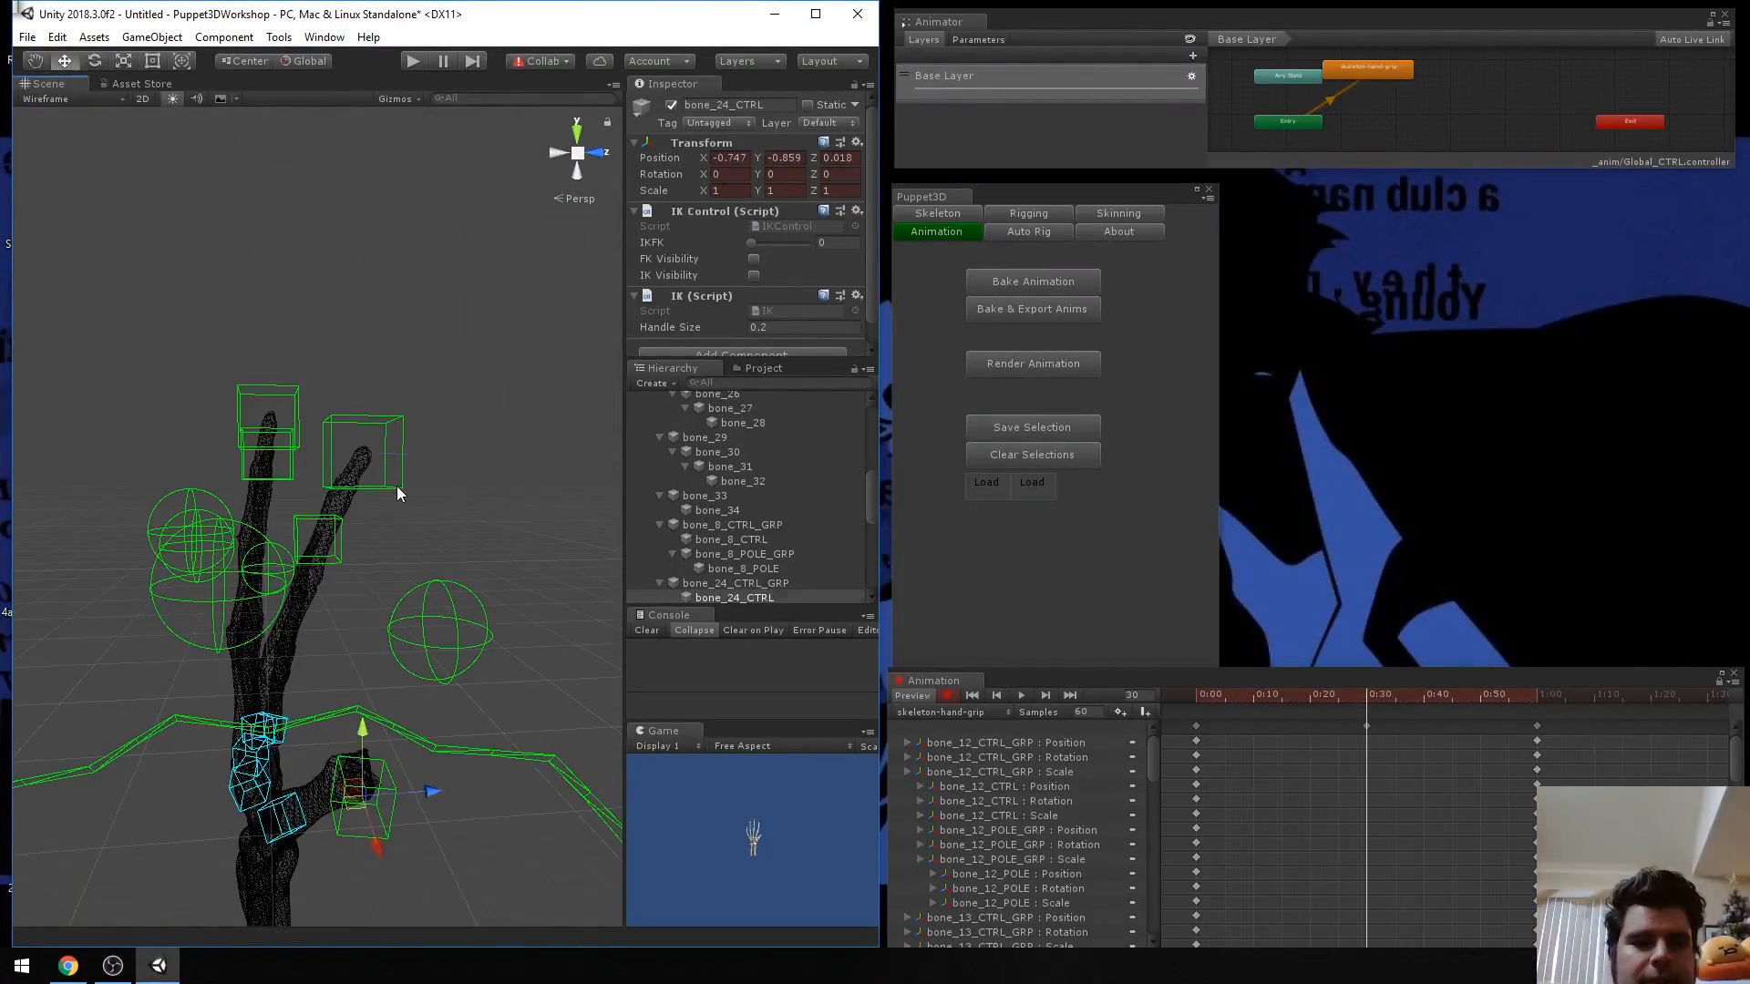
# Curl the finger inward by moving bone_8_CTRL to about X -0.316, Y -0.972, Z -0.034.
pyautogui.click(397, 484)
pyautogui.moveTo(378, 418); pyautogui.dragTo(269, 775)
pyautogui.moveTo(269, 775); pyautogui.dragTo(208, 611, button='right')
pyautogui.press('w')
pyautogui.press('s')
pyautogui.moveTo(149, 538); pyautogui.dragTo(319, 647)
pyautogui.keyDown('alt'); pyautogui.moveTo(319, 648); pyautogui.dragTo(512, 447); pyautogui.keyUp('alt')
pyautogui.moveTo(581, 514)
pyautogui.mouseDown()
pyautogui.moveTo(552, 511)
pyautogui.moveTo(567, 512)
pyautogui.mouseUp()
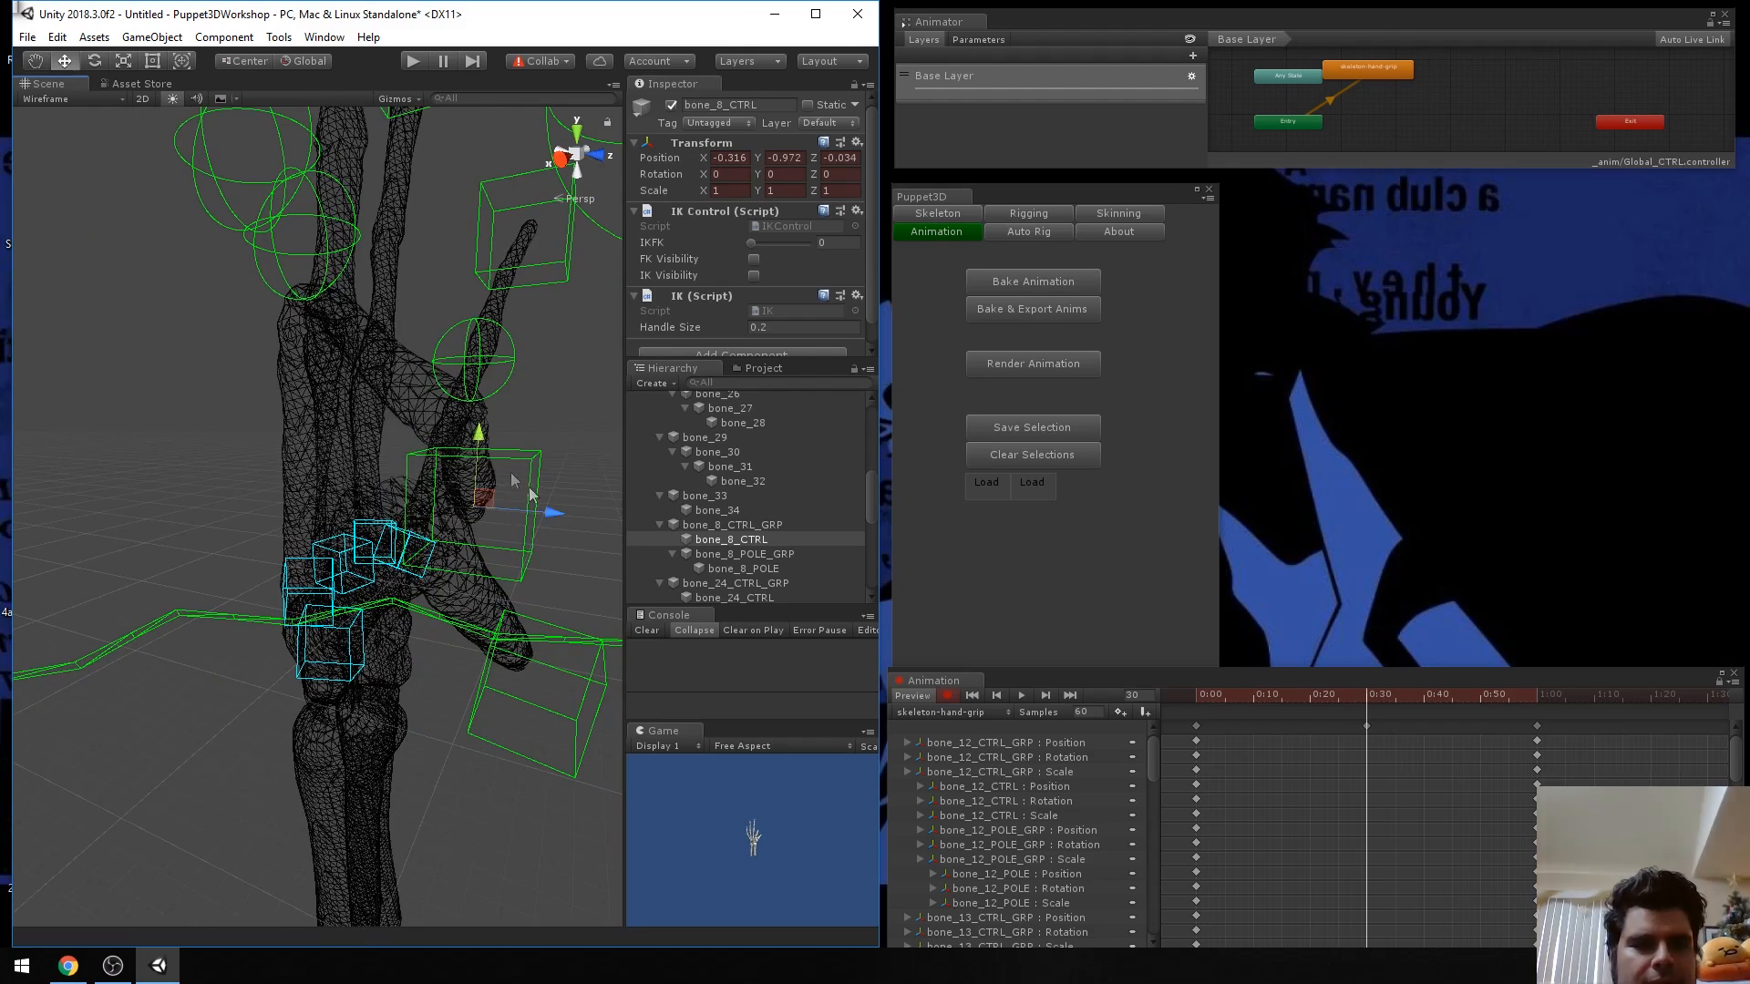
# Set the Scene view's draw mode to Shaded and view the curled fingers from the other side.
pyautogui.click(72, 99)
pyautogui.click(69, 131)
pyautogui.moveTo(364, 505)
pyautogui.mouseDown(button='right')
pyautogui.moveTo(301, 469)
pyautogui.moveTo(247, 474)
pyautogui.moveTo(354, 487)
pyautogui.mouseUp(button='right')
pyautogui.press('d')
pyautogui.press('s')
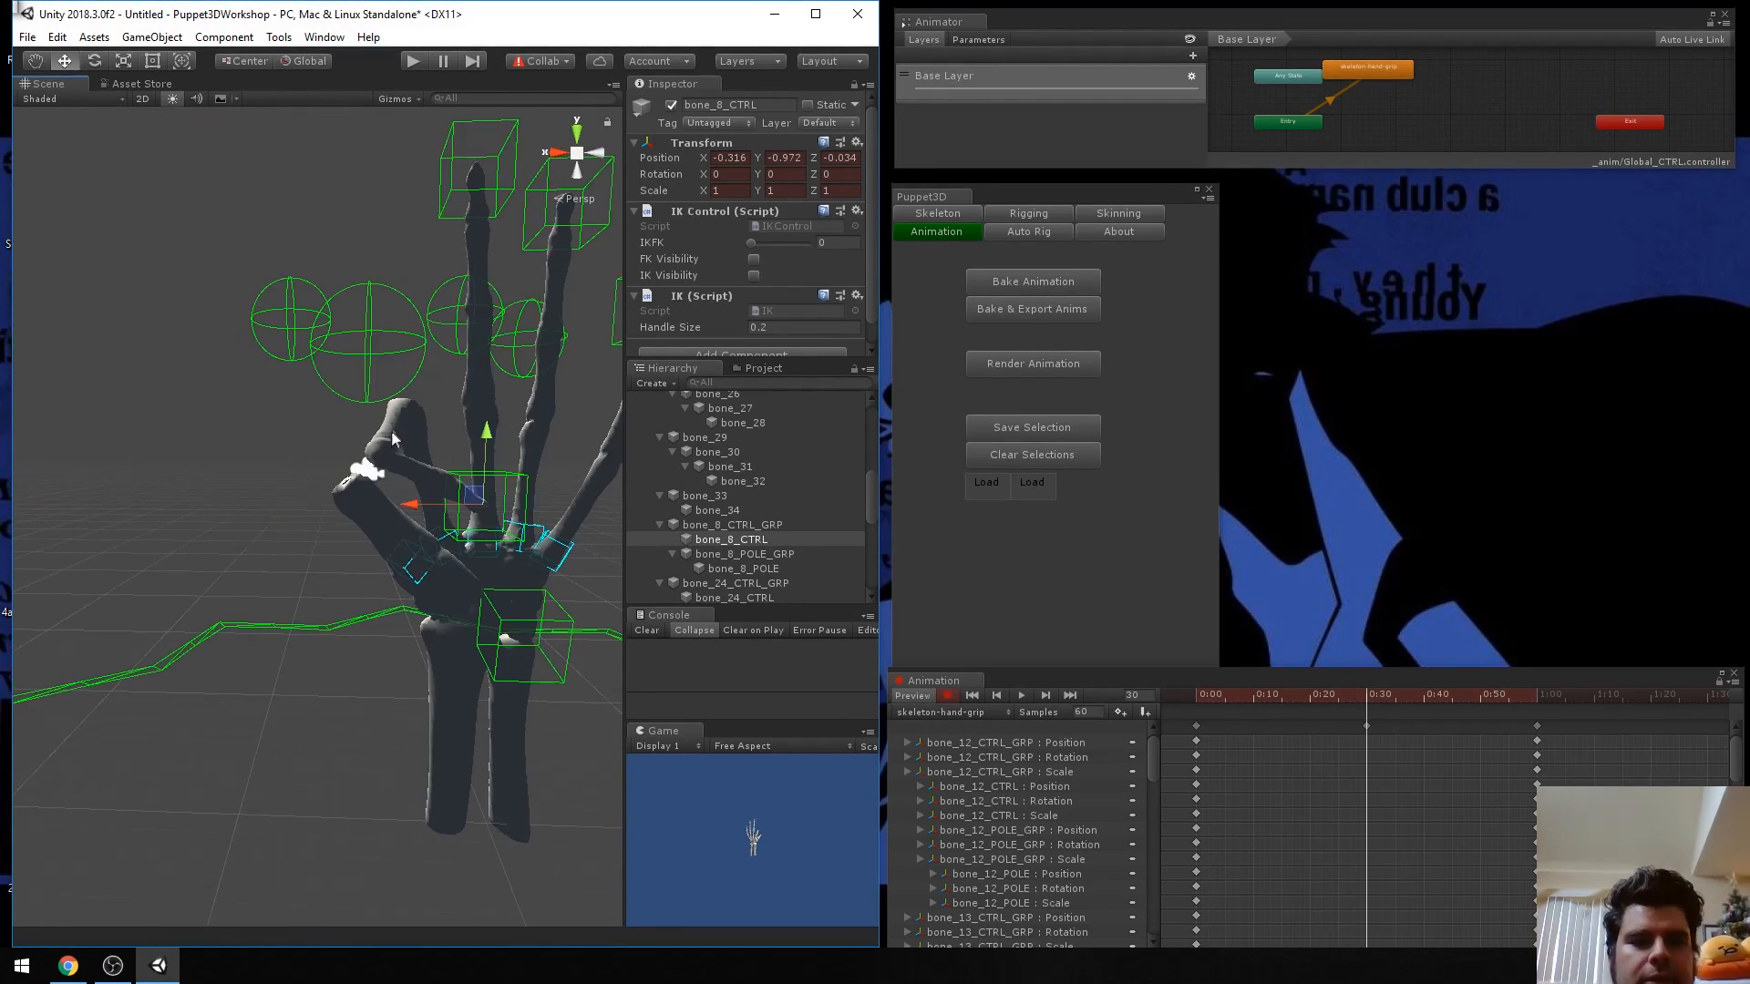
# Try shifting bone_24_POLE to about X -0.084, undo the move and reselect bone_8_CTRL.
pyautogui.click(377, 355)
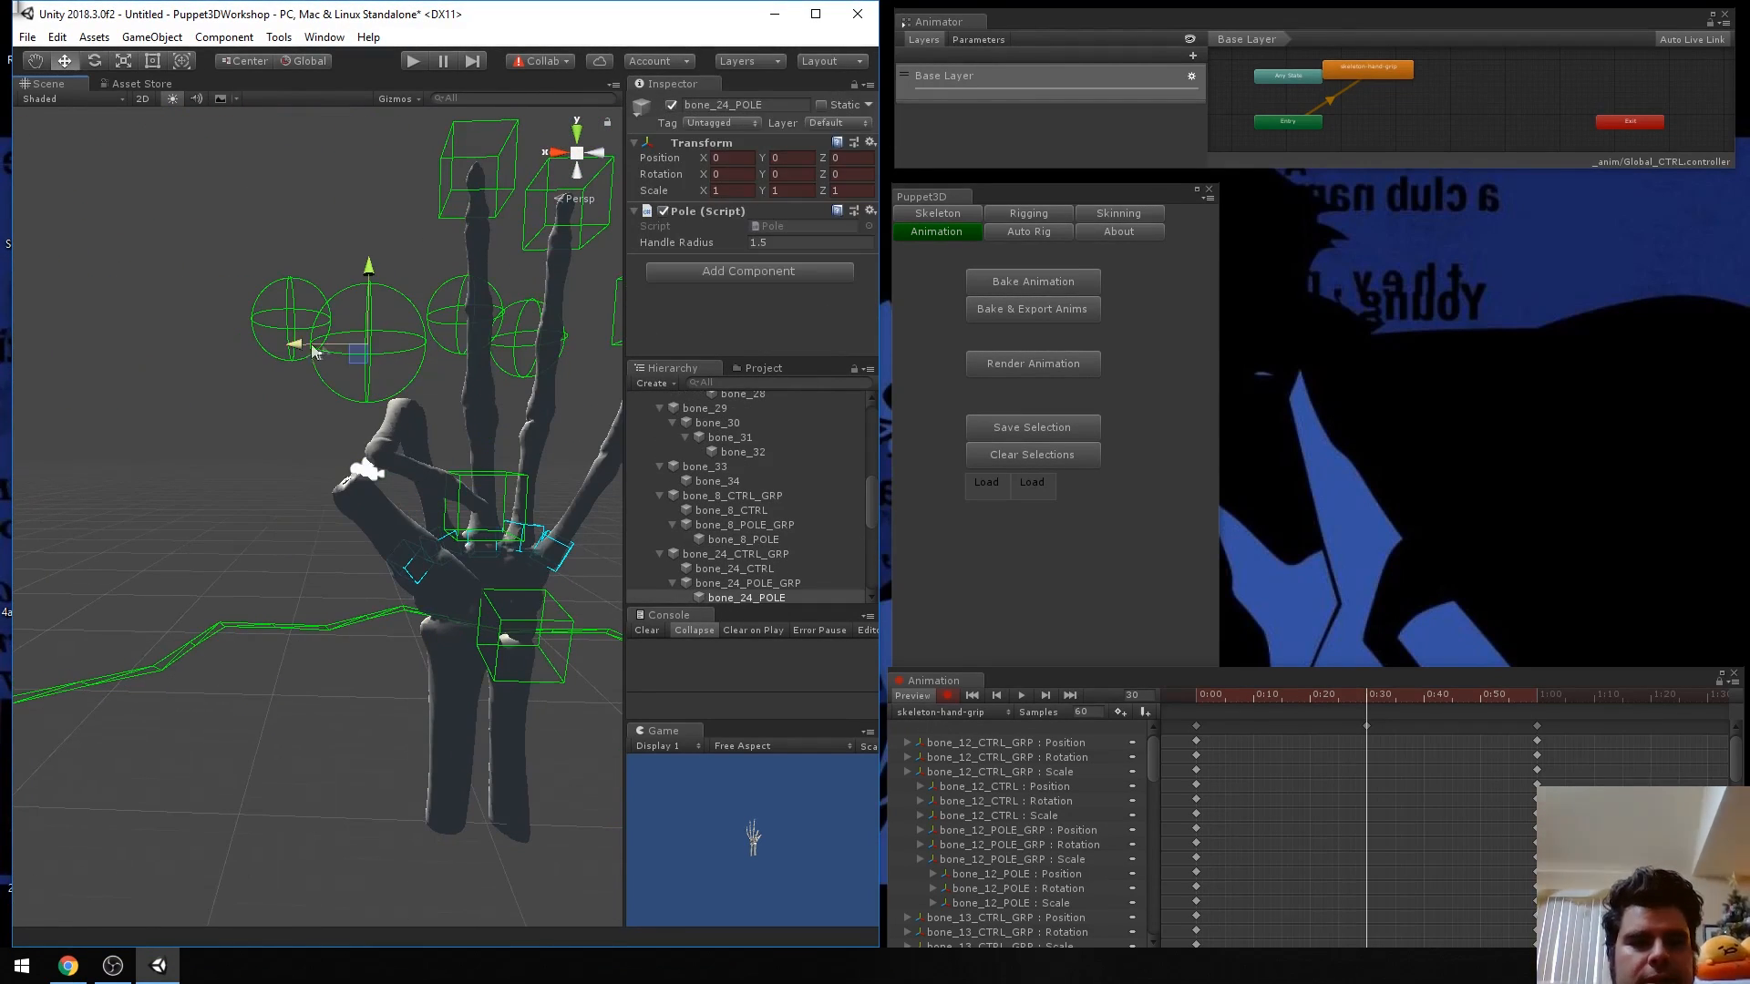
pyautogui.moveTo(308, 347); pyautogui.dragTo(327, 347)
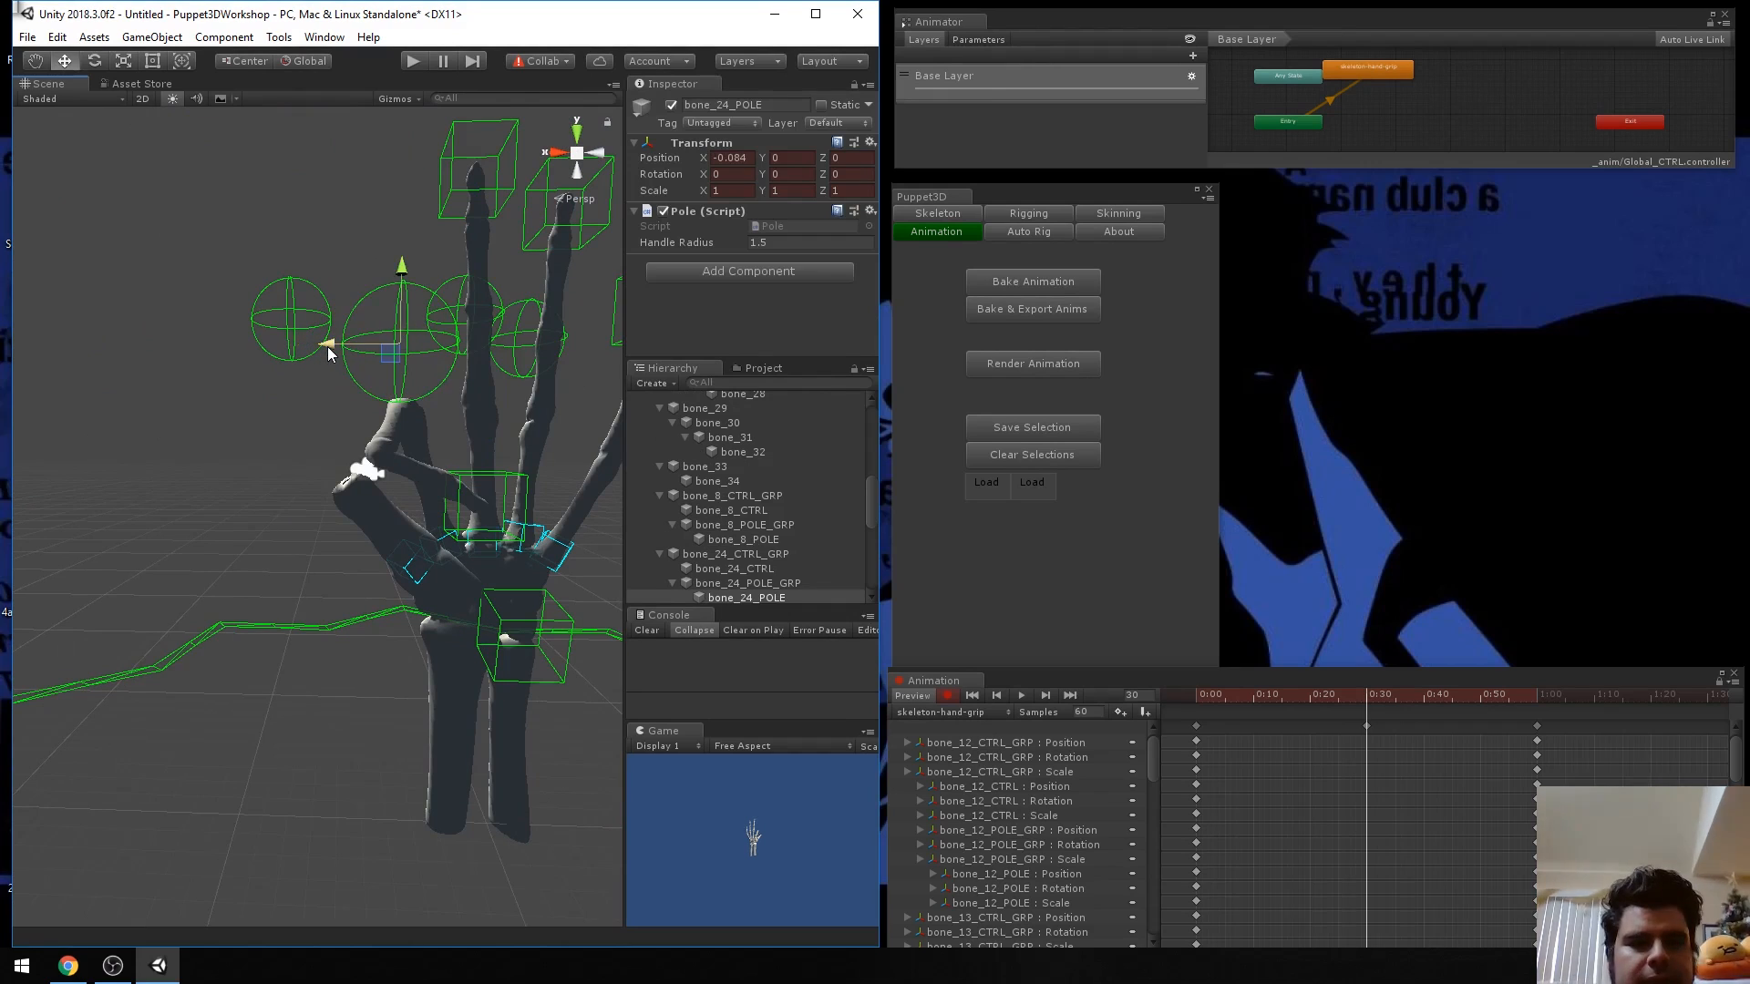
pyautogui.click(474, 483)
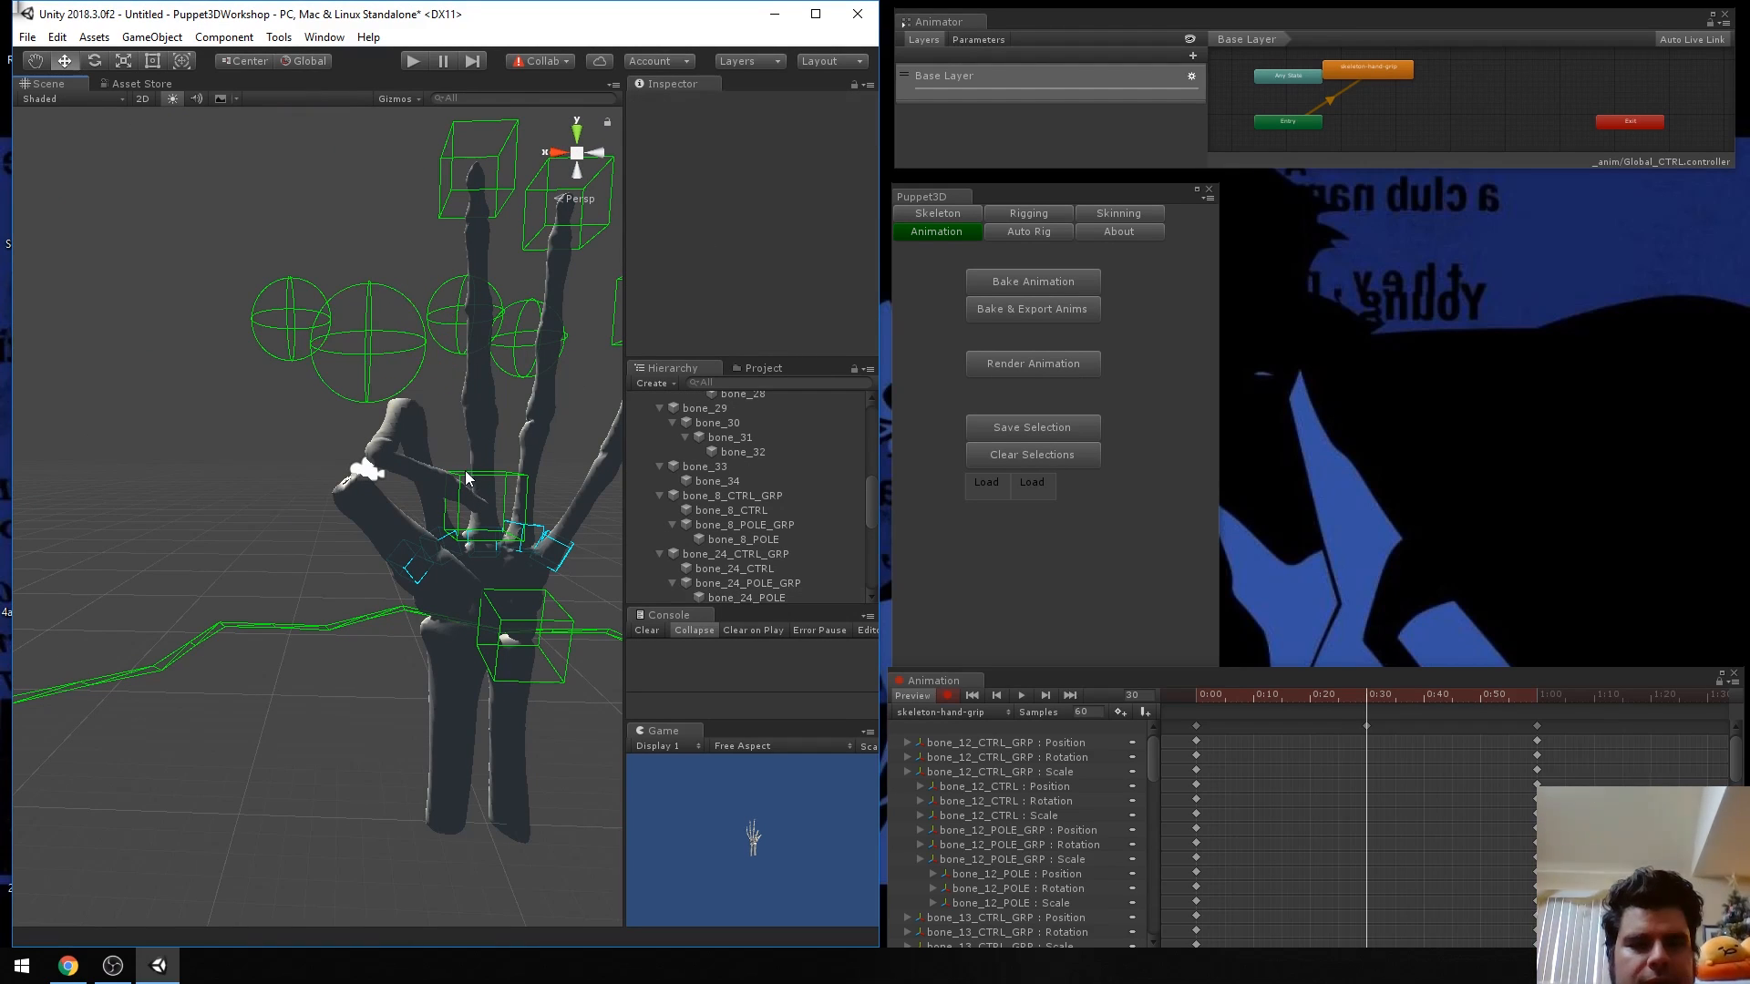
pyautogui.click(471, 483)
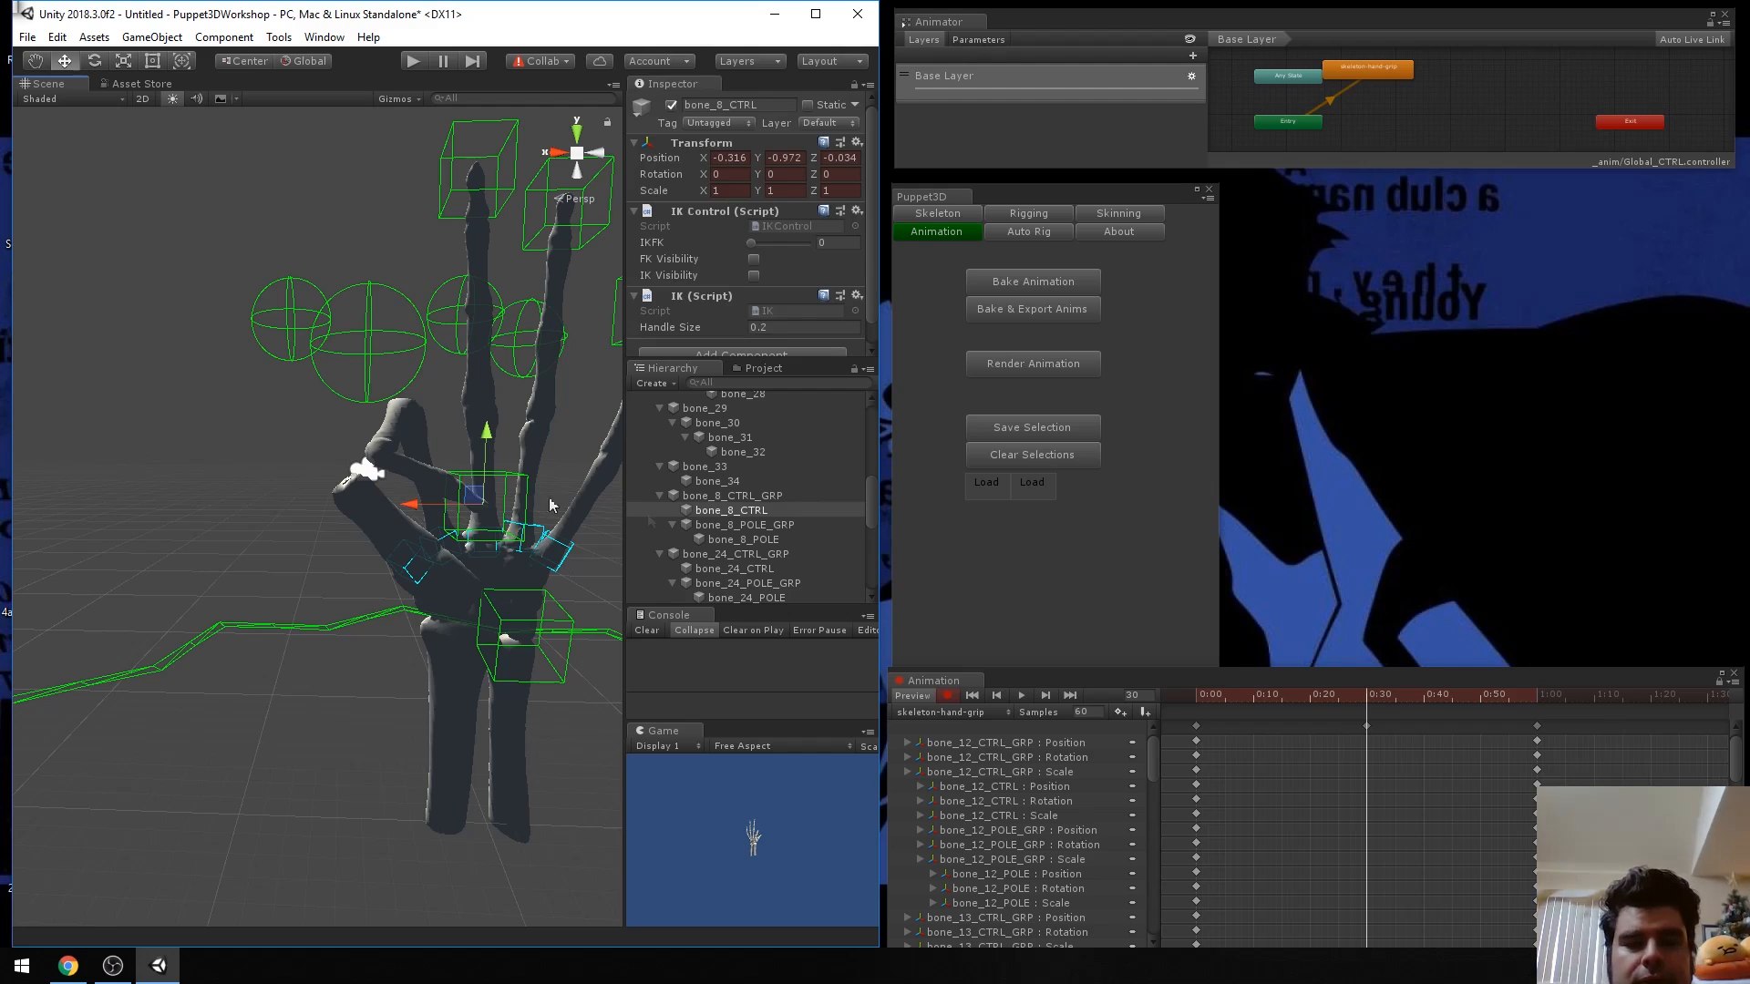
# Shift bone_8_POLE sideways to about X -0.209 at frame 30, checking the finger's bend from several angles.
pyautogui.click(766, 540)
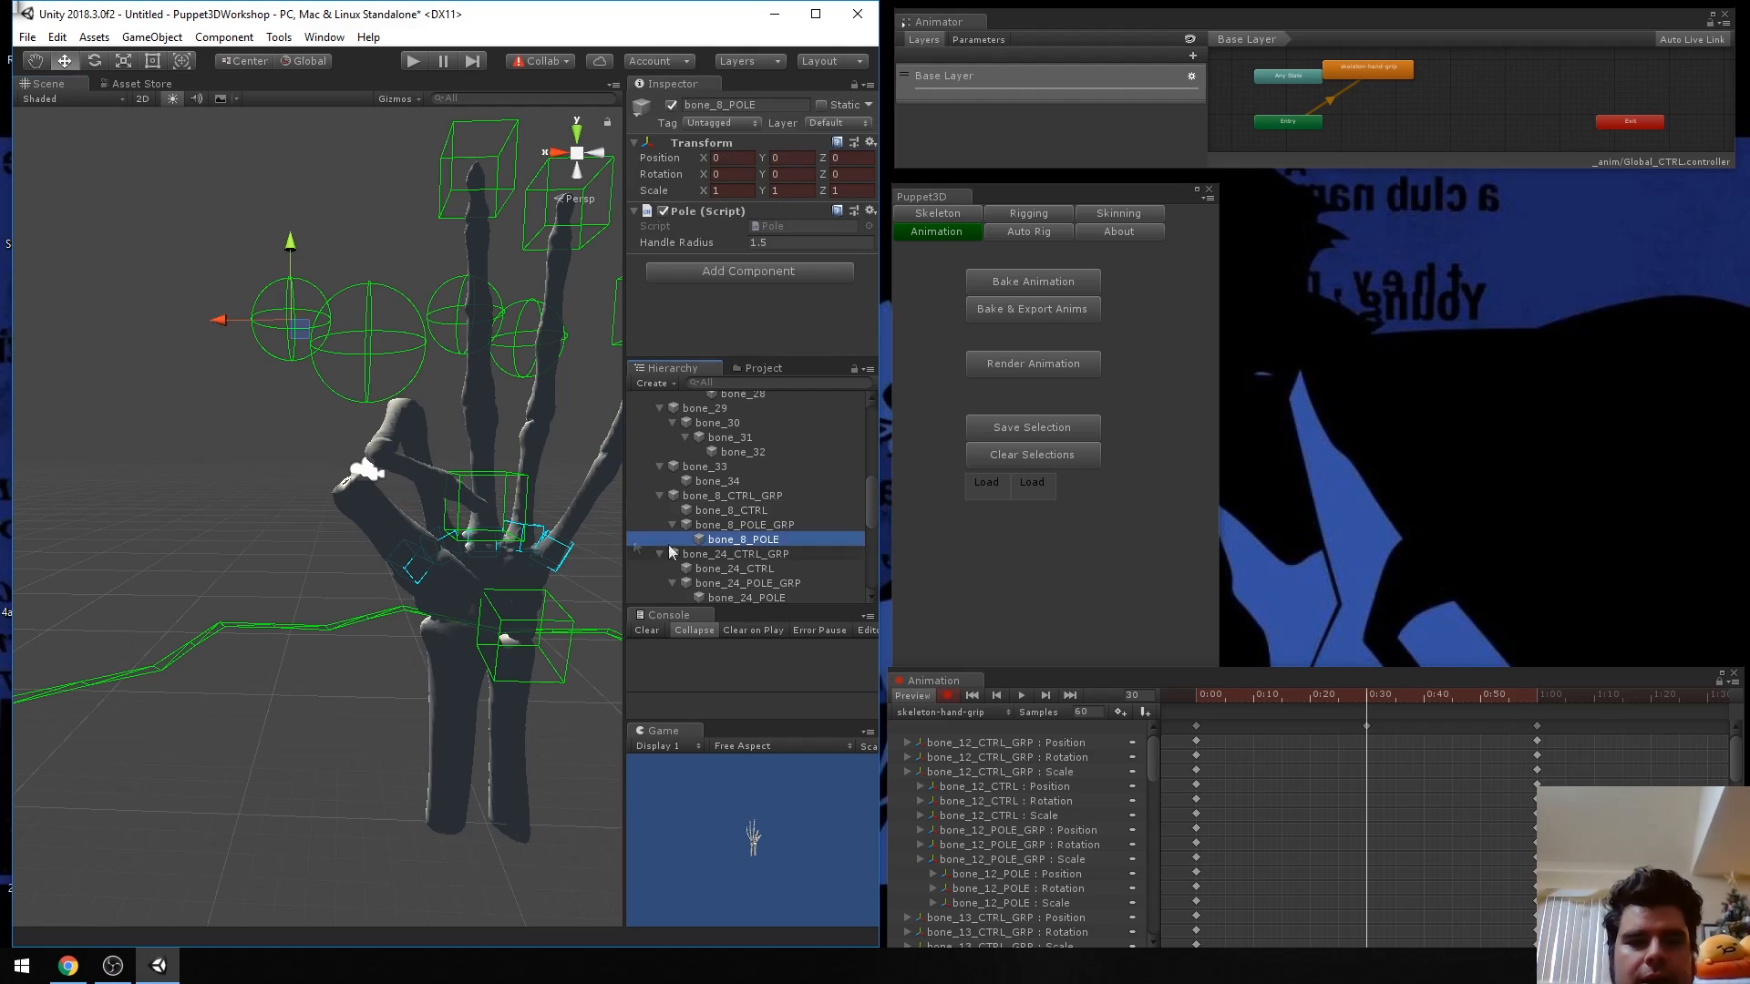
pyautogui.moveTo(269, 315); pyautogui.dragTo(219, 206)
pyautogui.click(171, 98)
pyautogui.keyDown('alt'); pyautogui.moveTo(196, 365); pyautogui.dragTo(187, 137); pyautogui.keyUp('alt')
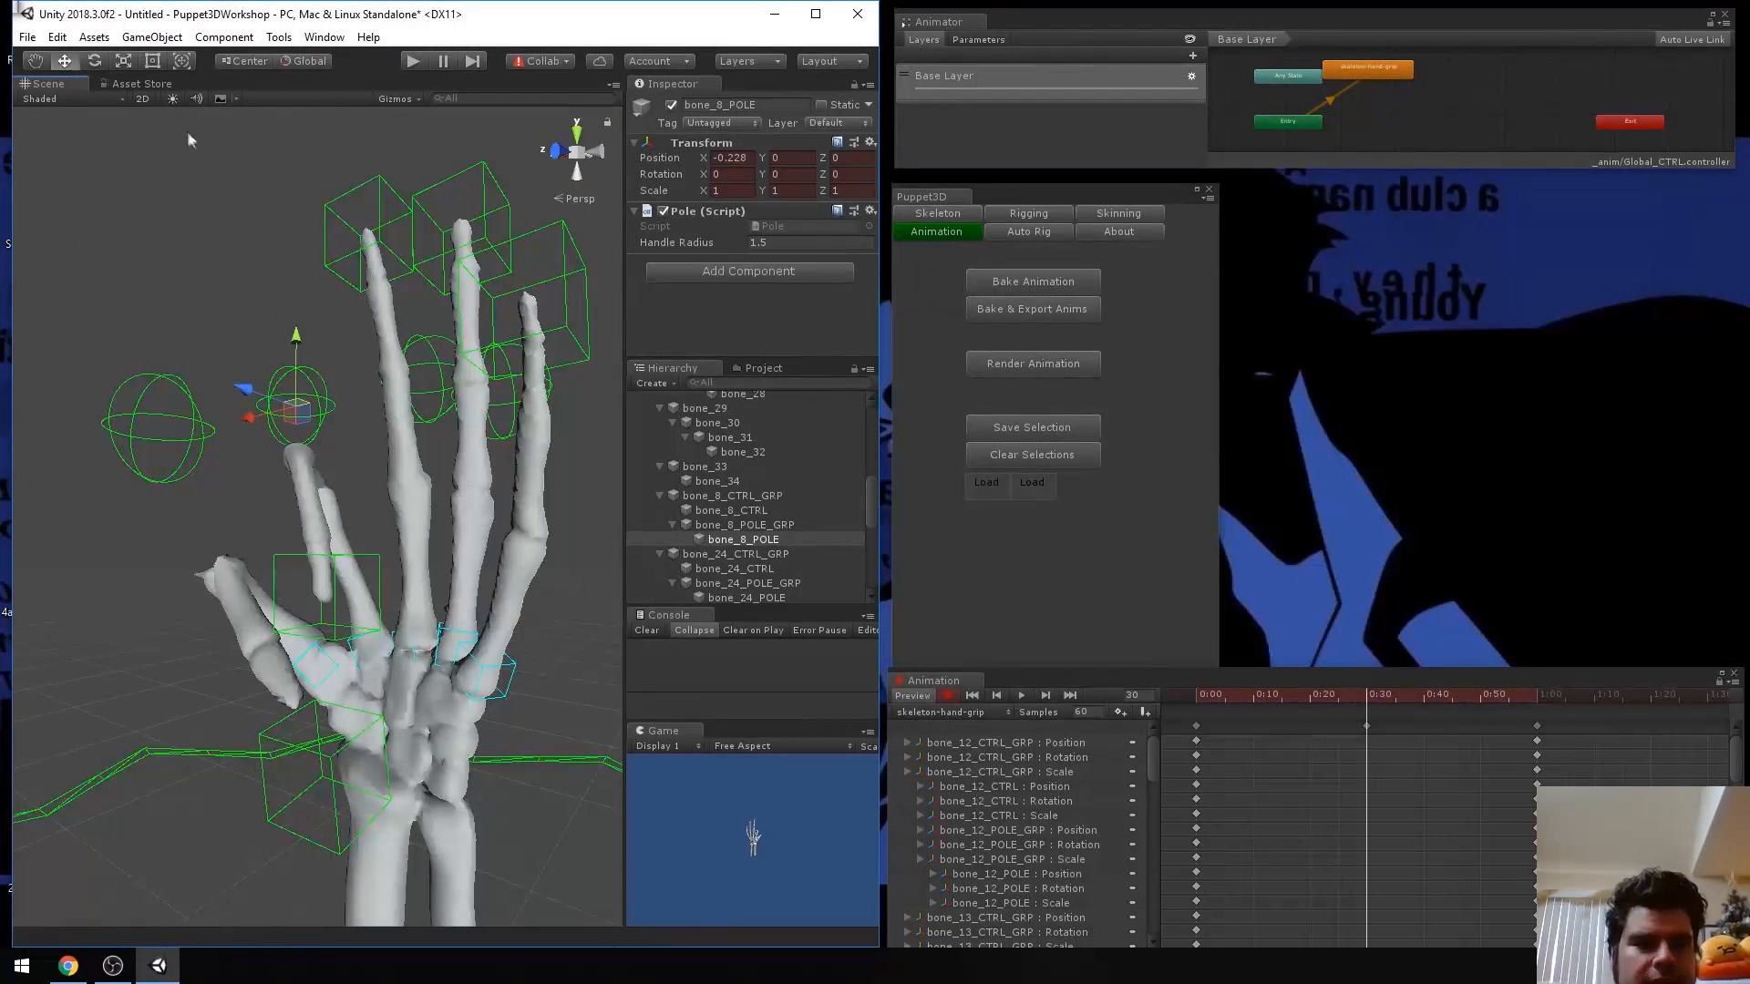
pyautogui.press('w')
pyautogui.moveTo(296, 409); pyautogui.dragTo(125, 439, button='right')
pyautogui.press('s')
pyautogui.press('w')
pyautogui.press('s')
pyautogui.press('a')
pyautogui.press('w')
pyautogui.moveTo(270, 453); pyautogui.dragTo(279, 436, button='right')
pyautogui.press('s')
pyautogui.press('w')
pyautogui.press('s')
pyautogui.moveTo(97, 264)
pyautogui.mouseDown()
pyautogui.moveTo(114, 266)
pyautogui.moveTo(82, 273)
pyautogui.moveTo(91, 287)
pyautogui.mouseUp()
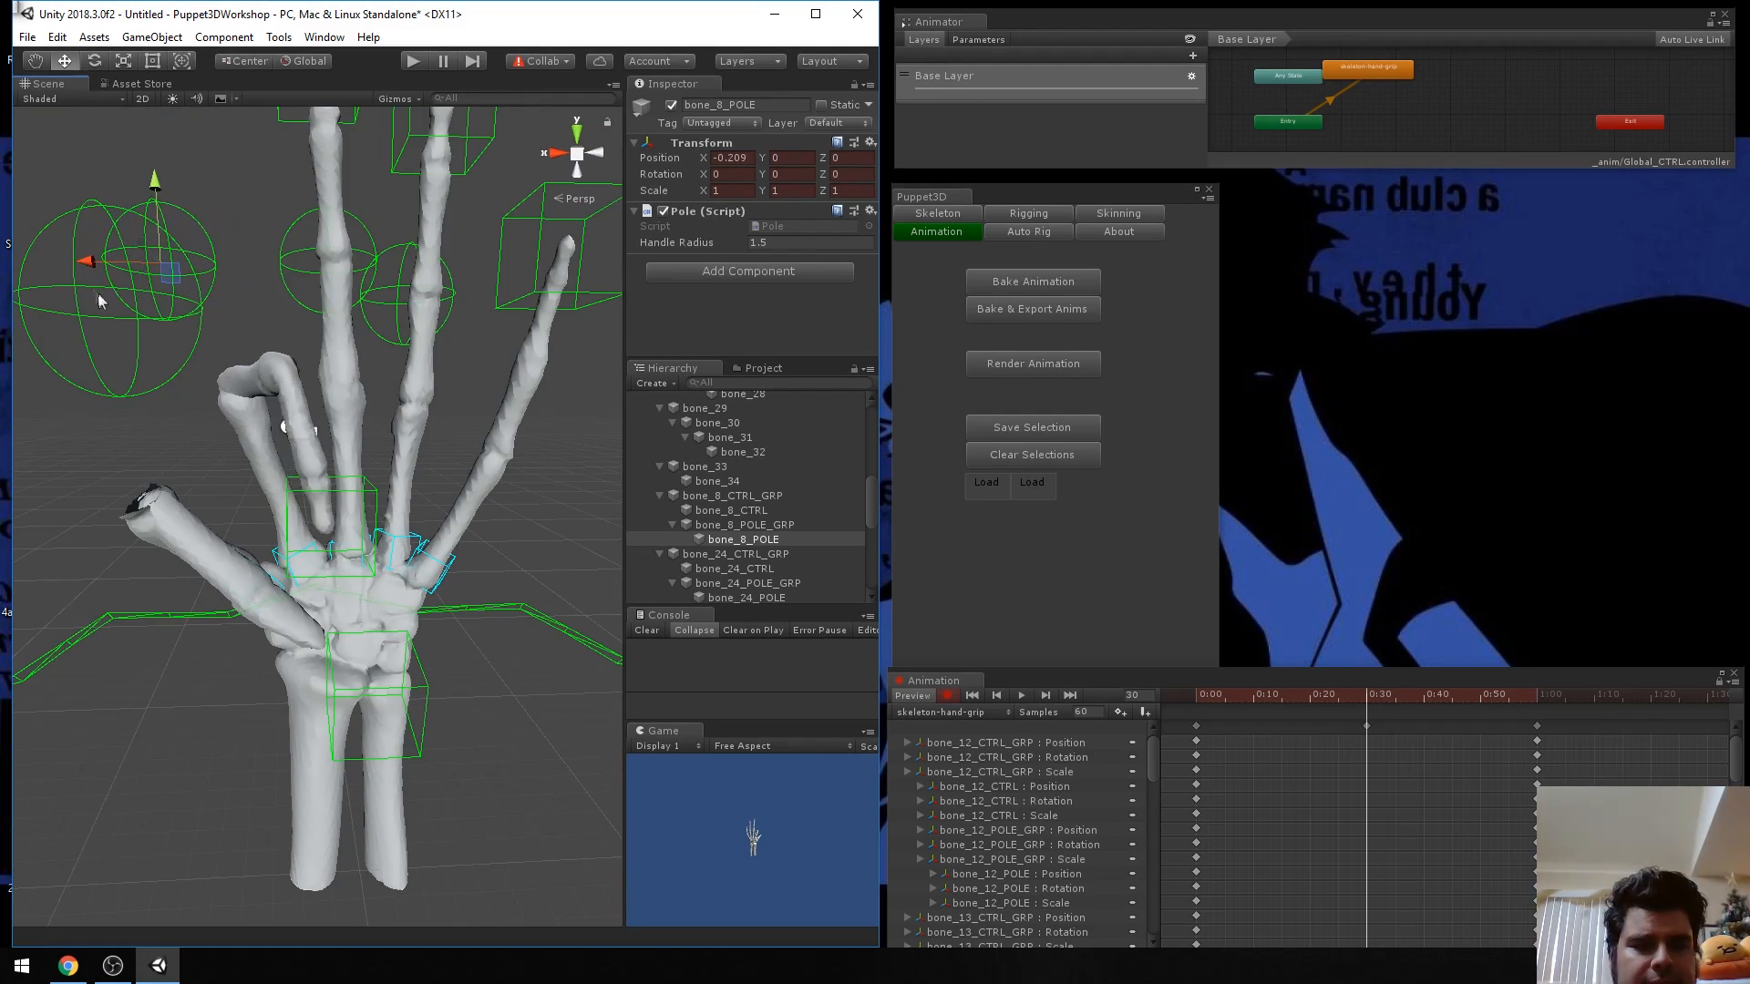
# Curl the finger further into the palm by moving bone_8_CTRL to about X -0.365, Y -1.218, Z -0.034.
pyautogui.click(357, 499)
pyautogui.moveTo(330, 460); pyautogui.dragTo(330, 549)
pyautogui.keyDown('alt'); pyautogui.moveTo(275, 621); pyautogui.dragTo(380, 615); pyautogui.keyUp('alt')
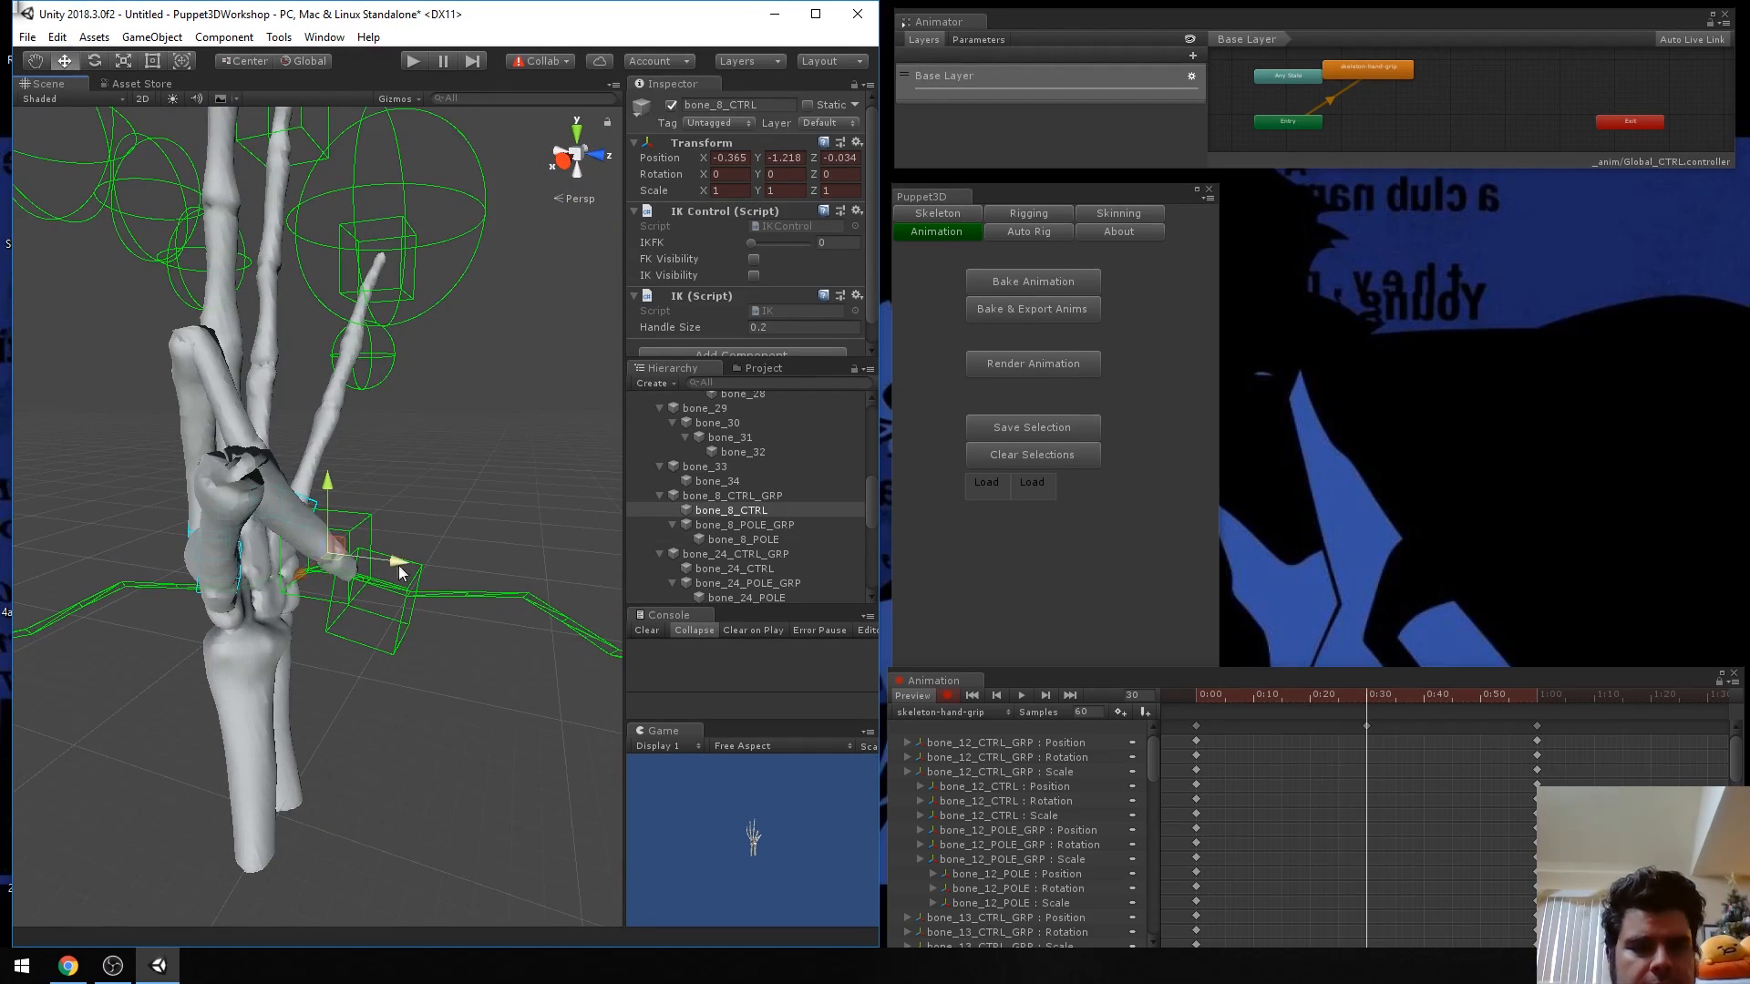
pyautogui.keyDown('alt'); pyautogui.moveTo(381, 571); pyautogui.dragTo(619, 486); pyautogui.keyUp('alt')
# Move bone_8_POLE to about X -0.676 to redirect the finger's bend, undoing the overshoot past it.
pyautogui.click(720, 540)
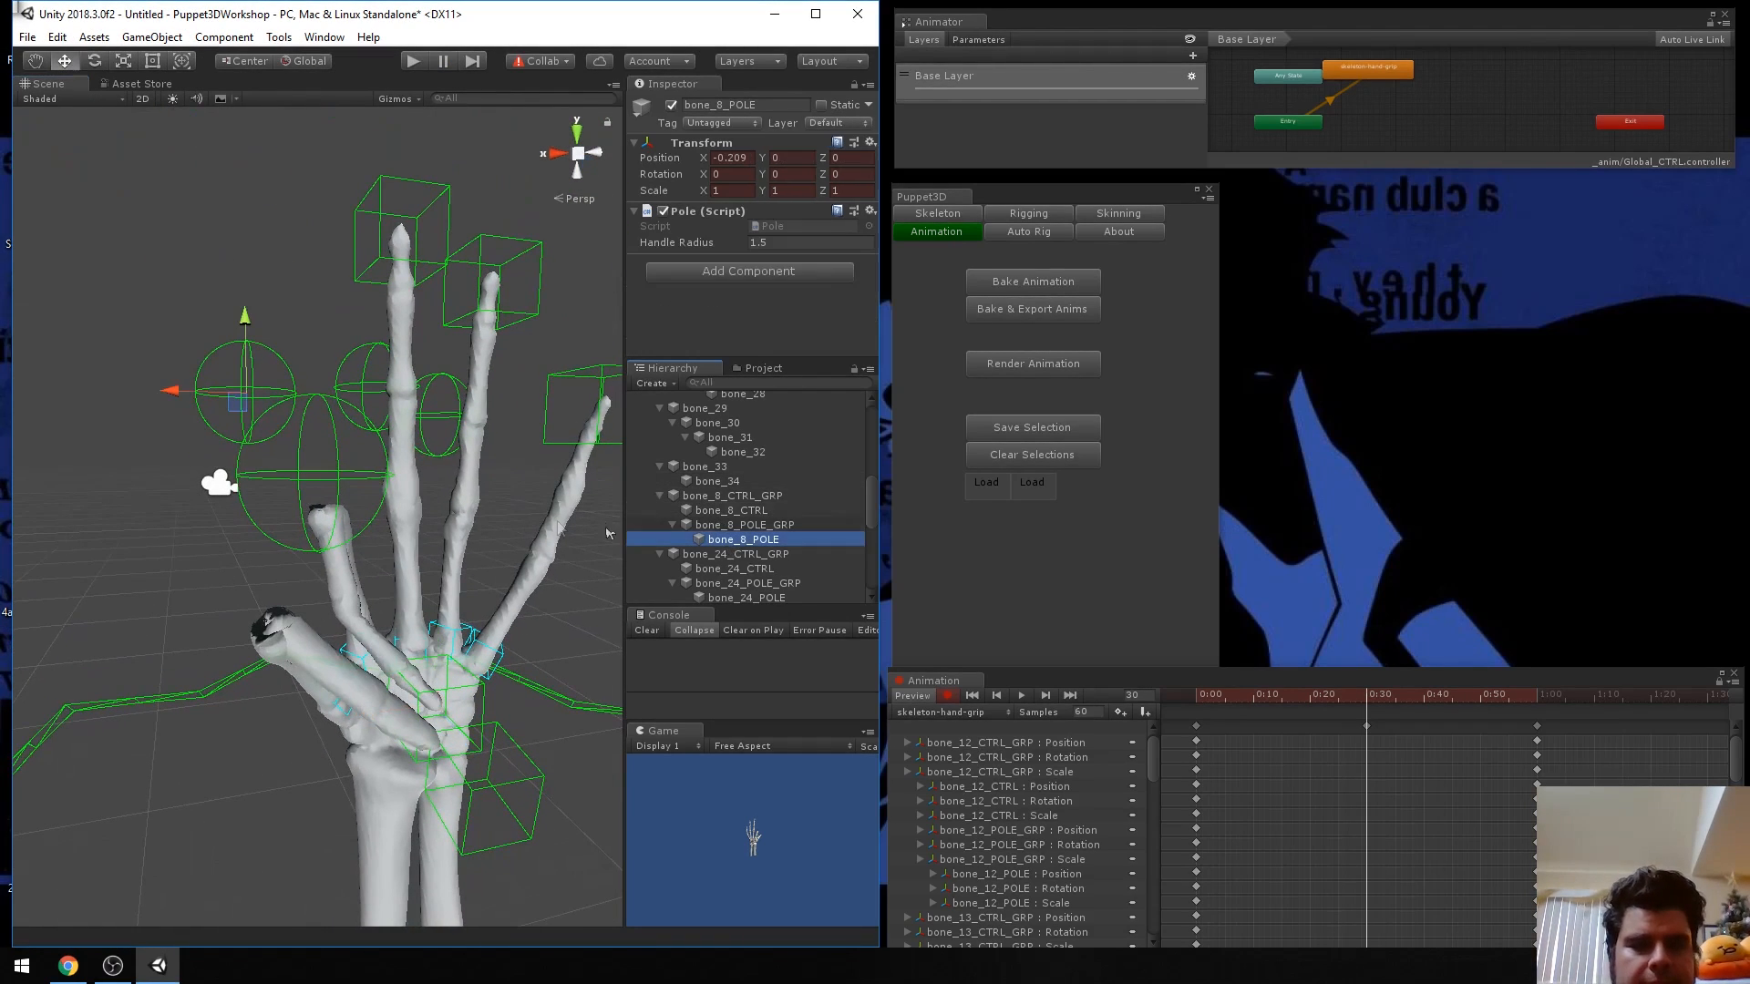
pyautogui.moveTo(183, 397); pyautogui.dragTo(227, 398)
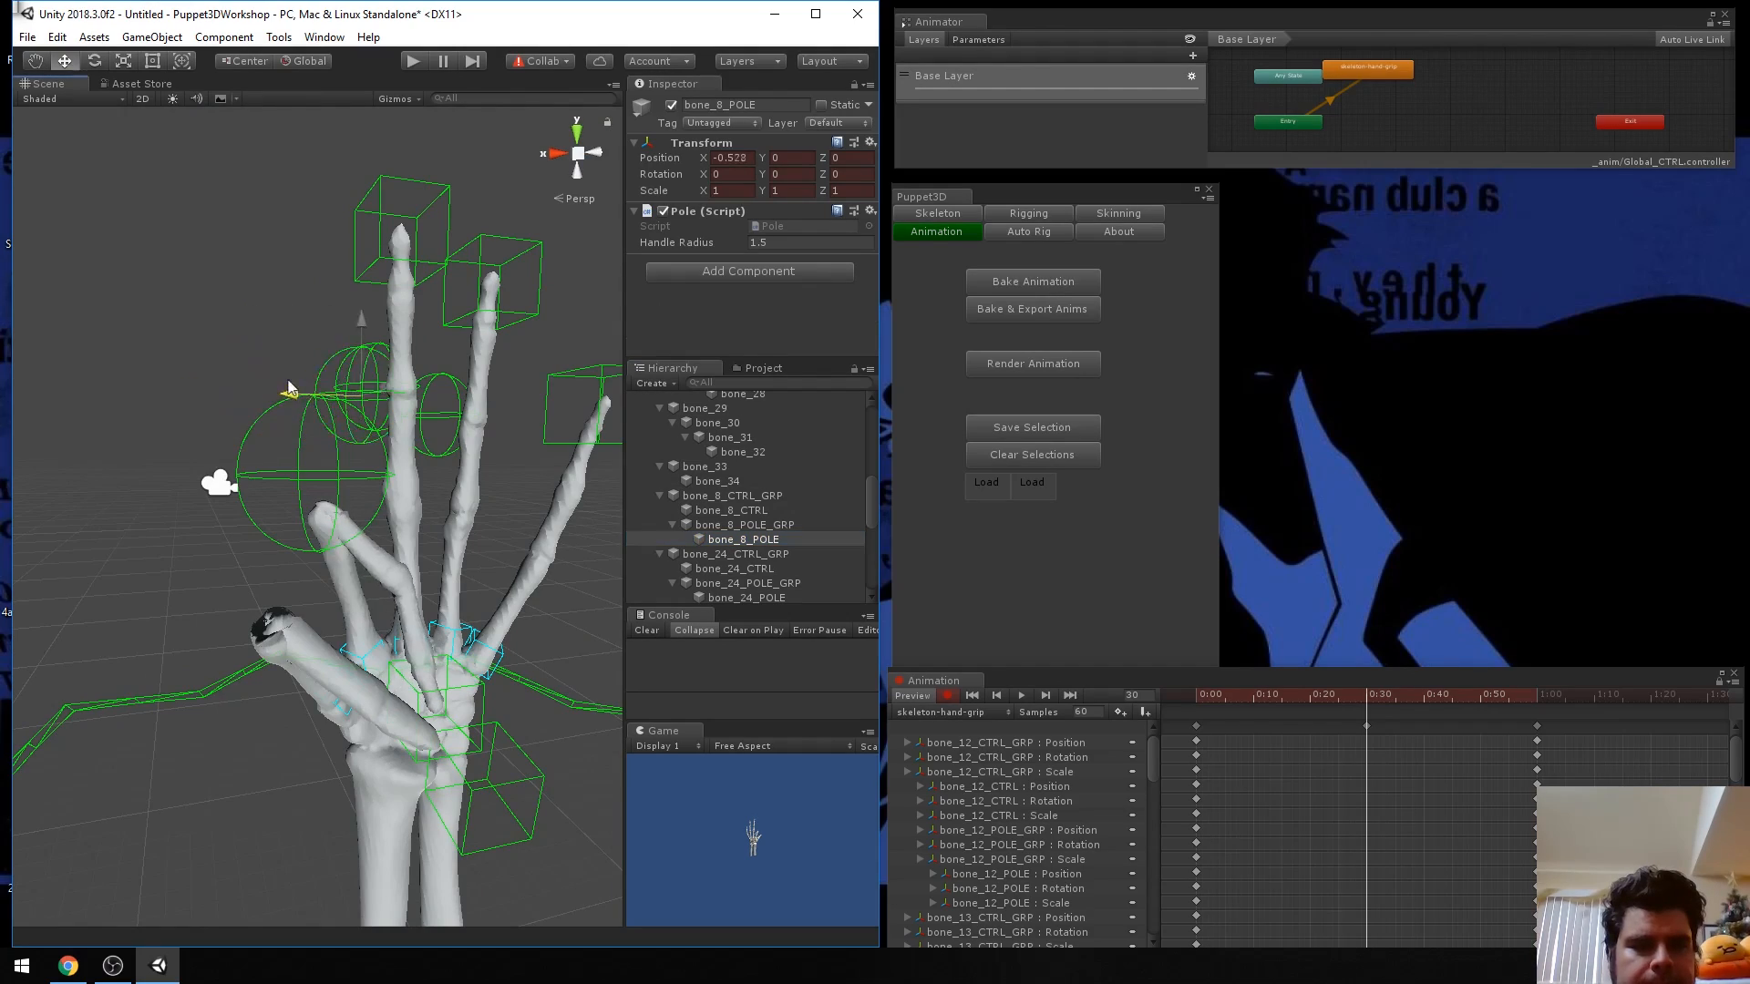
pyautogui.keyDown('alt'); pyautogui.moveTo(368, 478); pyautogui.dragTo(230, 542); pyautogui.keyUp('alt')
pyautogui.scroll(6, 230, 541)
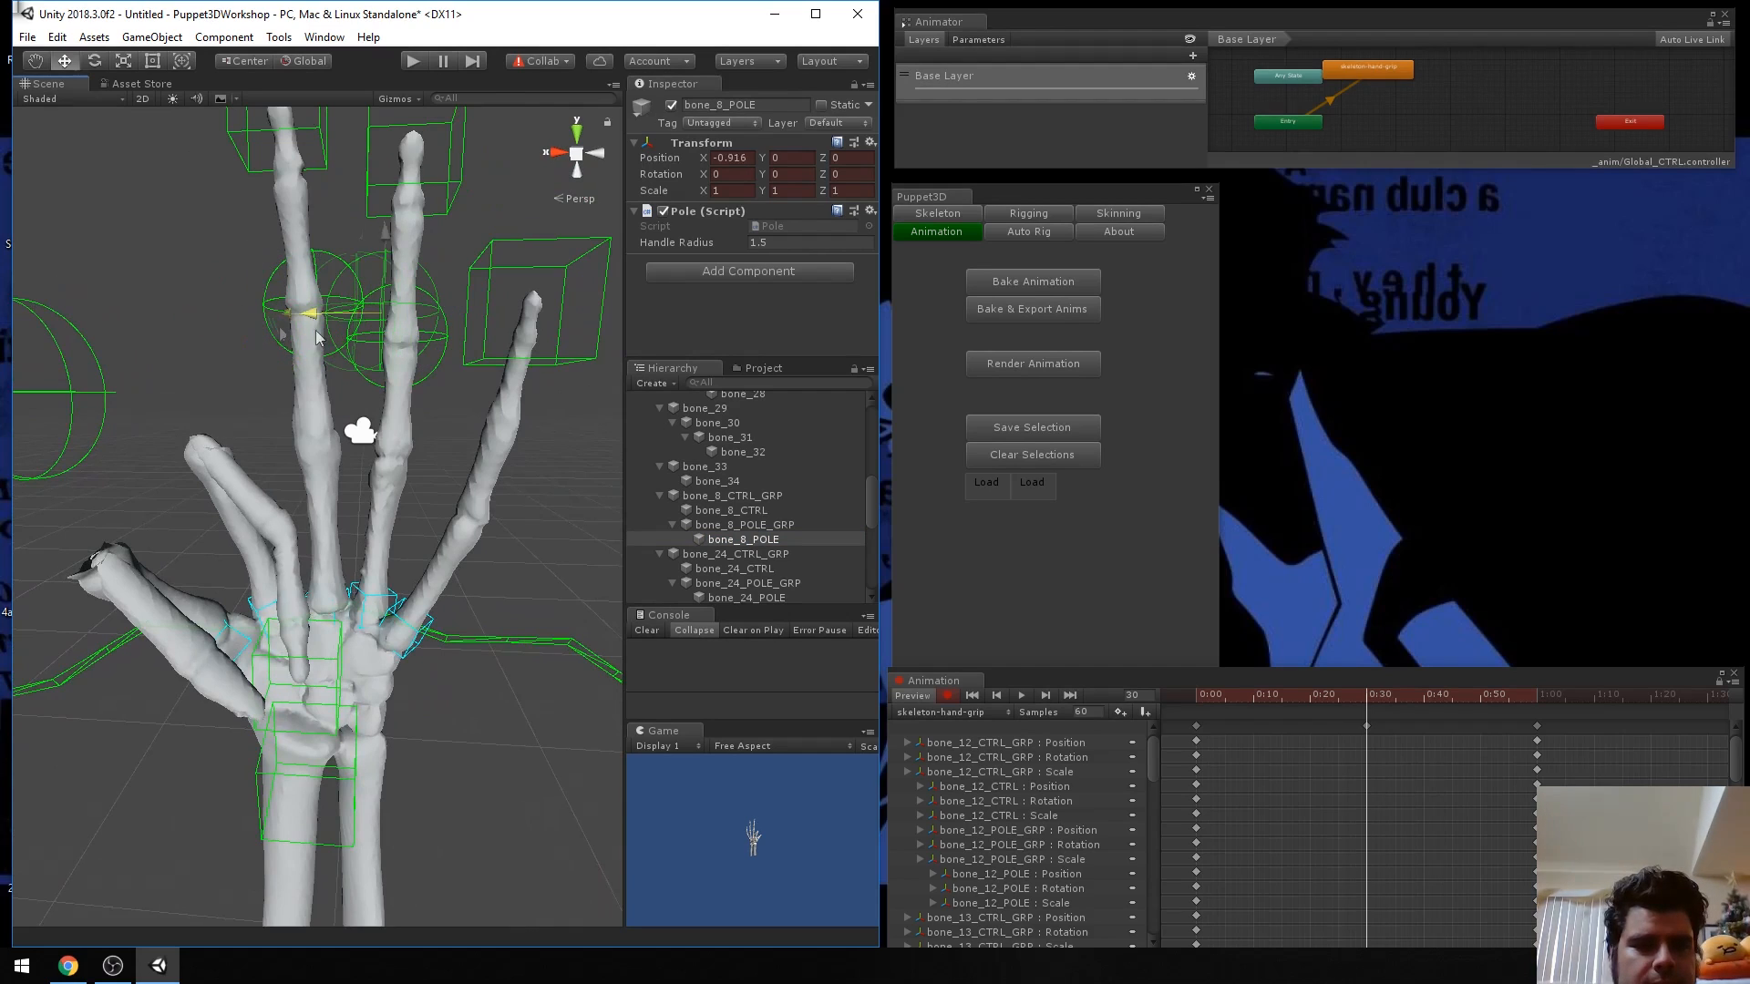
pyautogui.hotkey('ctrl', 'z')
pyautogui.moveTo(344, 441)
pyautogui.mouseDown(button='right')
pyautogui.moveTo(346, 470)
pyautogui.moveTo(297, 457)
pyautogui.moveTo(338, 444)
pyautogui.mouseUp(button='right')
pyautogui.press('s')
pyautogui.press('w')
pyautogui.press('s')
pyautogui.press('w')
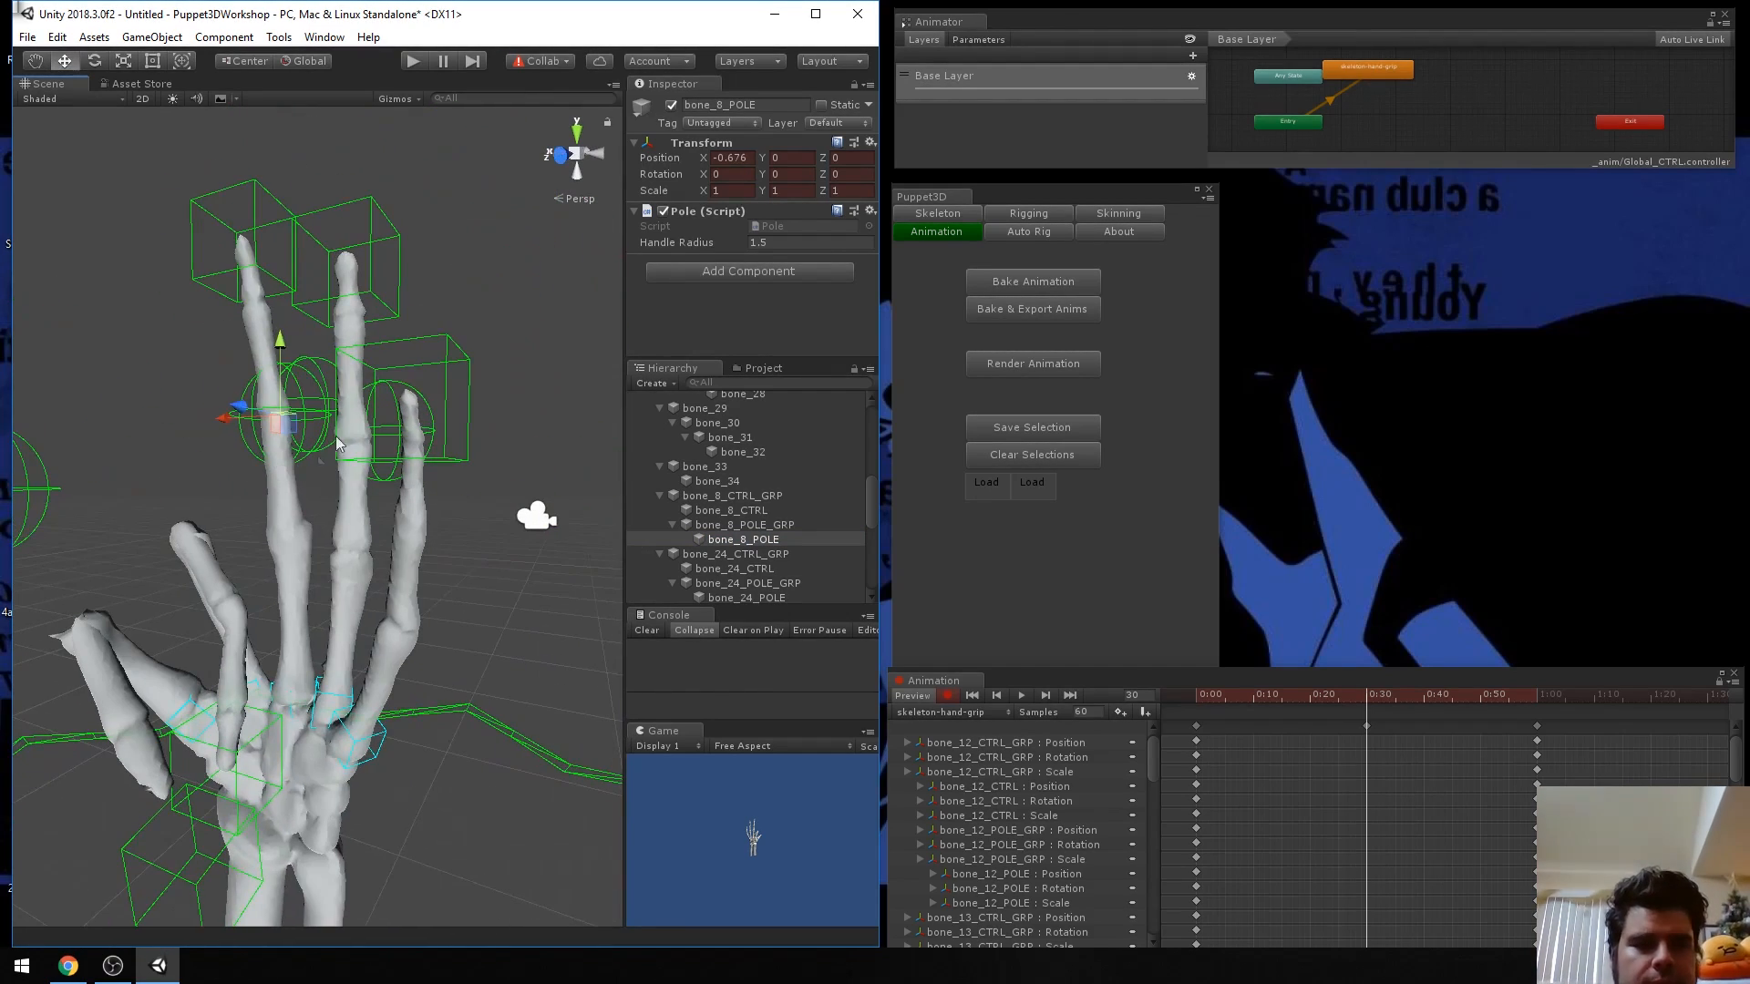
# Curl the next finger by lowering bone_12_CTRL to about Y -1.347, Z 0.289.
pyautogui.click(258, 266)
pyautogui.moveTo(259, 179); pyautogui.dragTo(218, 635)
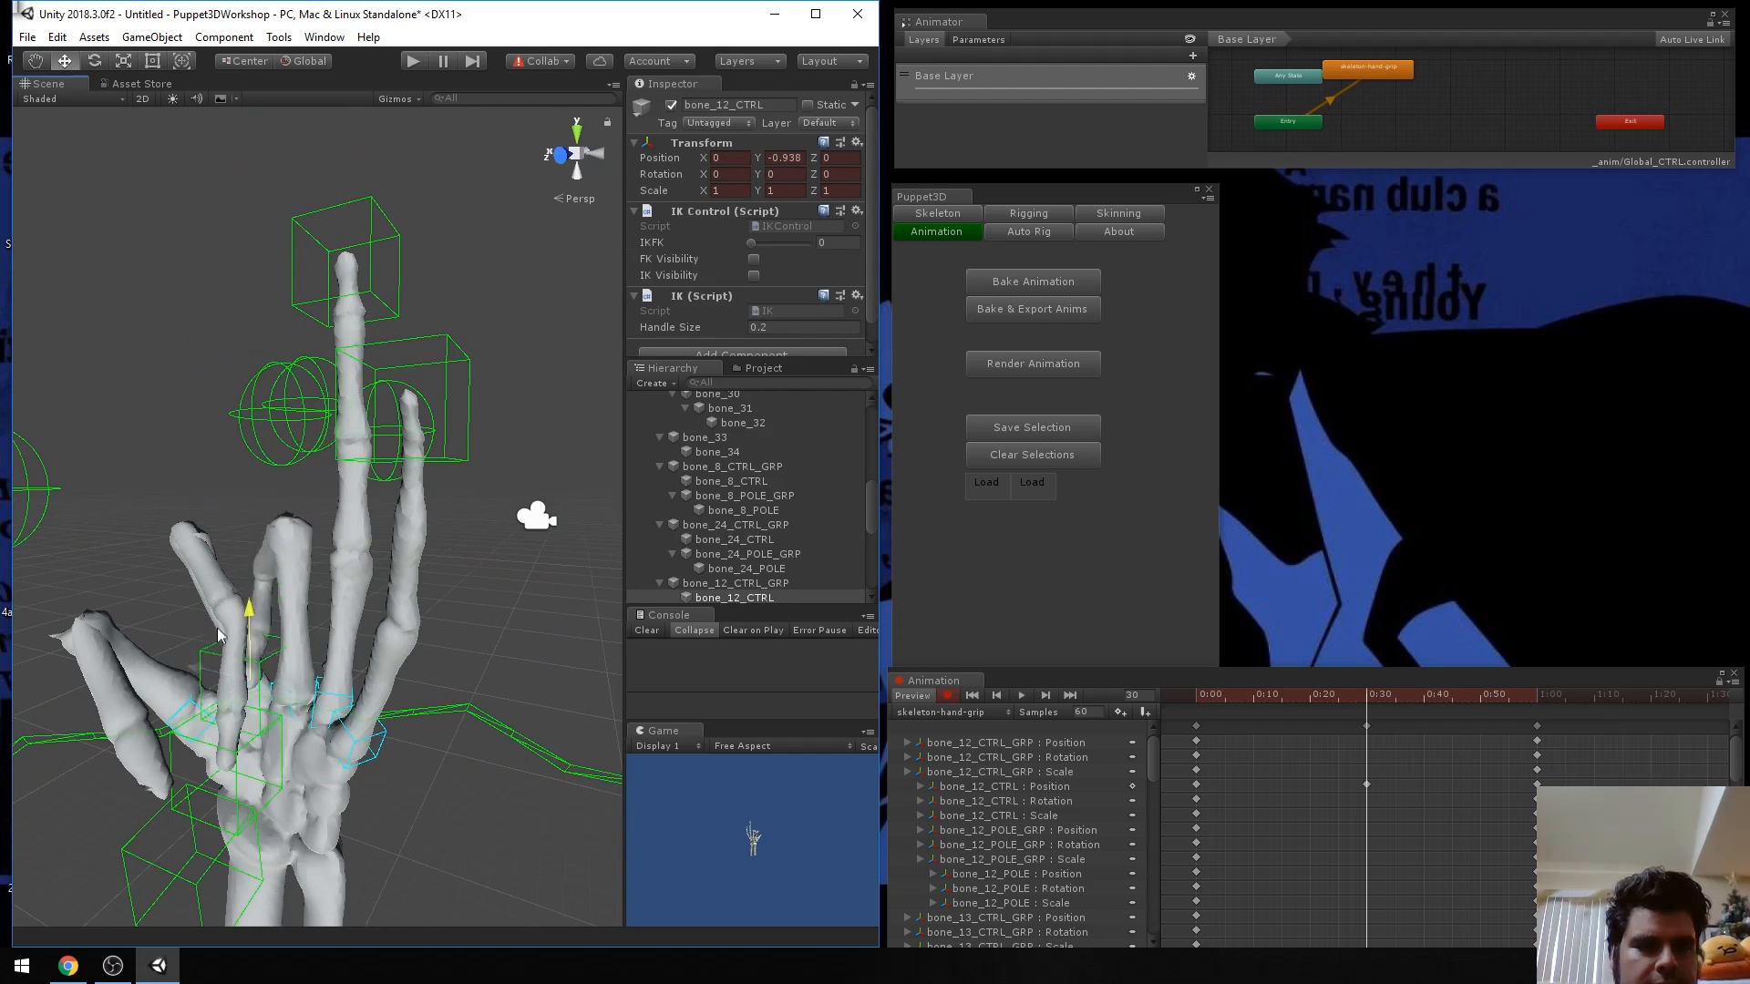
pyautogui.moveTo(204, 782); pyautogui.dragTo(208, 856)
# Shift bone_12_POLE slightly sideways to about X -0.051.
pyautogui.scroll(-5, 717, 588)
pyautogui.scroll(3, 717, 588)
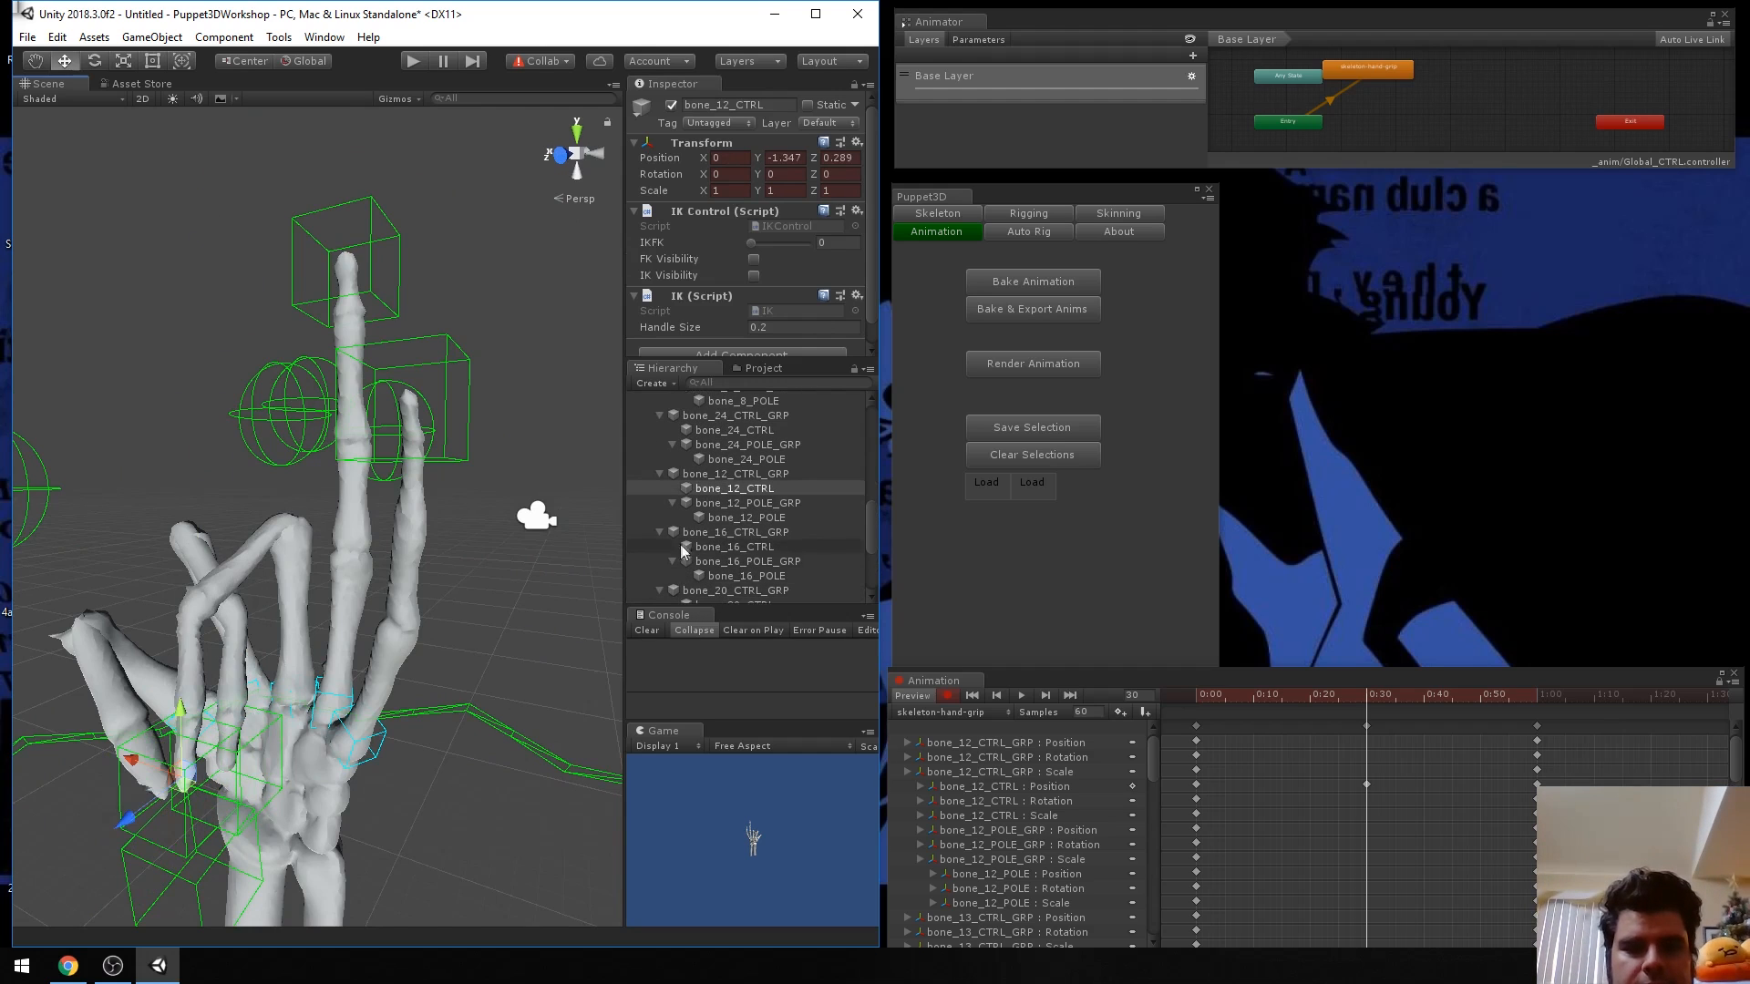
pyautogui.click(732, 518)
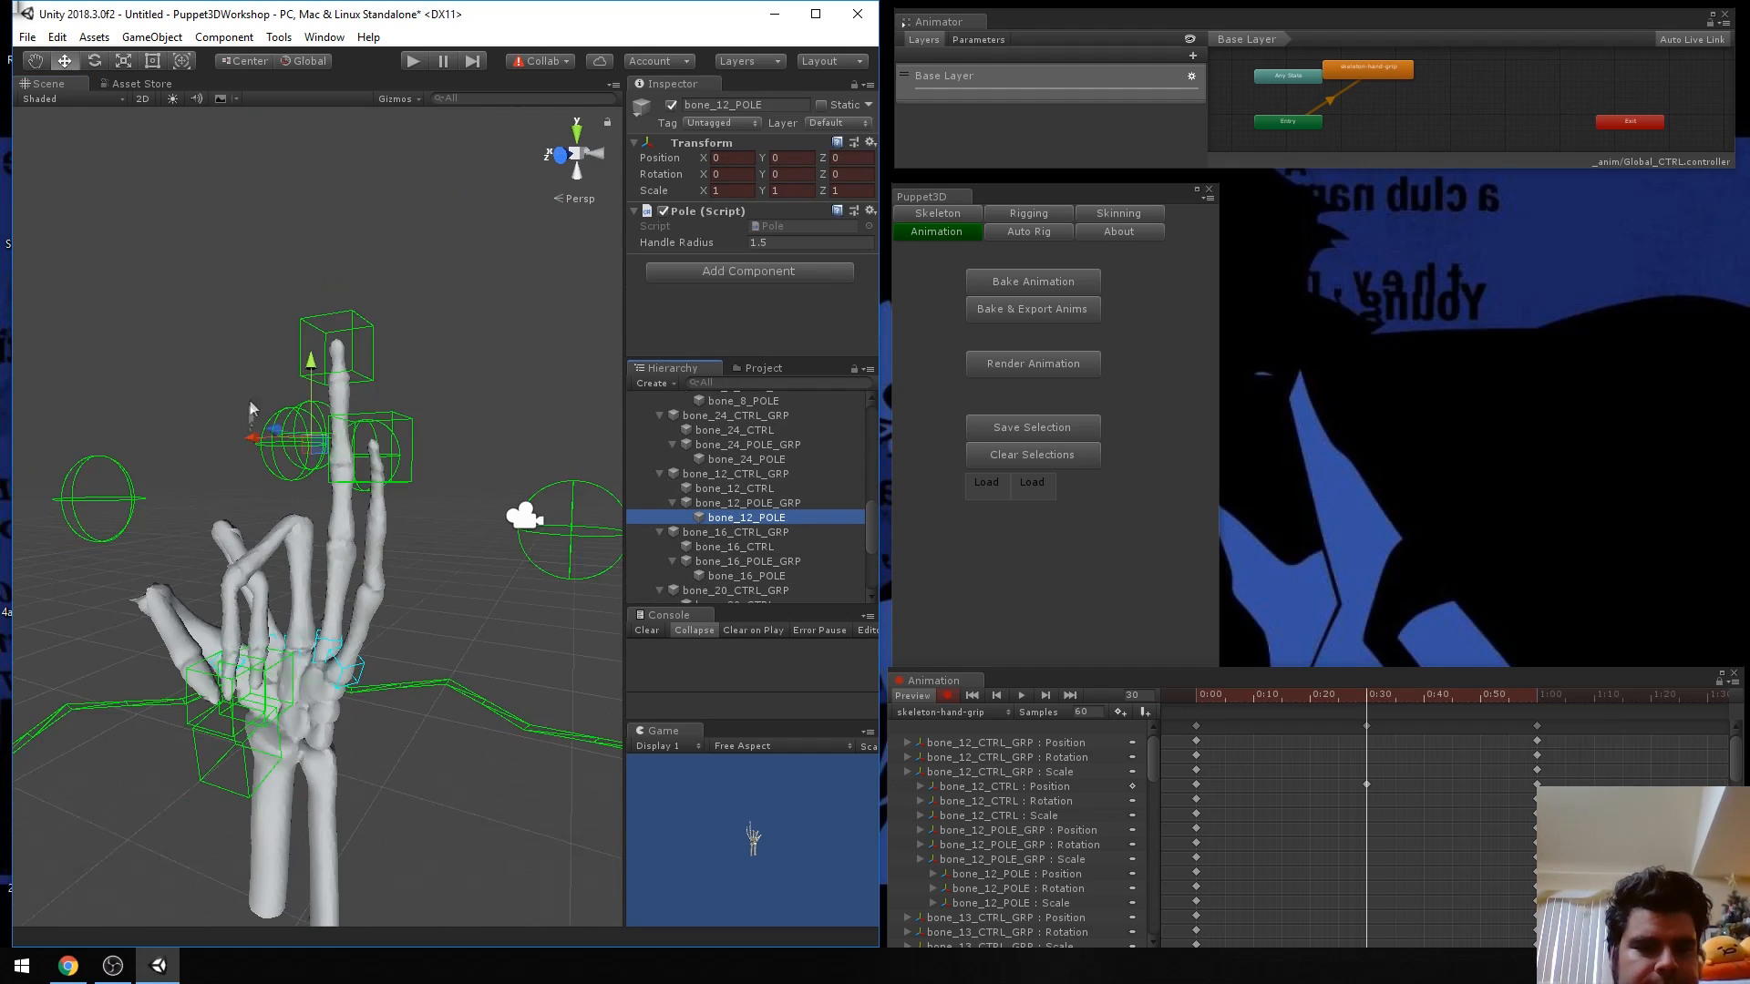
pyautogui.moveTo(262, 453); pyautogui.dragTo(261, 462)
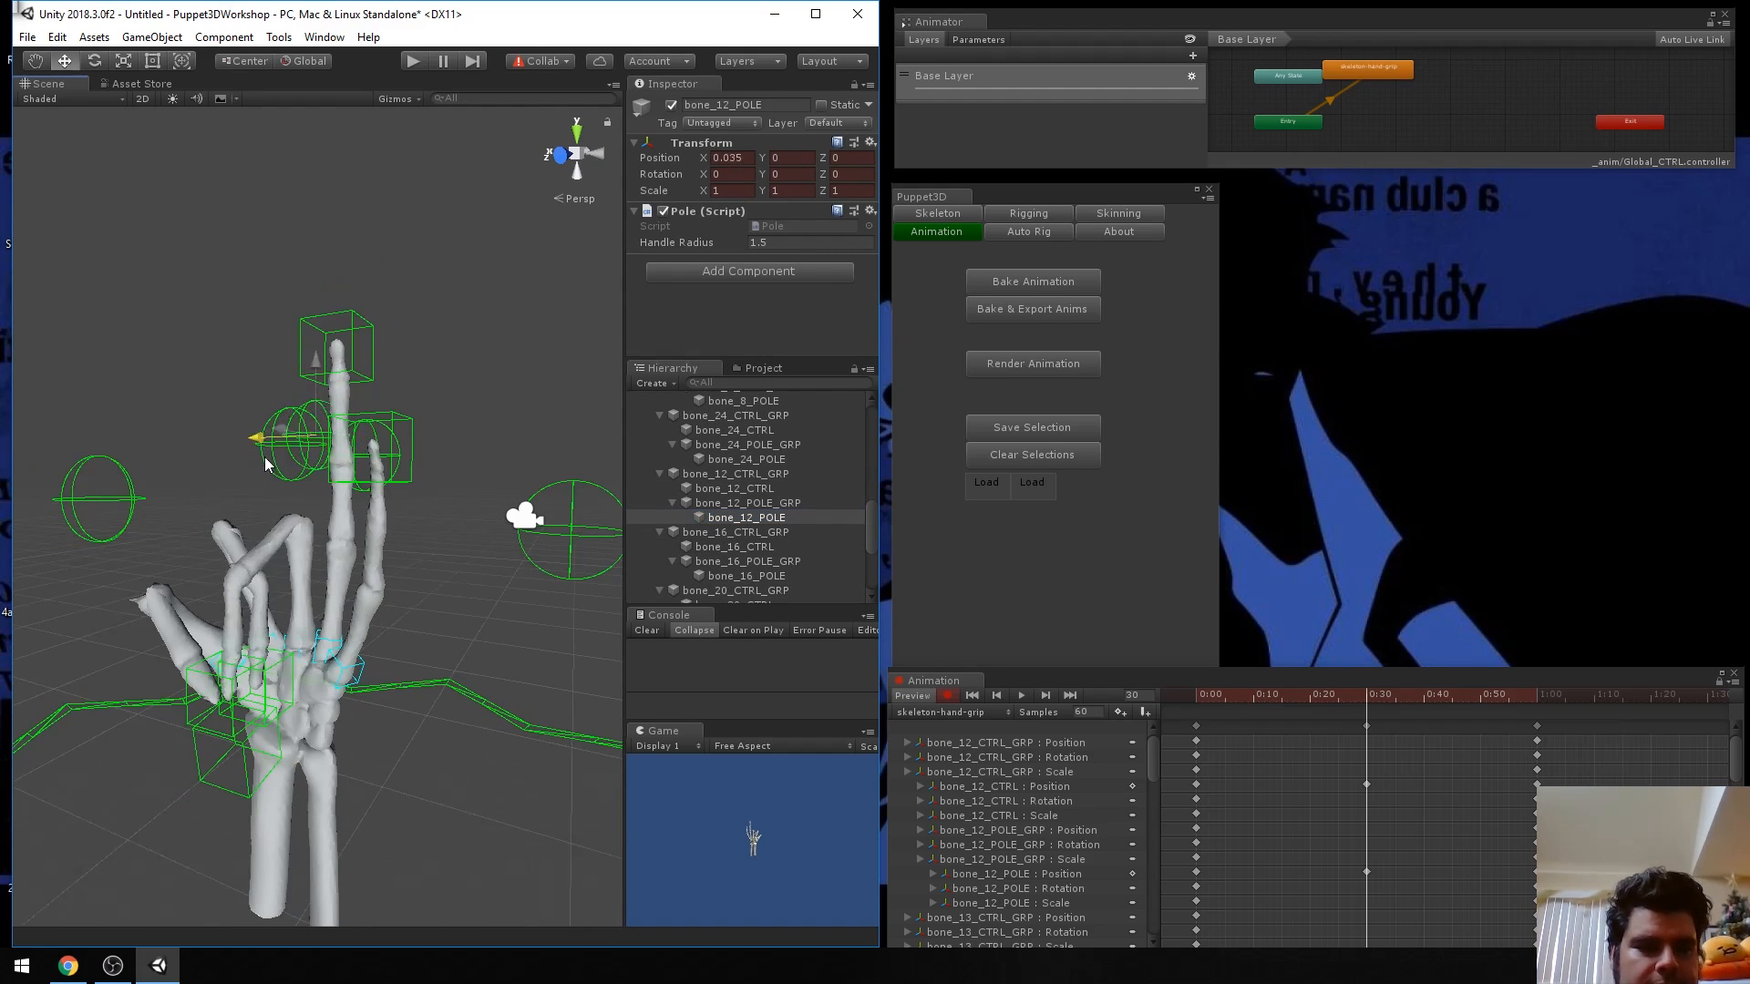
pyautogui.scroll(3, 235, 714)
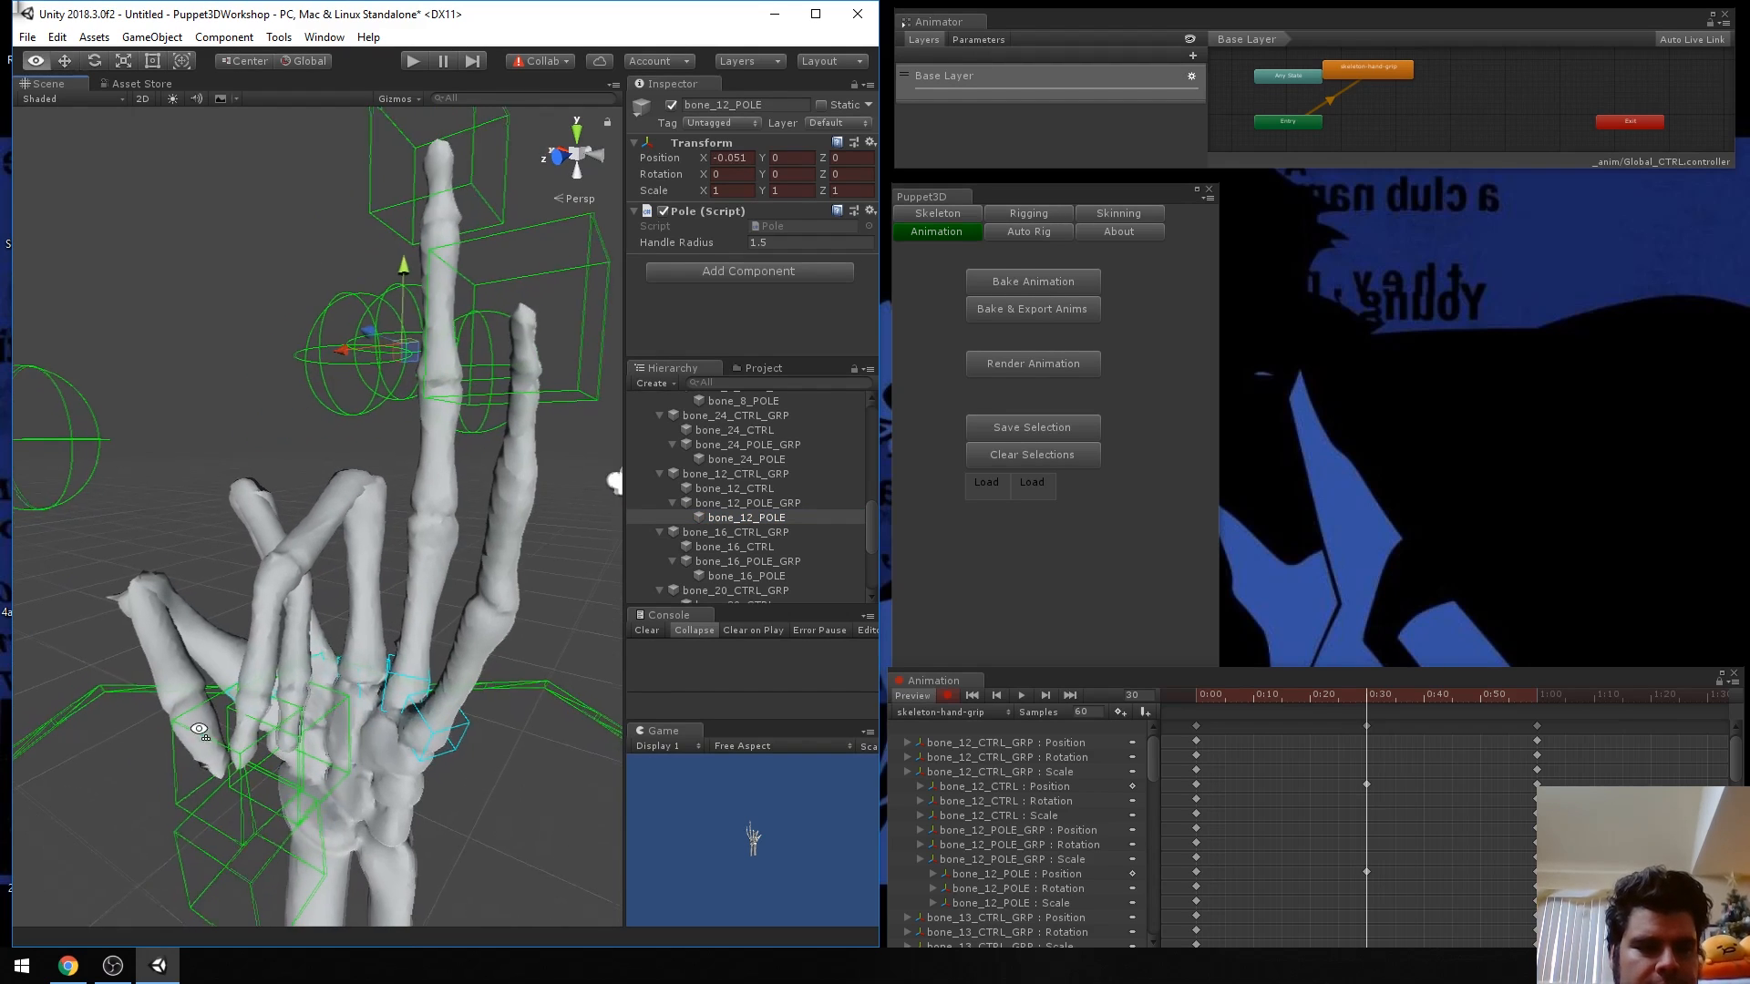
# Try moving bone_8_CTRL to about Z -0.166 and undo the move.
pyautogui.click(235, 761)
pyautogui.moveTo(256, 774); pyautogui.dragTo(268, 765)
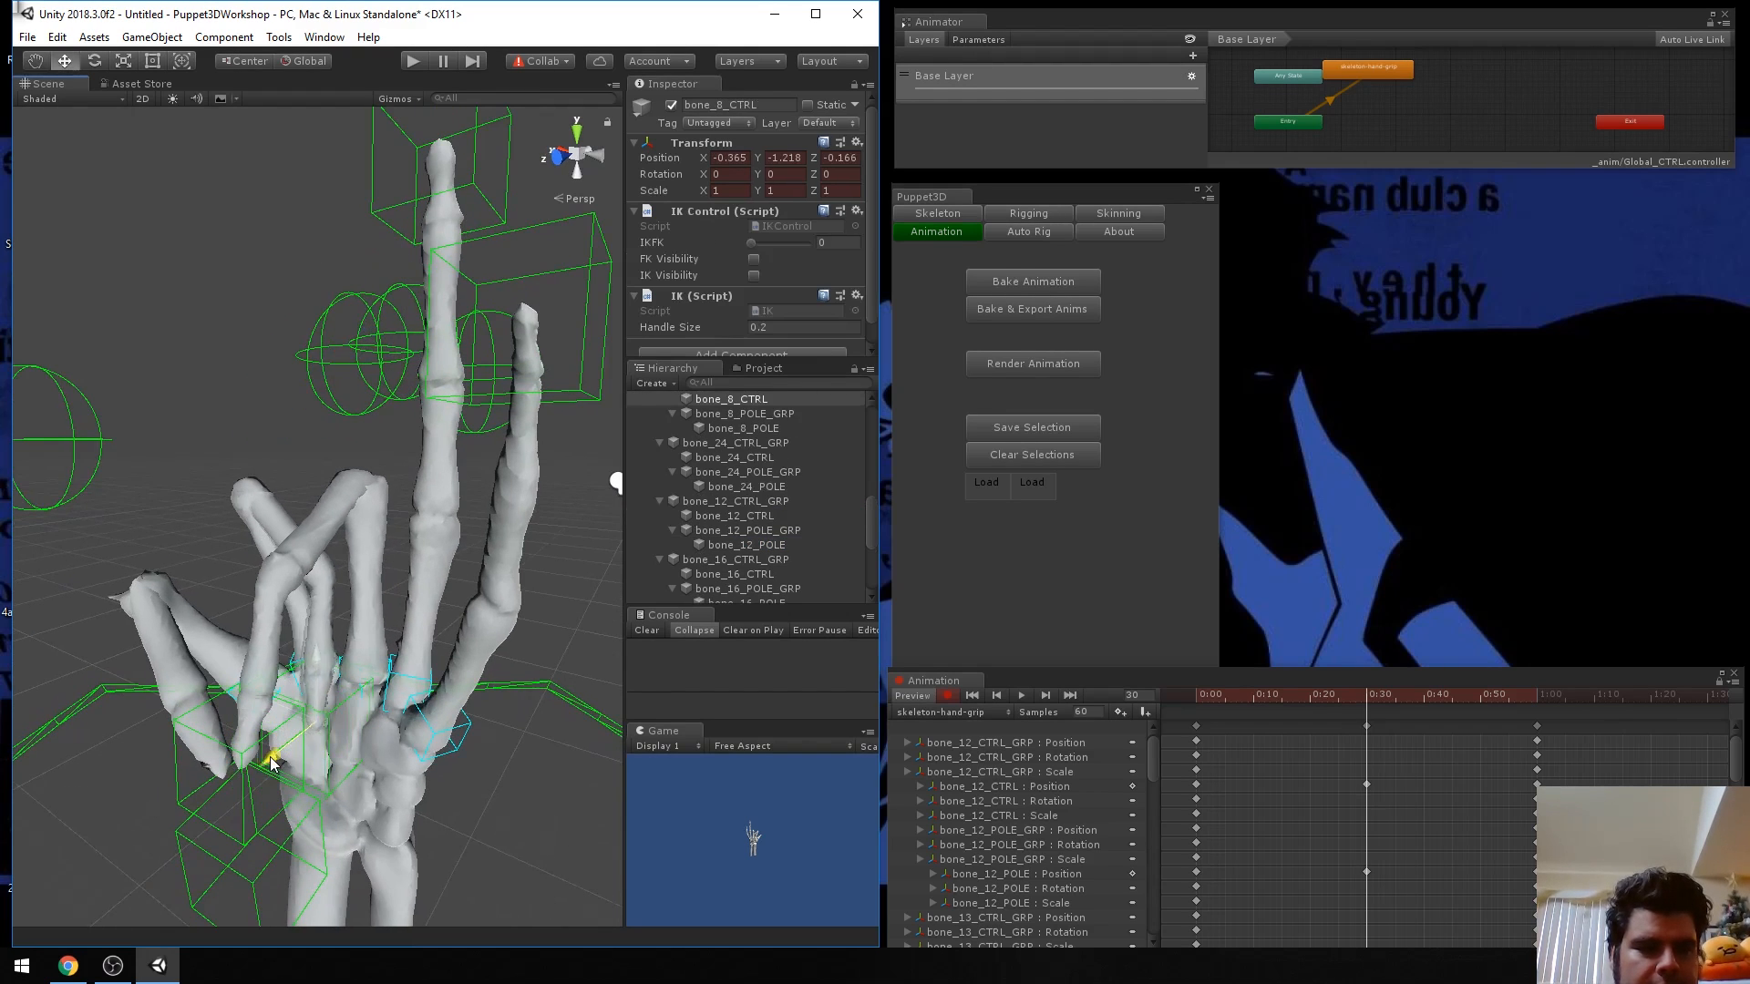
pyautogui.hotkey('ctrl', 'z')
# Bring bone_12_CTRL back toward the palm to about Z 0.116.
pyautogui.click(182, 806)
pyautogui.click(189, 801)
pyautogui.moveTo(189, 801); pyautogui.dragTo(228, 790)
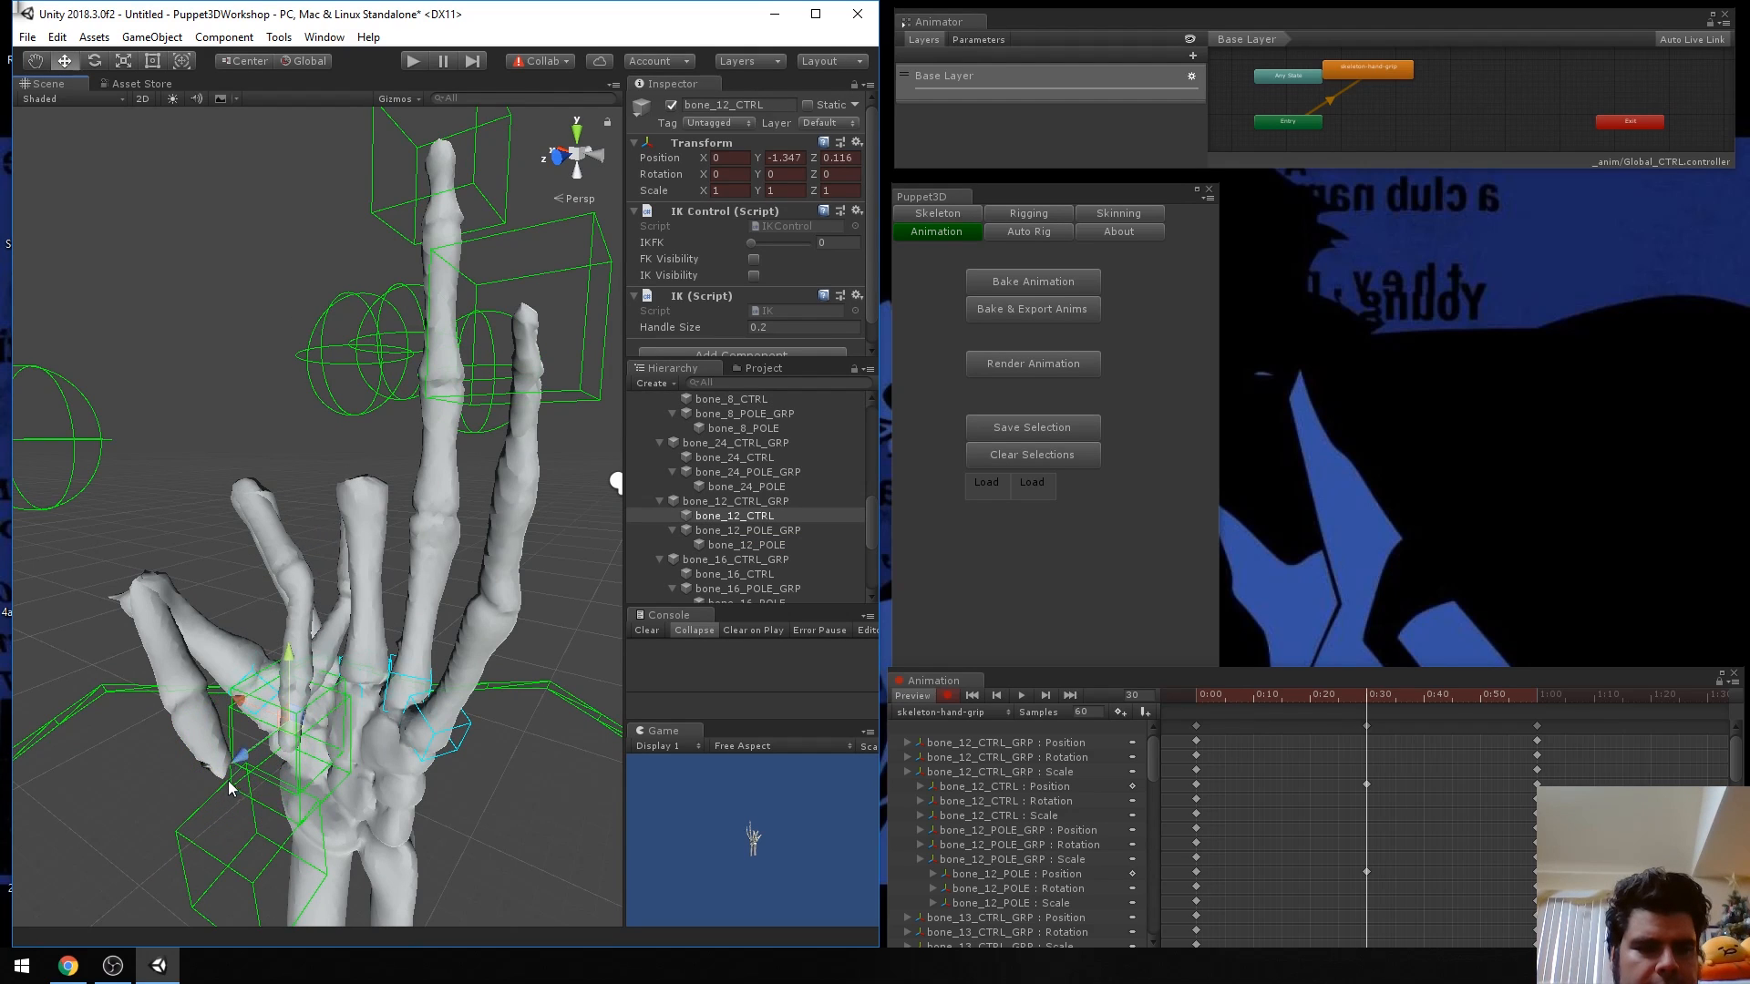
# Move bone_12_POLE along its depth axis to about Z 0.368 and view the hand from the front.
pyautogui.click(744, 546)
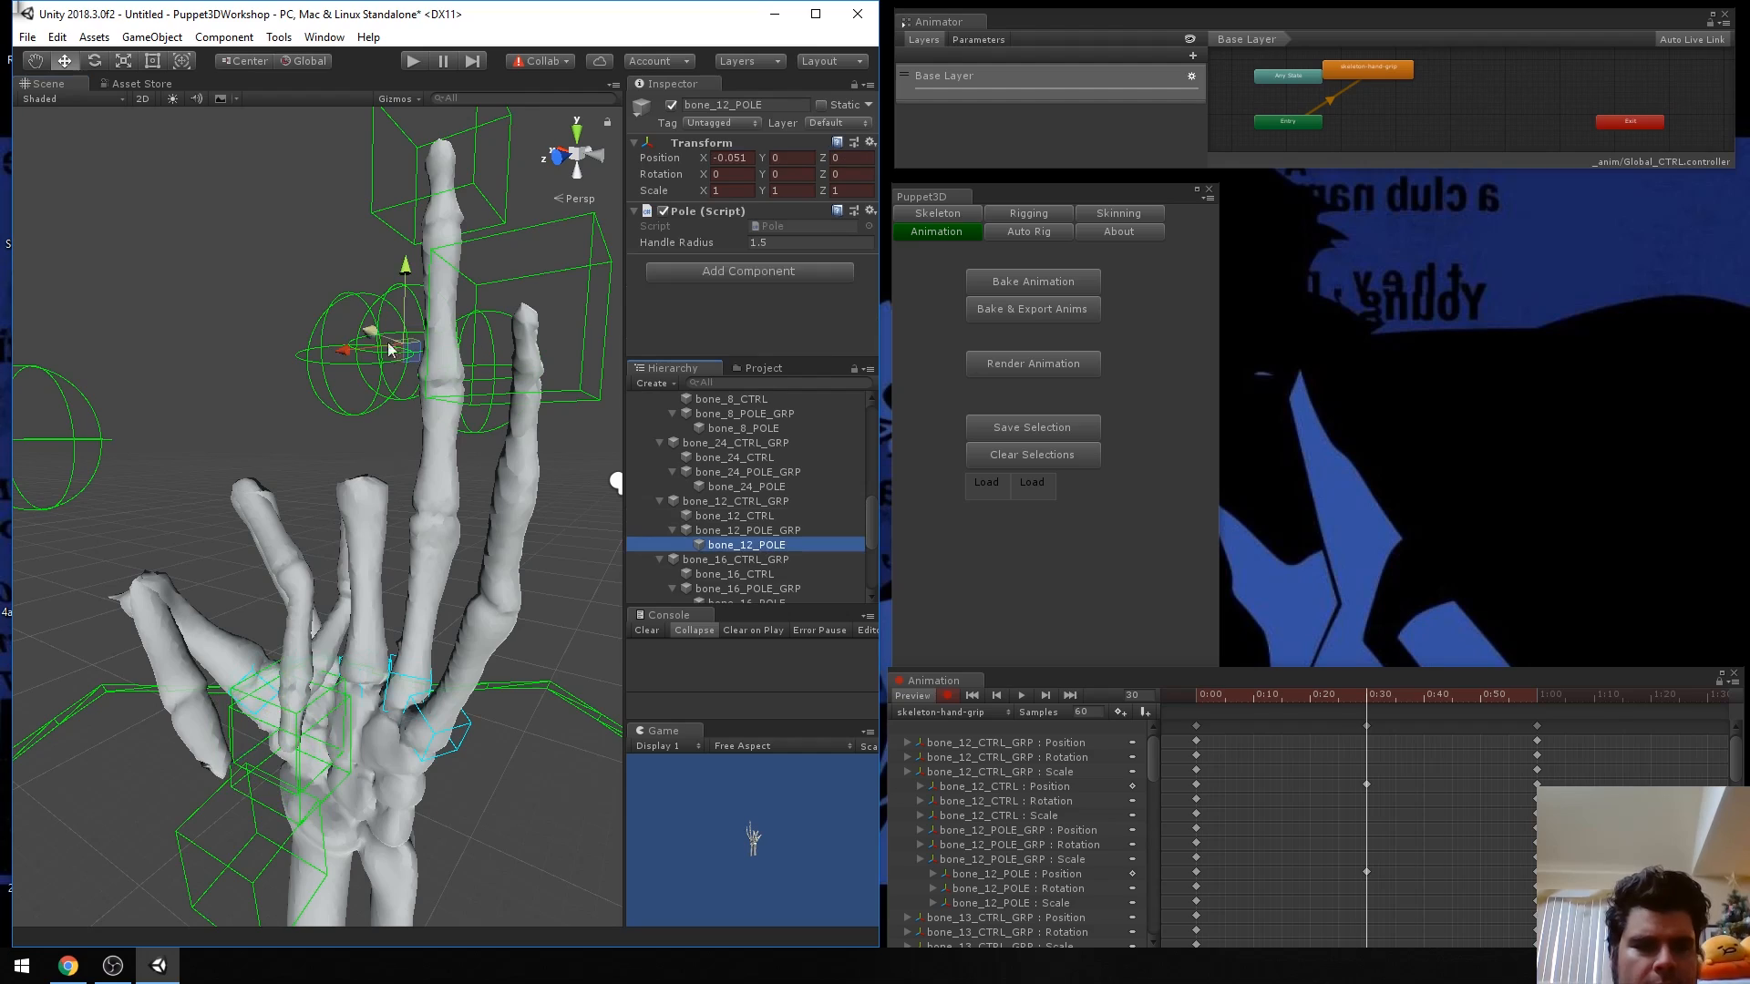
pyautogui.moveTo(372, 343); pyautogui.dragTo(317, 357)
pyautogui.keyDown('alt'); pyautogui.moveTo(164, 563); pyautogui.dragTo(371, 616); pyautogui.keyUp('alt')
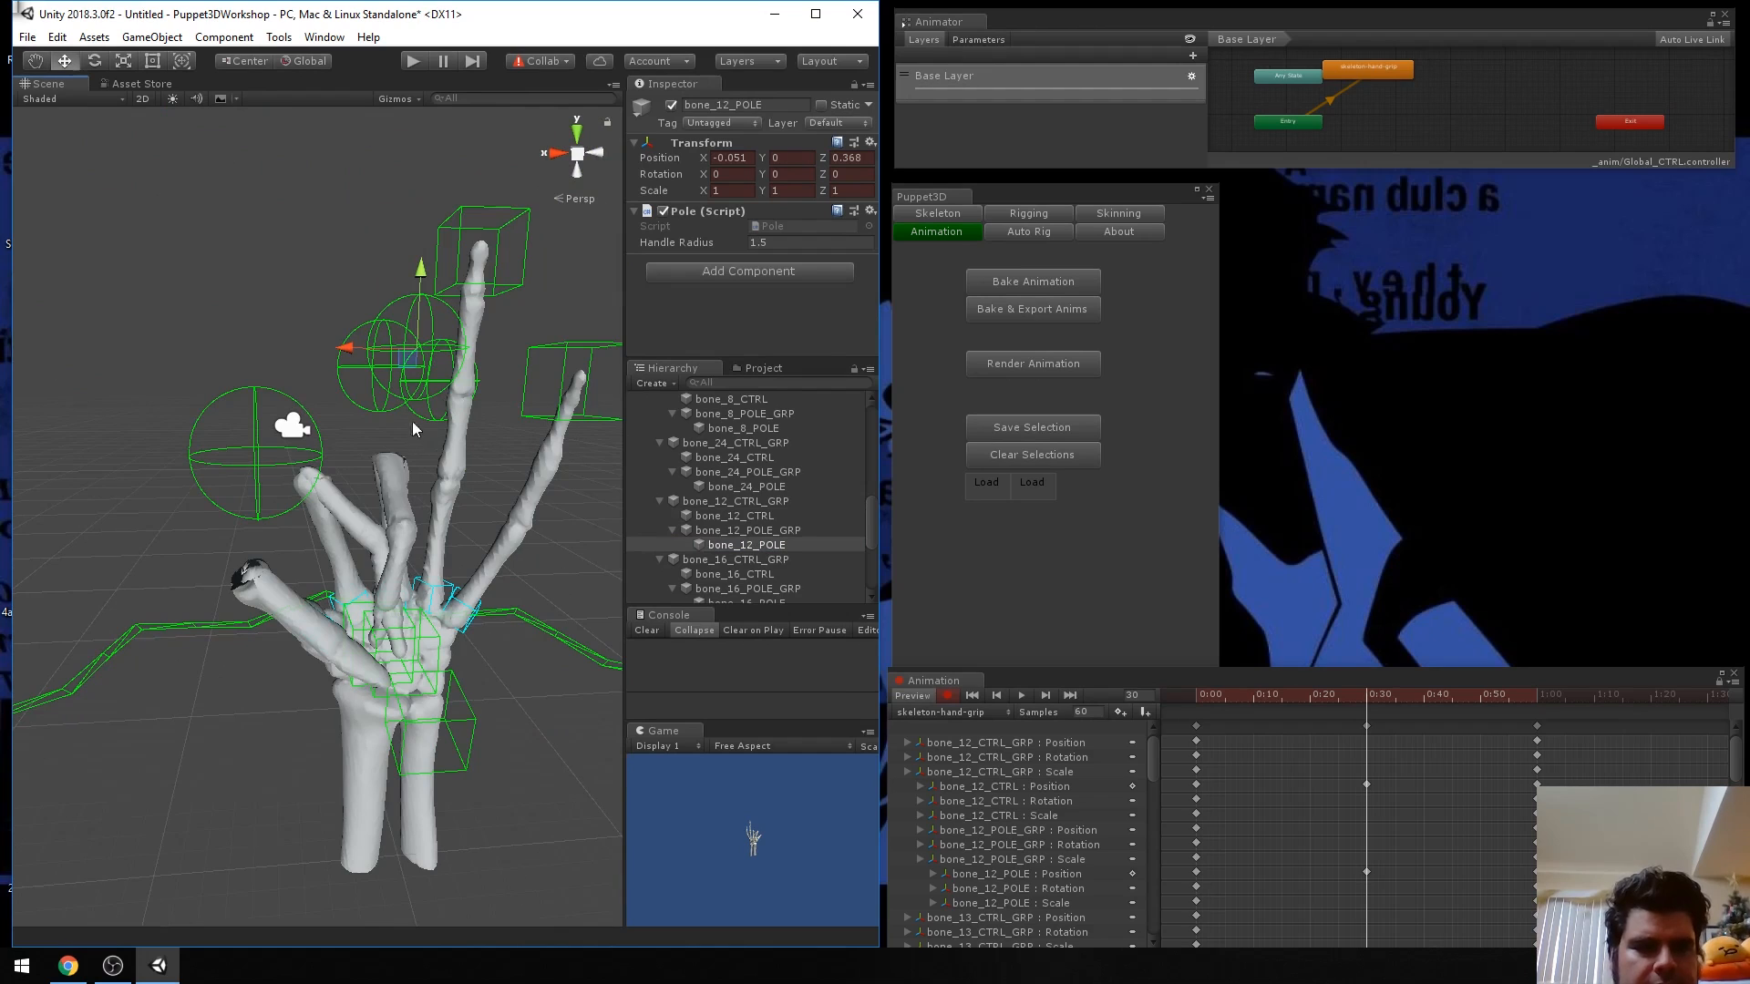
# Step through the bone_12 and neighbouring control and pole objects to examine which handle drives the curled finger.
pyautogui.click(752, 503)
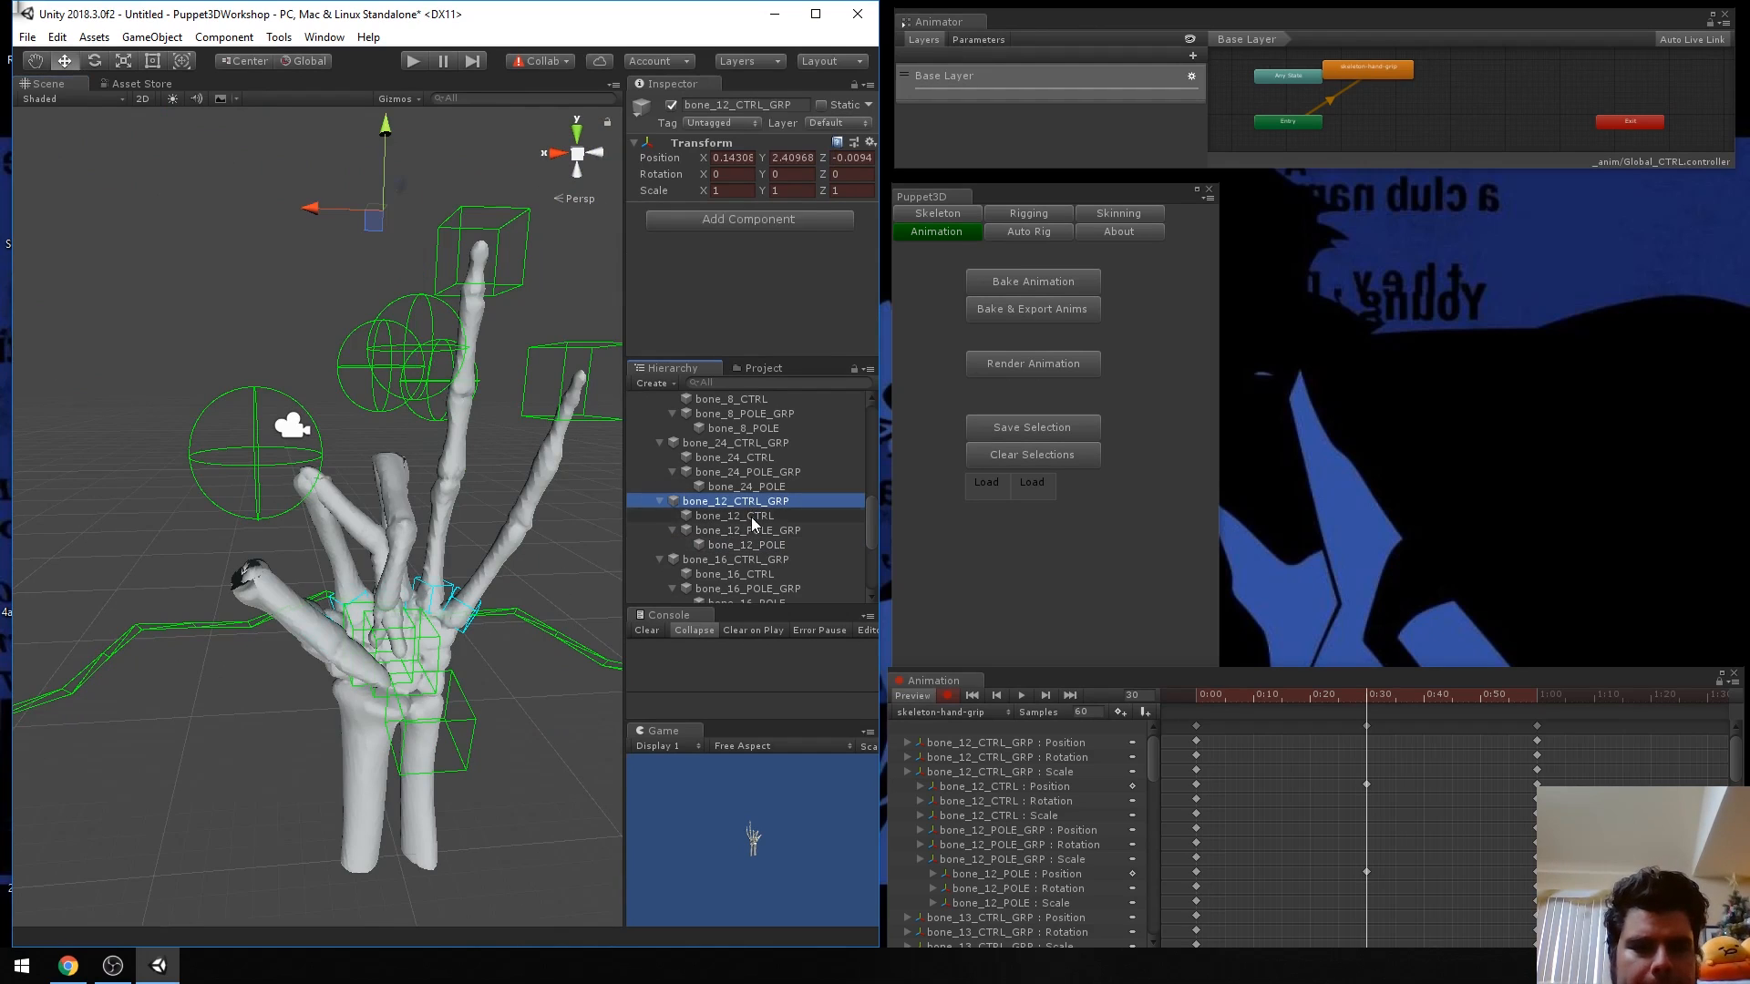
pyautogui.click(752, 529)
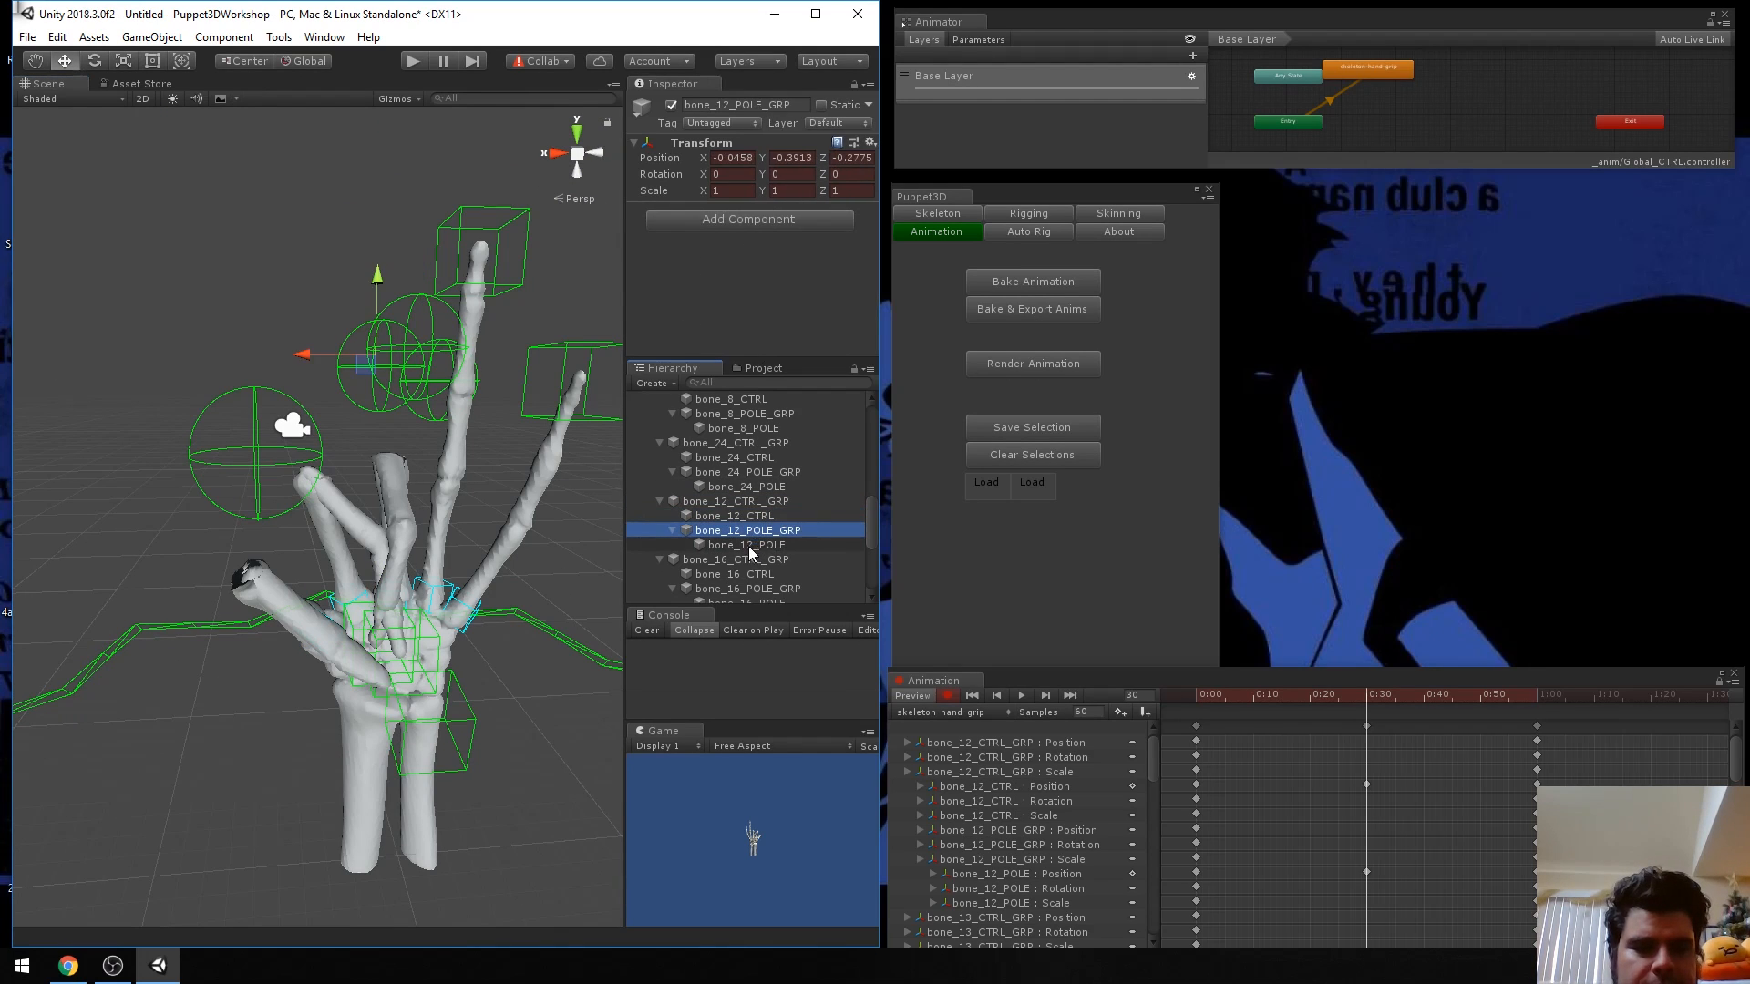
pyautogui.click(734, 502)
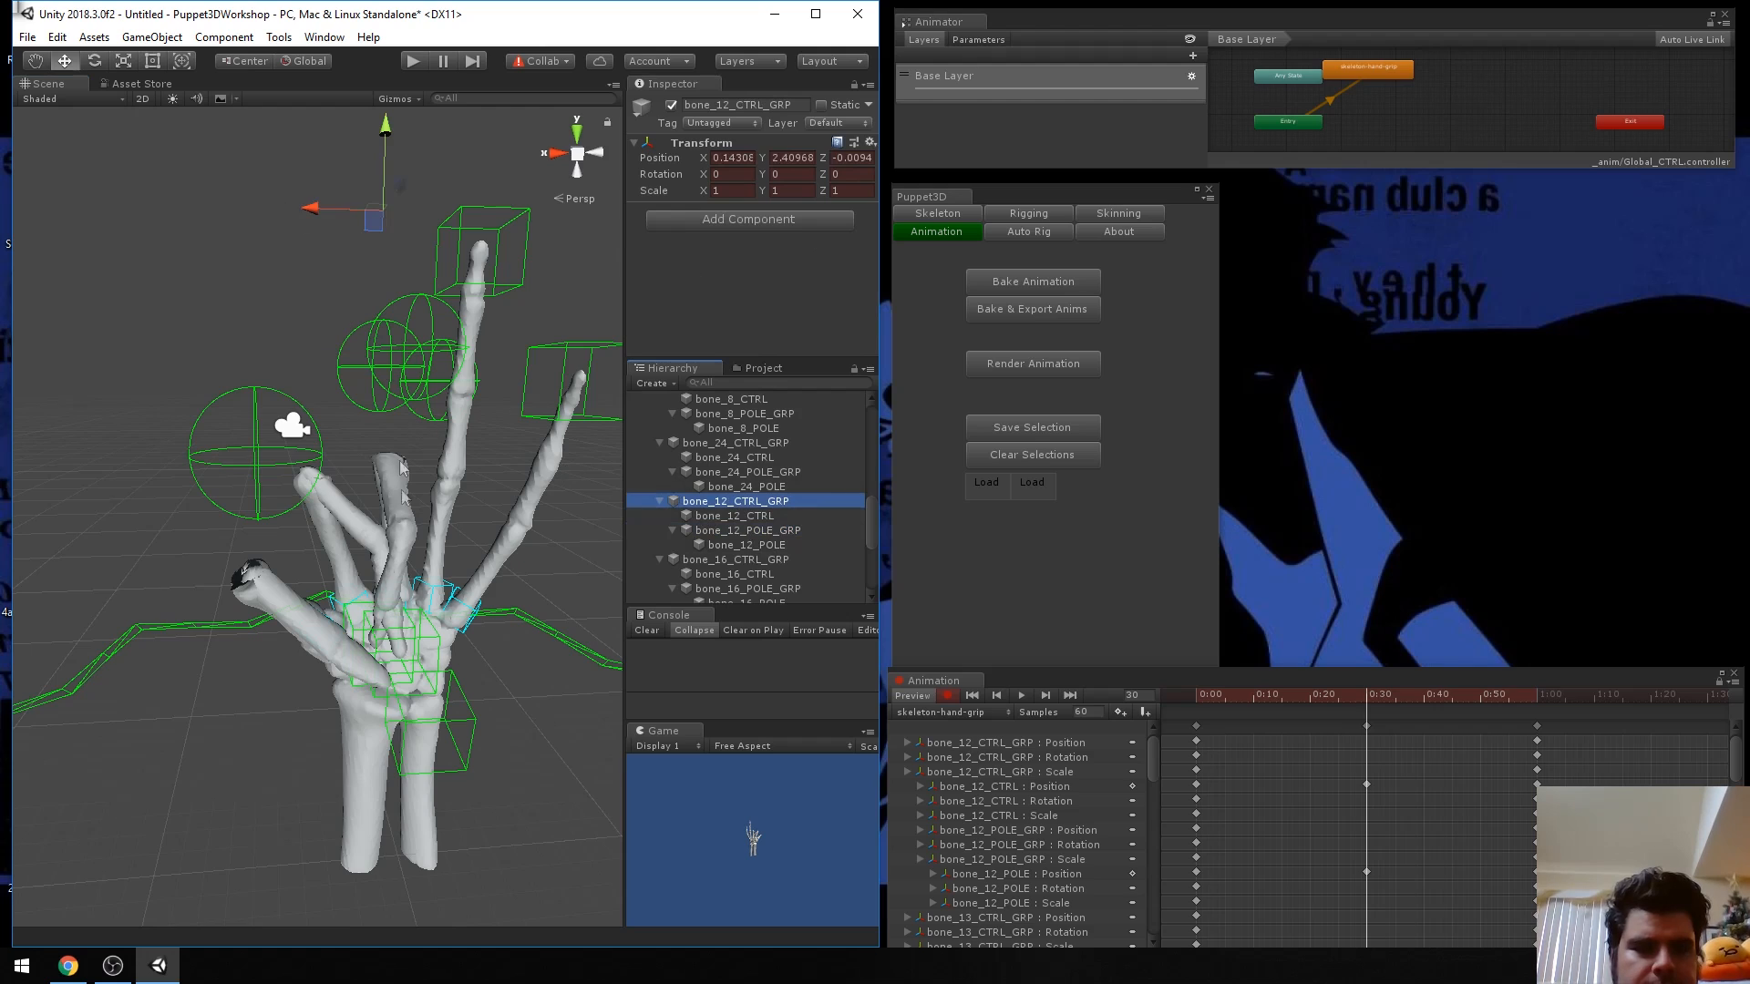
pyautogui.click(407, 643)
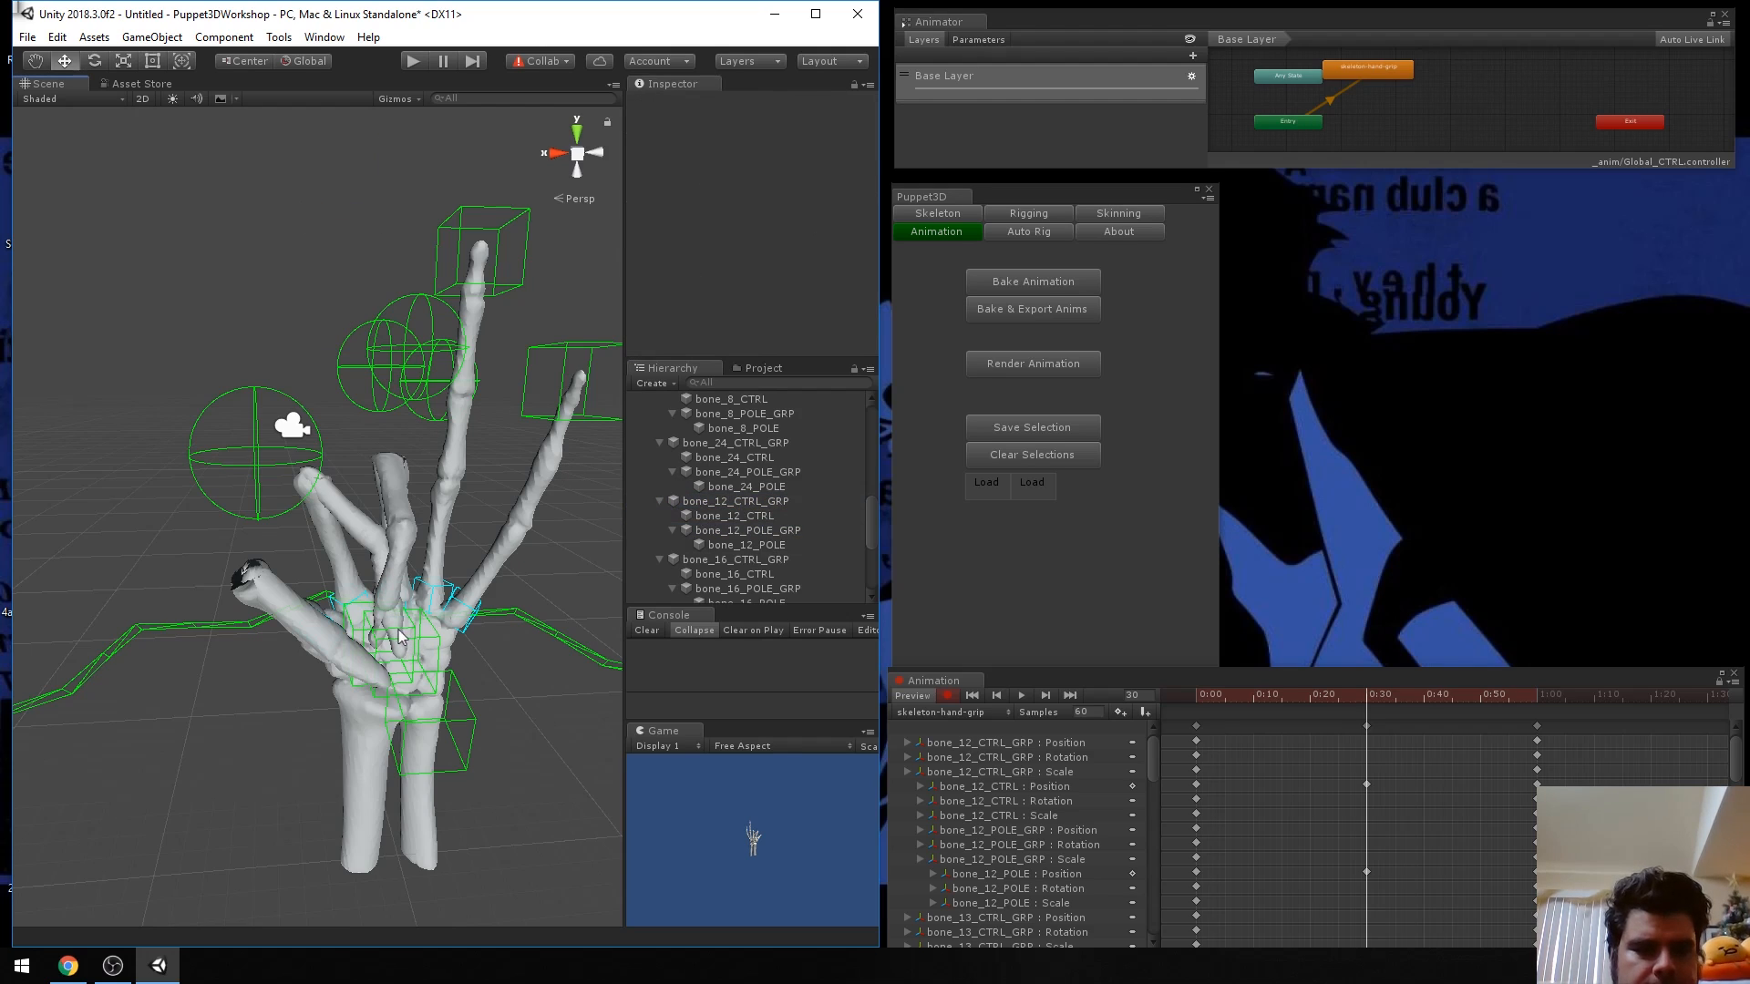
pyautogui.click(727, 545)
pyautogui.click(746, 502)
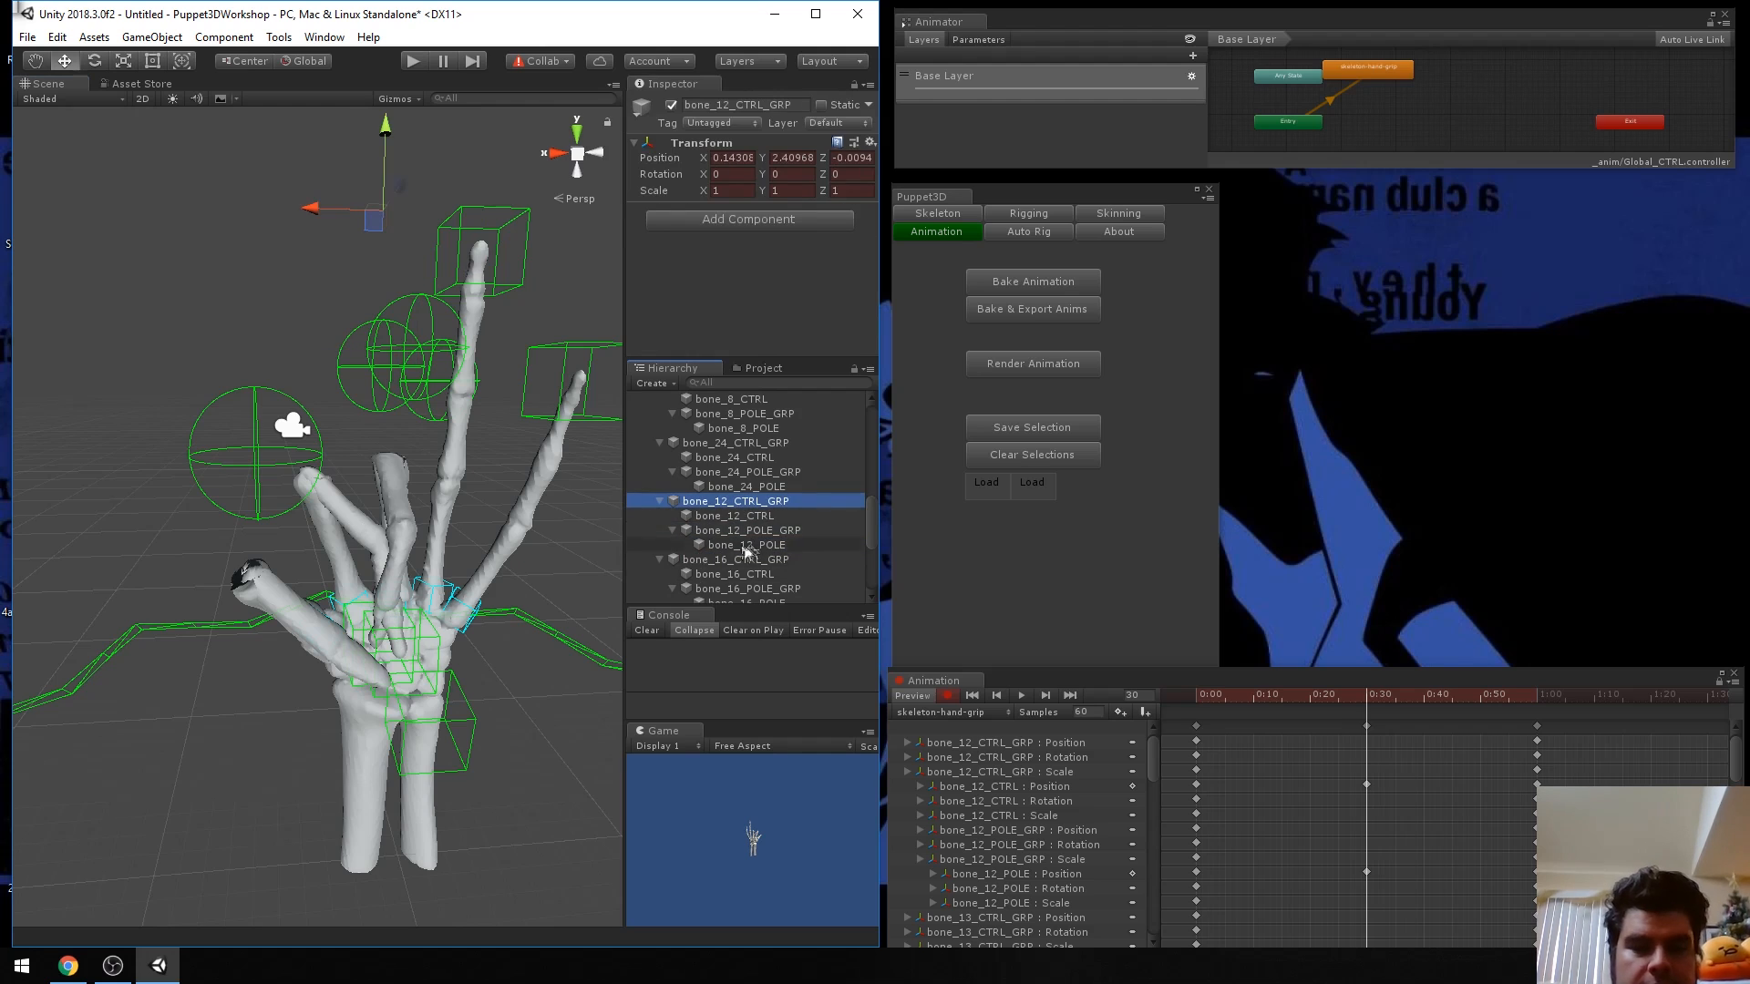
pyautogui.press('Down')
pyautogui.press('Down')
pyautogui.press('Down')
pyautogui.press('Down')
pyautogui.press('Down')
pyautogui.press('Down')
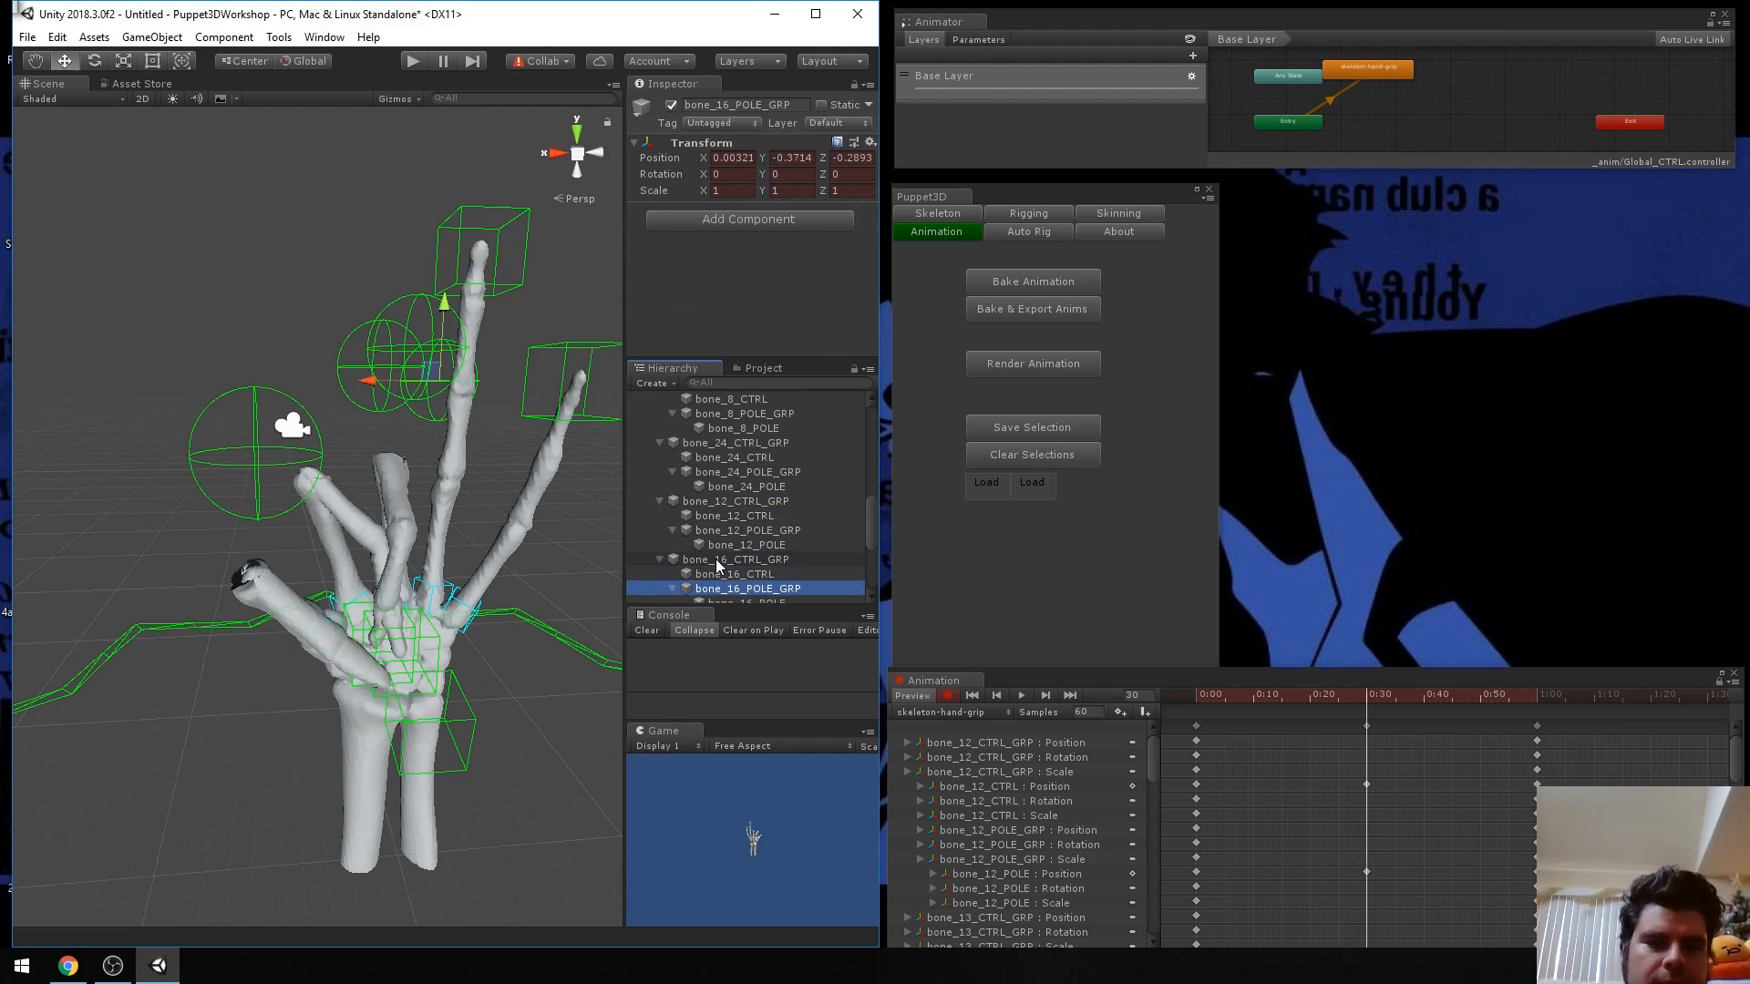
pyautogui.press('Up')
pyautogui.press('Up')
pyautogui.press('Up')
pyautogui.press('Up')
pyautogui.press('Up')
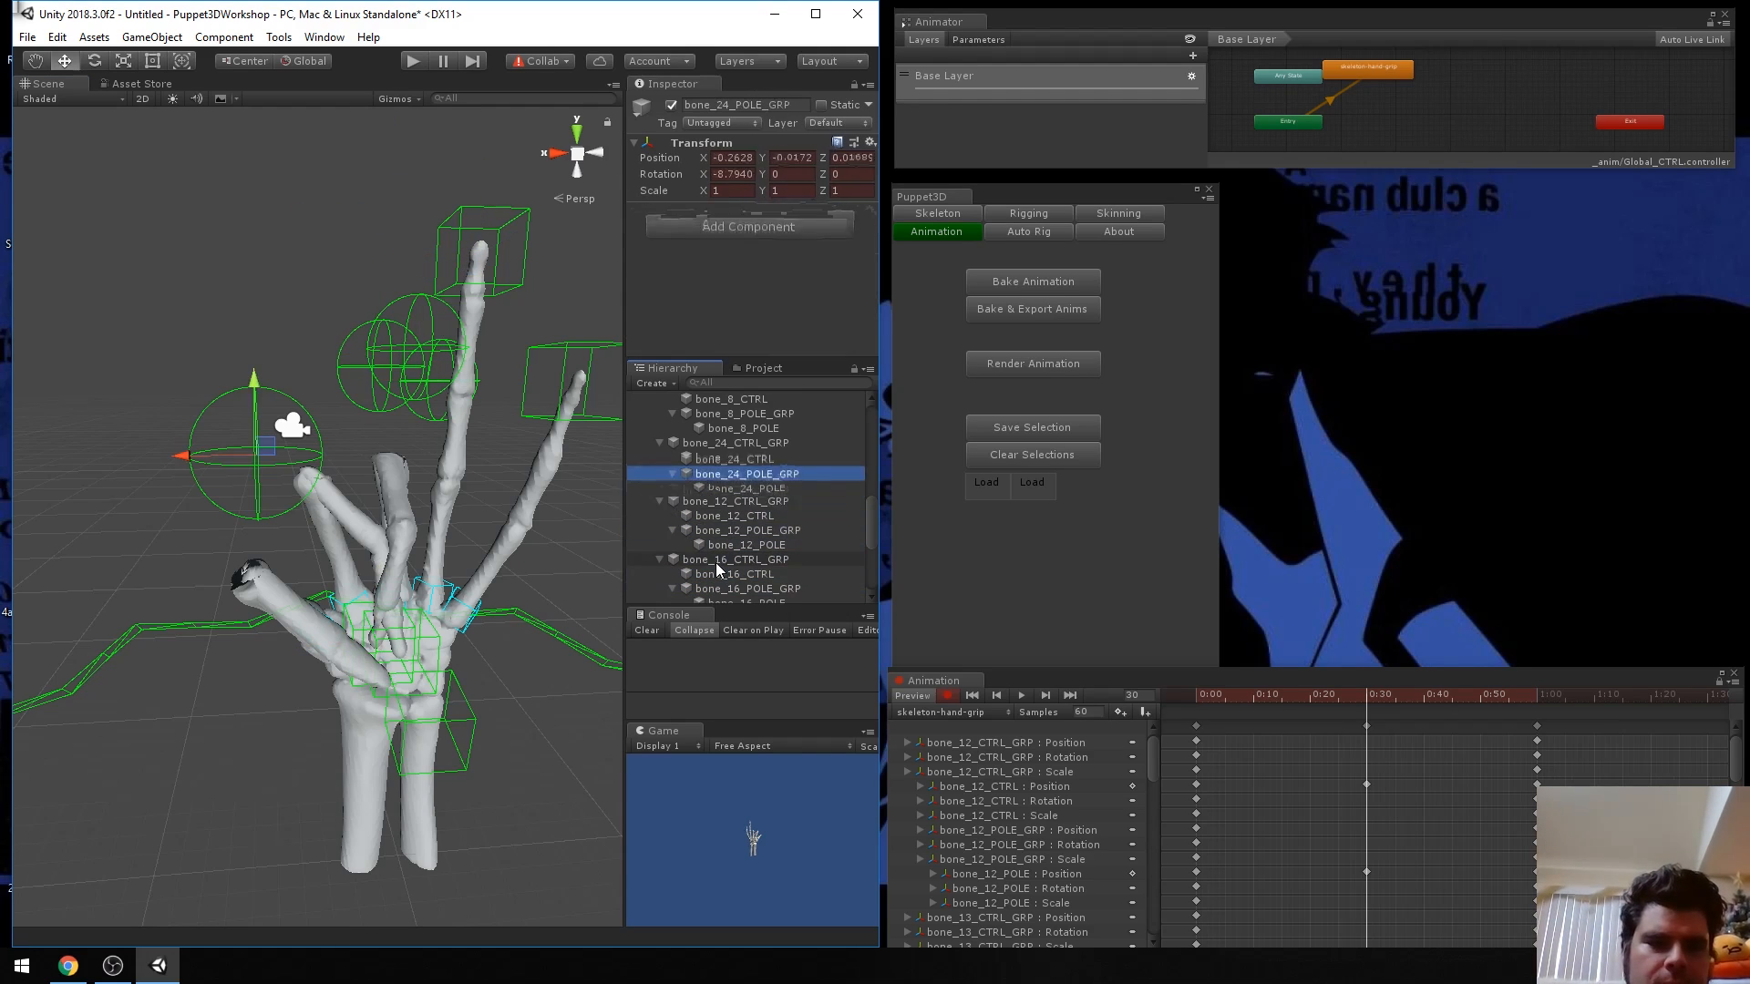
pyautogui.press('Down')
pyautogui.keyDown('alt'); pyautogui.moveTo(401, 547); pyautogui.dragTo(474, 558); pyautogui.keyUp('alt')
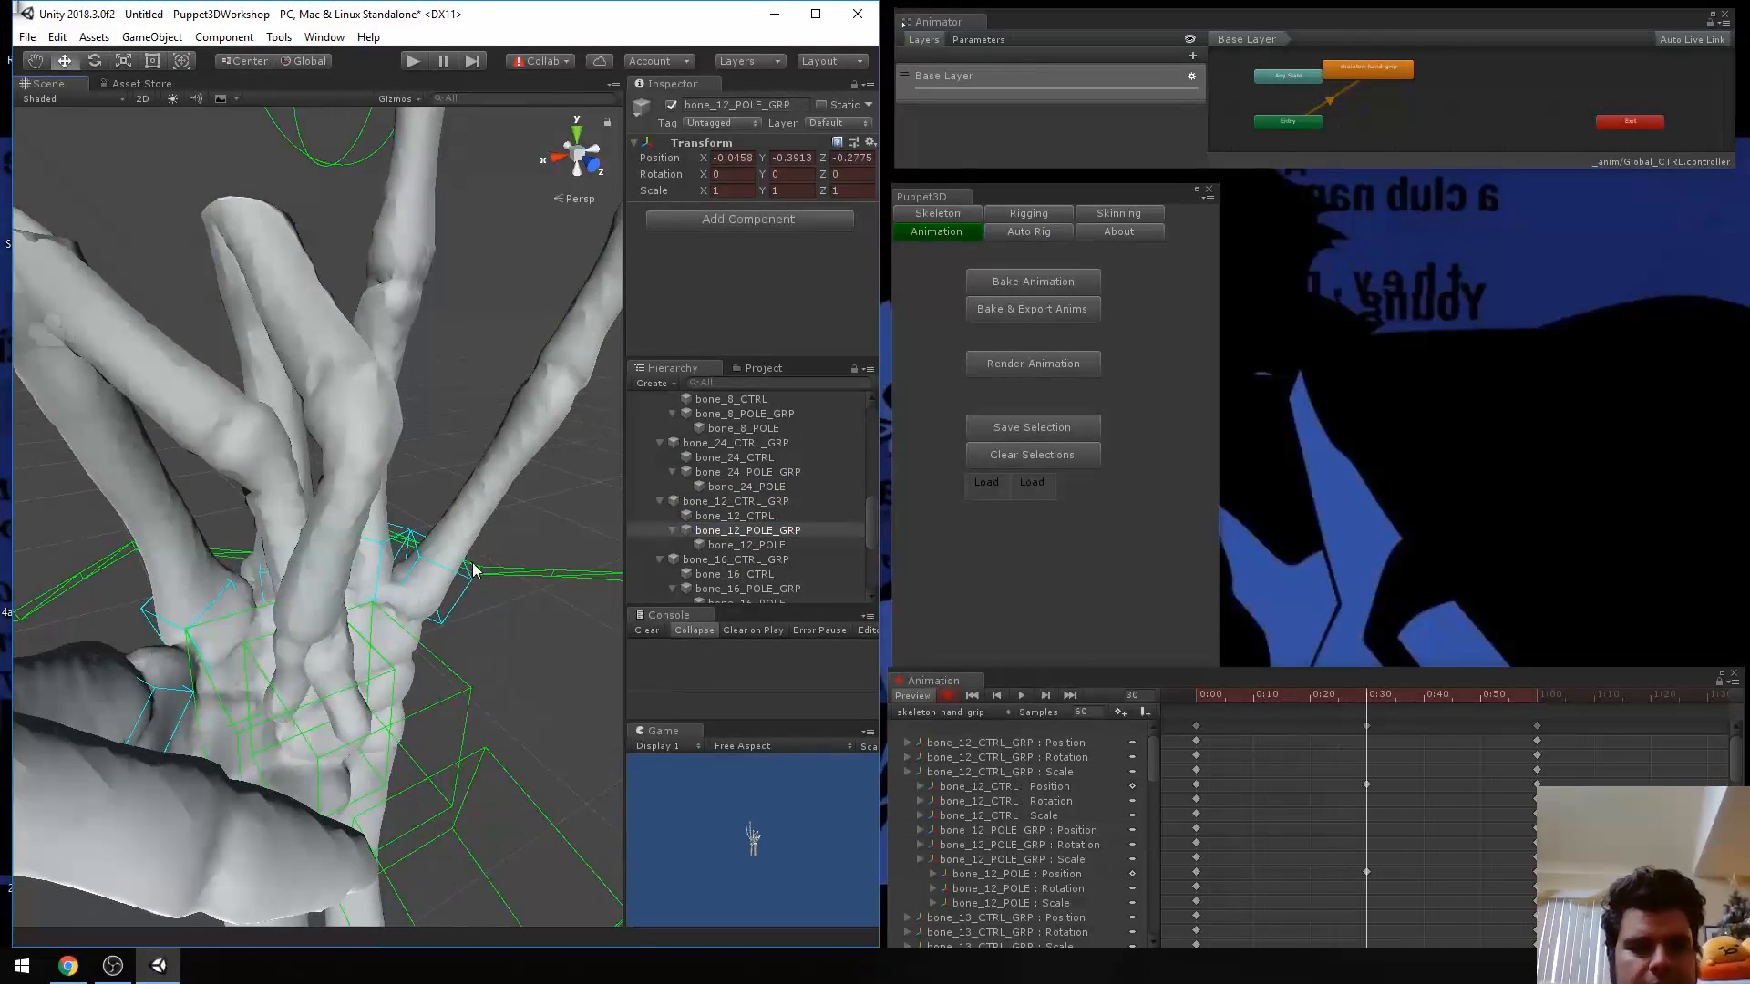
# Reposition bone_12_CTRL to about X -0.171, Y -1.251 so the fingertip rests against the palm.
pyautogui.click(333, 694)
pyautogui.keyDown('alt'); pyautogui.moveTo(363, 677); pyautogui.dragTo(363, 639); pyautogui.keyUp('alt')
pyautogui.keyDown('alt'); pyautogui.moveTo(383, 655); pyautogui.dragTo(317, 542); pyautogui.keyUp('alt')
pyautogui.scroll(-5, 397, 663)
pyautogui.scroll(5, 296, 637)
pyautogui.scroll(-5, 276, 633)
pyautogui.scroll(4, 308, 585)
pyautogui.scroll(-5, 308, 584)
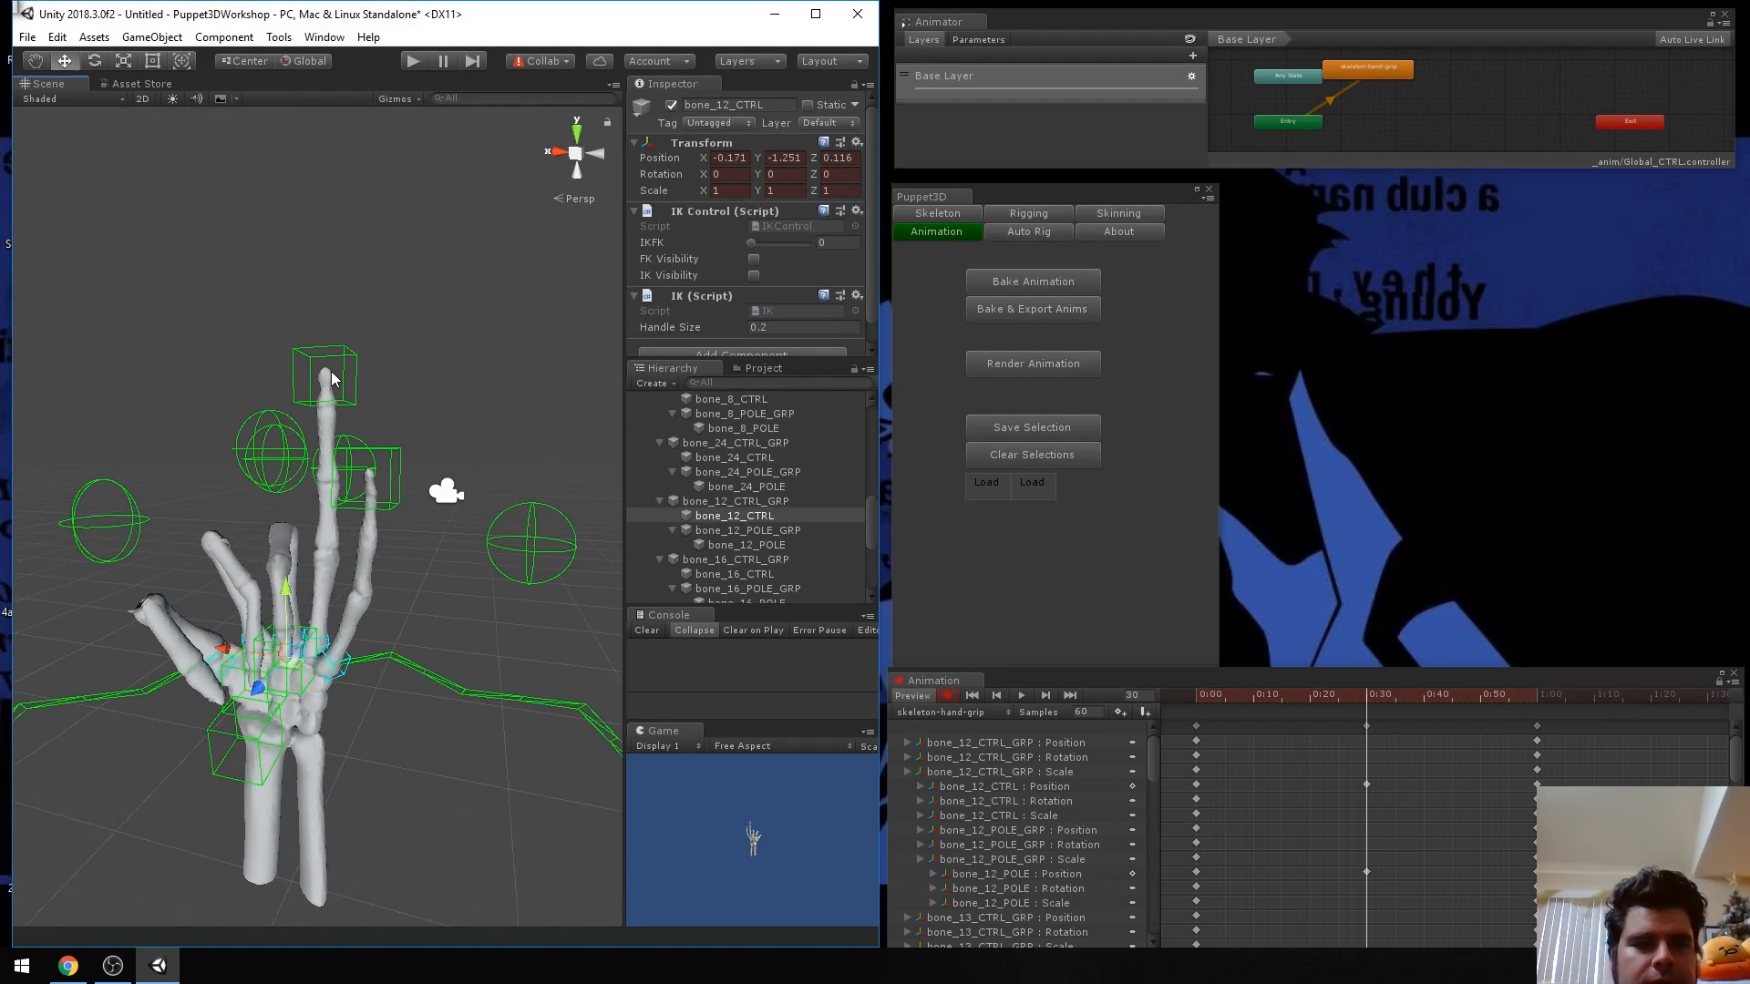
# Curl the third finger by moving bone_16_CTRL down to about Y -1.082, Z 0.198.
pyautogui.click(338, 382)
pyautogui.click(350, 381)
pyautogui.keyDown('alt'); pyautogui.moveTo(334, 379); pyautogui.dragTo(109, 375); pyautogui.keyUp('alt')
pyautogui.moveTo(255, 350); pyautogui.dragTo(176, 362)
pyautogui.moveTo(207, 290); pyautogui.dragTo(255, 599)
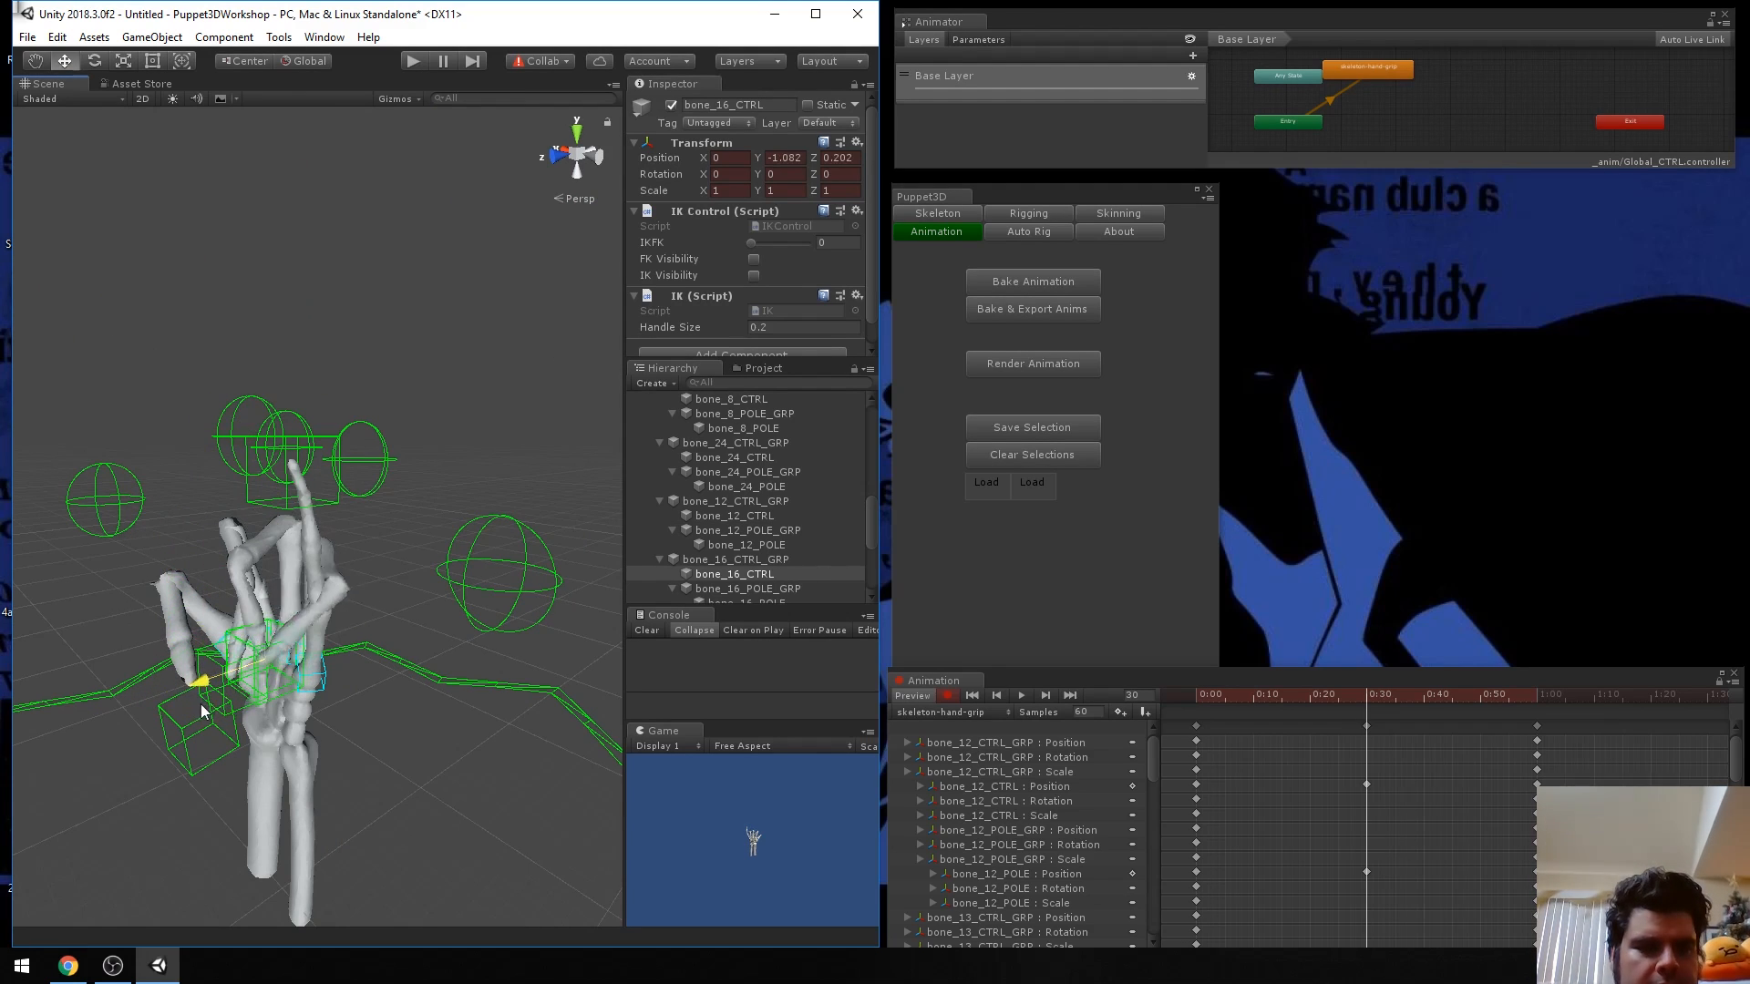
pyautogui.keyDown('alt'); pyautogui.moveTo(200, 708); pyautogui.dragTo(417, 735); pyautogui.keyUp('alt')
# Adjust bone_16_POLE to about X 0.013 to straighten the third finger's bend.
pyautogui.scroll(-3, 709, 584)
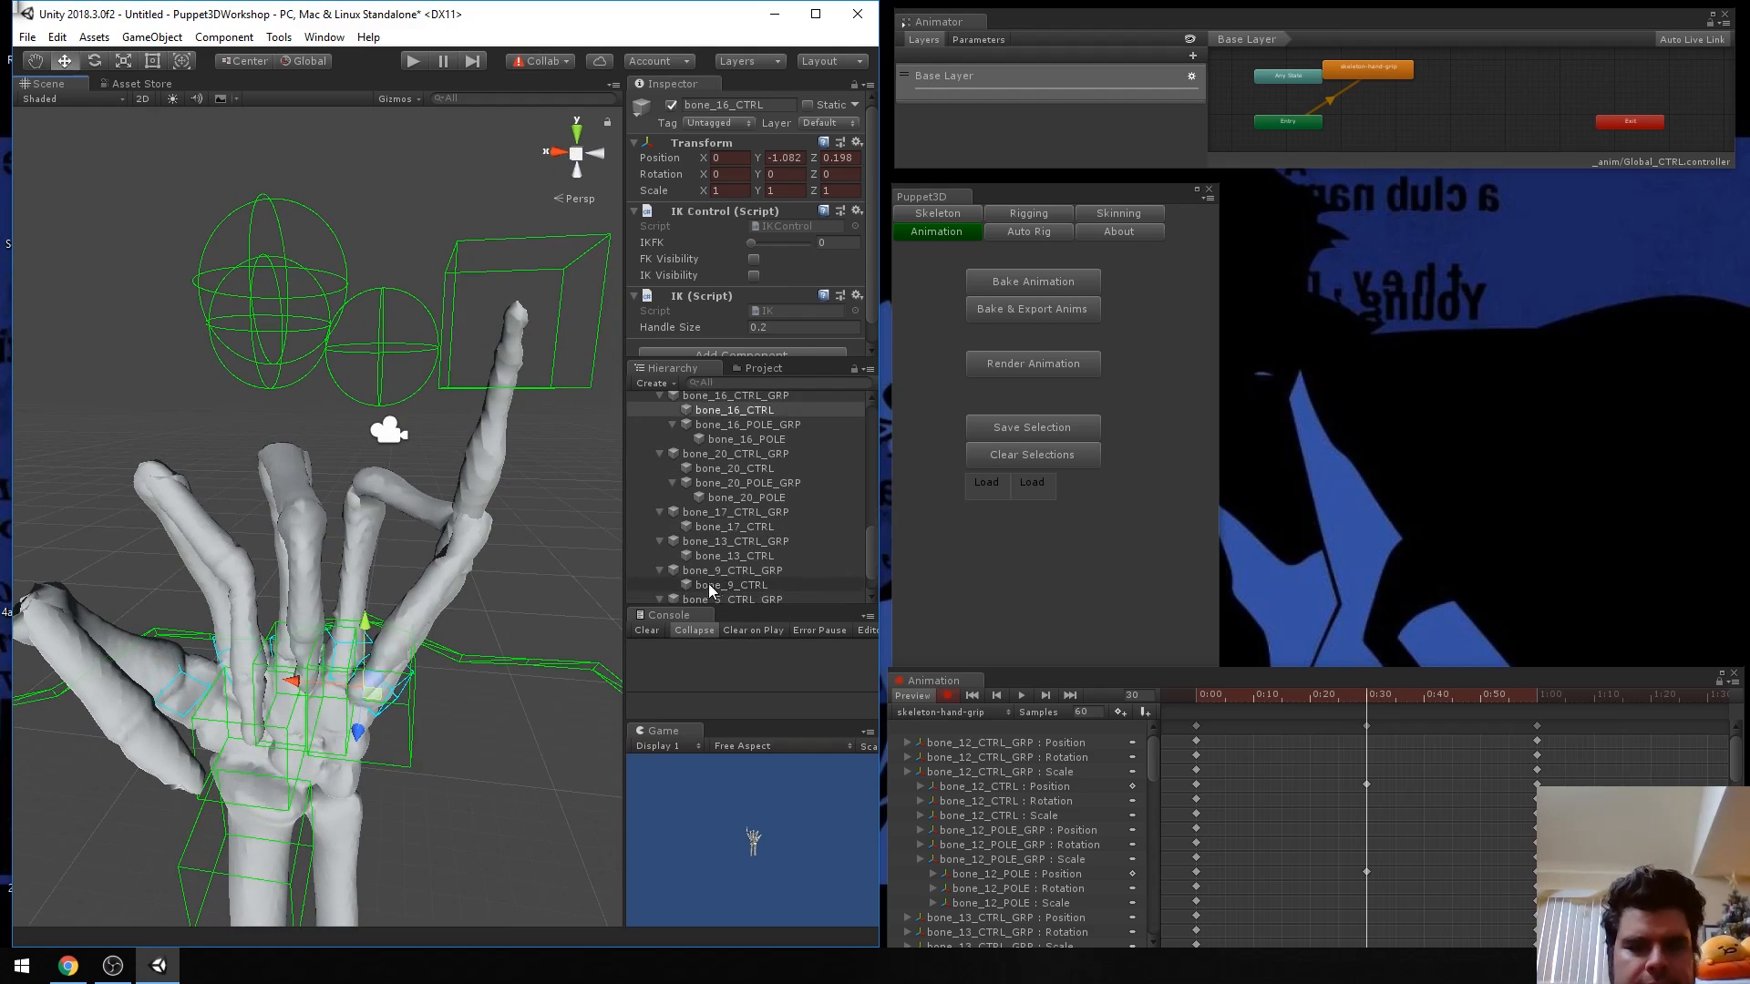
pyautogui.click(786, 441)
pyautogui.moveTo(303, 347); pyautogui.dragTo(271, 364)
pyautogui.click(276, 348)
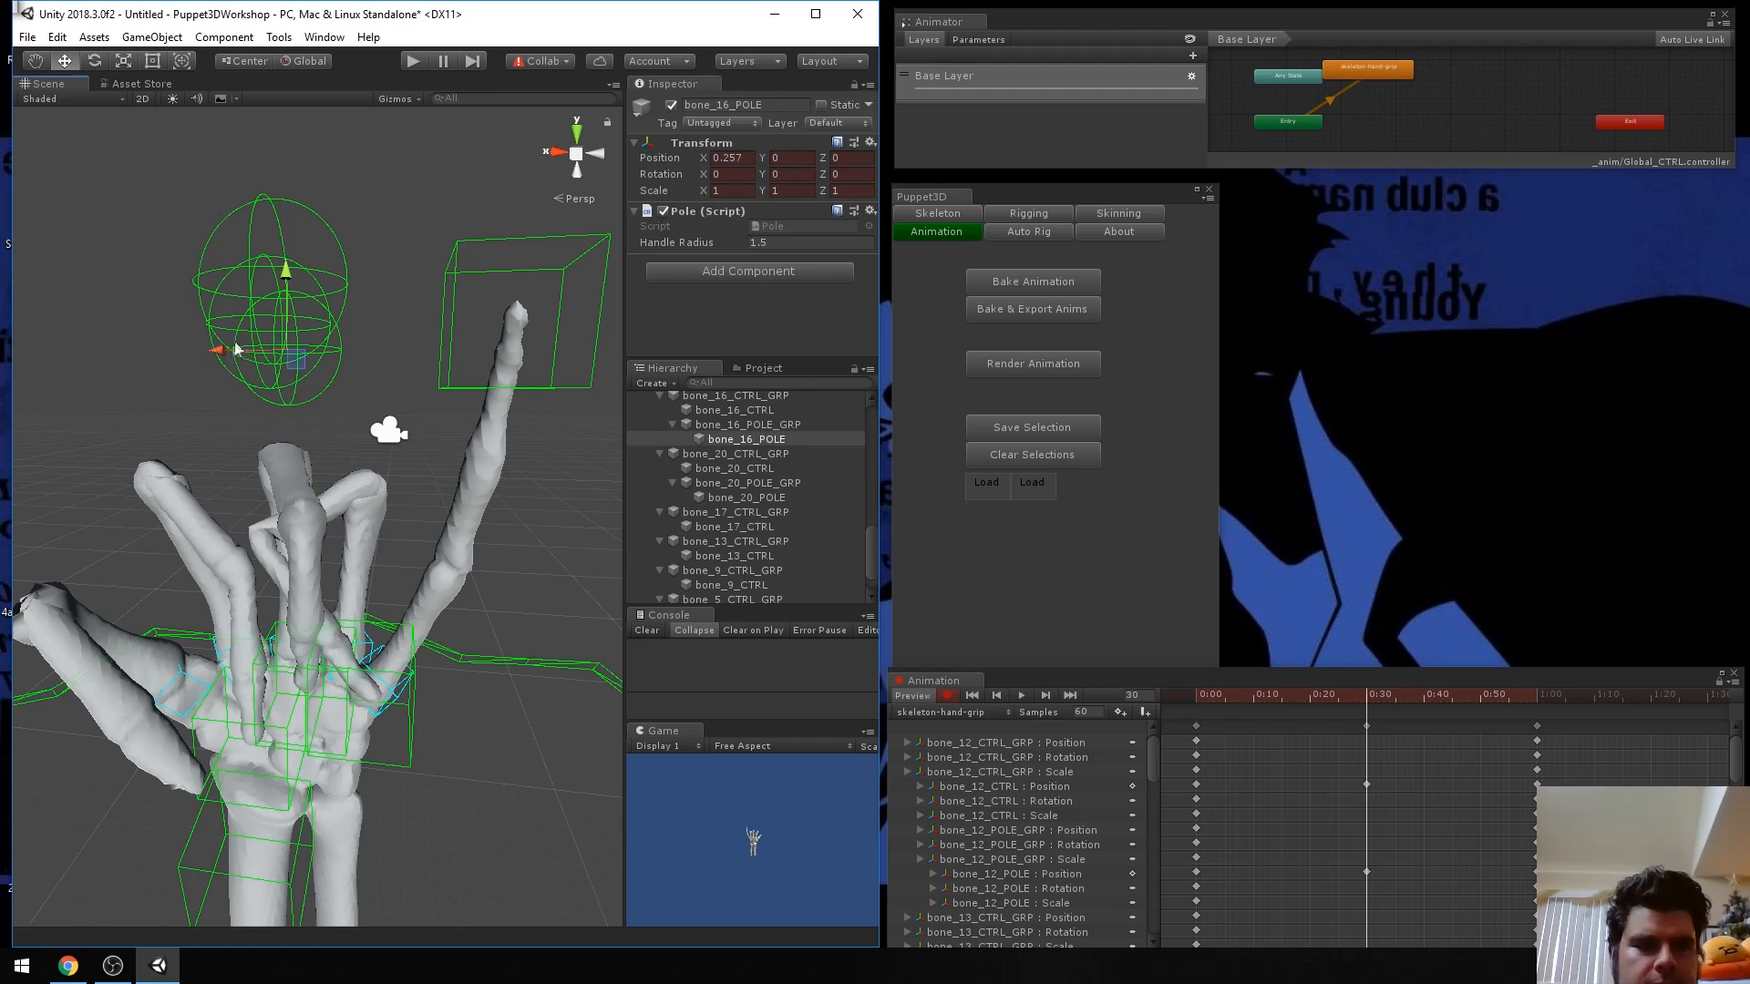
pyautogui.moveTo(271, 349); pyautogui.dragTo(303, 356)
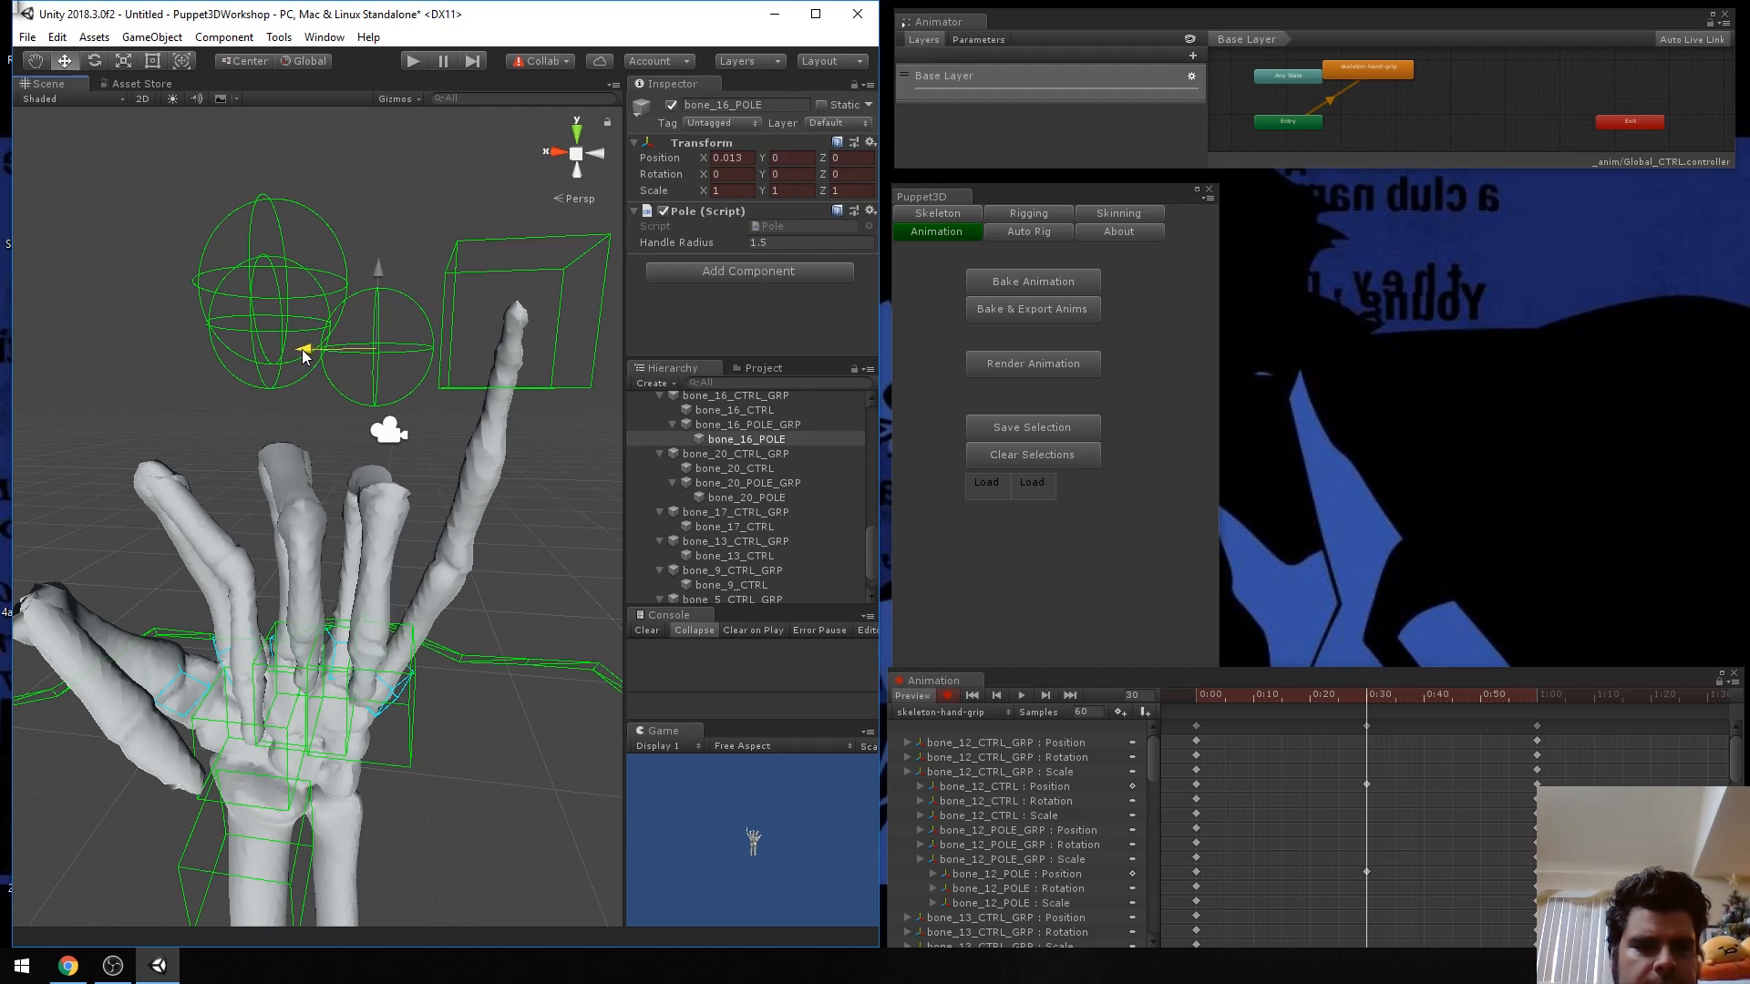
# Curl the last finger by moving bone_20_CTRL to about X 0.101, Y -0.734.
pyautogui.keyDown('alt'); pyautogui.moveTo(352, 486); pyautogui.dragTo(369, 394); pyautogui.keyUp('alt')
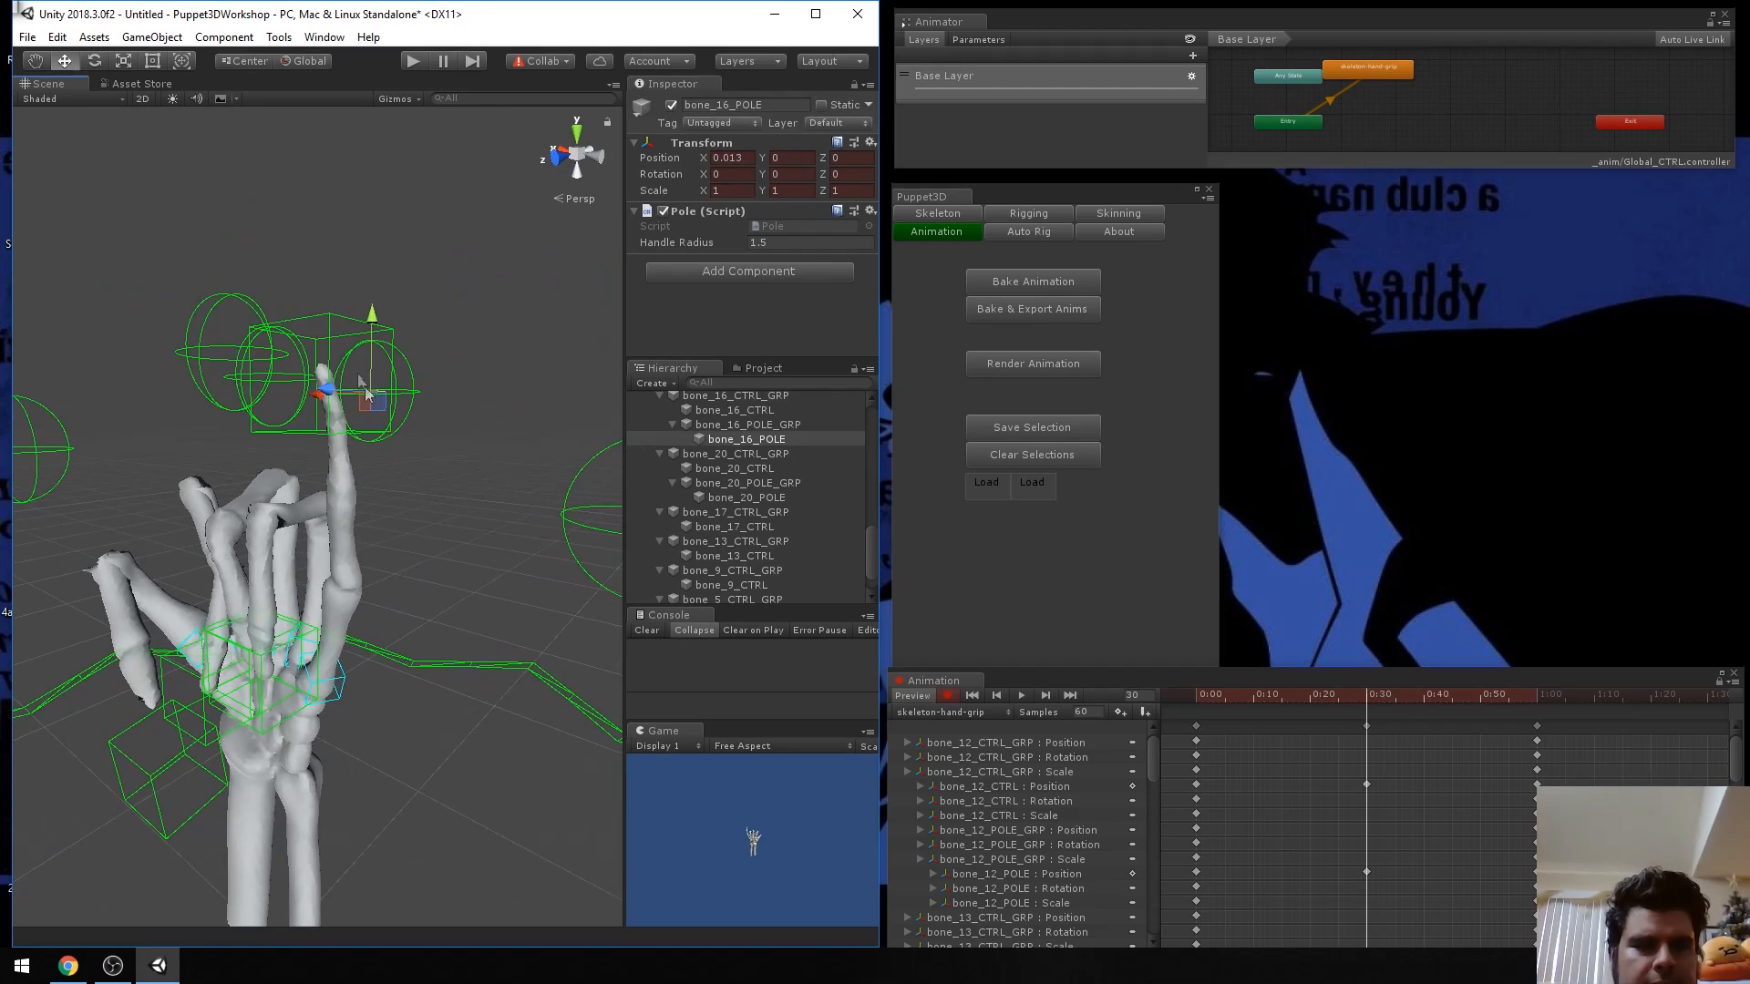
pyautogui.click(333, 327)
pyautogui.moveTo(330, 311); pyautogui.dragTo(298, 612)
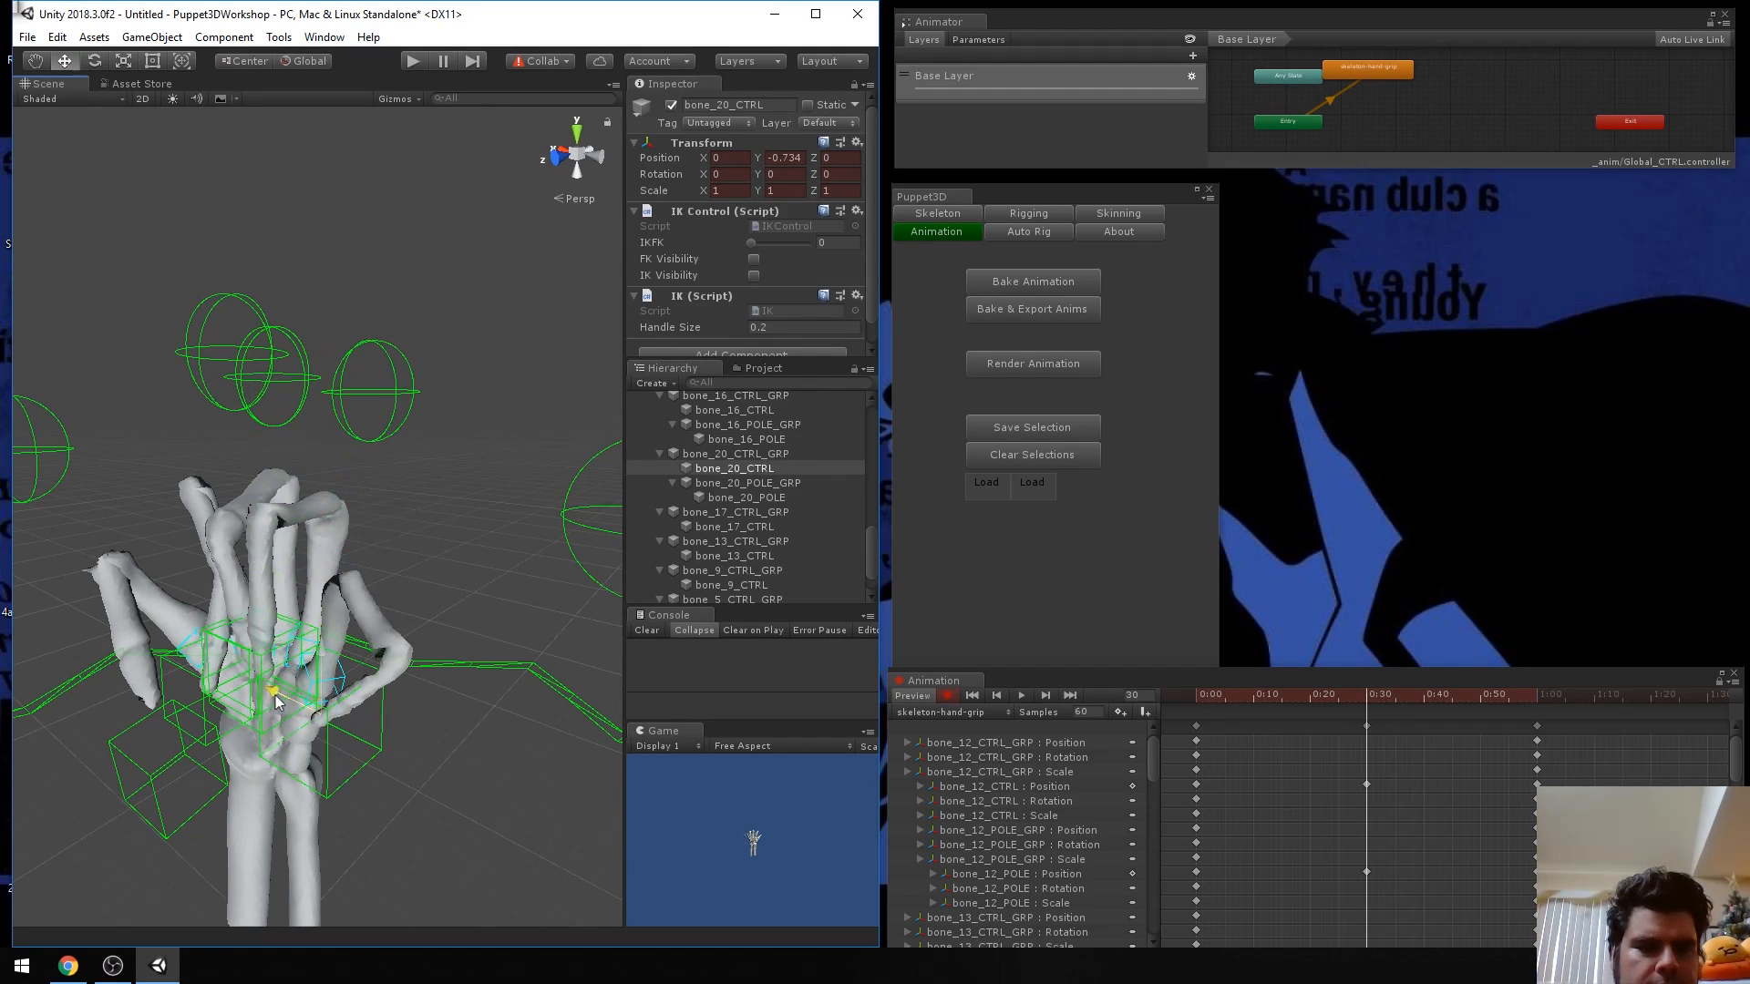
pyautogui.moveTo(278, 702); pyautogui.dragTo(238, 698)
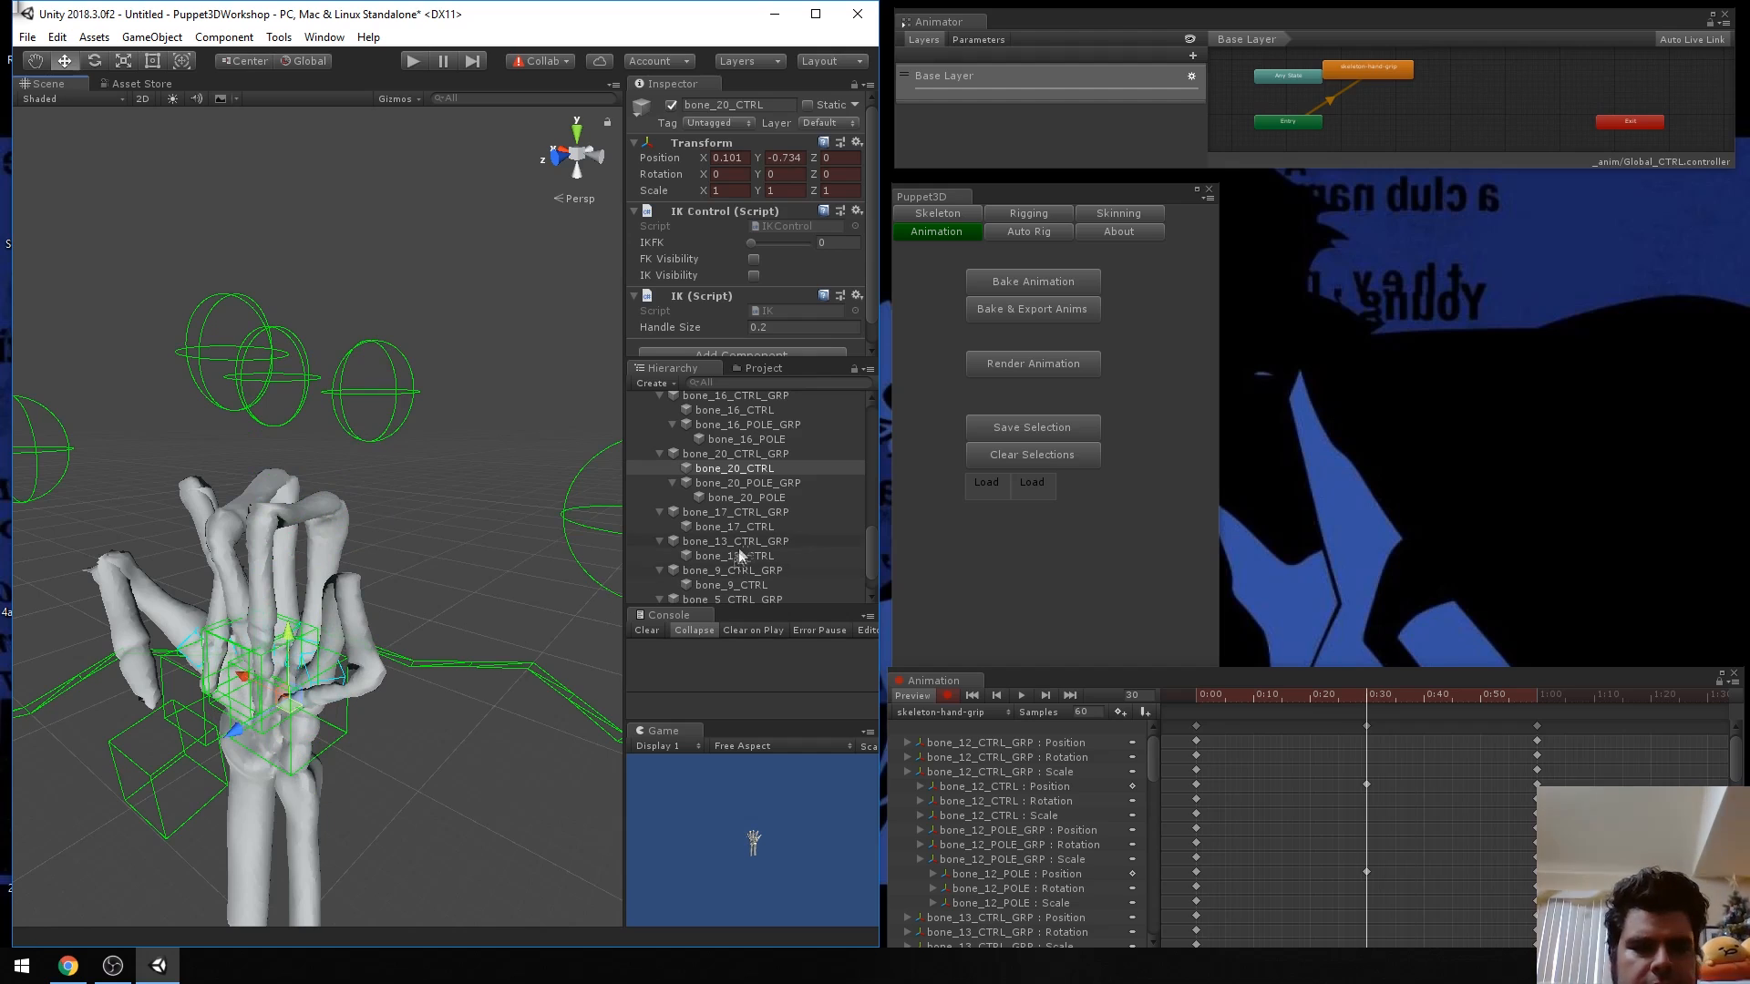
# Shift bone_20_POLE to about X 0.584 and view the closed hand from the back.
pyautogui.click(750, 498)
pyautogui.scroll(-3, 406, 617)
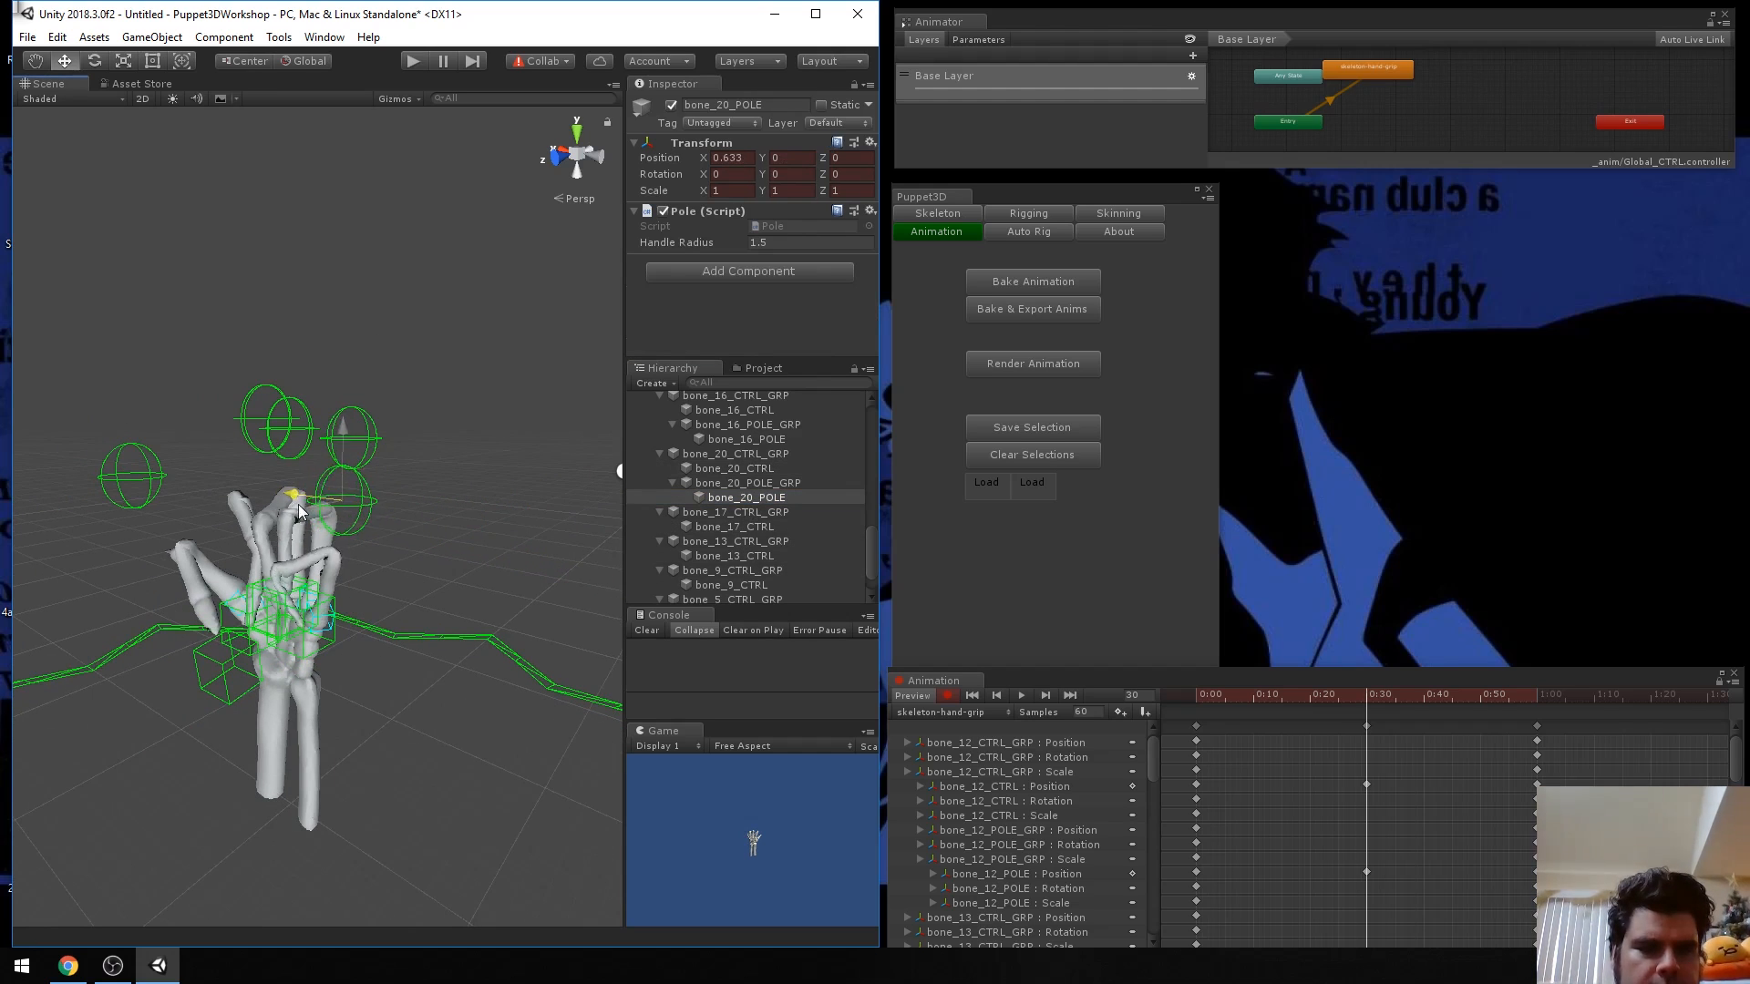
pyautogui.moveTo(173, 641); pyautogui.dragTo(365, 561, button='right')
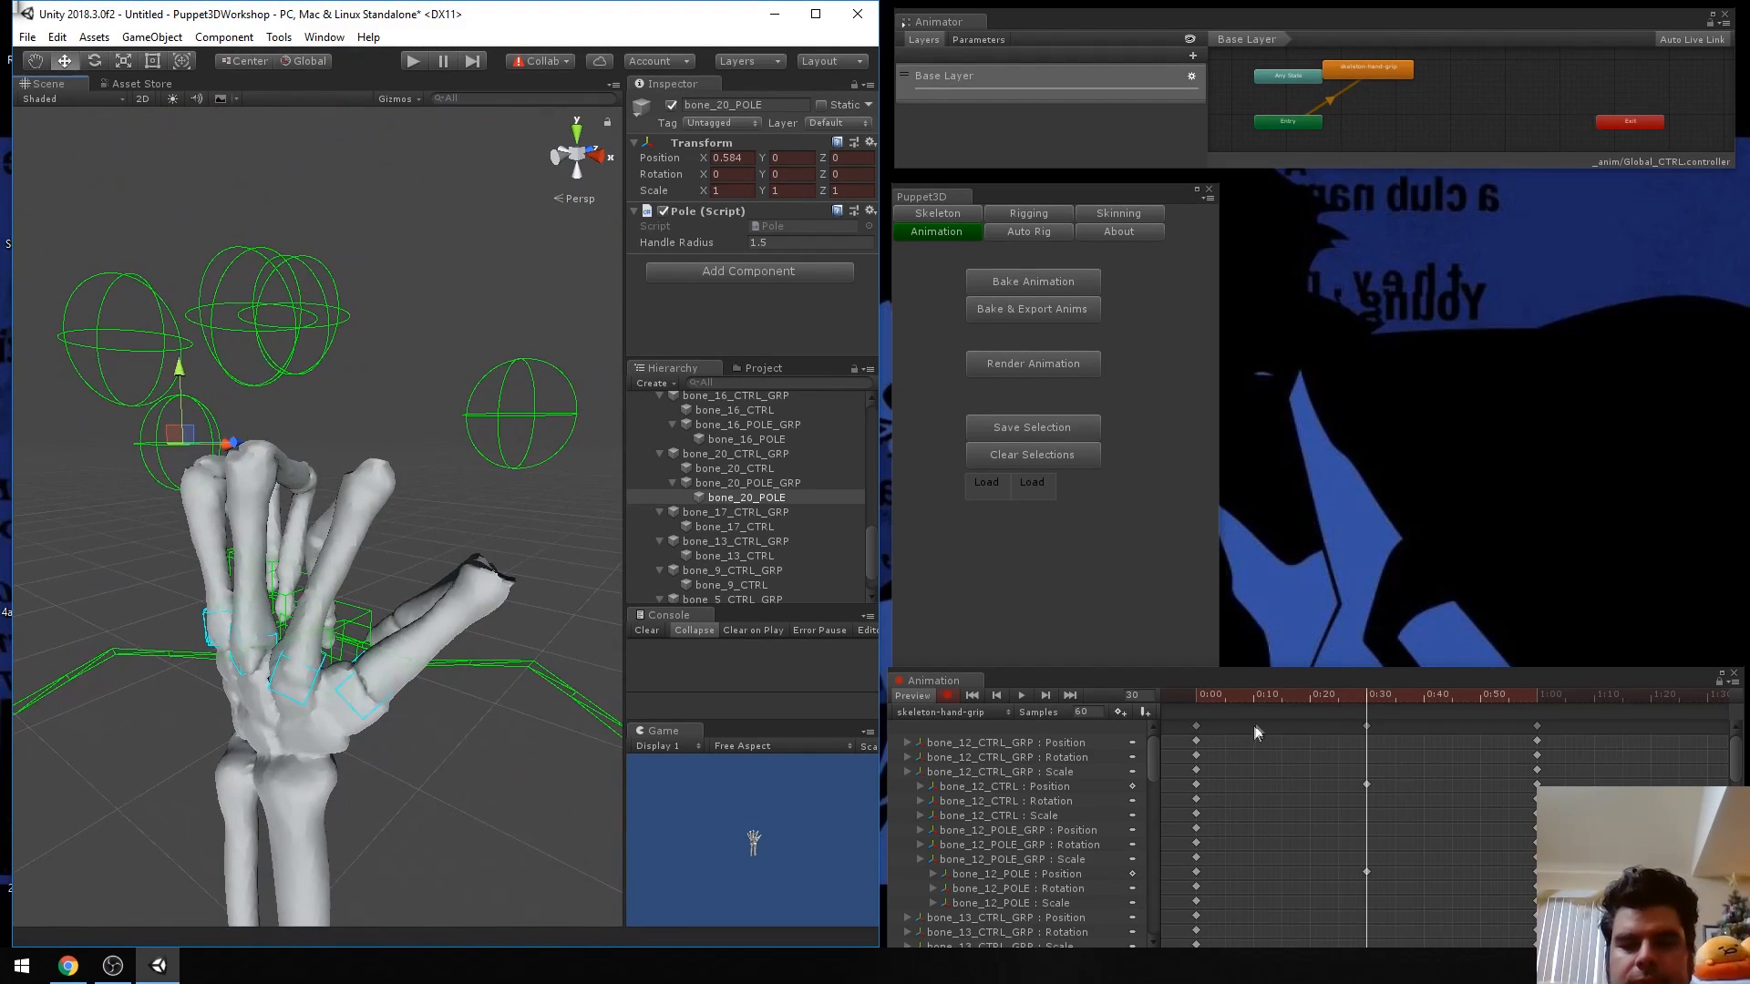
# Select the saved set of hand controls and key all of them at frame 30.
pyautogui.click(1039, 497)
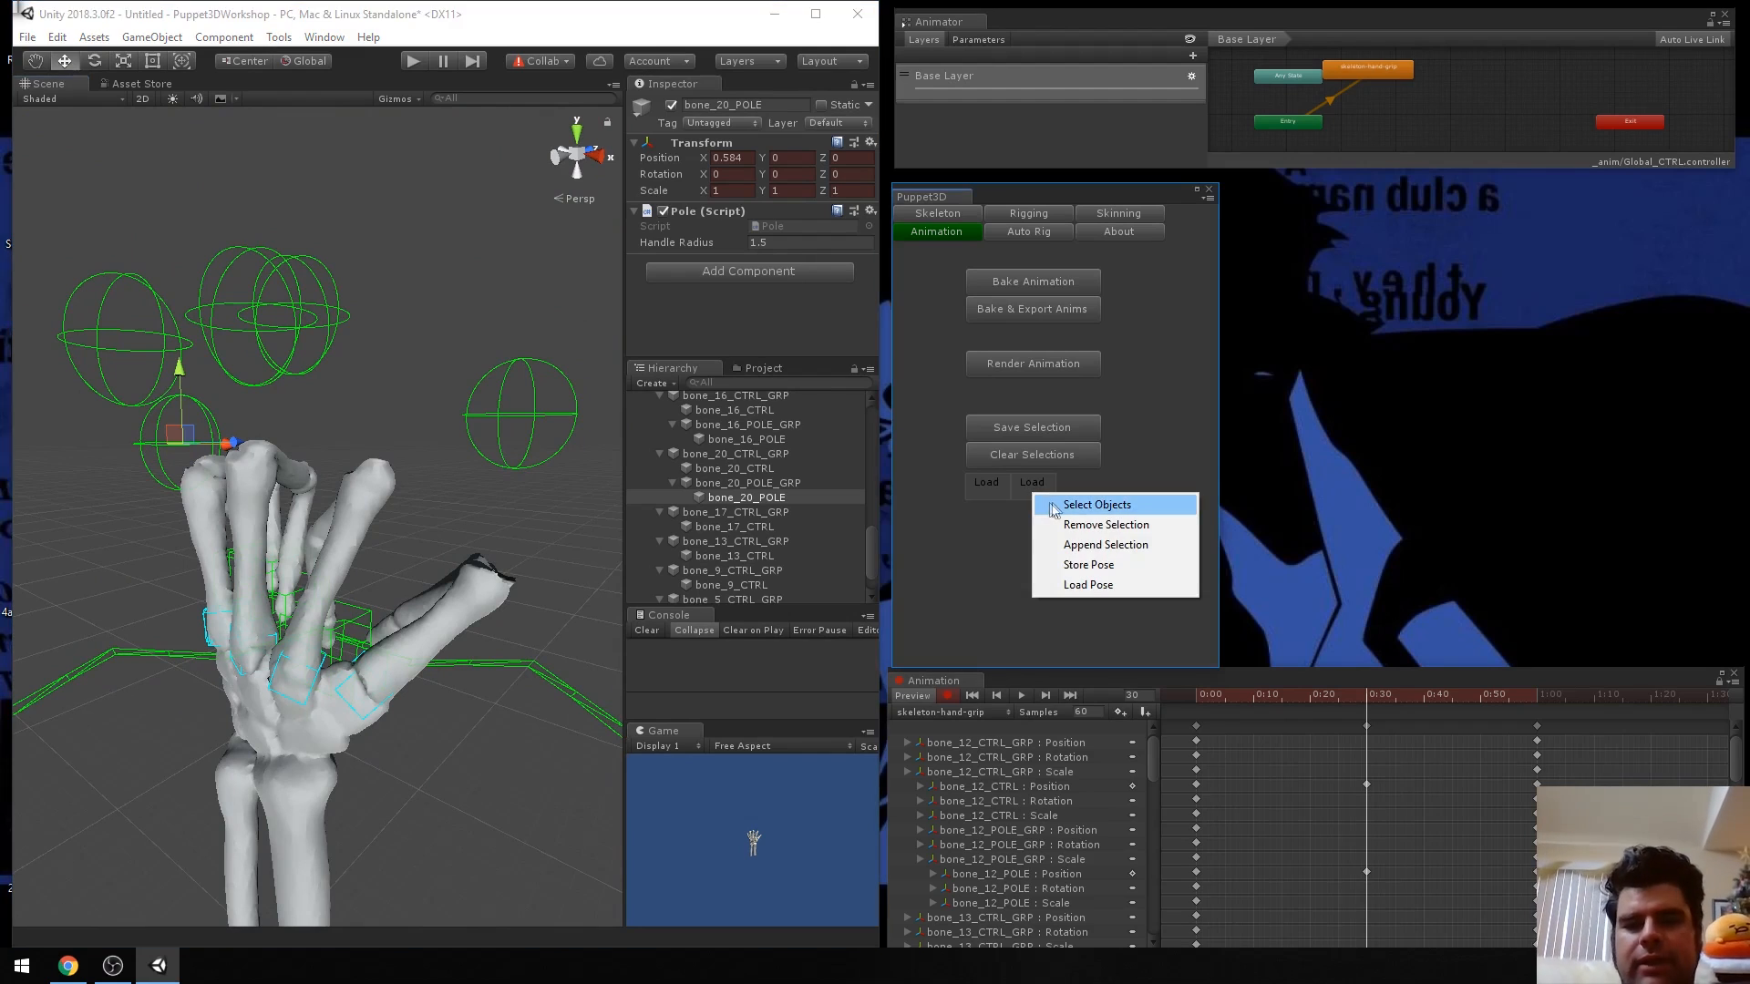
pyautogui.click(1054, 507)
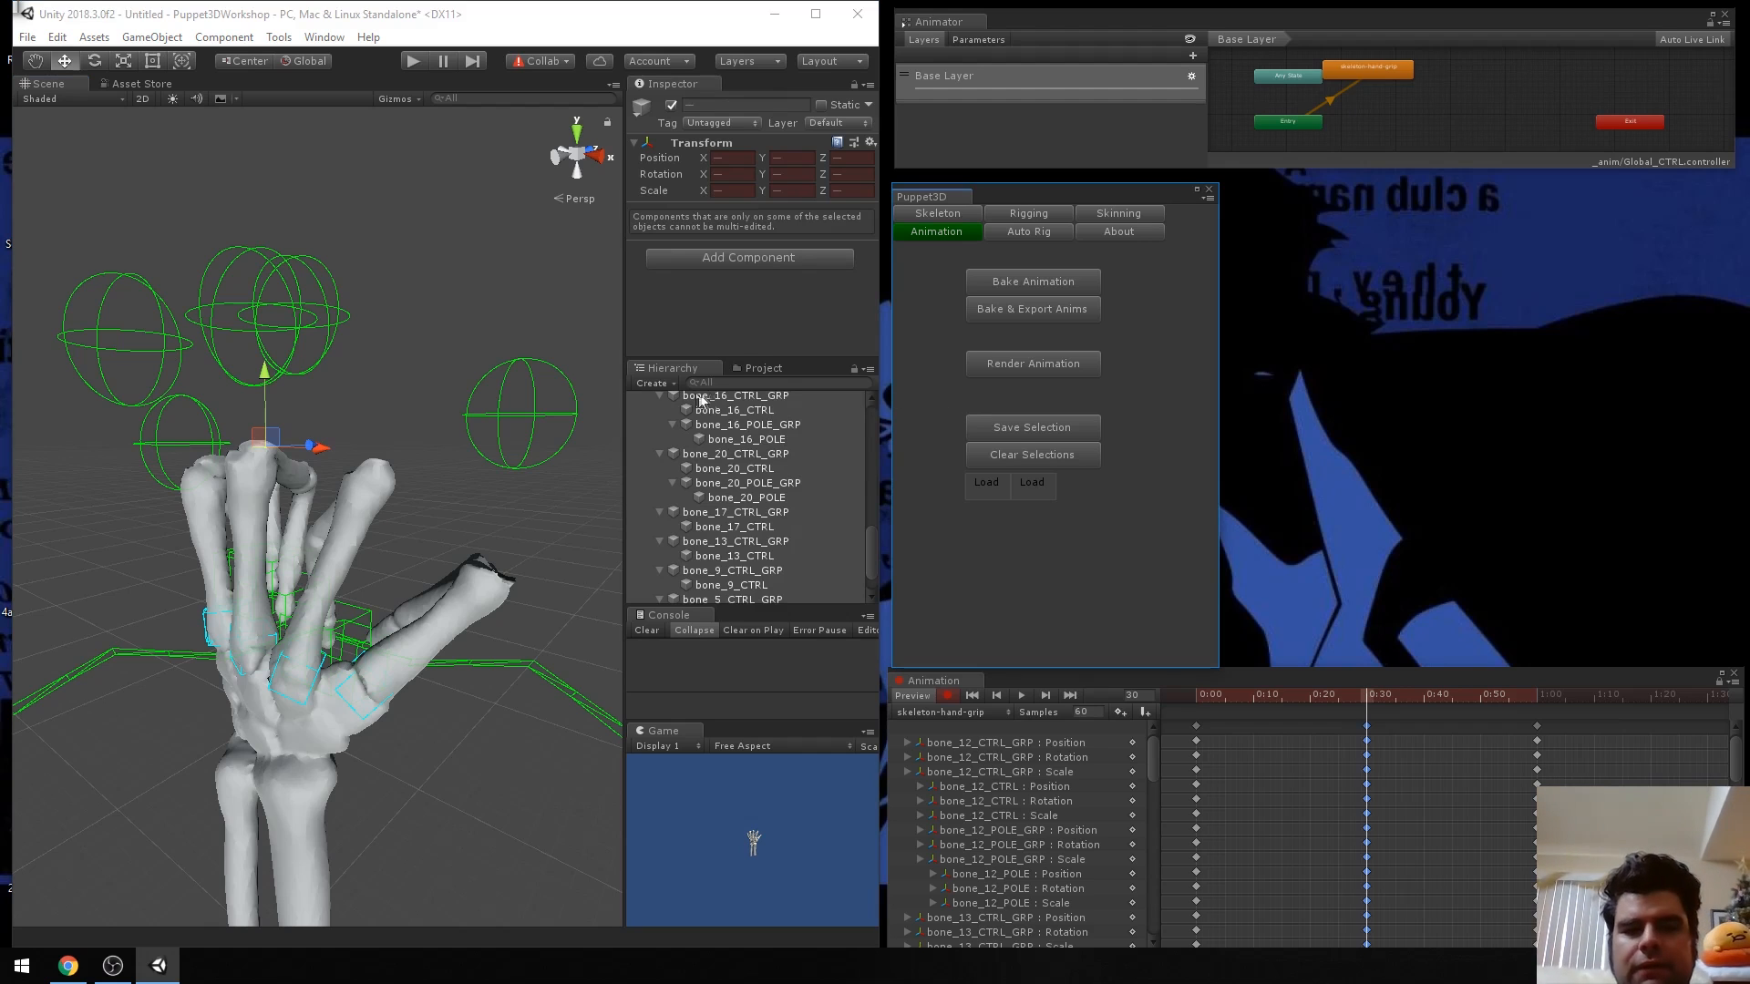
# Scrub between frames 0 and 30 and play the clip to review the hand closing and opening.
pyautogui.moveTo(1358, 706); pyautogui.dragTo(1146, 738)
pyautogui.click(1021, 694)
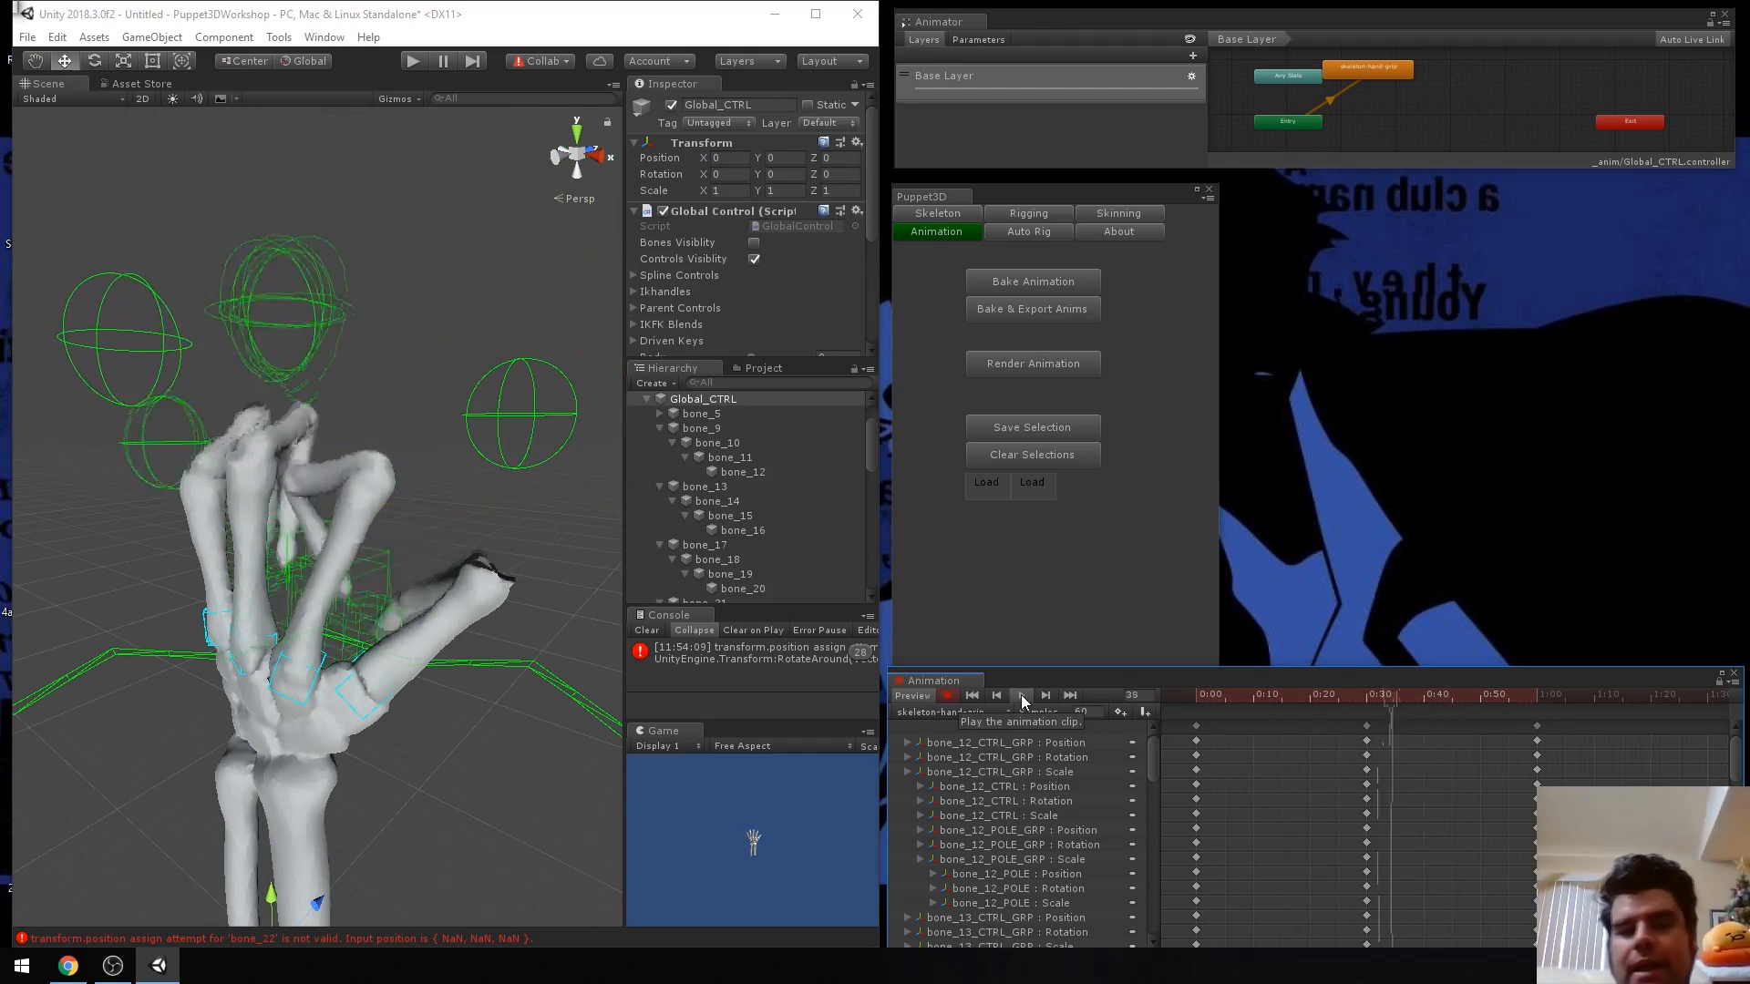
pyautogui.click(1021, 695)
pyautogui.click(1207, 700)
pyautogui.moveTo(1189, 708); pyautogui.dragTo(1366, 704)
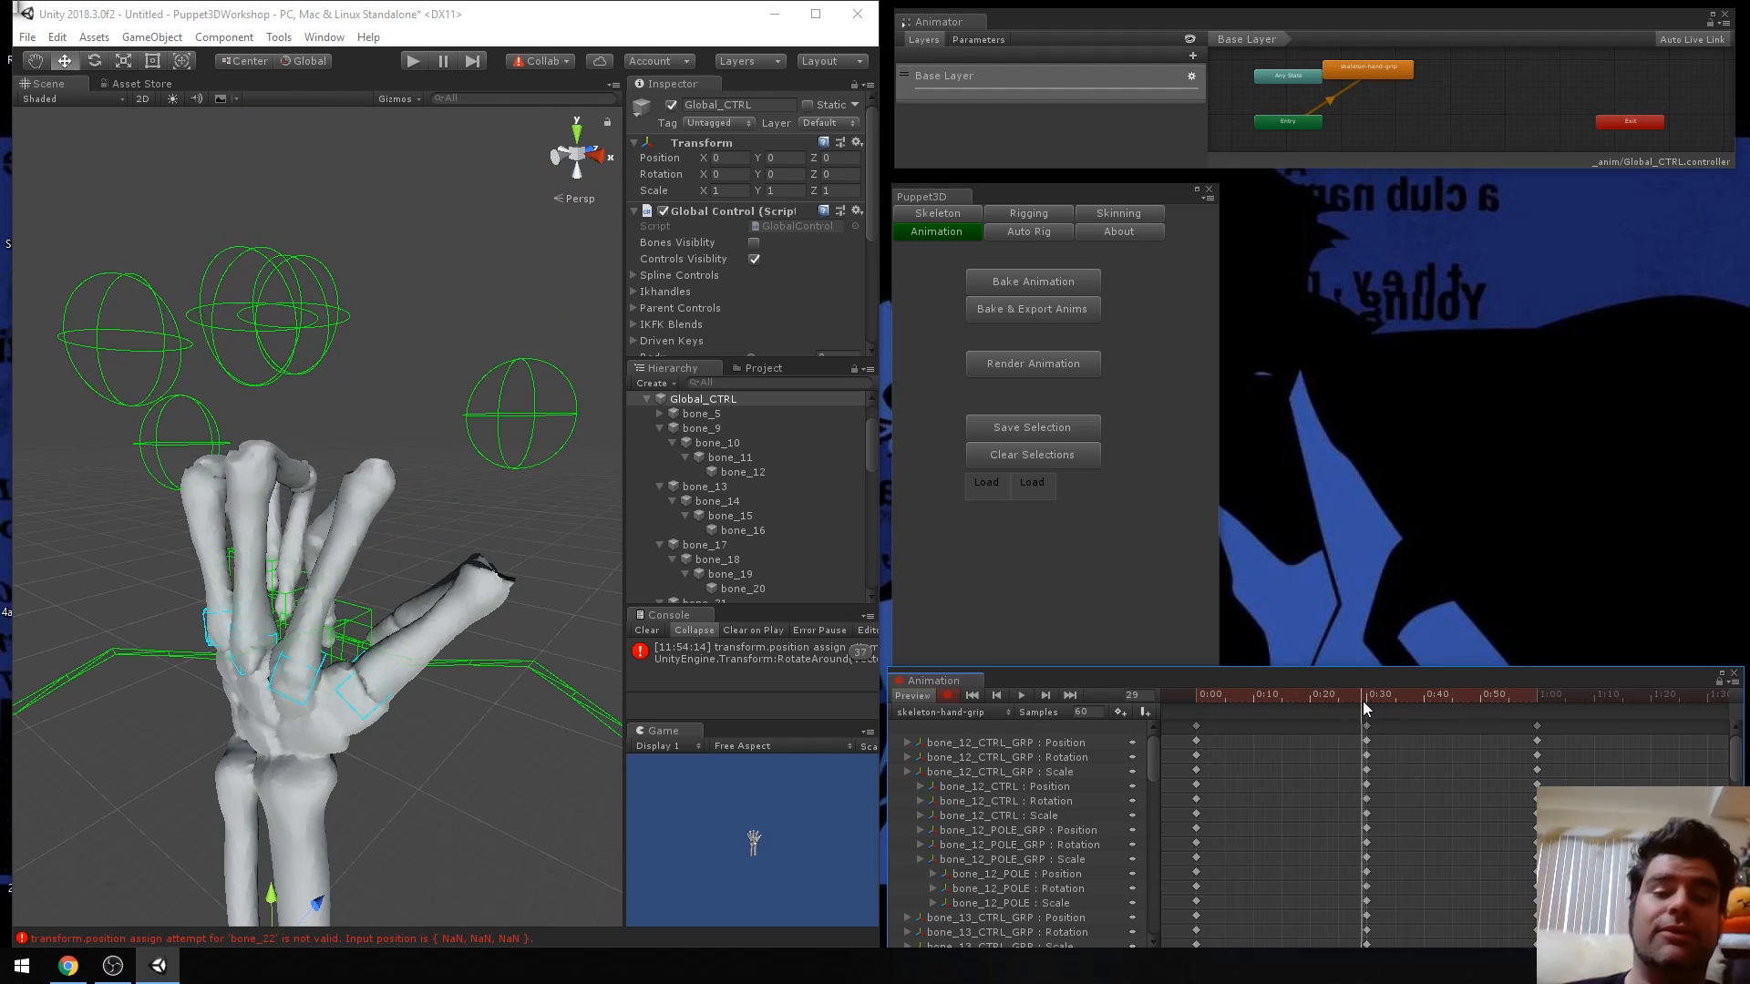
pyautogui.moveTo(1338, 713)
pyautogui.mouseDown()
pyautogui.moveTo(1227, 713)
pyautogui.moveTo(1428, 702)
pyautogui.moveTo(1367, 704)
pyautogui.mouseUp()
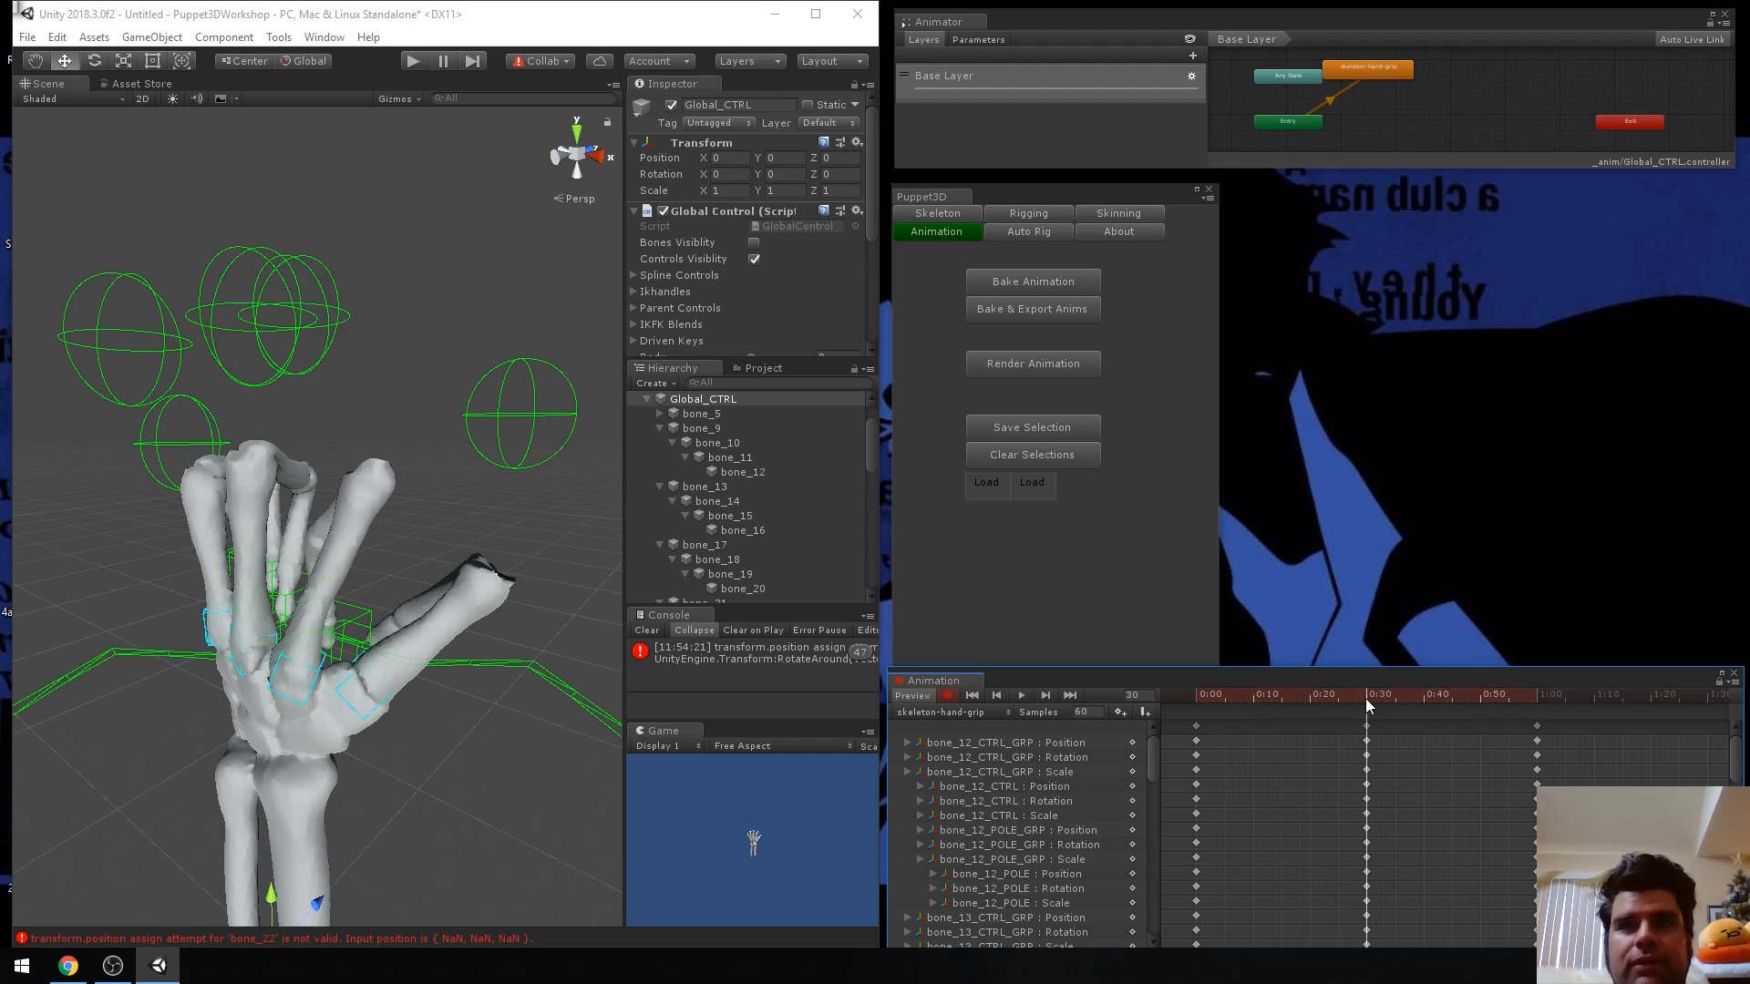
pyautogui.moveTo(1365, 698); pyautogui.dragTo(1172, 721)
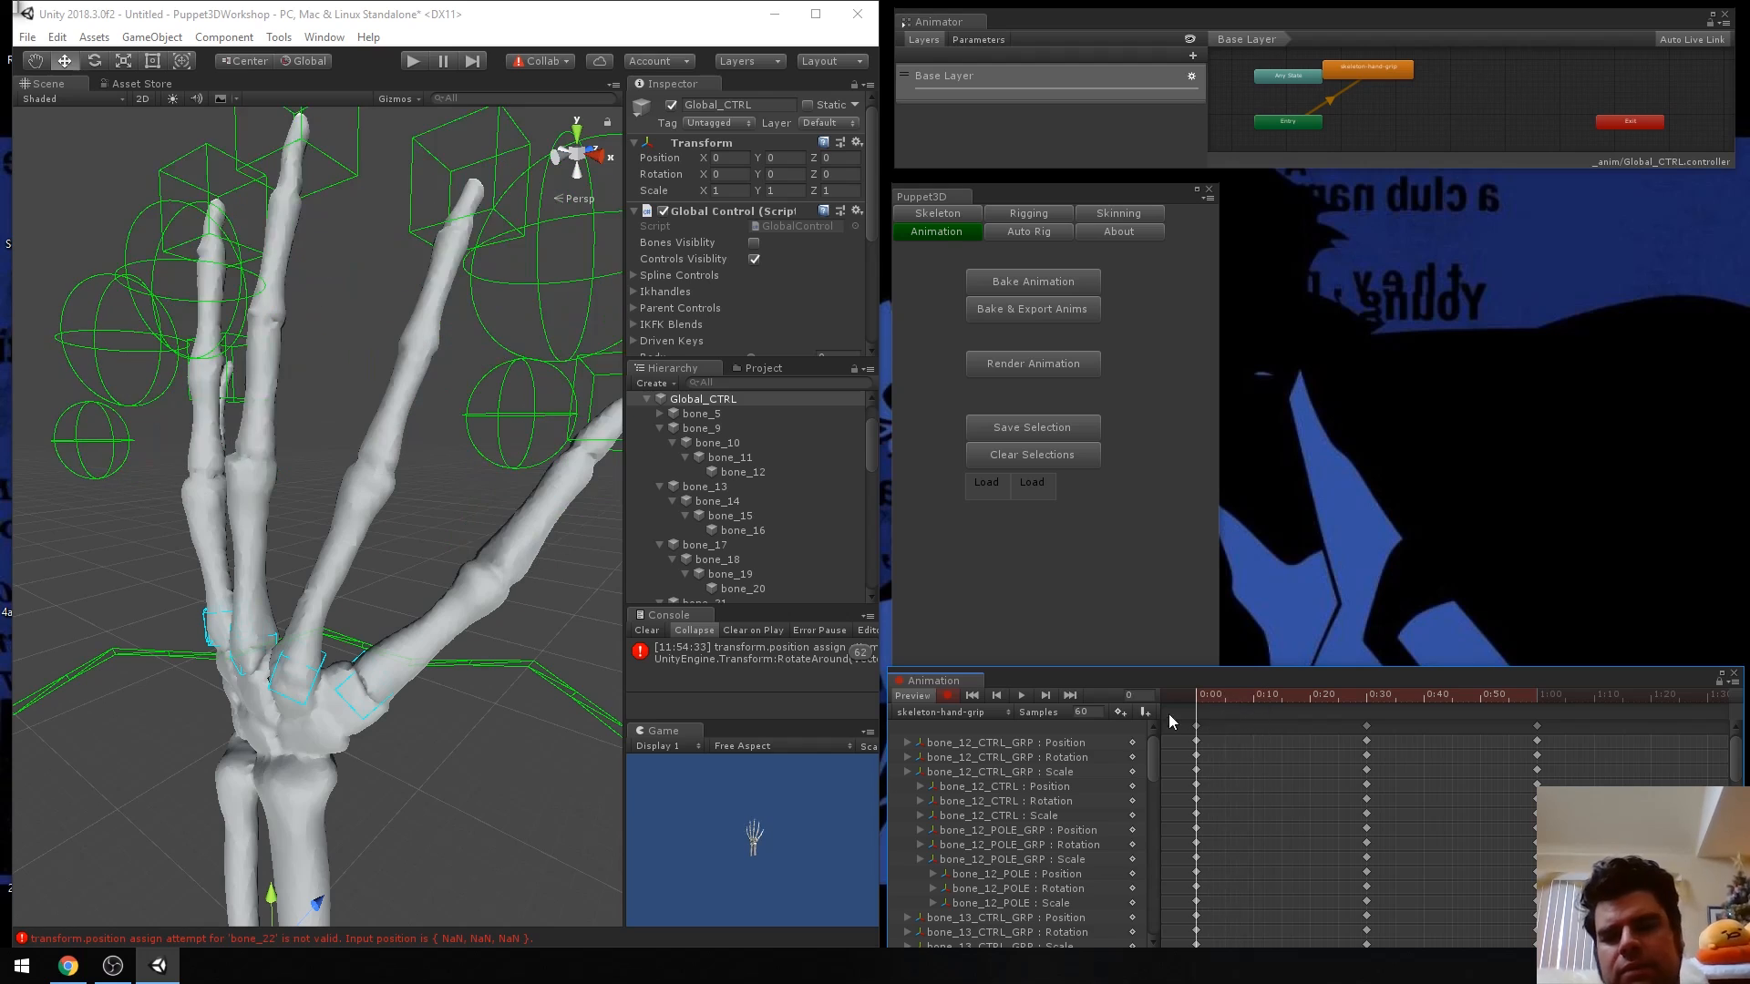
pyautogui.click(1020, 697)
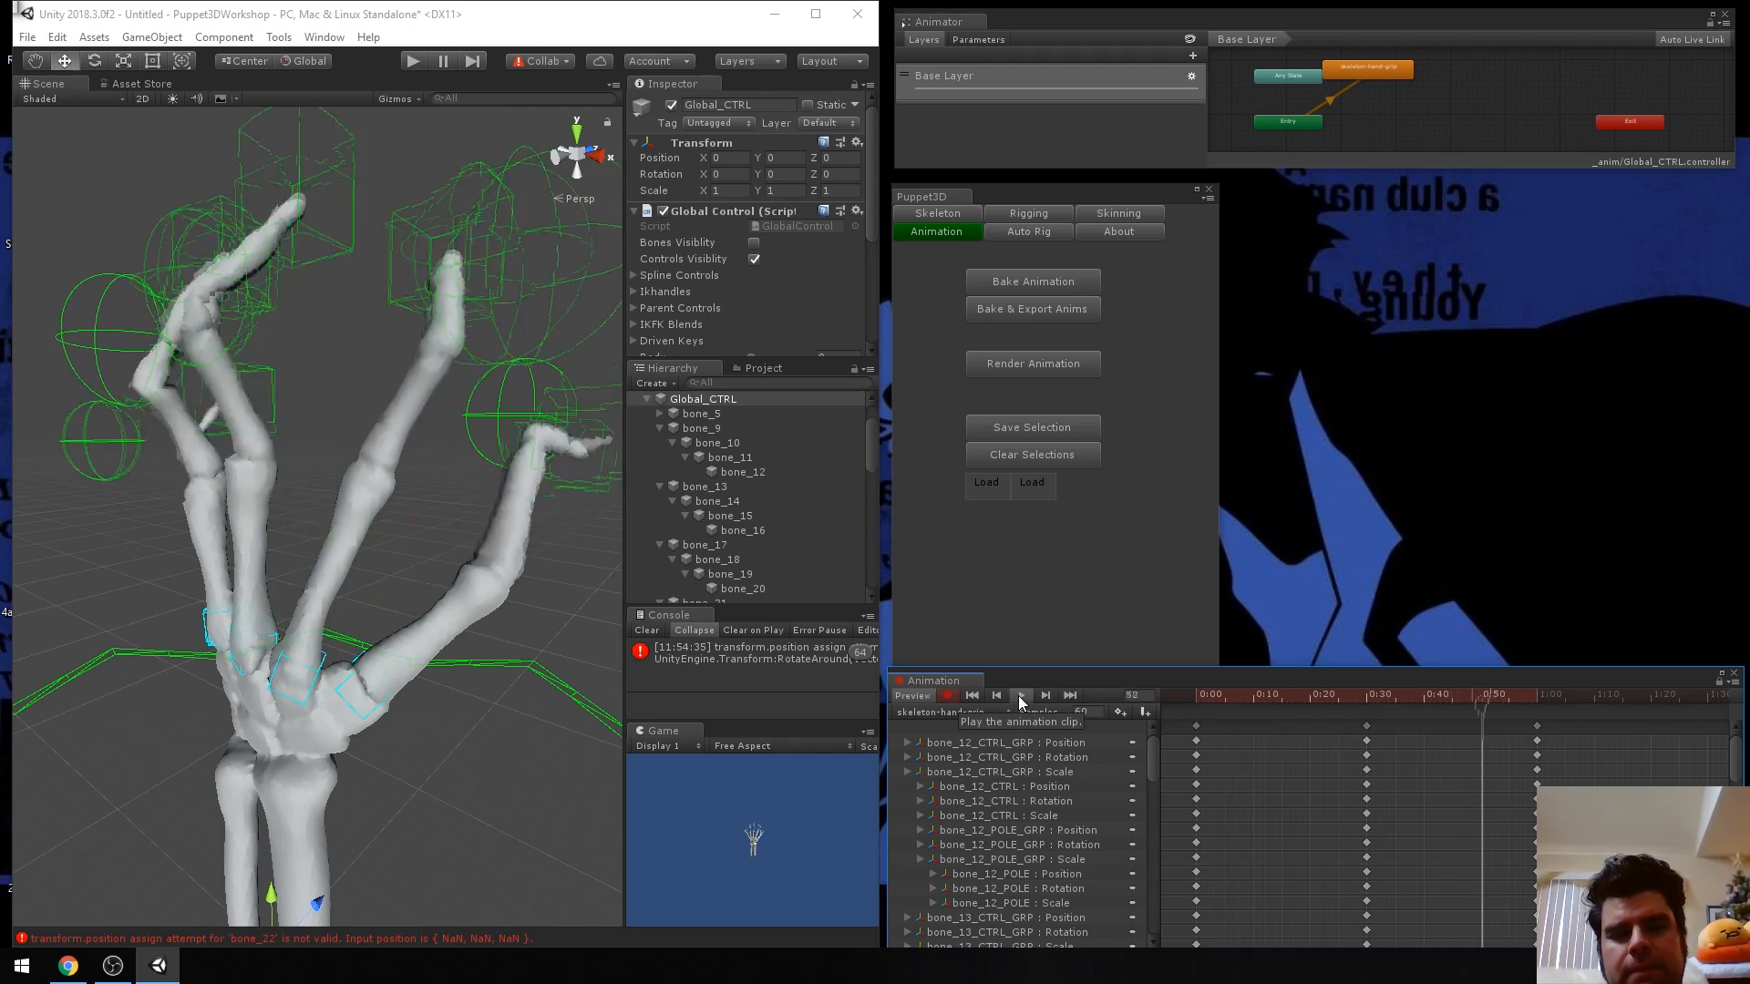
# Slow the animation by moving the frame 60 keys to about frame 108 and the frame 30 keys to about frame 49.
pyautogui.scroll(-5, 429, 551)
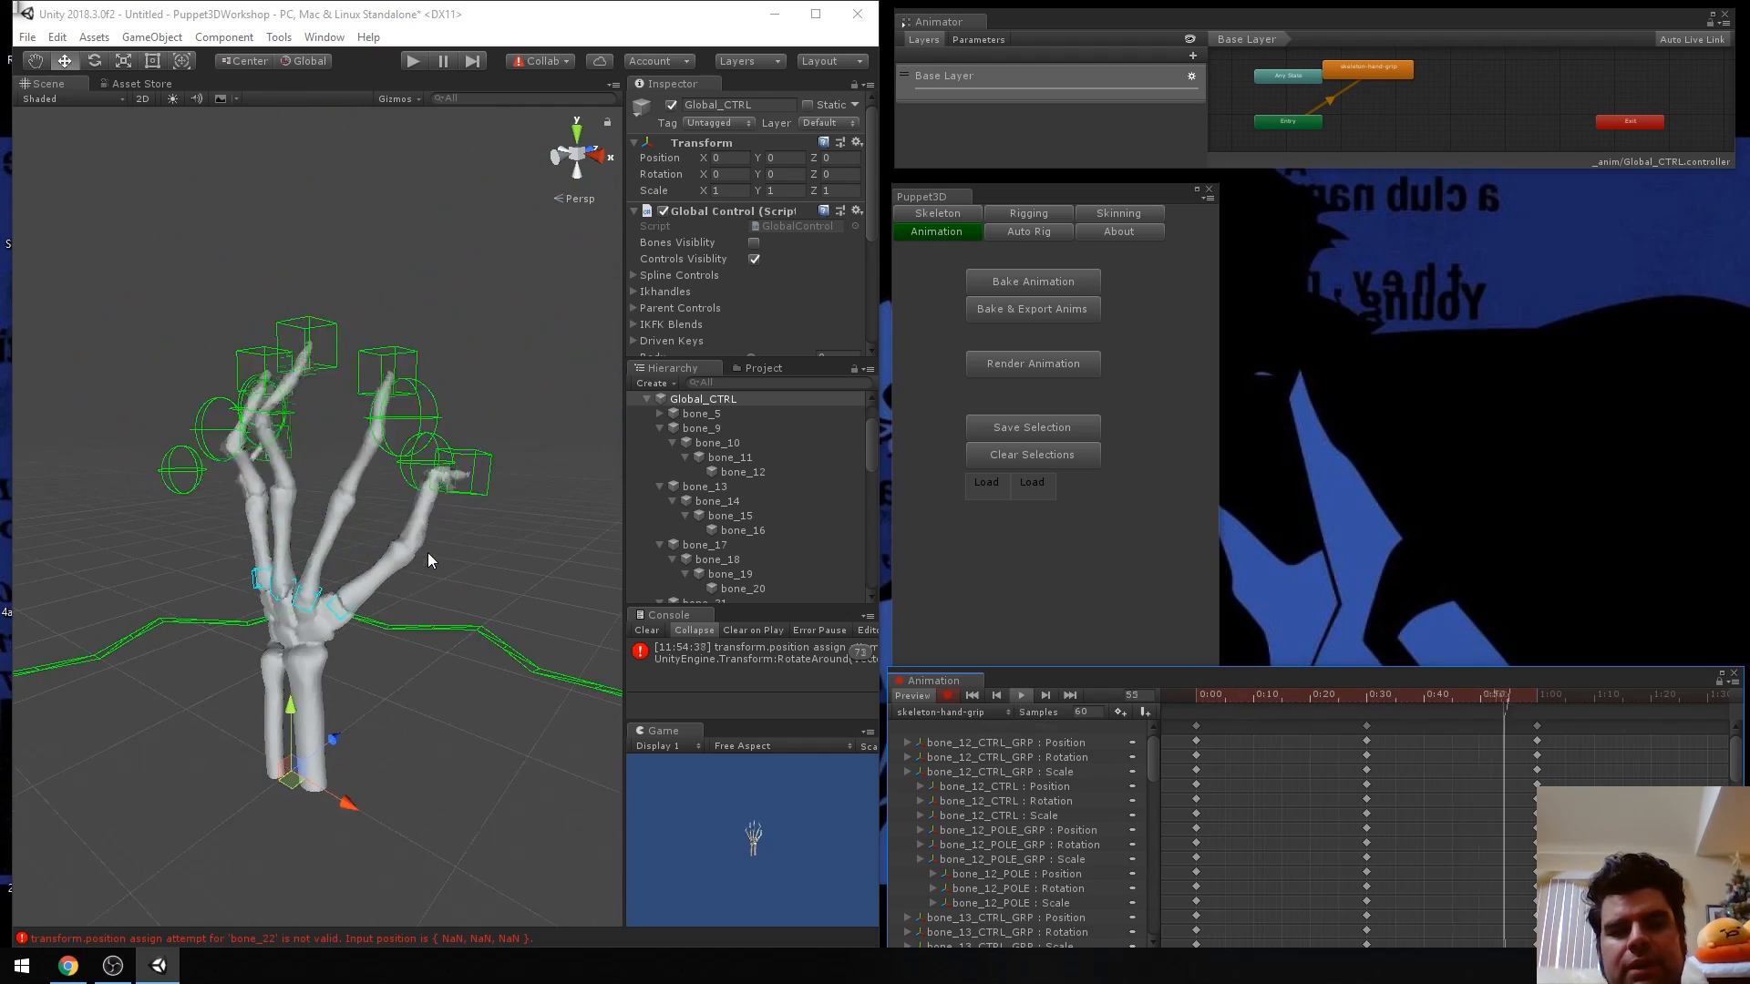
pyautogui.scroll(-3, 1381, 748)
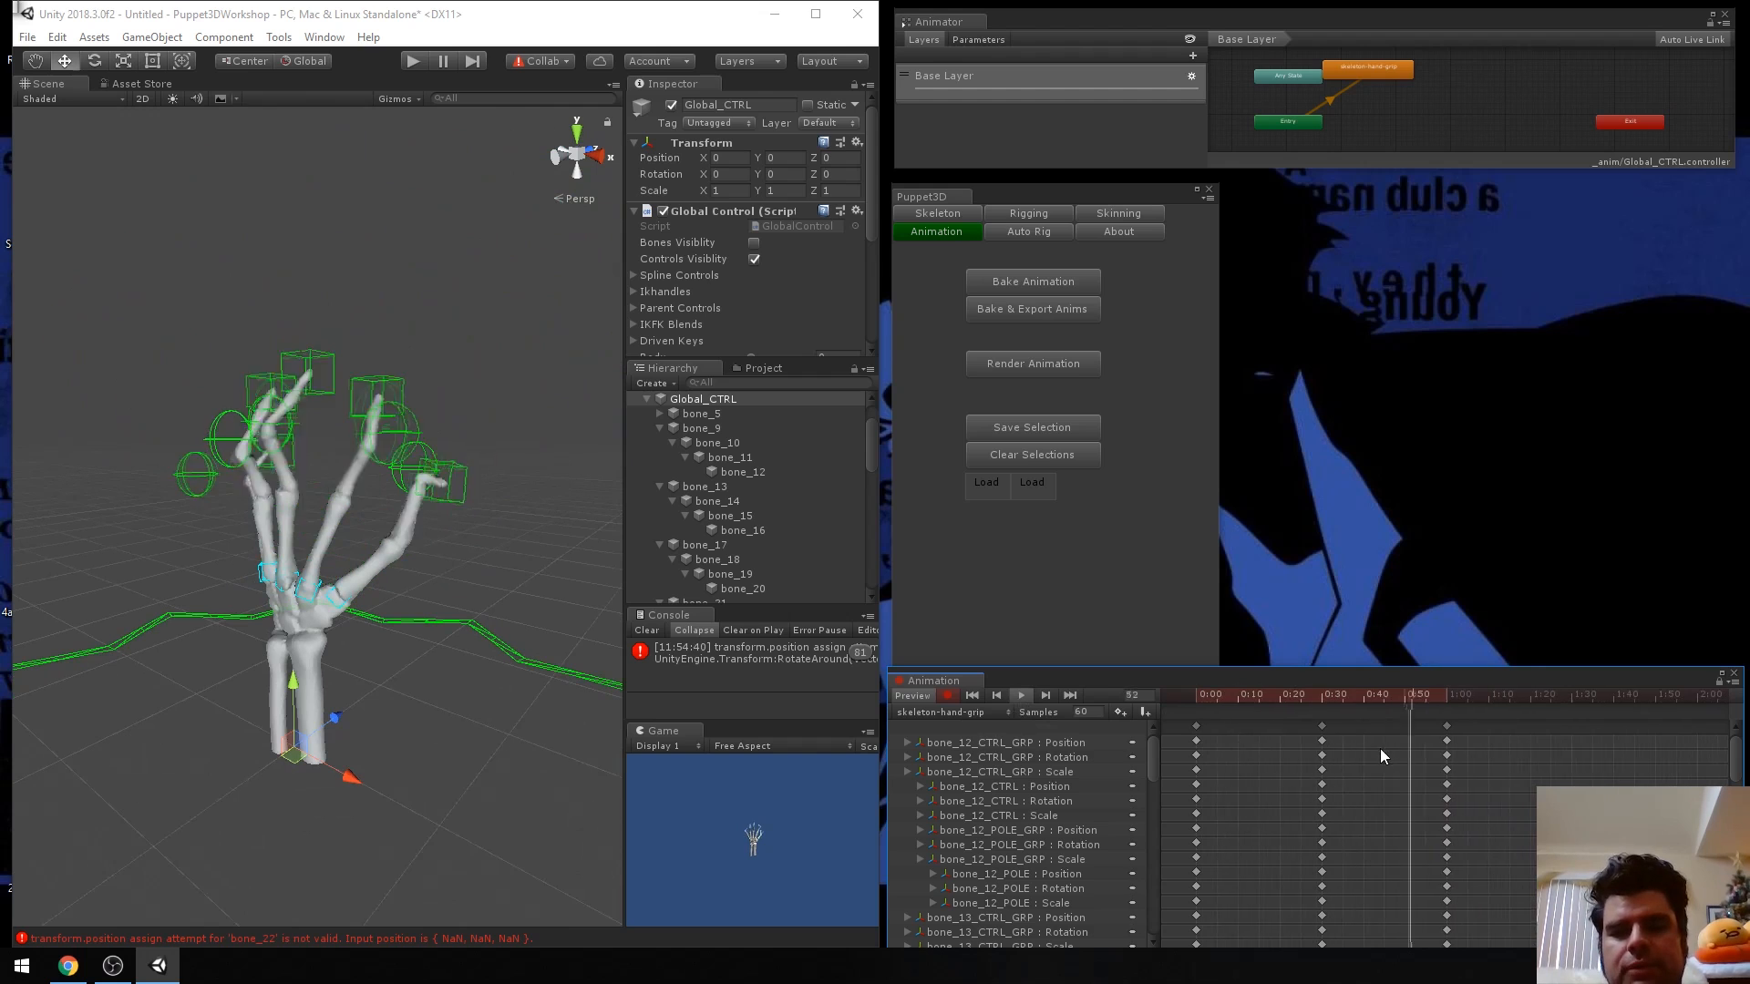
pyautogui.moveTo(1448, 727); pyautogui.dragTo(1648, 732)
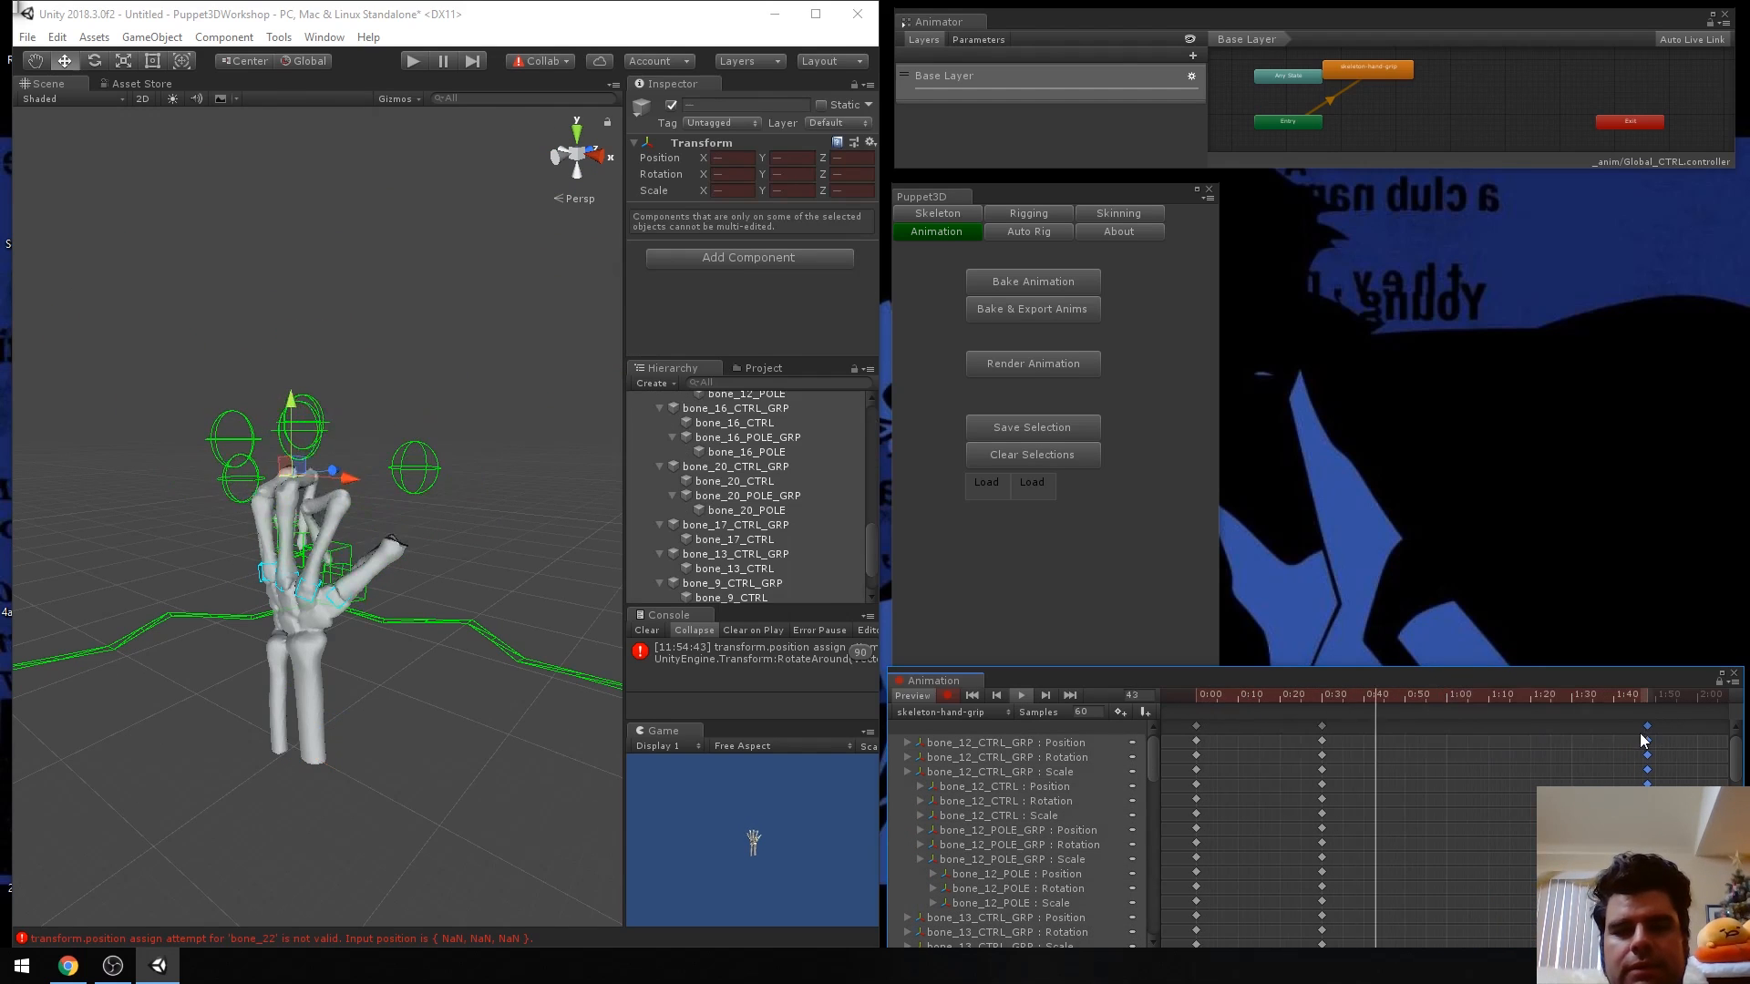
pyautogui.moveTo(1323, 729); pyautogui.dragTo(1412, 727)
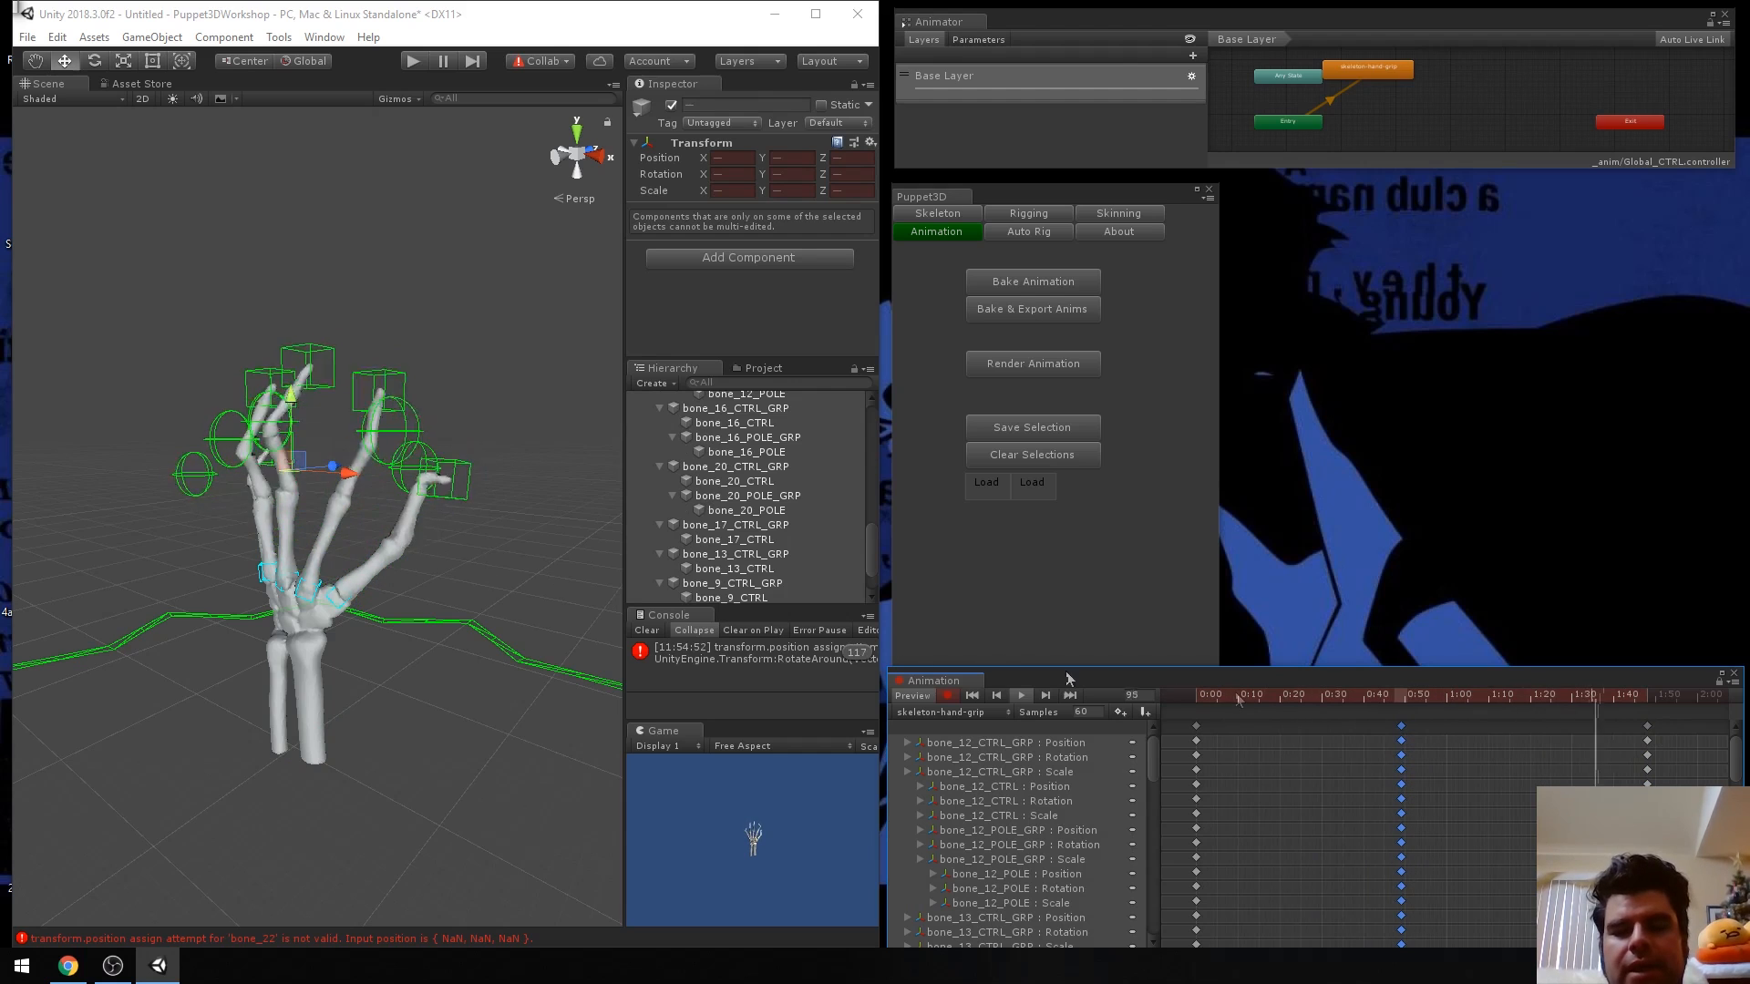
pyautogui.scroll(5, 271, 602)
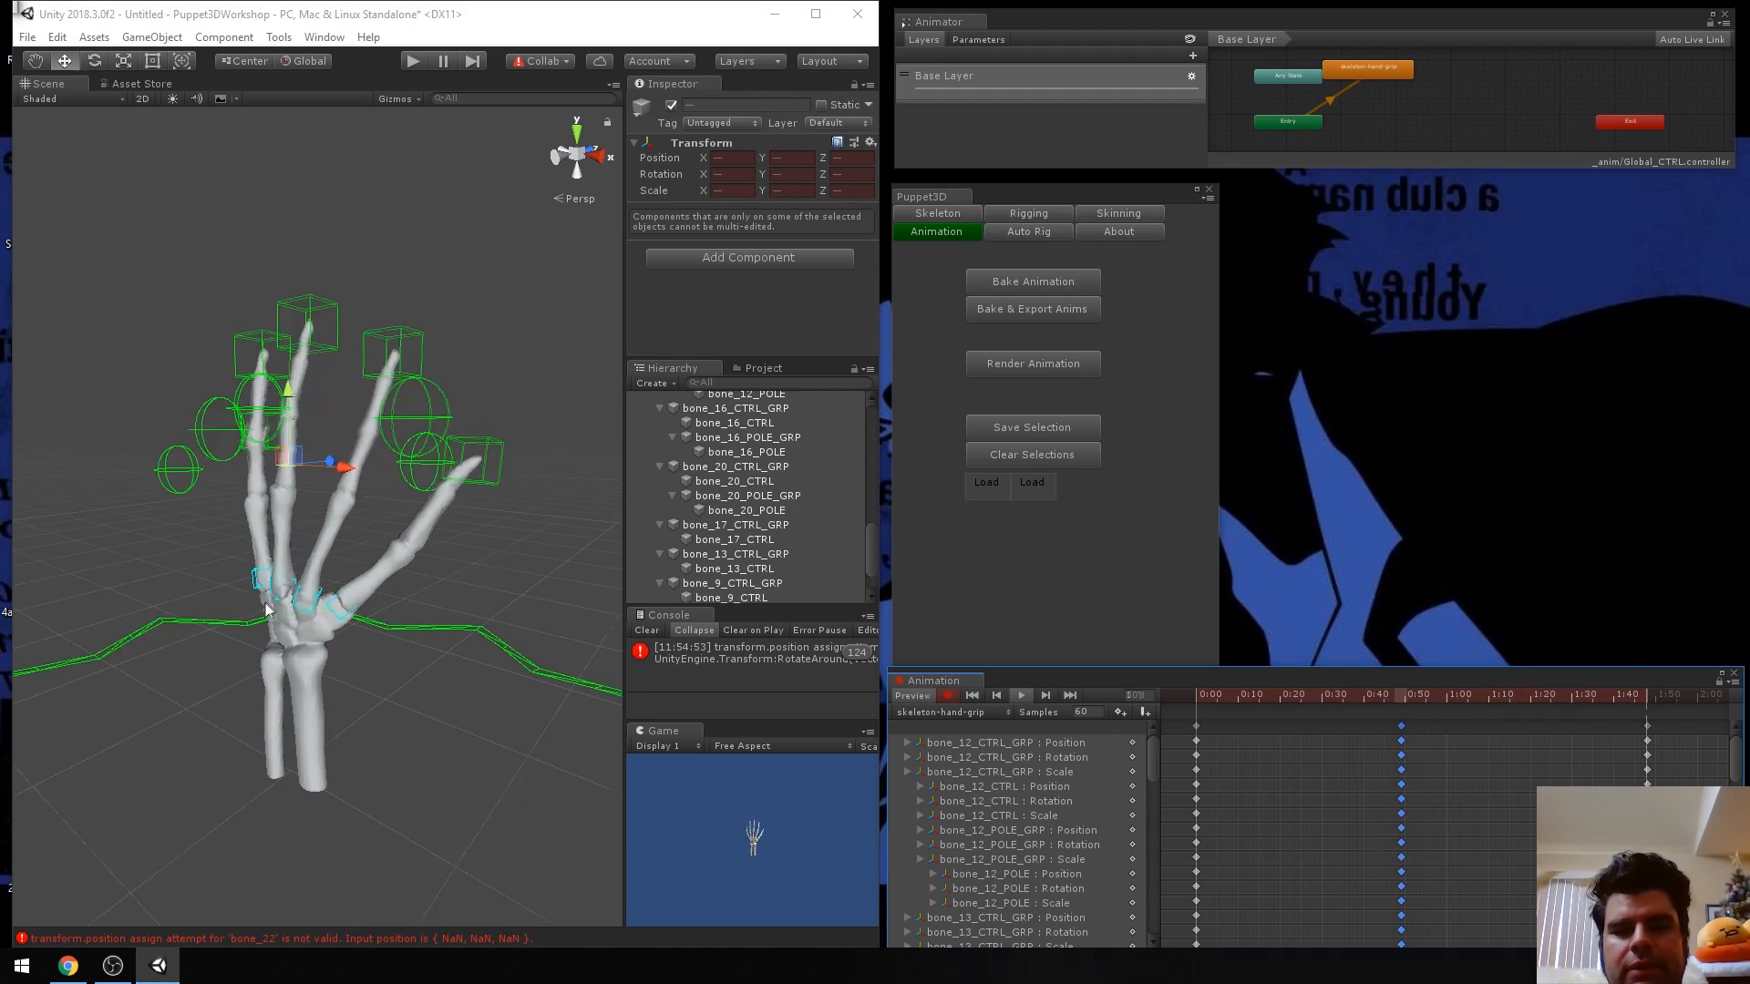
pyautogui.click(1020, 697)
# At frame 23, push bone_12_CTRL outward from the palm to about Z 0.504.
pyautogui.moveTo(1337, 701); pyautogui.dragTo(1292, 760)
pyautogui.keyDown('alt'); pyautogui.moveTo(410, 474); pyautogui.dragTo(373, 551); pyautogui.keyUp('alt')
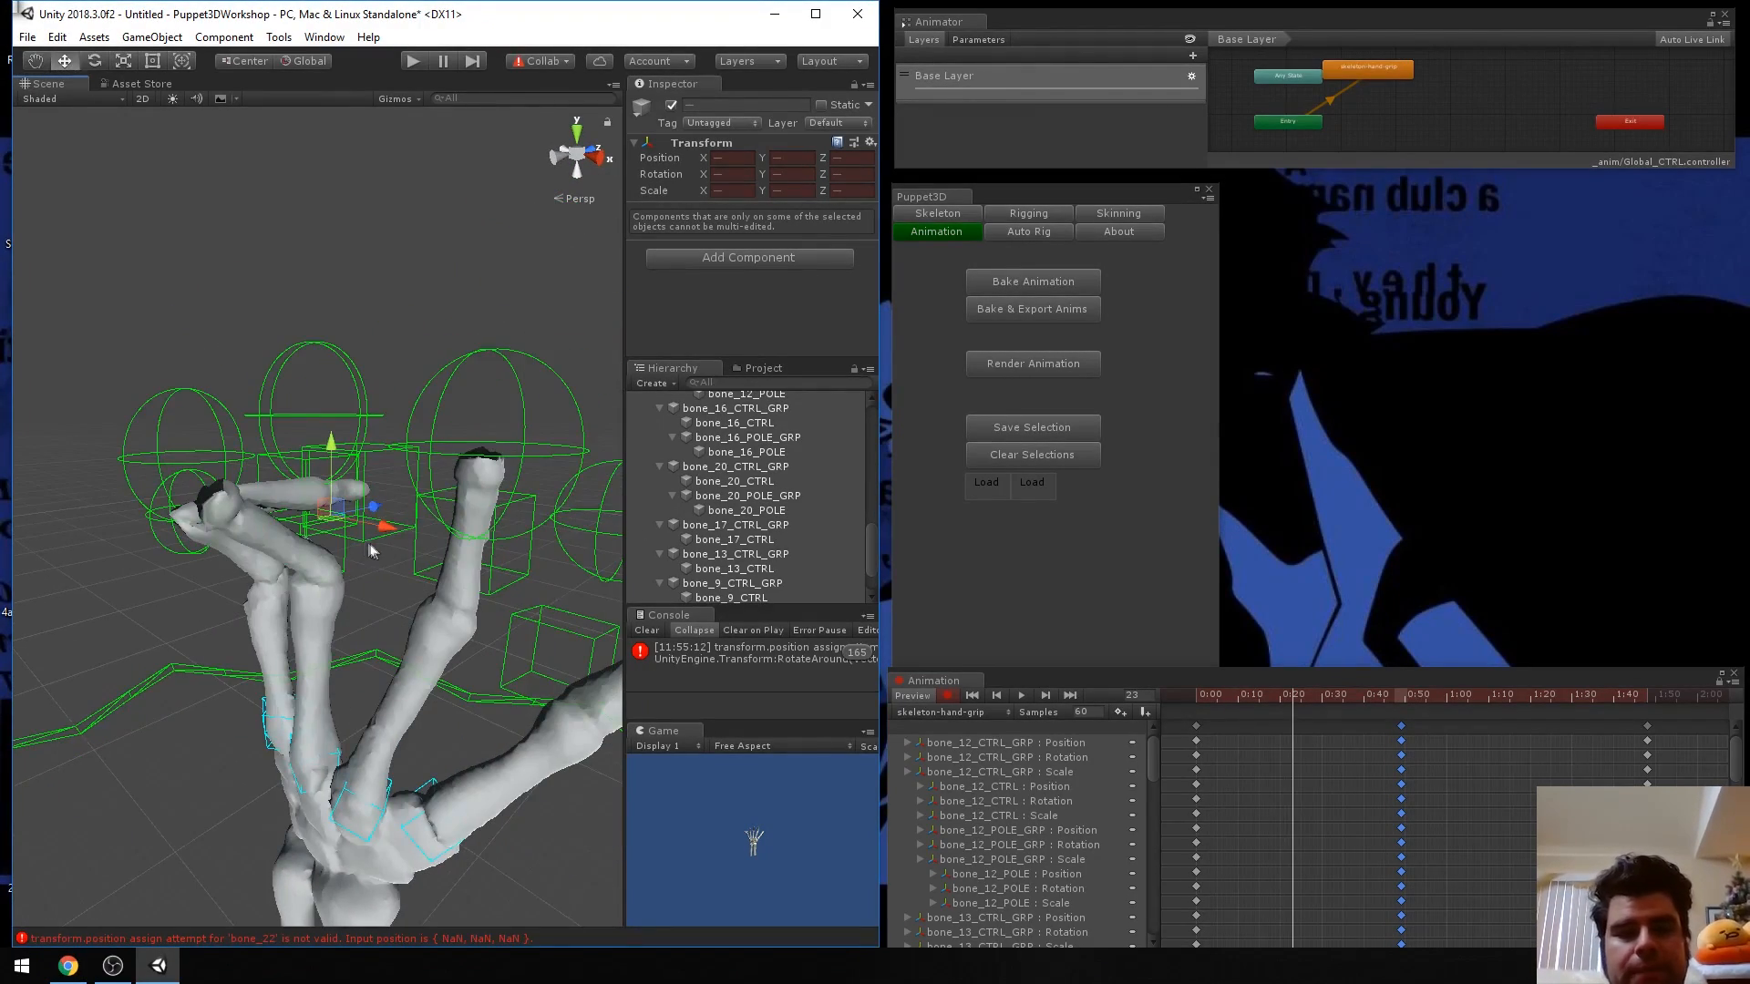
pyautogui.scroll(5, 401, 558)
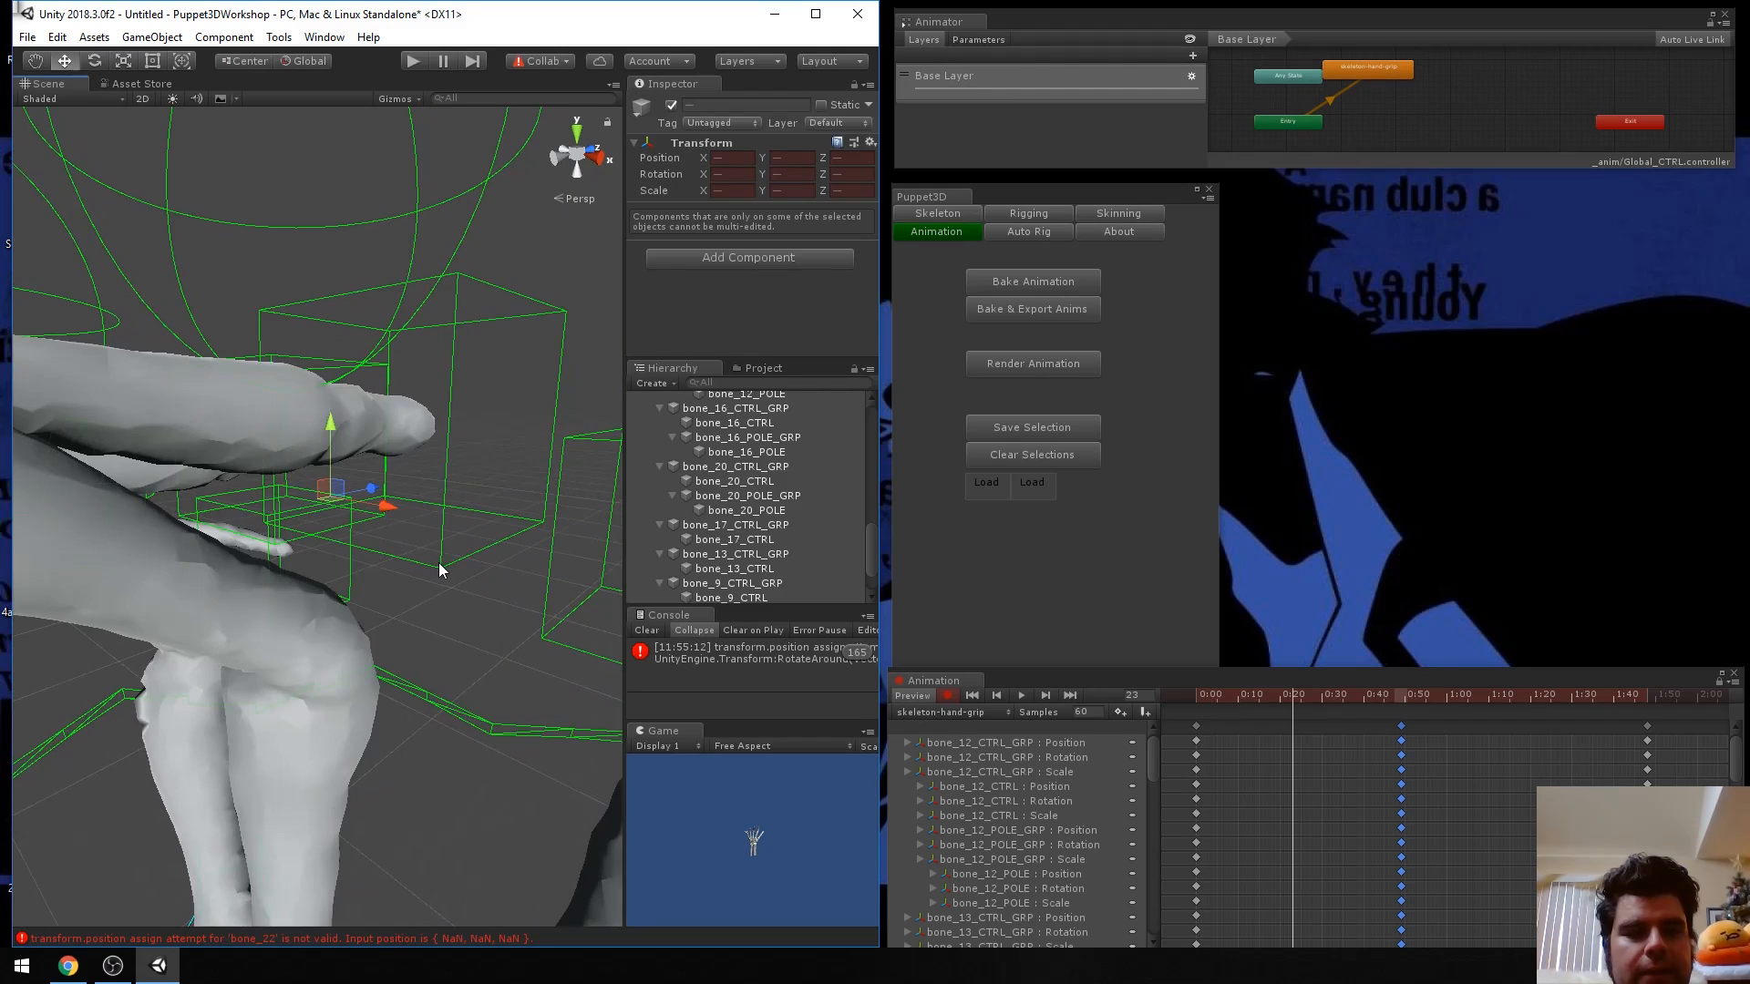
pyautogui.click(440, 571)
pyautogui.scroll(-5, 420, 560)
pyautogui.click(365, 541)
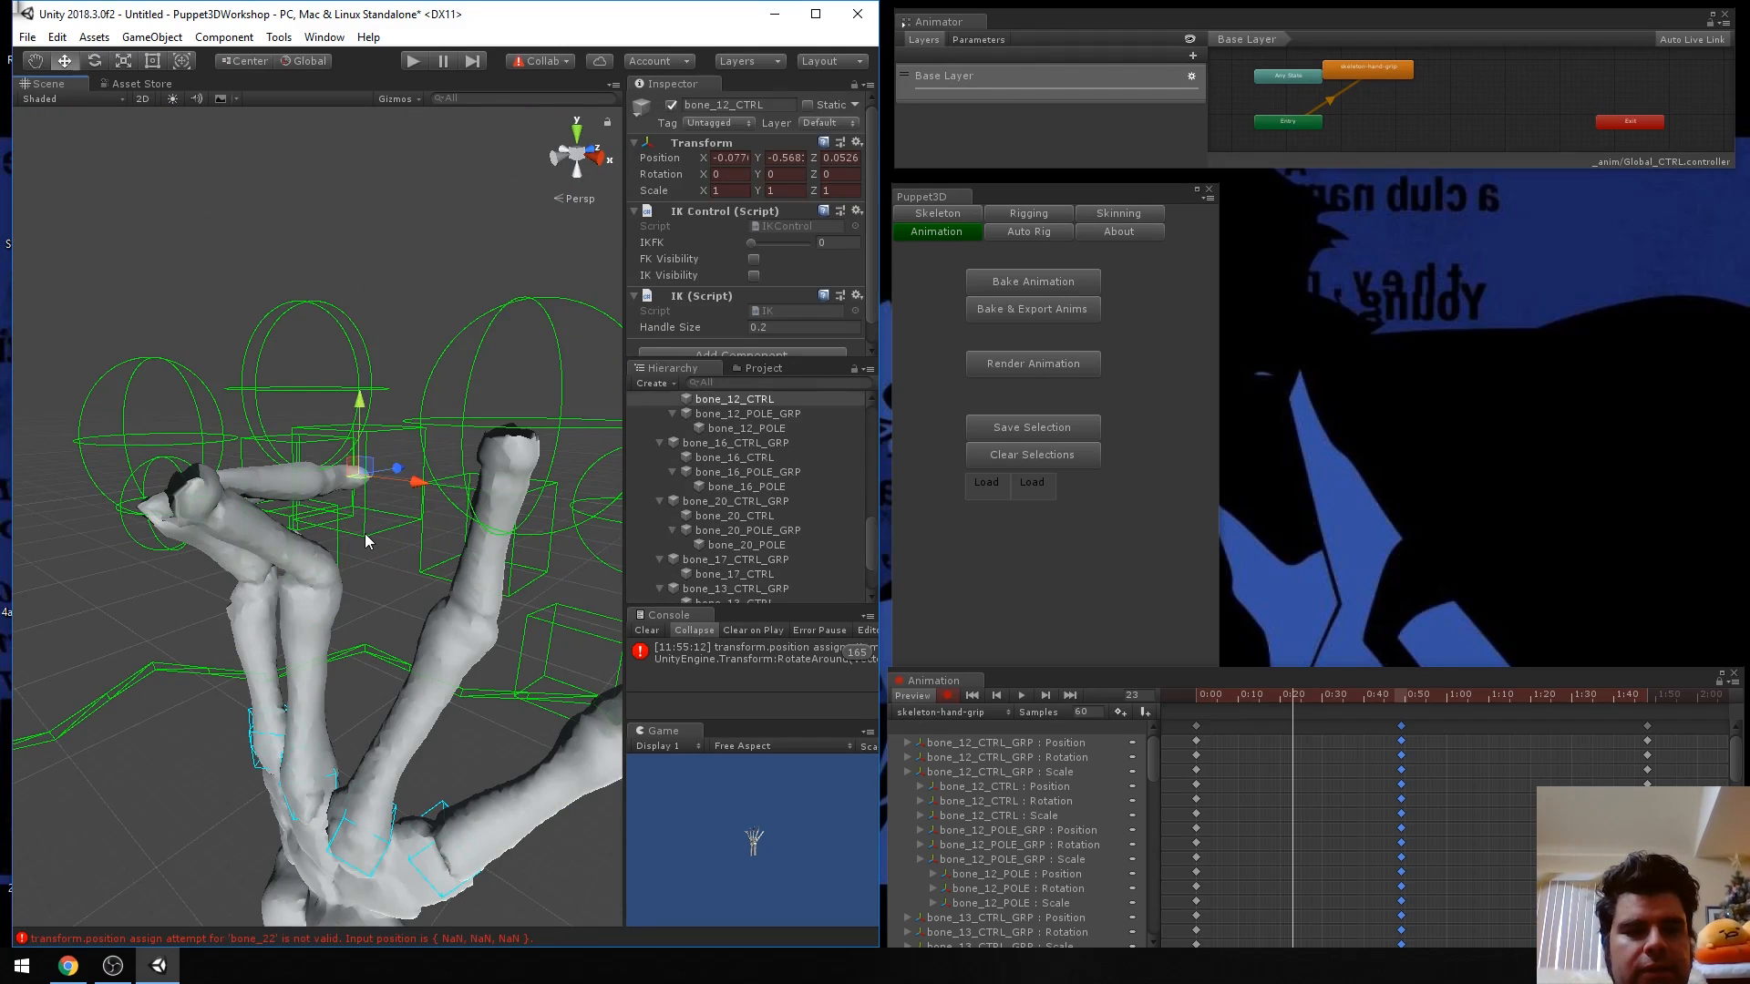
pyautogui.moveTo(396, 468); pyautogui.dragTo(189, 509)
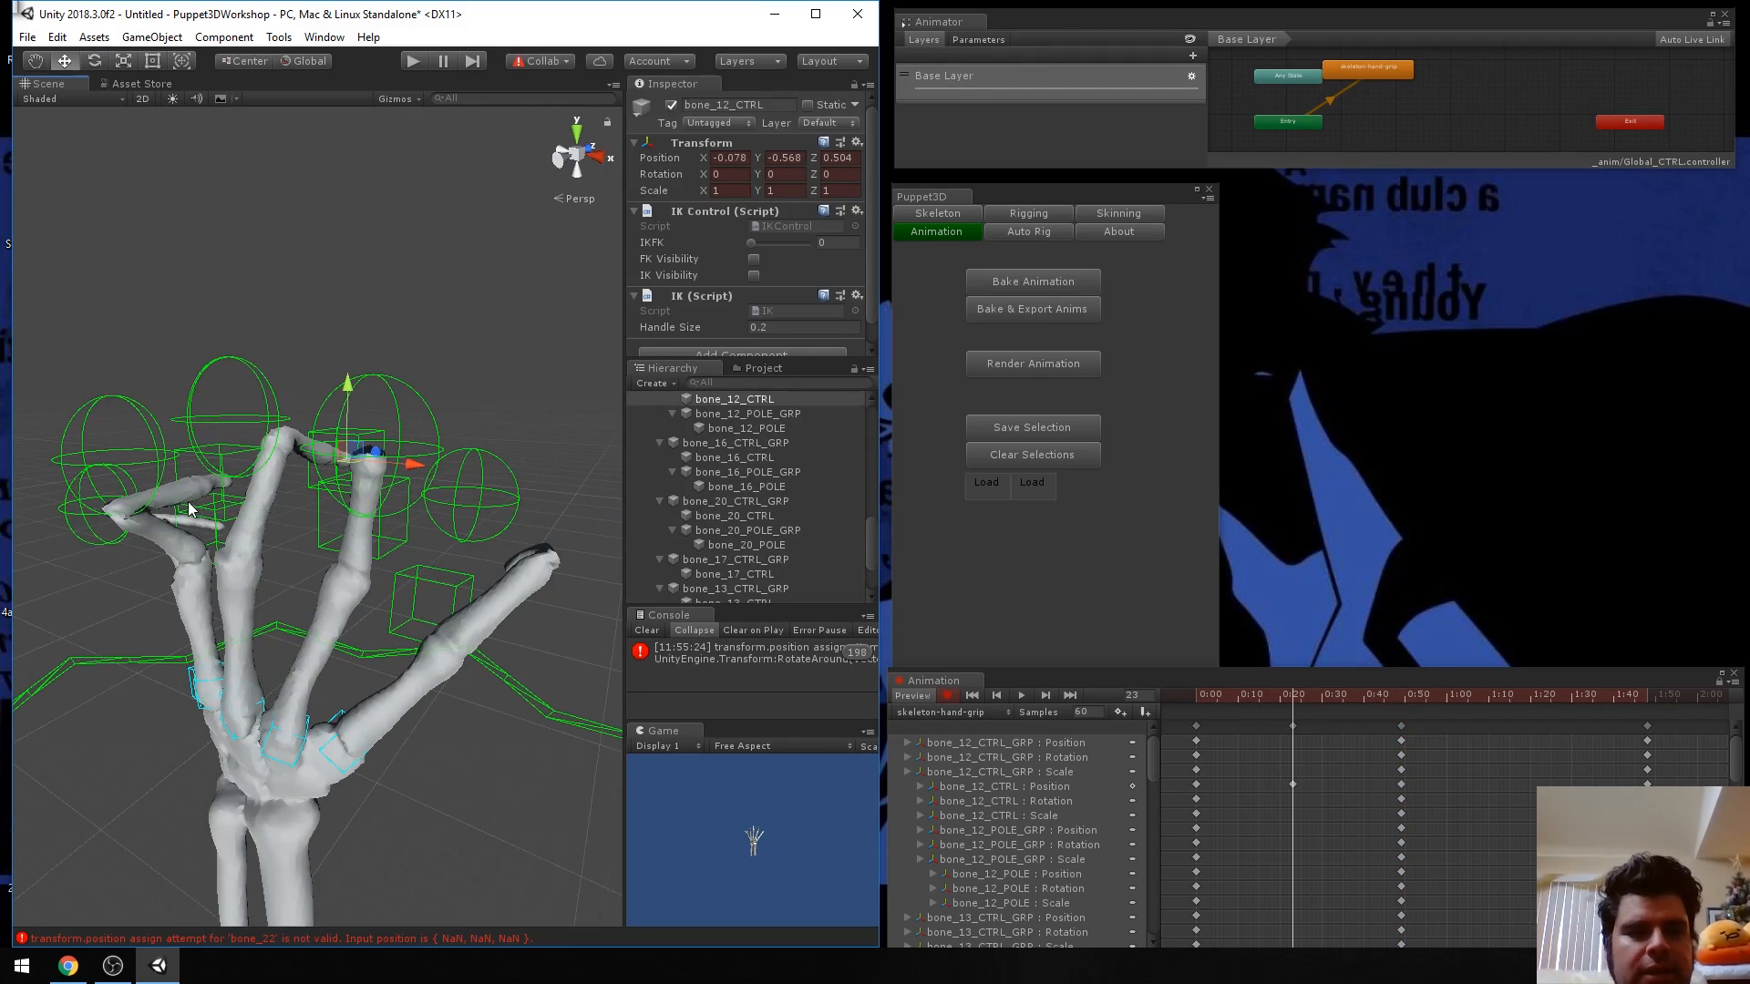
# Push bone_16_CTRL outward from the palm to about Z 0.454.
pyautogui.scroll(5, 198, 509)
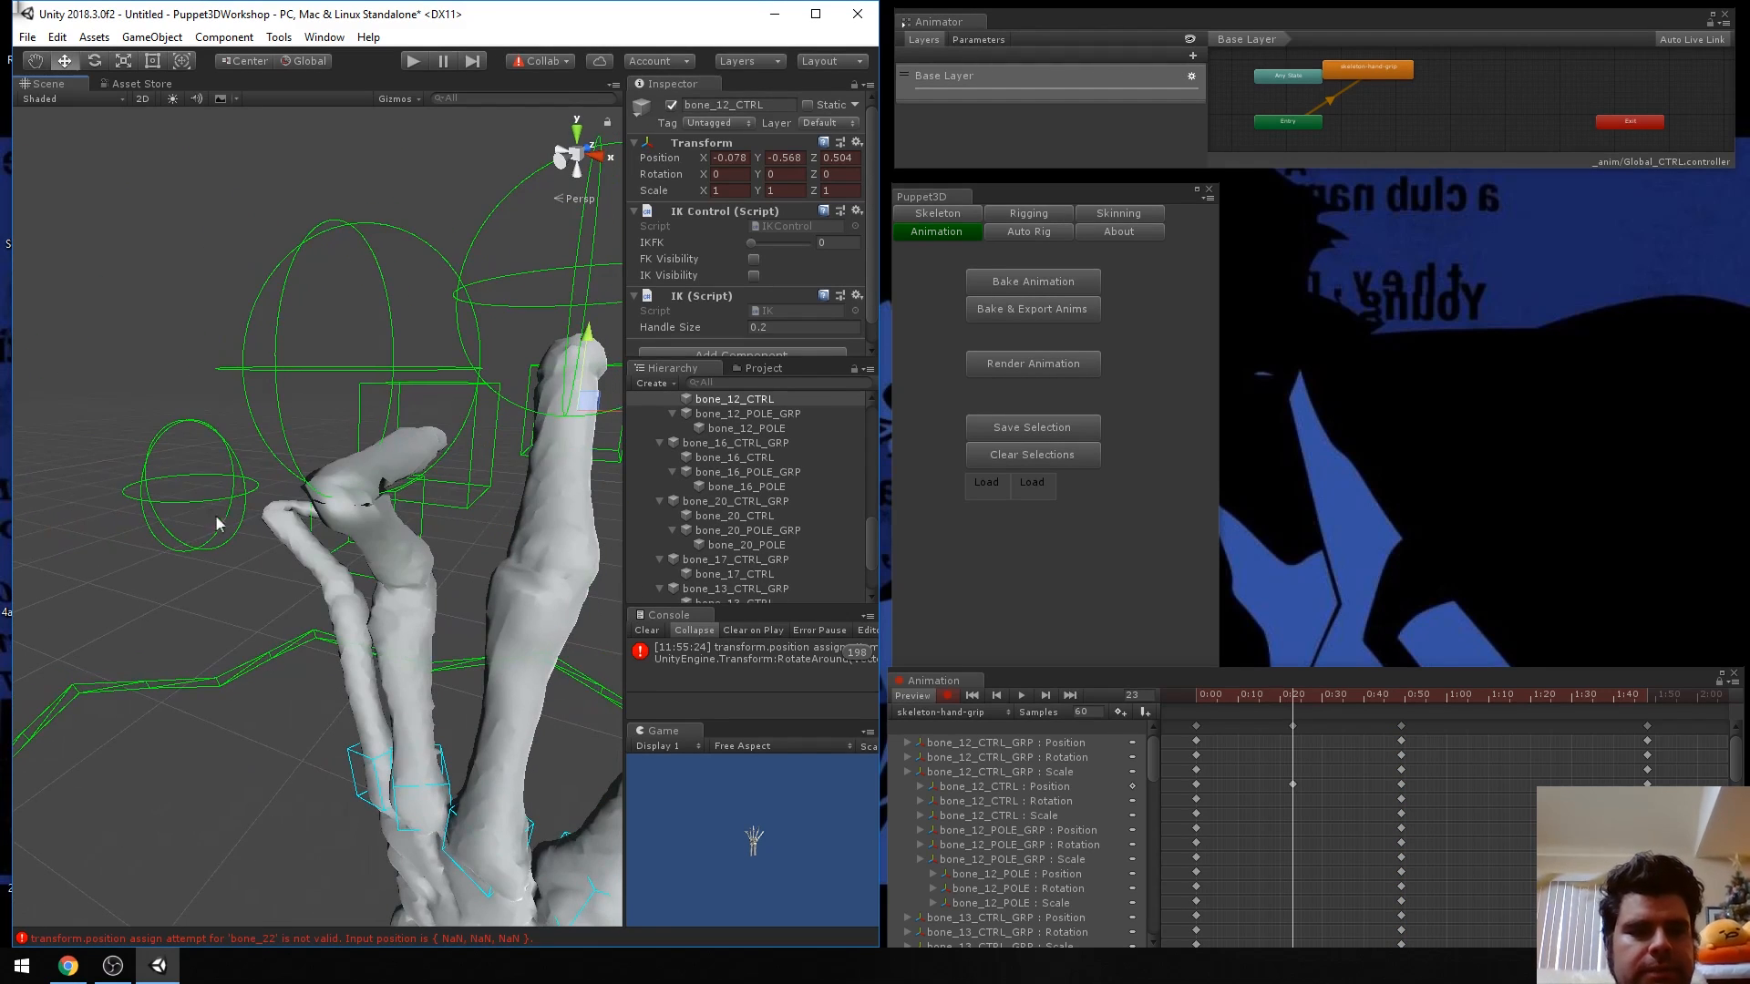
pyautogui.click(467, 504)
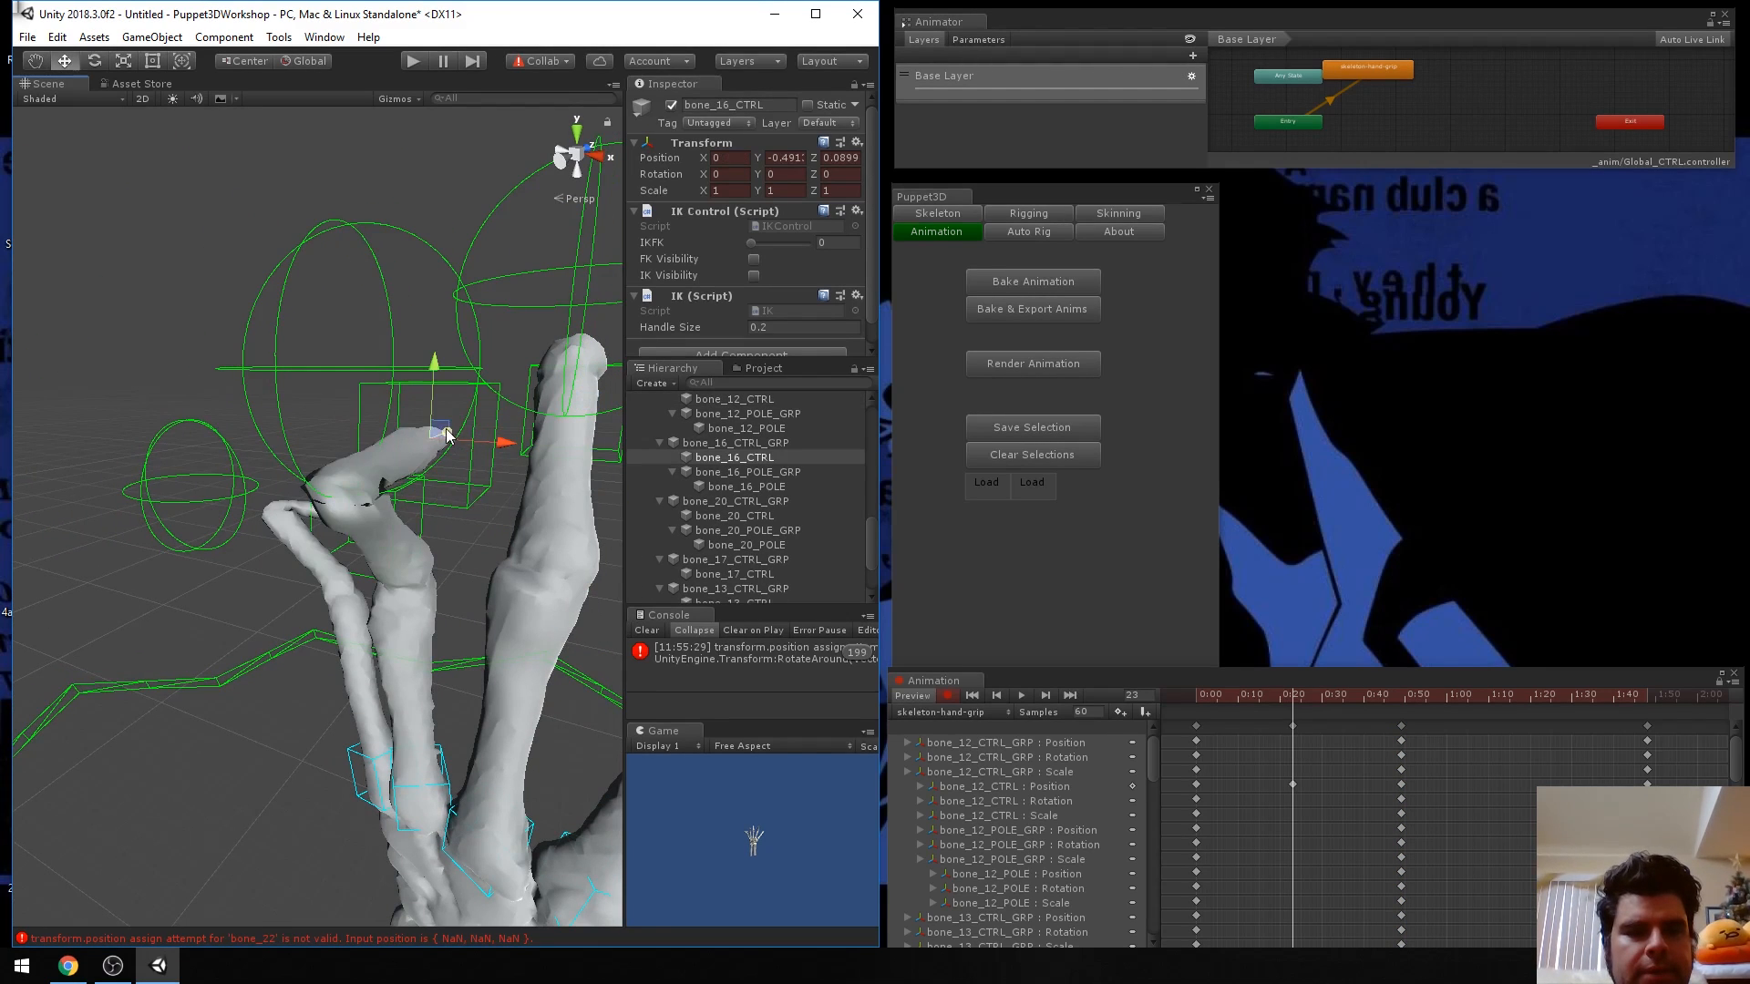
pyautogui.moveTo(467, 444); pyautogui.dragTo(483, 417)
# Shift bone_20_POLE sideways to about X 0.517 to correct the last finger's bend.
pyautogui.keyDown('alt'); pyautogui.moveTo(482, 429); pyautogui.dragTo(326, 470); pyautogui.keyUp('alt')
pyautogui.scroll(-3, 299, 499)
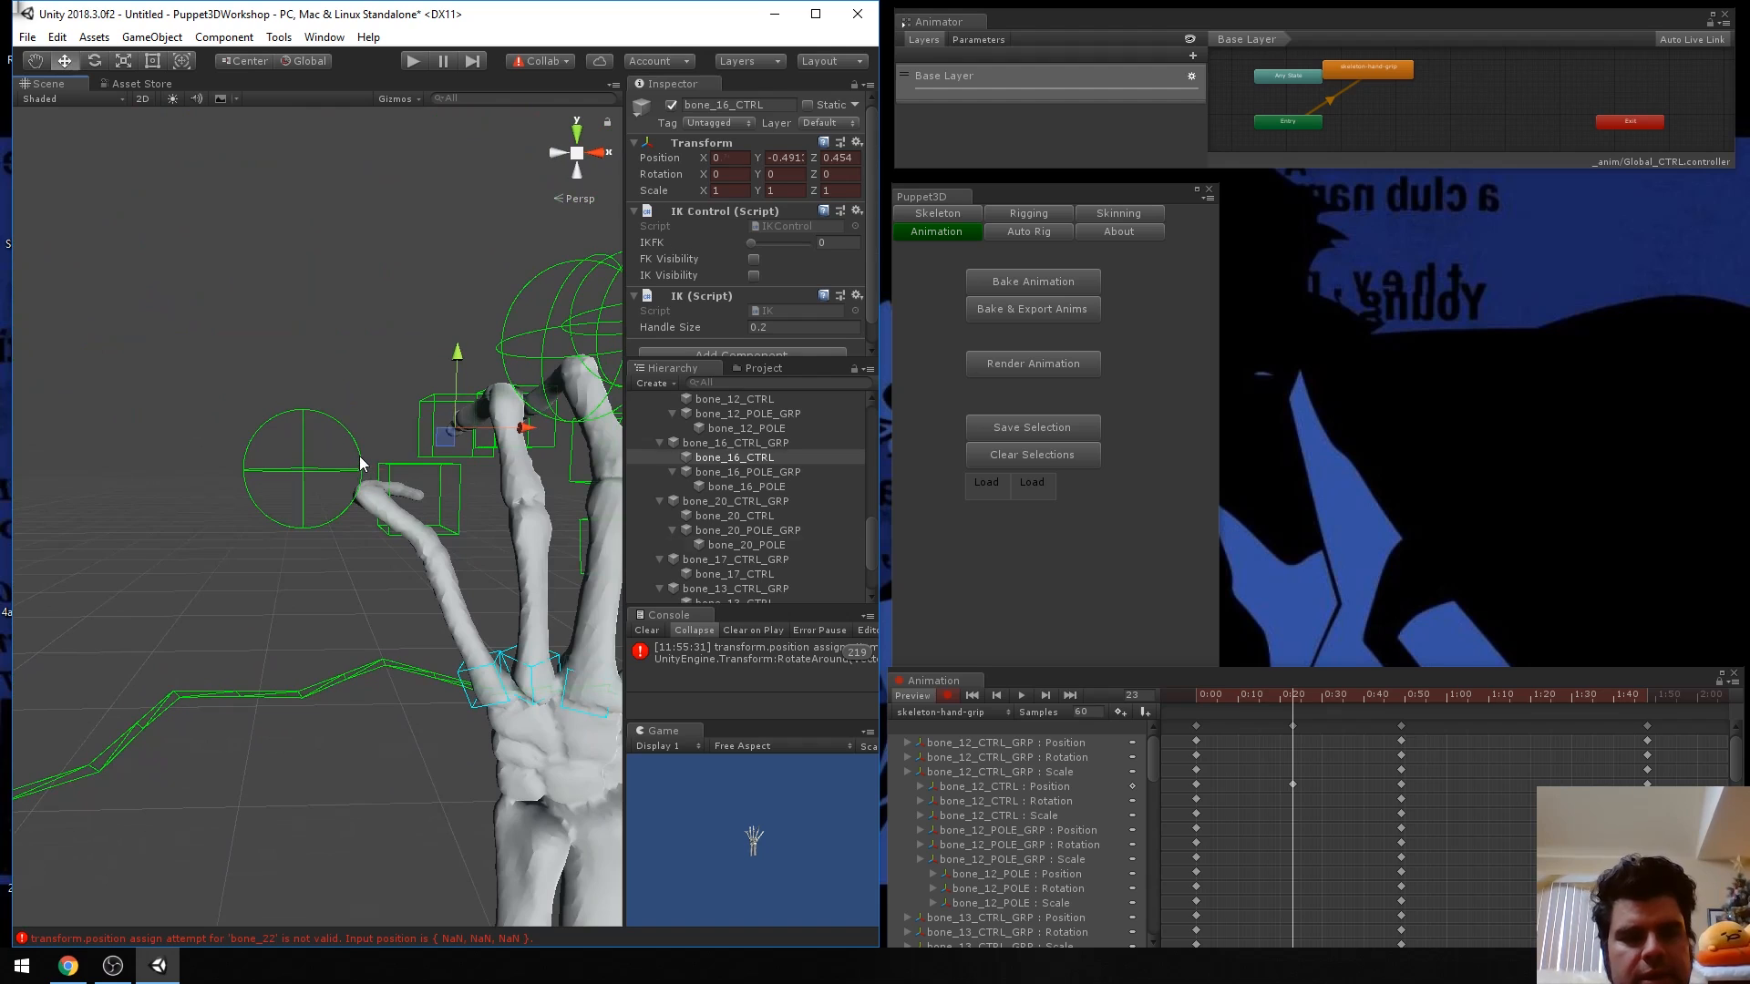
pyautogui.click(362, 464)
pyautogui.moveTo(383, 470); pyautogui.dragTo(480, 468)
# Move bone_8_CTRL outward and down to about Y -0.631, Z 0.242.
pyautogui.moveTo(421, 537); pyautogui.dragTo(274, 404, button='right')
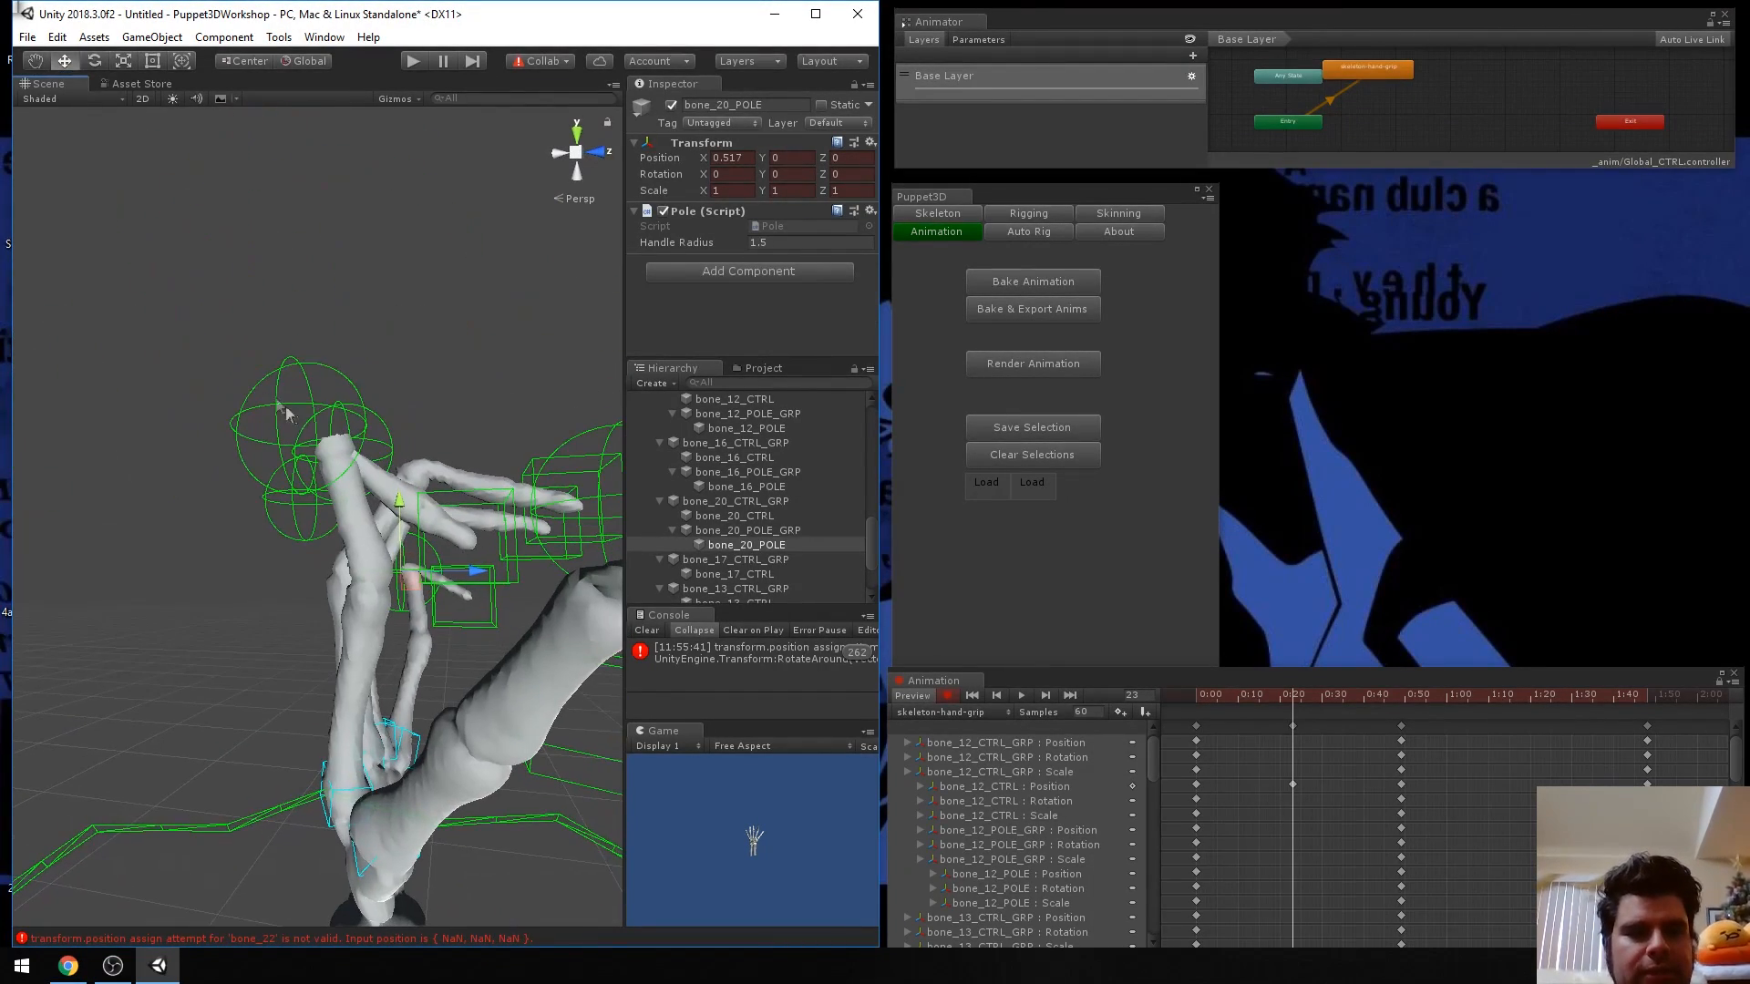
pyautogui.moveTo(412, 456); pyautogui.dragTo(434, 513, button='right')
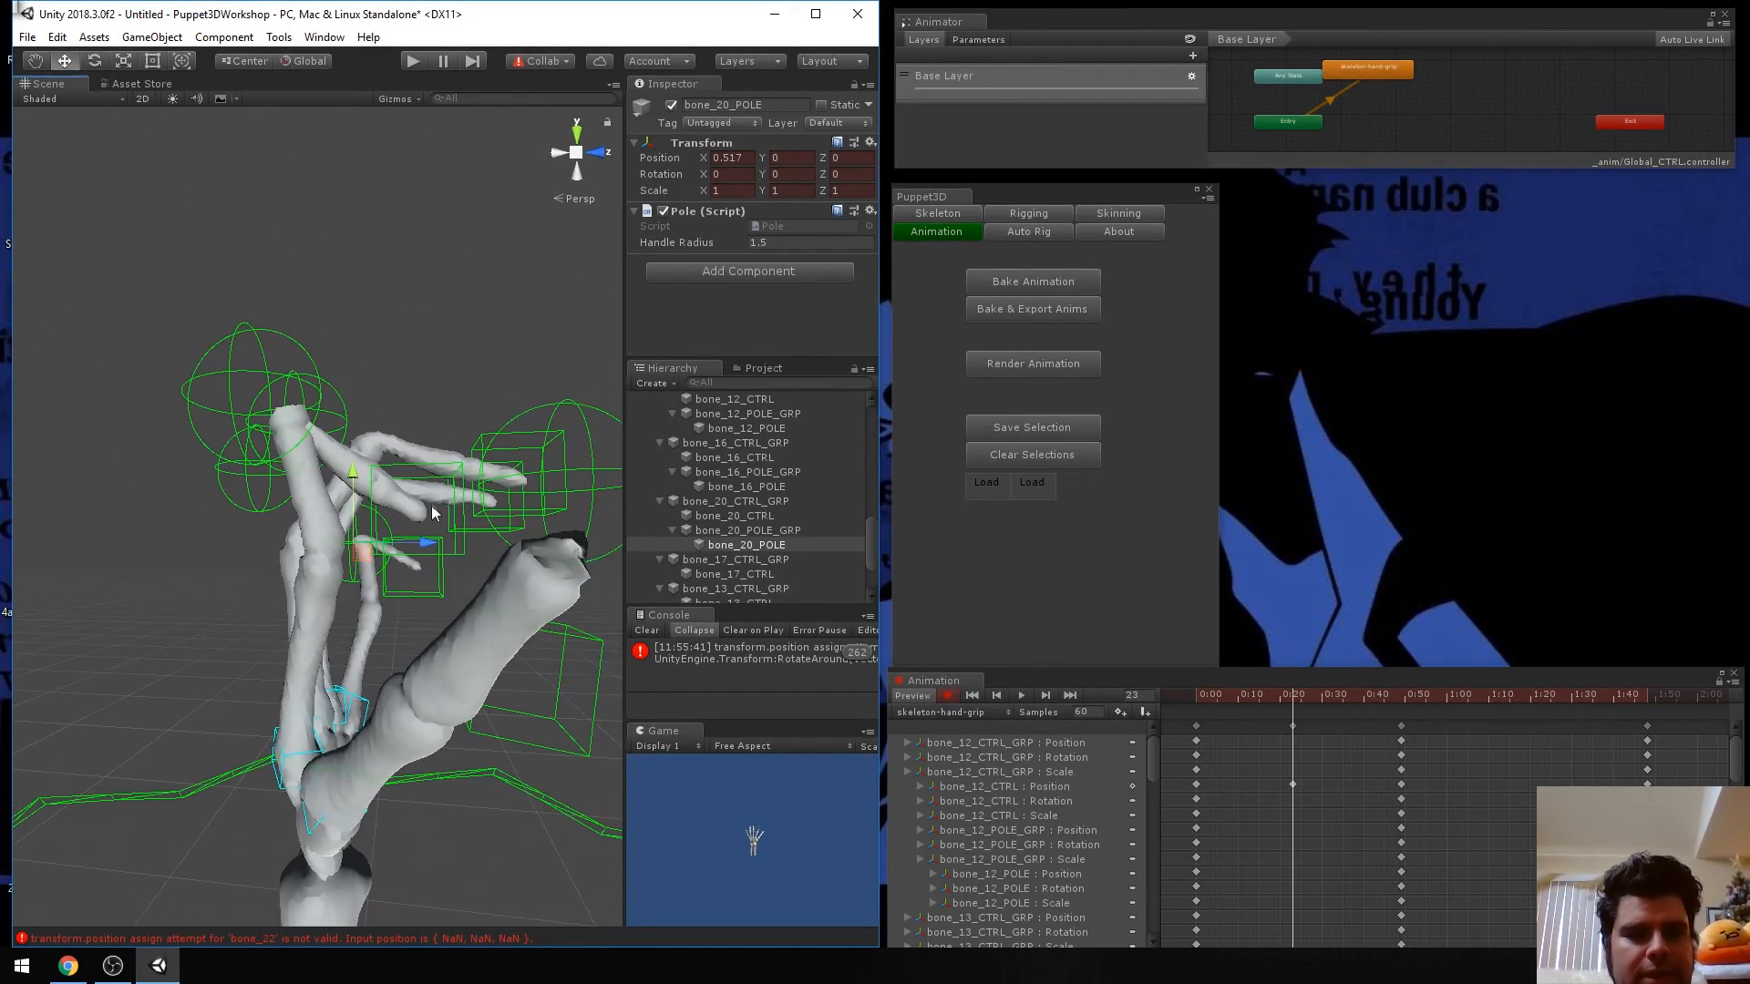
pyautogui.click(463, 551)
pyautogui.moveTo(501, 512); pyautogui.dragTo(612, 516)
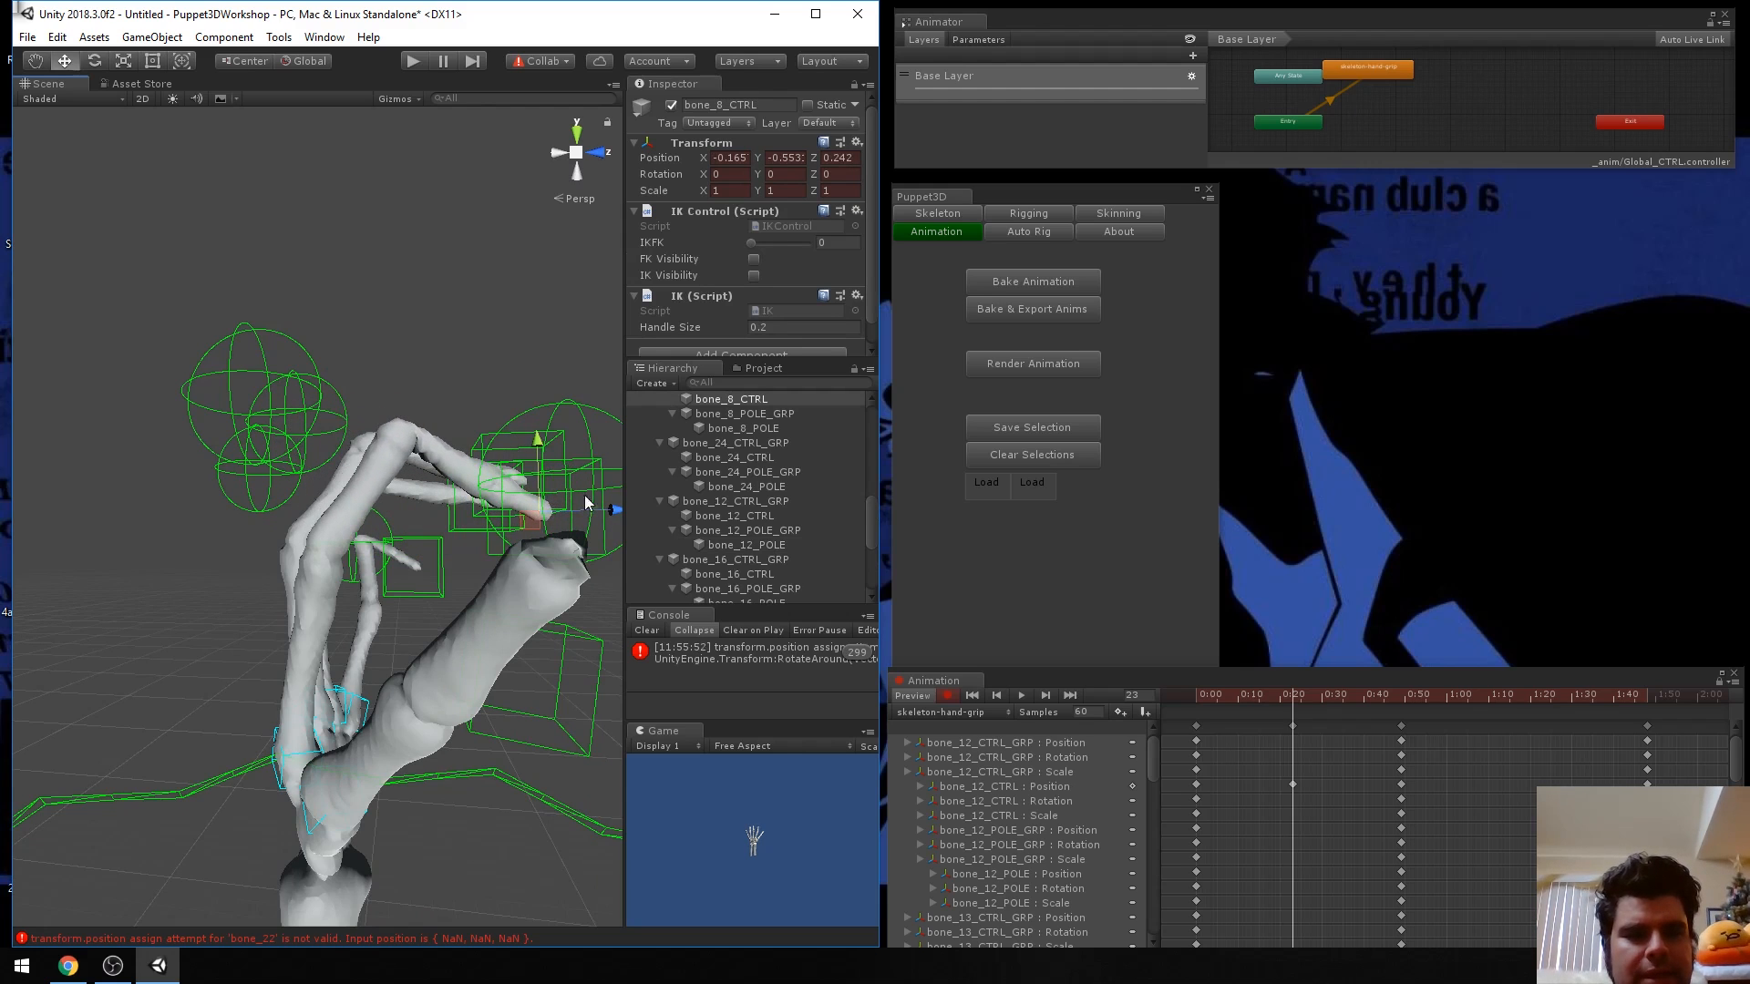
pyautogui.moveTo(536, 444); pyautogui.dragTo(532, 483)
# Clear the accumulated errors from the console.
pyautogui.moveTo(532, 483); pyautogui.dragTo(317, 521, button='right')
pyautogui.moveTo(430, 488); pyautogui.dragTo(597, 510, button='right')
pyautogui.moveTo(336, 512); pyautogui.dragTo(273, 592, button='right')
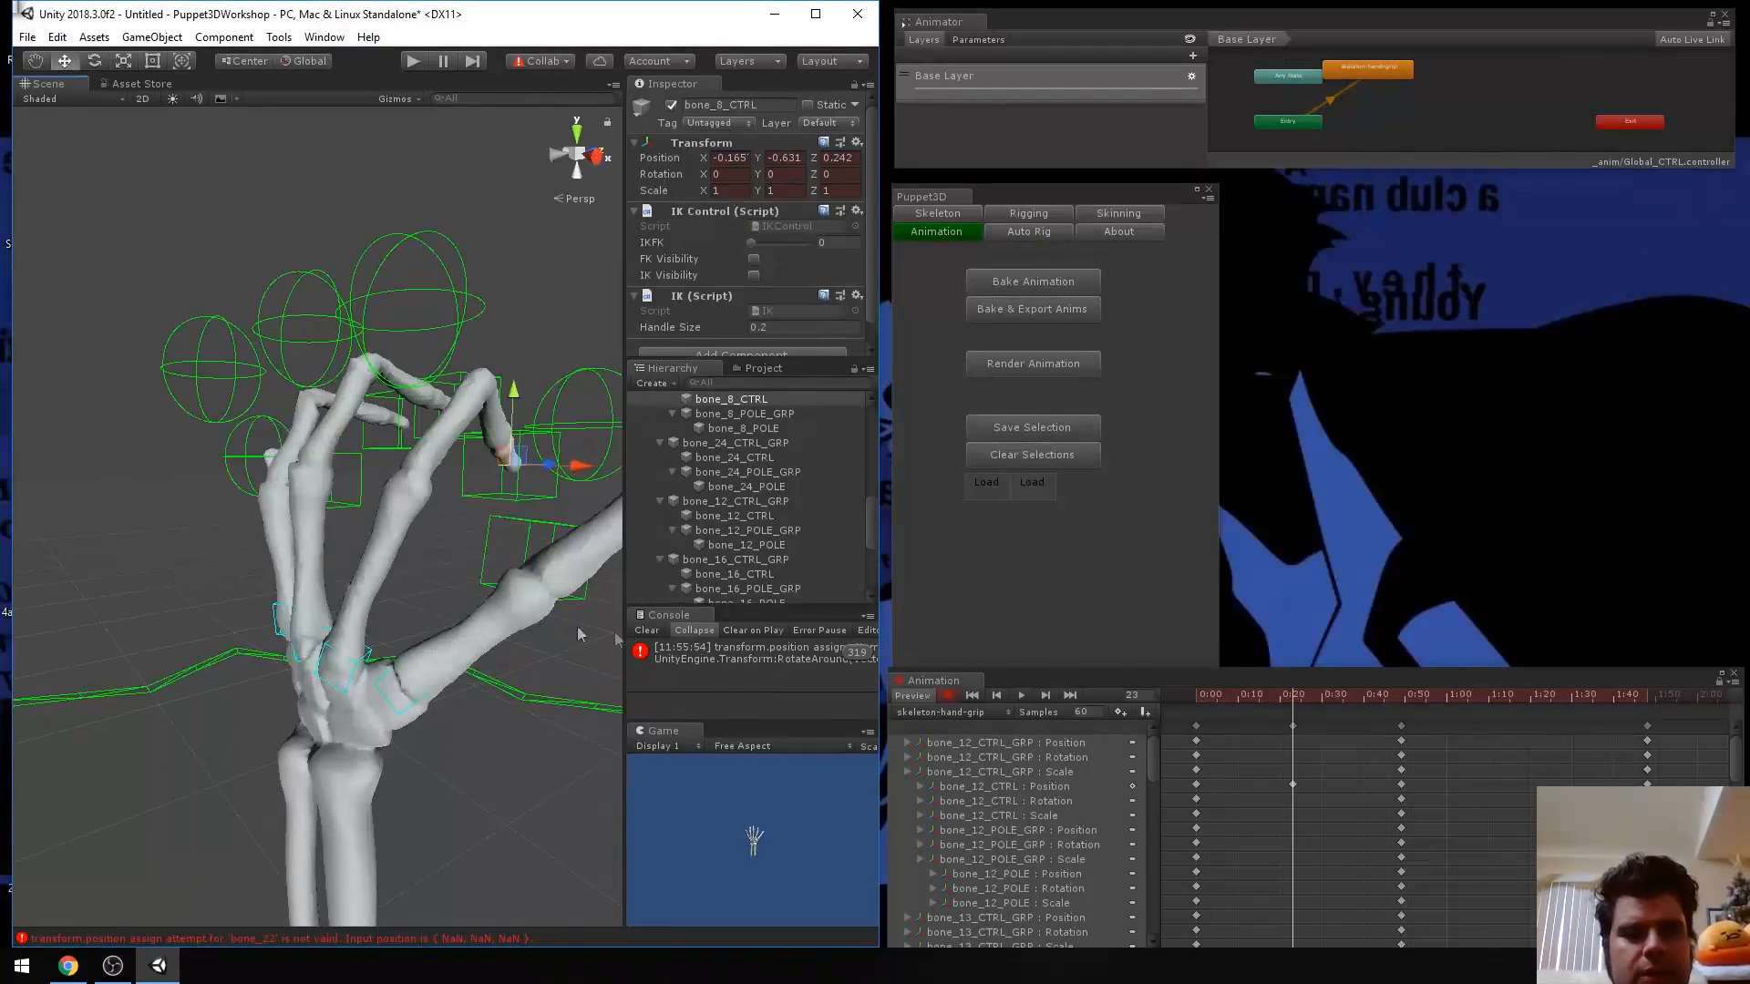
pyautogui.click(697, 658)
pyautogui.click(647, 630)
# Pull the thumb's bone_24_CTRL outward from the palm to about Y -0.349, Z 0.275.
pyautogui.moveTo(383, 510); pyautogui.dragTo(401, 446, button='right')
pyautogui.moveTo(352, 369); pyautogui.dragTo(410, 452, button='right')
pyautogui.click(410, 451)
pyautogui.press('f')
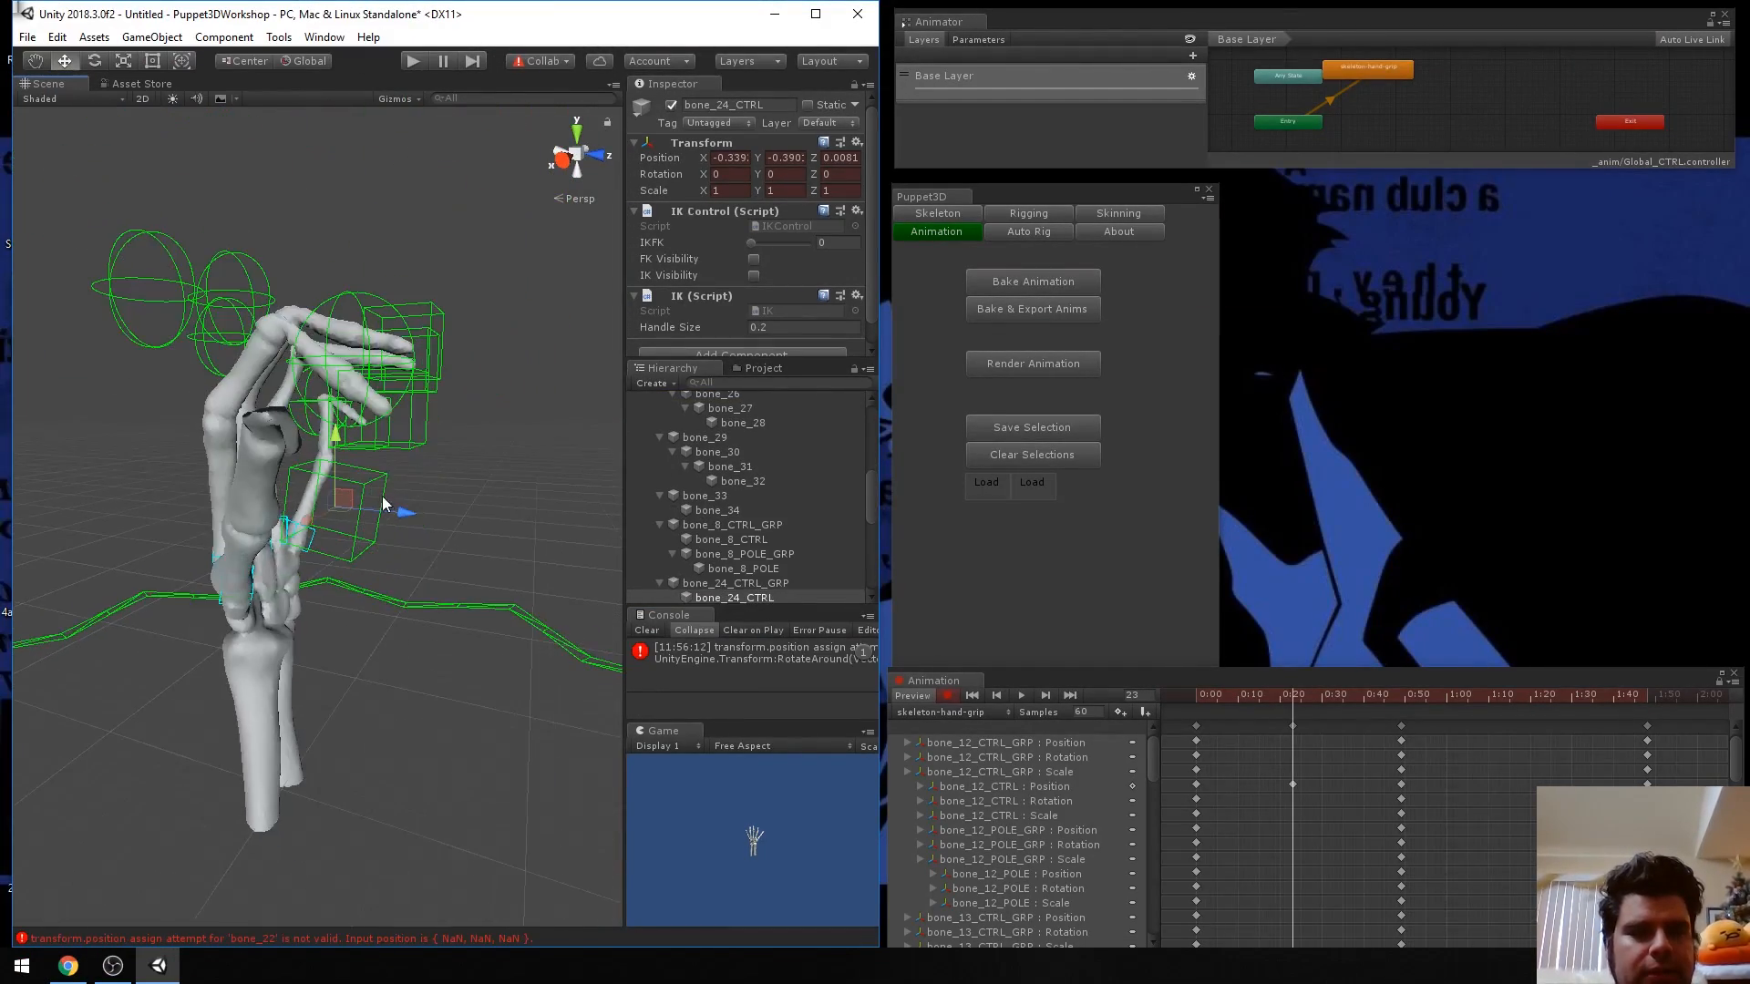
pyautogui.moveTo(403, 517); pyautogui.dragTo(486, 501)
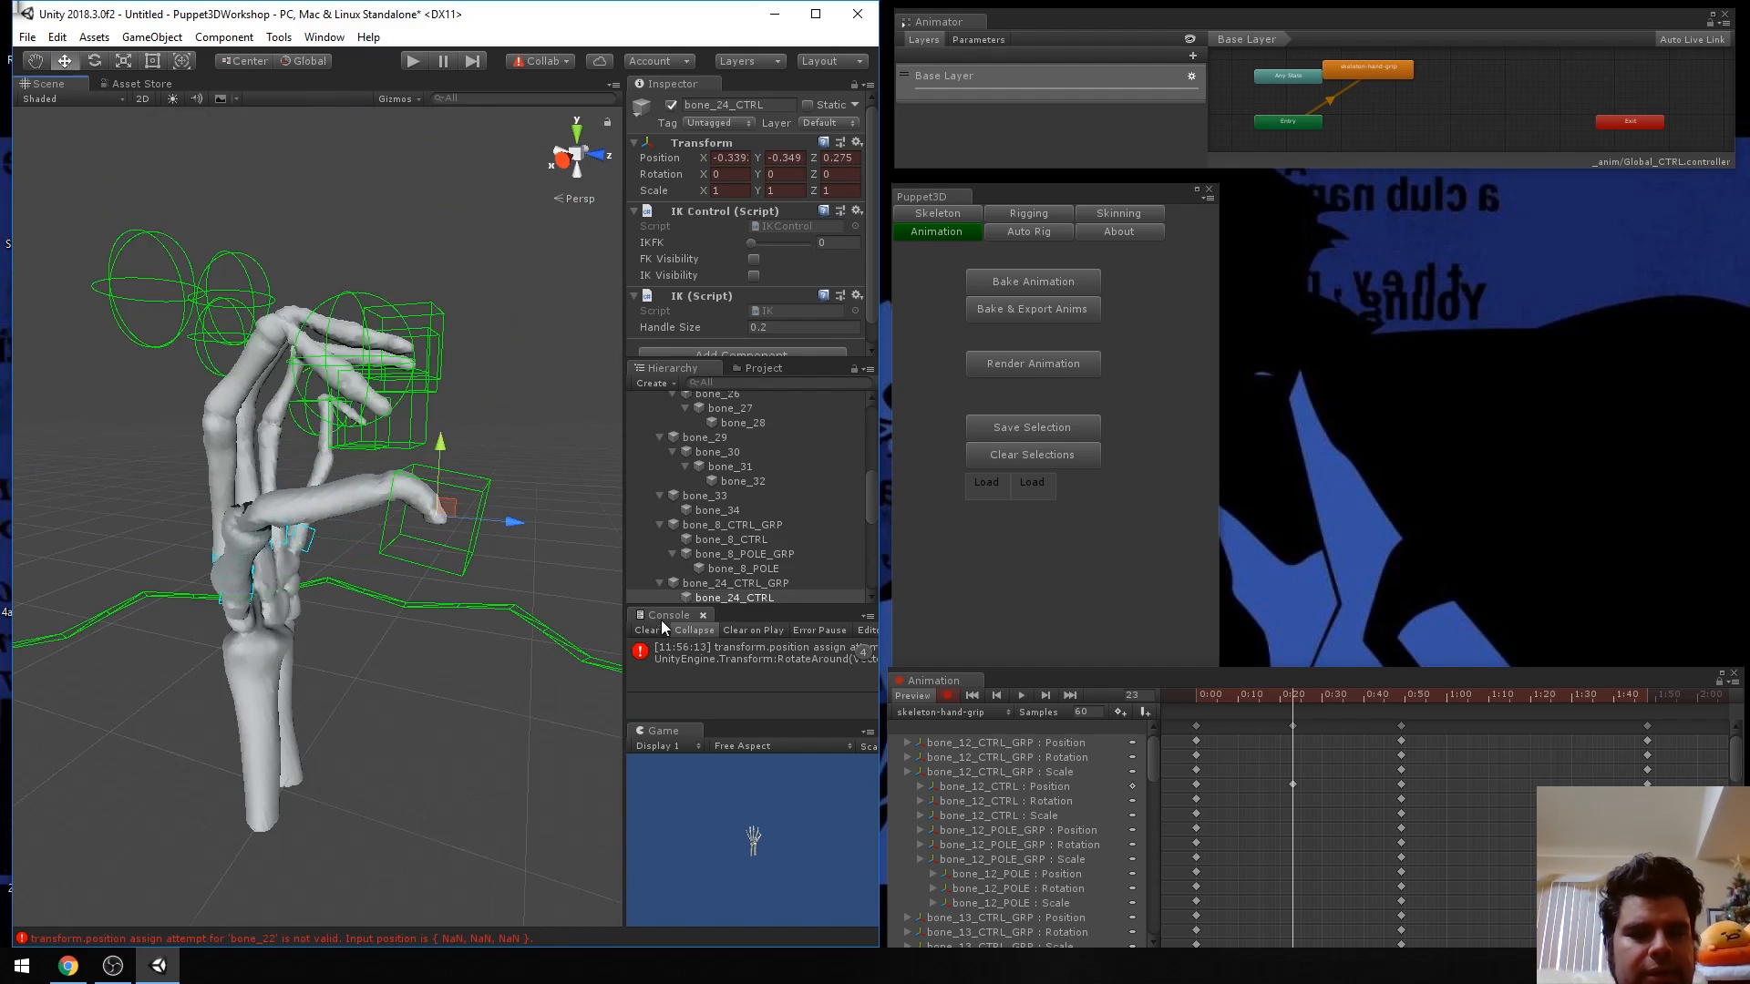
# Raise bone_24_CTRL and draw it back toward the palm to refine the thumb's curl, undoing the last adjustment.
pyautogui.moveTo(441, 446); pyautogui.dragTo(440, 407)
pyautogui.moveTo(441, 407); pyautogui.dragTo(379, 516, button='right')
pyautogui.moveTo(497, 450); pyautogui.dragTo(445, 466)
pyautogui.moveTo(445, 470); pyautogui.dragTo(487, 468, button='right')
pyautogui.moveTo(483, 474); pyautogui.dragTo(460, 474)
pyautogui.moveTo(460, 475); pyautogui.dragTo(319, 477, button='right')
pyautogui.moveTo(386, 463); pyautogui.dragTo(398, 447)
pyautogui.hotkey('ctrl', 'z')
# Adjust the thumb's bone_24_POLE to about rotation X 19.634 and position X -0.384.
pyautogui.click(515, 477)
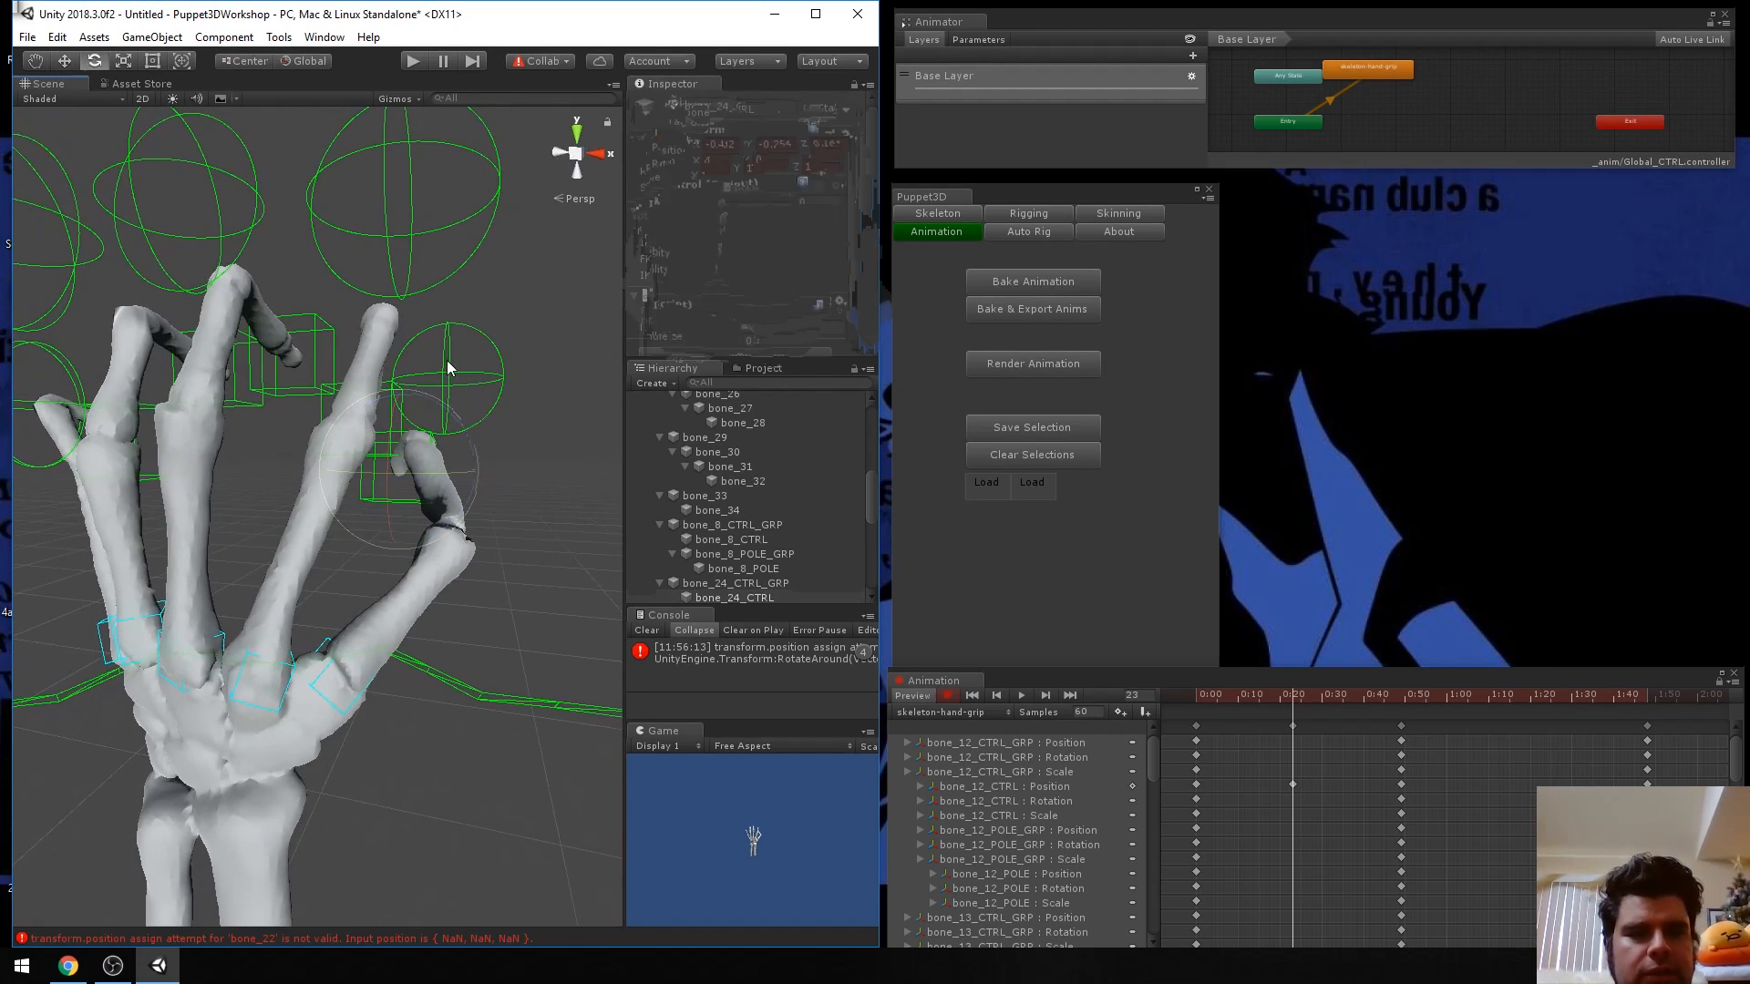
pyautogui.click(380, 502)
pyautogui.scroll(-3, 757, 587)
pyautogui.click(765, 519)
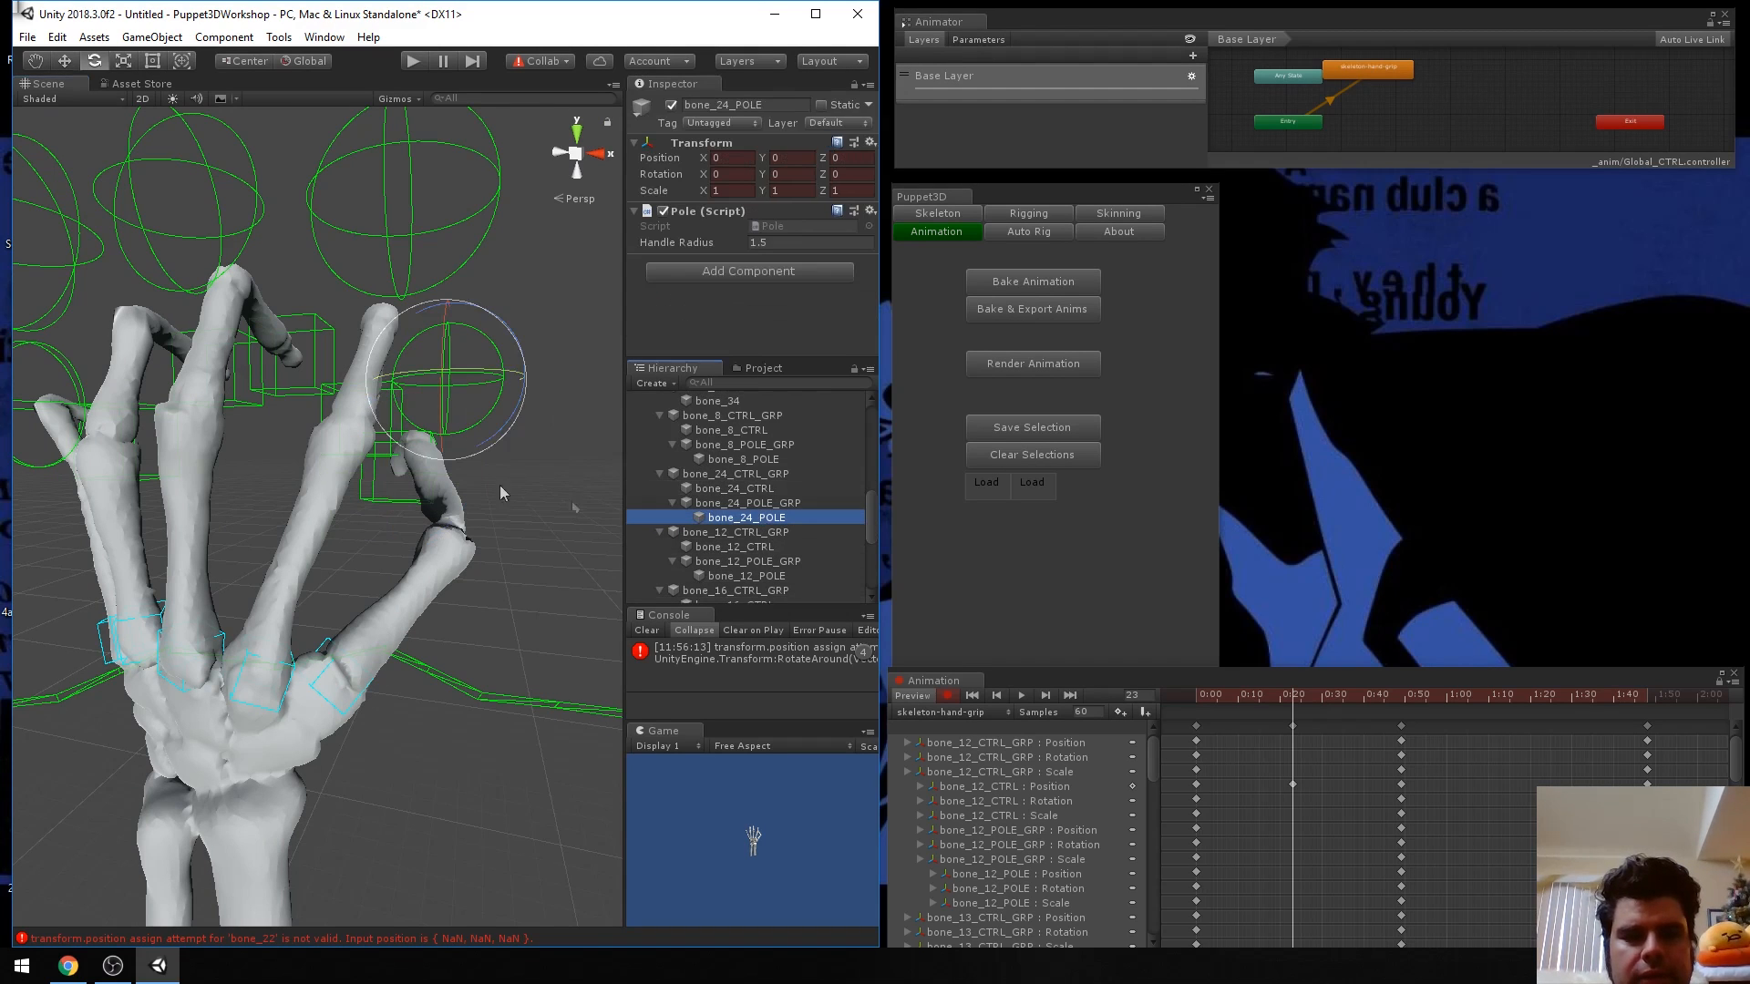
pyautogui.moveTo(435, 396); pyautogui.dragTo(395, 584)
pyautogui.press('w')
pyautogui.moveTo(474, 533); pyautogui.dragTo(282, 489, button='right')
pyautogui.press('d')
pyautogui.scroll(5, 396, 433)
pyautogui.moveTo(396, 433); pyautogui.dragTo(156, 484, button='right')
pyautogui.press('s')
pyautogui.press('d')
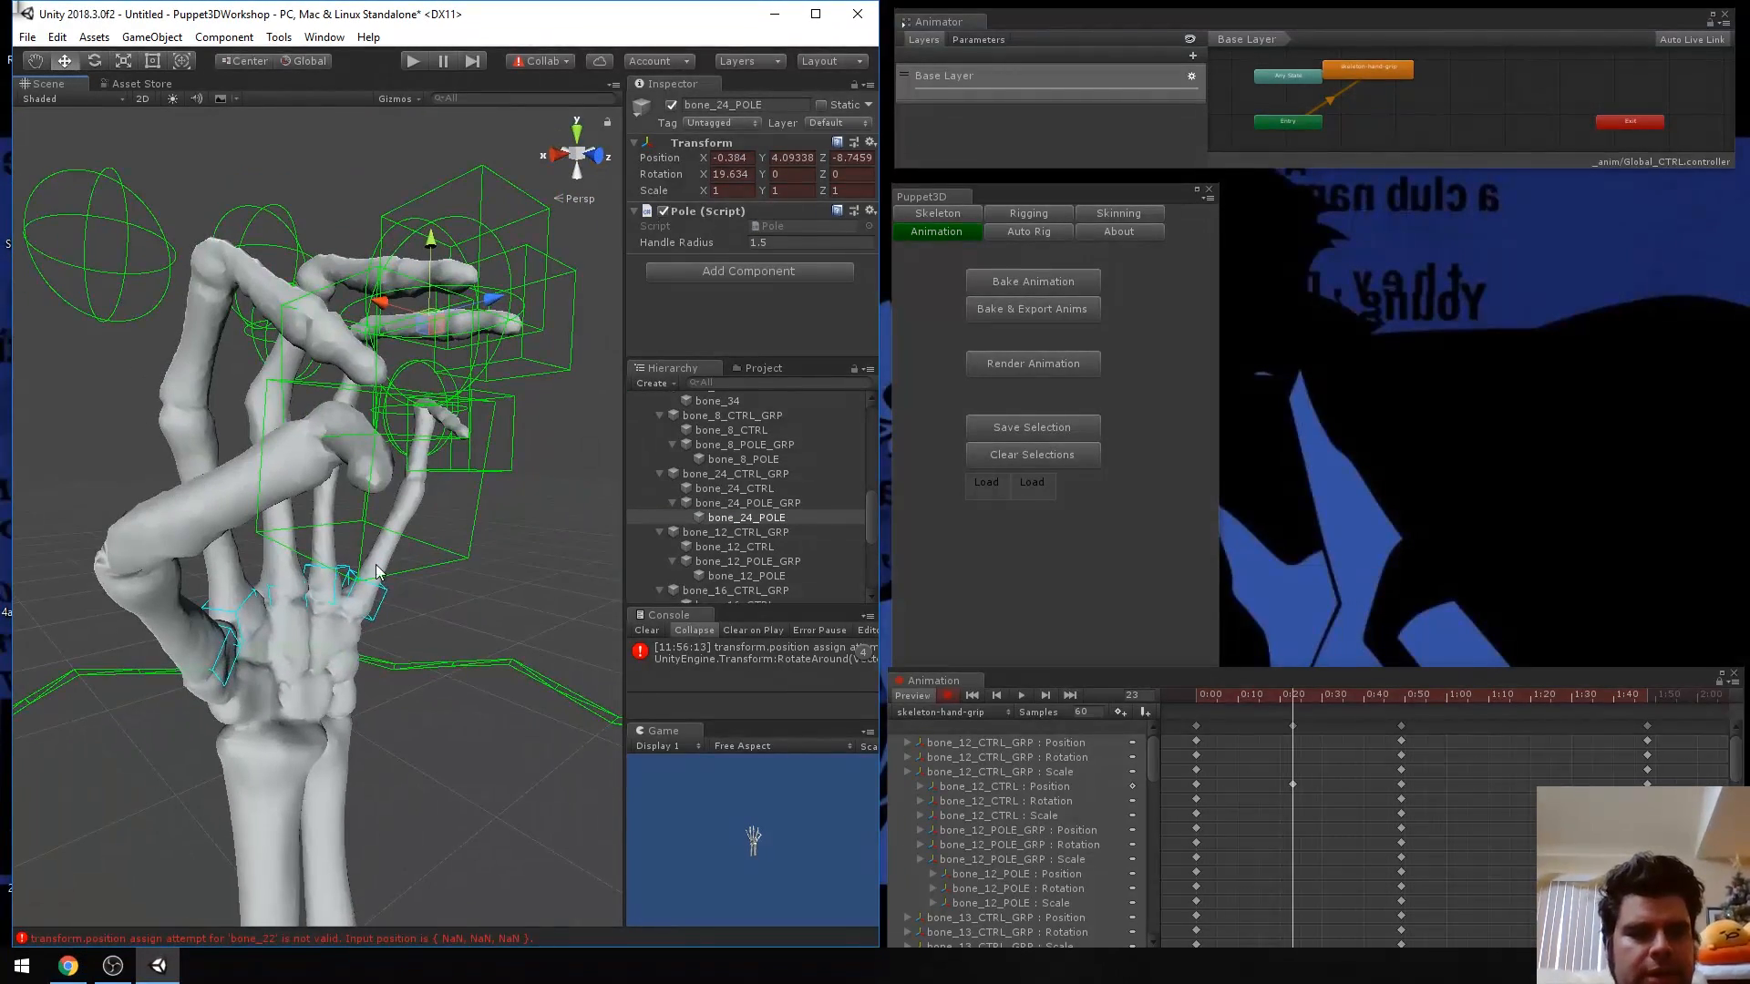
# Try to shift bone_17_CTRL at the base of the last finger and undo the change.
pyautogui.click(360, 580)
pyautogui.moveTo(316, 608); pyautogui.dragTo(339, 602)
pyautogui.hotkey('ctrl', 'z')
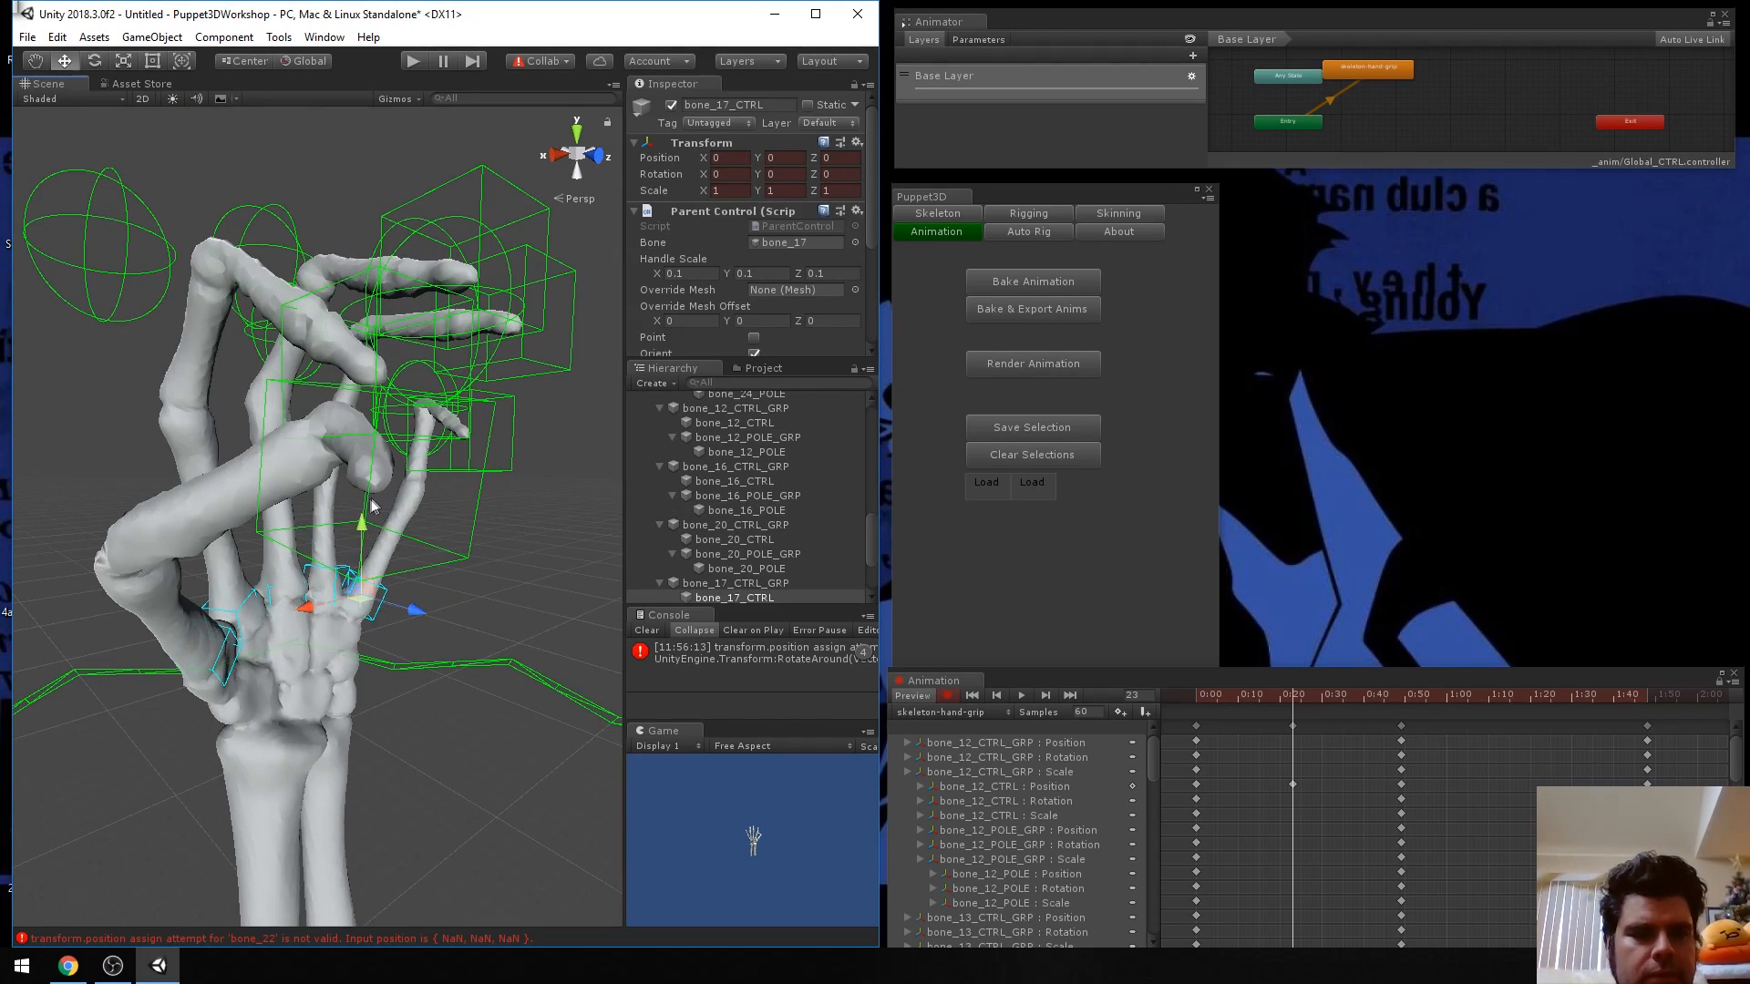
pyautogui.hotkey('ctrl', 'z')
# Move bone_24_CTRL to about X -0.54, Y -0.254, Z 0.161 to reposition the thumb tip.
pyautogui.moveTo(319, 472)
pyautogui.mouseDown()
pyautogui.moveTo(363, 467)
pyautogui.moveTo(350, 474)
pyautogui.mouseUp()
pyautogui.keyDown('alt'); pyautogui.moveTo(107, 588); pyautogui.dragTo(244, 581); pyautogui.keyUp('alt')
# Select the saved set of hand controls and key all of them at frame 23.
pyautogui.click(1044, 486)
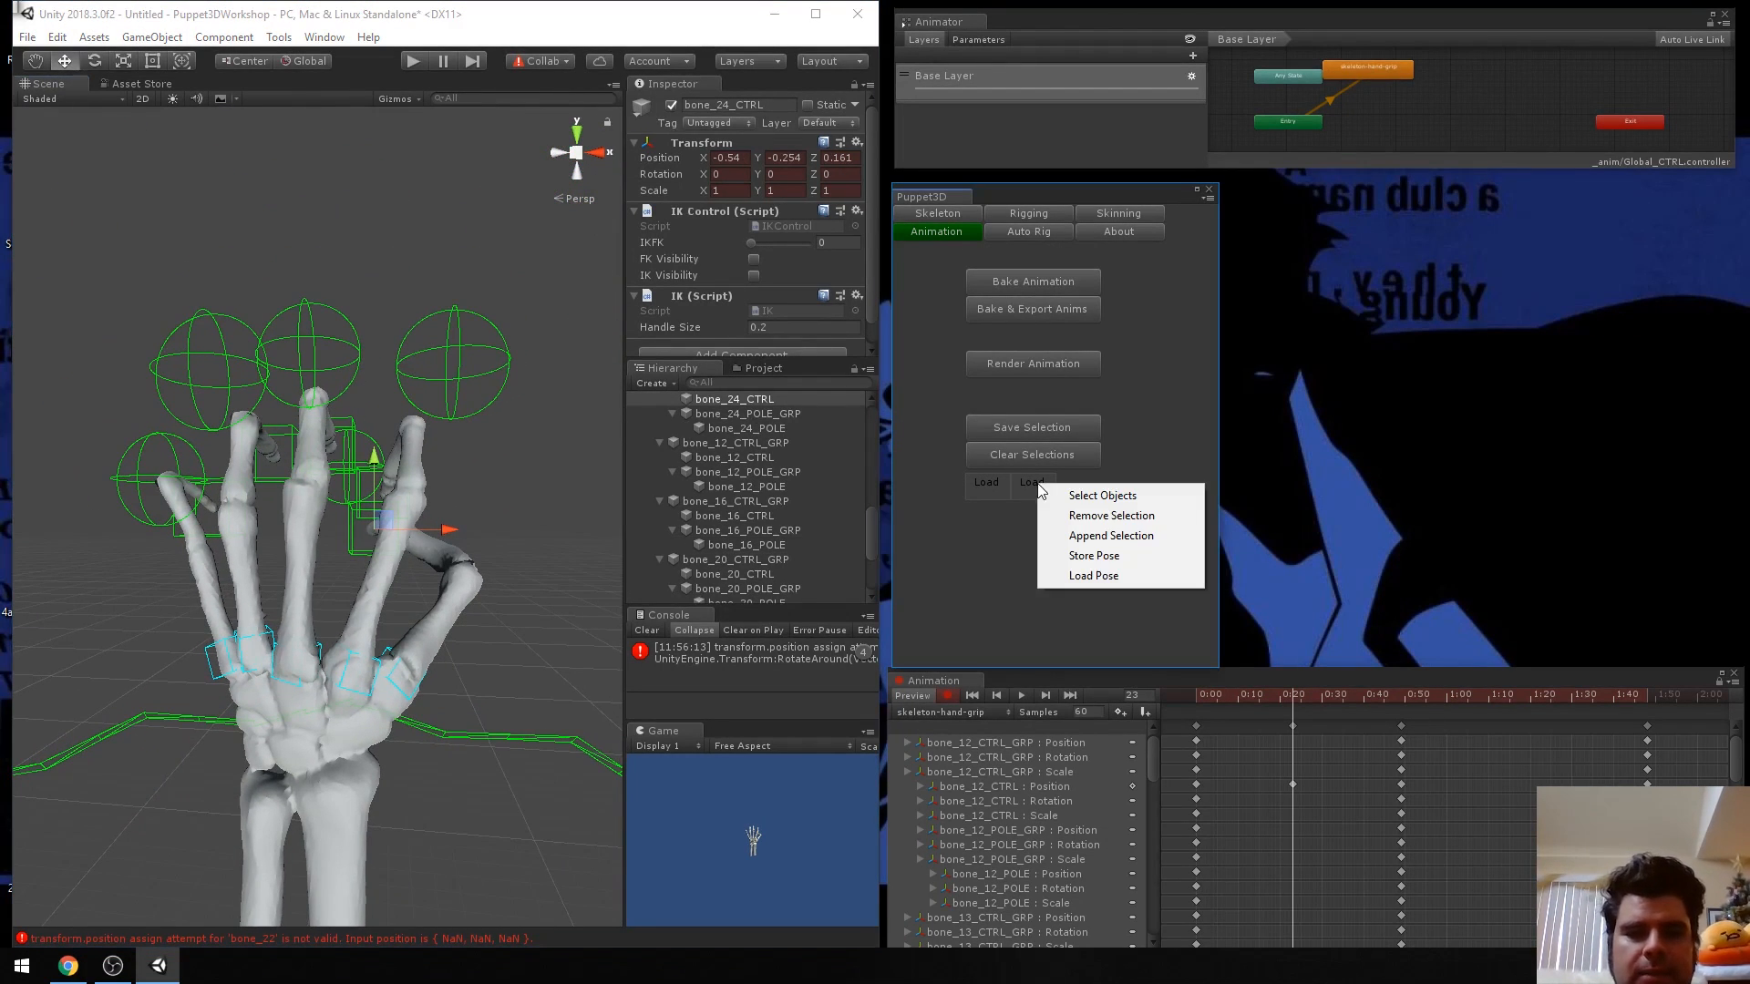
pyautogui.click(1105, 497)
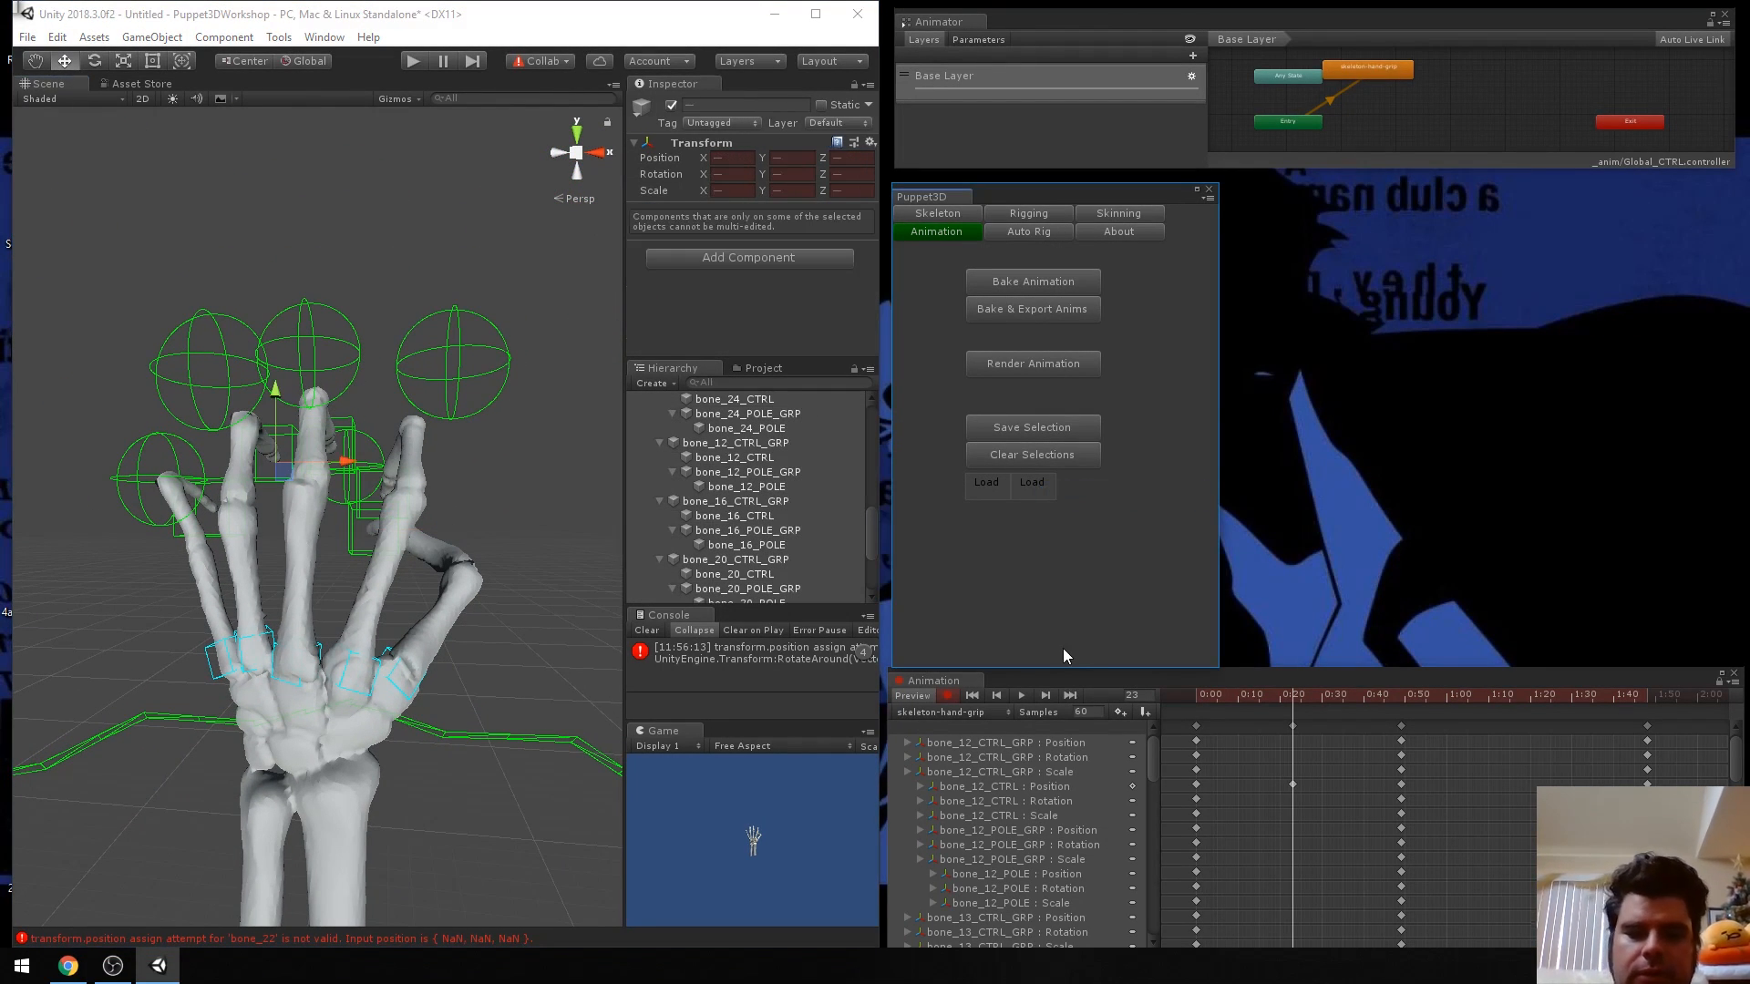
pyautogui.press('k')
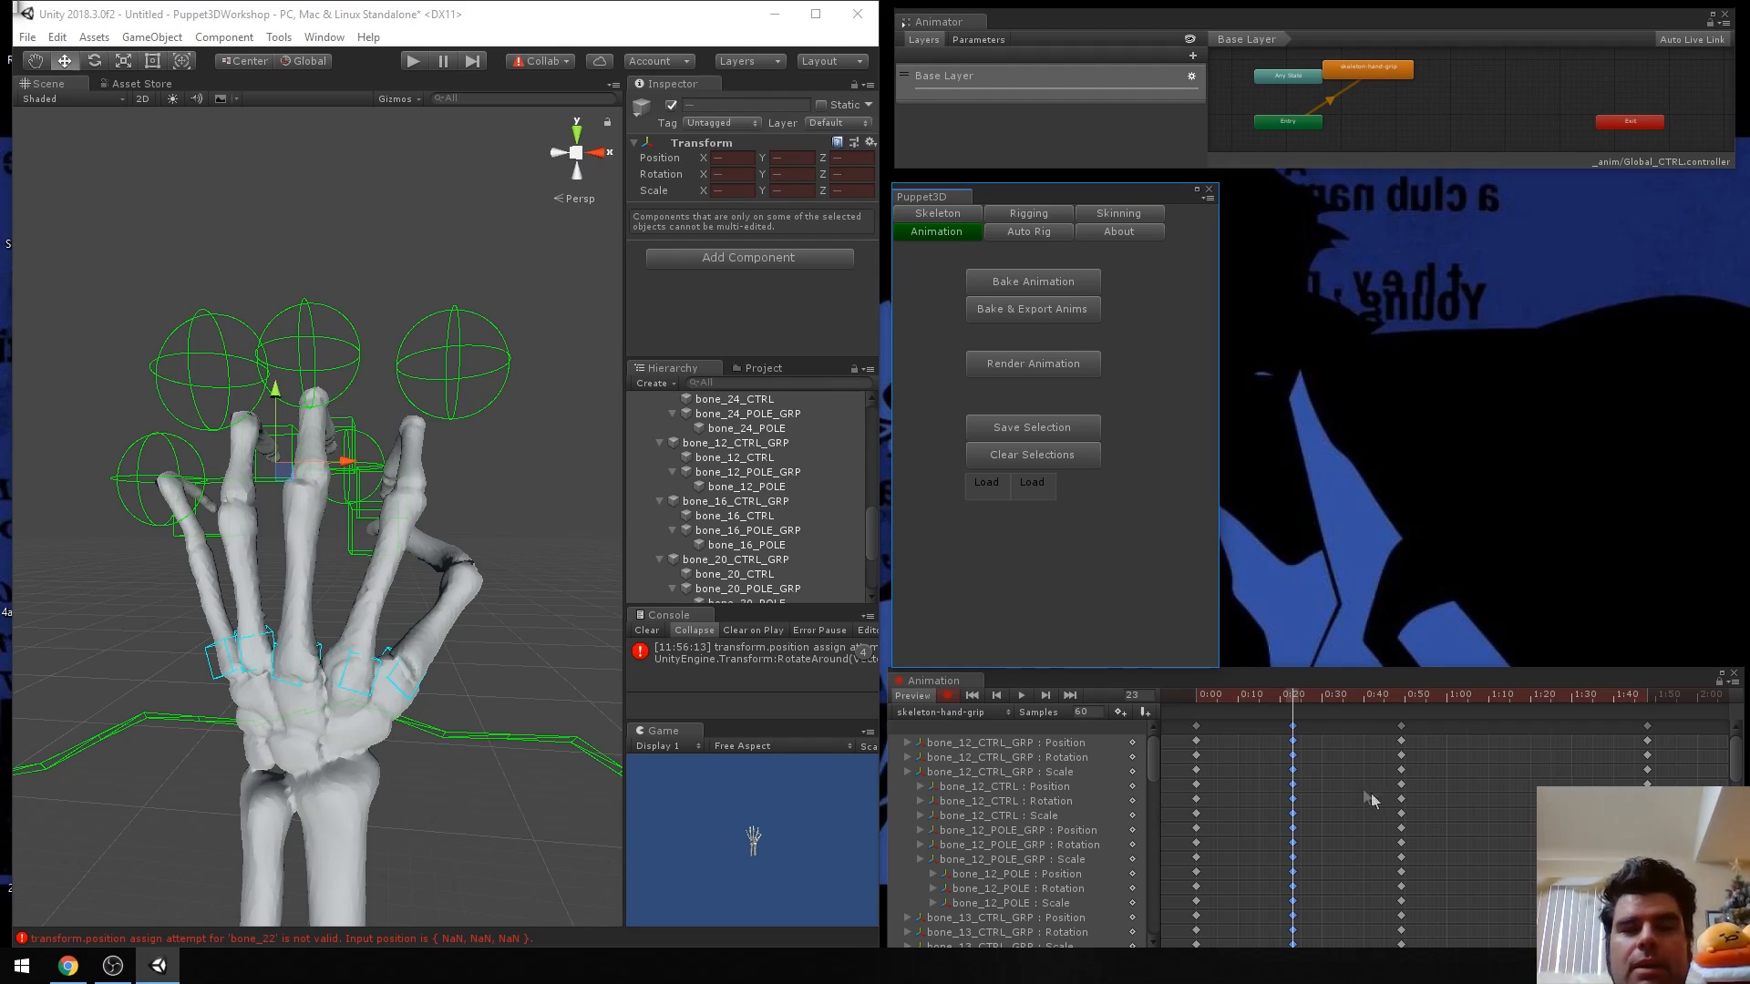
# Scrub through the timeline to review the finger motion across the new frame 23 pose.
pyautogui.click(1302, 700)
pyautogui.moveTo(1302, 700)
pyautogui.mouseDown()
pyautogui.moveTo(1350, 706)
pyautogui.moveTo(1187, 718)
pyautogui.moveTo(1322, 709)
pyautogui.mouseUp()
pyautogui.keyDown('alt'); pyautogui.moveTo(416, 550); pyautogui.dragTo(160, 537); pyautogui.keyUp('alt')
pyautogui.moveTo(1269, 697); pyautogui.dragTo(1608, 755)
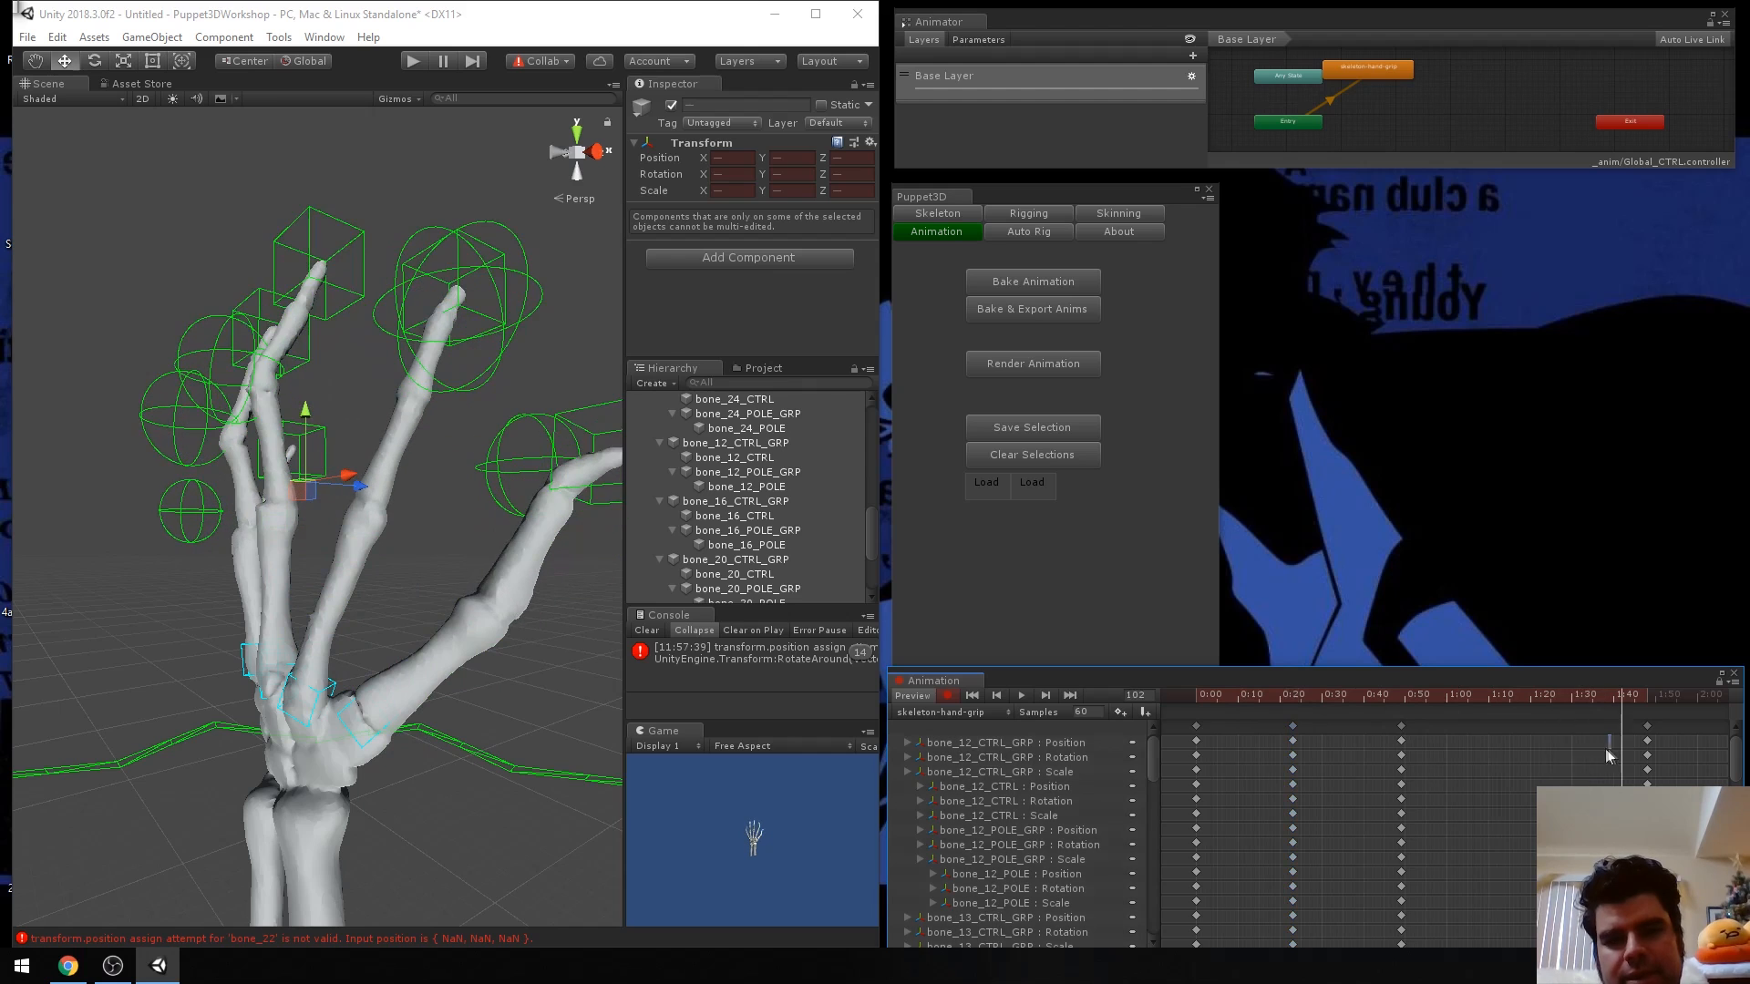
pyautogui.moveTo(1612, 694); pyautogui.dragTo(1342, 702)
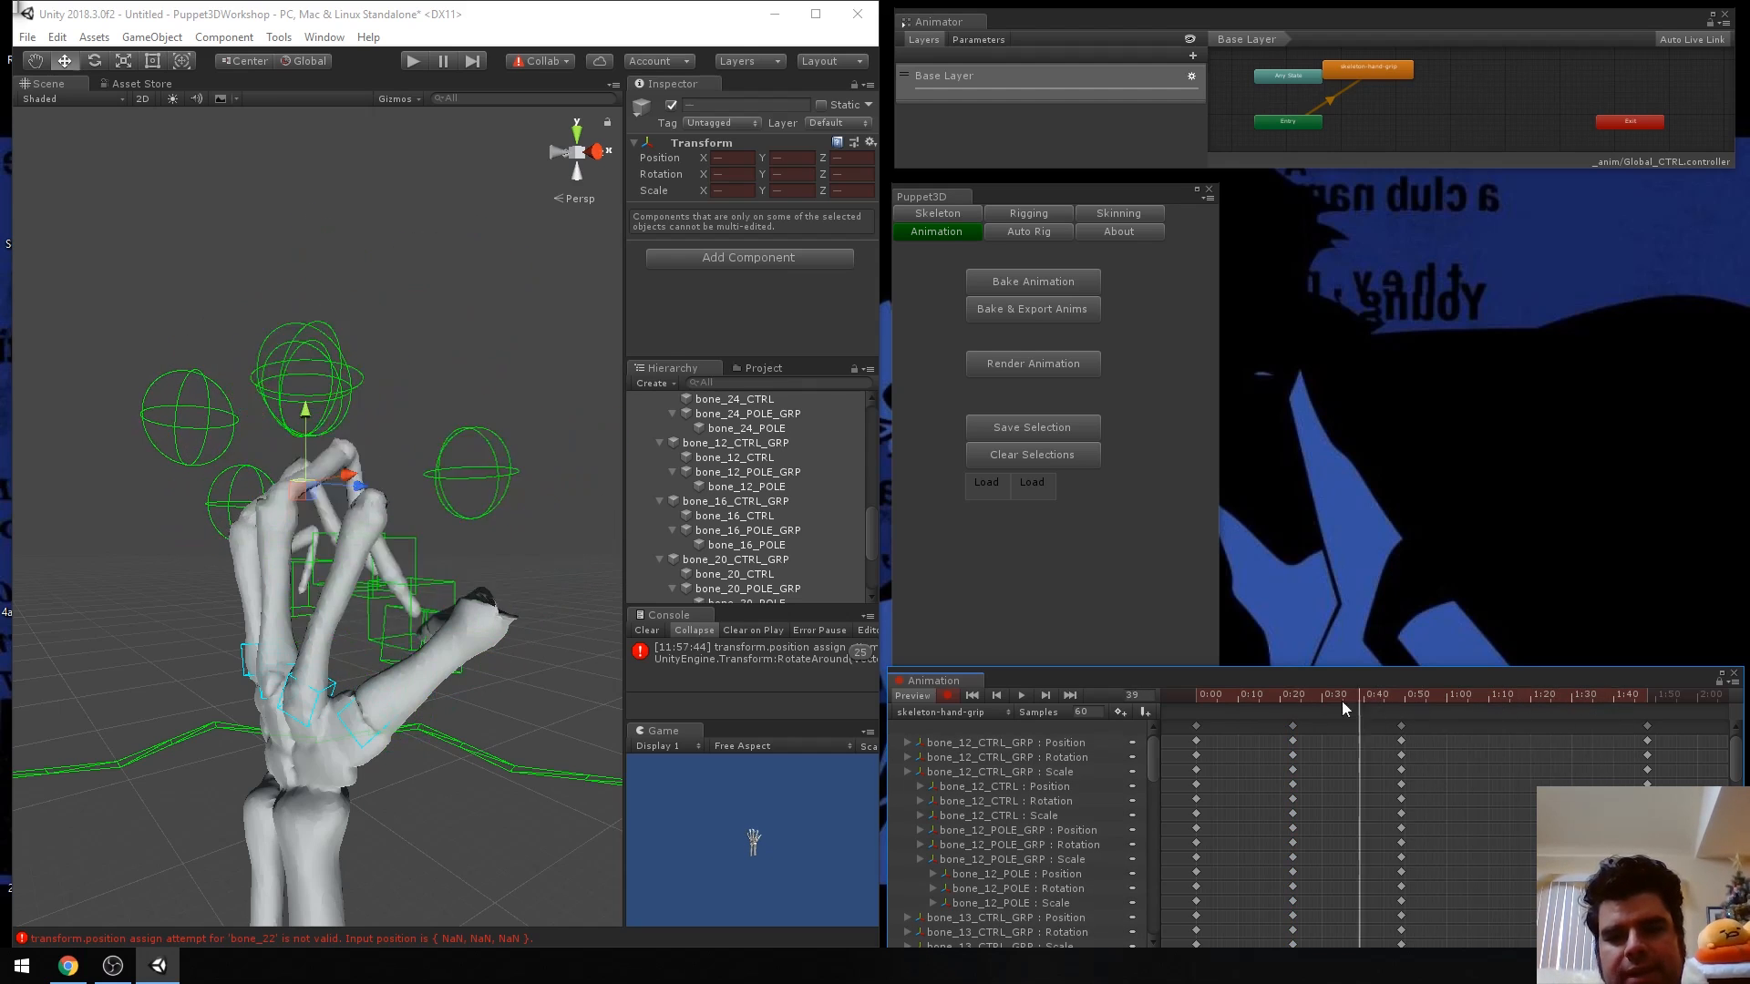
# Copy the hand pose keys from frame 23 and paste them at frame 78.
pyautogui.click(1293, 727)
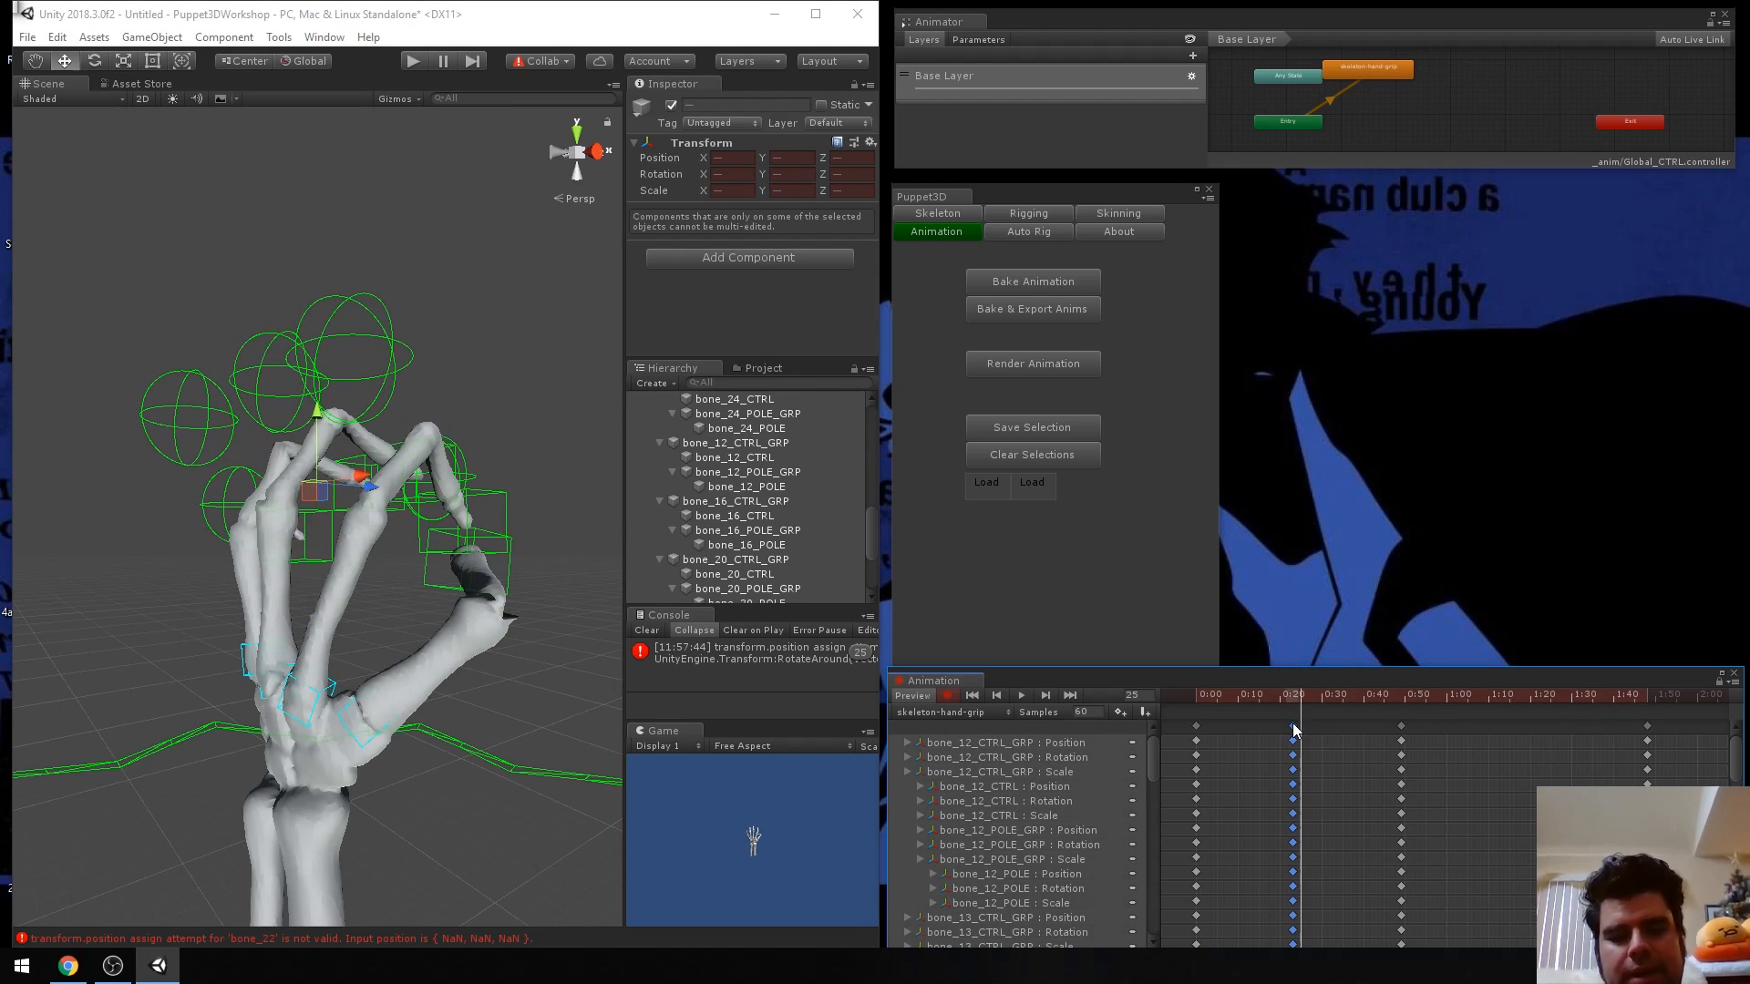
pyautogui.moveTo(1530, 694); pyautogui.dragTo(1522, 702)
pyautogui.hotkey('ctrl', 'v')
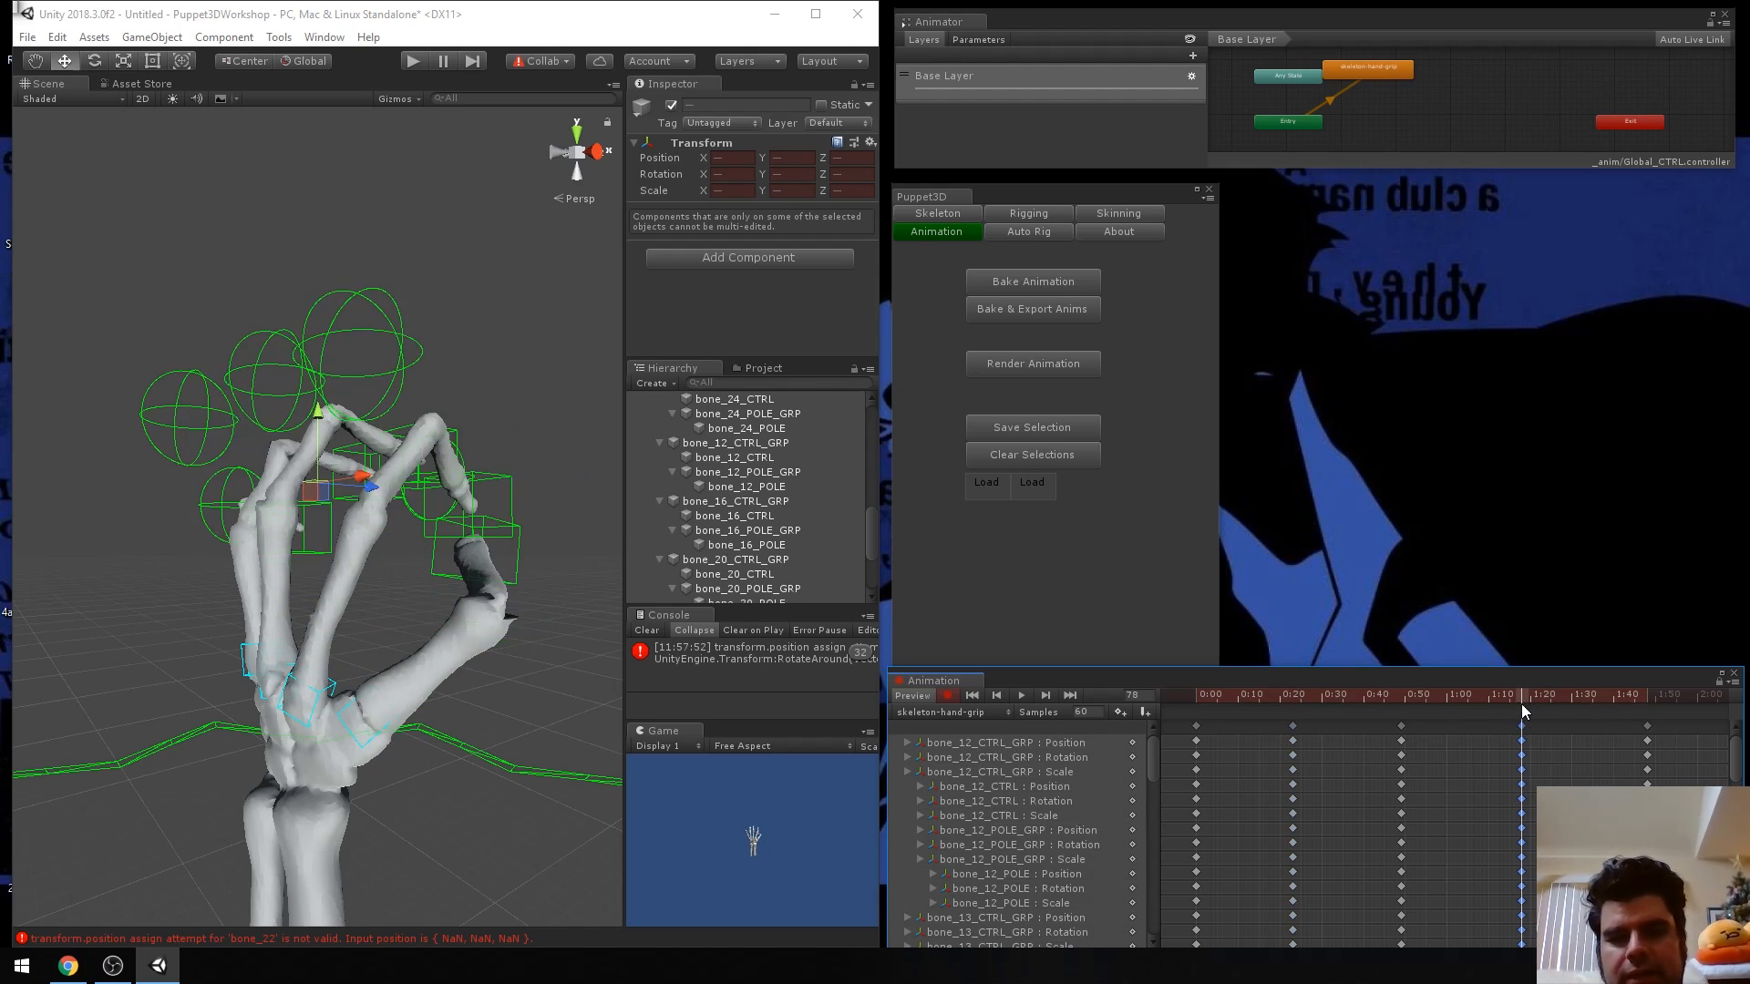
# Scrub through and play the clip to review the hand motion around the pasted pose.
pyautogui.moveTo(1505, 712)
pyautogui.mouseDown()
pyautogui.moveTo(1244, 713)
pyautogui.moveTo(1339, 728)
pyautogui.moveTo(1473, 713)
pyautogui.mouseUp()
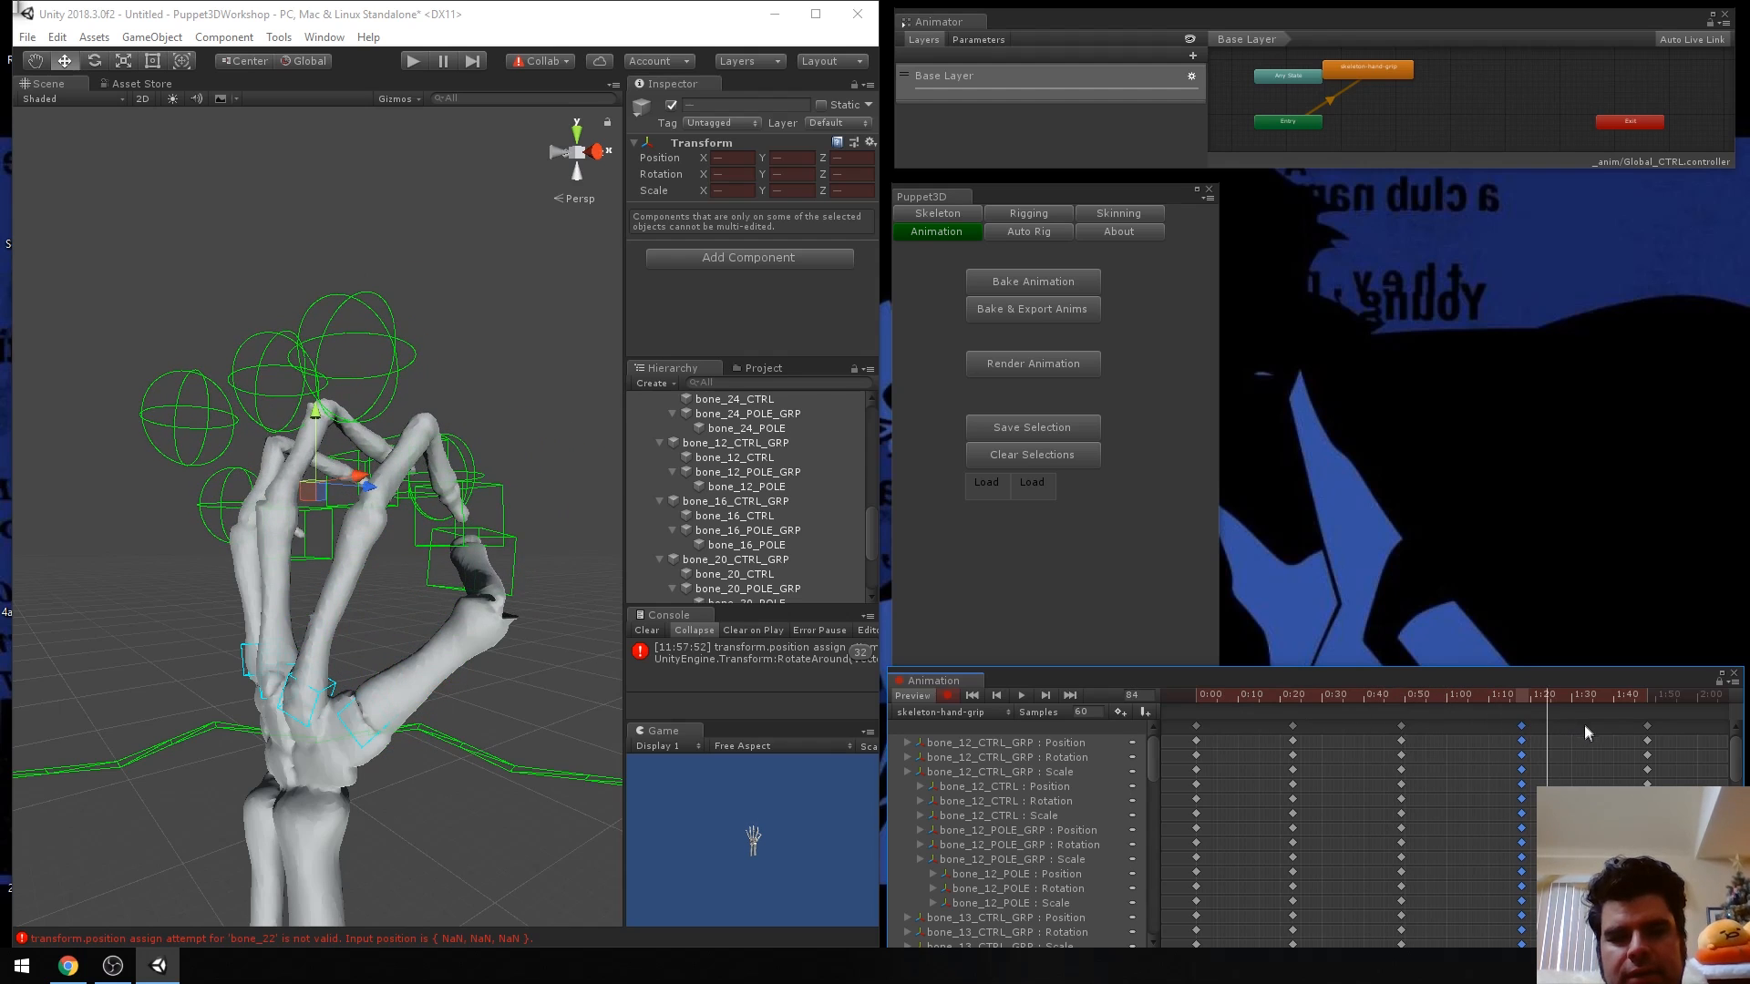
pyautogui.moveTo(1595, 707)
pyautogui.mouseDown()
pyautogui.moveTo(1661, 714)
pyautogui.moveTo(1573, 720)
pyautogui.mouseUp()
pyautogui.click(1463, 744)
pyautogui.press('Delete')
pyautogui.moveTo(1455, 698); pyautogui.dragTo(1310, 745)
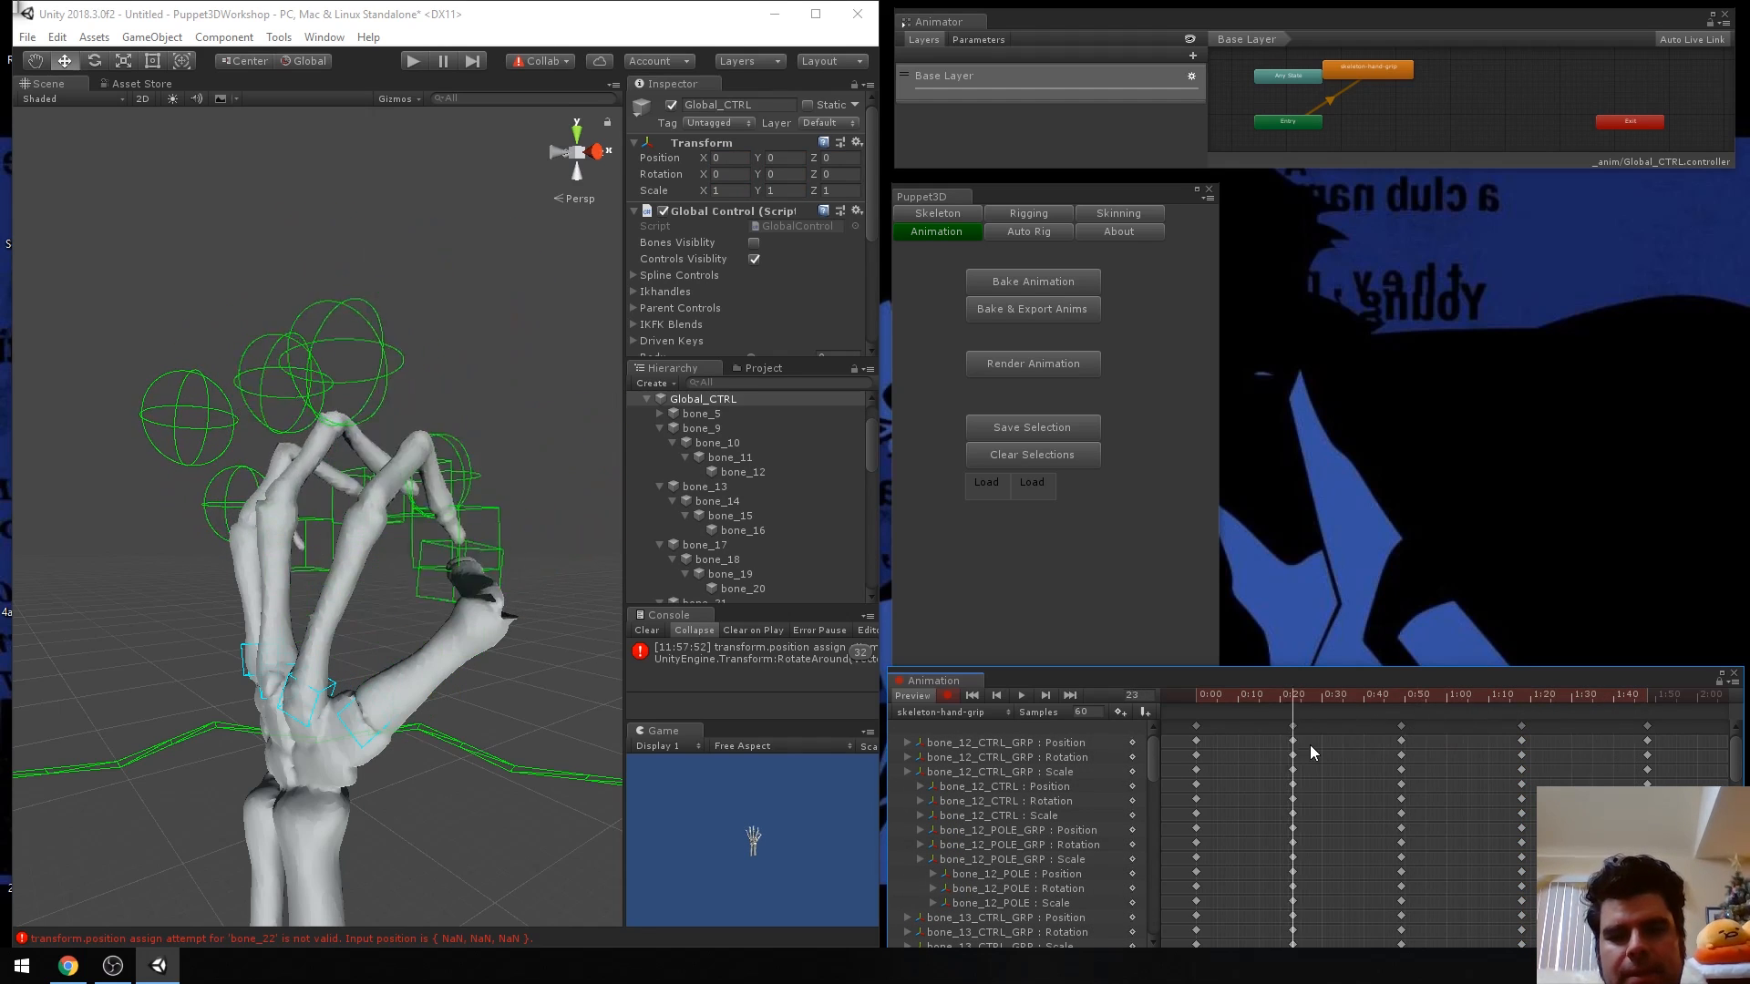
pyautogui.moveTo(1371, 701); pyautogui.dragTo(1509, 693)
pyautogui.moveTo(1289, 693); pyautogui.dragTo(1212, 695)
pyautogui.click(1021, 695)
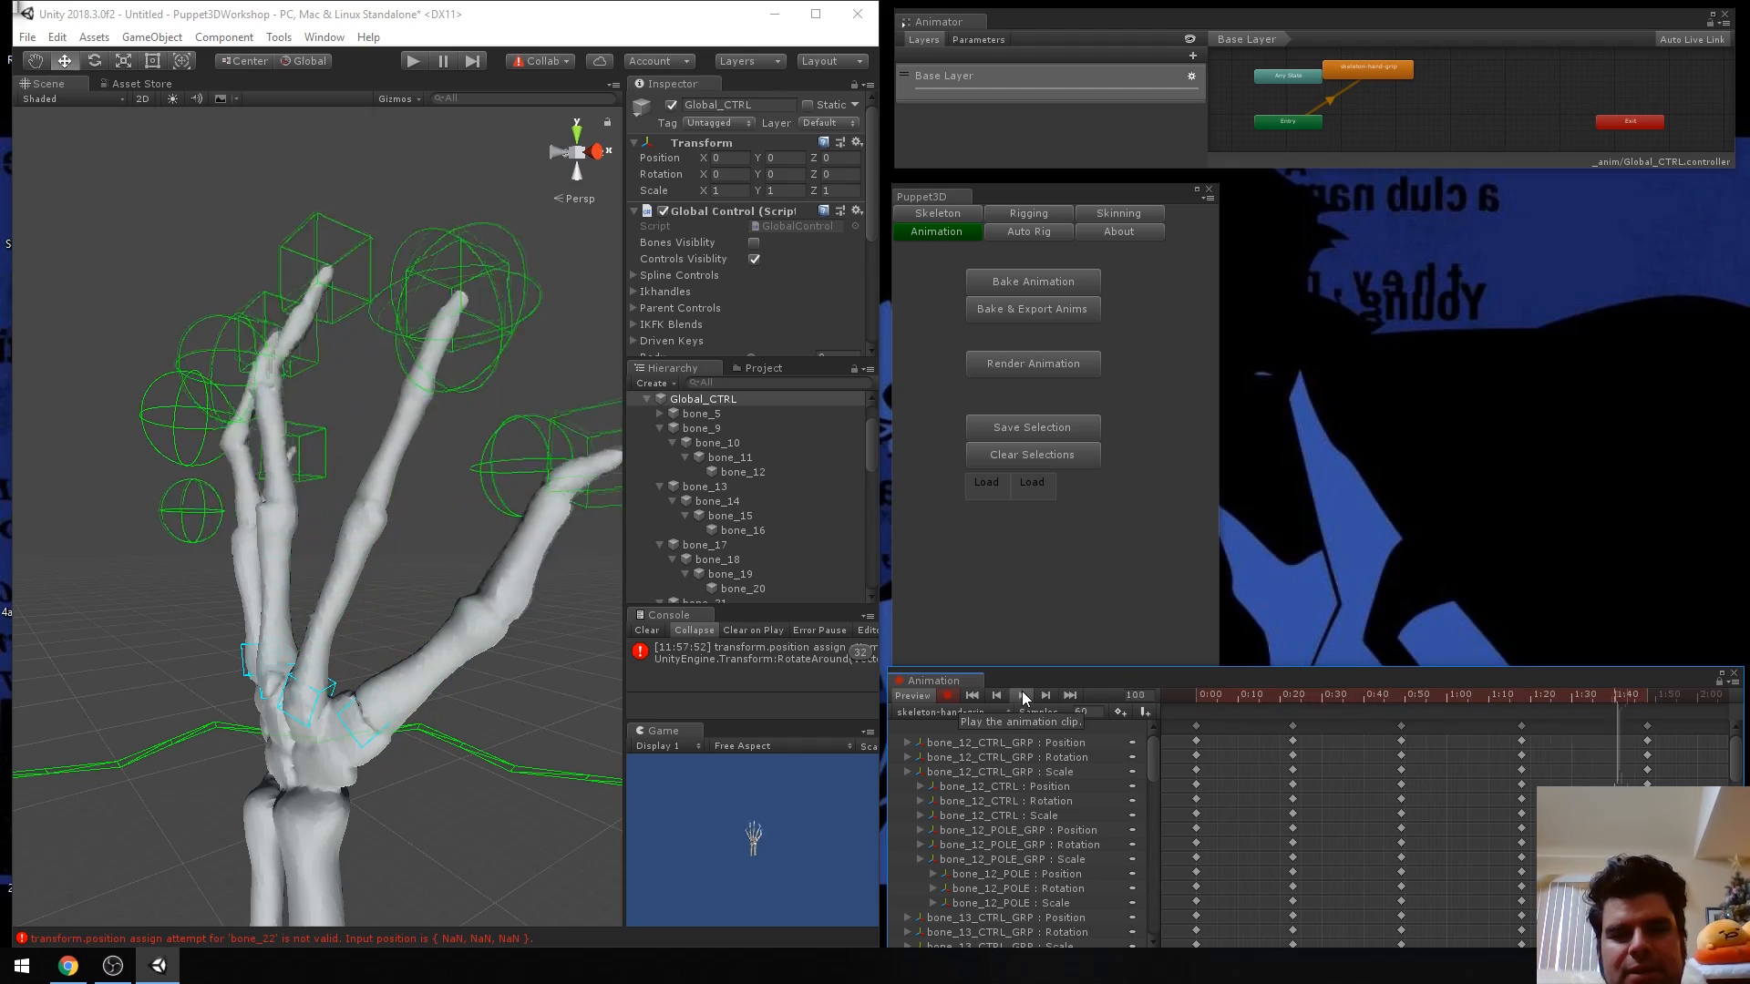
# Delete the pasted keys at frame 78 and set the current time to frame 79.
pyautogui.click(1522, 727)
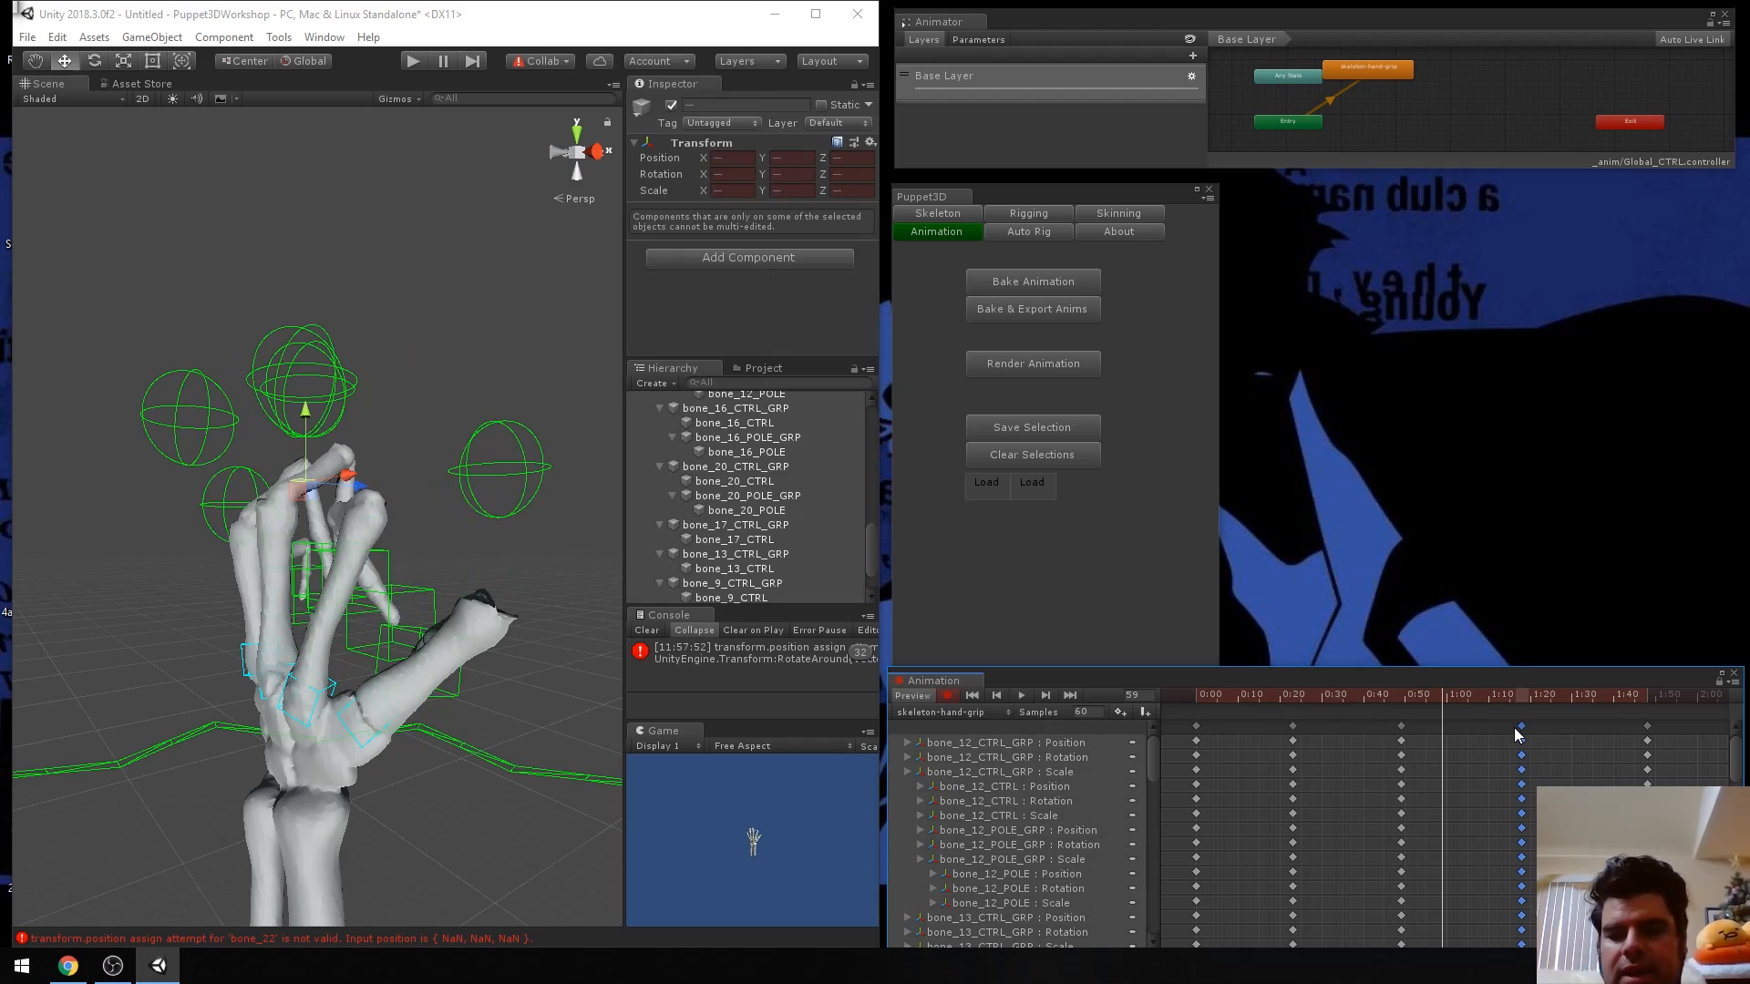
pyautogui.moveTo(1352, 698); pyautogui.dragTo(1240, 709)
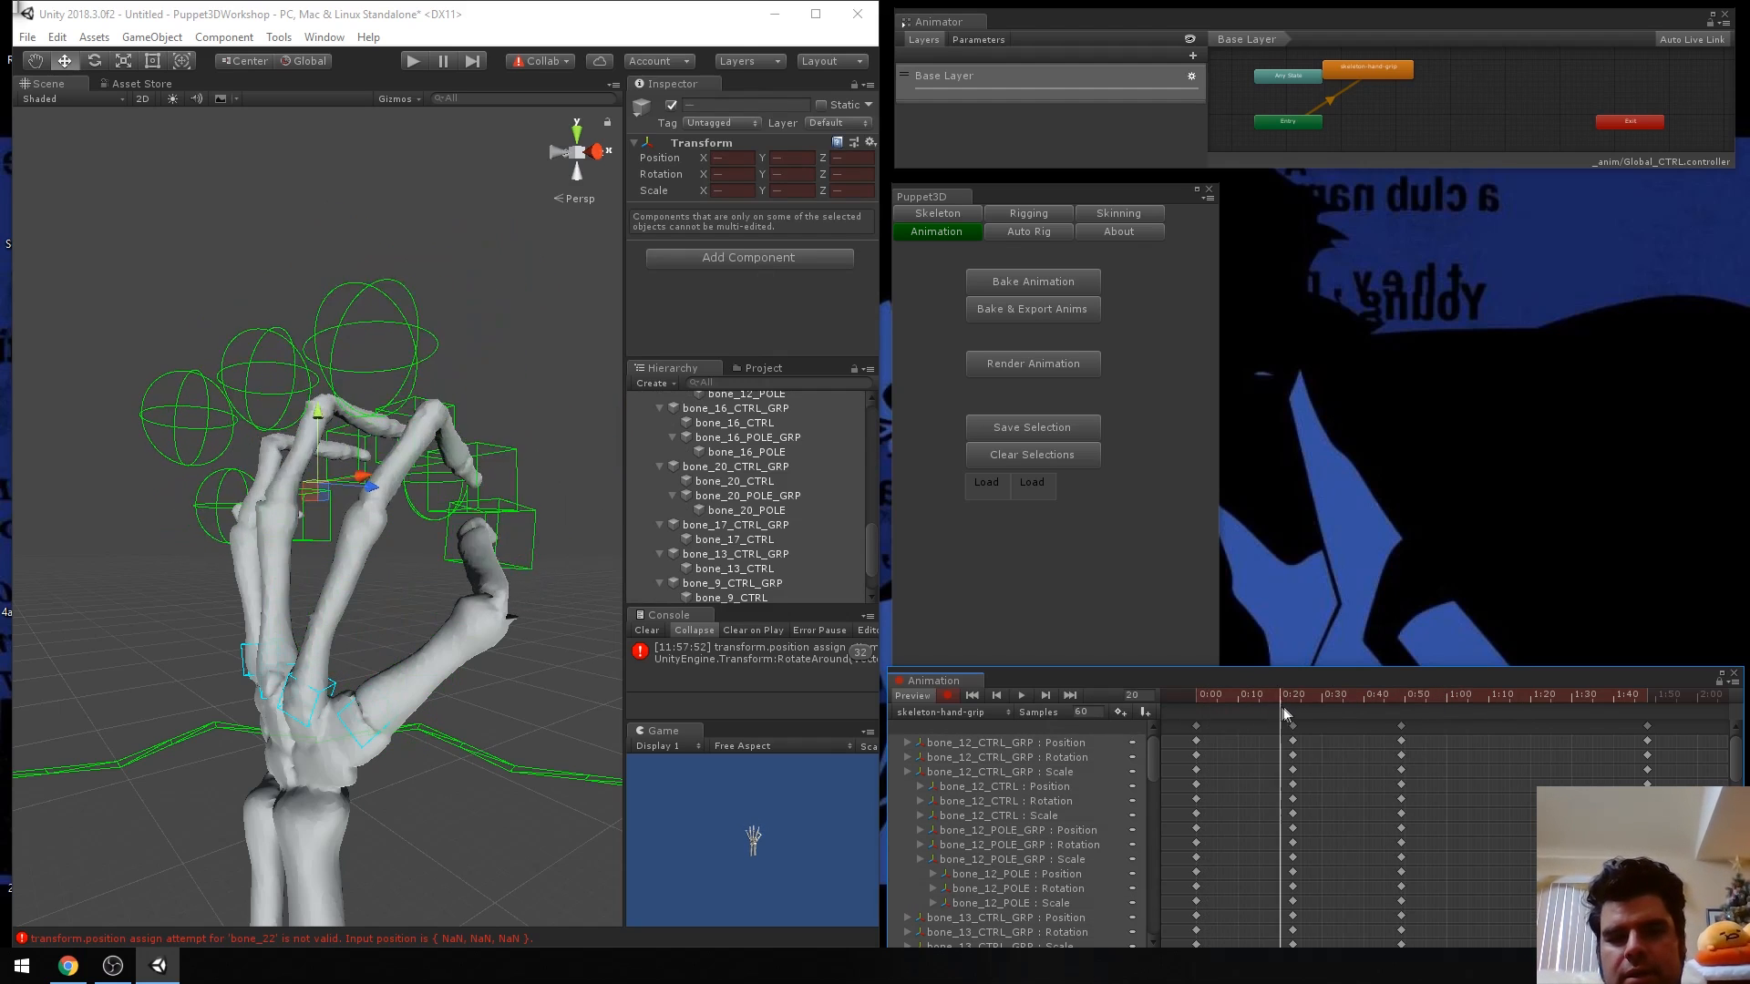
pyautogui.moveTo(1374, 716); pyautogui.dragTo(1402, 717)
pyautogui.keyDown('alt'); pyautogui.moveTo(383, 524); pyautogui.dragTo(615, 578); pyautogui.keyUp('alt')
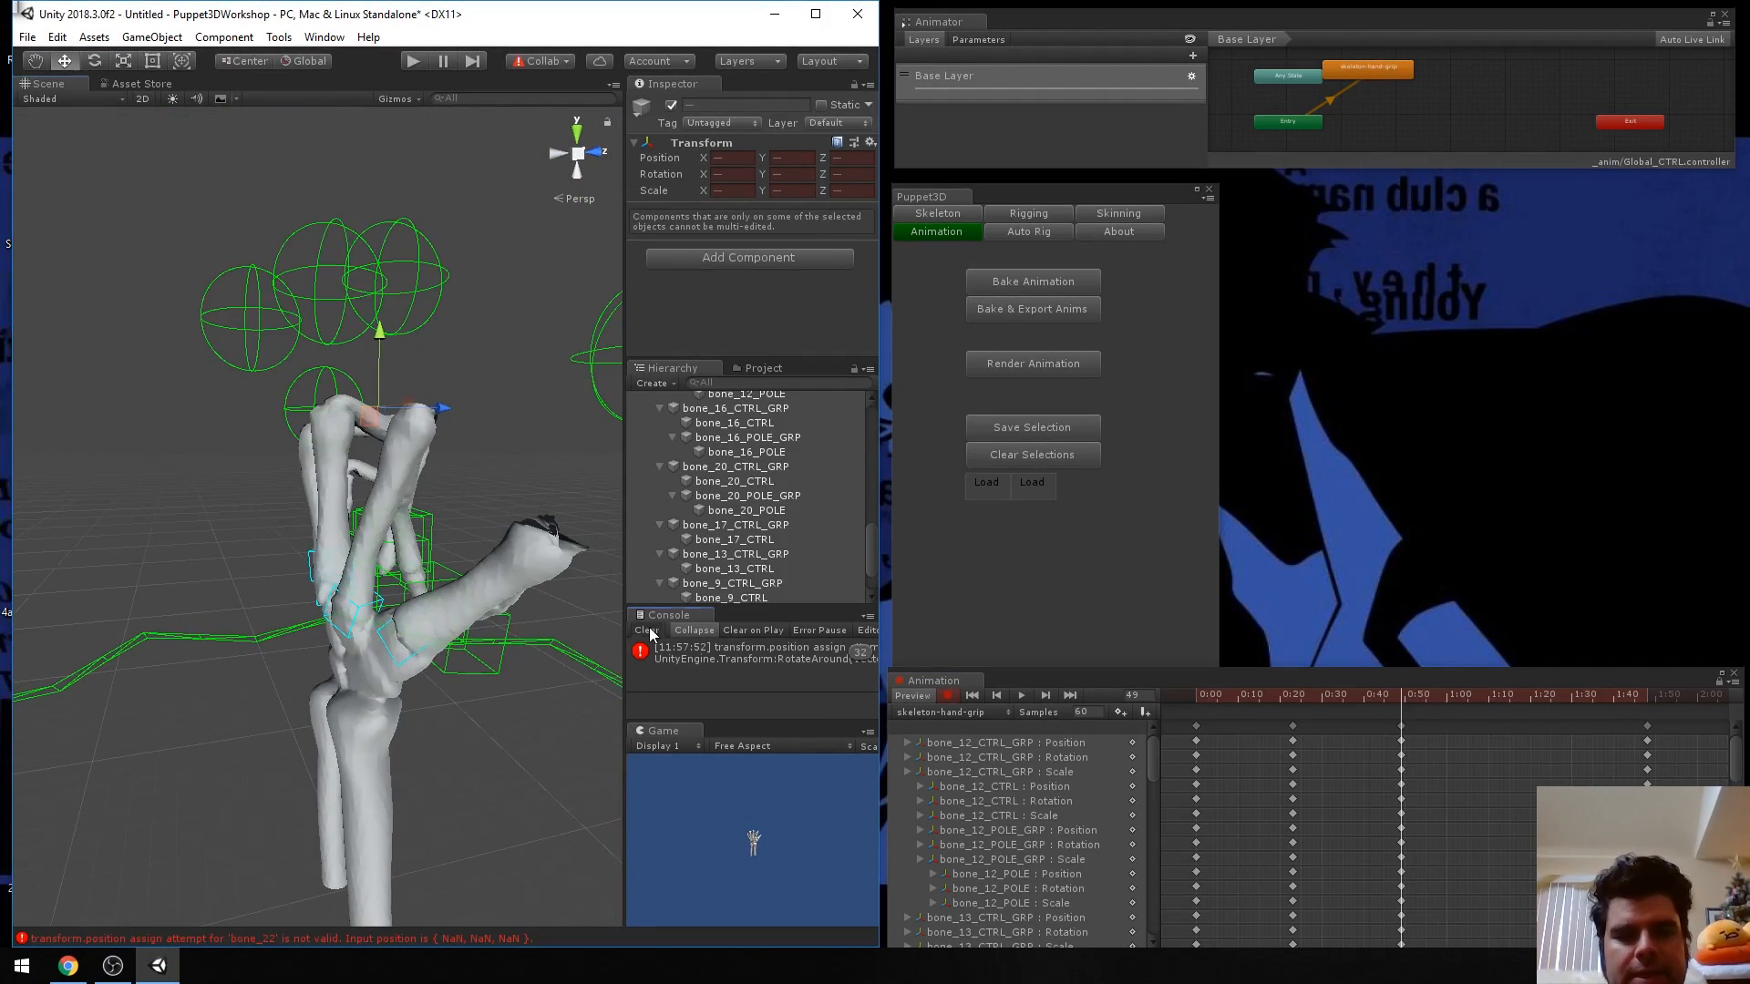
pyautogui.moveTo(1302, 706)
pyautogui.mouseDown()
pyautogui.moveTo(1338, 700)
pyautogui.moveTo(1212, 707)
pyautogui.moveTo(1442, 697)
pyautogui.moveTo(1267, 729)
pyautogui.moveTo(1306, 734)
pyautogui.mouseUp()
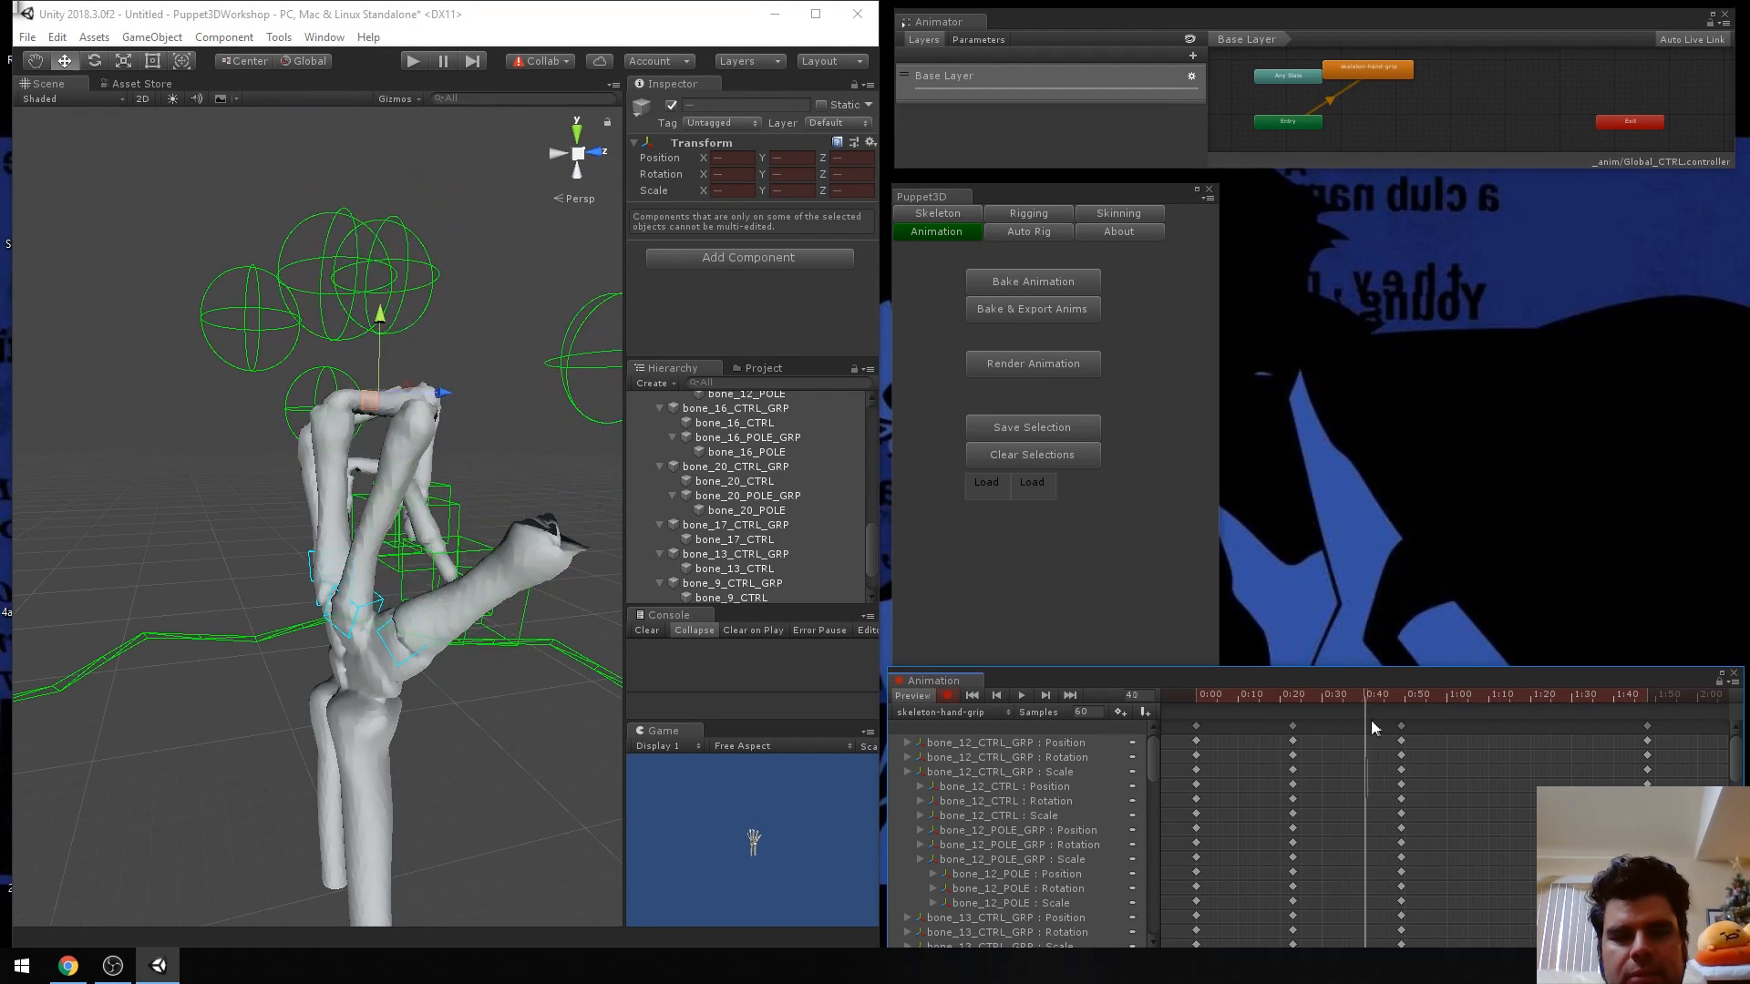
pyautogui.moveTo(1501, 729); pyautogui.dragTo(1527, 720)
# Try to shift all selected hand controls together at frame 79 and undo the change.
pyautogui.keyDown('alt'); pyautogui.moveTo(341, 458); pyautogui.dragTo(378, 451); pyautogui.keyUp('alt')
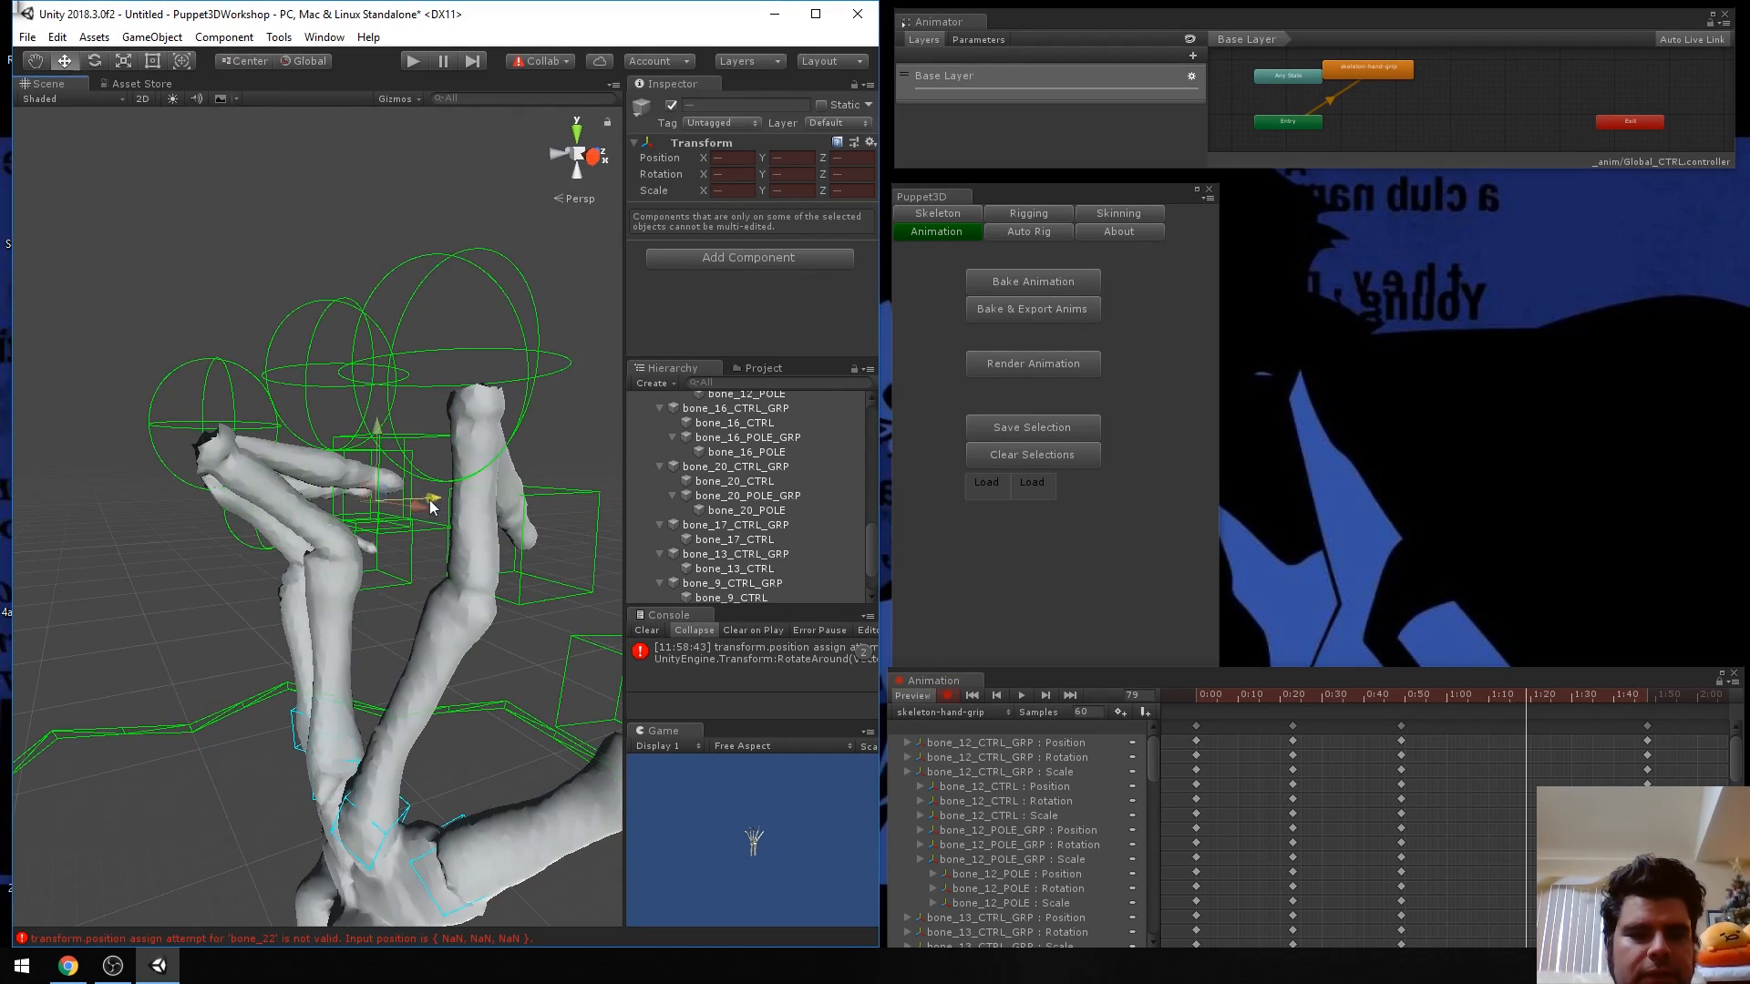
pyautogui.moveTo(432, 507); pyautogui.dragTo(553, 479)
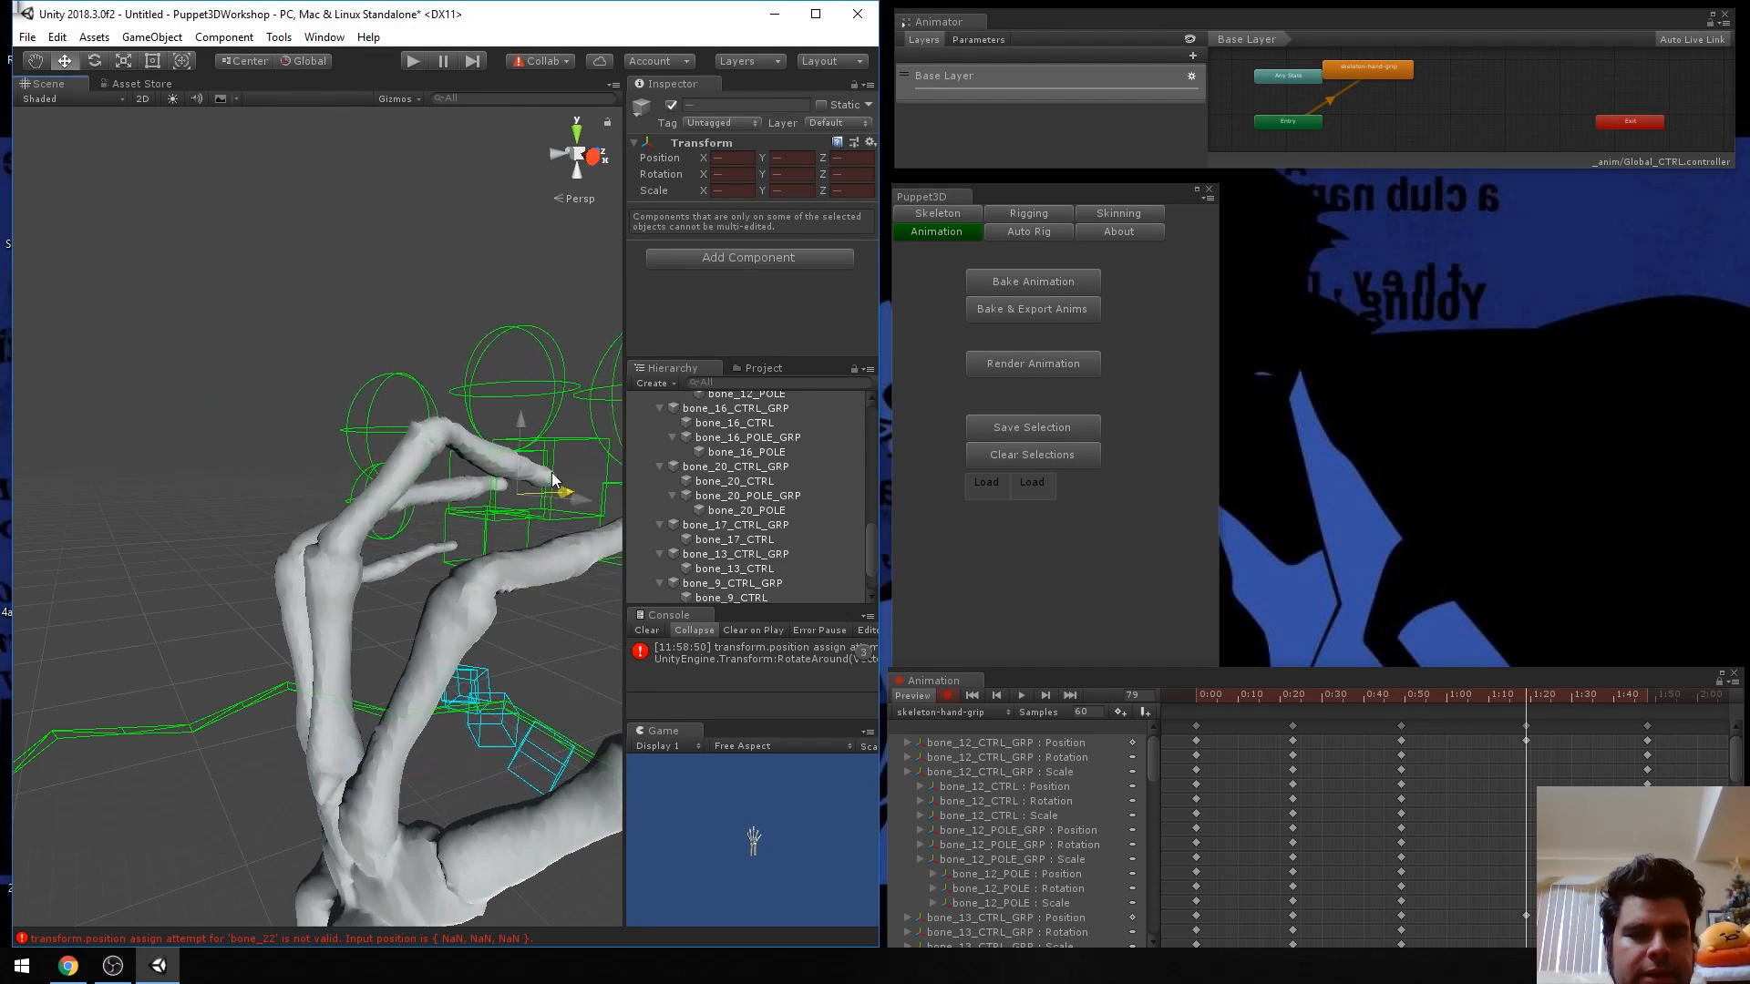
pyautogui.keyDown('alt'); pyautogui.moveTo(318, 537); pyautogui.dragTo(612, 515); pyautogui.keyUp('alt')
# Move bone_12_CTRL to about X -0.083, Y -0.61, Z 0.533 to extend its finger at frame 79.
pyautogui.click(349, 546)
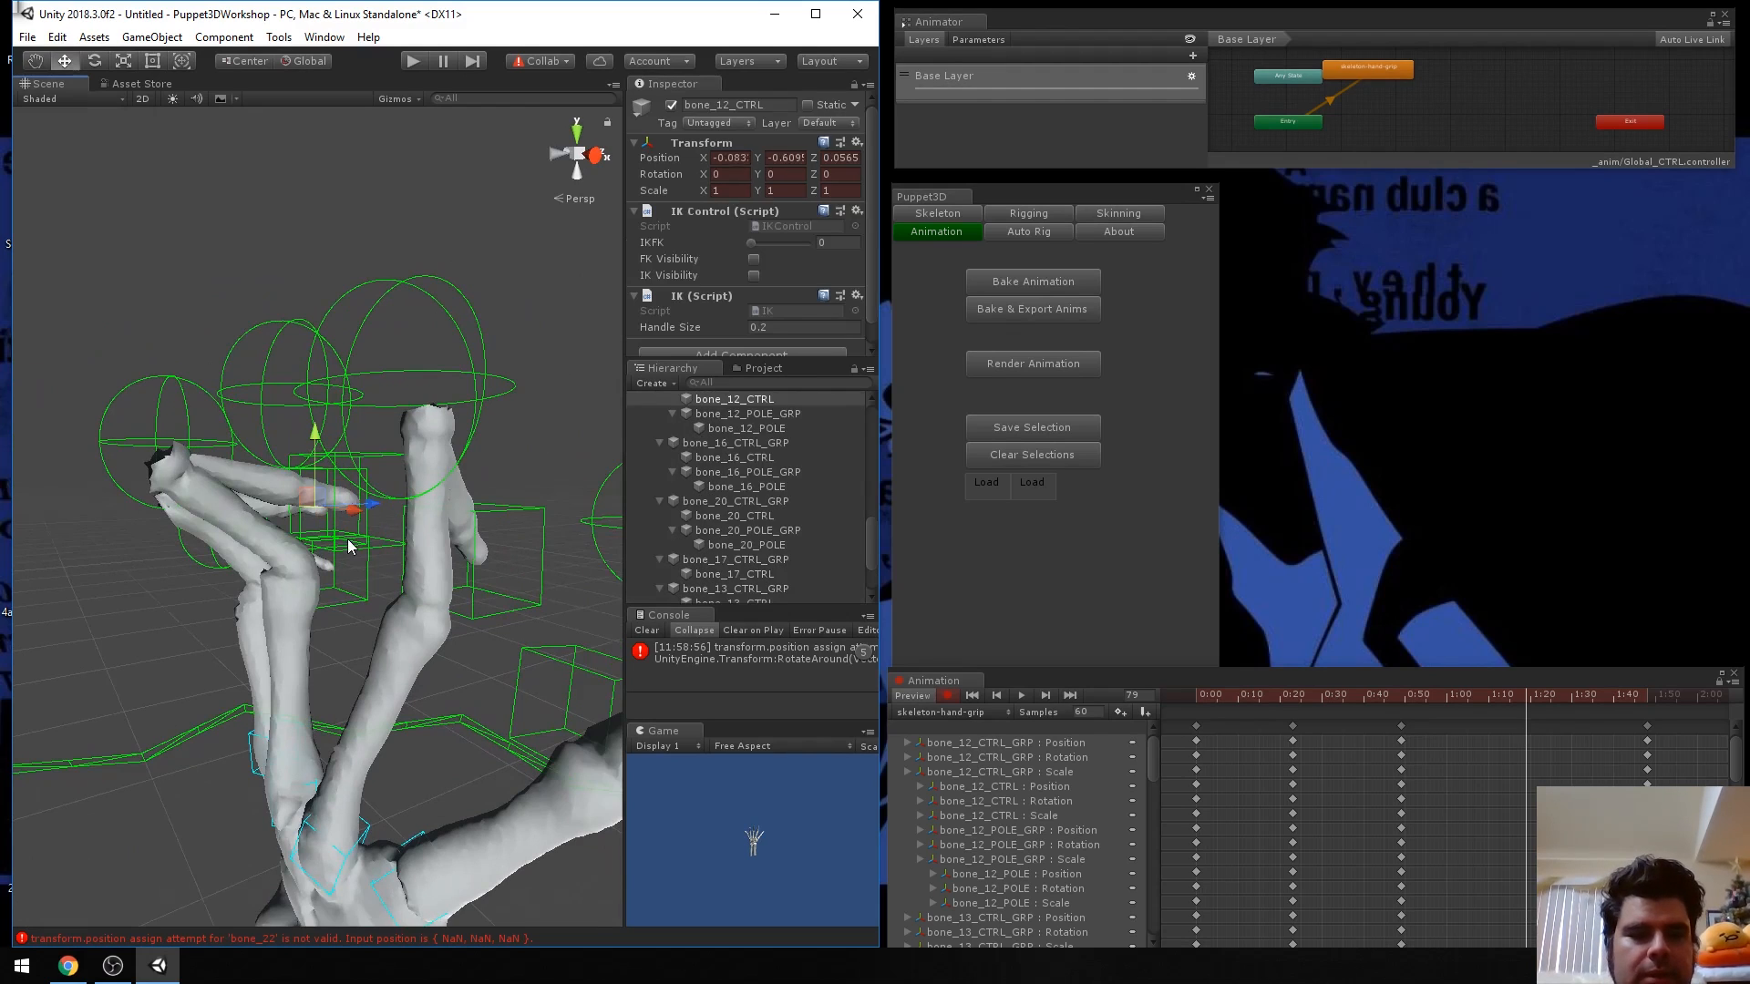
pyautogui.click(345, 552)
pyautogui.click(352, 552)
pyautogui.click(364, 547)
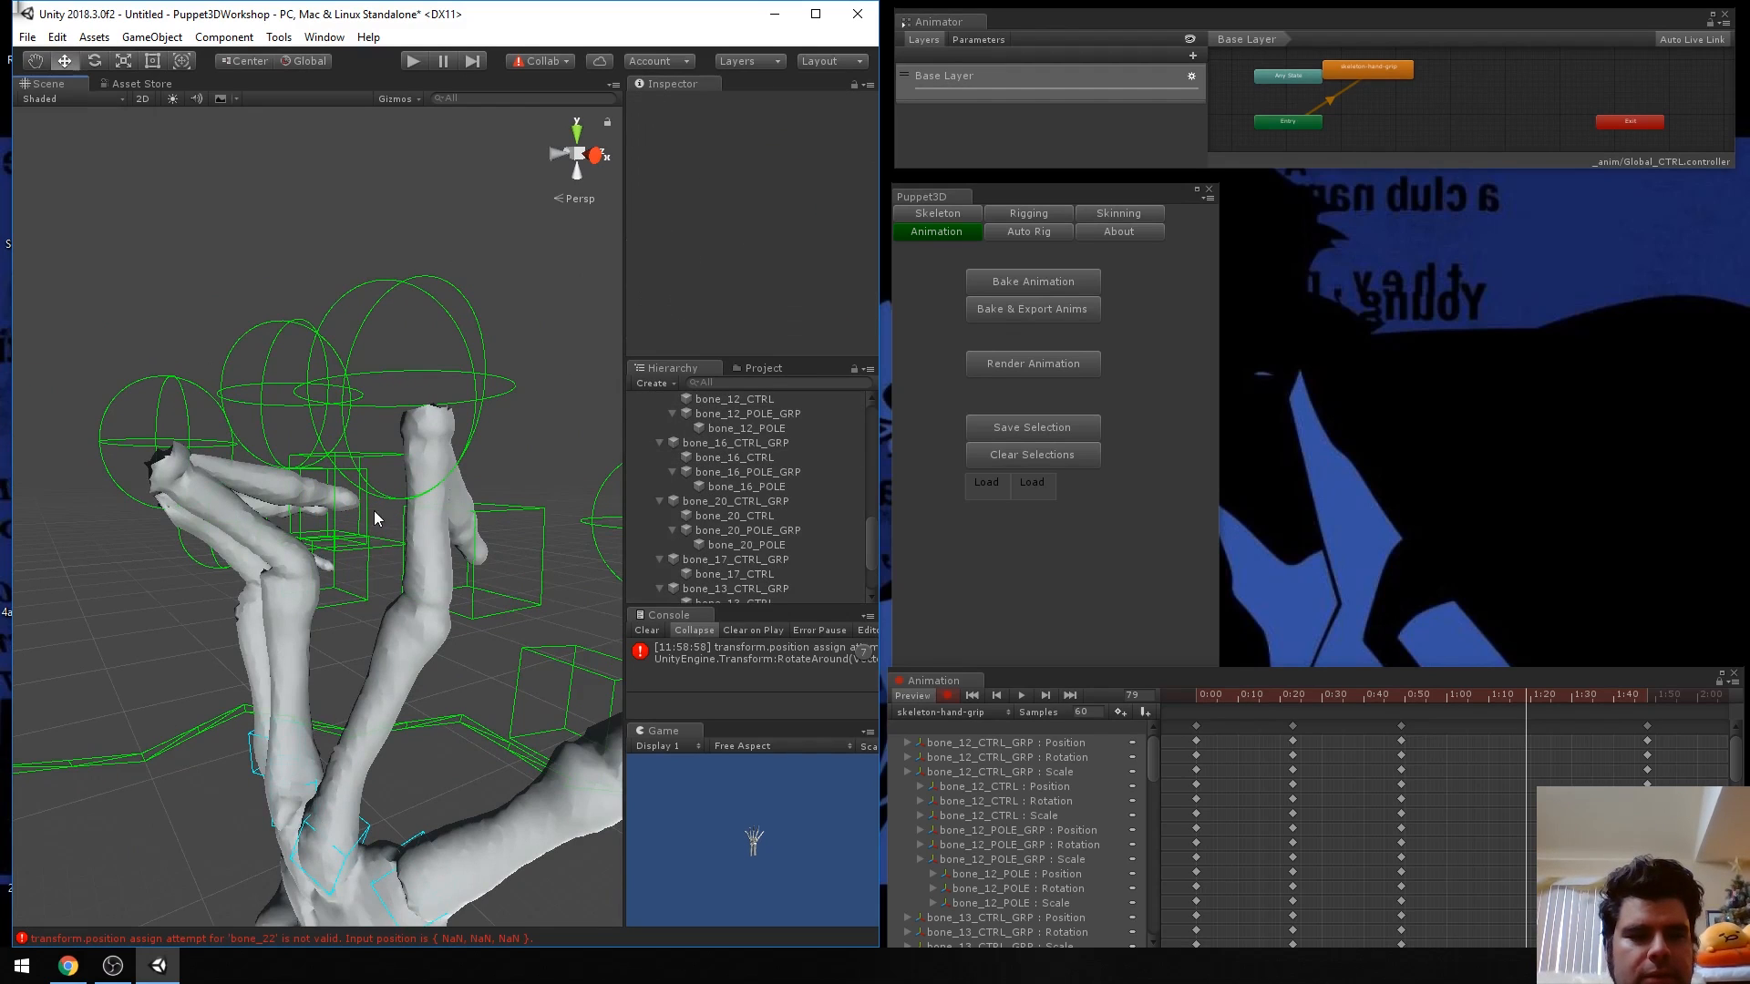
pyautogui.click(397, 550)
pyautogui.moveTo(406, 504); pyautogui.dragTo(437, 490)
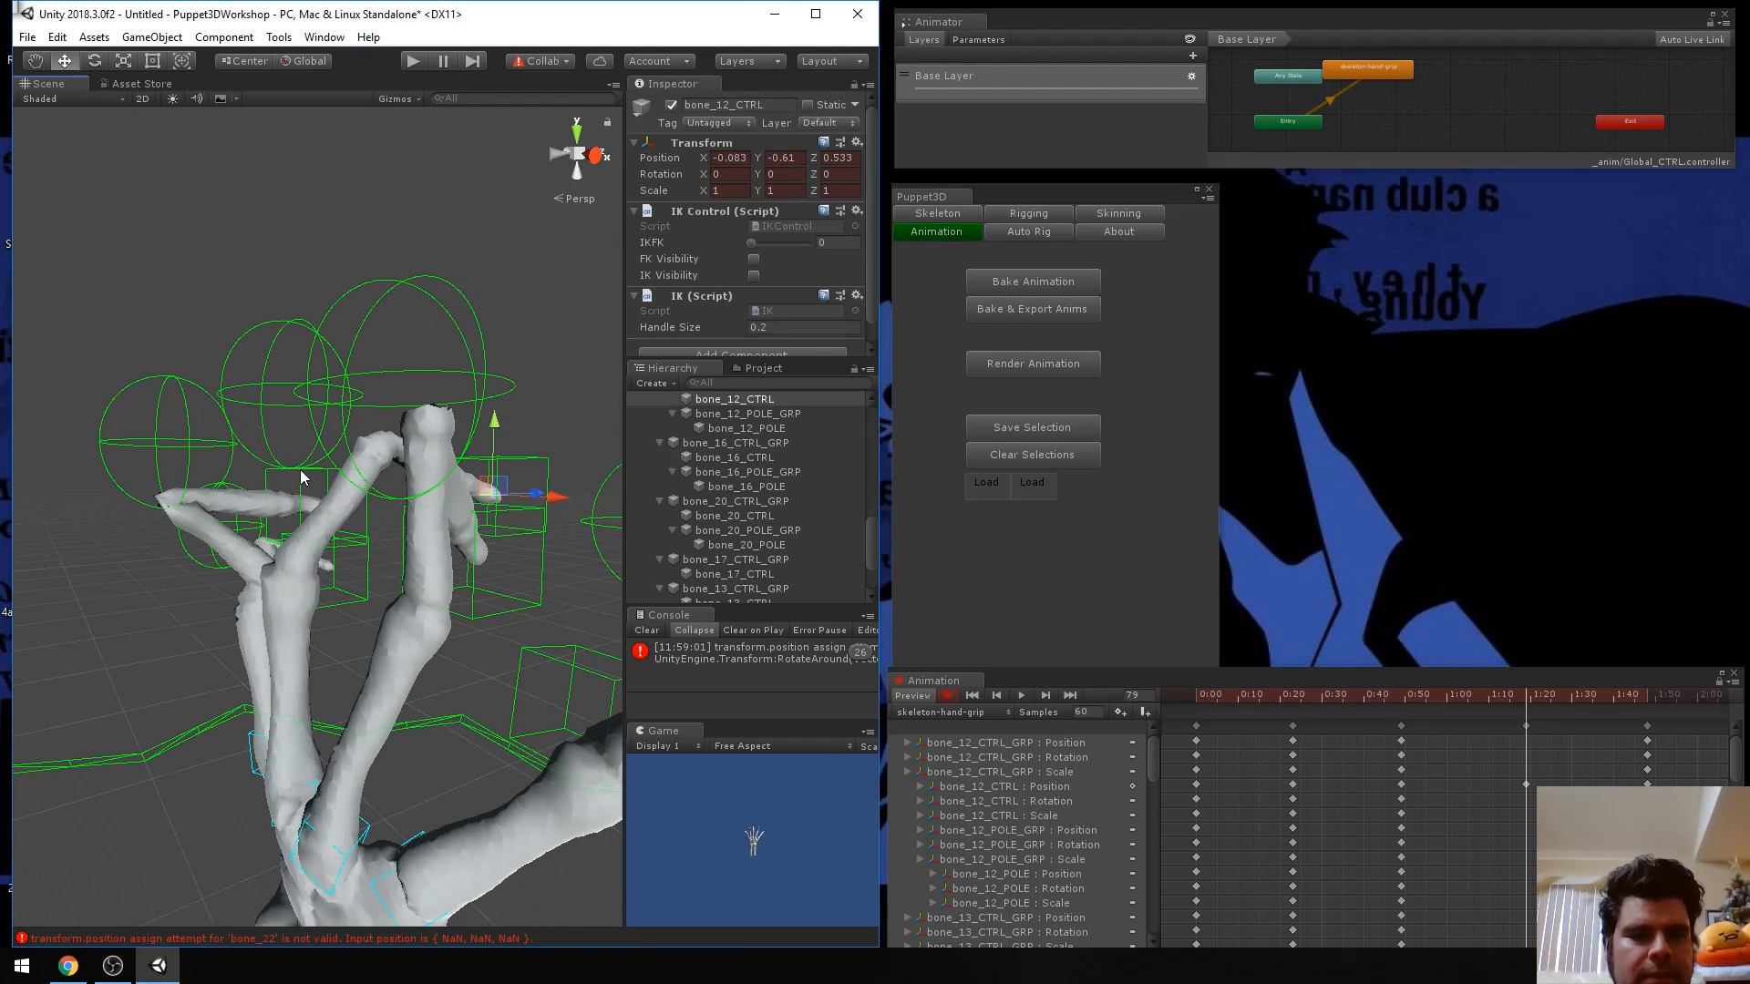
# Move bone_16_CTRL to about Y -0.527, Z 0.472 and adjust the neighbouring fingertip controls to open the fingers at frame 79.
pyautogui.moveTo(384, 507); pyautogui.dragTo(355, 533)
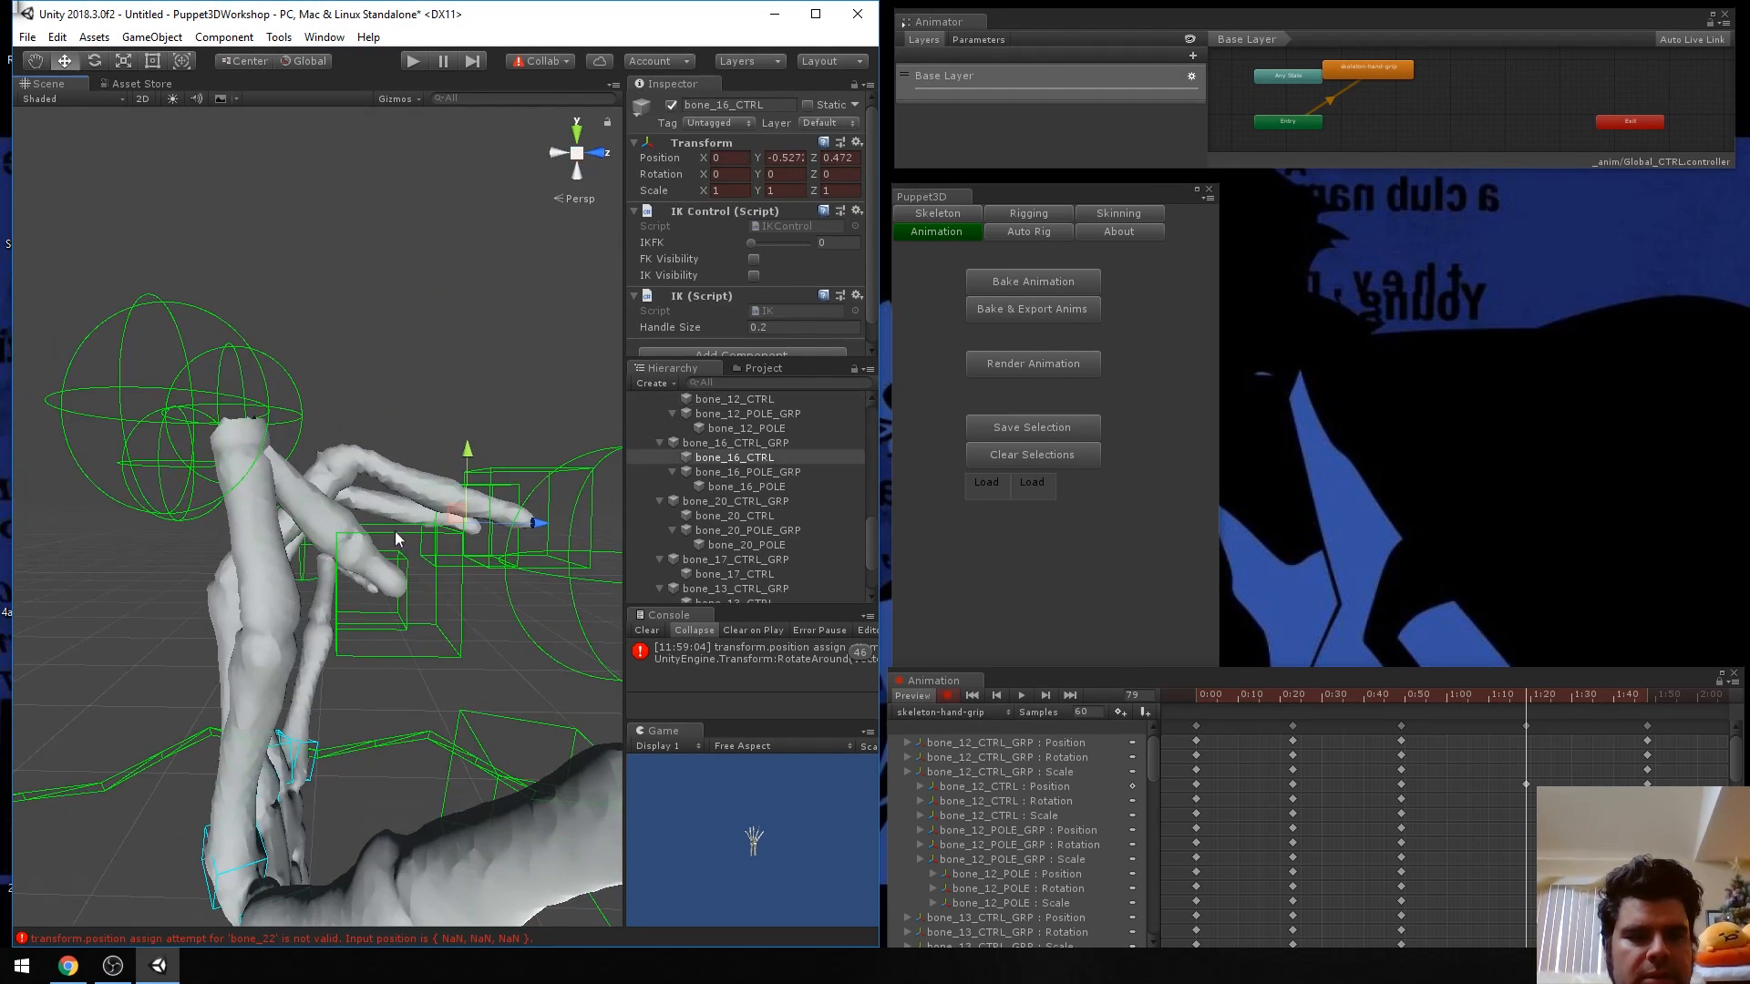
pyautogui.moveTo(463, 584); pyautogui.dragTo(547, 526)
pyautogui.click(604, 604)
pyautogui.click(473, 565)
pyautogui.click(380, 545)
pyautogui.keyDown('alt'); pyautogui.moveTo(546, 526); pyautogui.dragTo(449, 604); pyautogui.keyUp('alt')
pyautogui.scroll(-6, 454, 515)
pyautogui.keyDown('alt'); pyautogui.moveTo(454, 515); pyautogui.dragTo(626, 485); pyautogui.keyUp('alt')
# Select the saved set of hand controls and key all of them at frame 79.
pyautogui.click(1025, 481)
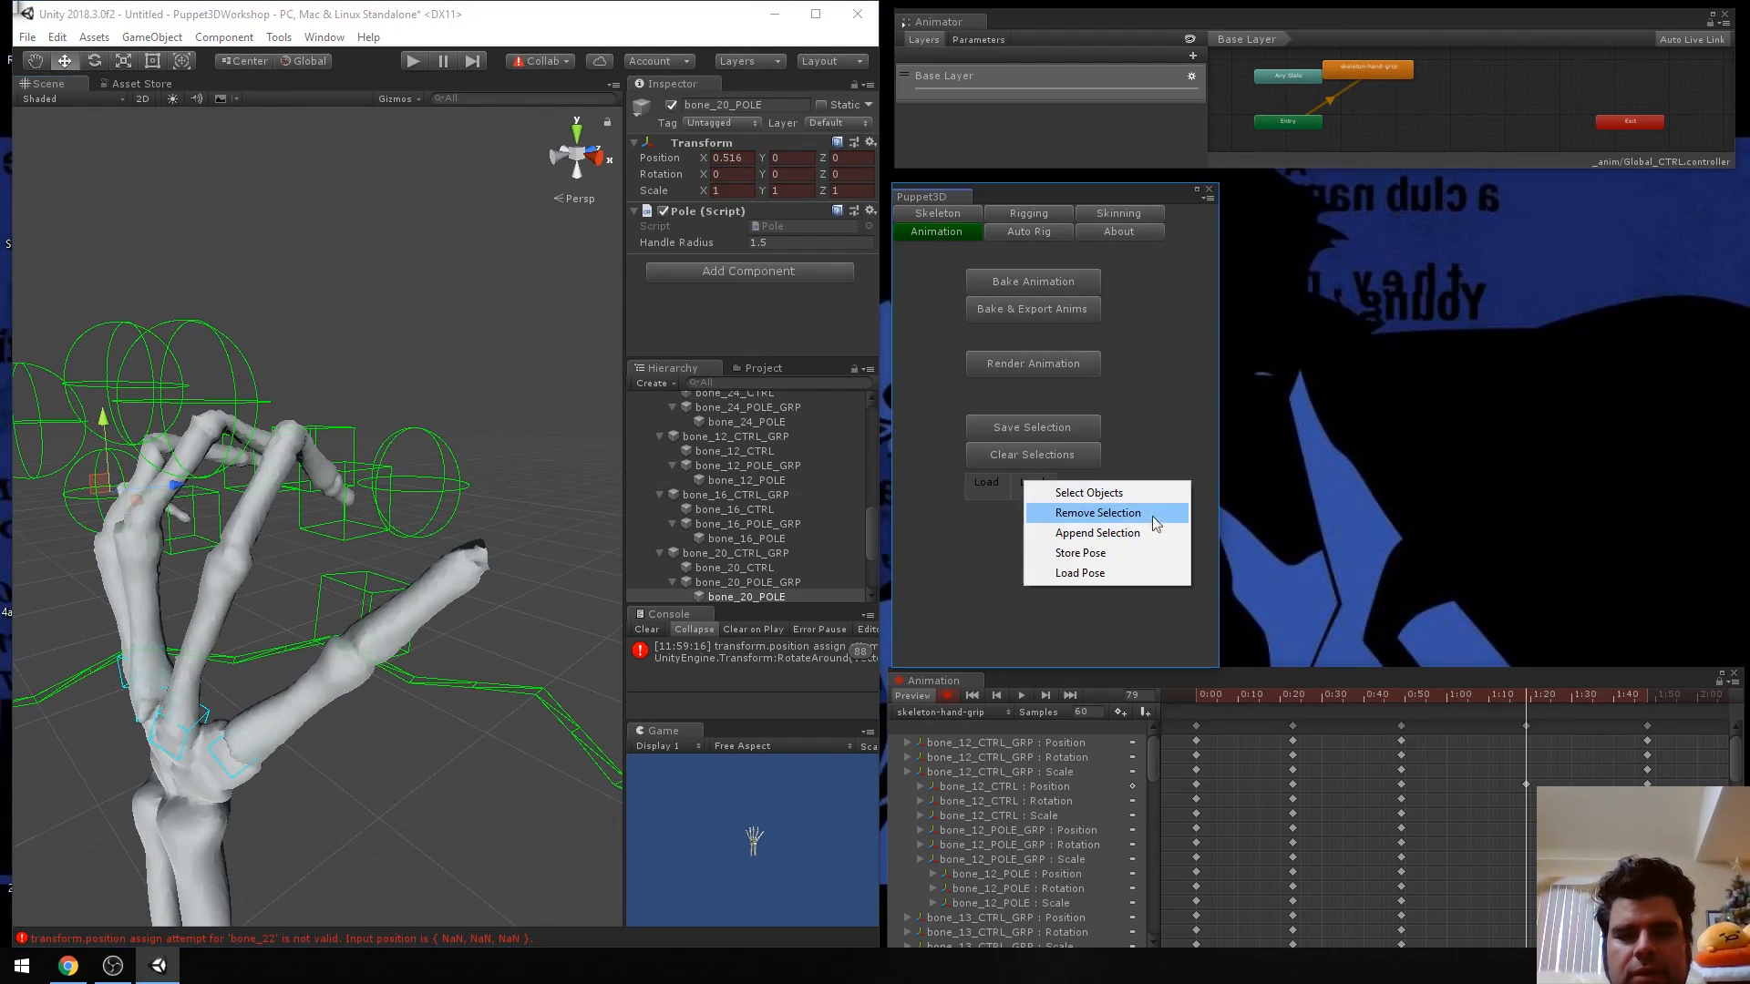
pyautogui.click(1088, 493)
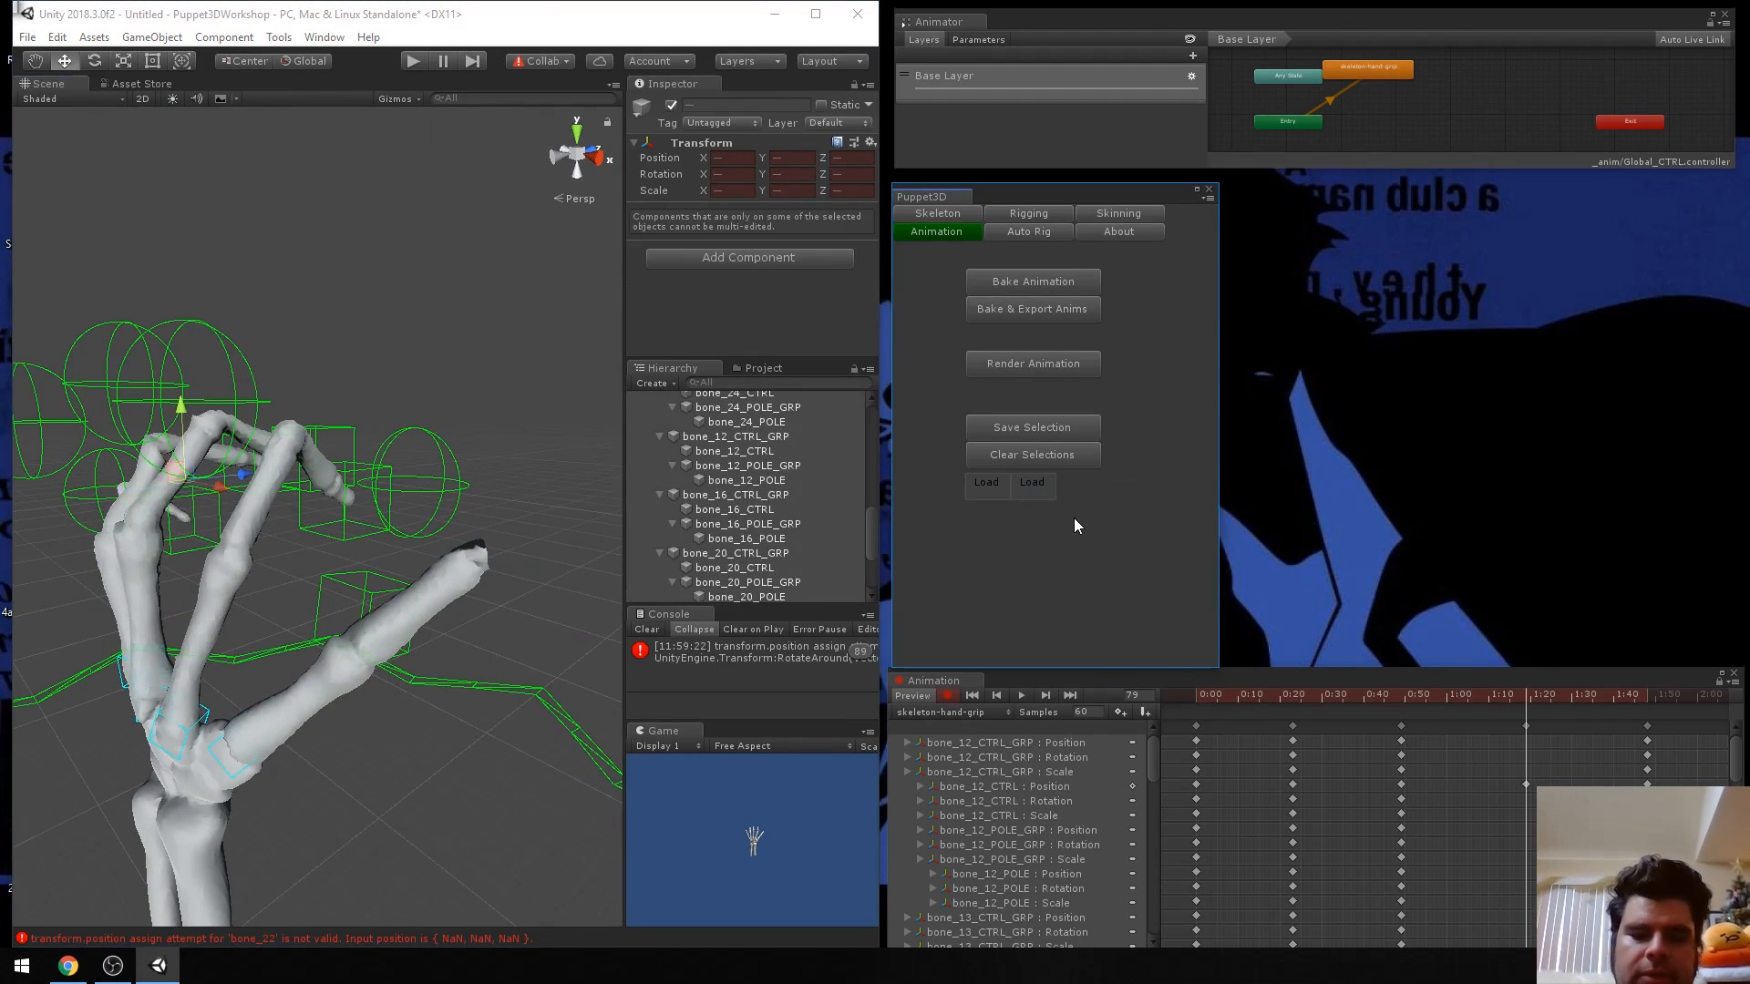
# Scrub and play the clip, checking the finger motion from the side and the front.
pyautogui.moveTo(1528, 698); pyautogui.dragTo(1276, 703)
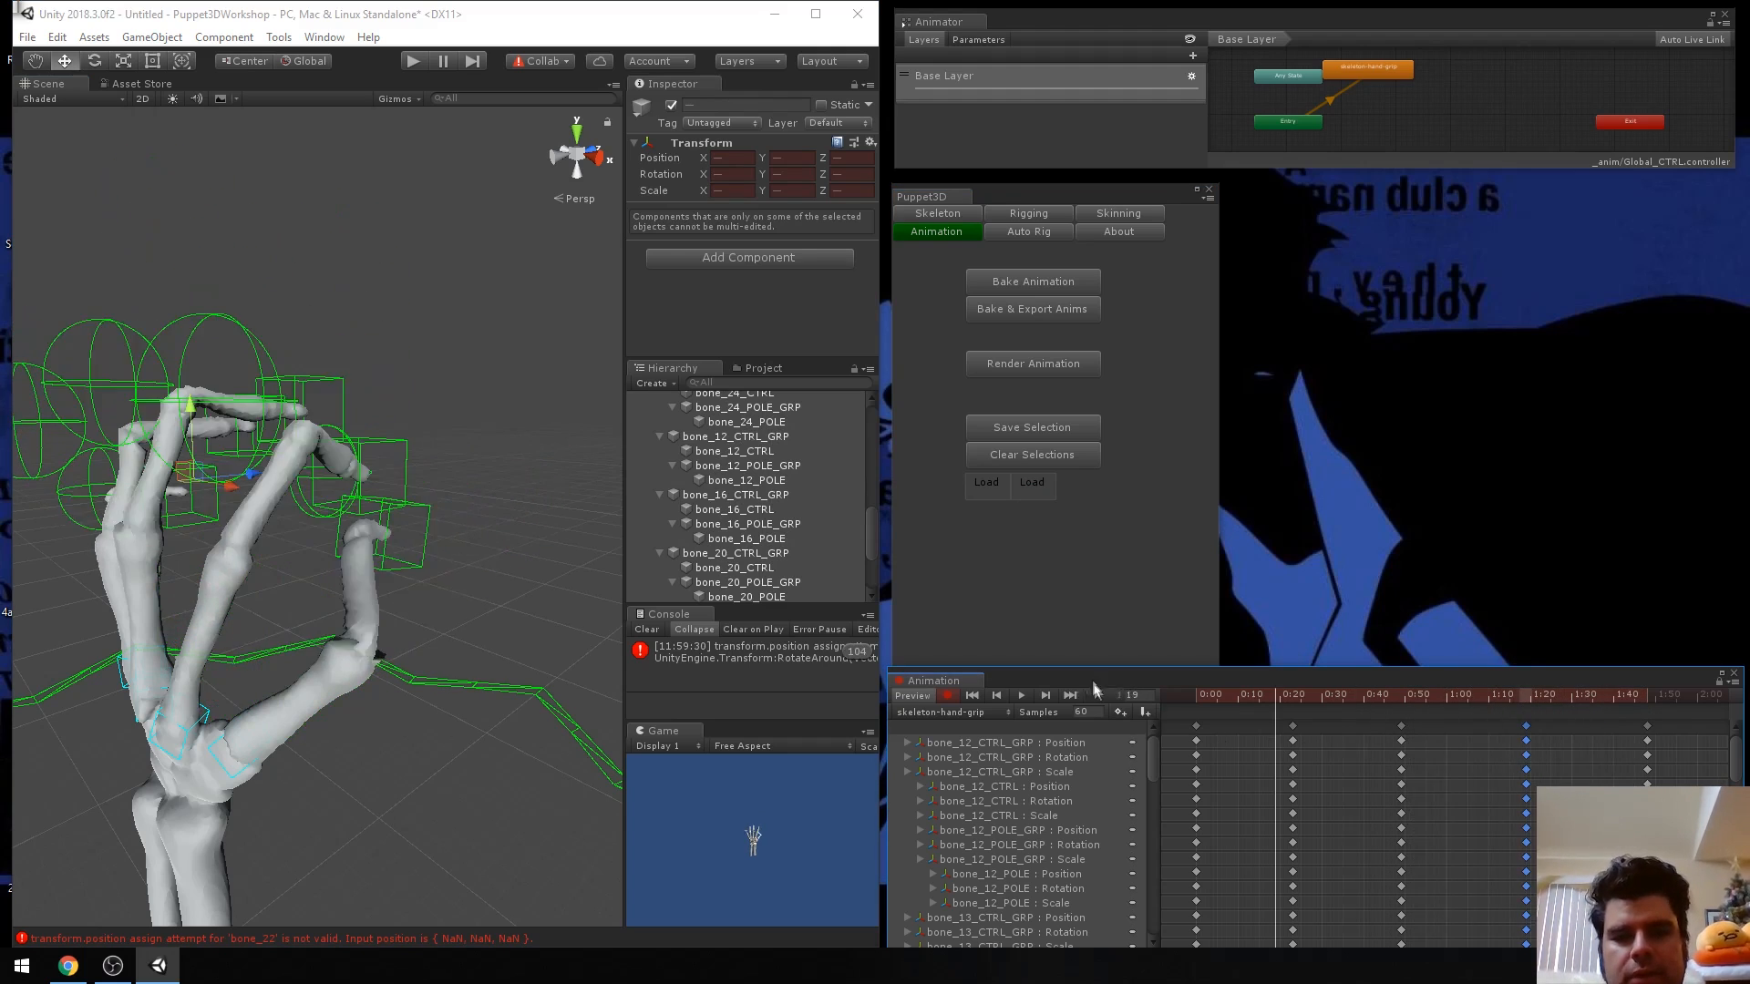
pyautogui.click(1021, 696)
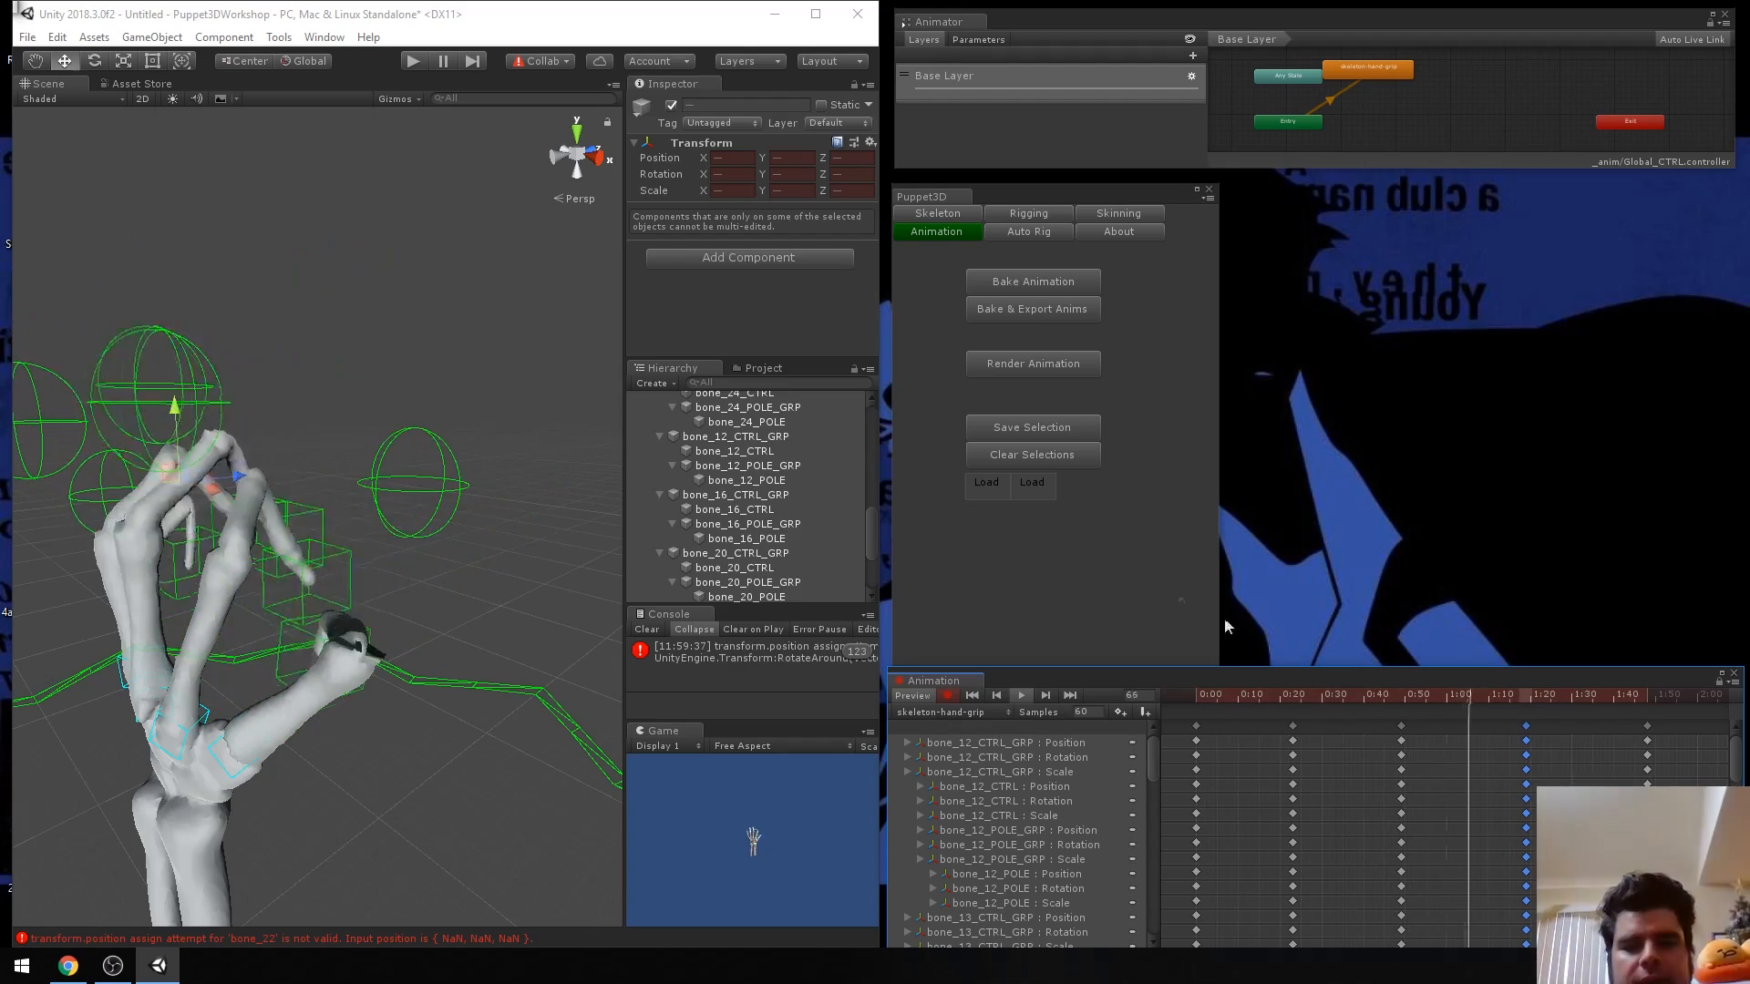
pyautogui.keyDown('alt'); pyautogui.moveTo(370, 624); pyautogui.dragTo(414, 578); pyautogui.keyUp('alt')
pyautogui.keyDown('alt'); pyautogui.scroll(5, 413, 578); pyautogui.keyUp('alt')
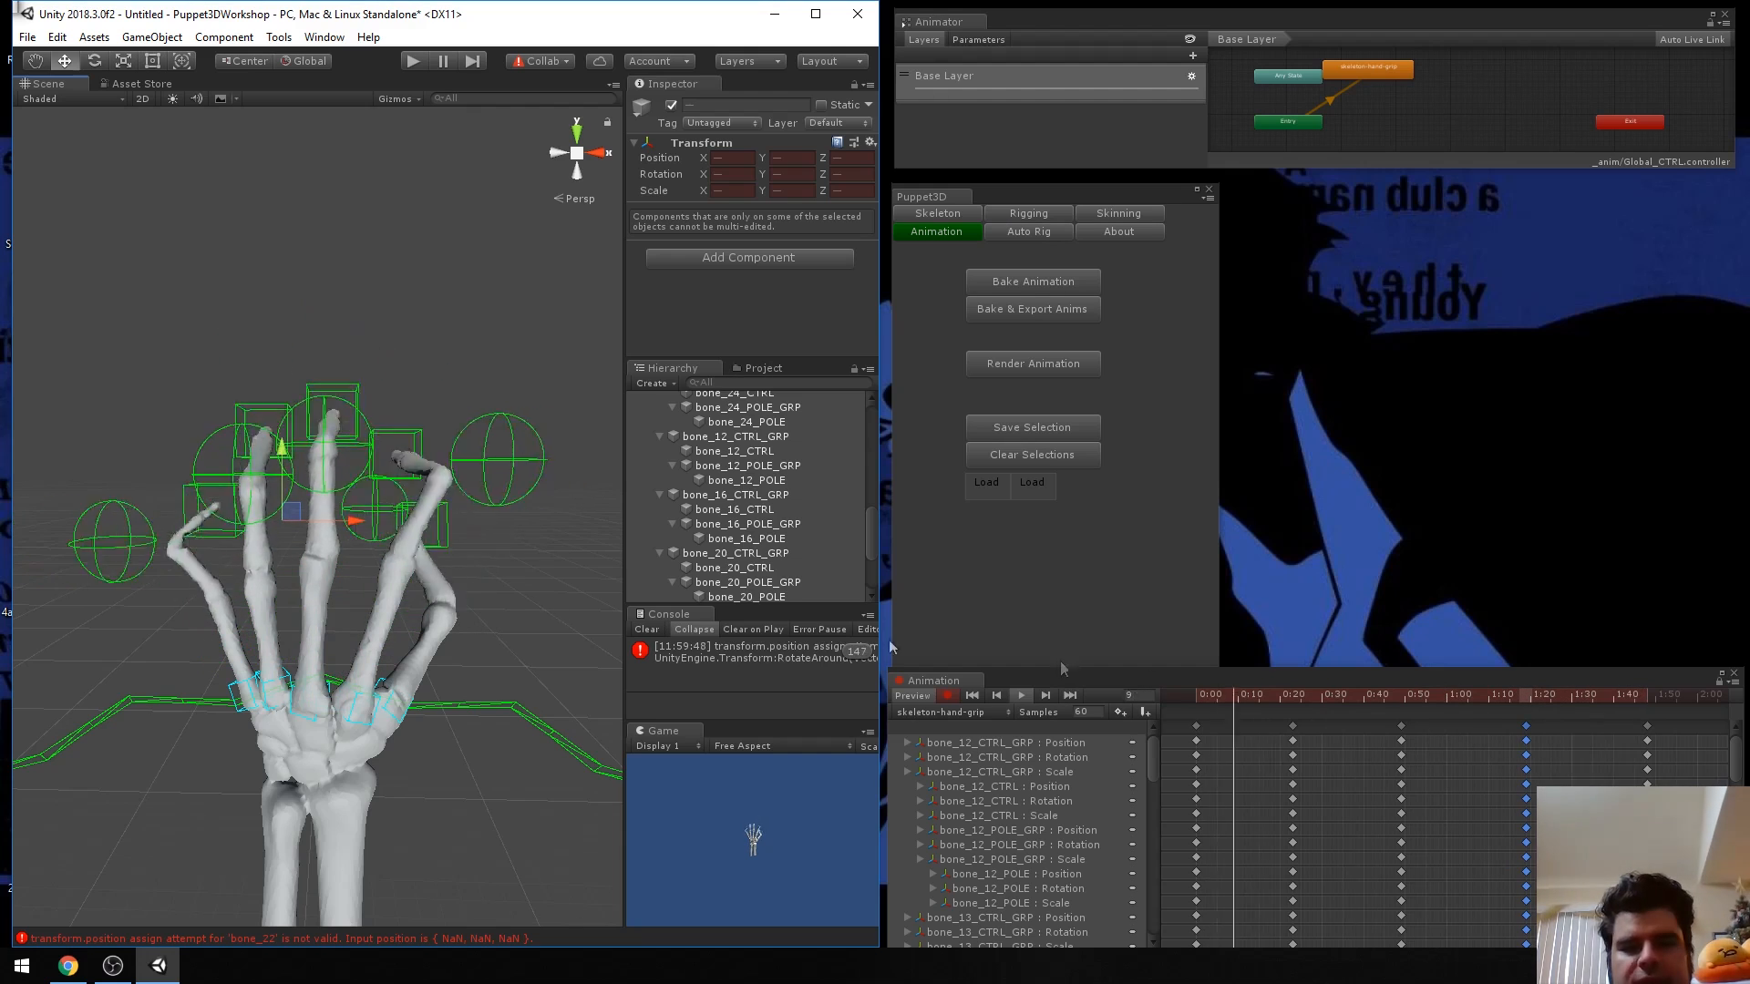
pyautogui.click(1022, 695)
# Move the thumb control bone_24_CTRL to about X -0.384, Y -0.206, Z 0.495 at frame 79.
pyautogui.moveTo(1464, 703); pyautogui.dragTo(1507, 714)
pyautogui.press('w')
pyautogui.press('d')
pyautogui.moveTo(558, 684); pyautogui.dragTo(363, 664, button='right')
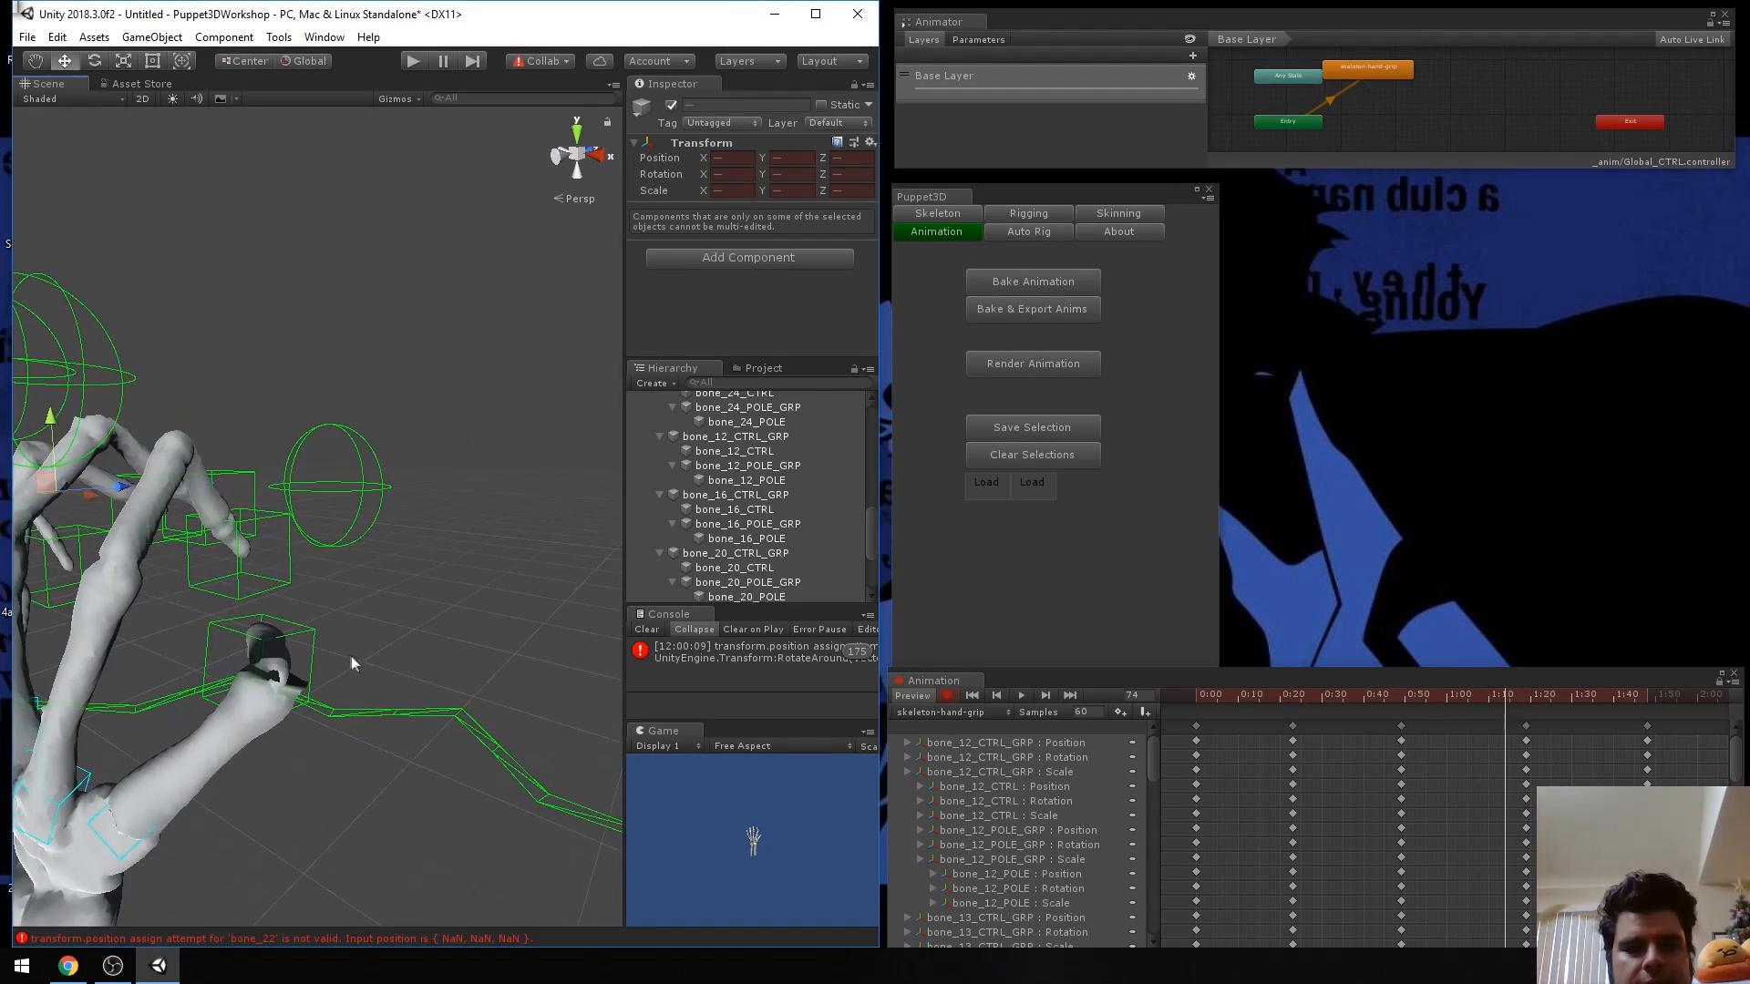
pyautogui.click(315, 639)
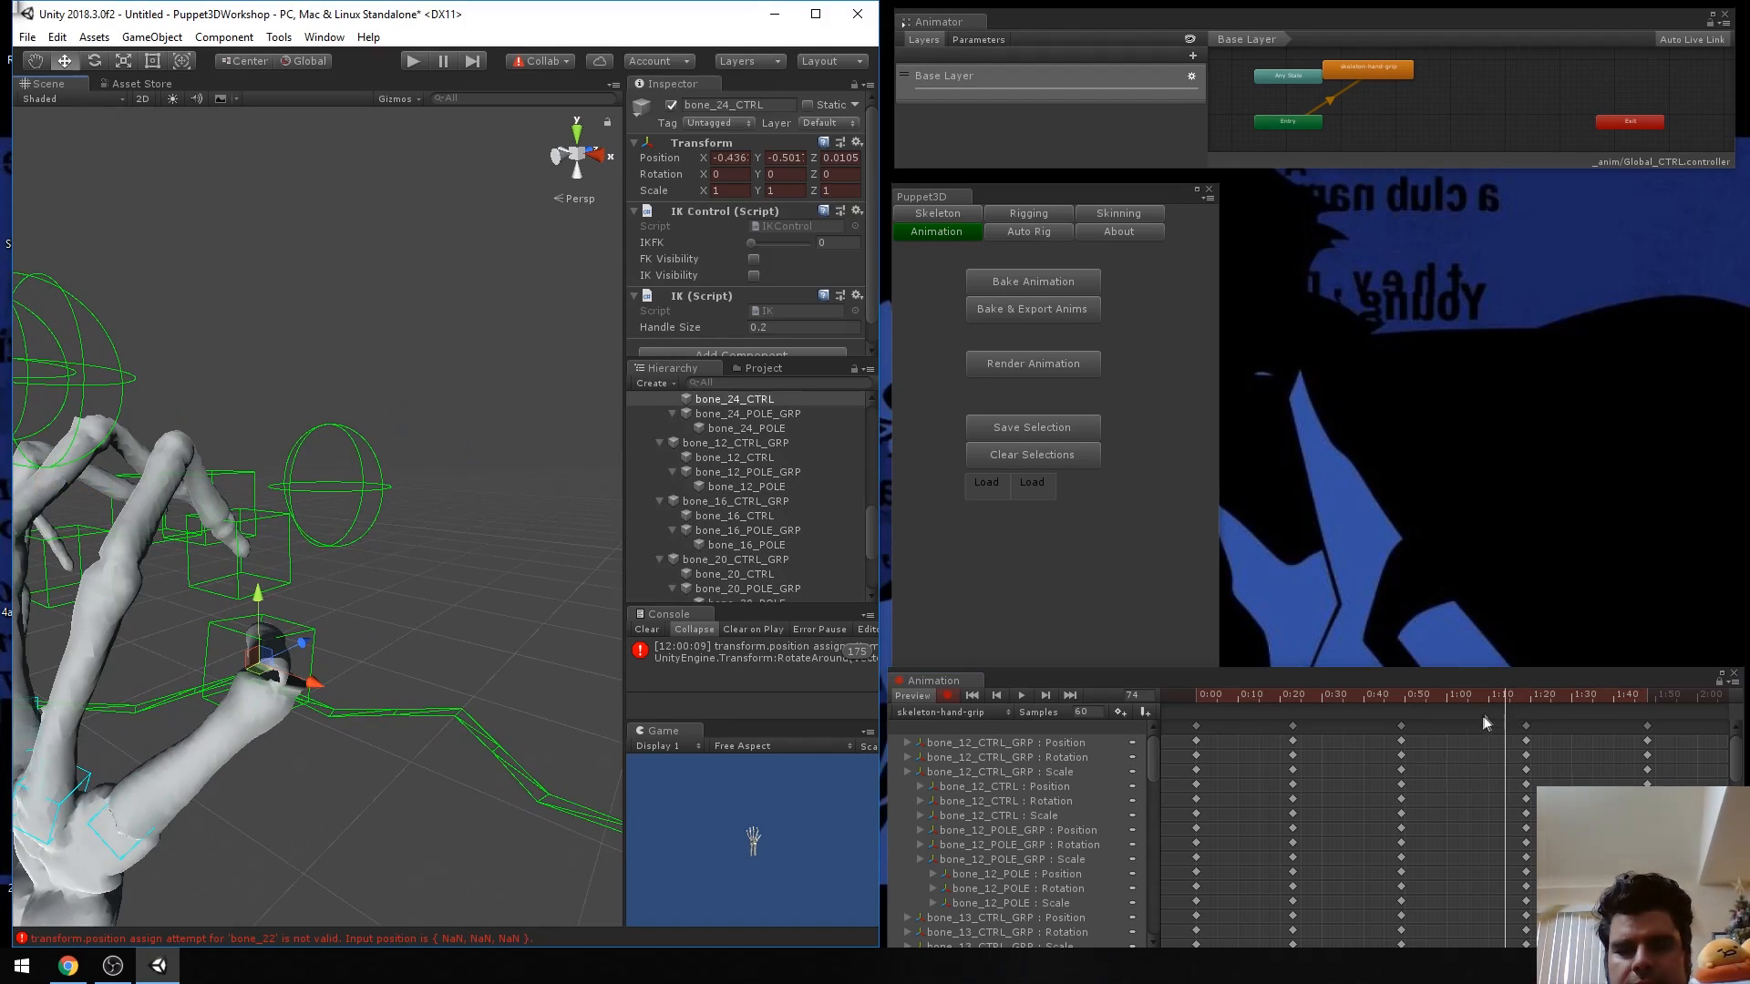
pyautogui.moveTo(1505, 700); pyautogui.dragTo(1526, 703)
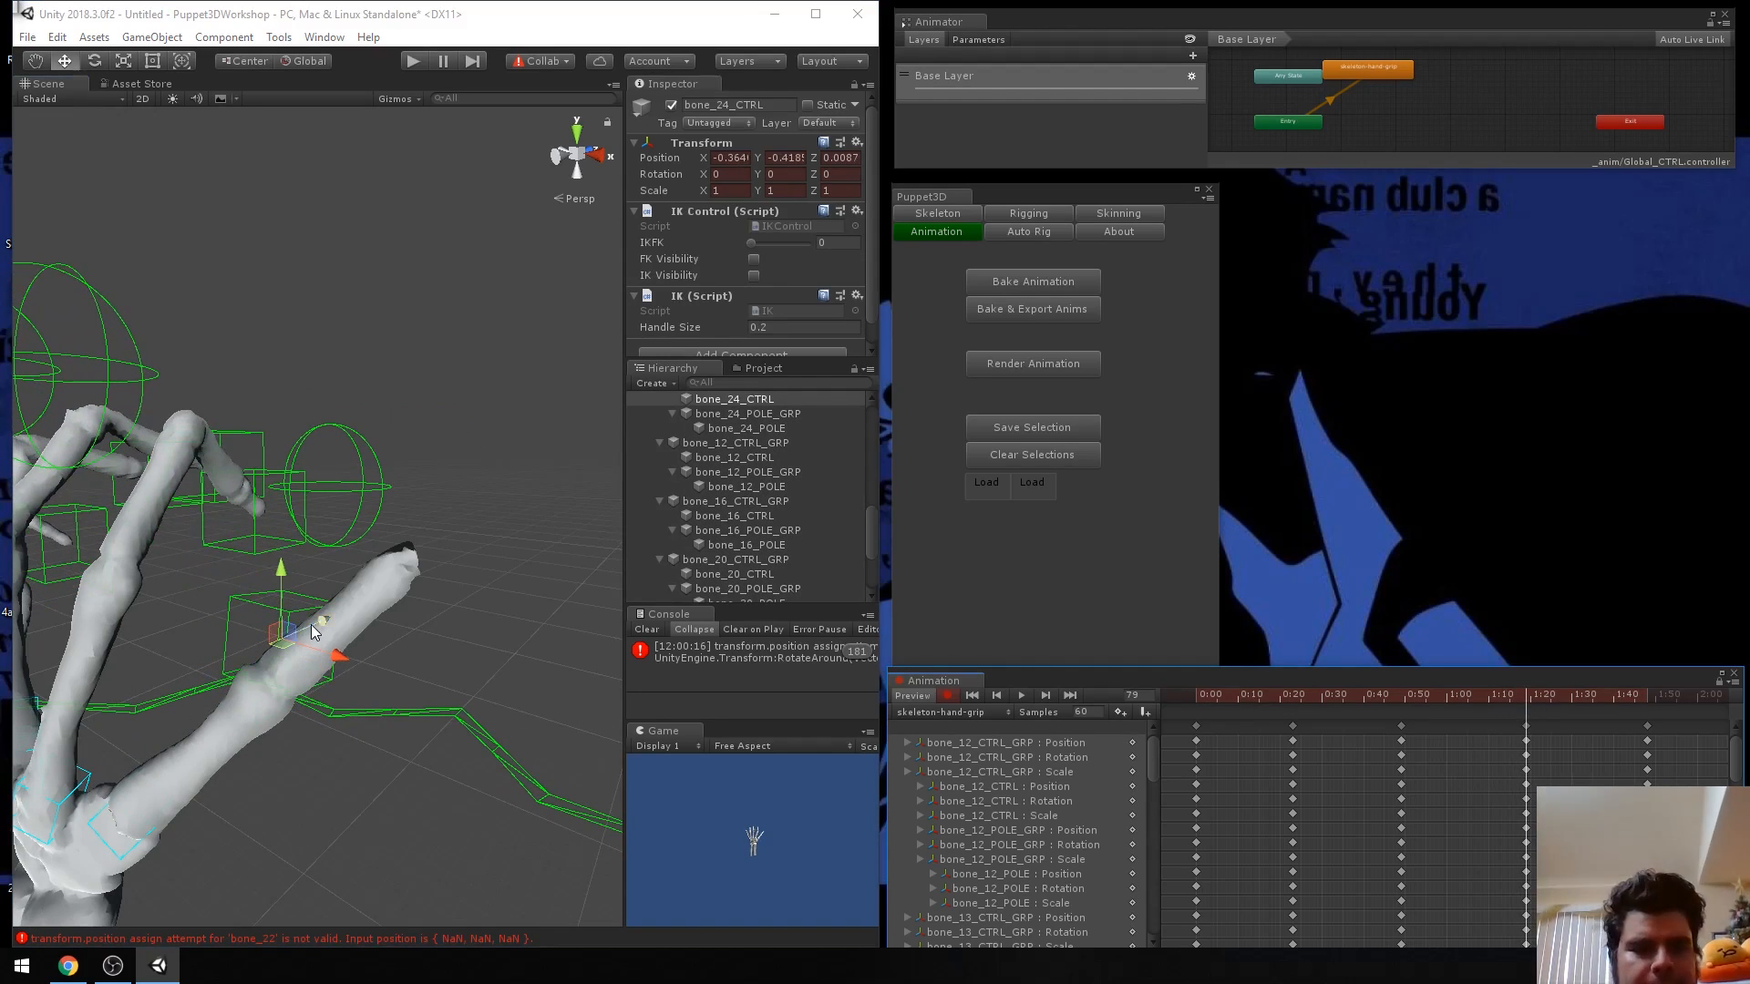
pyautogui.moveTo(312, 632); pyautogui.dragTo(345, 613)
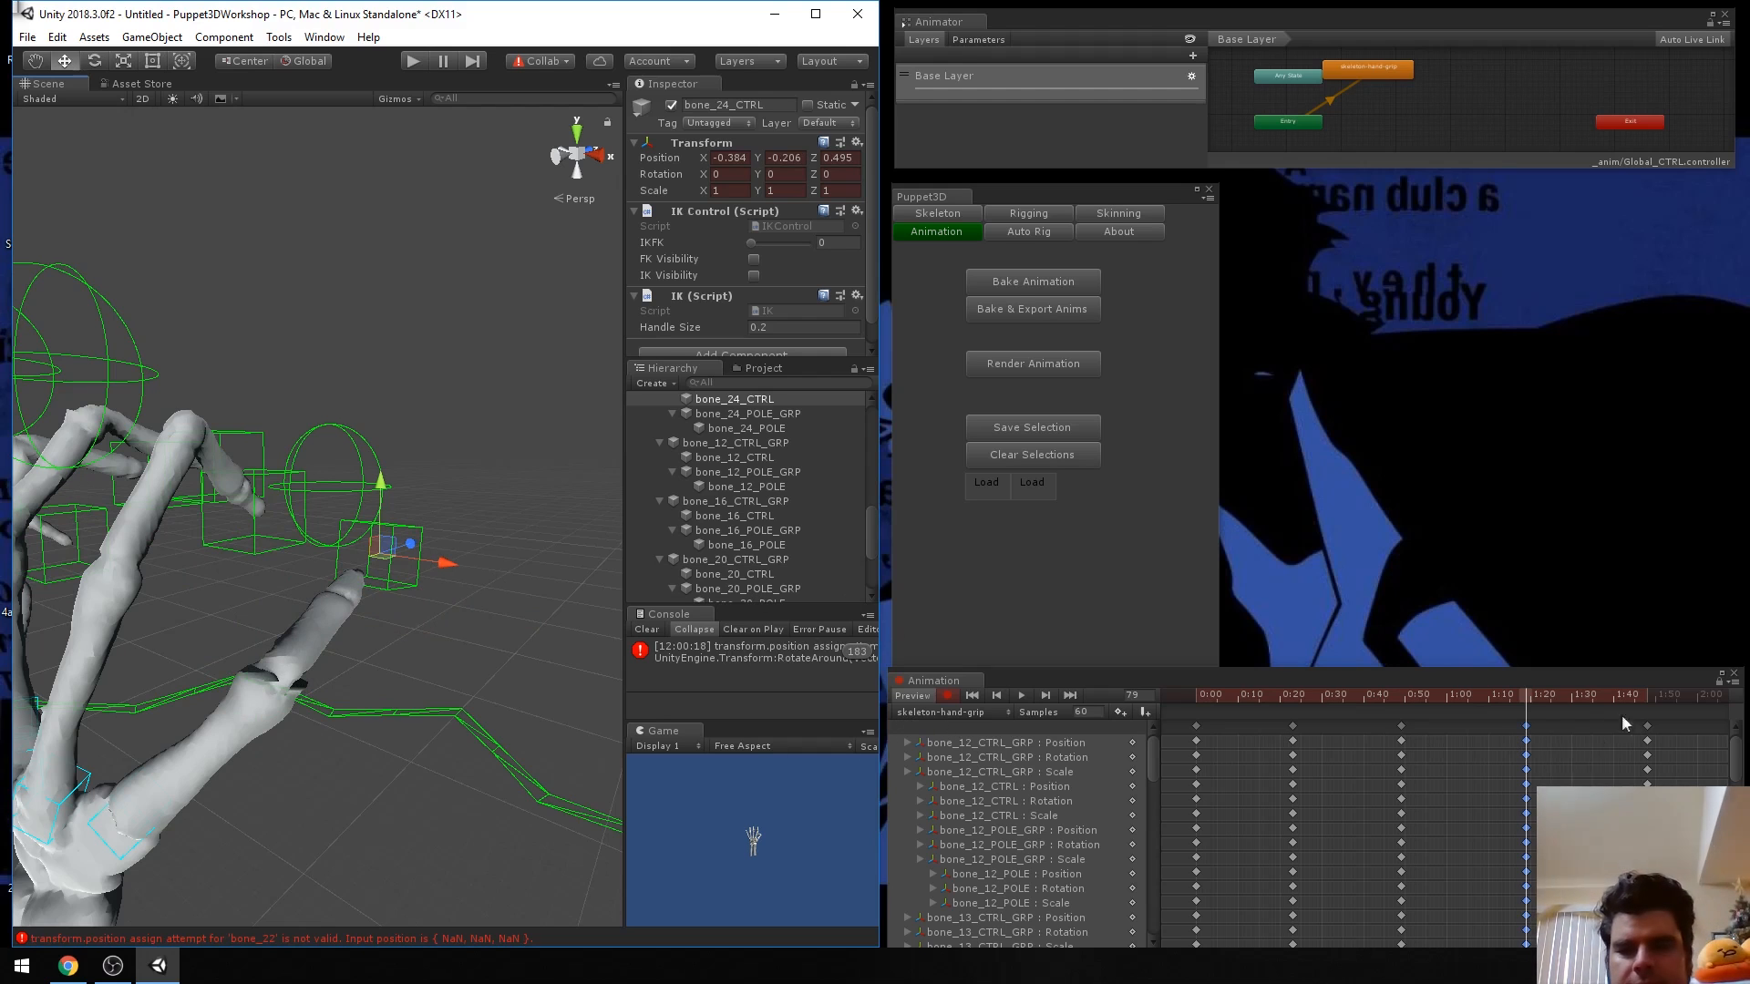
# Play the clip to check the thumb motion around the adjusted frame 79 pose.
pyautogui.moveTo(1524, 695); pyautogui.dragTo(1464, 734)
pyautogui.click(1023, 695)
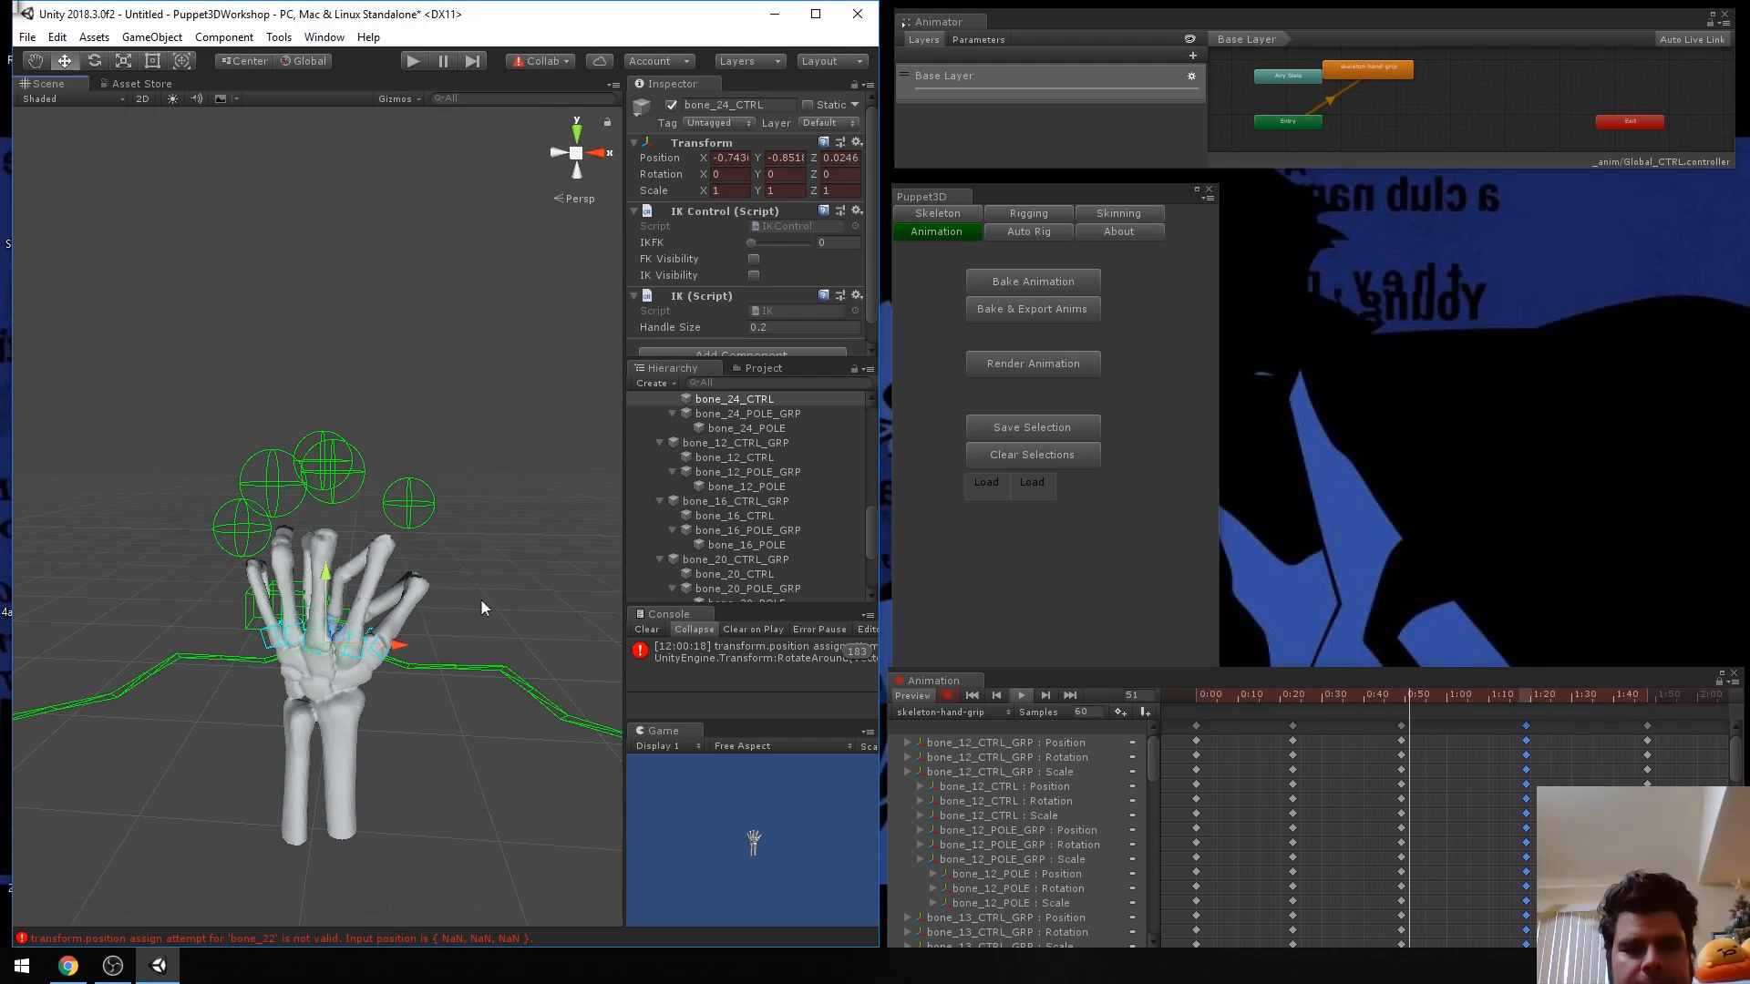
pyautogui.press('w')
pyautogui.moveTo(456, 593)
pyautogui.mouseDown(button='right')
pyautogui.moveTo(418, 605)
pyautogui.moveTo(450, 606)
pyautogui.mouseUp(button='right')
pyautogui.press('s')
# Clear the transform position errors from the console and stop the clip's playback.
pyautogui.click(725, 656)
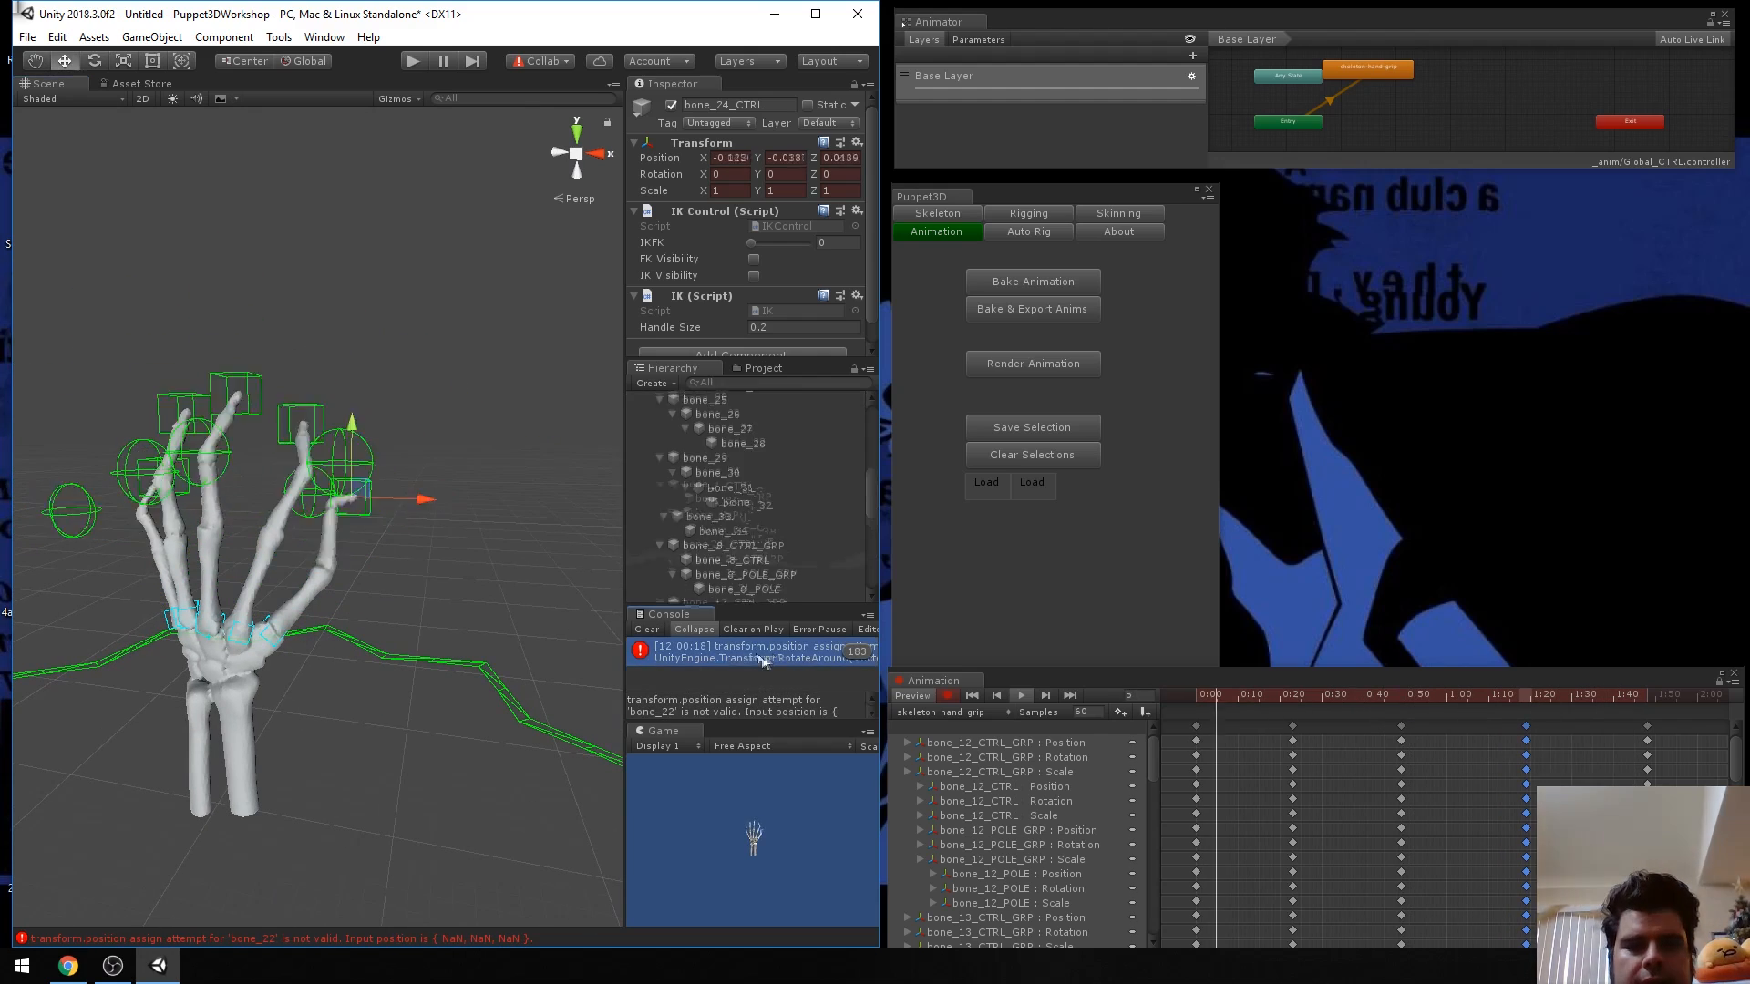
pyautogui.click(646, 630)
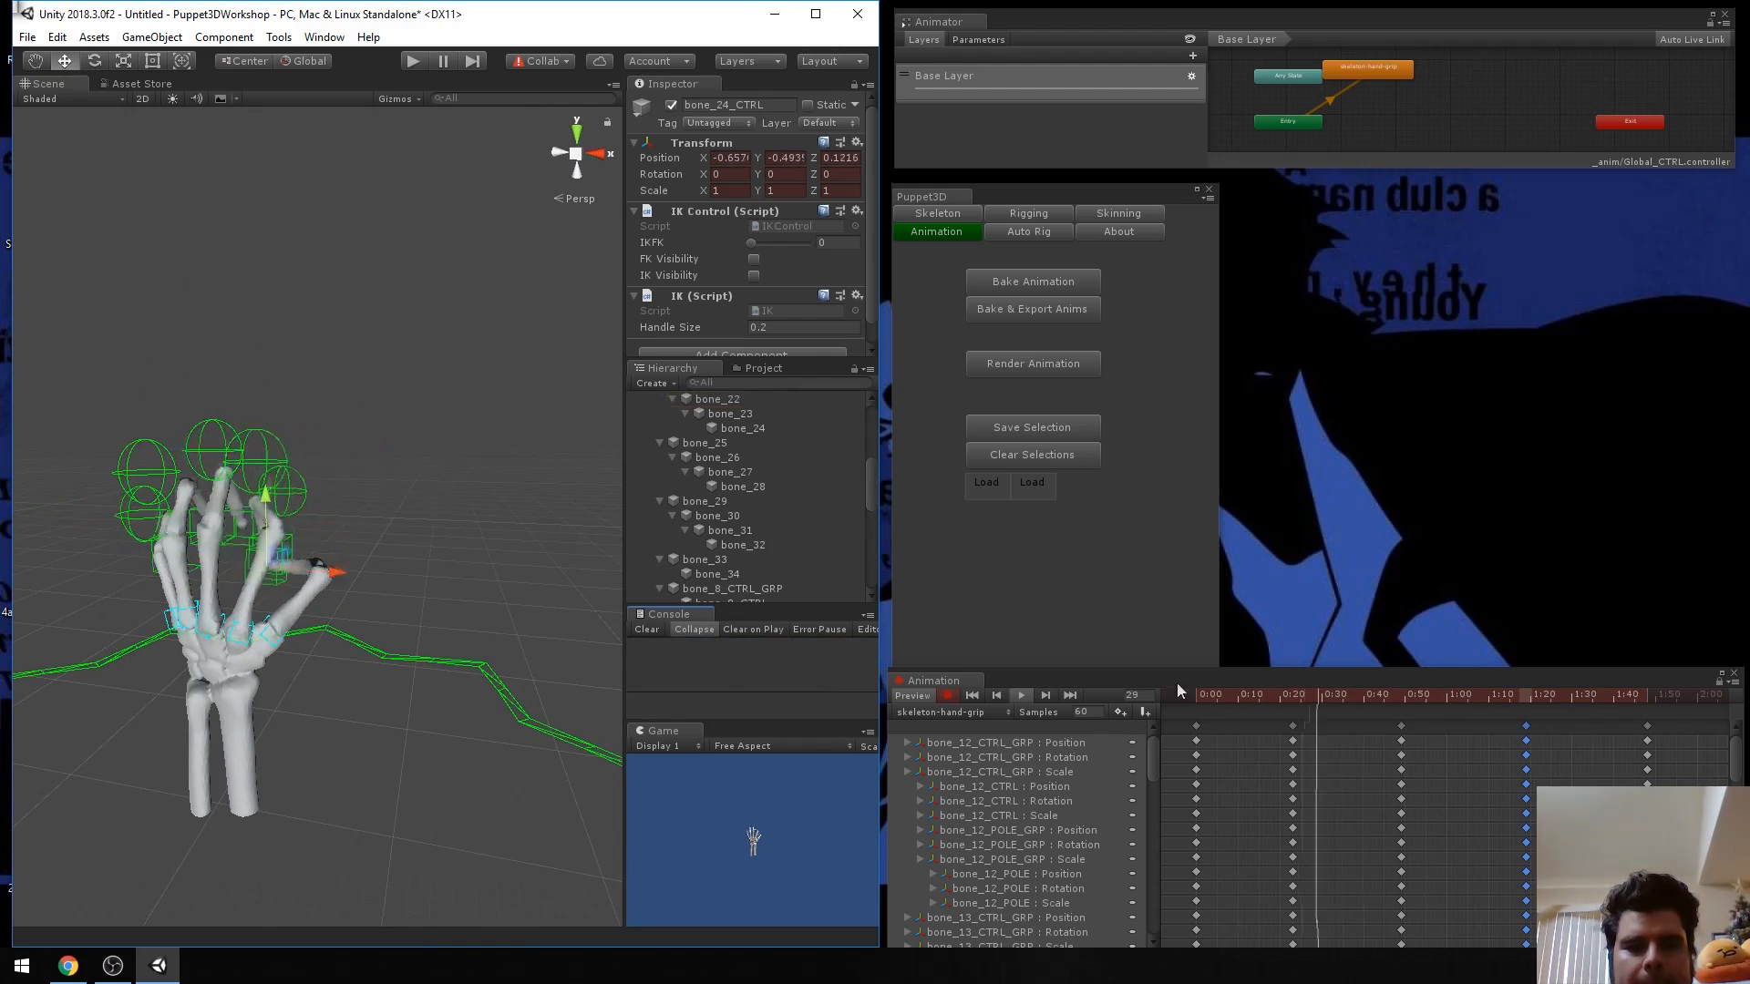
pyautogui.click(1031, 697)
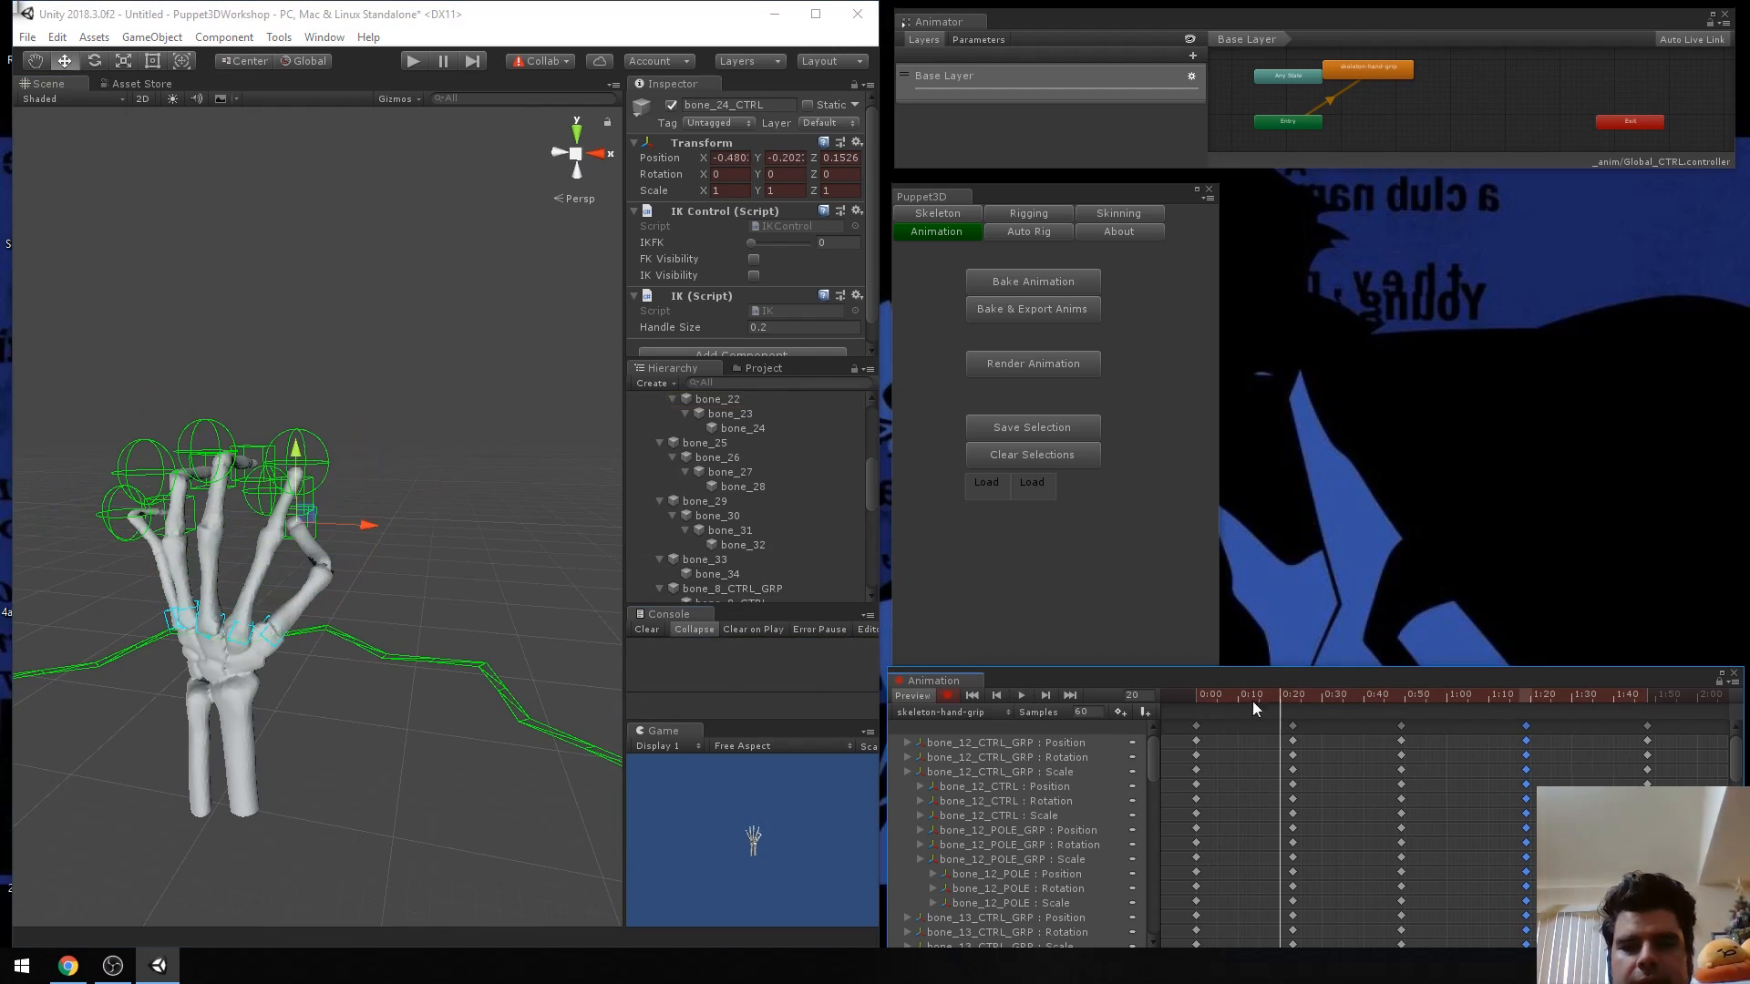
# Replay the grip animation from frame 0, examine it from several distances and angles, and scrub back to frame 23.
pyautogui.click(1372, 696)
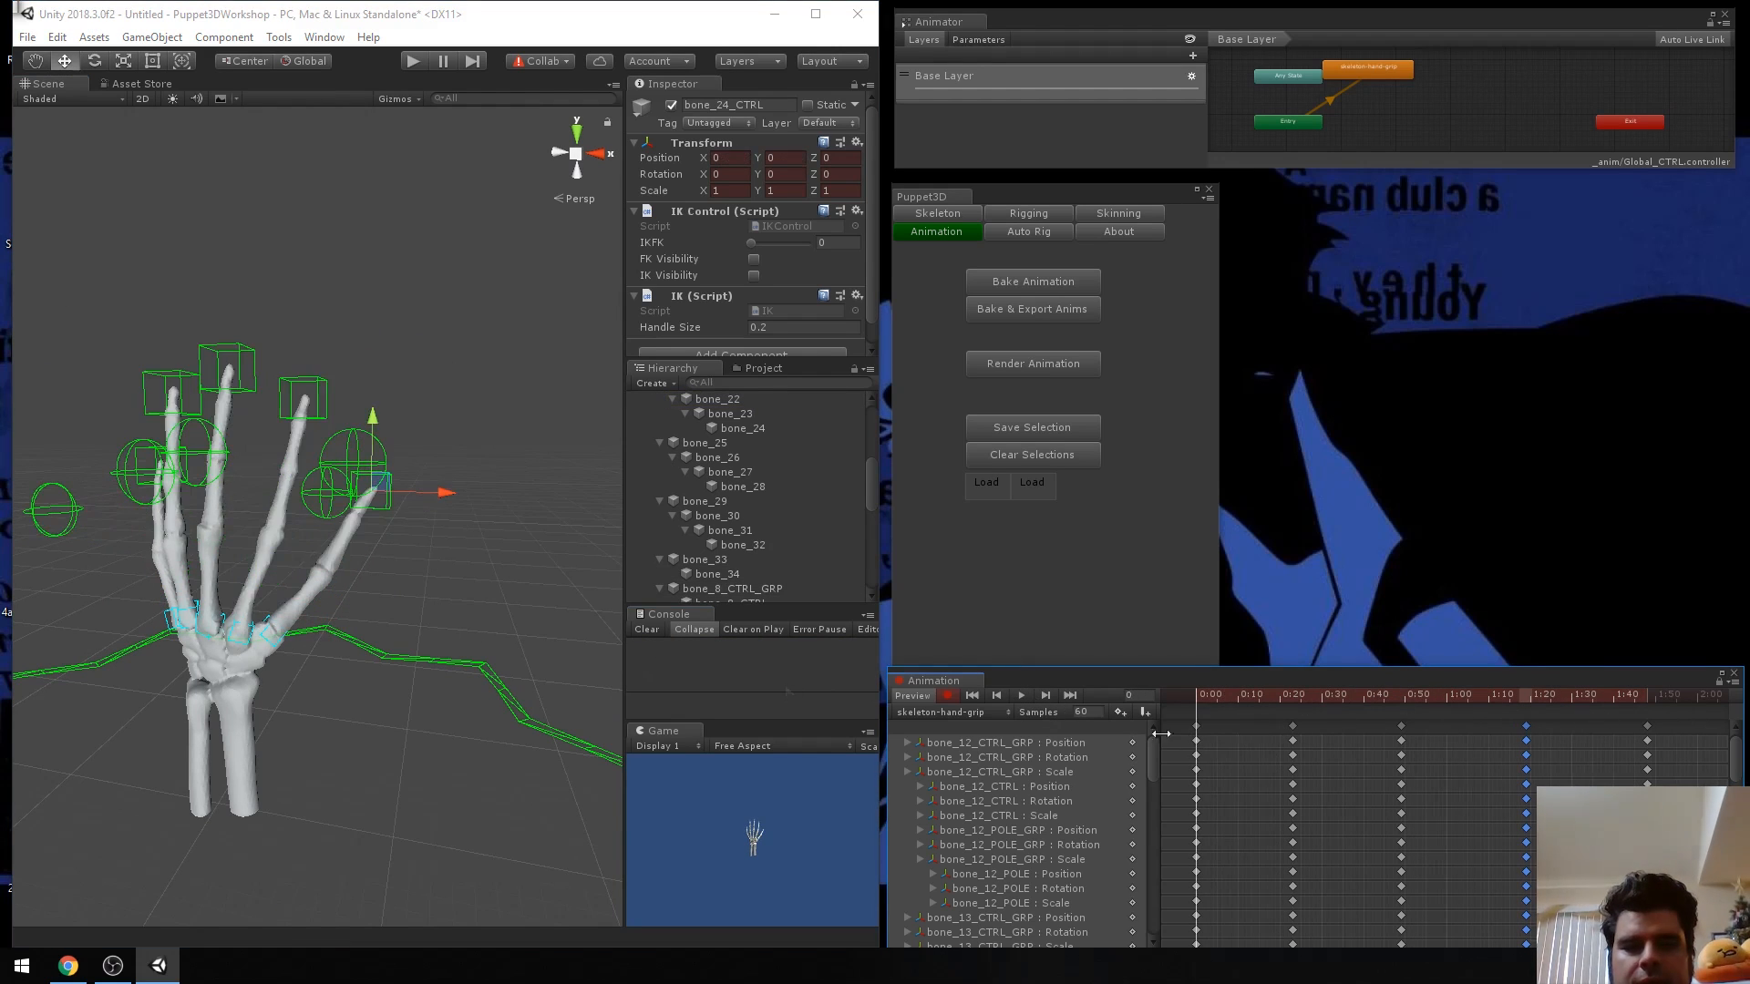
pyautogui.keyDown('alt'); pyautogui.moveTo(242, 583); pyautogui.dragTo(258, 574); pyautogui.keyUp('alt')
pyautogui.moveTo(1206, 697)
pyautogui.mouseDown()
pyautogui.moveTo(1457, 691)
pyautogui.moveTo(1176, 711)
pyautogui.mouseUp()
pyautogui.keyDown('alt'); pyautogui.moveTo(539, 605); pyautogui.dragTo(418, 576); pyautogui.keyUp('alt')
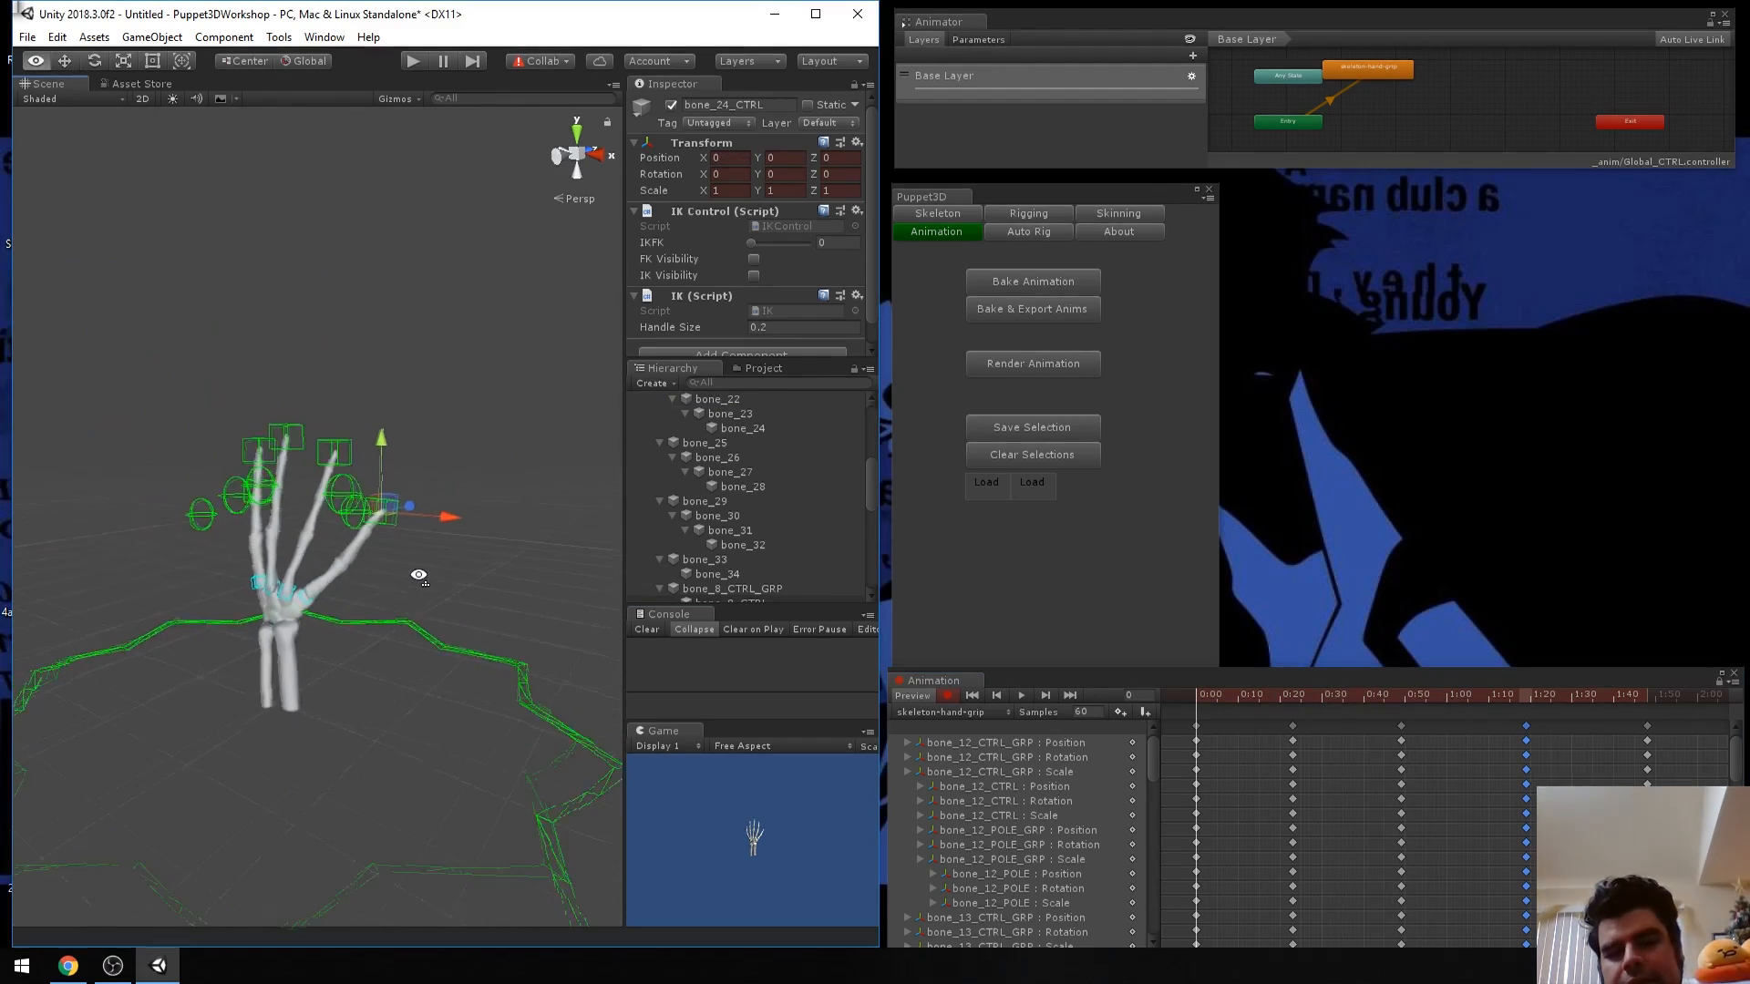
pyautogui.scroll(-5, 421, 576)
pyautogui.click(1022, 696)
pyautogui.click(485, 524)
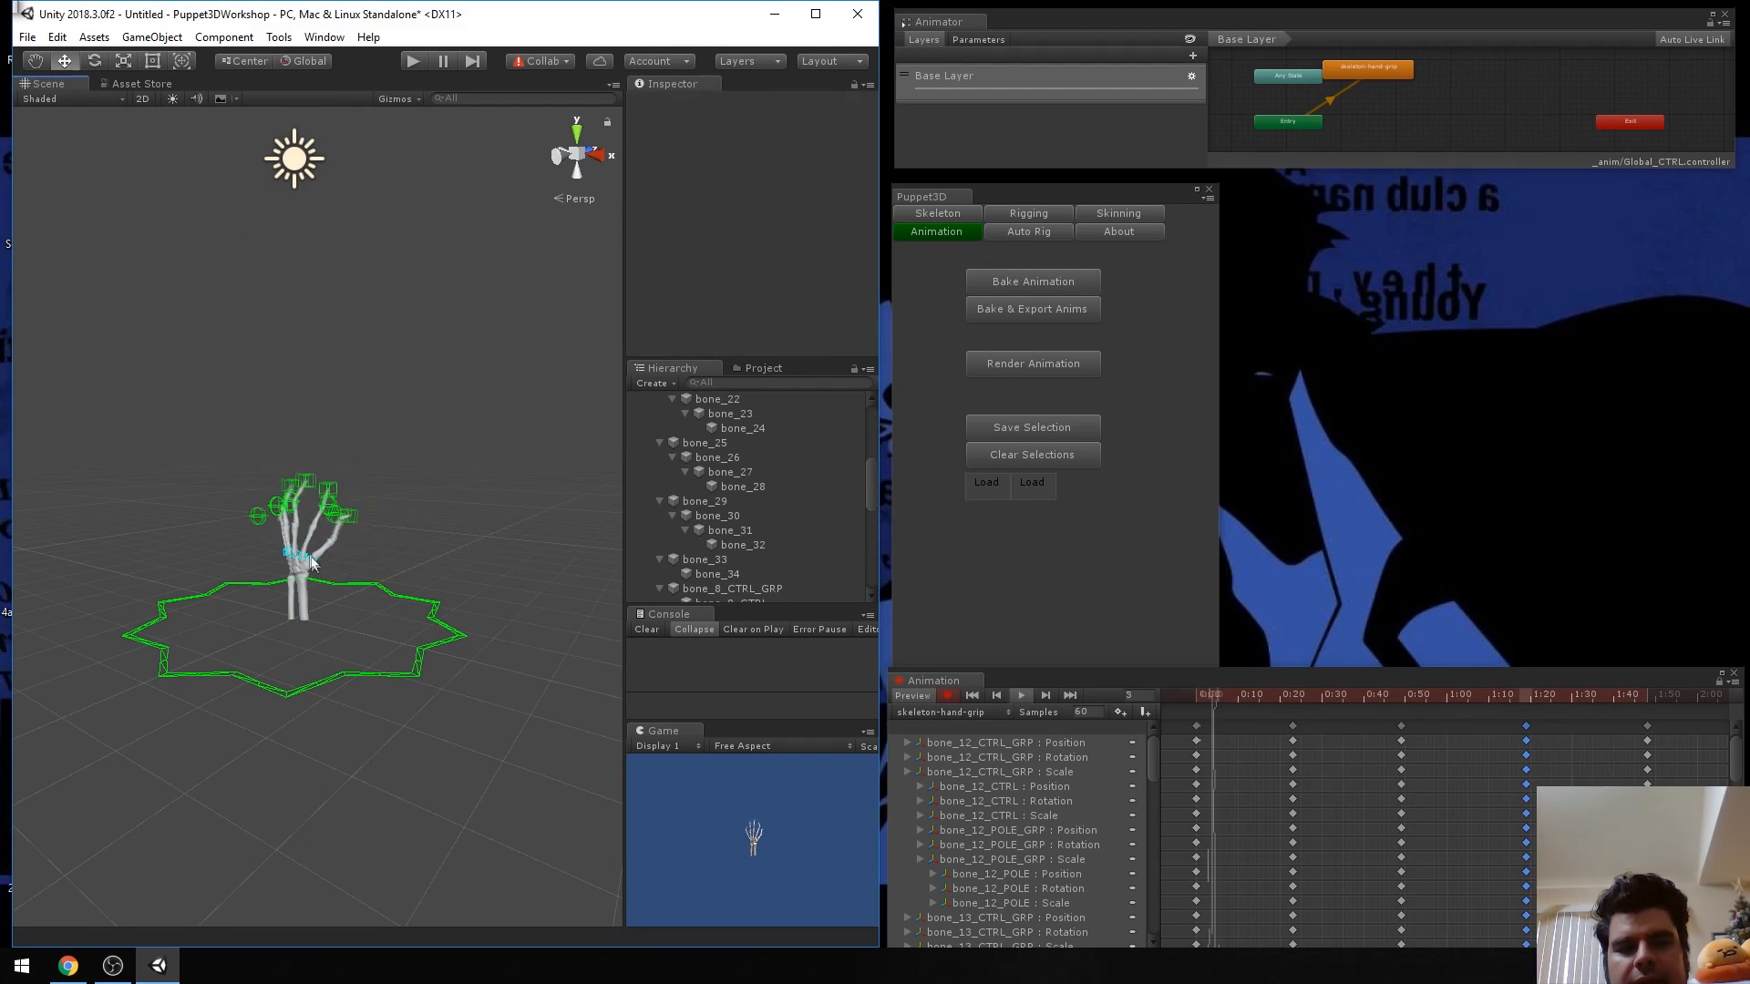
pyautogui.scroll(10, 349, 649)
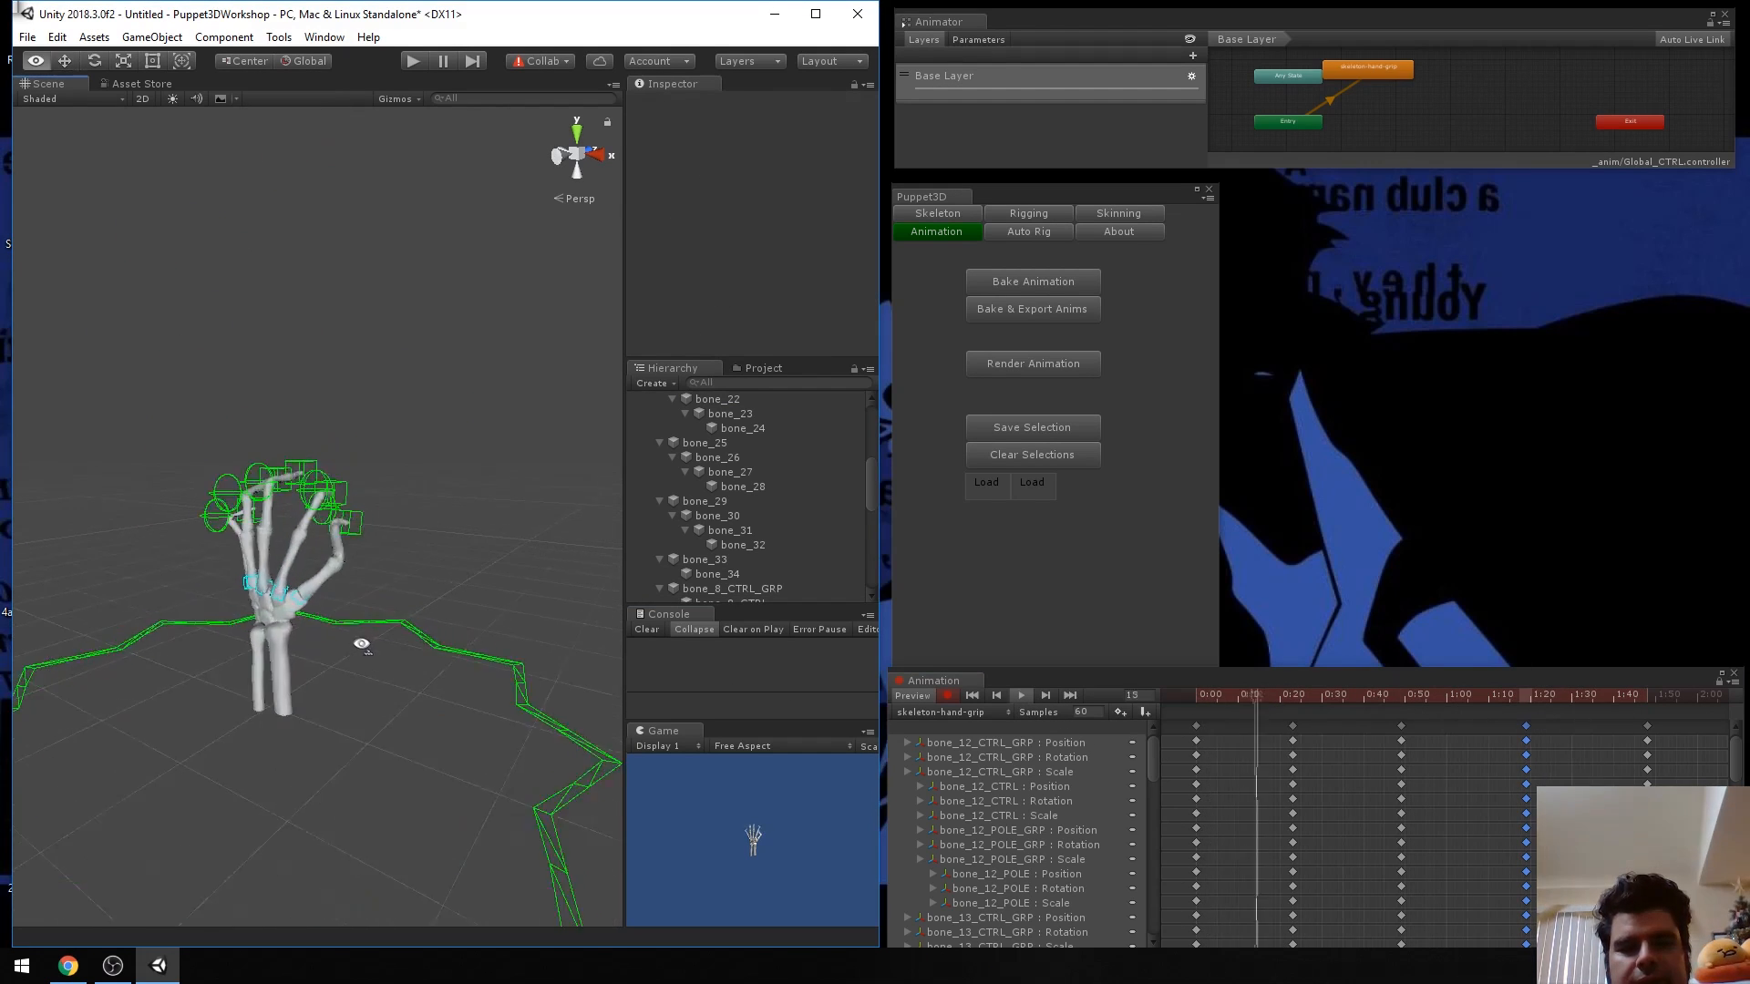
pyautogui.scroll(-8, 313, 650)
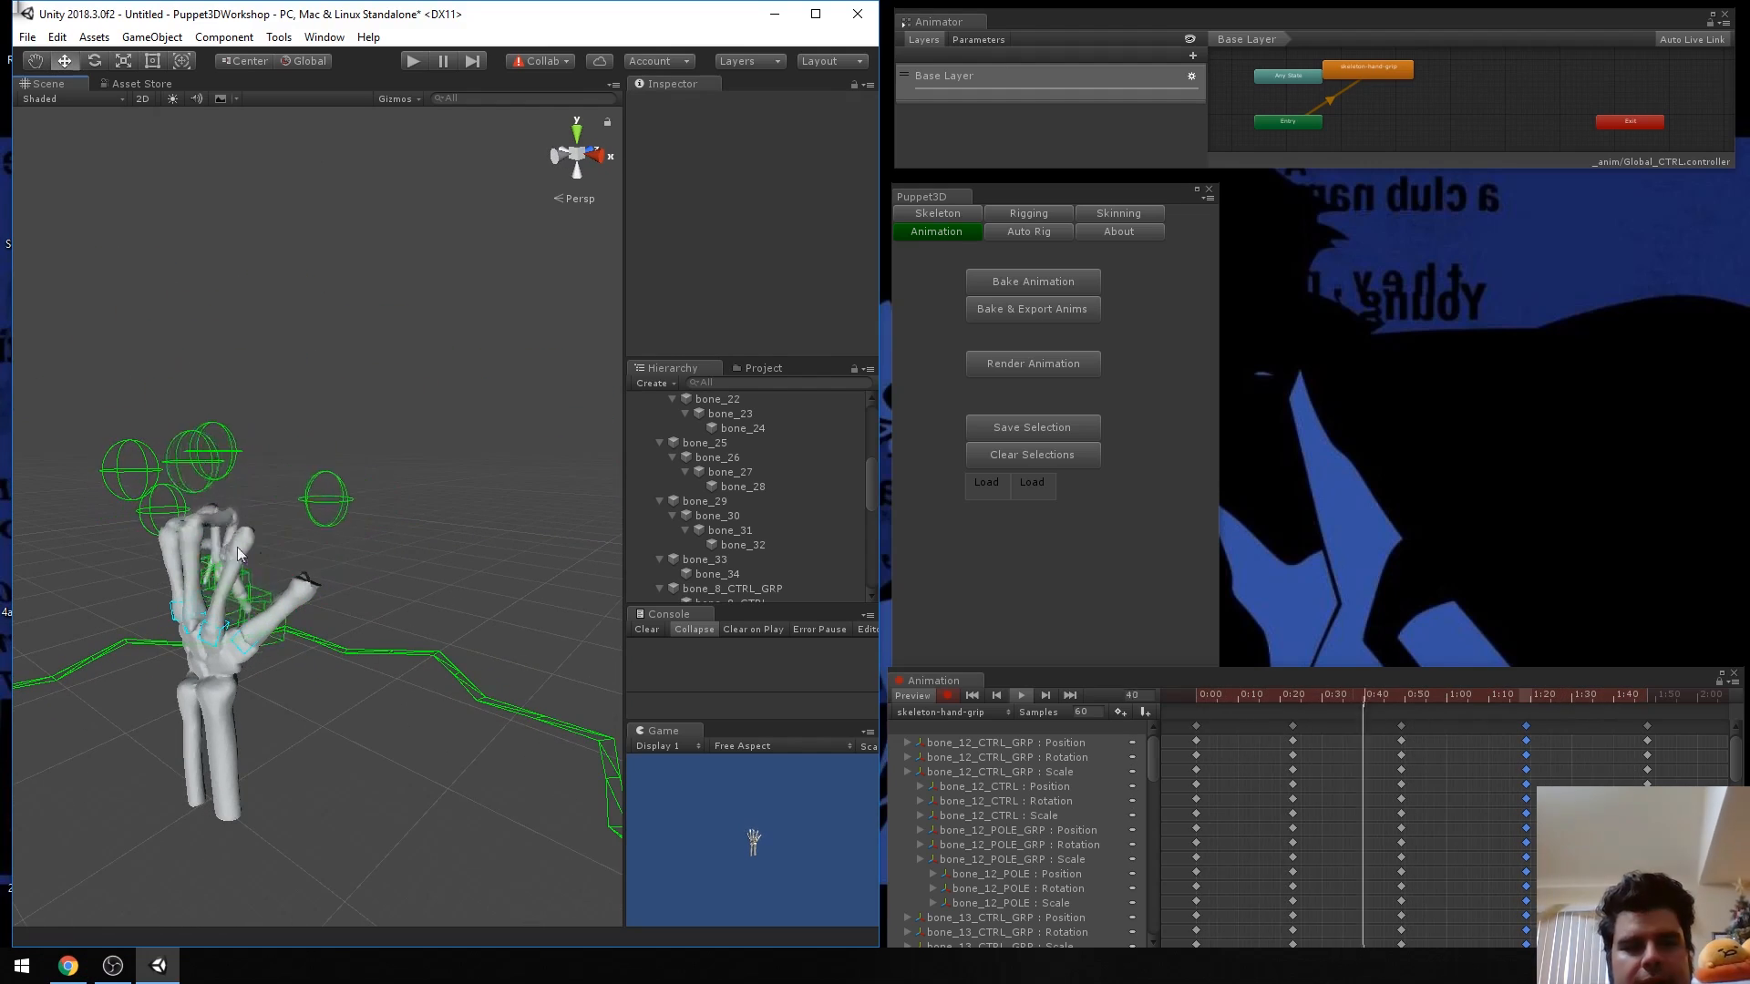
pyautogui.scroll(5, 400, 597)
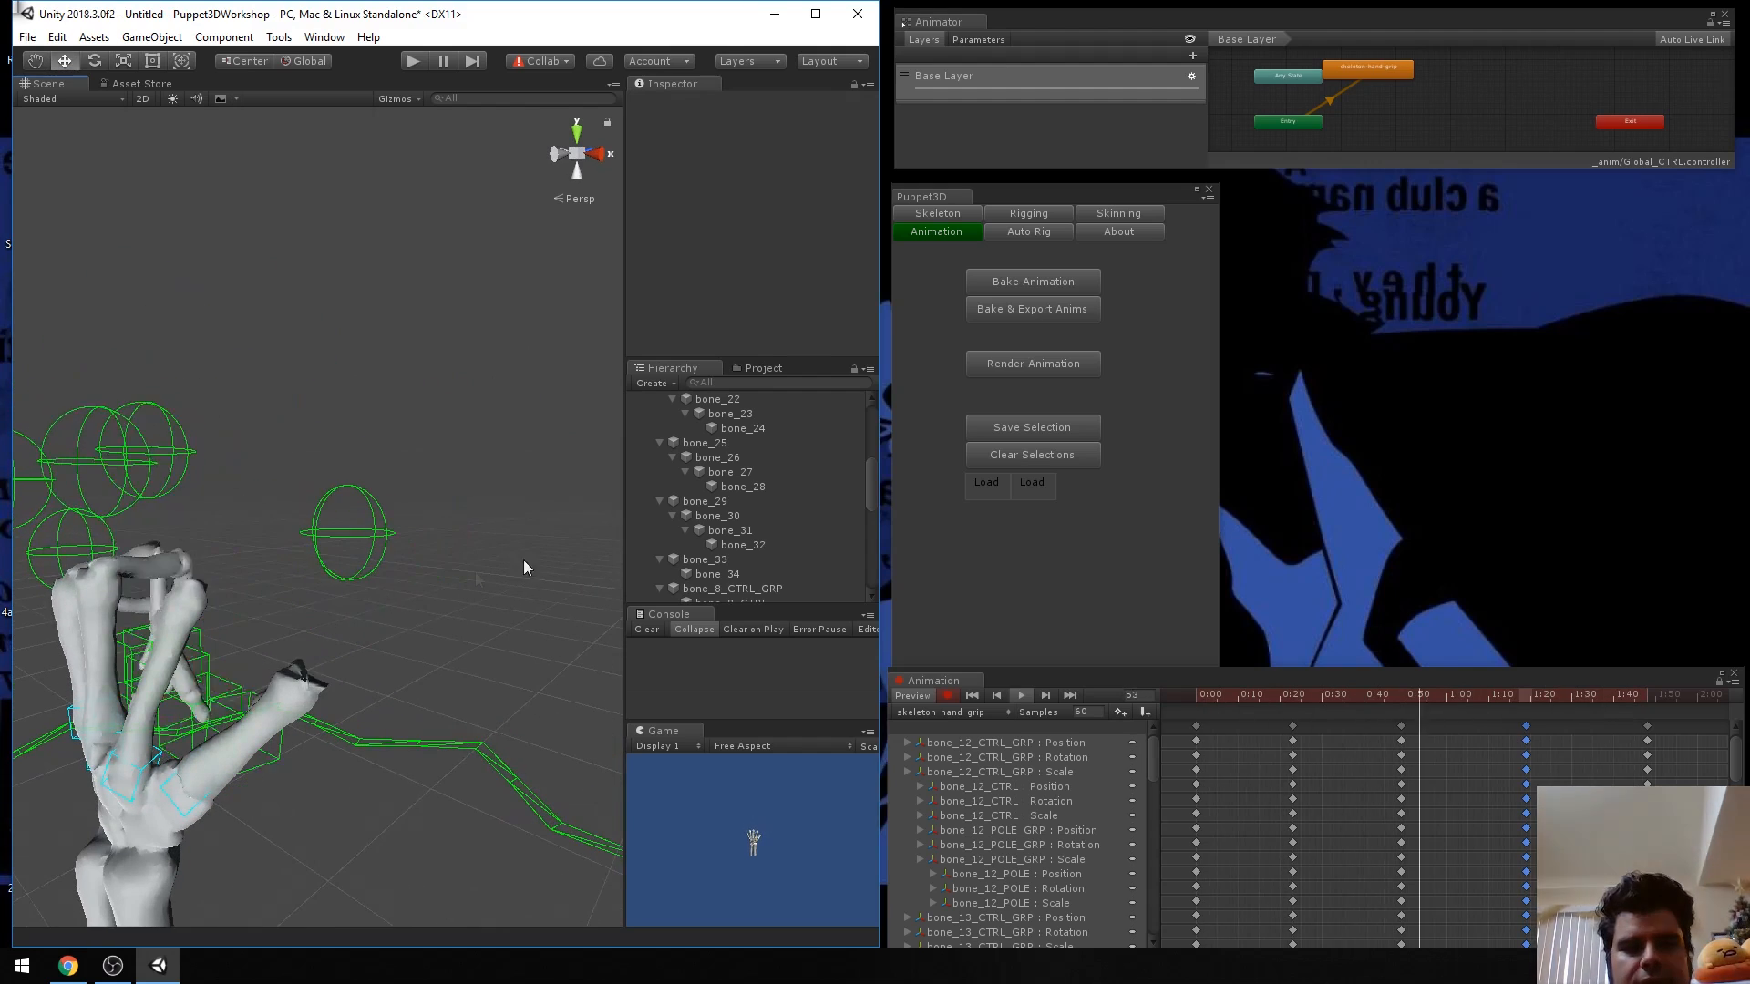
pyautogui.click(1034, 698)
pyautogui.moveTo(1610, 694); pyautogui.dragTo(1295, 743)
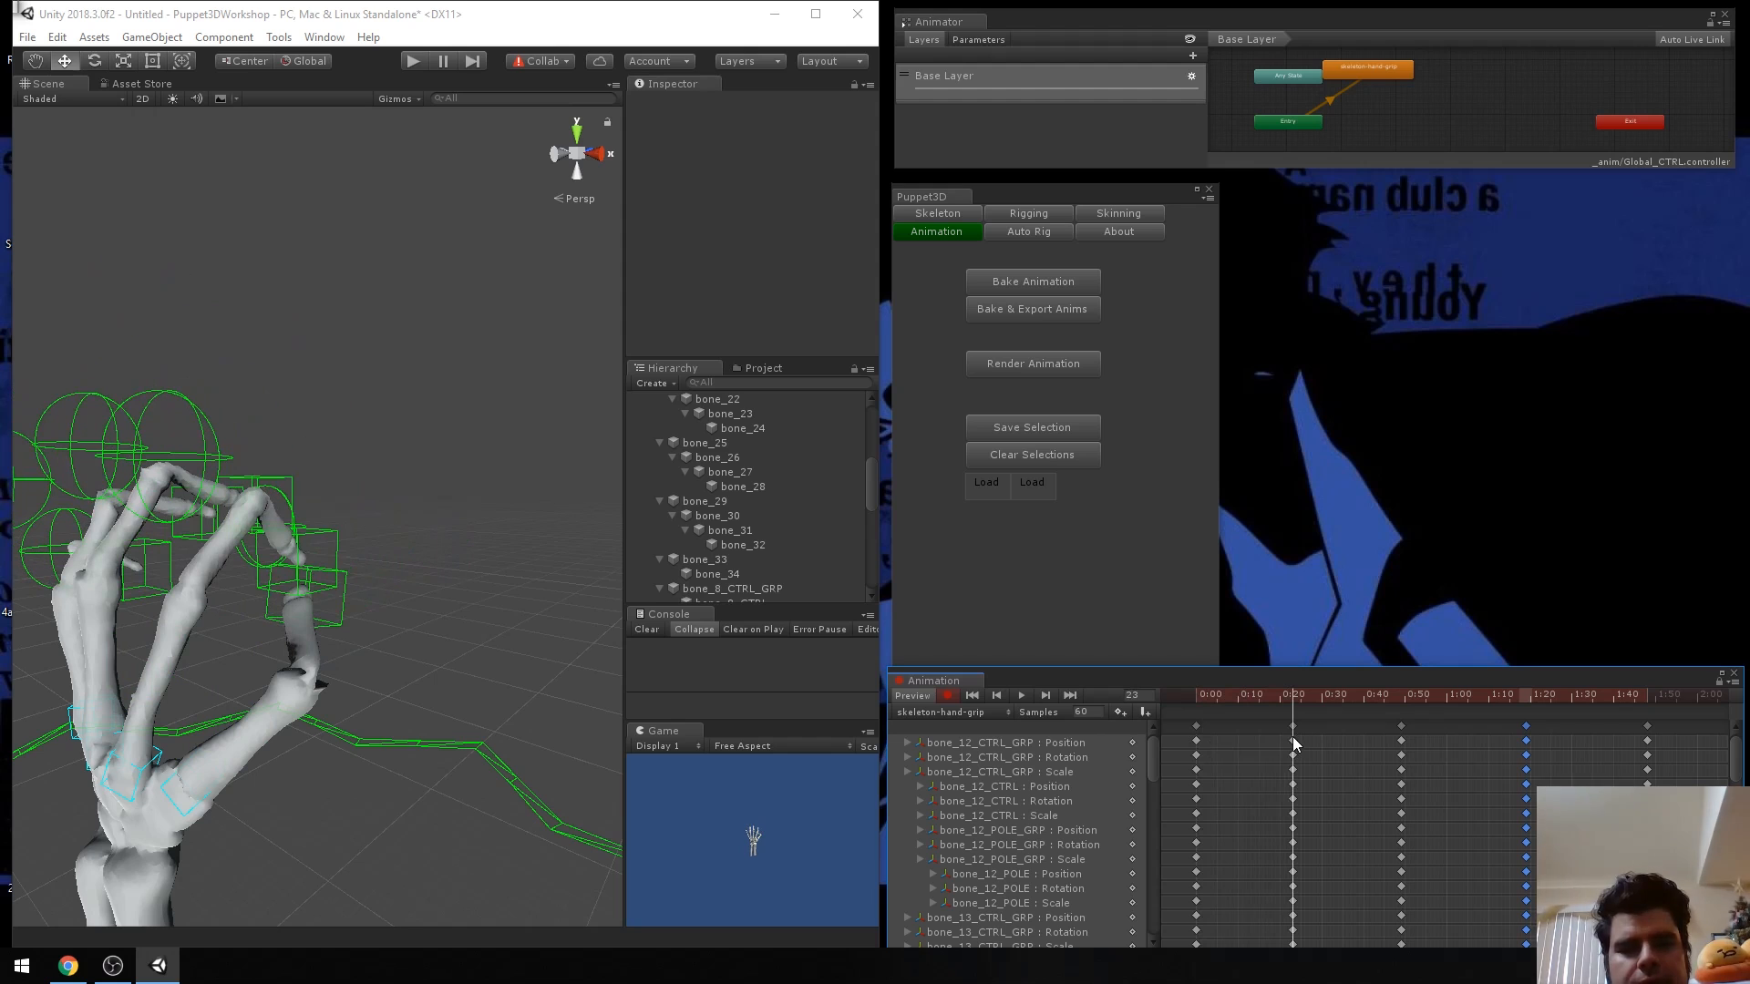
# Select the thumb pole bone_24_POLE at frame 23 and copy its Transform component.
pyautogui.moveTo(1292, 737)
pyautogui.mouseDown()
pyautogui.moveTo(1179, 752)
pyautogui.moveTo(1286, 748)
pyautogui.mouseUp()
pyautogui.moveTo(608, 654); pyautogui.dragTo(223, 560, button='right')
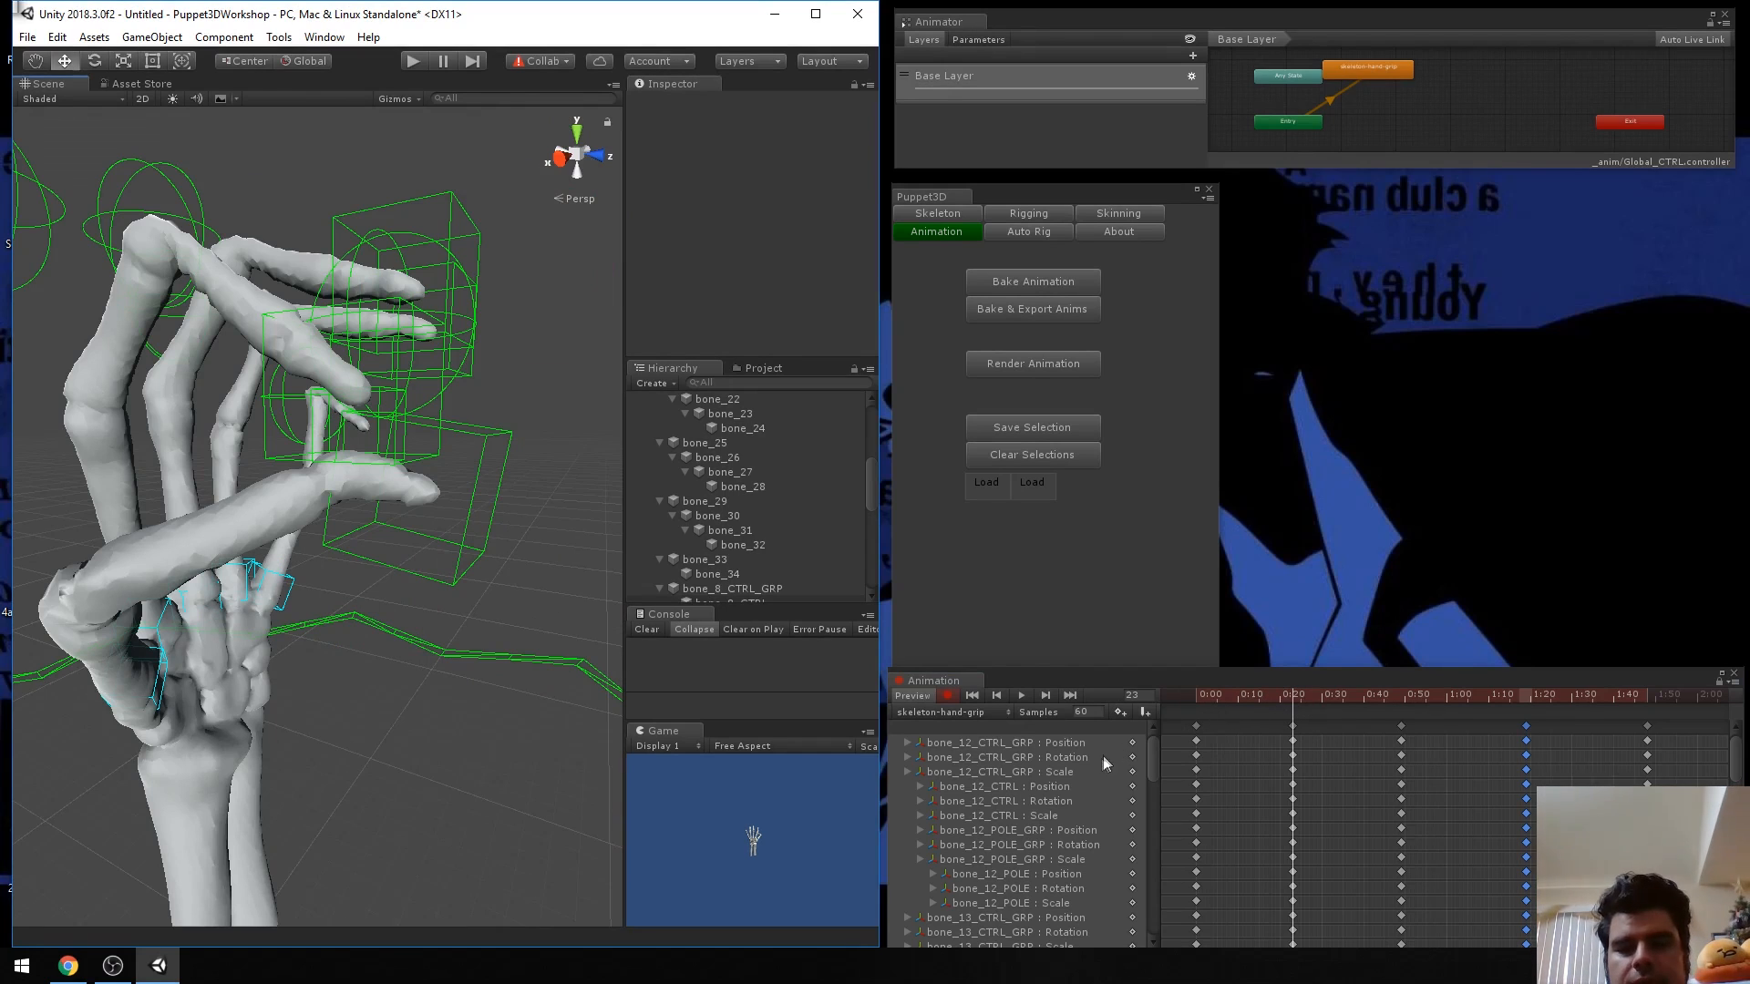
pyautogui.keyDown('alt'); pyautogui.scroll(-5, 507, 578); pyautogui.keyUp('alt')
pyautogui.moveTo(372, 615)
pyautogui.keyDown('alt'); pyautogui.mouseDown()
pyautogui.moveTo(508, 577)
pyautogui.moveTo(383, 622)
pyautogui.mouseUp(); pyautogui.keyUp('alt')
pyautogui.keyDown('alt'); pyautogui.scroll(6, 516, 552); pyautogui.keyUp('alt')
pyautogui.keyDown('alt'); pyautogui.scroll(-3, 501, 593); pyautogui.keyUp('alt')
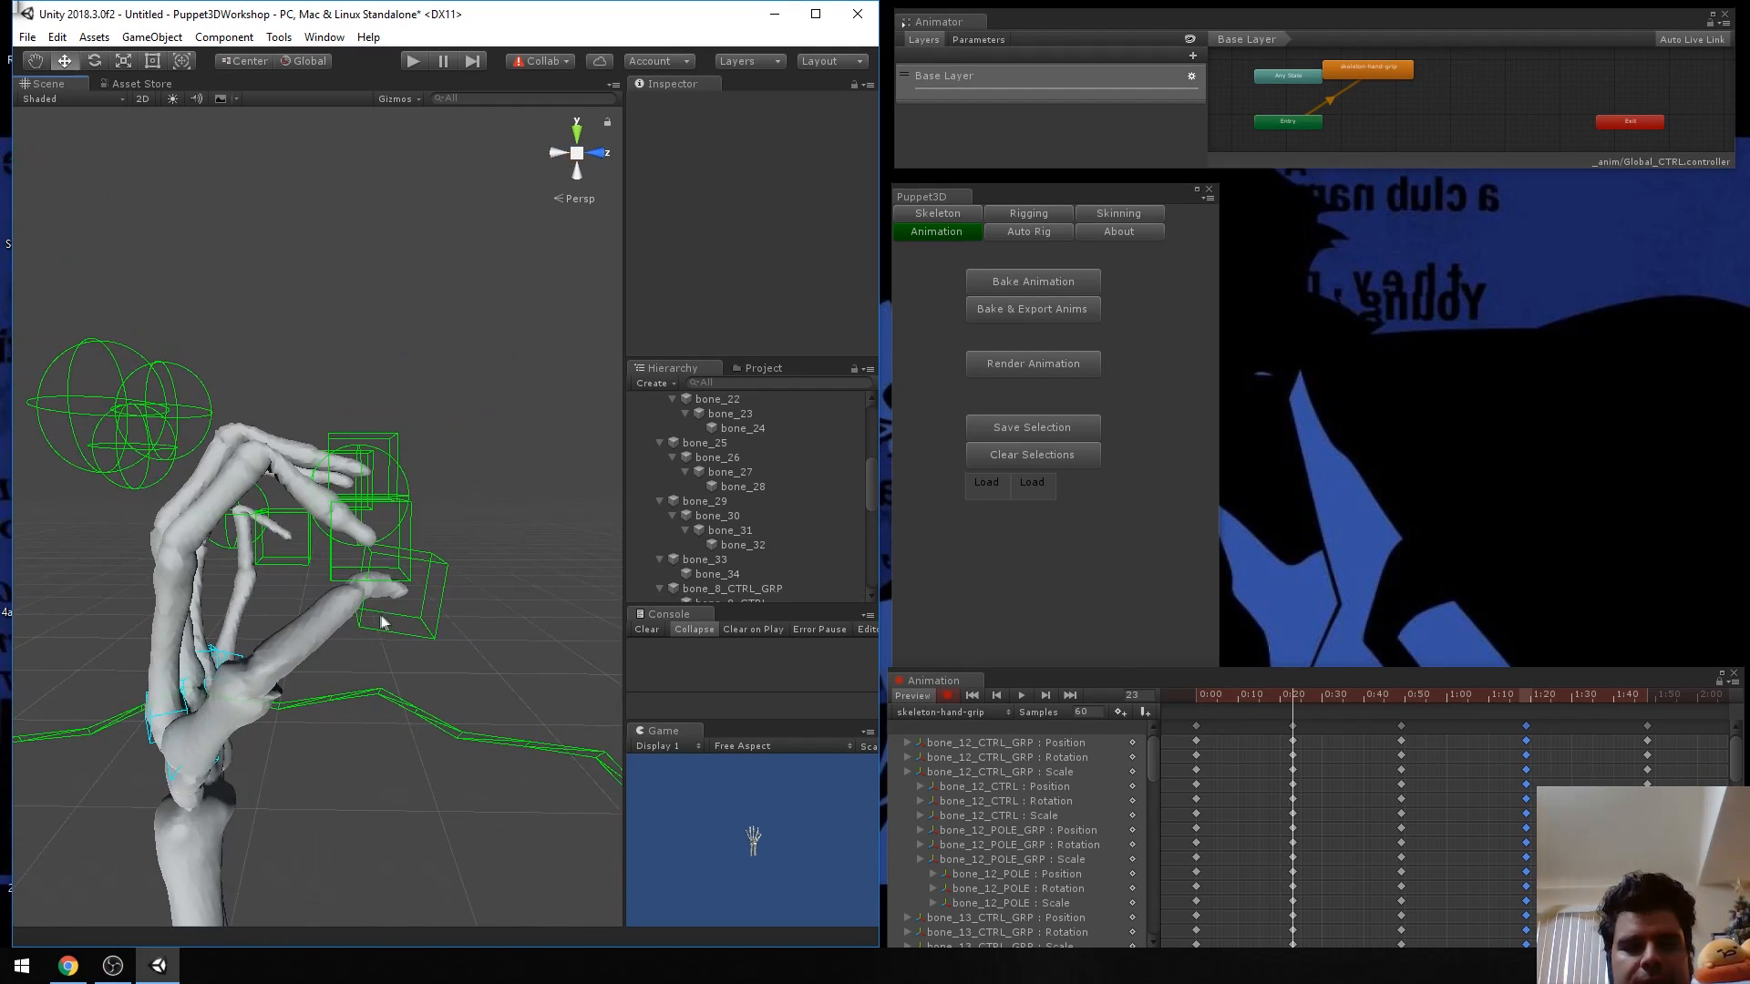
pyautogui.click(431, 635)
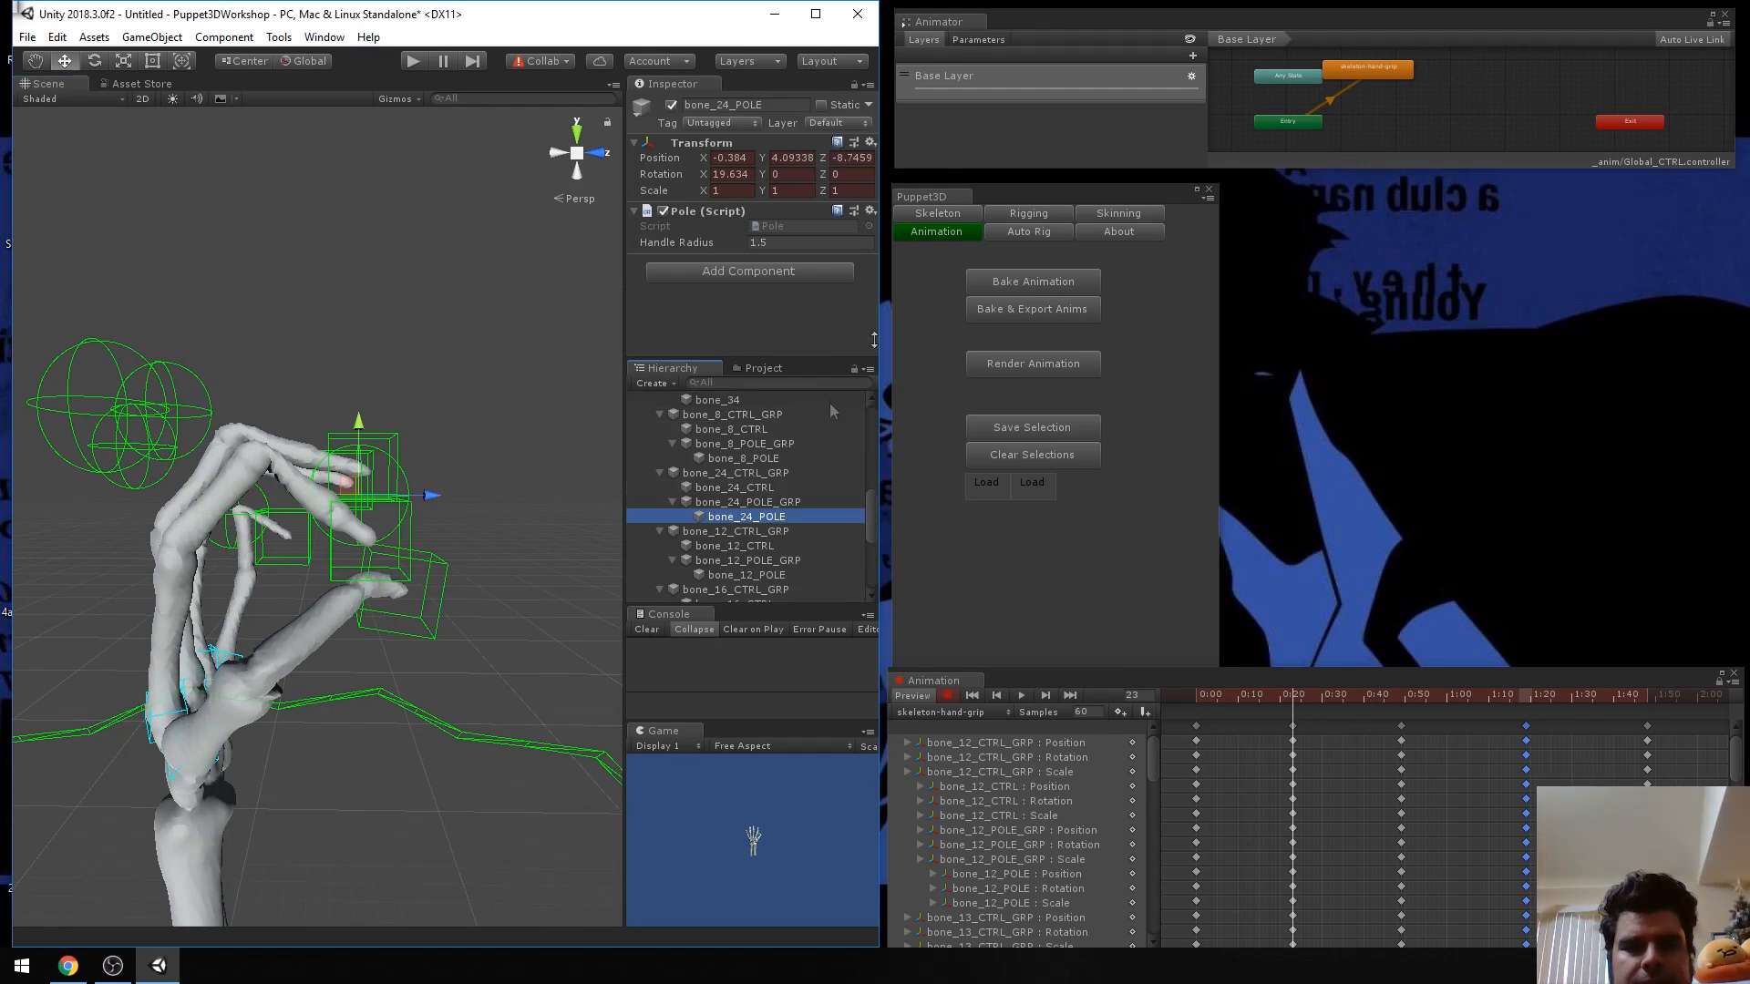
pyautogui.click(870, 142)
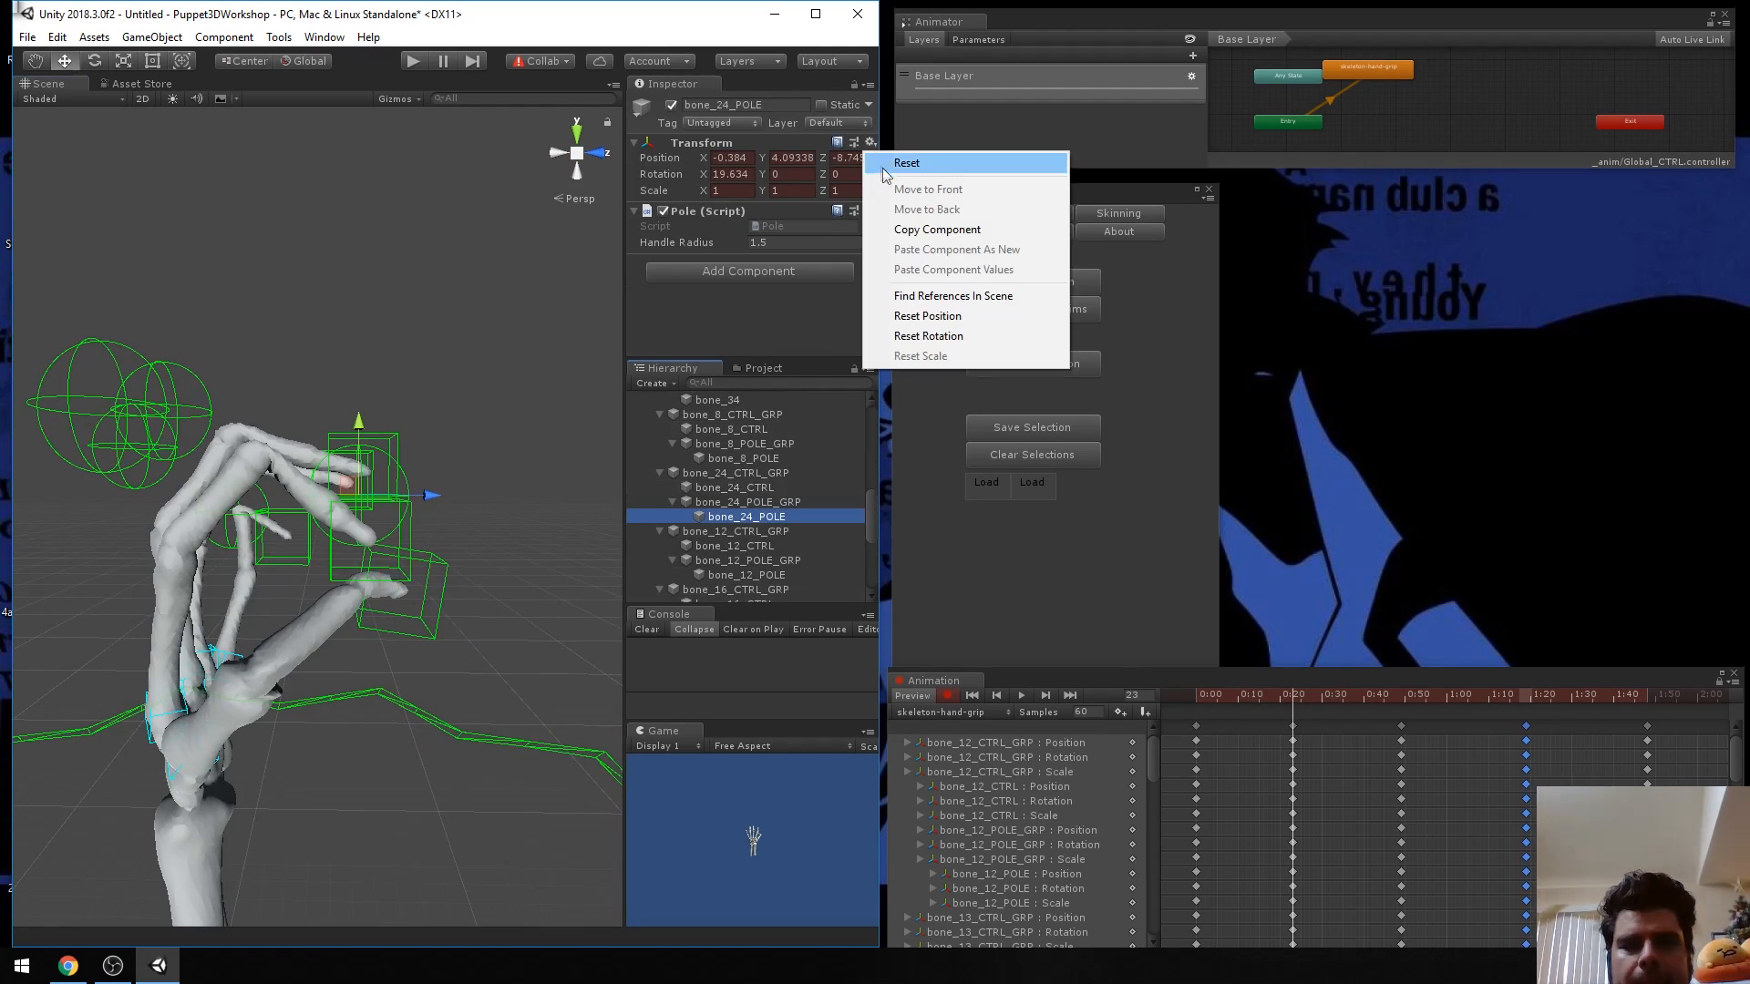
pyautogui.click(937, 228)
# Paste the copied Transform values onto bone_24_POLE at frame 0.
pyautogui.click(1252, 697)
pyautogui.moveTo(1219, 709); pyautogui.dragTo(1160, 714)
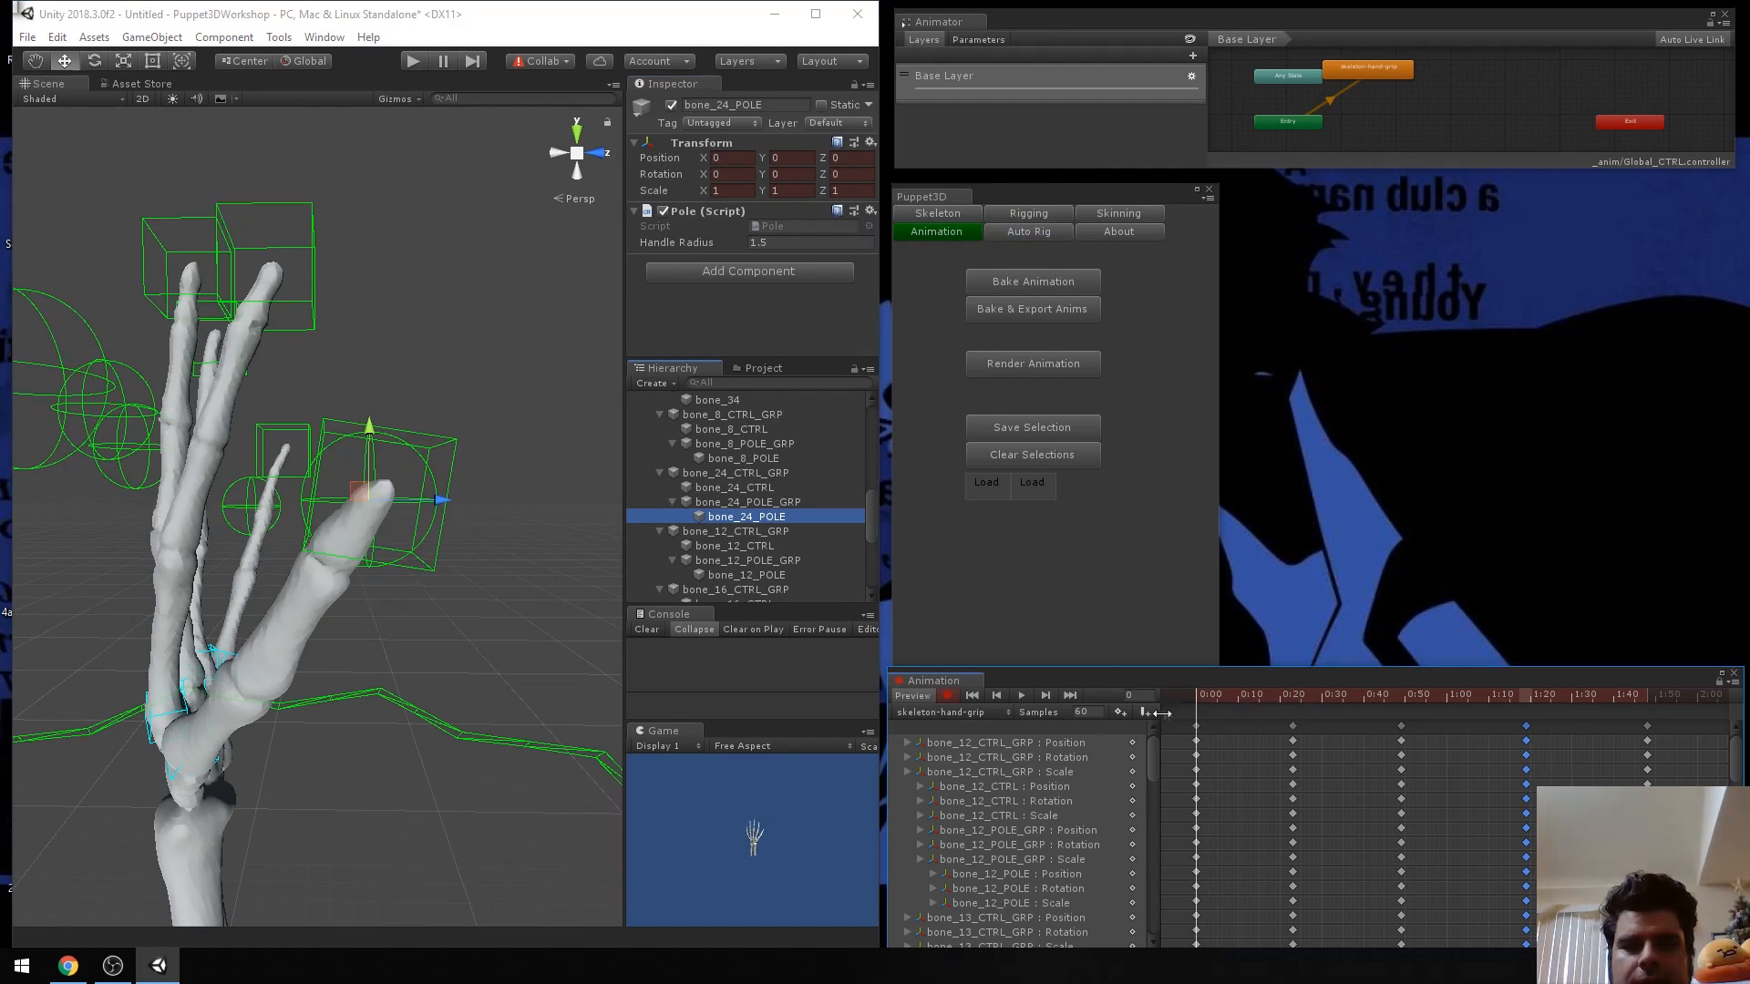
pyautogui.click(872, 141)
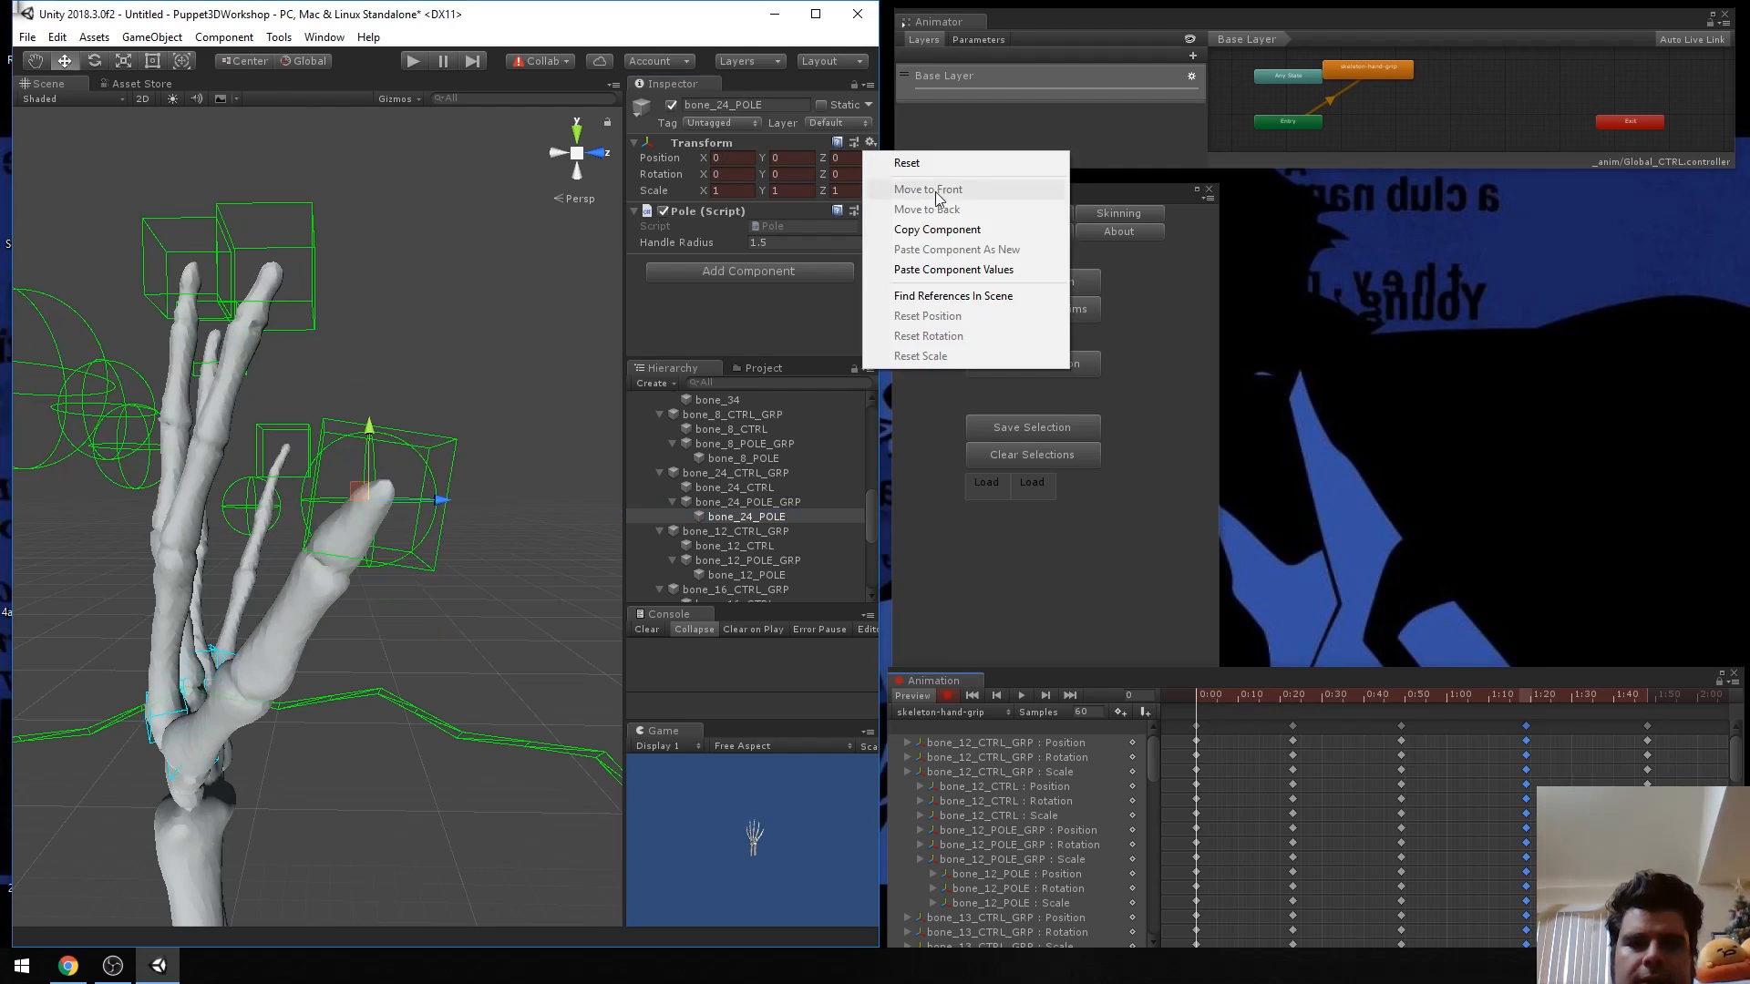
pyautogui.click(949, 269)
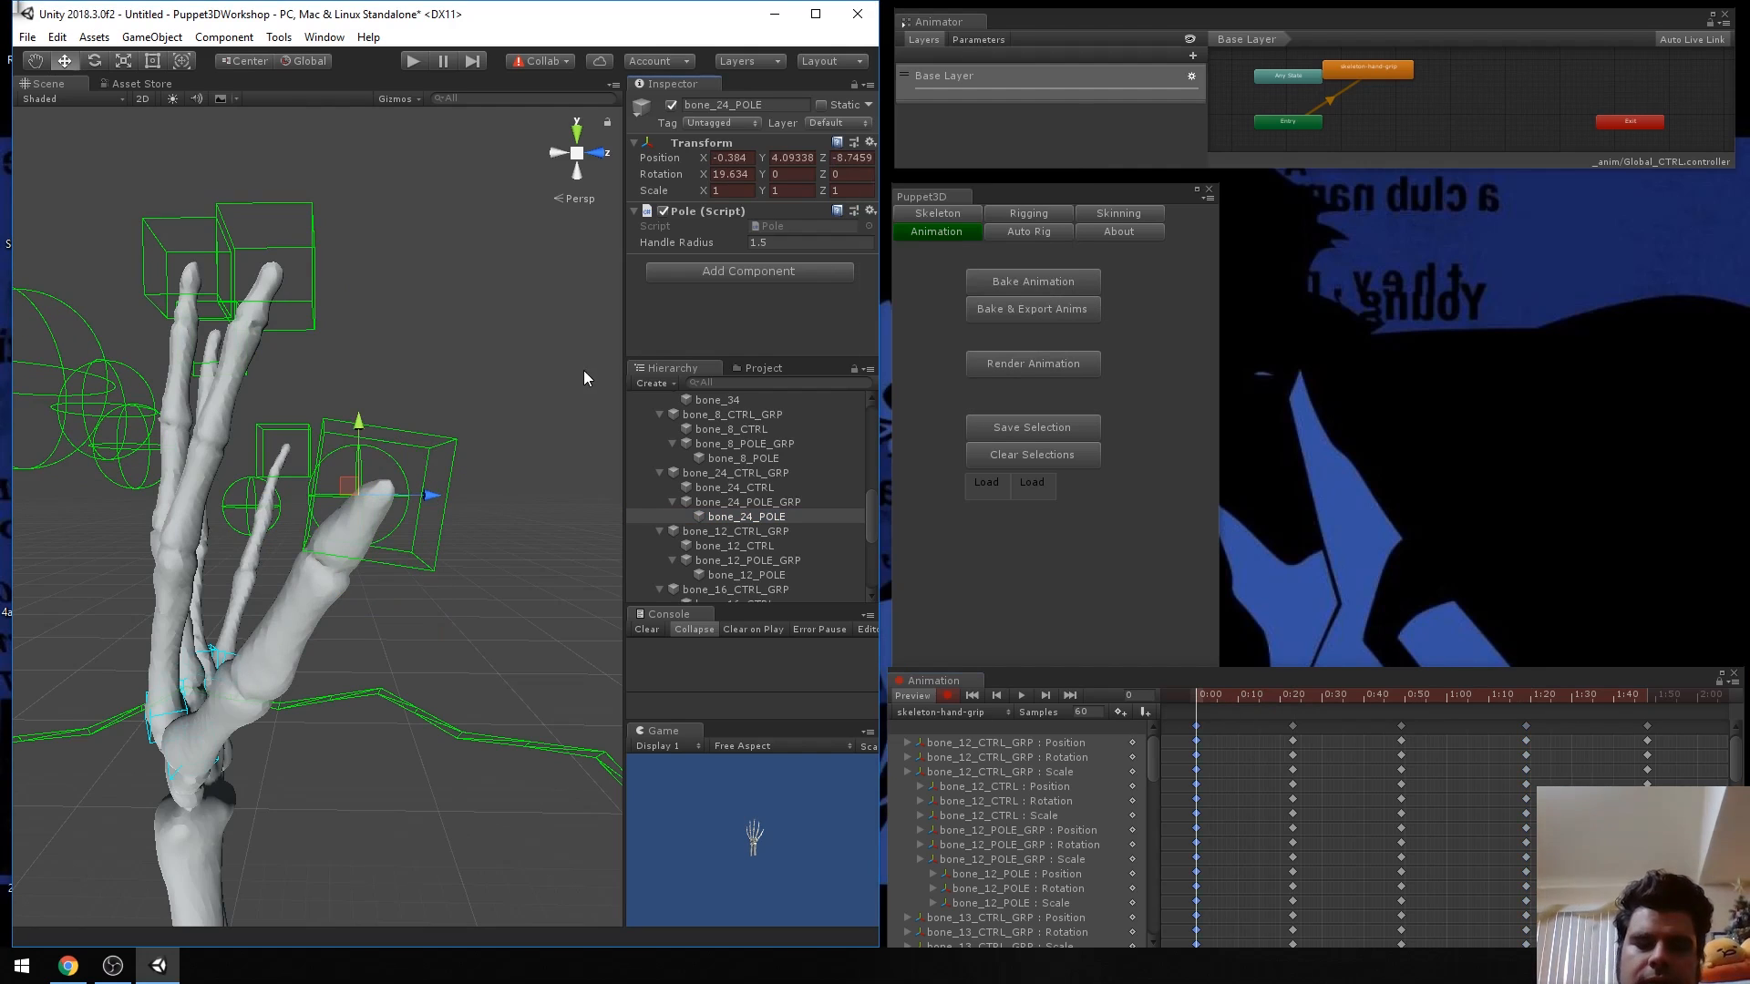
pyautogui.keyDown('alt'); pyautogui.moveTo(469, 380); pyautogui.dragTo(328, 387); pyautogui.keyUp('alt')
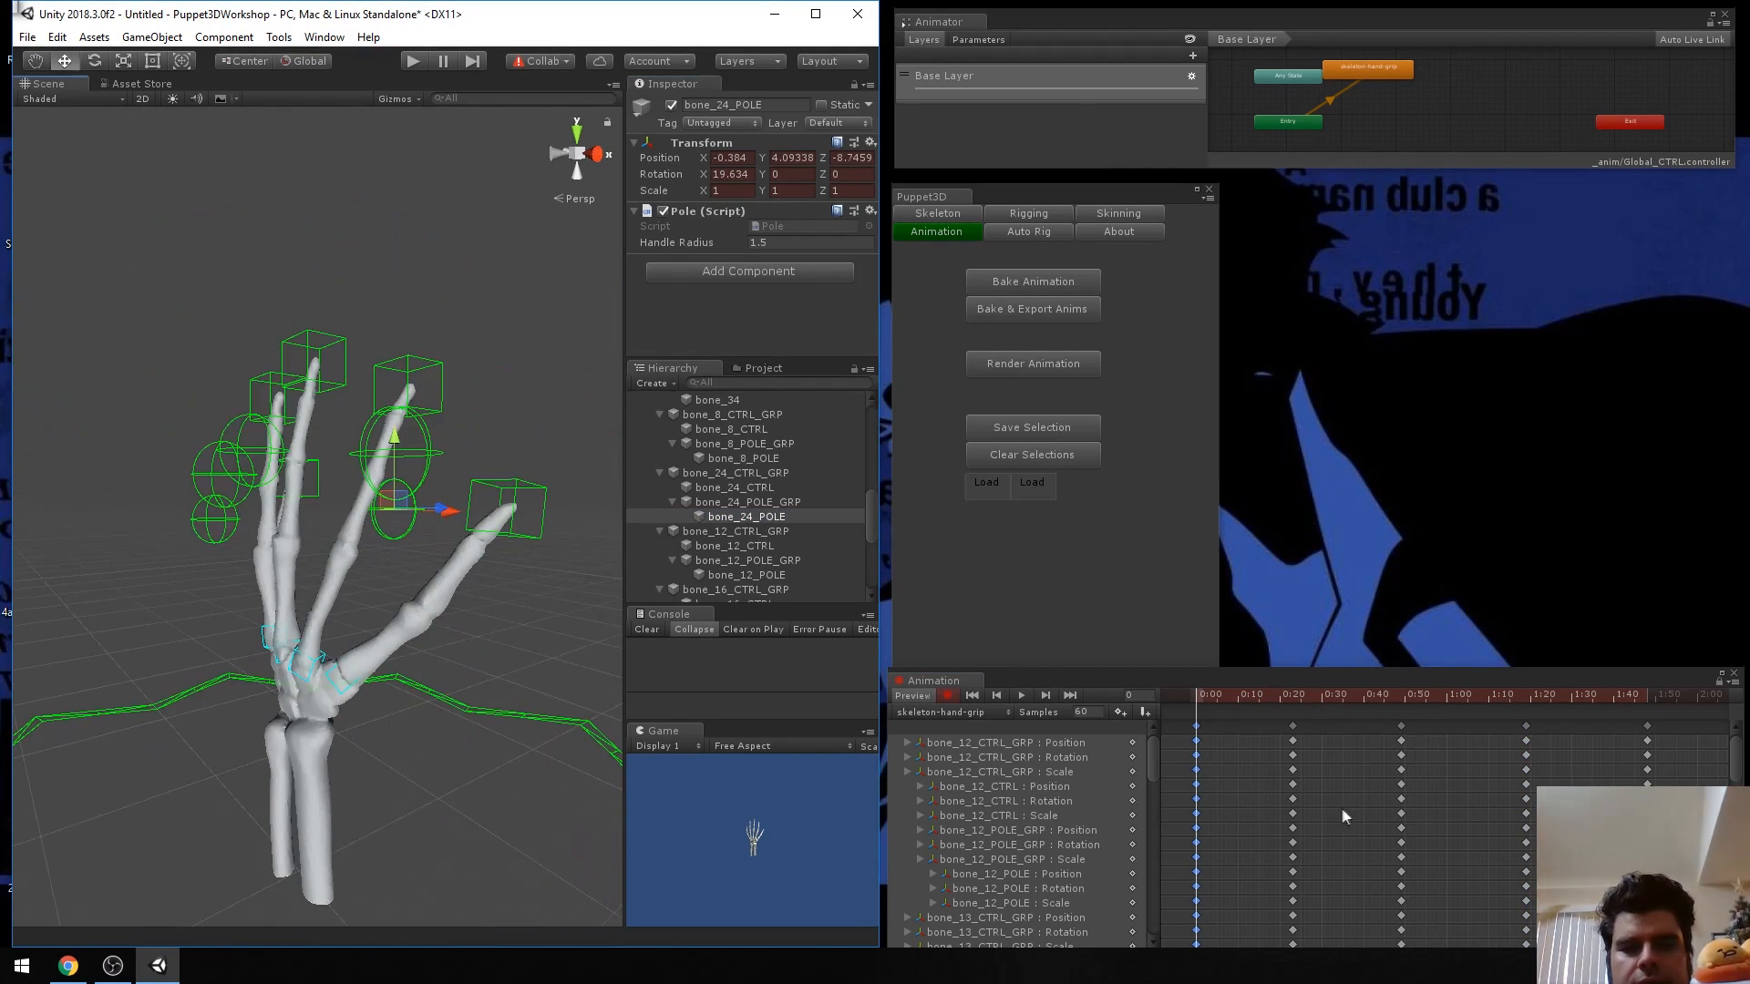
# Move the thumb pole bone_24_POLE at frame 12 to about X -0.68, Y -0.042, Z 0.063.
pyautogui.moveTo(1211, 696); pyautogui.dragTo(1247, 723)
pyautogui.scroll(5, 445, 580)
pyautogui.keyDown('alt'); pyautogui.moveTo(364, 571); pyautogui.dragTo(364, 467); pyautogui.keyUp('alt')
pyautogui.moveTo(271, 527); pyautogui.dragTo(479, 458)
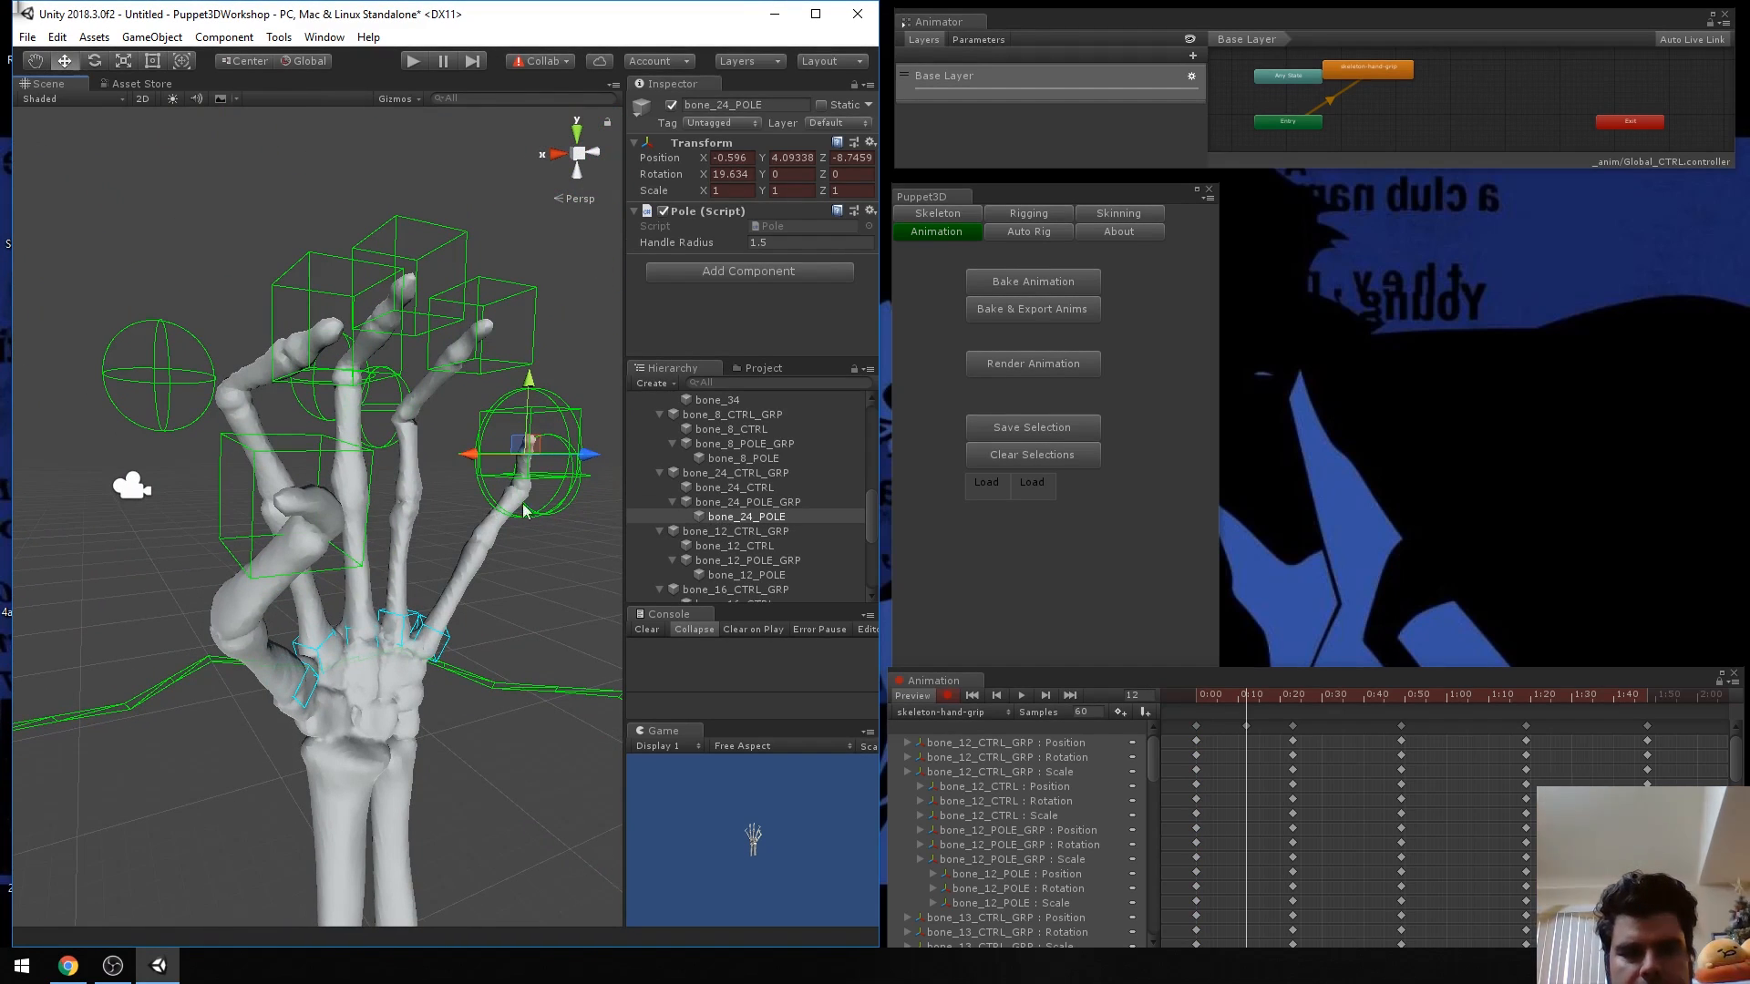
pyautogui.moveTo(485, 463); pyautogui.dragTo(588, 496)
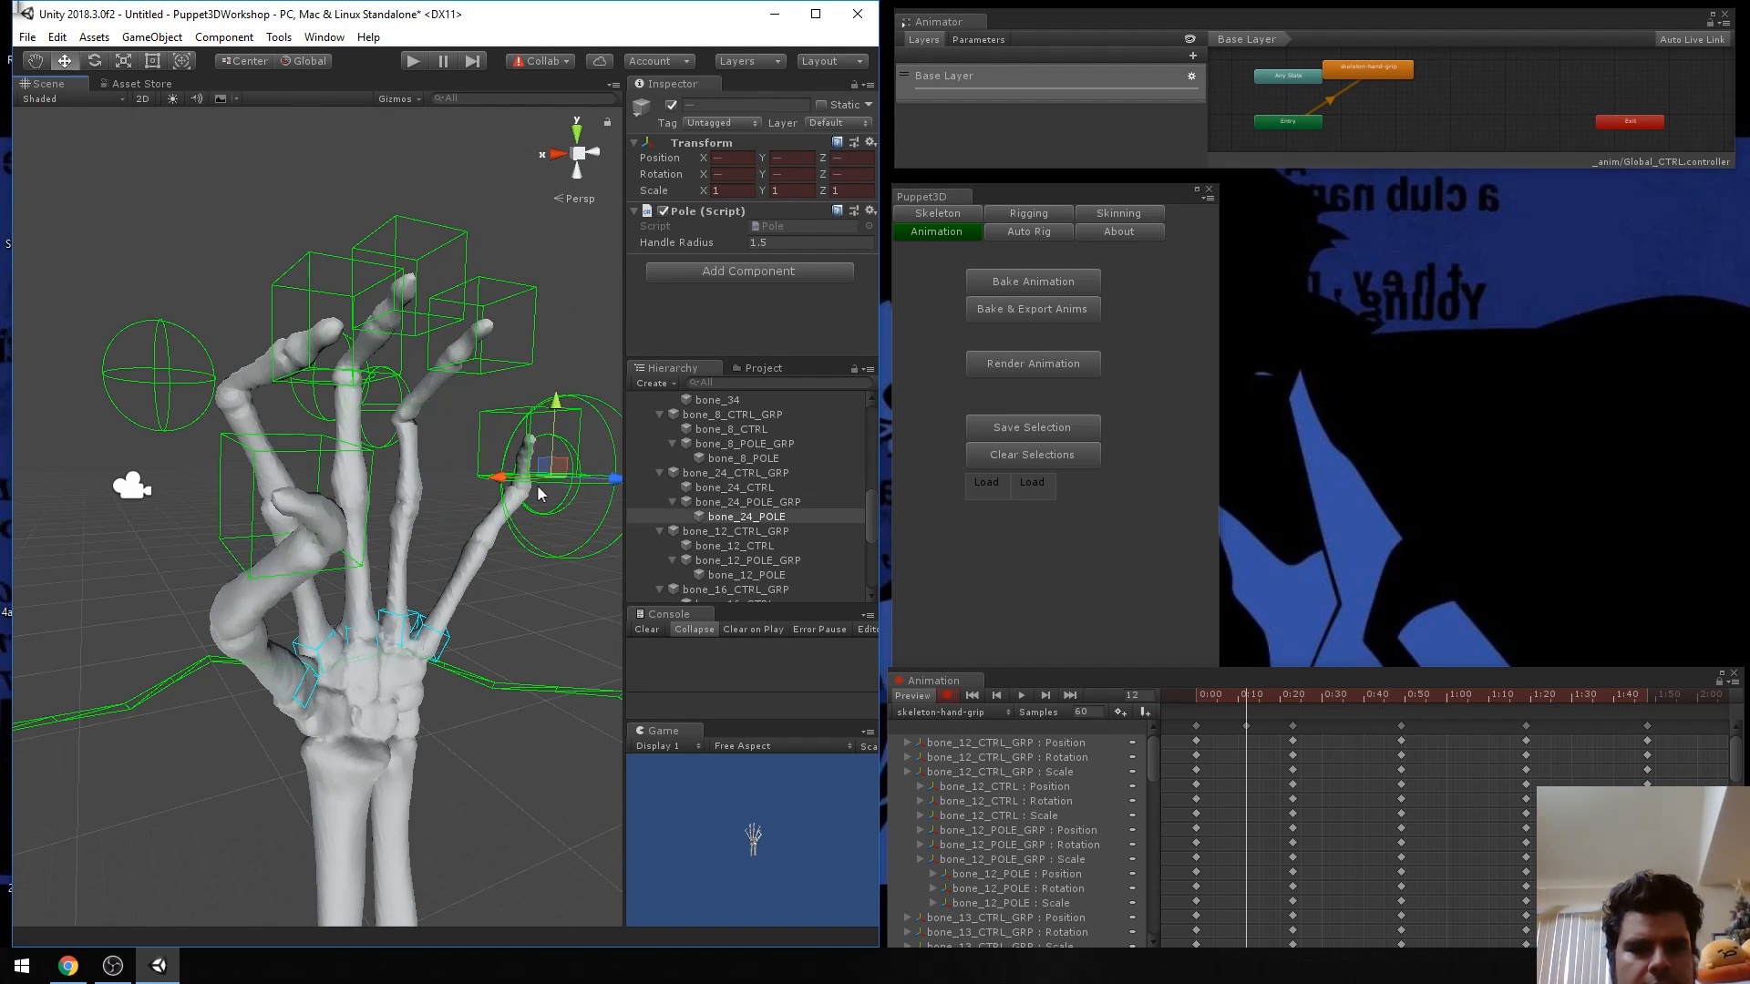
pyautogui.scroll(-5, 602, 488)
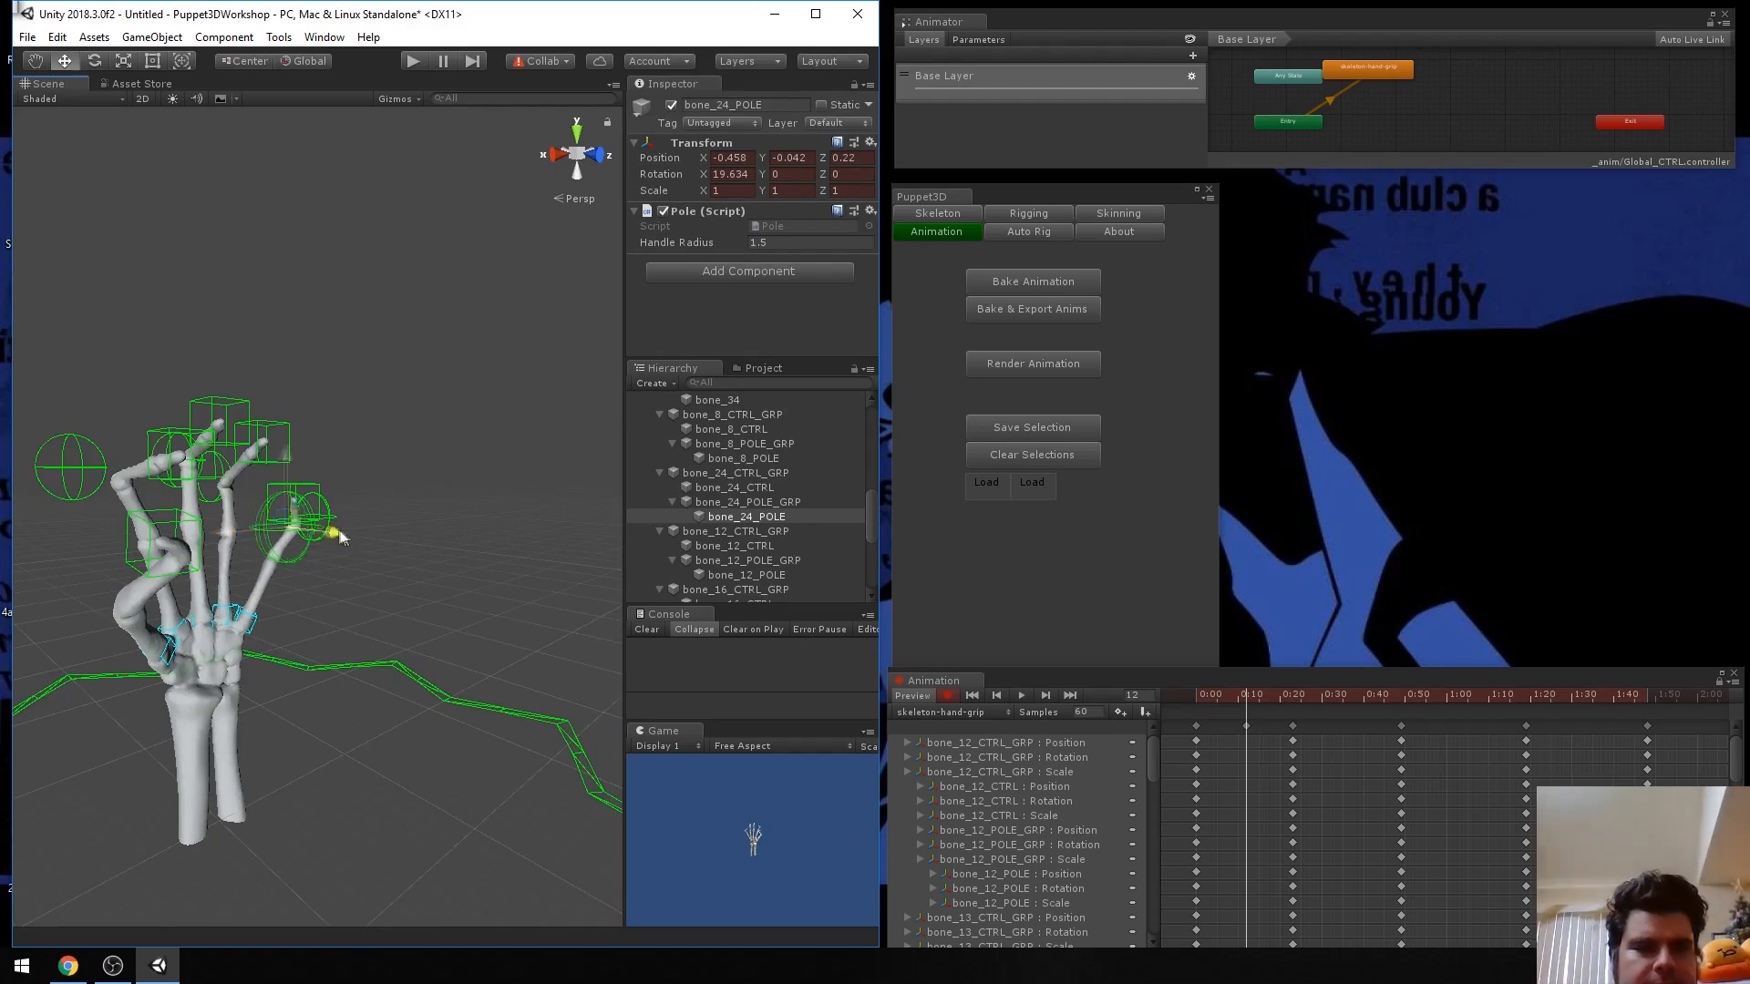
pyautogui.moveTo(339, 536); pyautogui.dragTo(305, 531)
pyautogui.press('w')
pyautogui.moveTo(160, 563); pyautogui.dragTo(344, 474, button='right')
pyautogui.moveTo(344, 474); pyautogui.dragTo(210, 465)
pyautogui.click(316, 458)
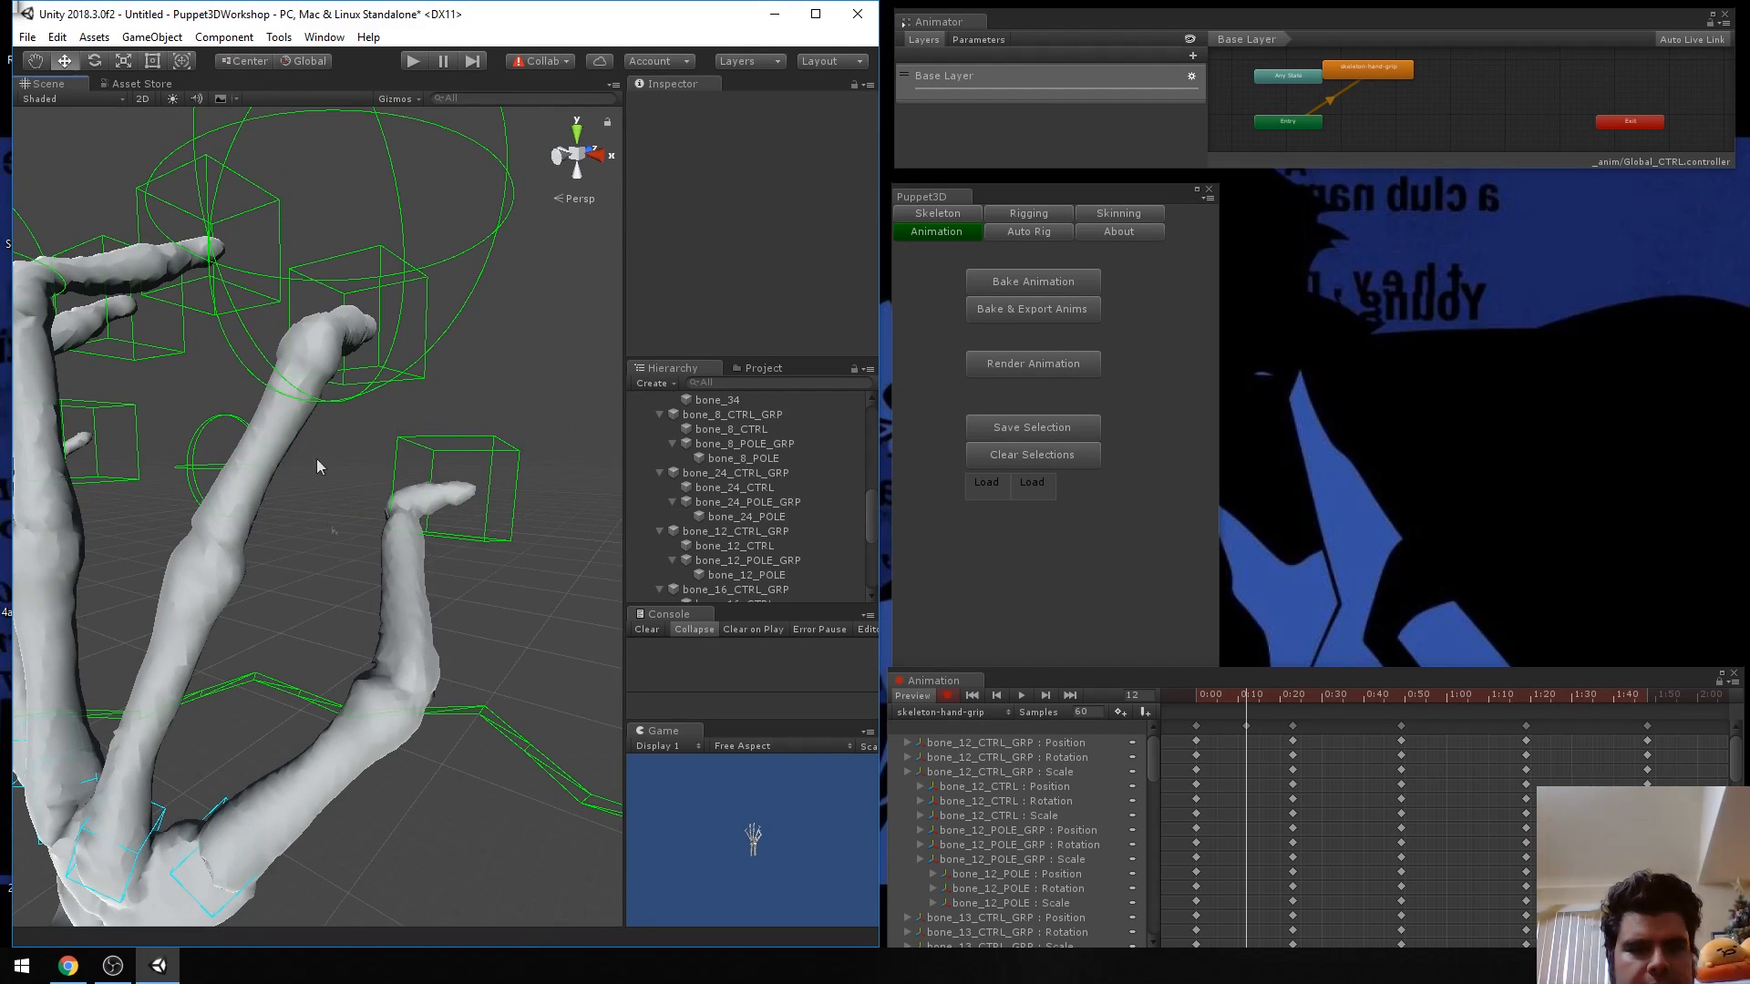
# Lower bone_24_POLE well below the thumb at frame 12, to about X 0.042, Y -0.789, Z 0.126.
pyautogui.click(223, 424)
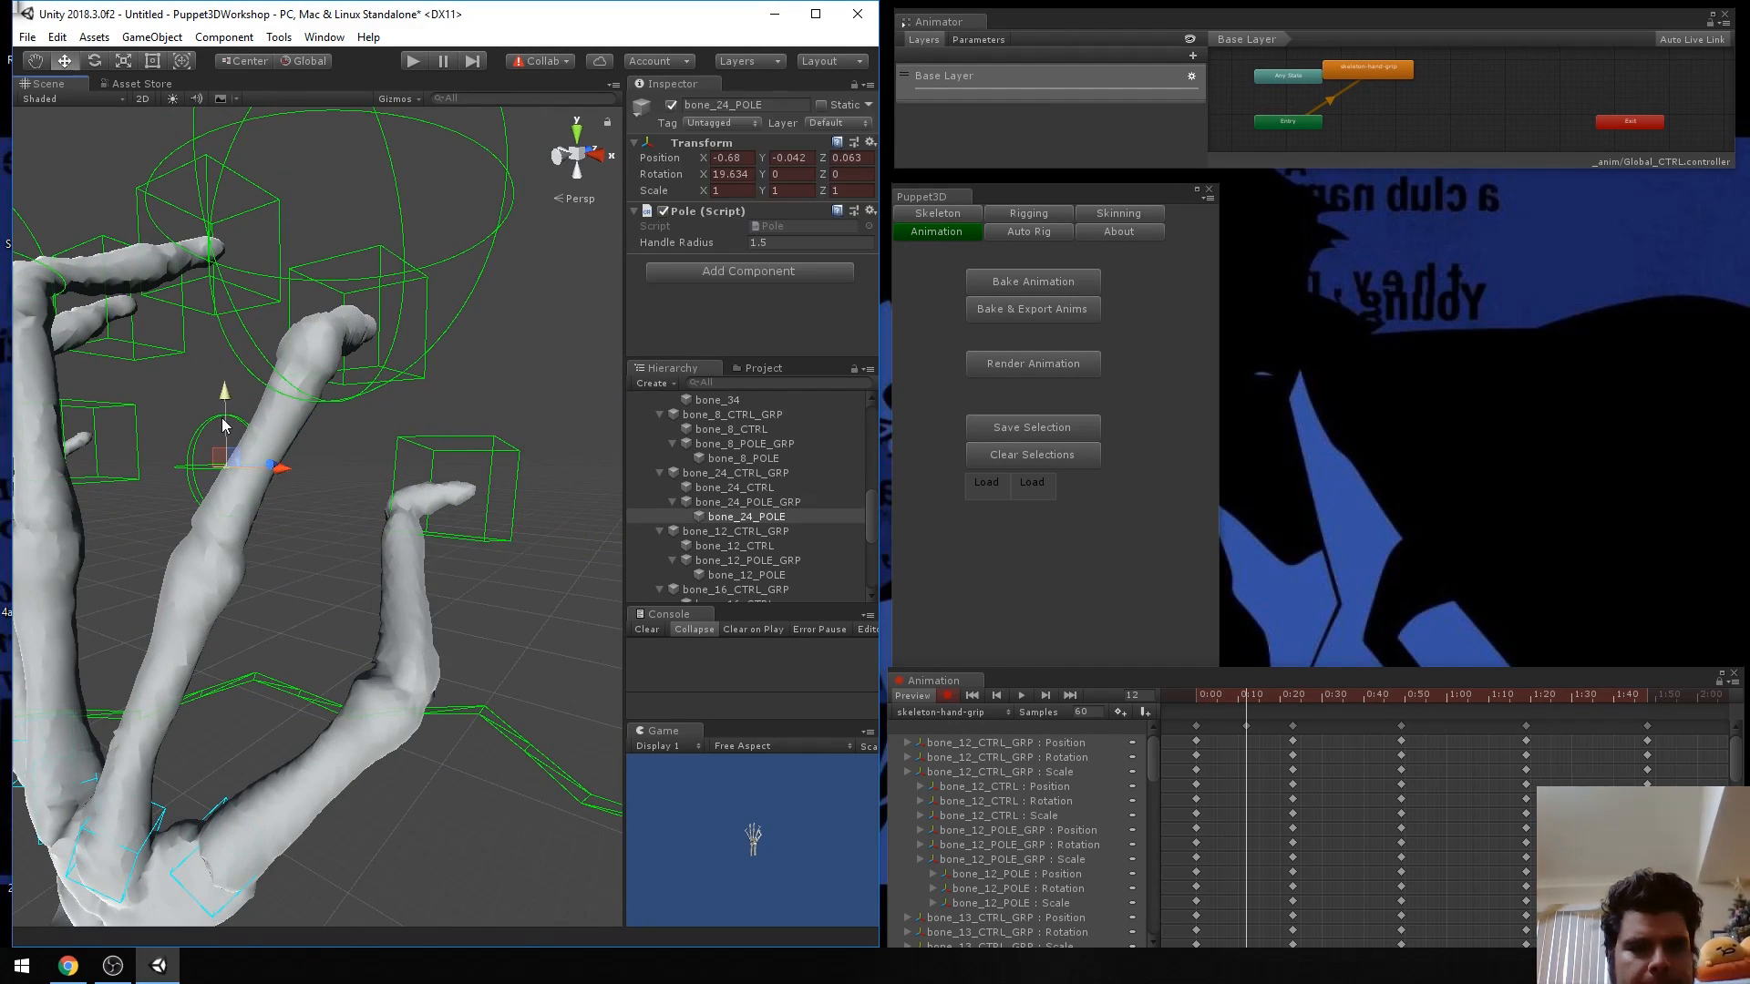
pyautogui.moveTo(231, 421); pyautogui.dragTo(297, 725)
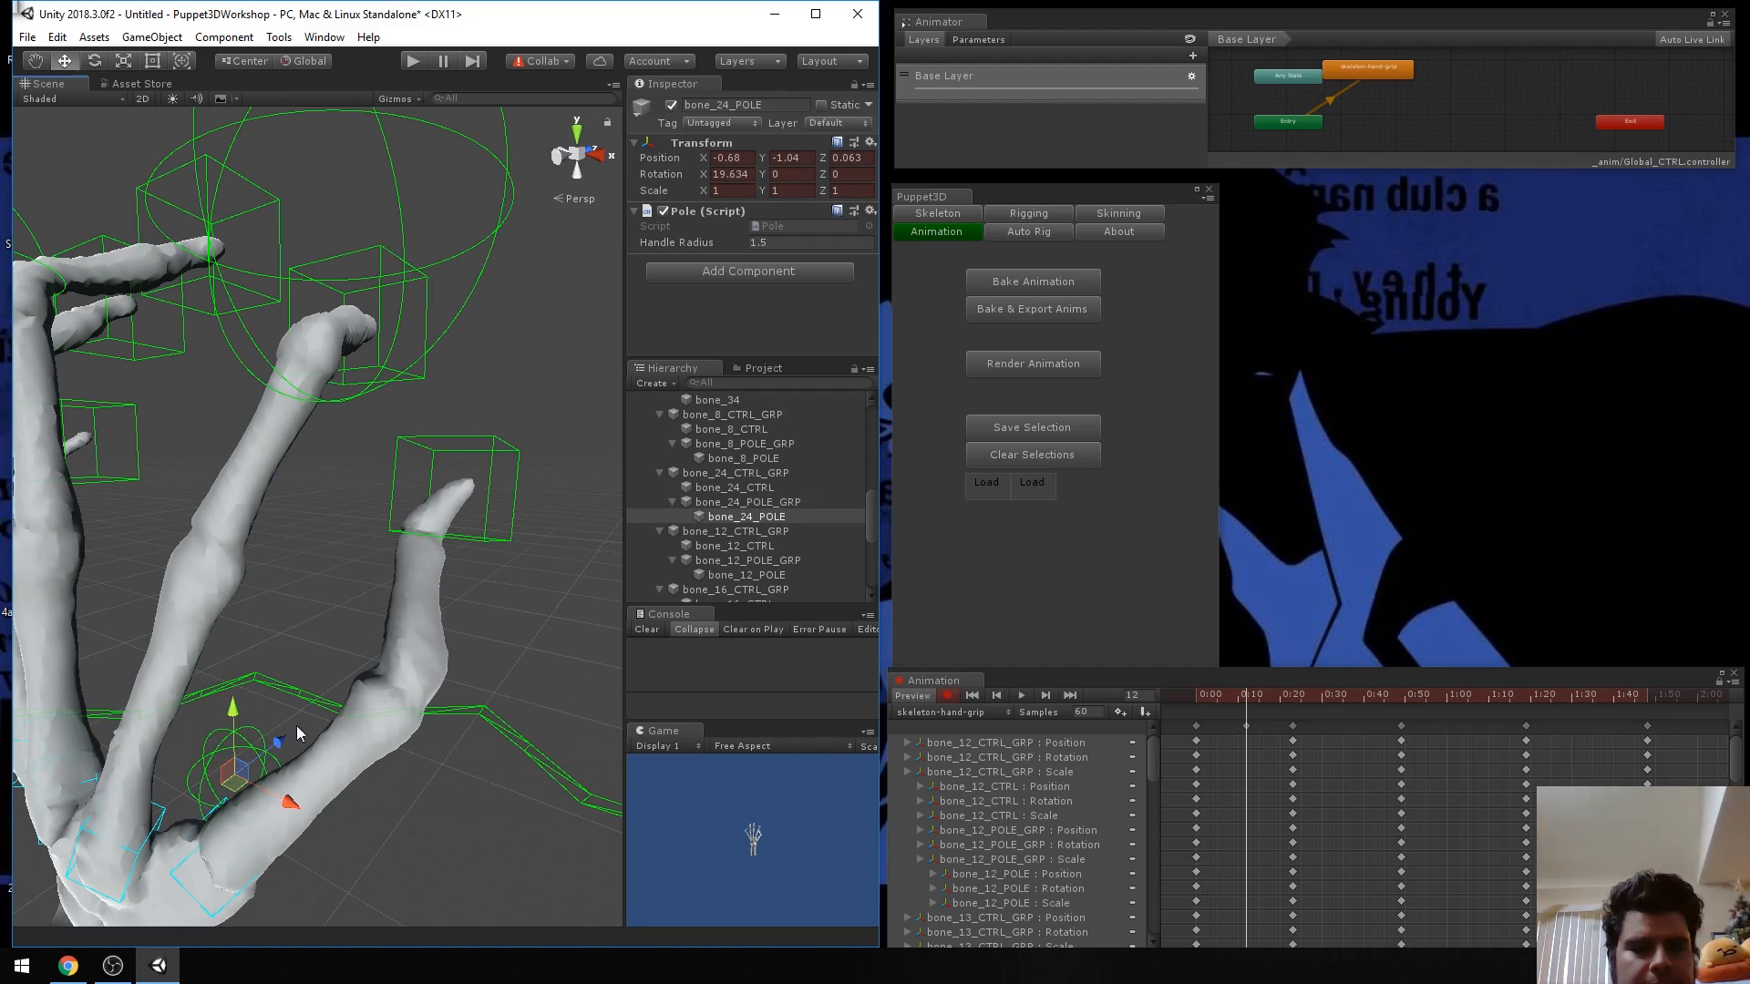
pyautogui.moveTo(288, 803); pyautogui.dragTo(269, 707)
pyautogui.scroll(-5, 511, 803)
pyautogui.moveTo(269, 707); pyautogui.dragTo(308, 729, button='middle')
pyautogui.scroll(3, 310, 690)
pyautogui.moveTo(422, 751)
pyautogui.mouseDown()
pyautogui.moveTo(460, 750)
pyautogui.moveTo(427, 745)
pyautogui.mouseUp()
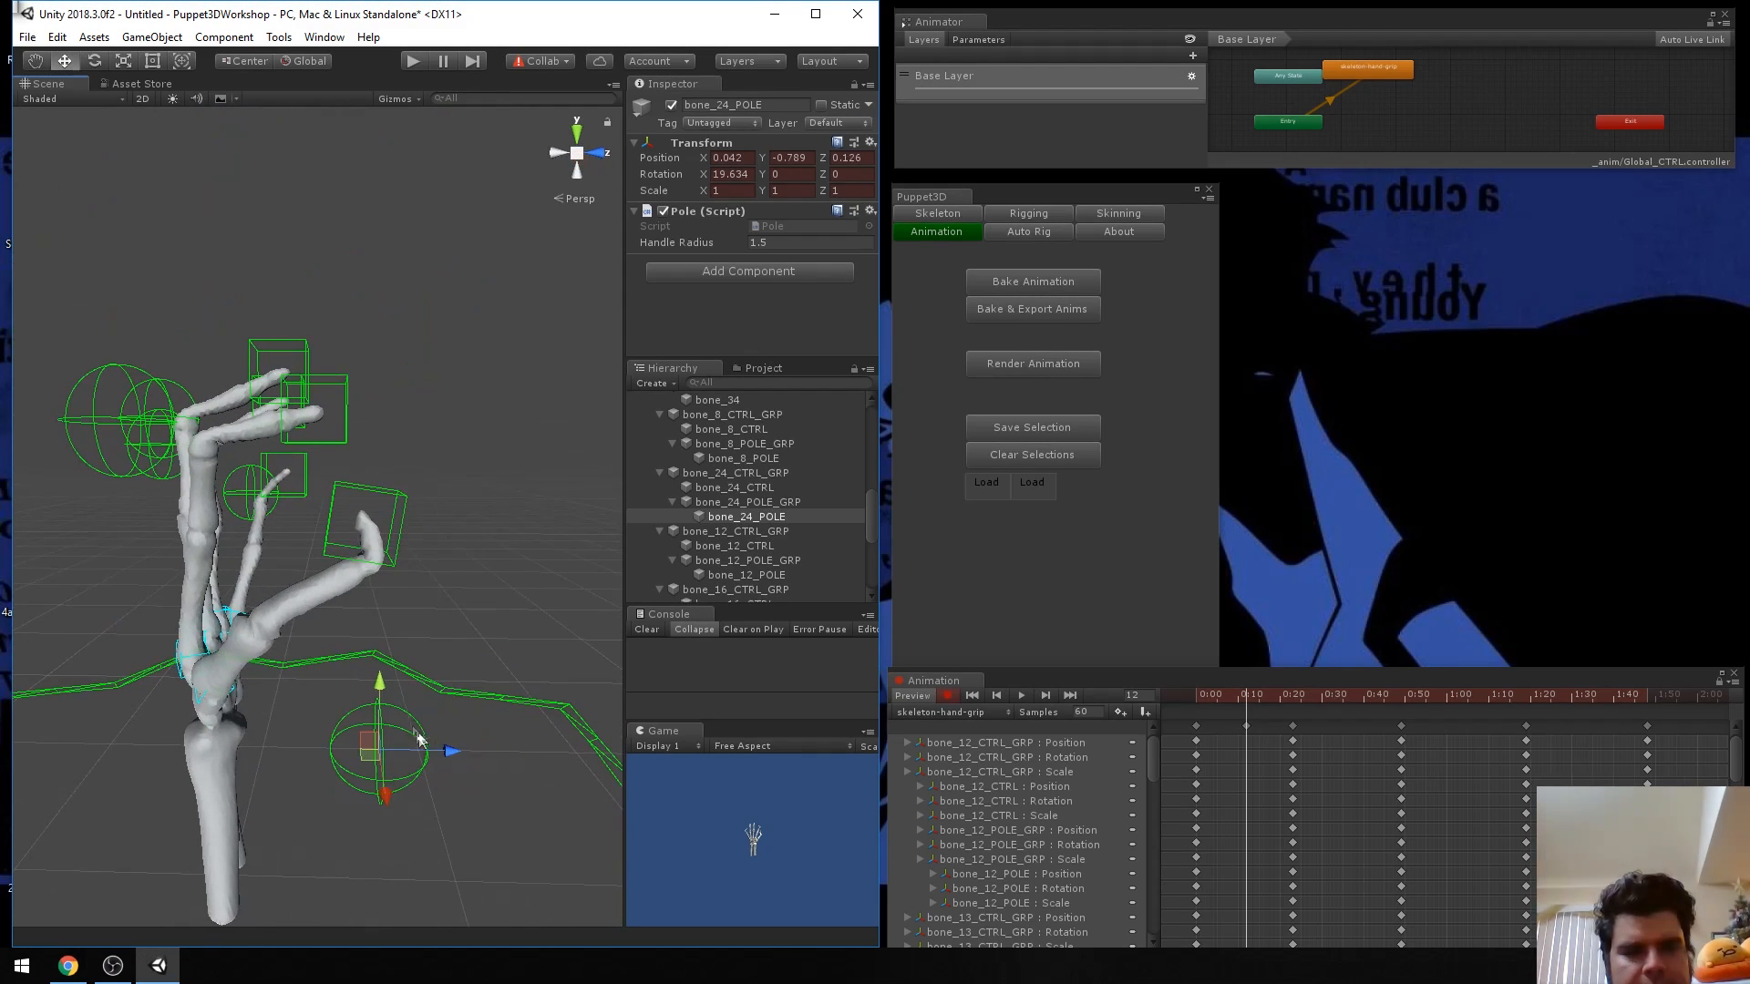
# Raise bone_24_POLE back up beside the thumb tip at frame 12 and undo the last upward nudge.
pyautogui.moveTo(369, 638); pyautogui.dragTo(484, 601)
pyautogui.moveTo(602, 603); pyautogui.dragTo(513, 597, button='middle')
pyautogui.moveTo(486, 576)
pyautogui.mouseDown()
pyautogui.moveTo(469, 562)
pyautogui.moveTo(496, 555)
pyautogui.mouseUp()
pyautogui.moveTo(447, 485); pyautogui.dragTo(462, 431)
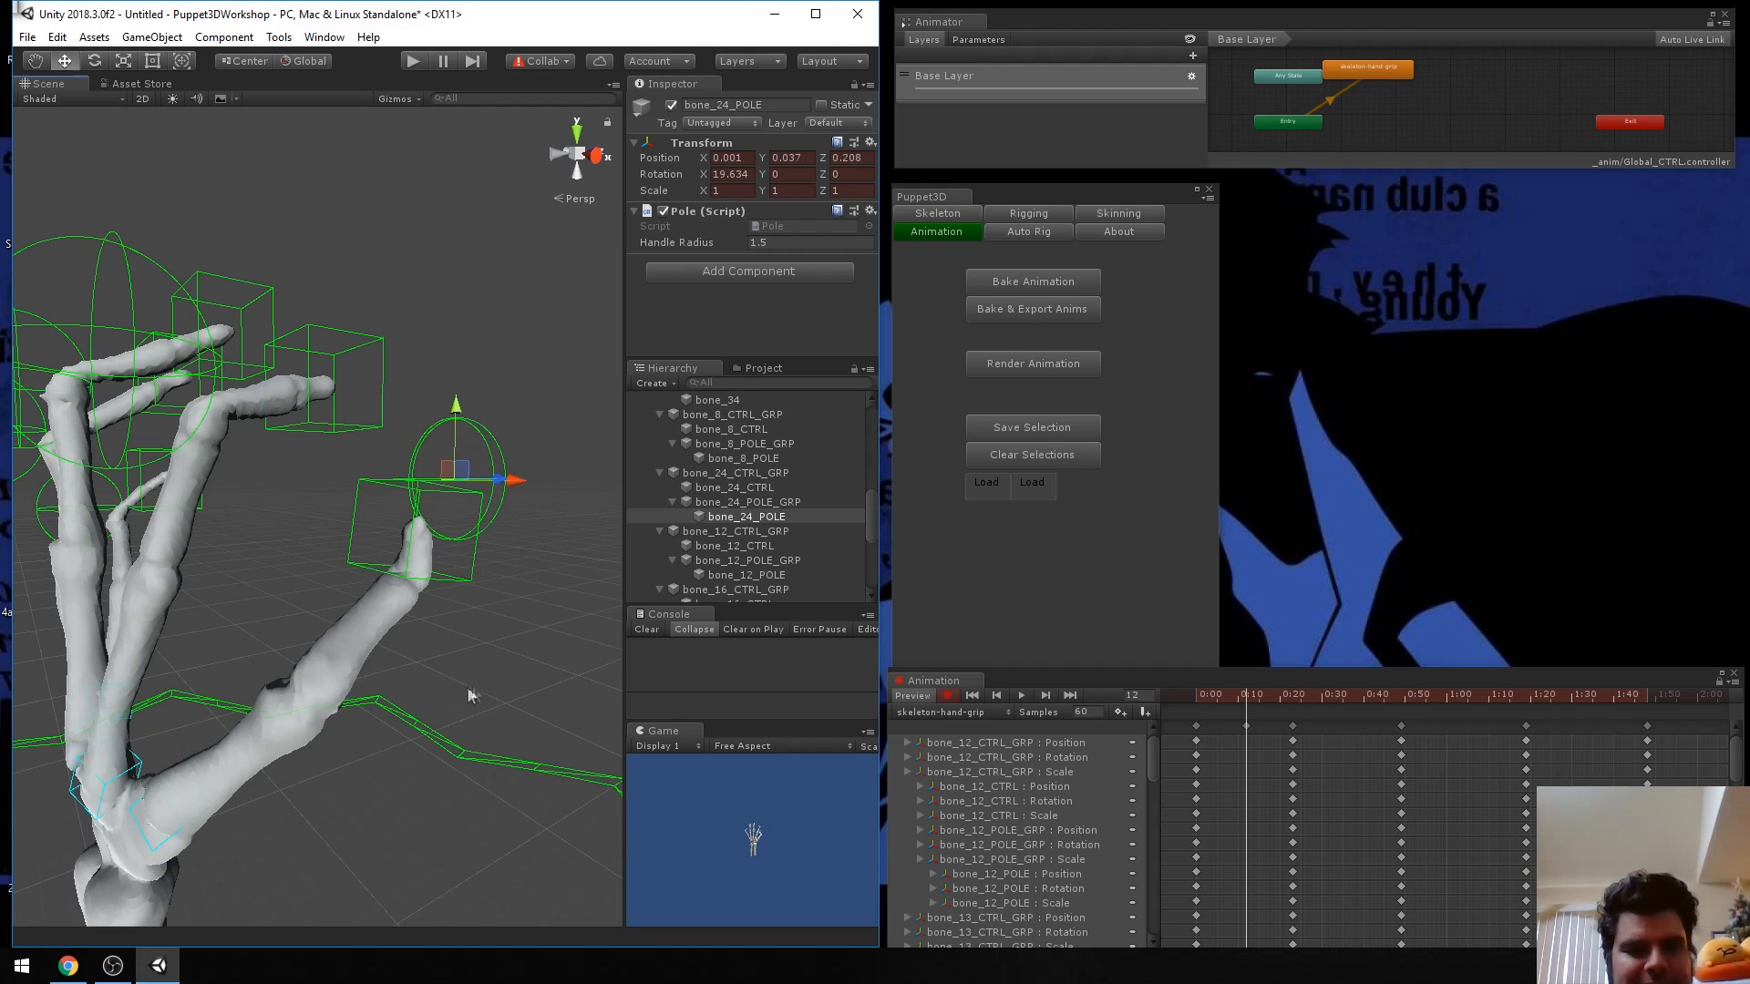
pyautogui.hotkey('ctrl', 'z')
# Move the thumb control bone_24_CTRL at frame 12 to about X -0.241, Y -0.09, Z 0.215.
pyautogui.scroll(3, 472, 680)
pyautogui.scroll(-5, 464, 670)
pyautogui.moveTo(465, 669); pyautogui.dragTo(402, 703, button='right')
pyautogui.click(402, 703)
pyautogui.scroll(-2, 424, 725)
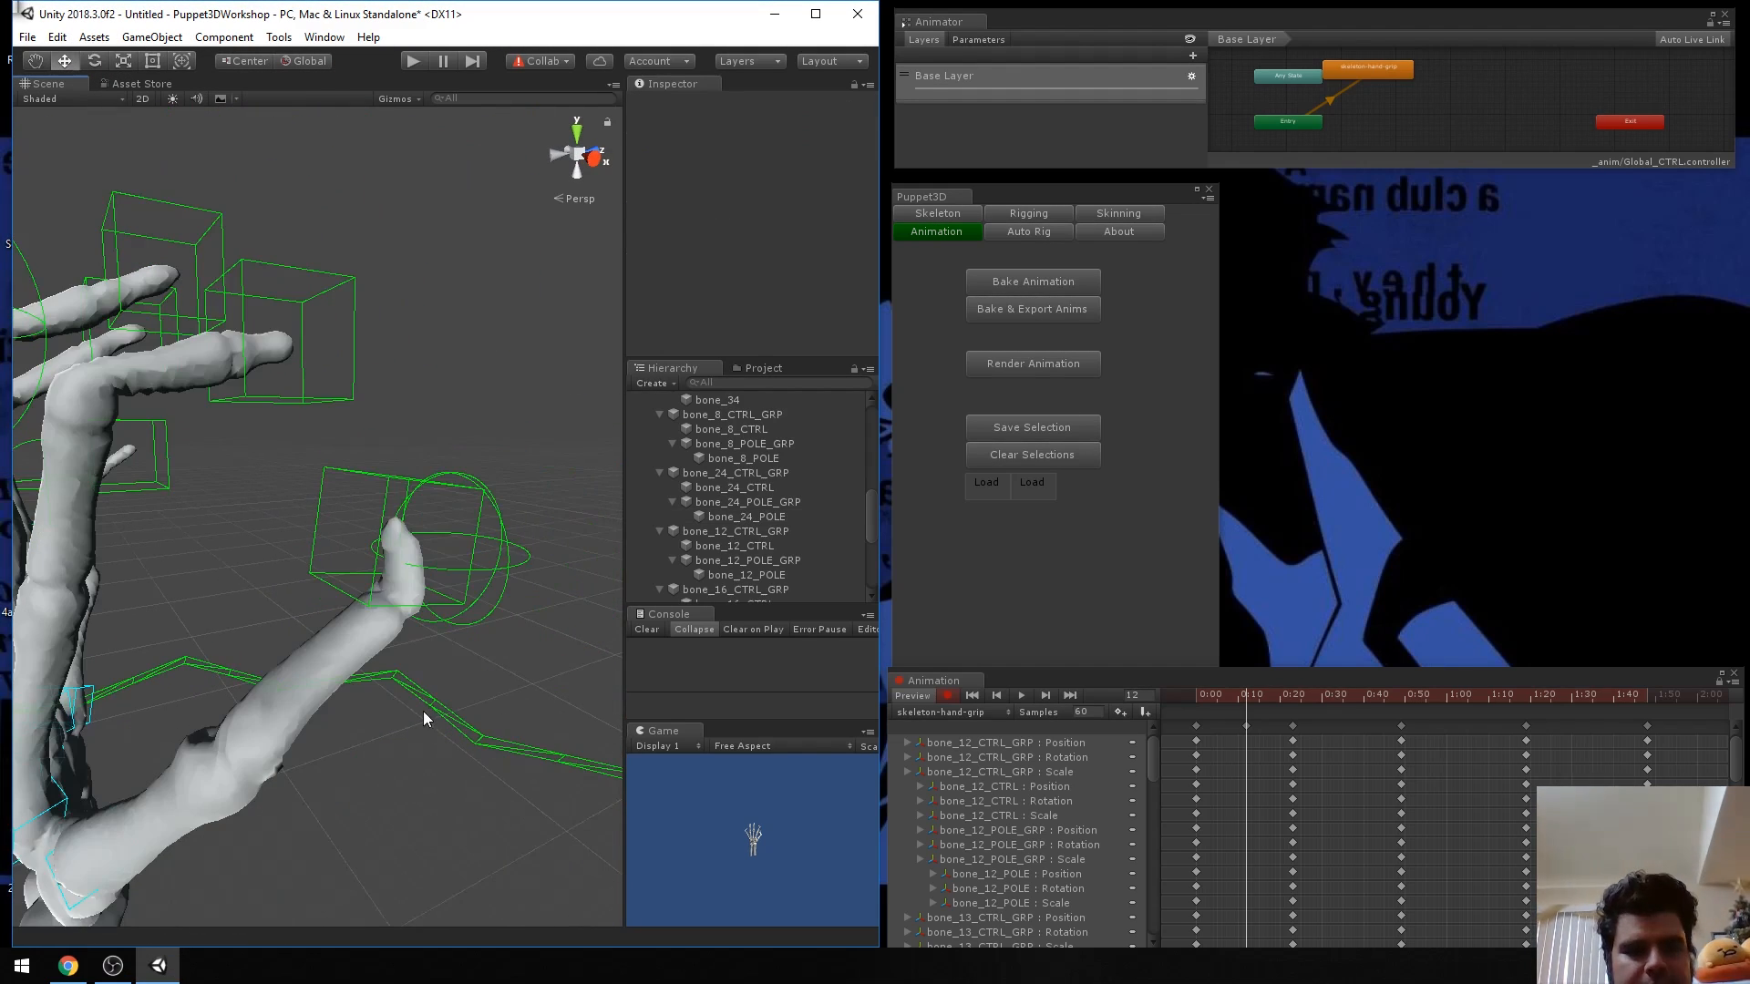
pyautogui.click(368, 605)
pyautogui.moveTo(454, 527); pyautogui.dragTo(490, 531)
pyautogui.moveTo(458, 468); pyautogui.dragTo(459, 478)
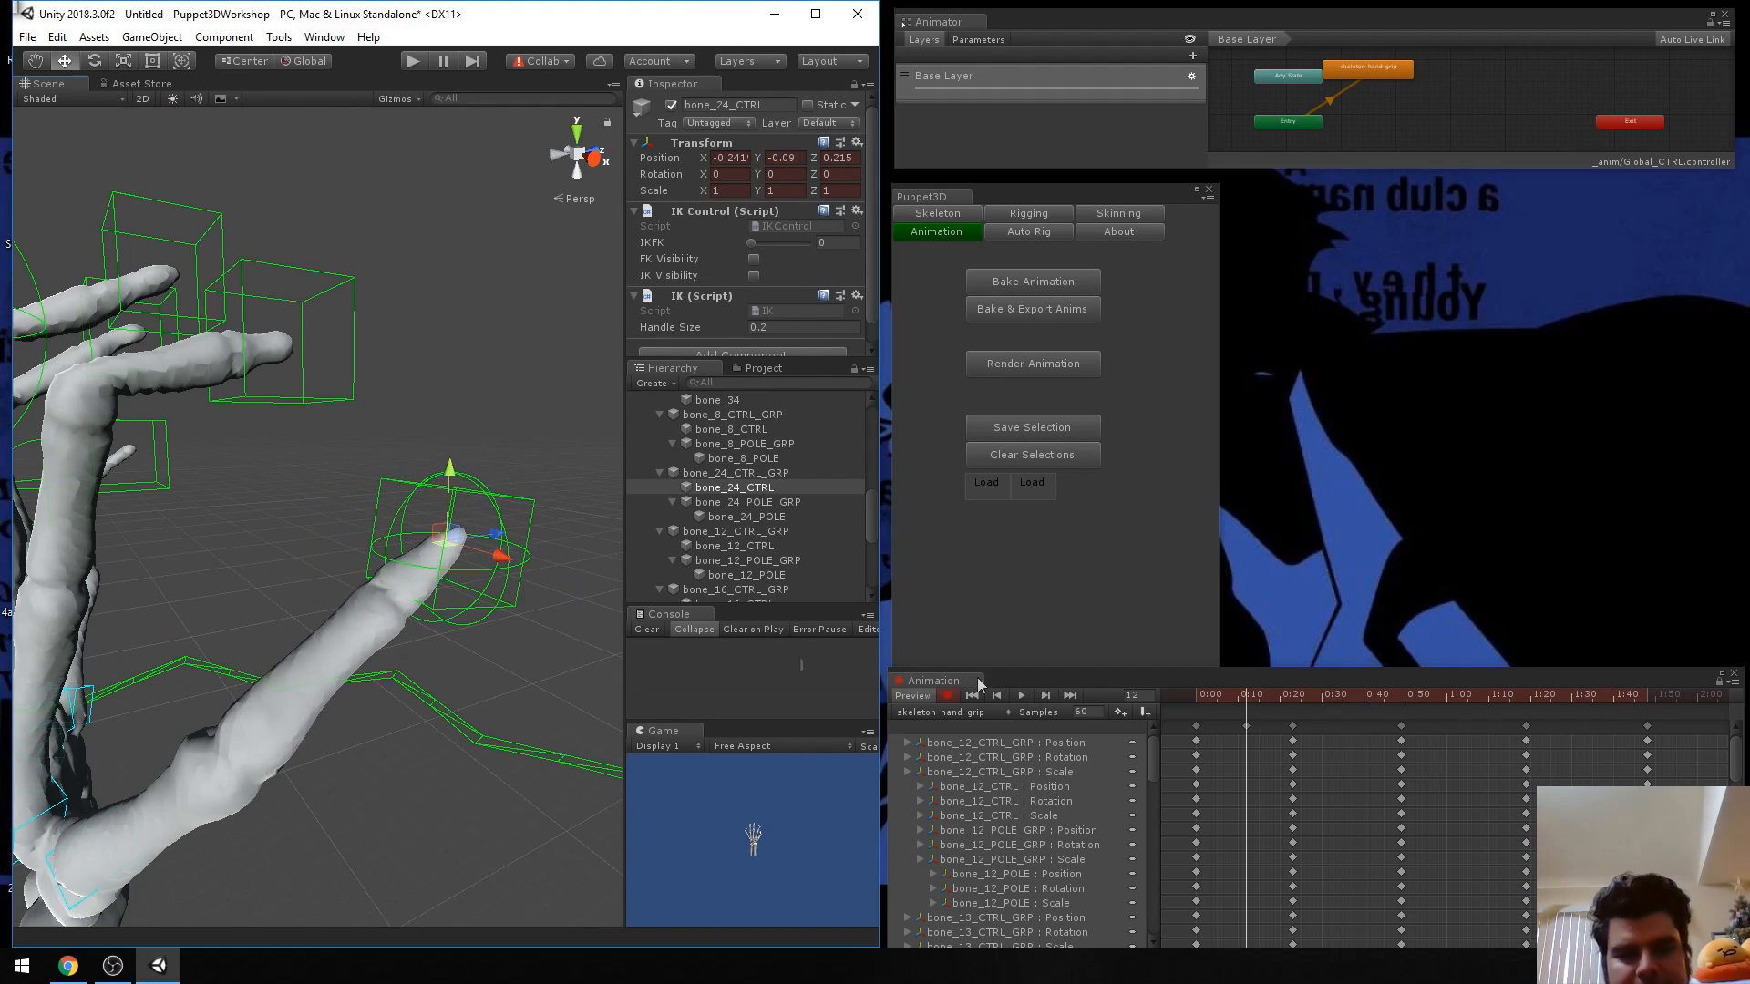
# Select all controls from the second saved Puppet3D selection and key their pose at frame 12.
pyautogui.click(1035, 486)
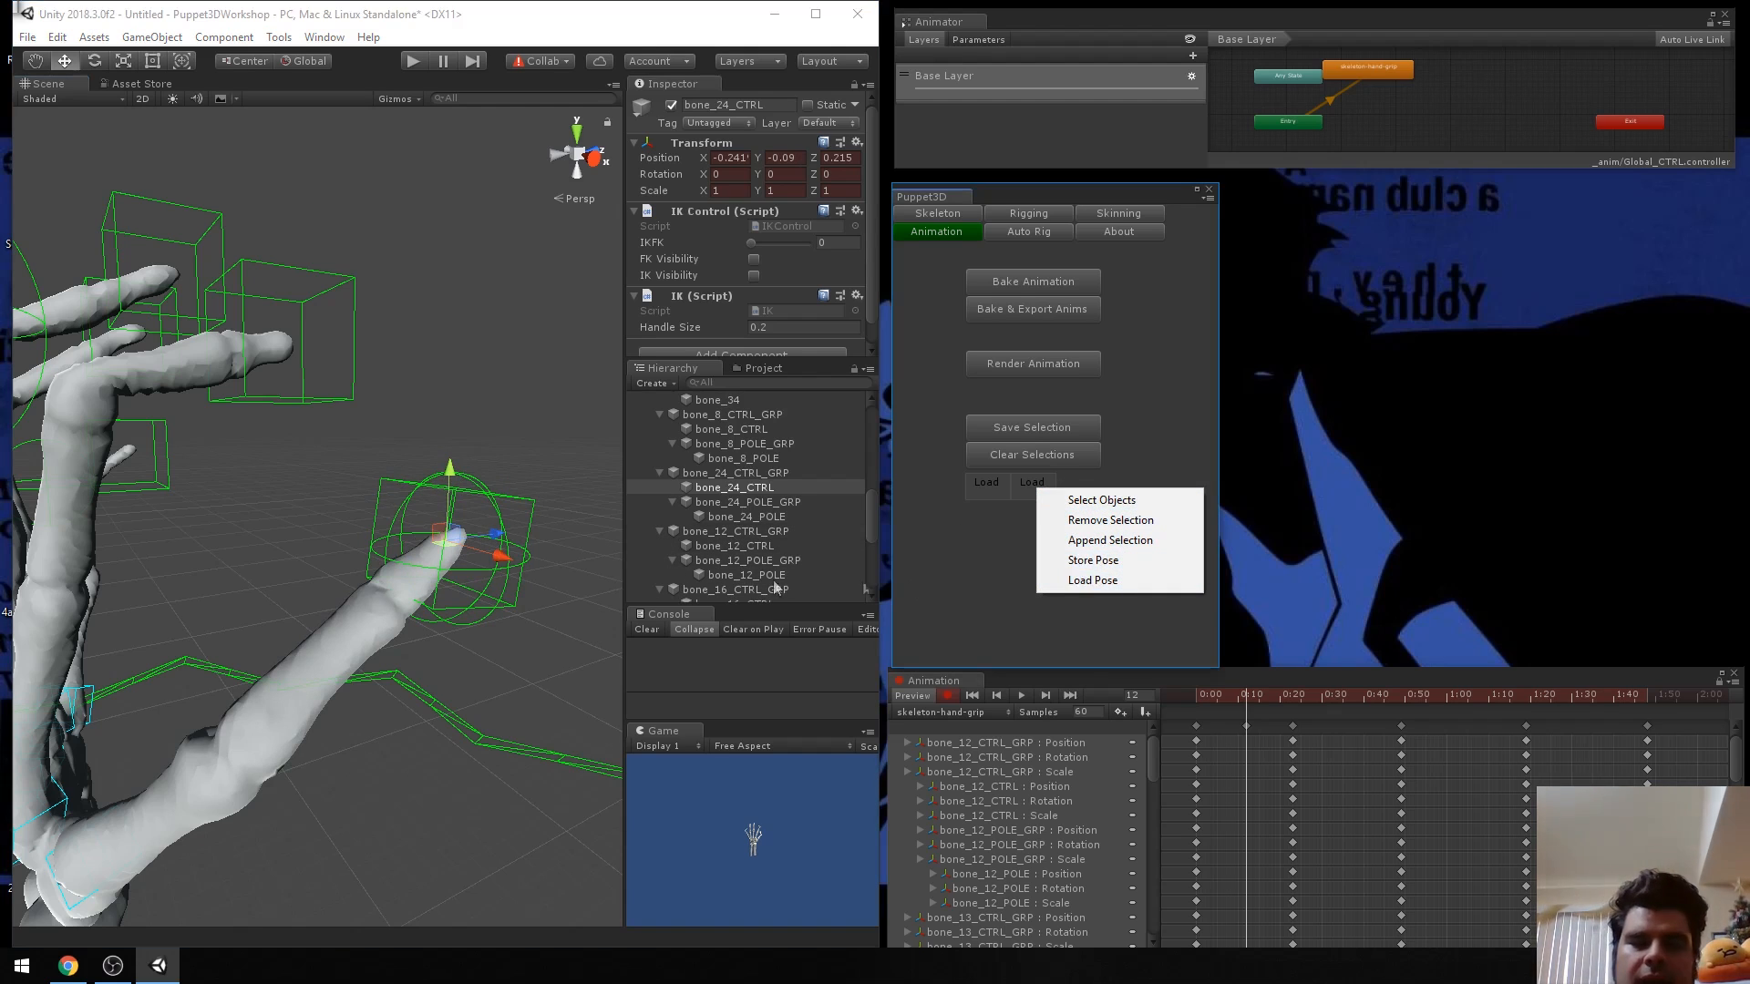
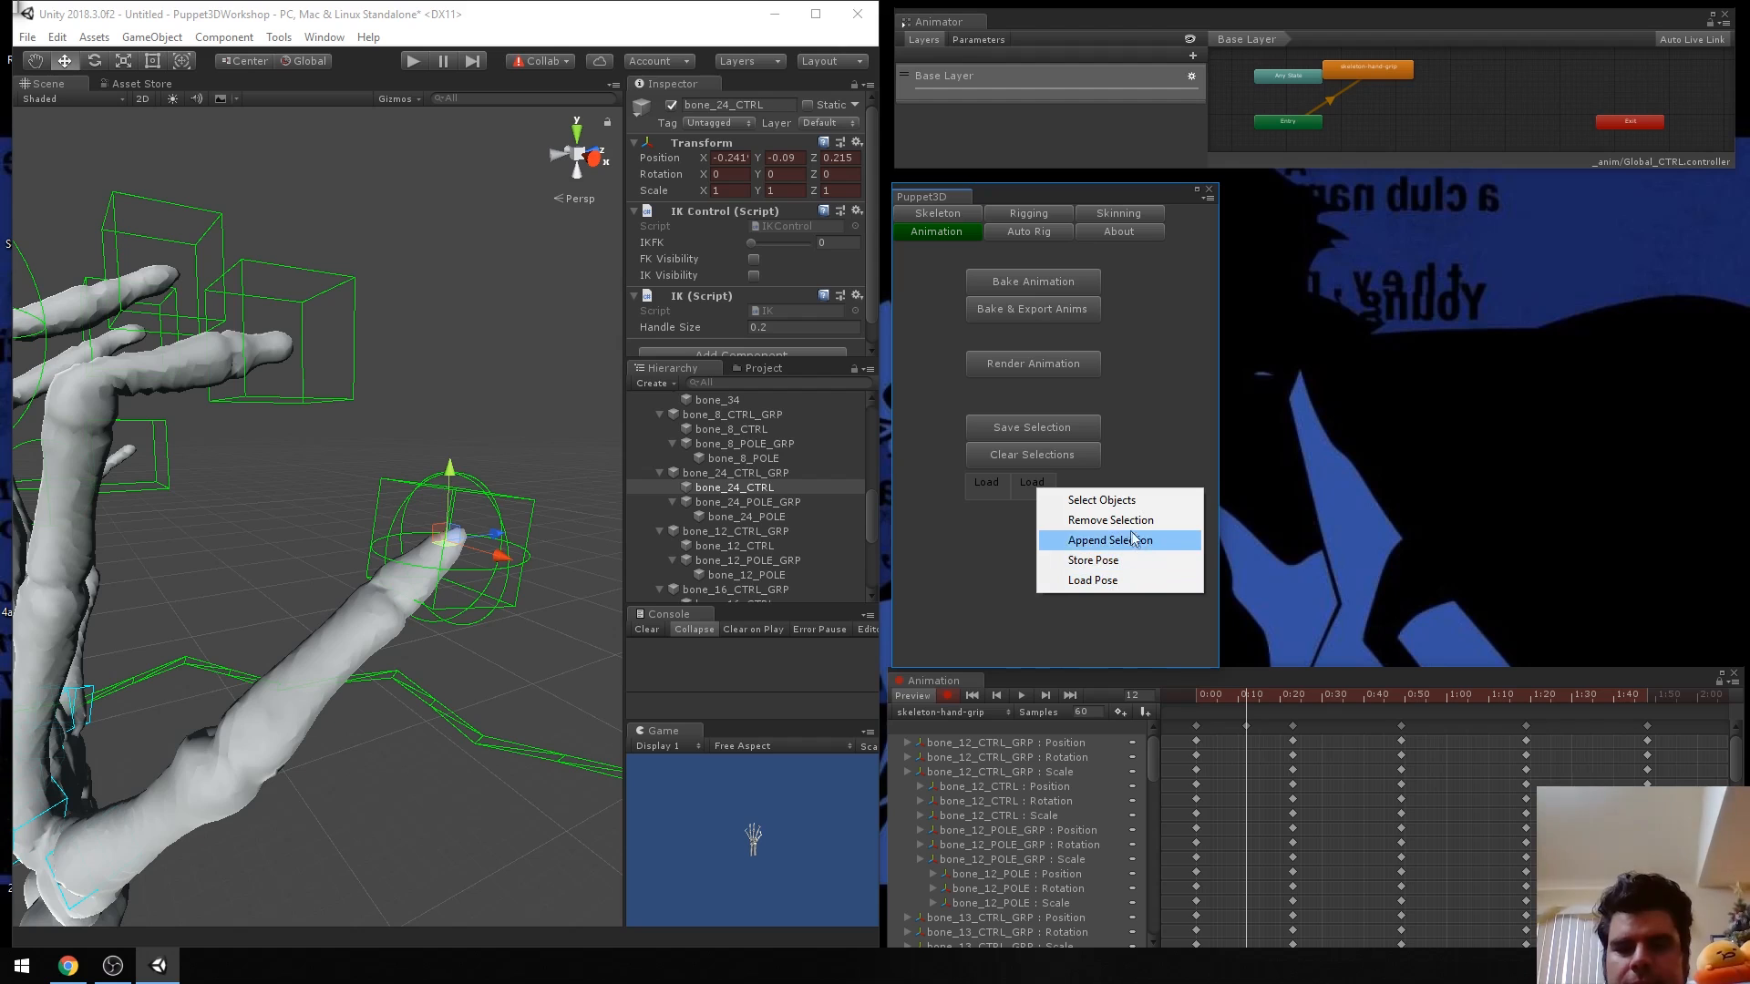
pyautogui.click(1113, 503)
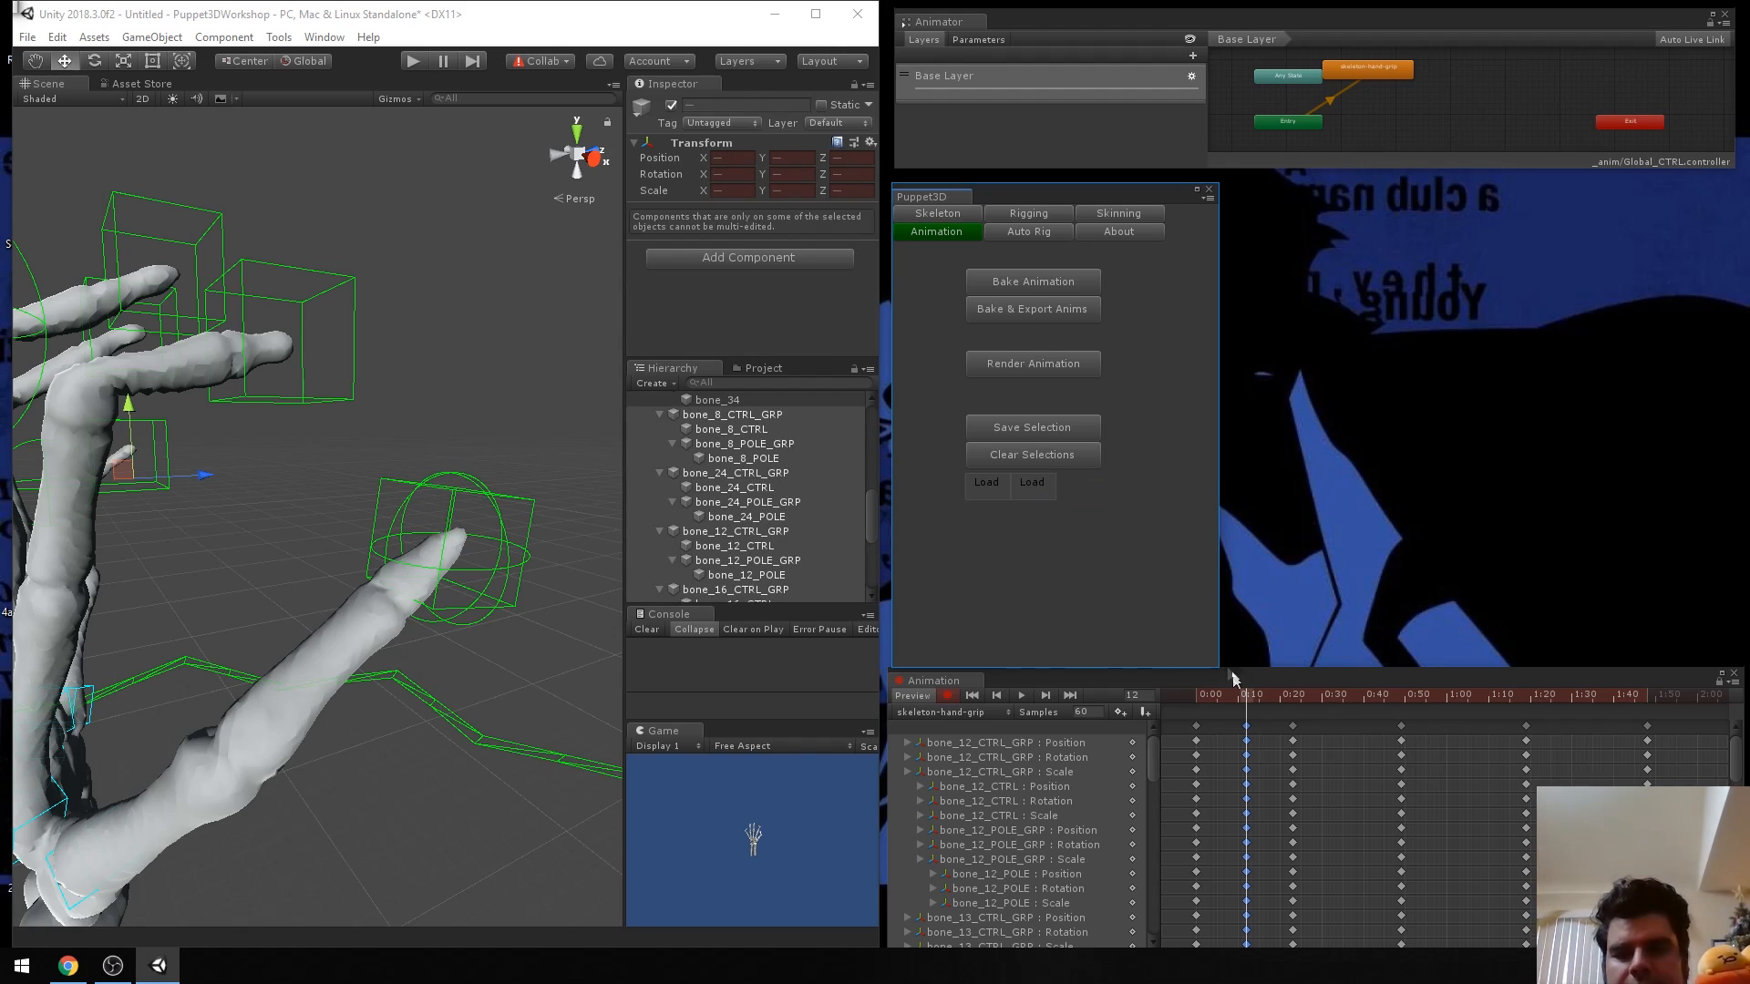
# Scrub between frame 0 and about frame 28, examining the closing fingers from several angles, and return to frame 0.
pyautogui.moveTo(1241, 693); pyautogui.dragTo(1156, 713)
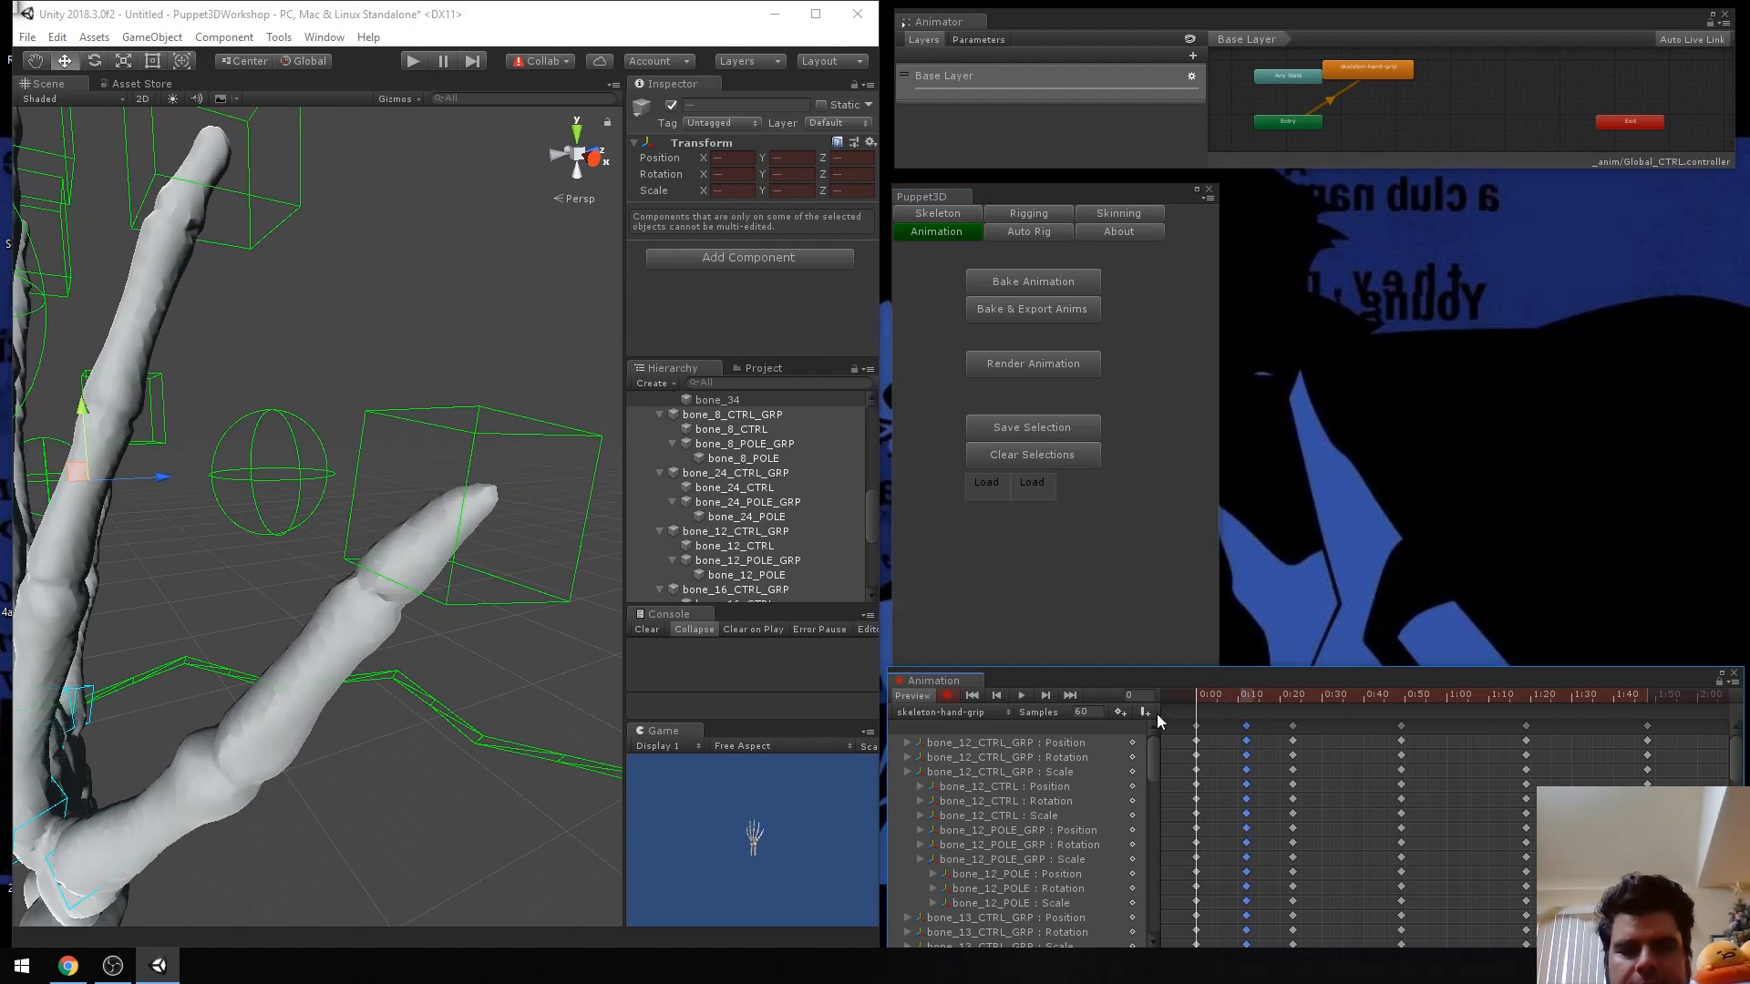
pyautogui.scroll(-5, 434, 583)
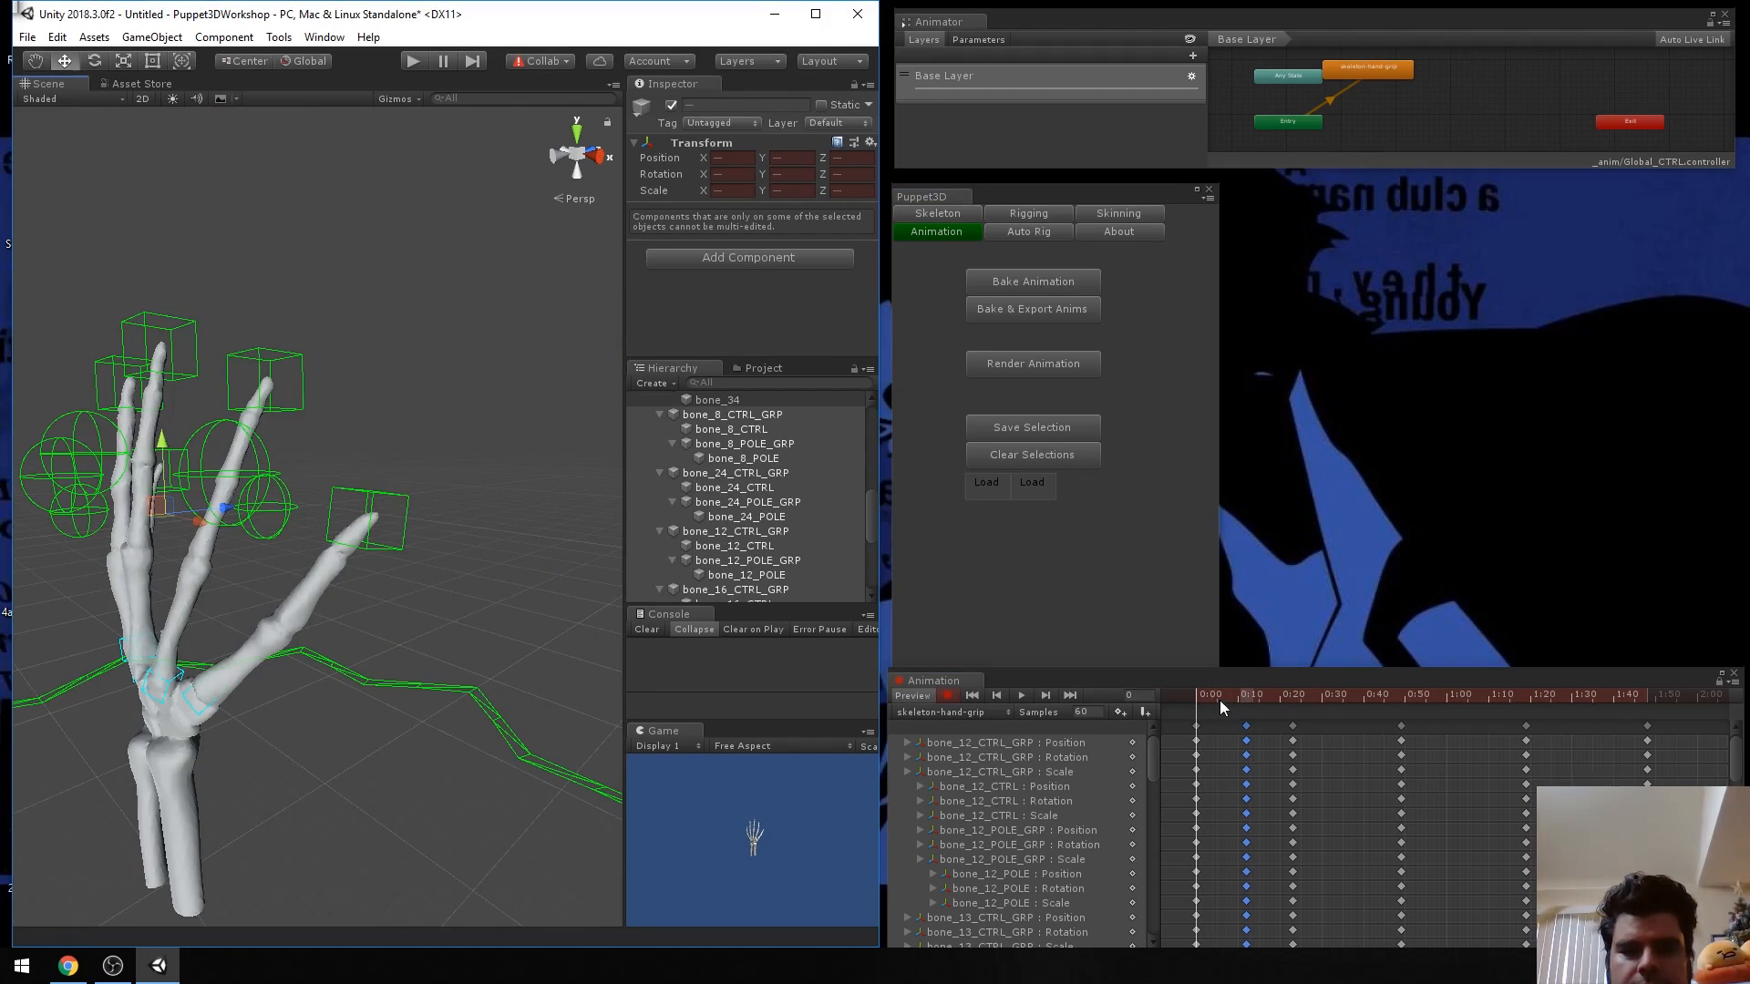
pyautogui.moveTo(1211, 696); pyautogui.dragTo(1290, 729)
pyautogui.keyDown('alt'); pyautogui.moveTo(469, 583); pyautogui.dragTo(603, 615); pyautogui.keyUp('alt')
pyautogui.moveTo(1223, 695); pyautogui.dragTo(1315, 724)
pyautogui.keyDown('alt'); pyautogui.moveTo(469, 434); pyautogui.dragTo(328, 458); pyautogui.keyUp('alt')
pyautogui.moveTo(329, 458); pyautogui.dragTo(233, 469, button='right')
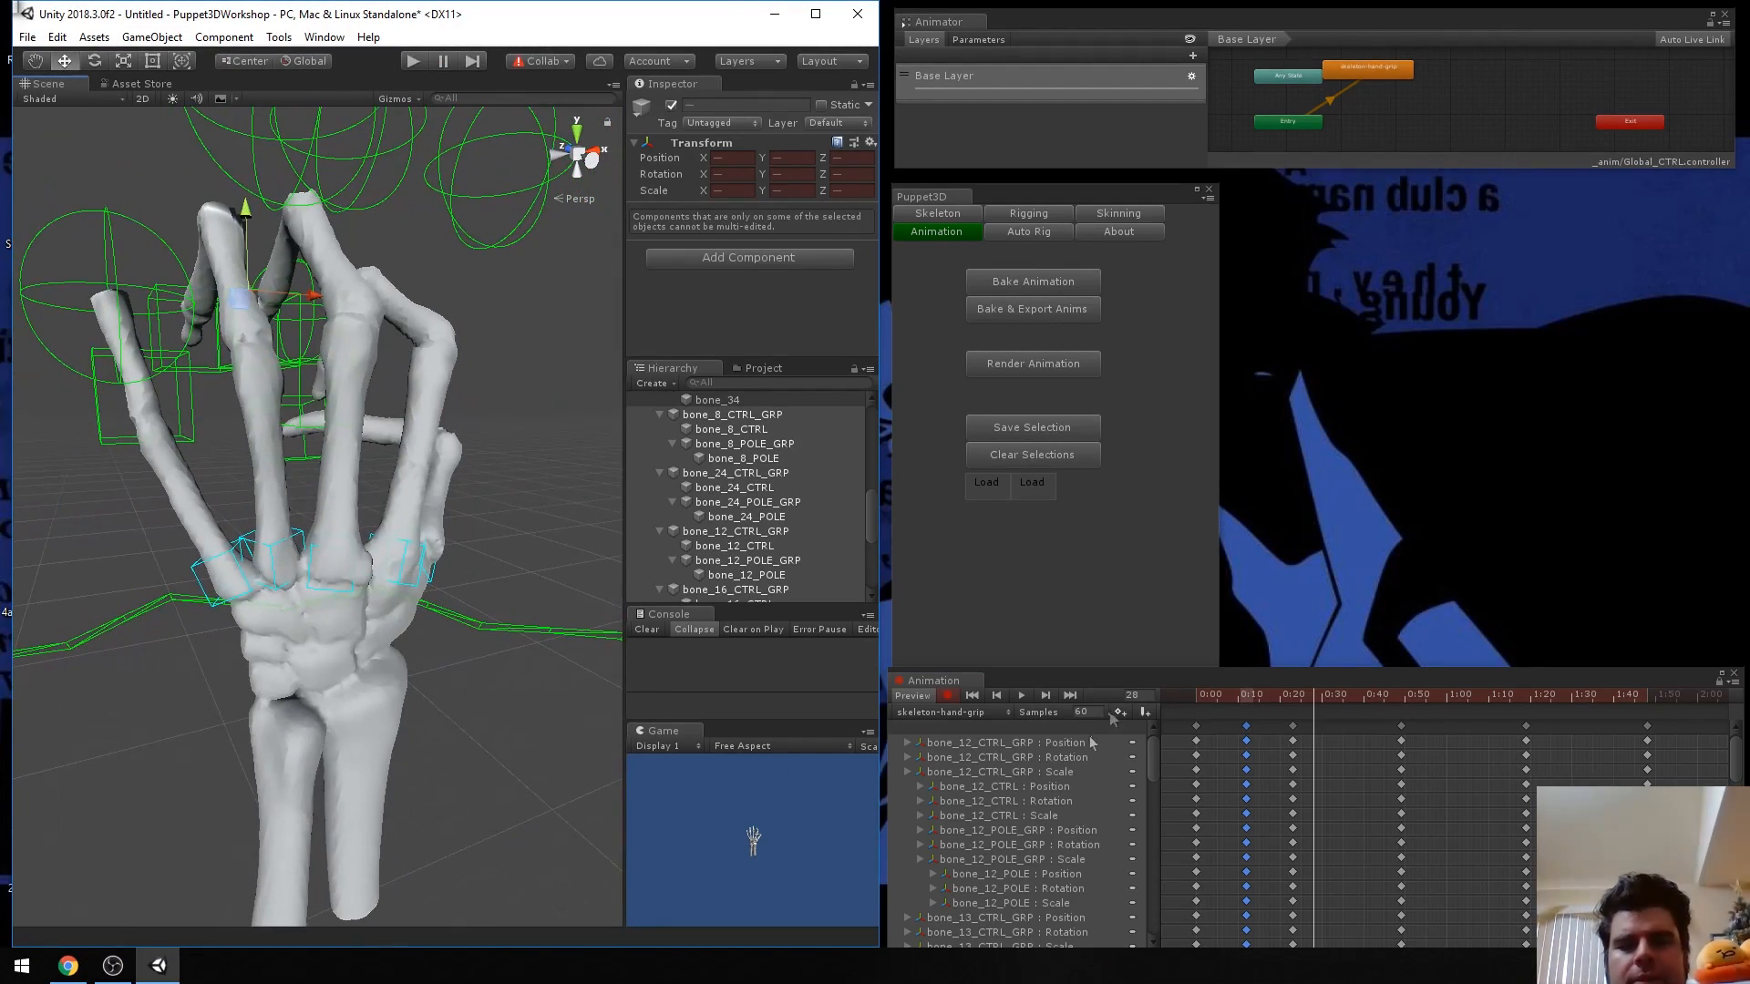
pyautogui.moveTo(1220, 701); pyautogui.dragTo(1258, 726)
pyautogui.click(1409, 723)
pyautogui.moveTo(1408, 726); pyautogui.dragTo(1275, 711)
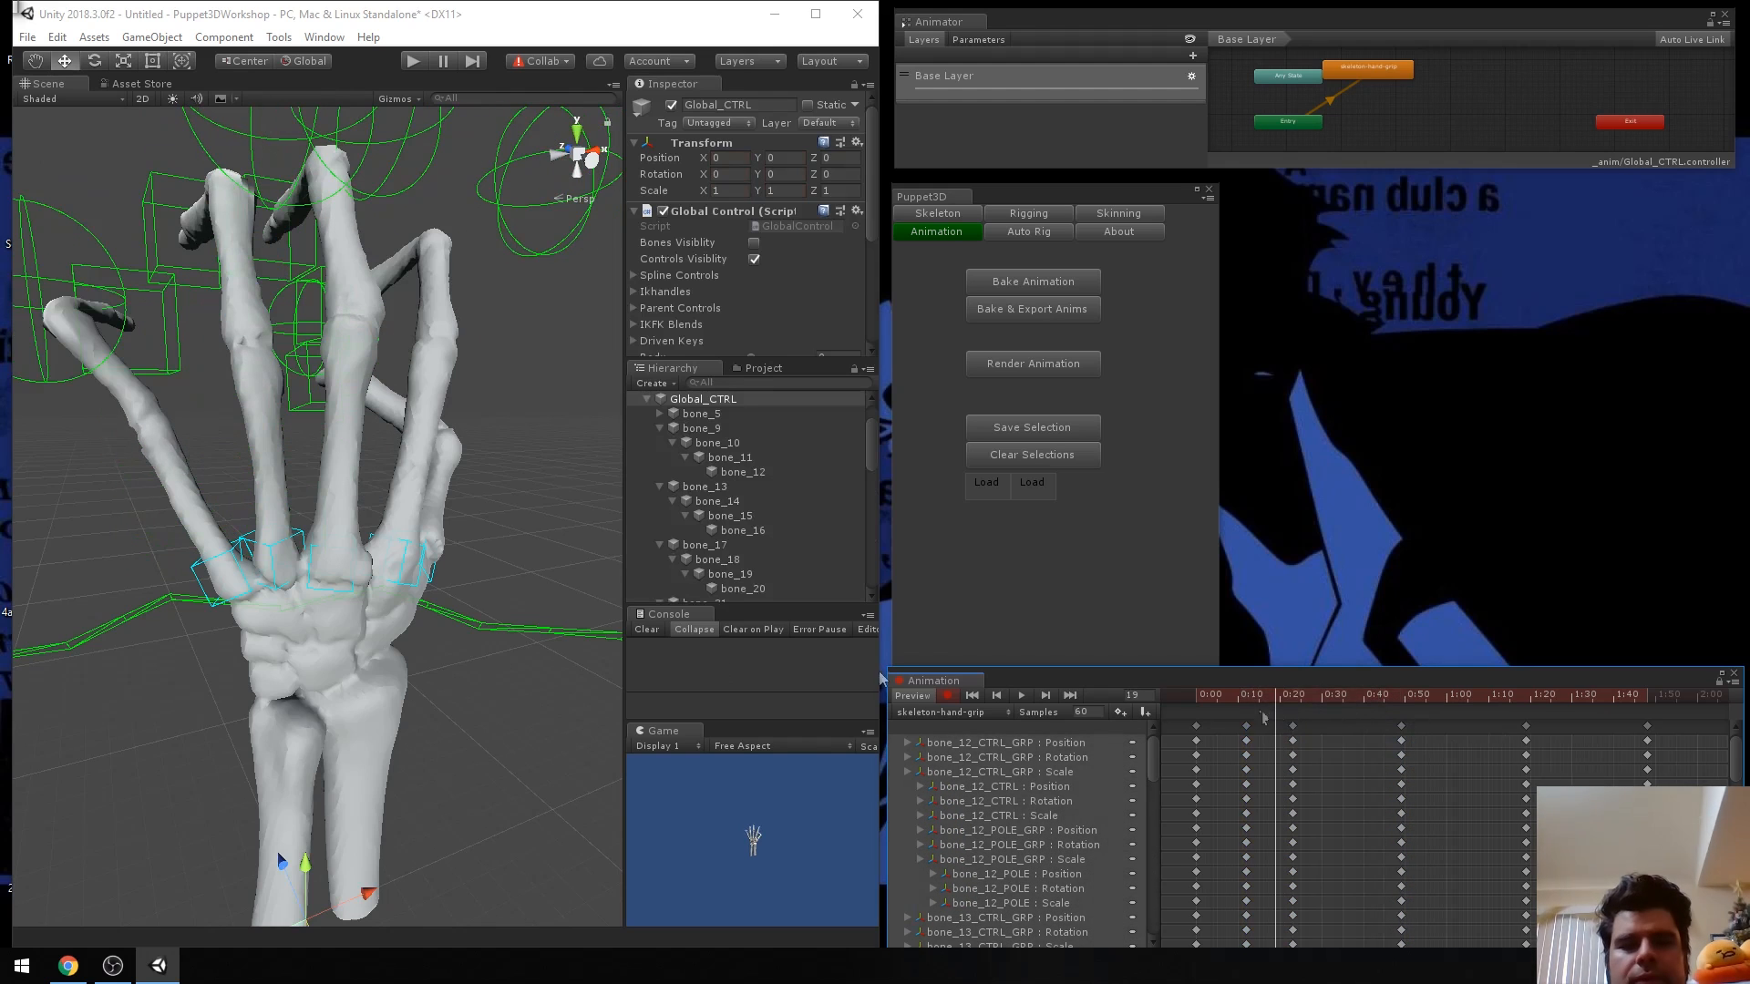
pyautogui.moveTo(1247, 703); pyautogui.dragTo(1184, 715)
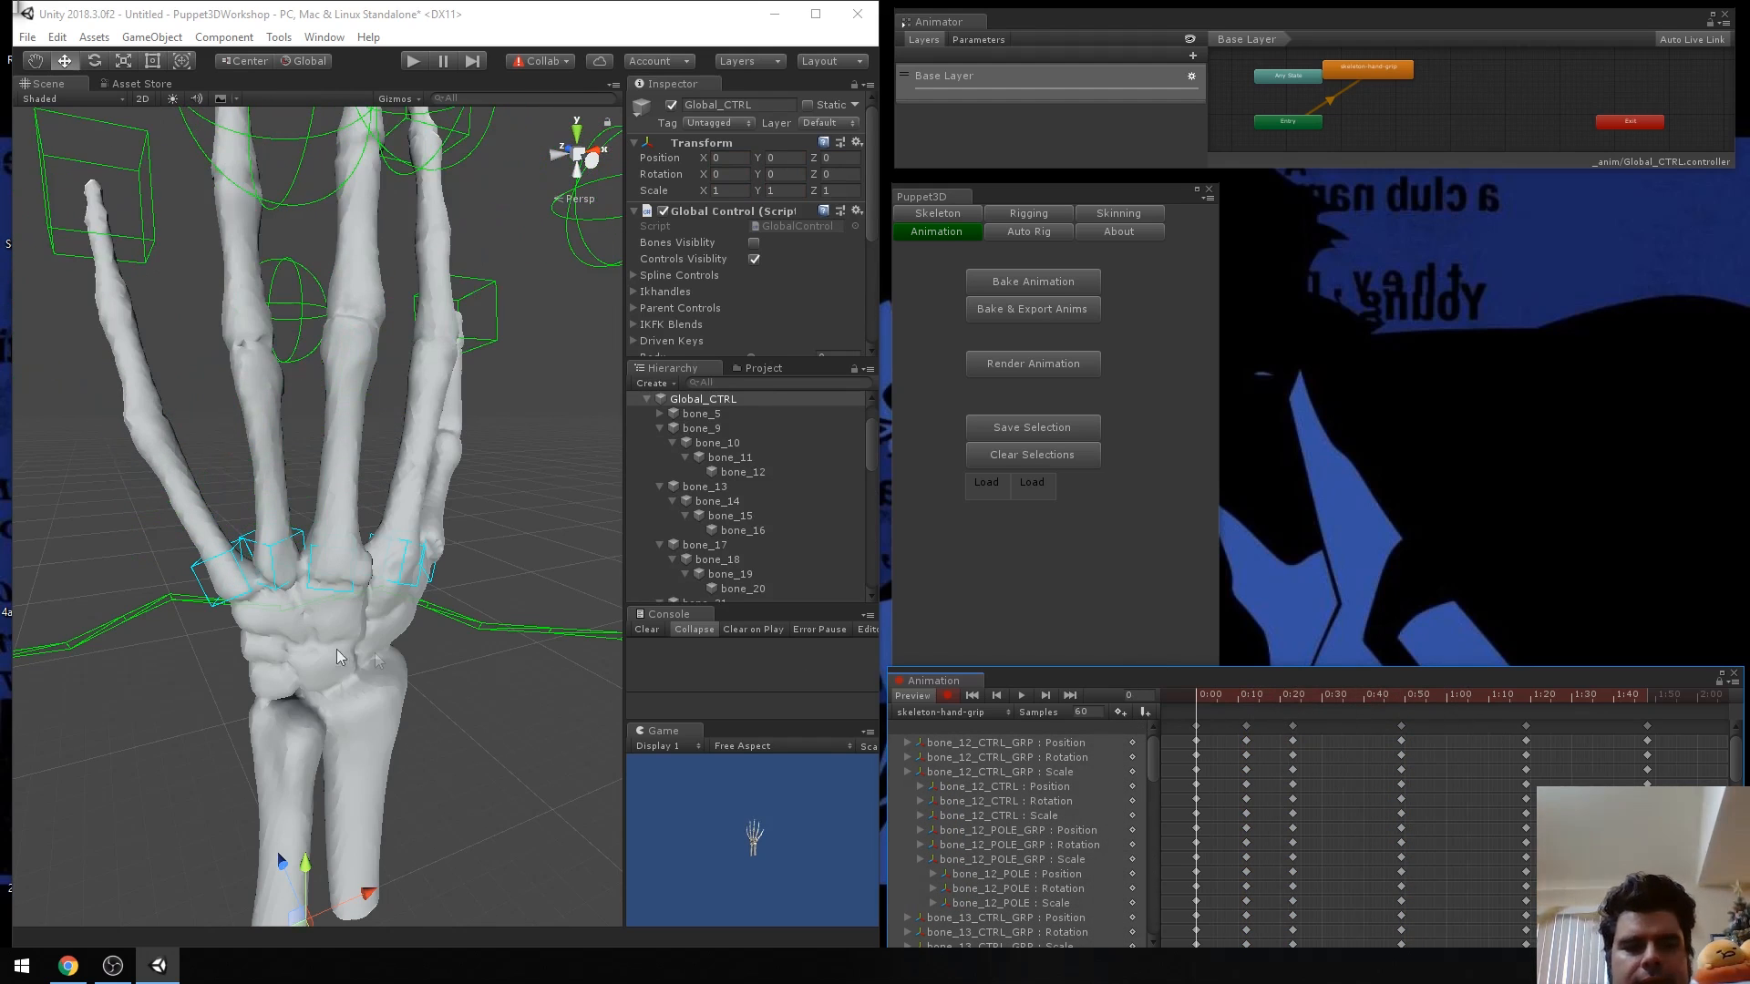
# Test rotating the little finger's base control bone_17_CTRL at frame 0 and undo the rotation.
pyautogui.click(239, 569)
pyautogui.scroll(3, 210, 647)
pyautogui.scroll(-8, 175, 666)
pyautogui.moveTo(175, 667); pyautogui.dragTo(148, 668, button='right')
pyautogui.press('w')
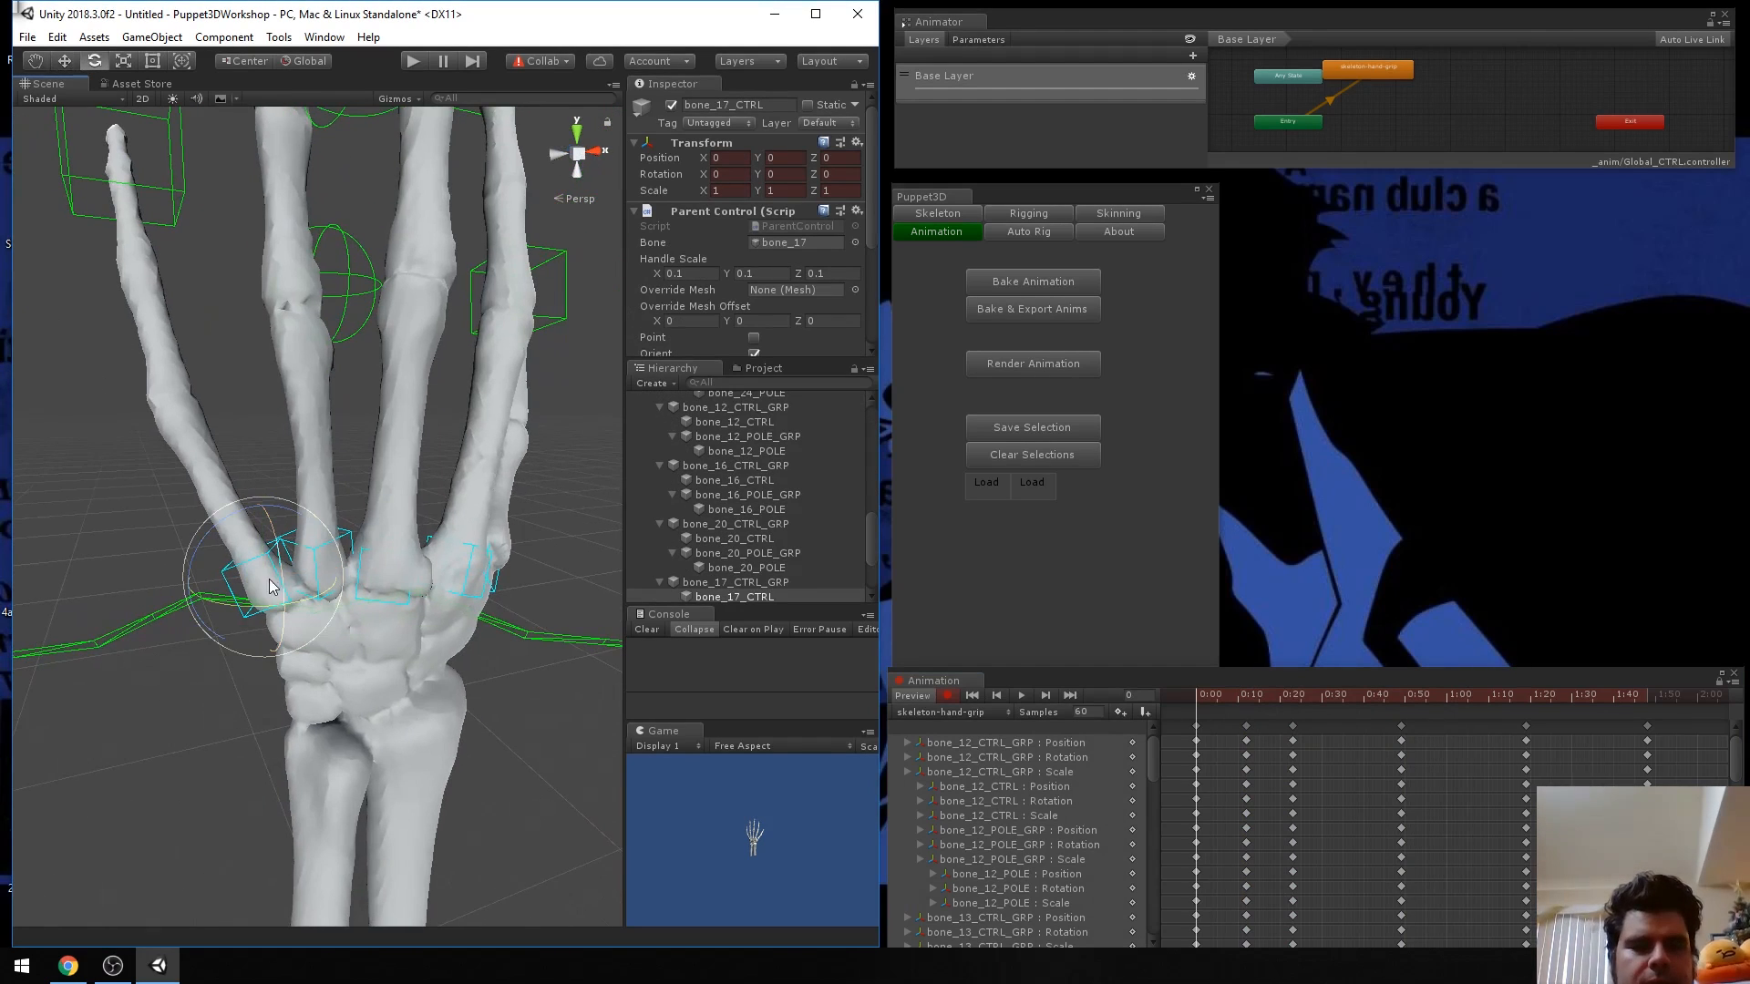
pyautogui.moveTo(280, 574)
pyautogui.mouseDown()
pyautogui.moveTo(272, 556)
pyautogui.moveTo(312, 584)
pyautogui.mouseUp()
pyautogui.hotkey('ctrl', 'z')
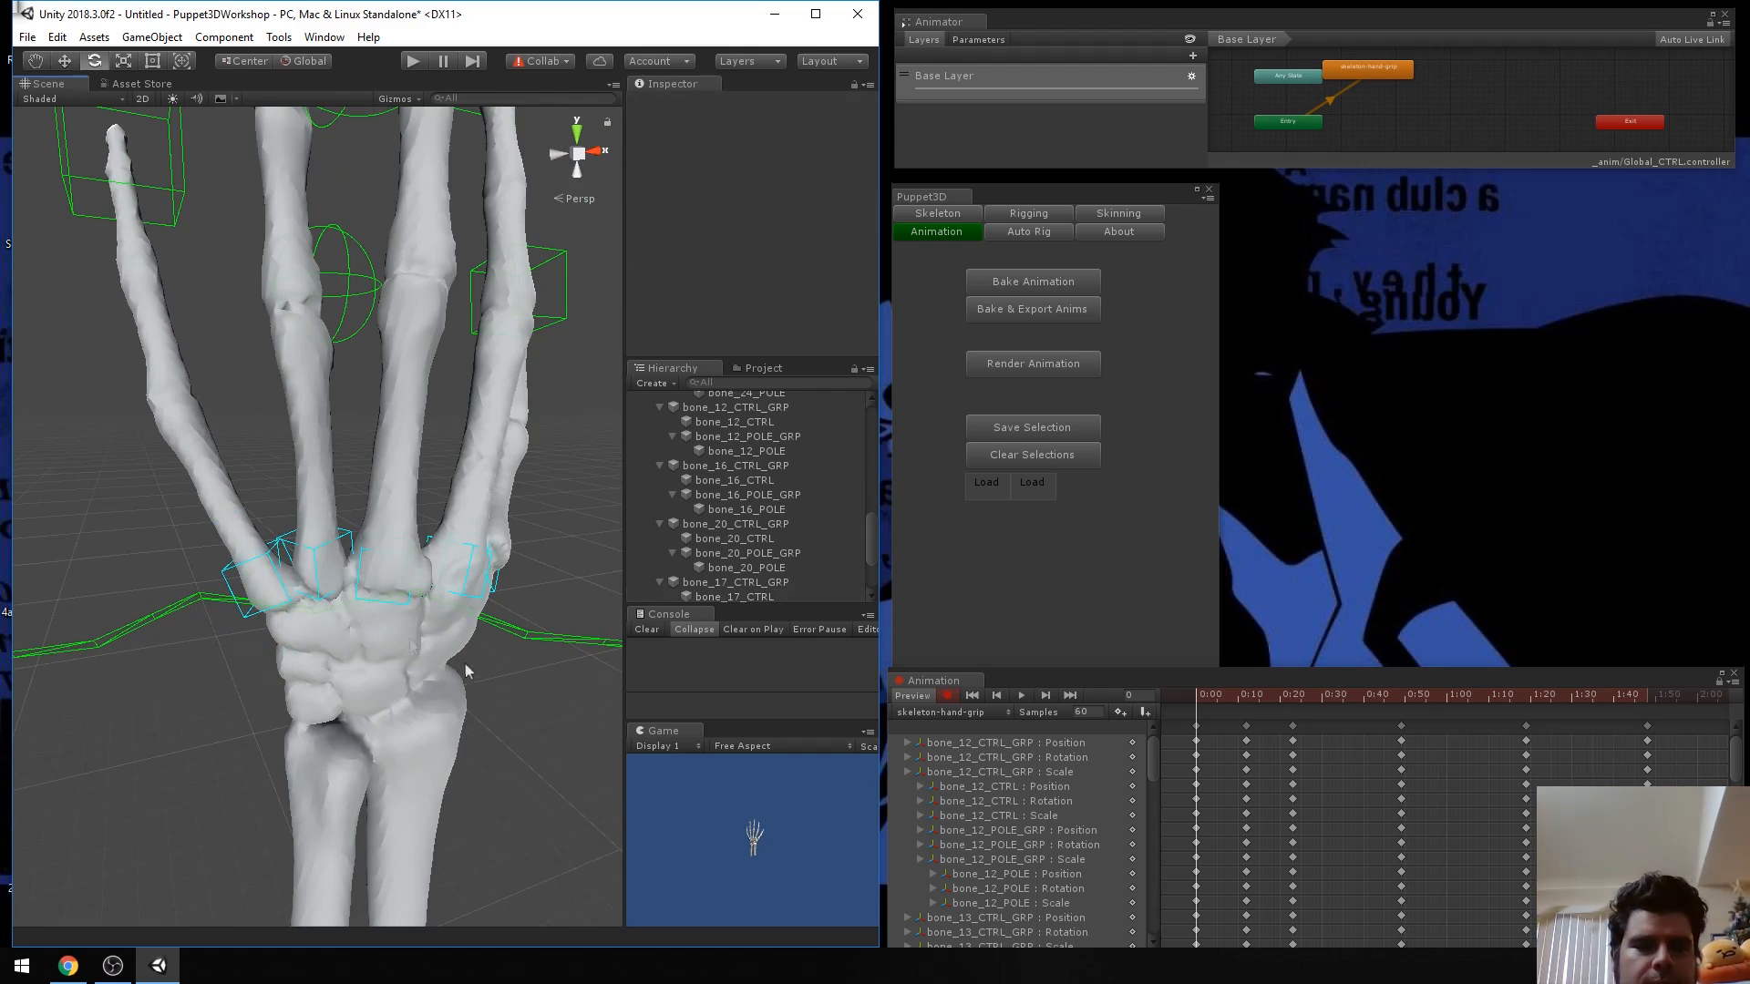
# Test rotating the finger base controls bone_13_CTRL and bone_5_CTRL, undoing each rotation.
pyautogui.click(352, 537)
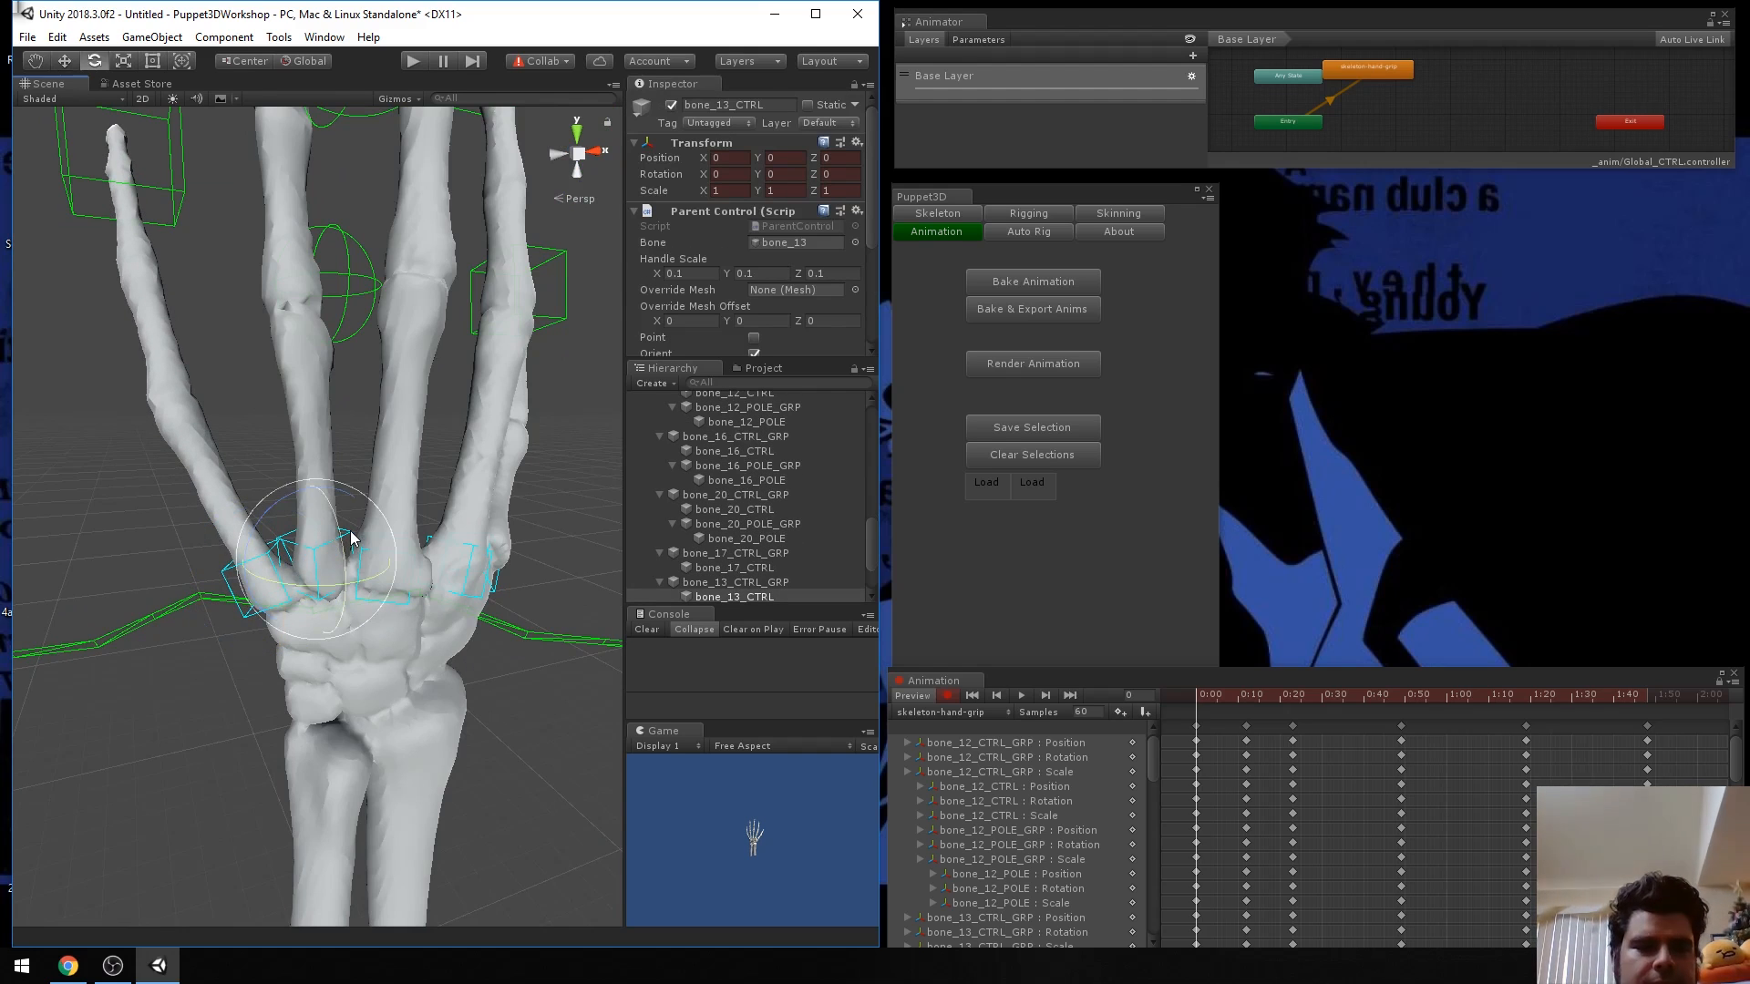
pyautogui.moveTo(337, 537)
pyautogui.mouseDown()
pyautogui.moveTo(330, 504)
pyautogui.moveTo(341, 538)
pyautogui.mouseUp()
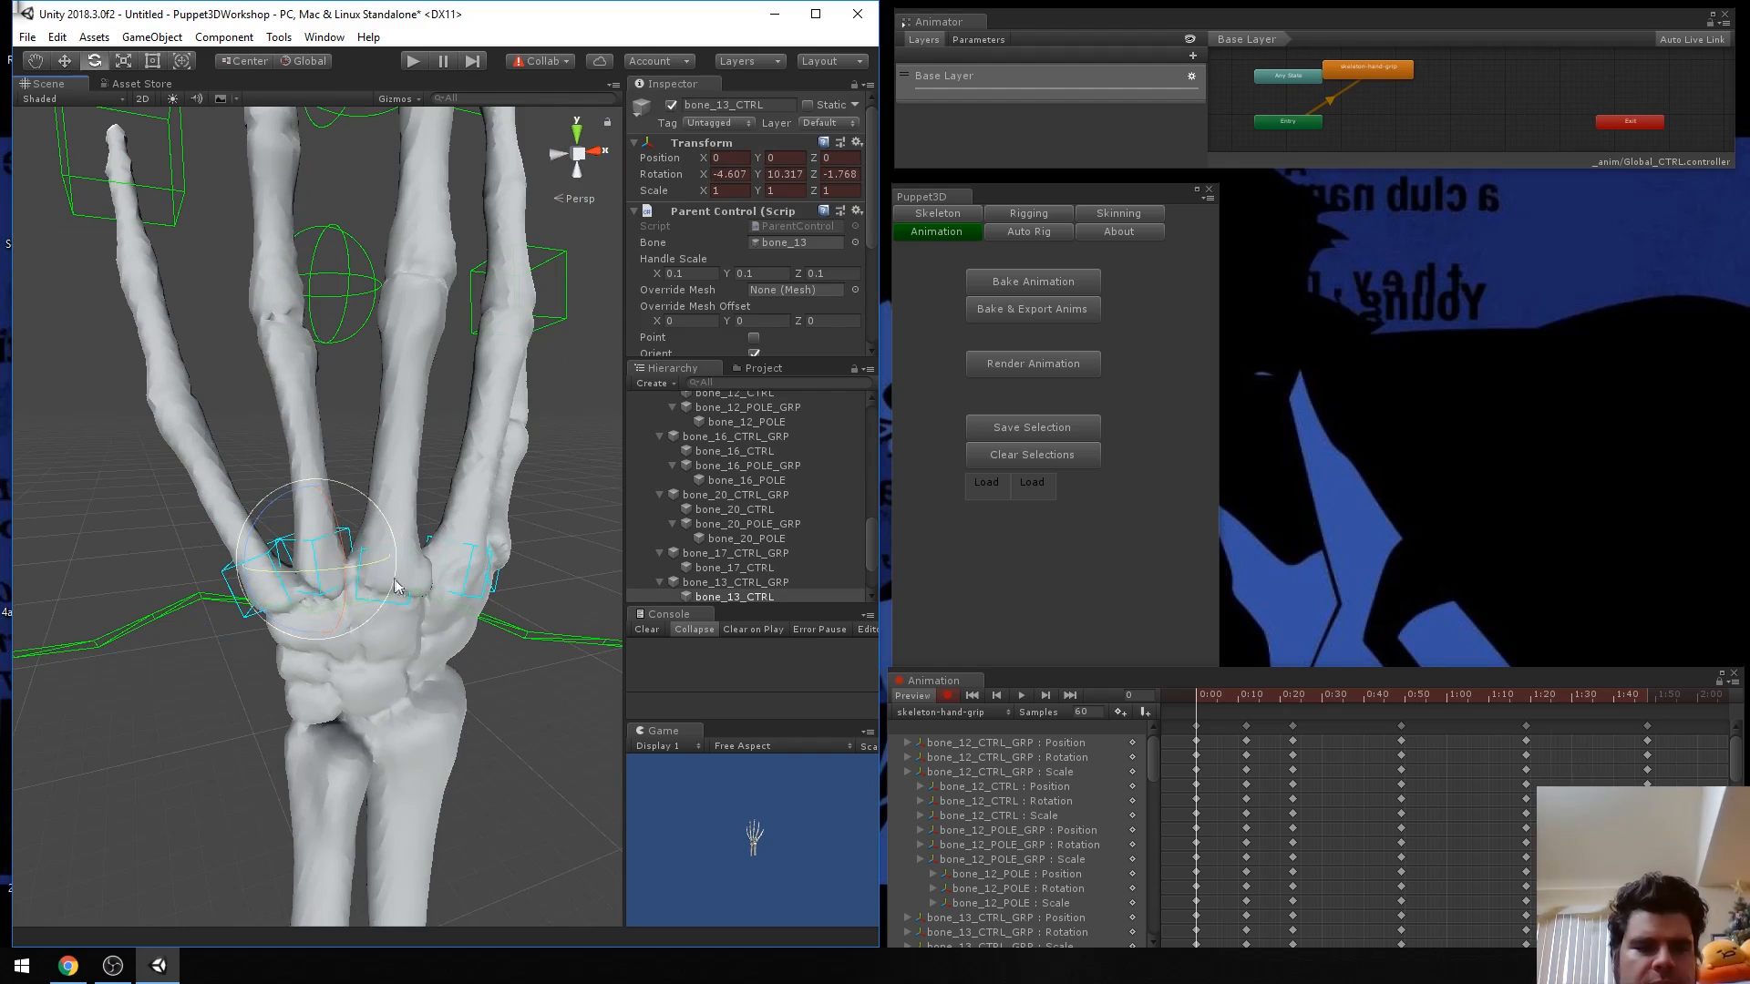
pyautogui.hotkey('ctrl', 'z')
pyautogui.click(452, 549)
pyautogui.moveTo(488, 544); pyautogui.dragTo(479, 511)
pyautogui.hotkey('ctrl', 'z')
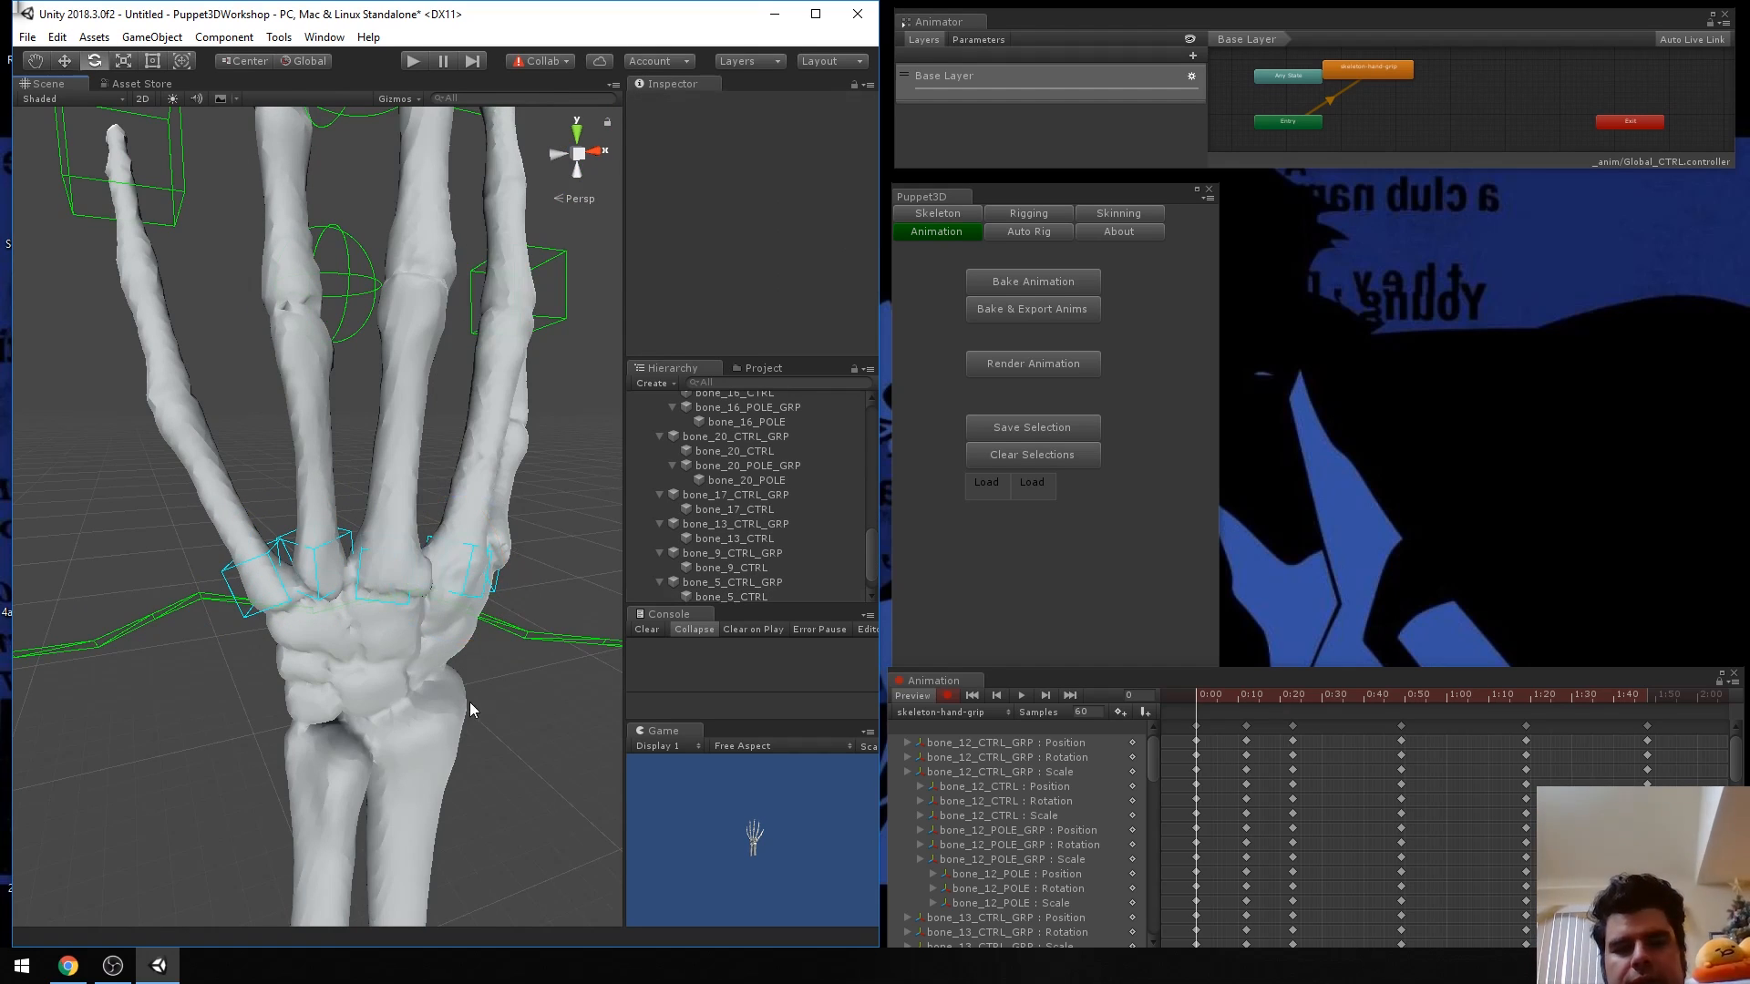
# Test rotating the middle finger's base control bone_9_CTRL and undo the rotation.
pyautogui.scroll(3, 469, 702)
pyautogui.click(451, 643)
pyautogui.moveTo(450, 593); pyautogui.dragTo(492, 658)
pyautogui.hotkey('ctrl', 'z')
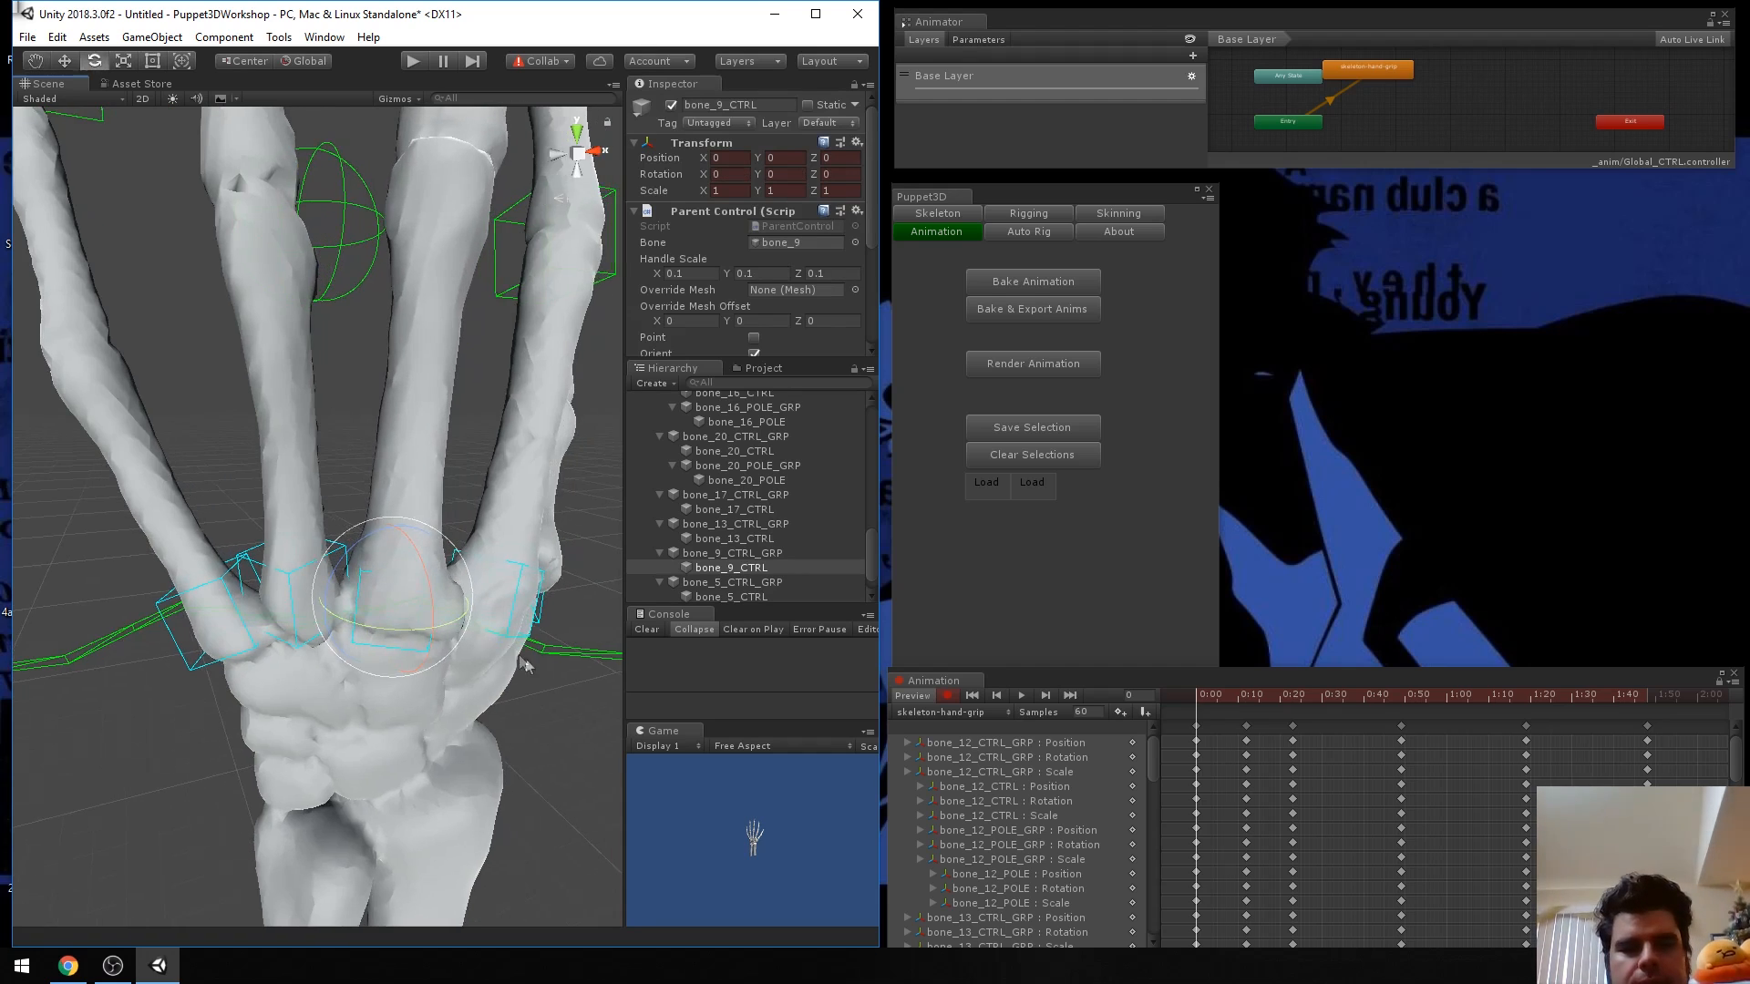
# Test rotating the thumb's base control bone_21_CTRL and undo the rotation.
pyautogui.scroll(3, 492, 658)
pyautogui.scroll(-6, 440, 669)
pyautogui.scroll(6, 439, 674)
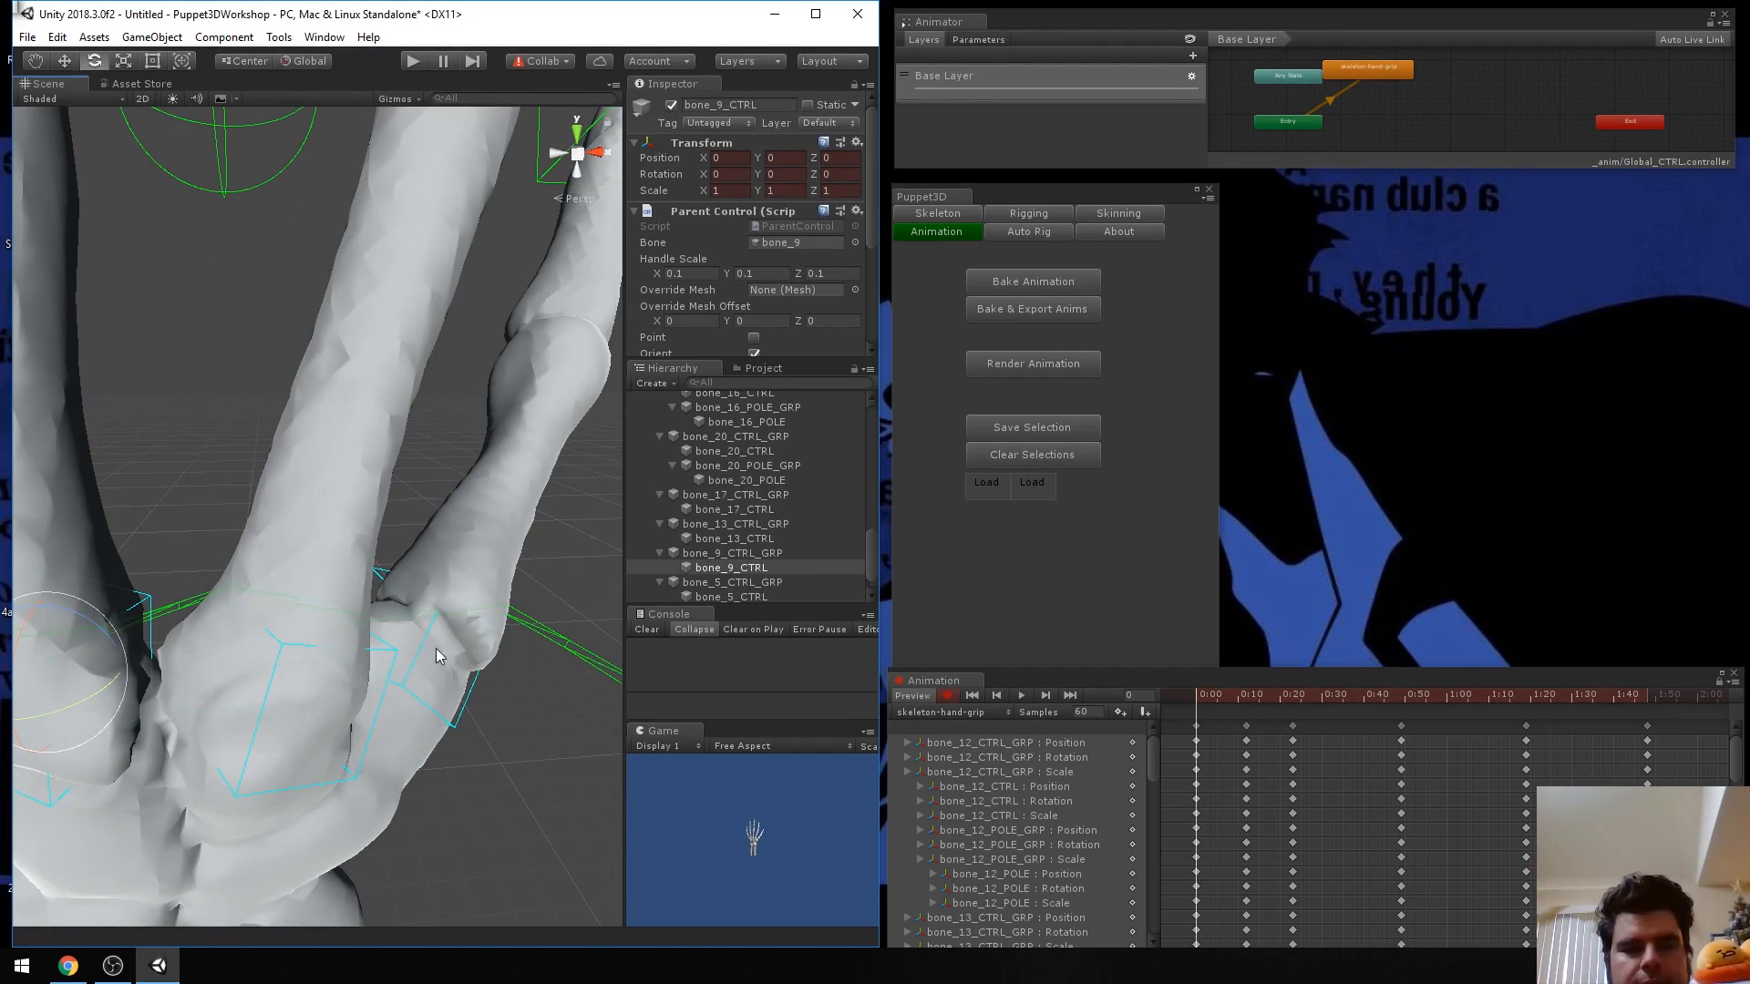
pyautogui.click(429, 655)
pyautogui.click(425, 650)
pyautogui.scroll(-5, 503, 660)
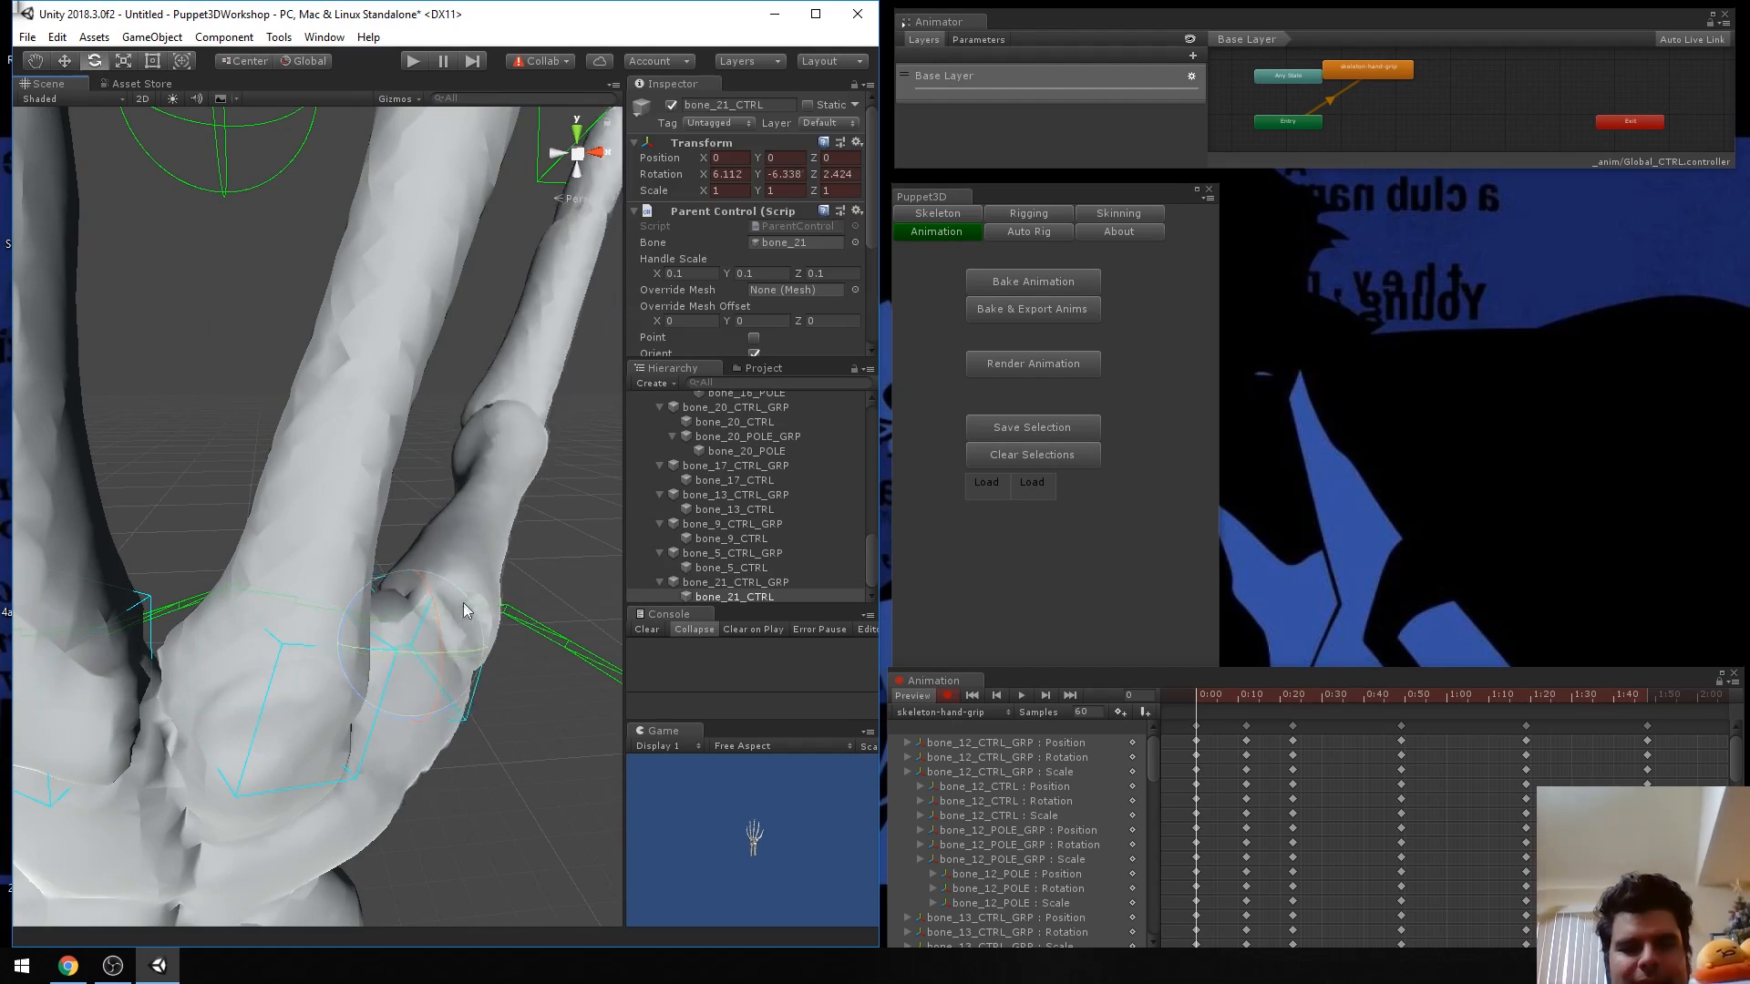
pyautogui.hotkey('ctrl', 'z')
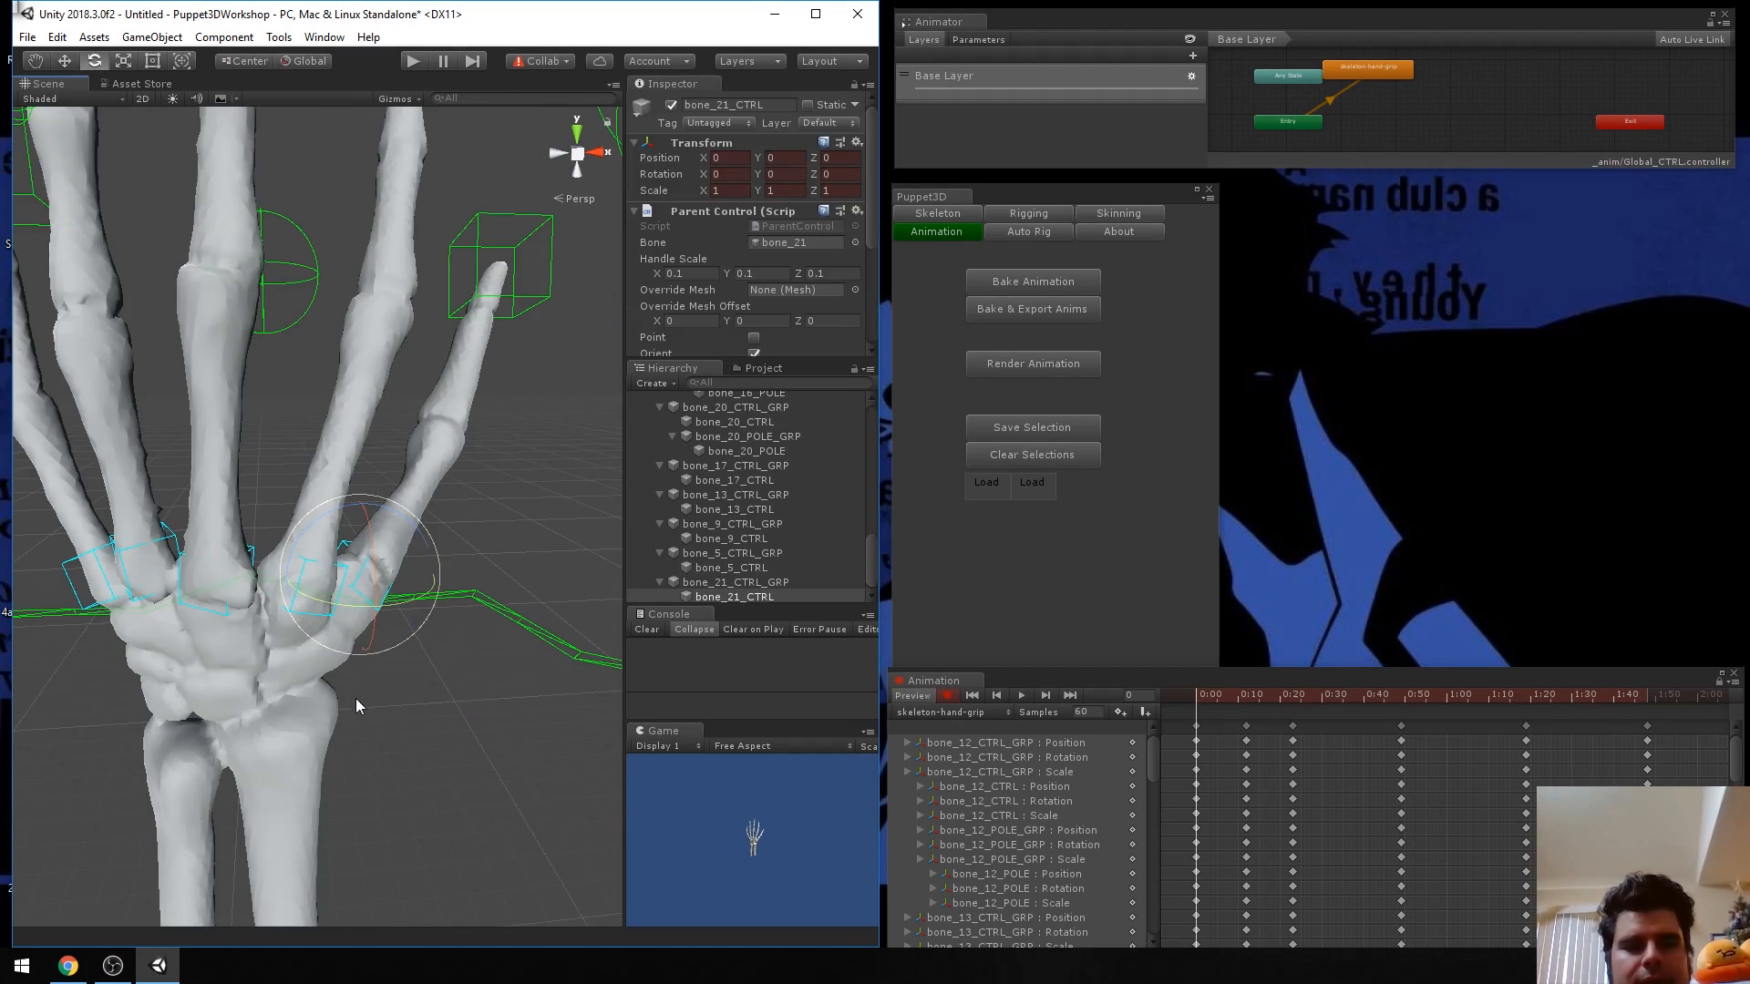
# Test rotating the finger base controls at the middle and little-finger side of the hand, undoing each rotation.
pyautogui.click(355, 698)
pyautogui.click(217, 606)
pyautogui.moveTo(248, 580)
pyautogui.mouseDown()
pyautogui.moveTo(251, 549)
pyautogui.moveTo(237, 561)
pyautogui.mouseUp()
pyautogui.hotkey('ctrl', 'z')
pyautogui.click(110, 601)
pyautogui.moveTo(116, 680)
pyautogui.keyDown('alt'); pyautogui.mouseDown(button='right')
pyautogui.moveTo(238, 684)
pyautogui.moveTo(119, 665)
pyautogui.mouseUp(button='right'); pyautogui.keyUp('alt')
pyautogui.keyDown('alt'); pyautogui.moveTo(119, 665); pyautogui.dragTo(209, 583); pyautogui.keyUp('alt')
pyautogui.hotkey('ctrl', 'z')
# Rotate the ring finger's base control bone_13_CTRL to about -22.68, 15.29, 0.47 to see how the knuckle mesh deforms.
pyautogui.click(395, 667)
pyautogui.click(266, 516)
pyautogui.moveTo(238, 515); pyautogui.dragTo(211, 500)
pyautogui.keyDown('alt'); pyautogui.moveTo(264, 690); pyautogui.dragTo(290, 645); pyautogui.keyUp('alt')
pyautogui.press('w')
pyautogui.moveTo(265, 690); pyautogui.dragTo(265, 656, button='right')
pyautogui.press('s')
pyautogui.moveTo(233, 423)
pyautogui.mouseDown()
pyautogui.moveTo(229, 450)
pyautogui.moveTo(233, 390)
pyautogui.mouseUp()
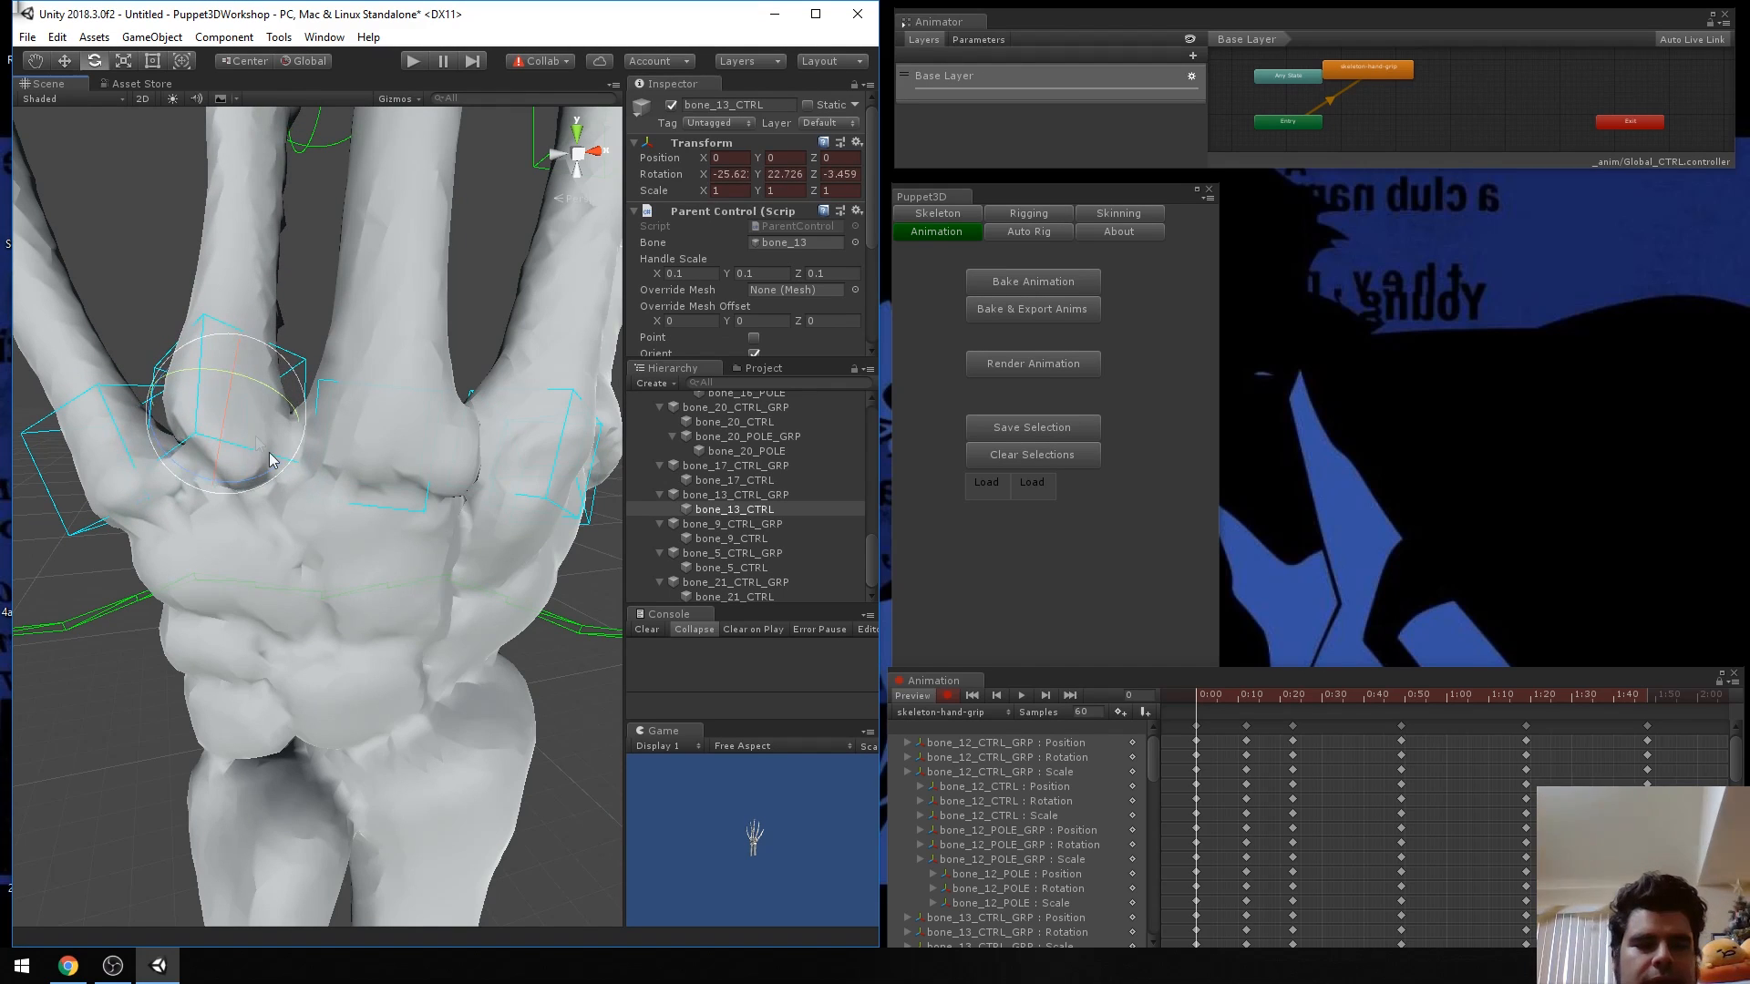
pyautogui.moveTo(354, 458); pyautogui.dragTo(282, 469)
# Select the hand-left mesh and start painting its skin weights.
pyautogui.scroll(10, 807, 471)
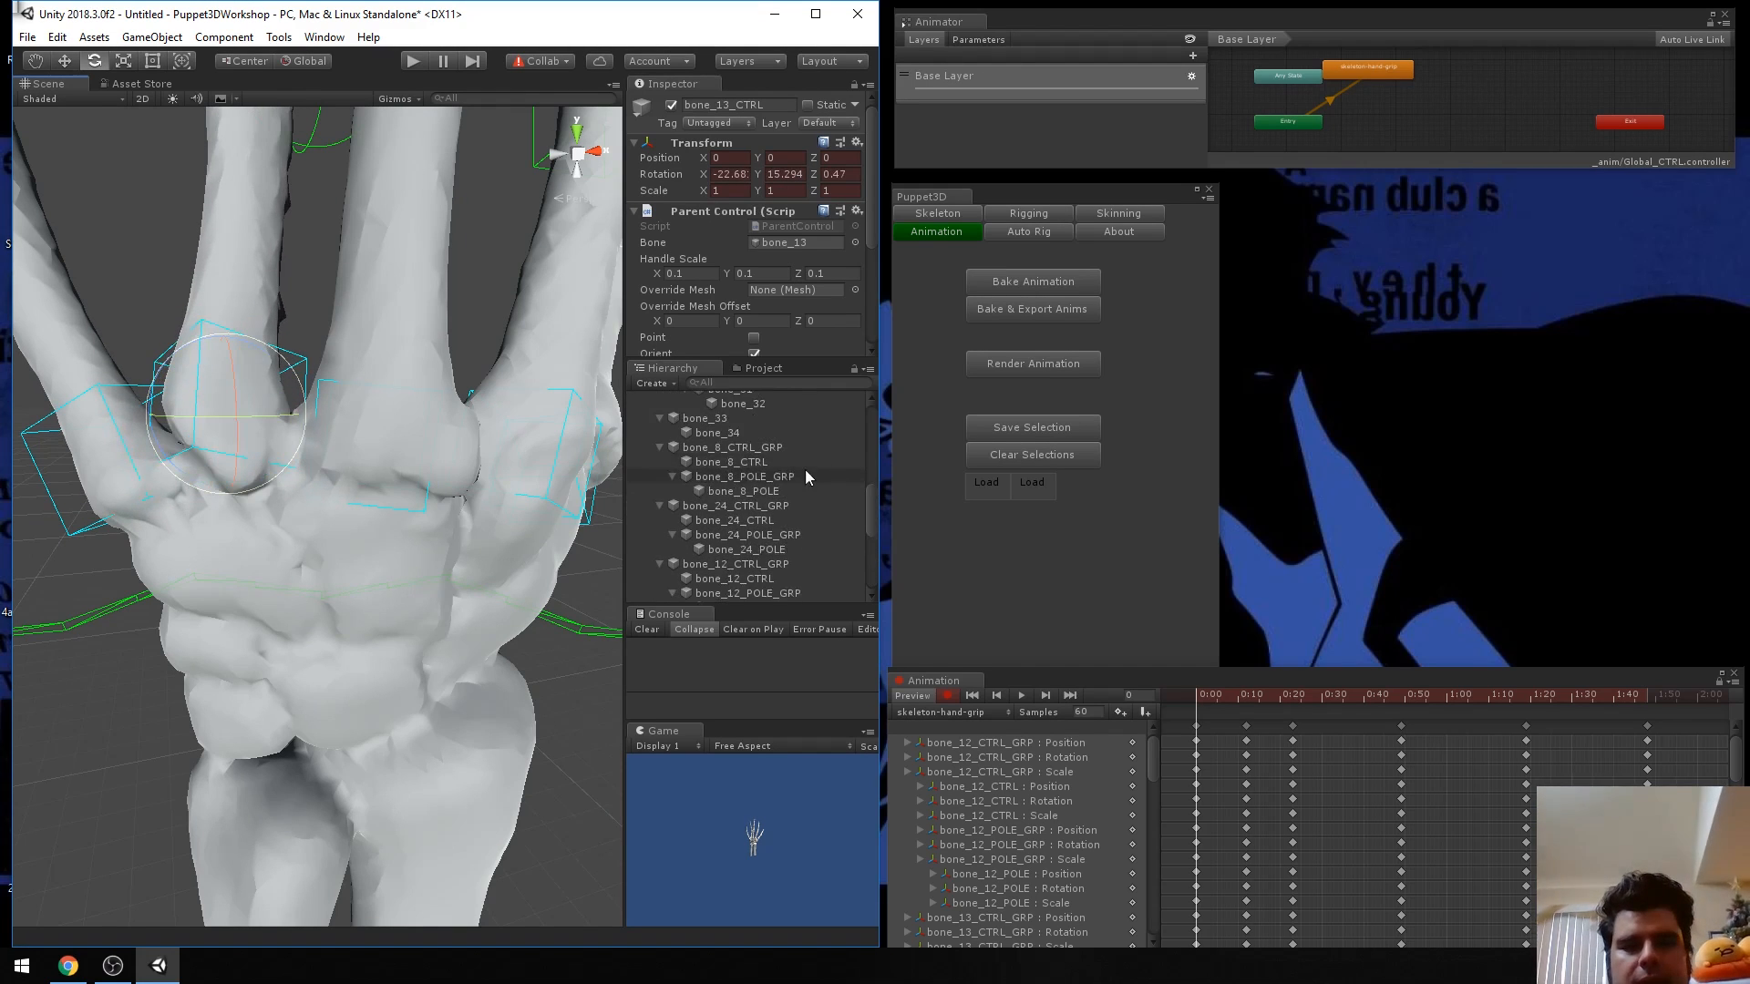
pyautogui.scroll(-10, 729, 493)
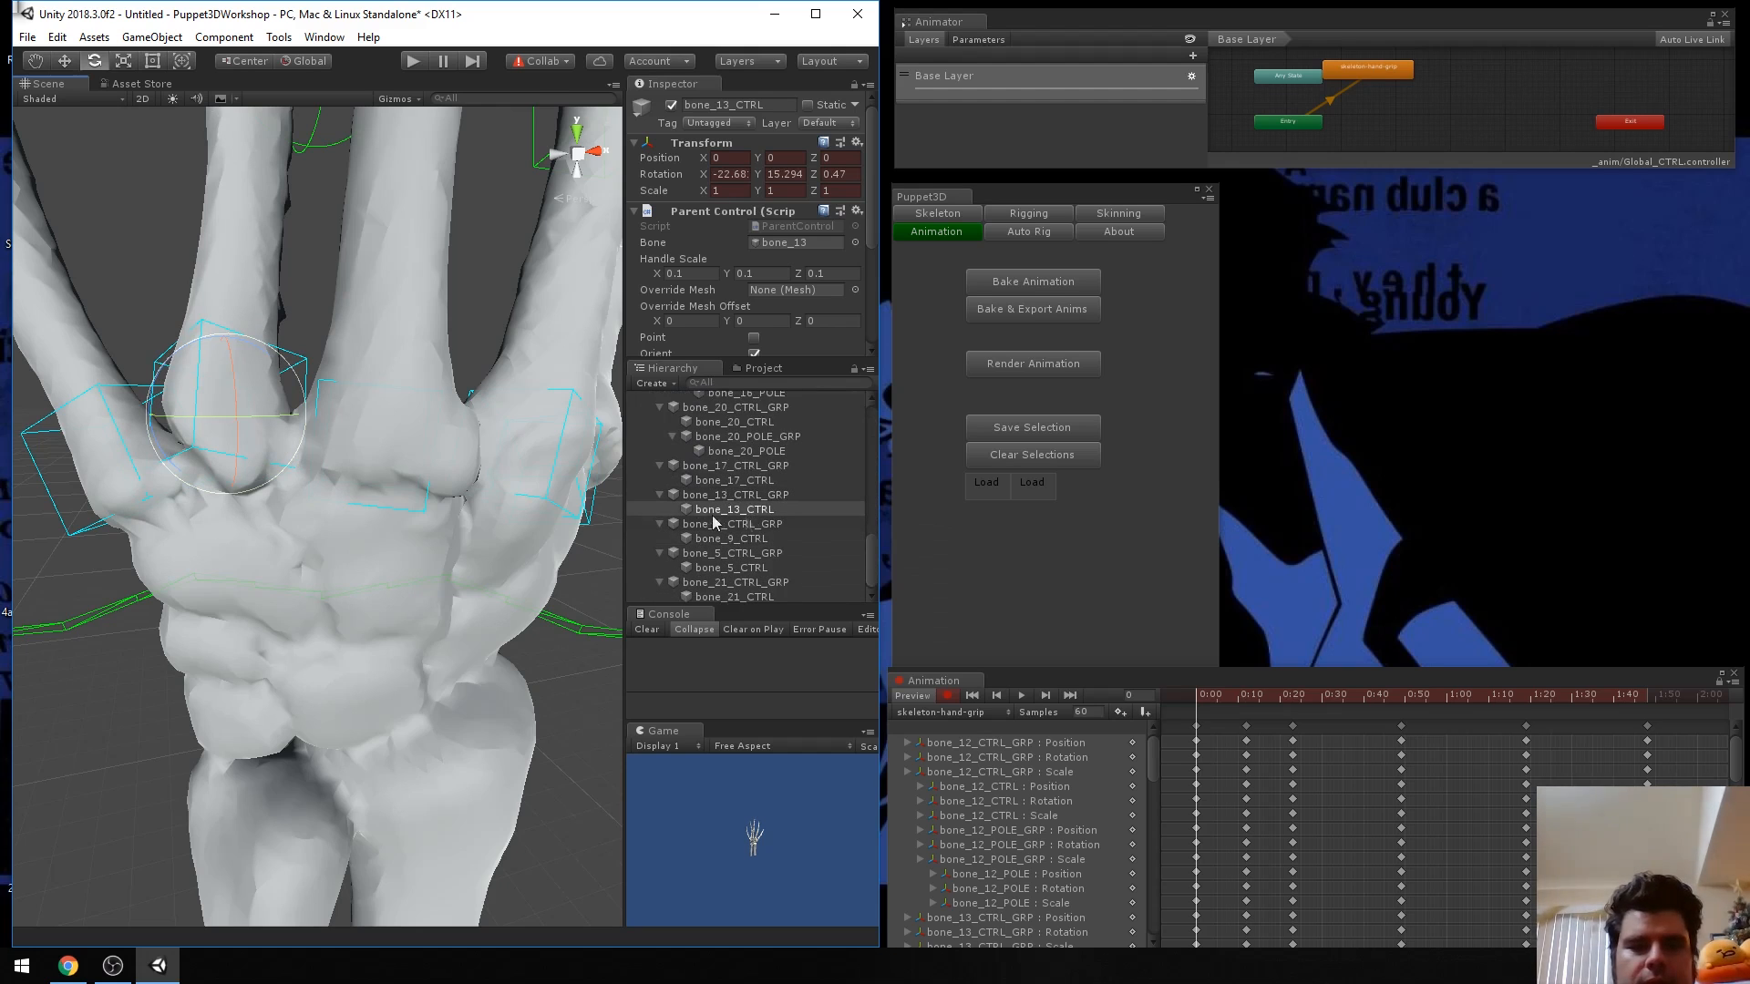
pyautogui.scroll(10, 761, 521)
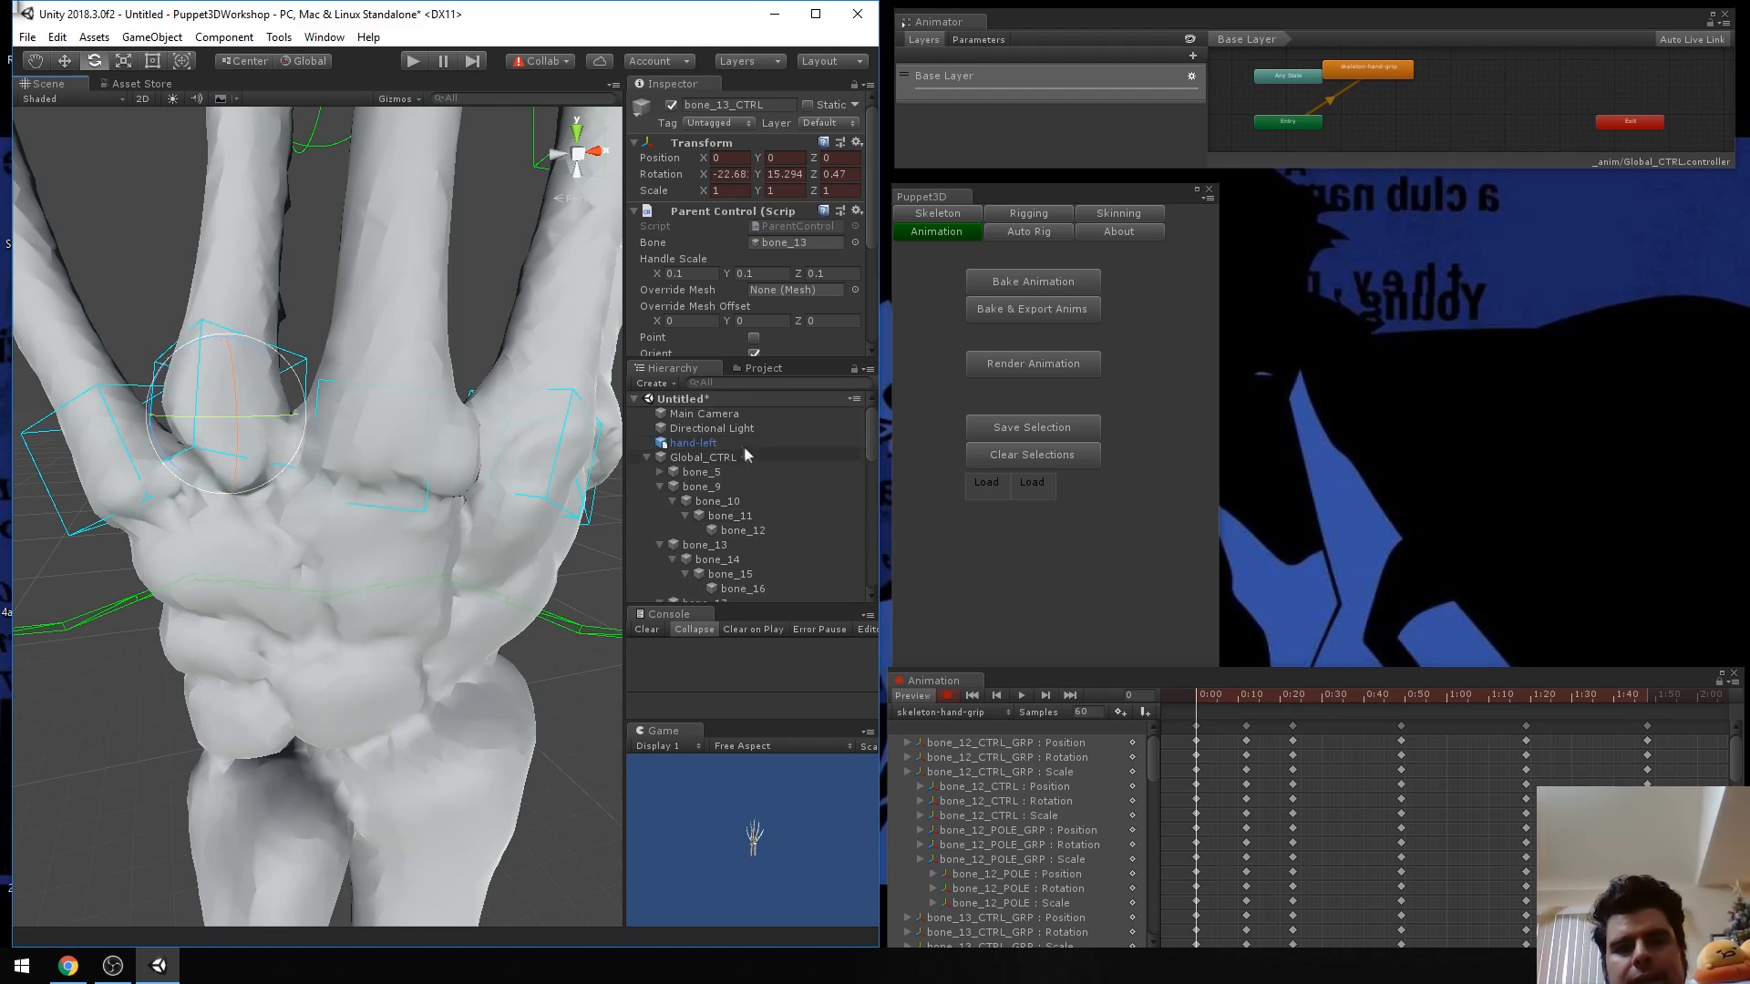
pyautogui.click(710, 444)
pyautogui.click(1039, 215)
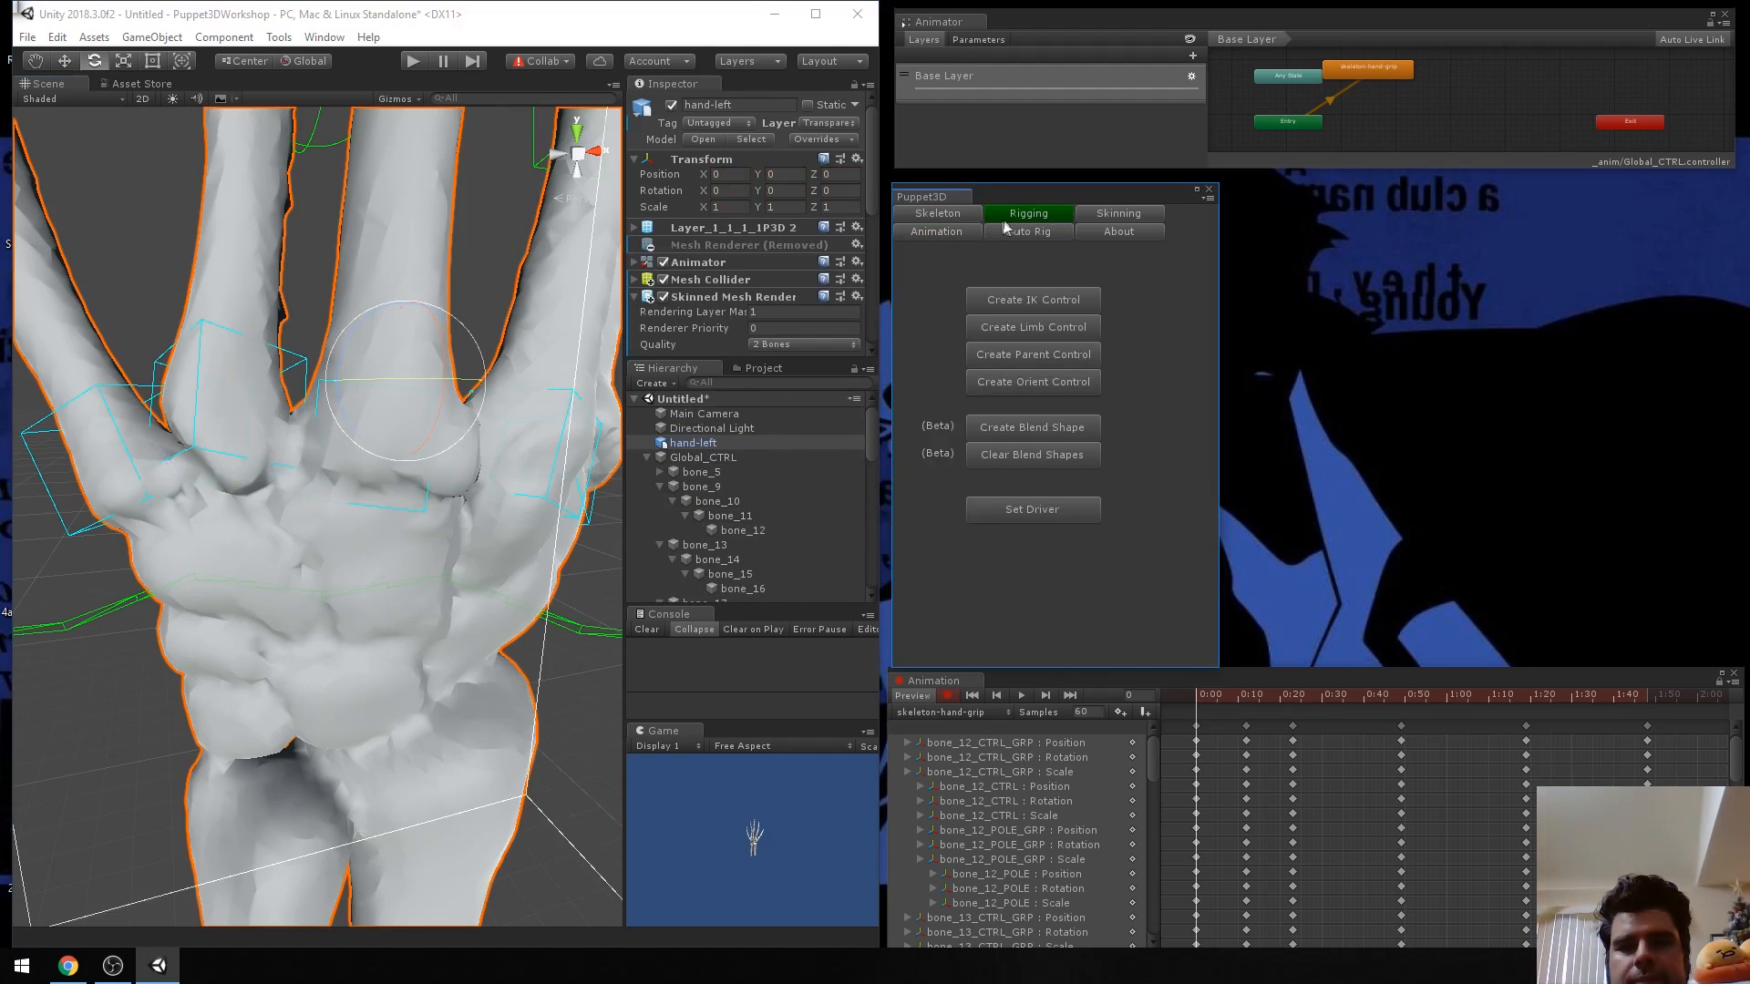
pyautogui.click(1103, 217)
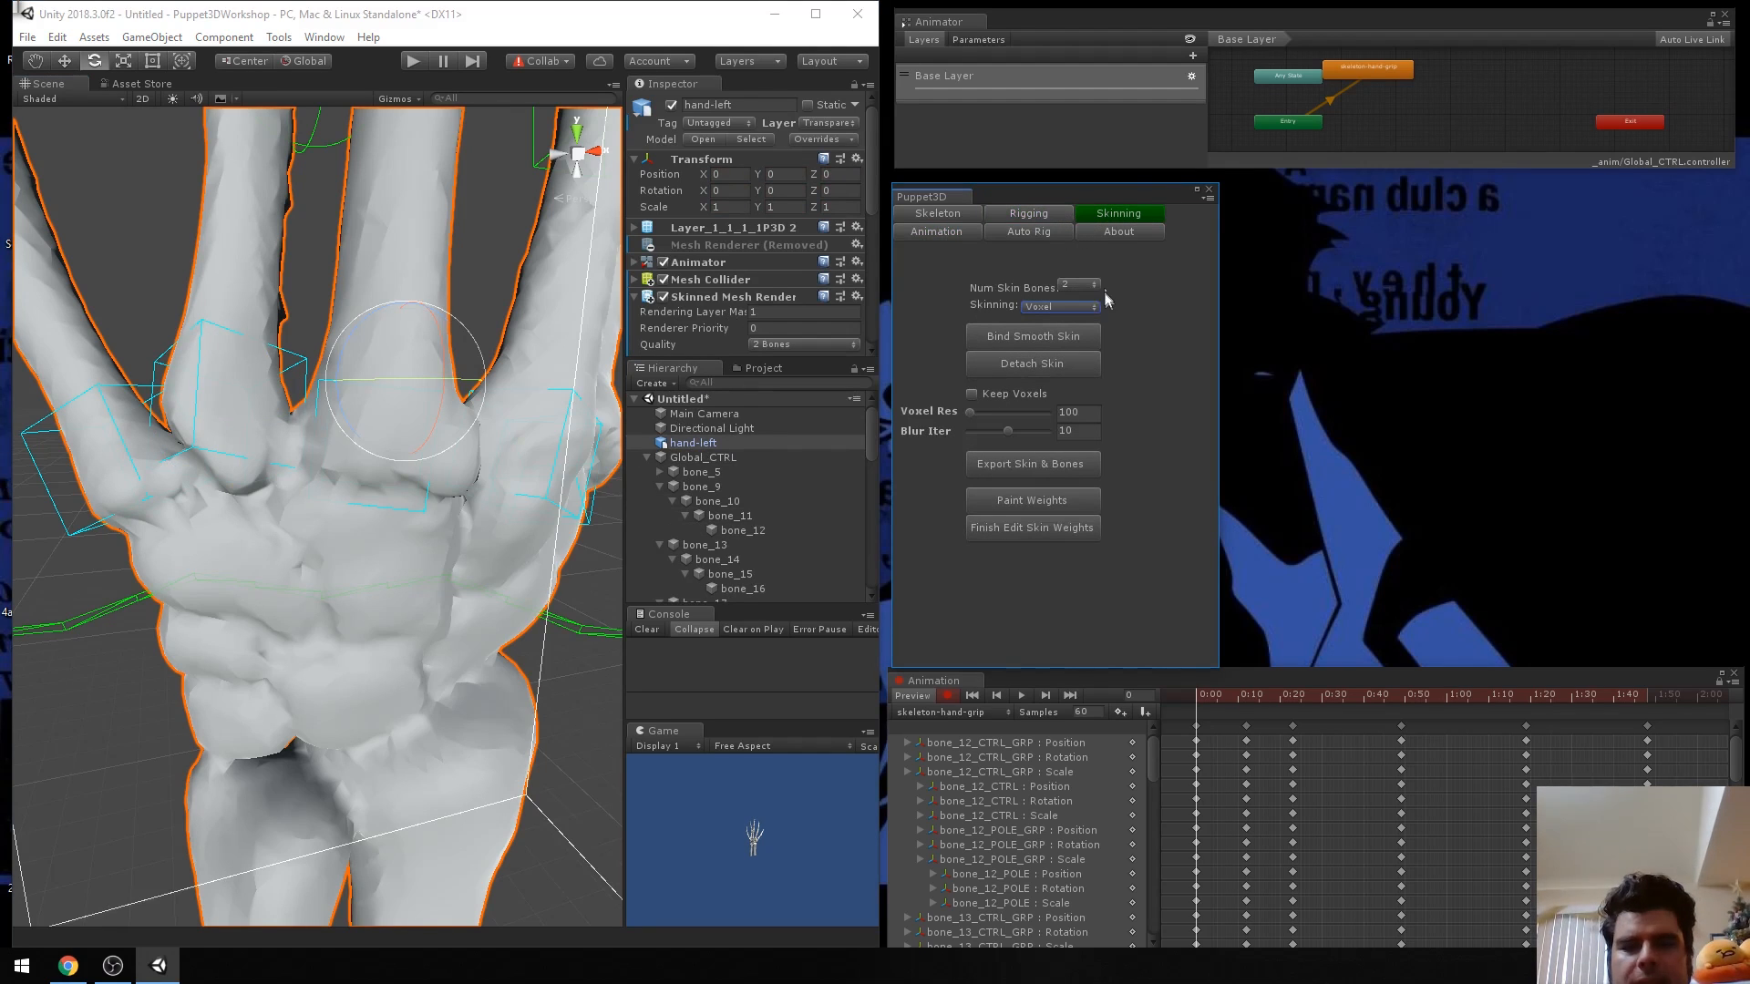
pyautogui.click(1045, 501)
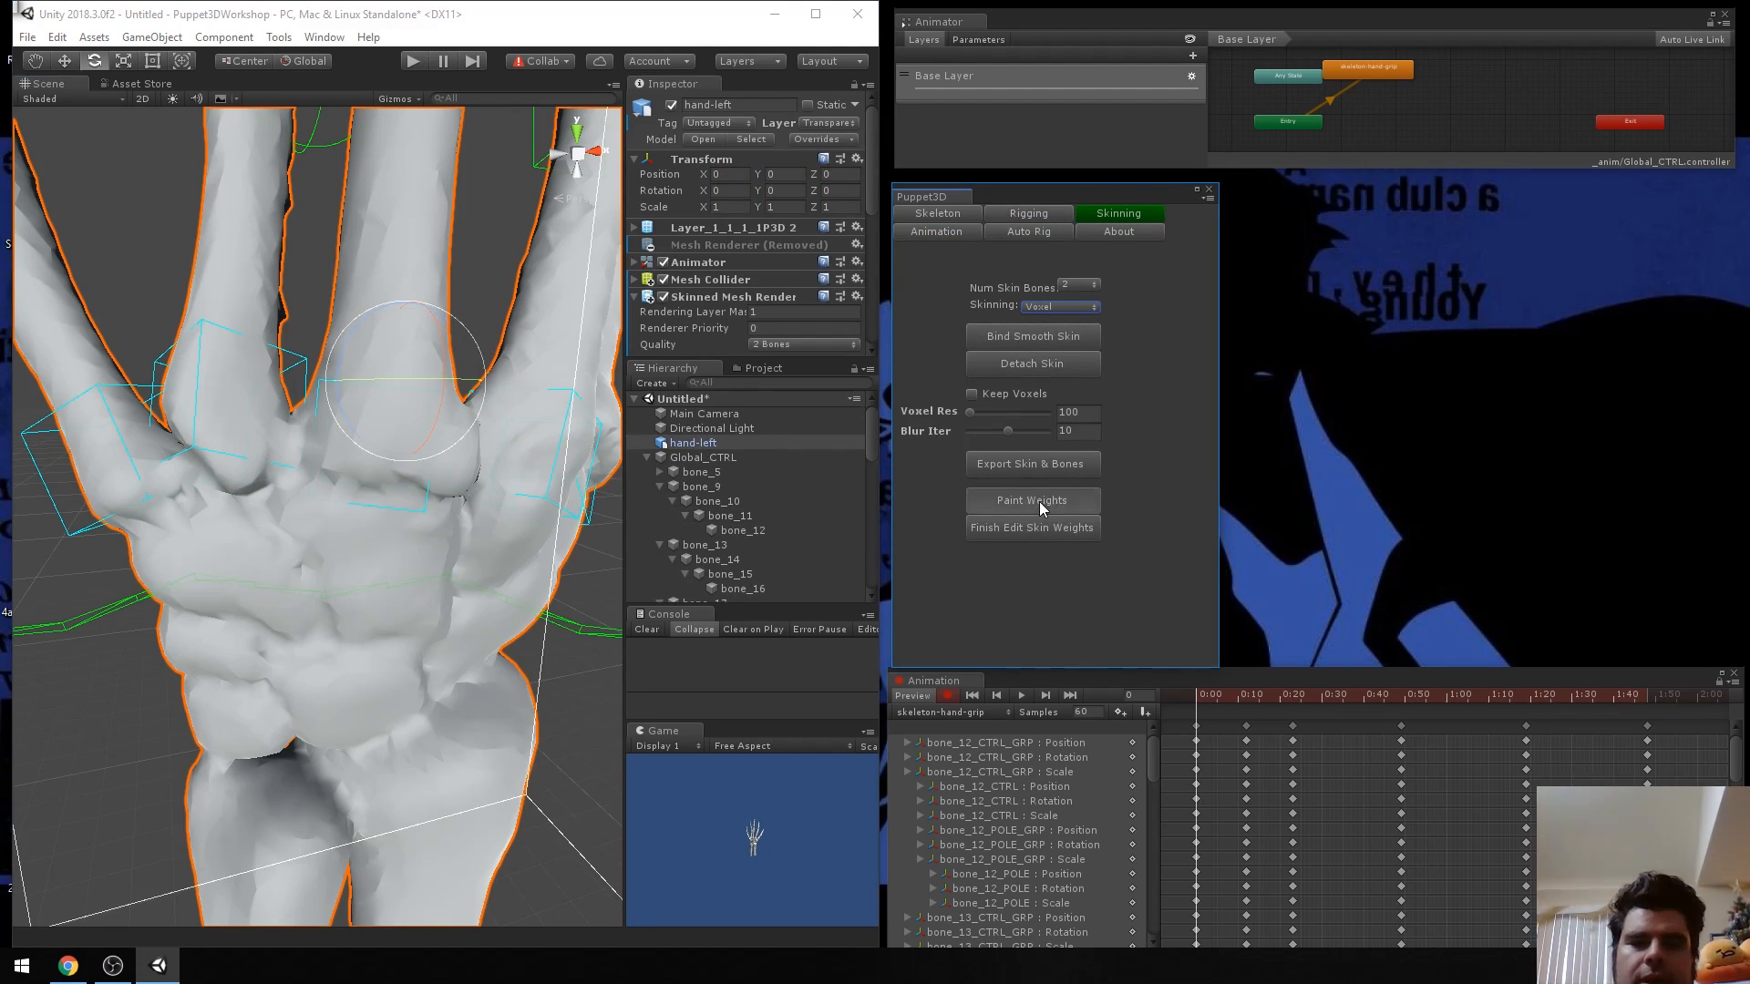
# Save the scene as hand5 in the _scenes folder.
pyautogui.click(28, 36)
pyautogui.click(64, 105)
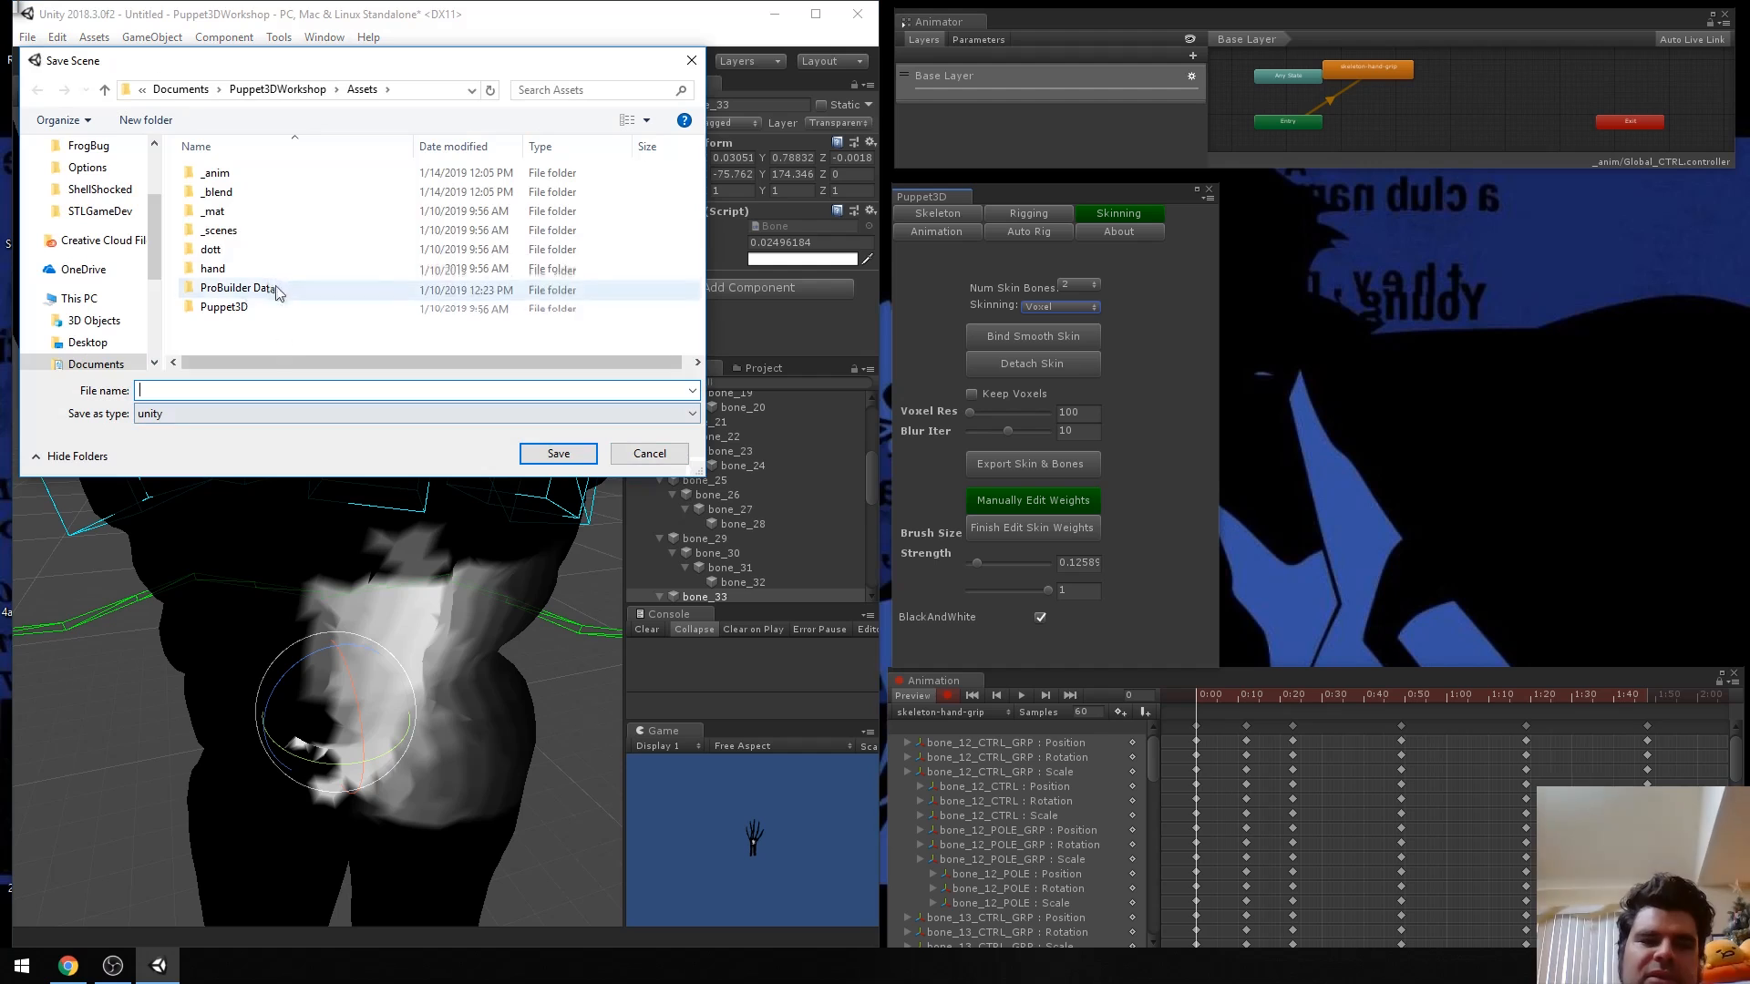
pyautogui.doubleClick(248, 228)
pyautogui.click(196, 386)
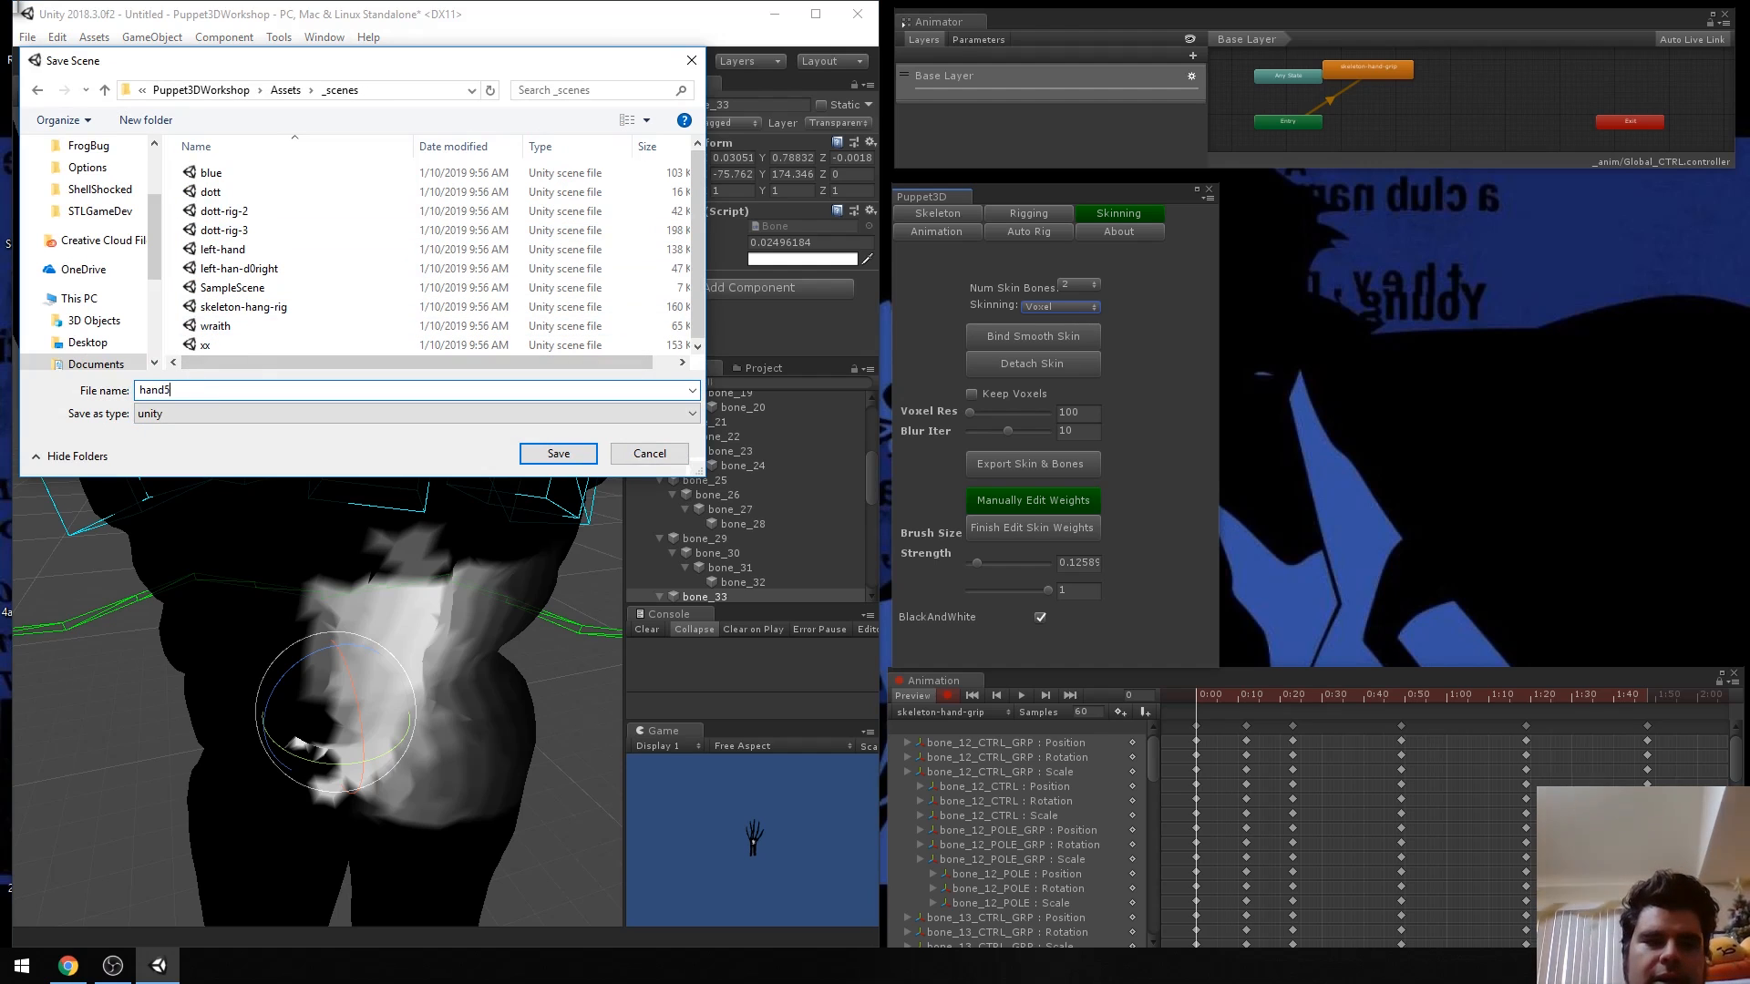
pyautogui.press('Return')
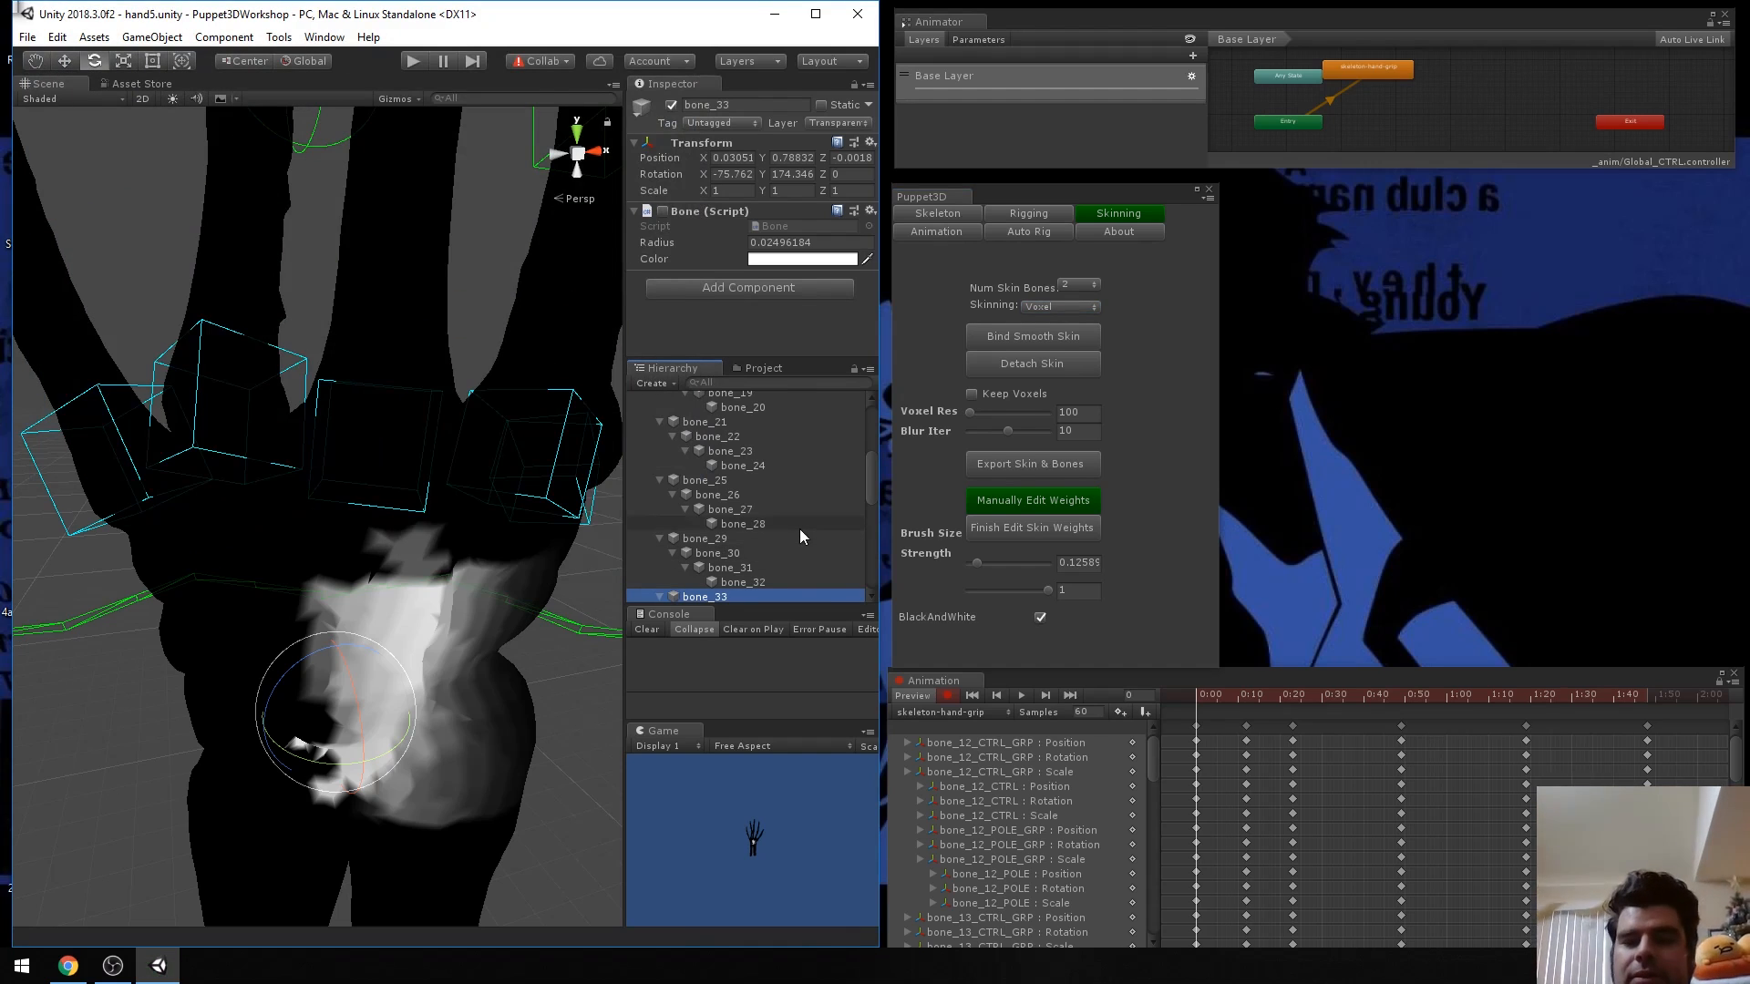
# Examine bone_33's skin weights around the wrist and palm.
pyautogui.scroll(-5, 545, 540)
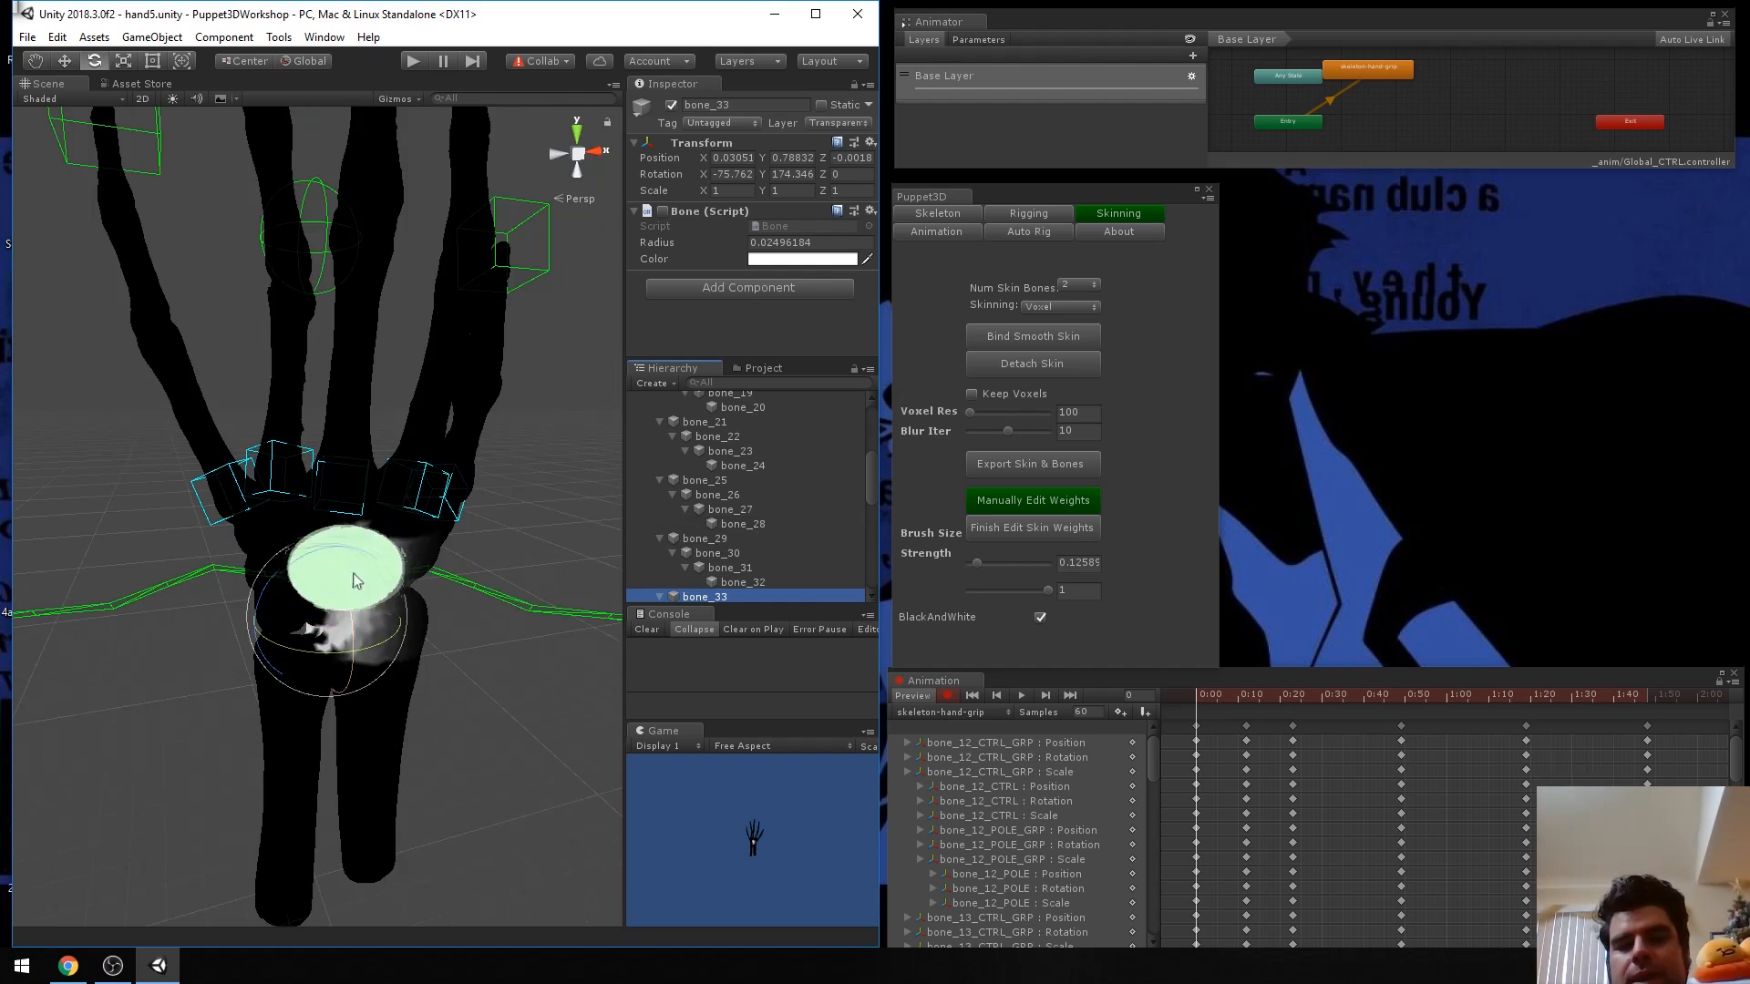
pyautogui.scroll(2, 359, 587)
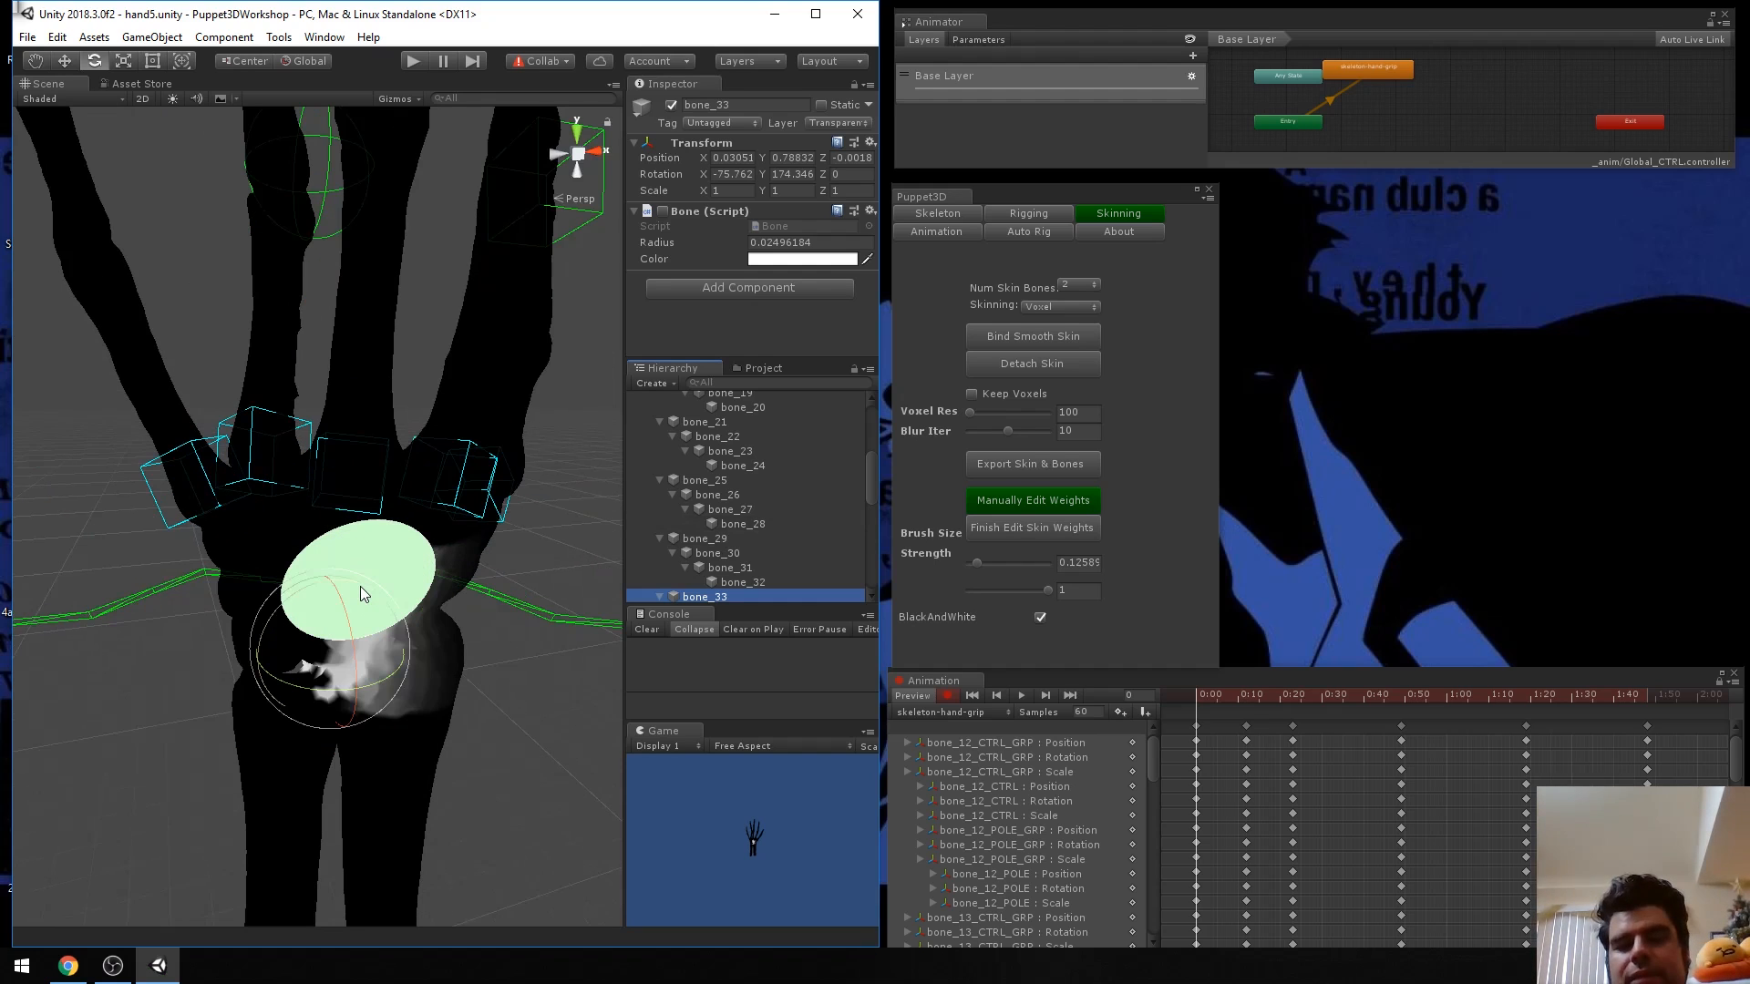
pyautogui.scroll(-1, 359, 587)
pyautogui.scroll(-2, 360, 587)
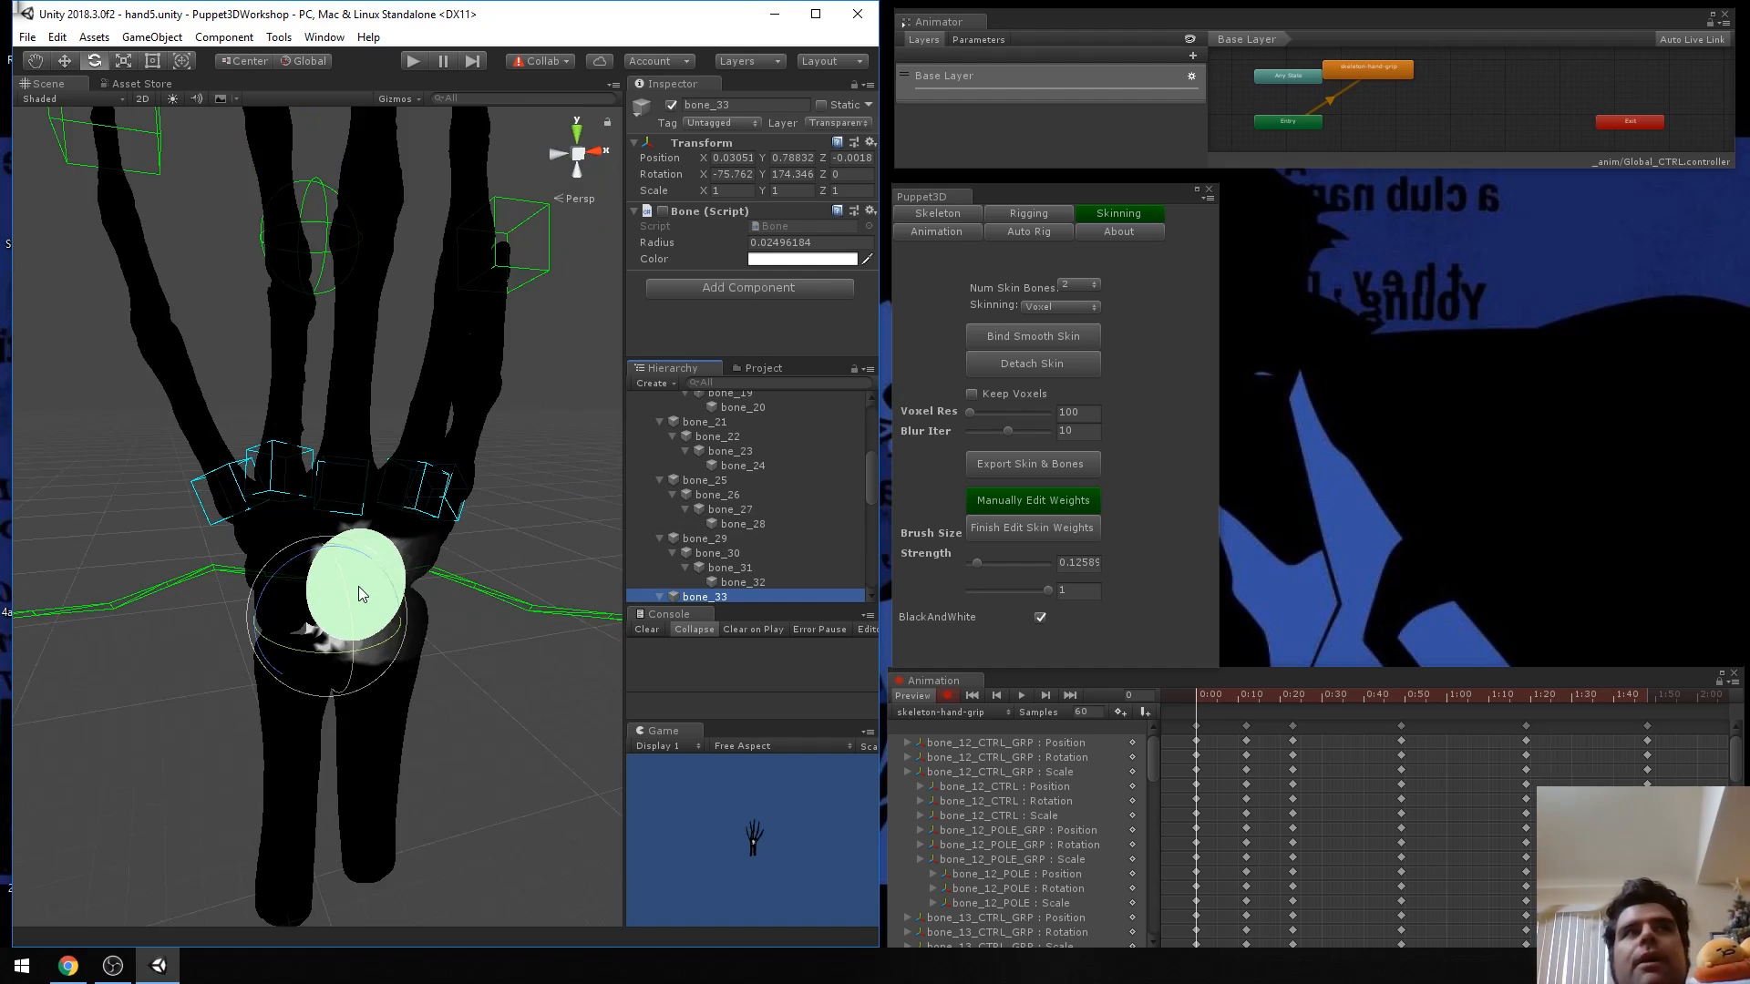
pyautogui.scroll(5, 358, 587)
pyautogui.scroll(-5, 360, 587)
pyautogui.scroll(1, 402, 568)
pyautogui.scroll(5, 733, 558)
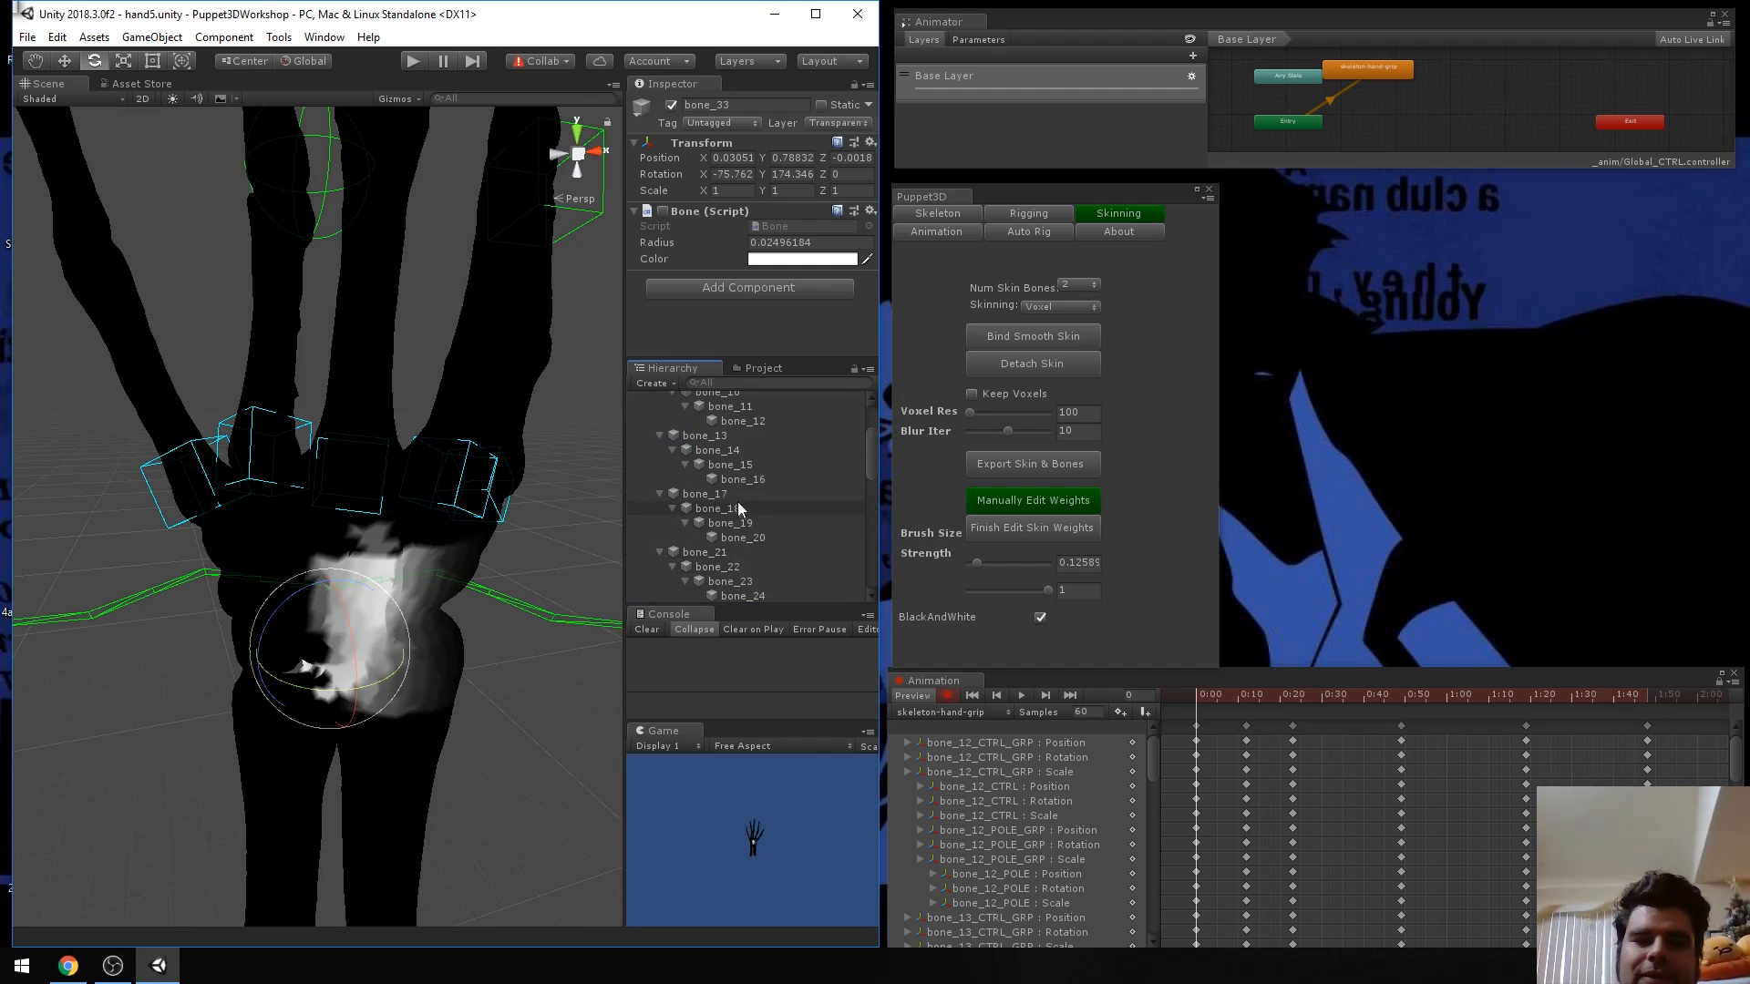
pyautogui.scroll(-3, 739, 502)
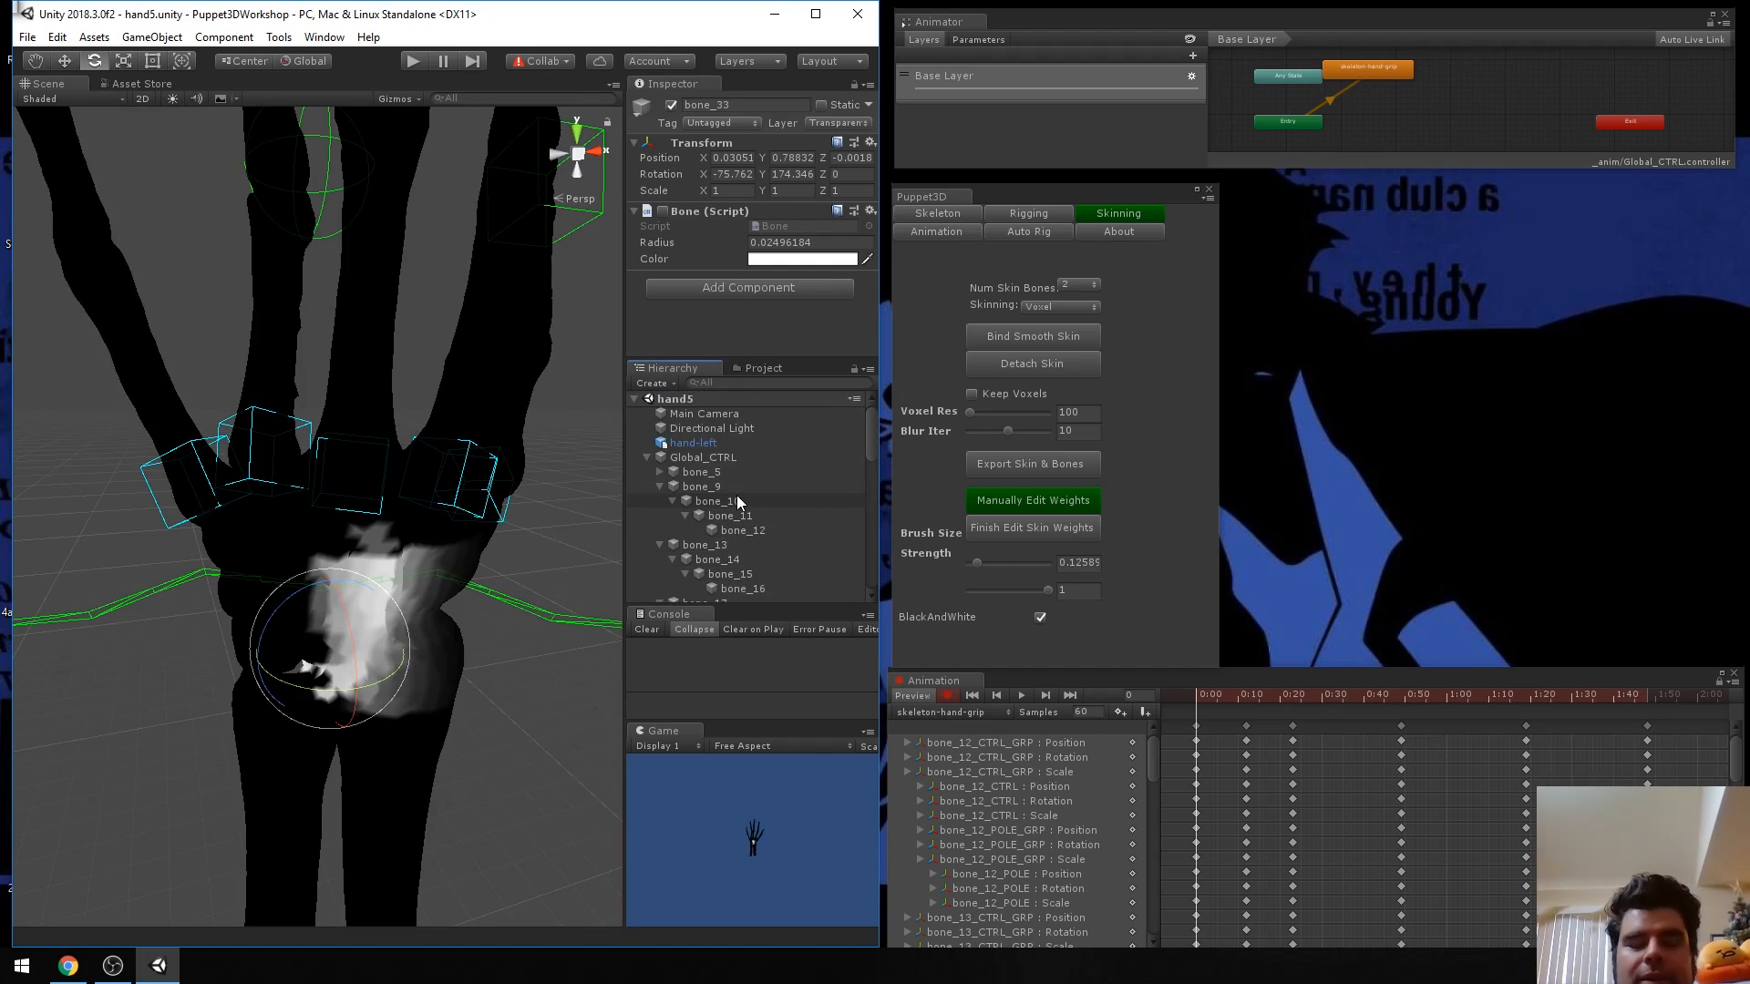
pyautogui.scroll(-8, 736, 495)
pyautogui.scroll(-1, 734, 533)
pyautogui.scroll(1, 734, 533)
# Step through the bones up to bone_21 and bone_17 and examine their skin weights at the finger bases.
pyautogui.click(744, 504)
pyautogui.press('Up')
pyautogui.press('Up')
pyautogui.press('Up')
pyautogui.press('Up')
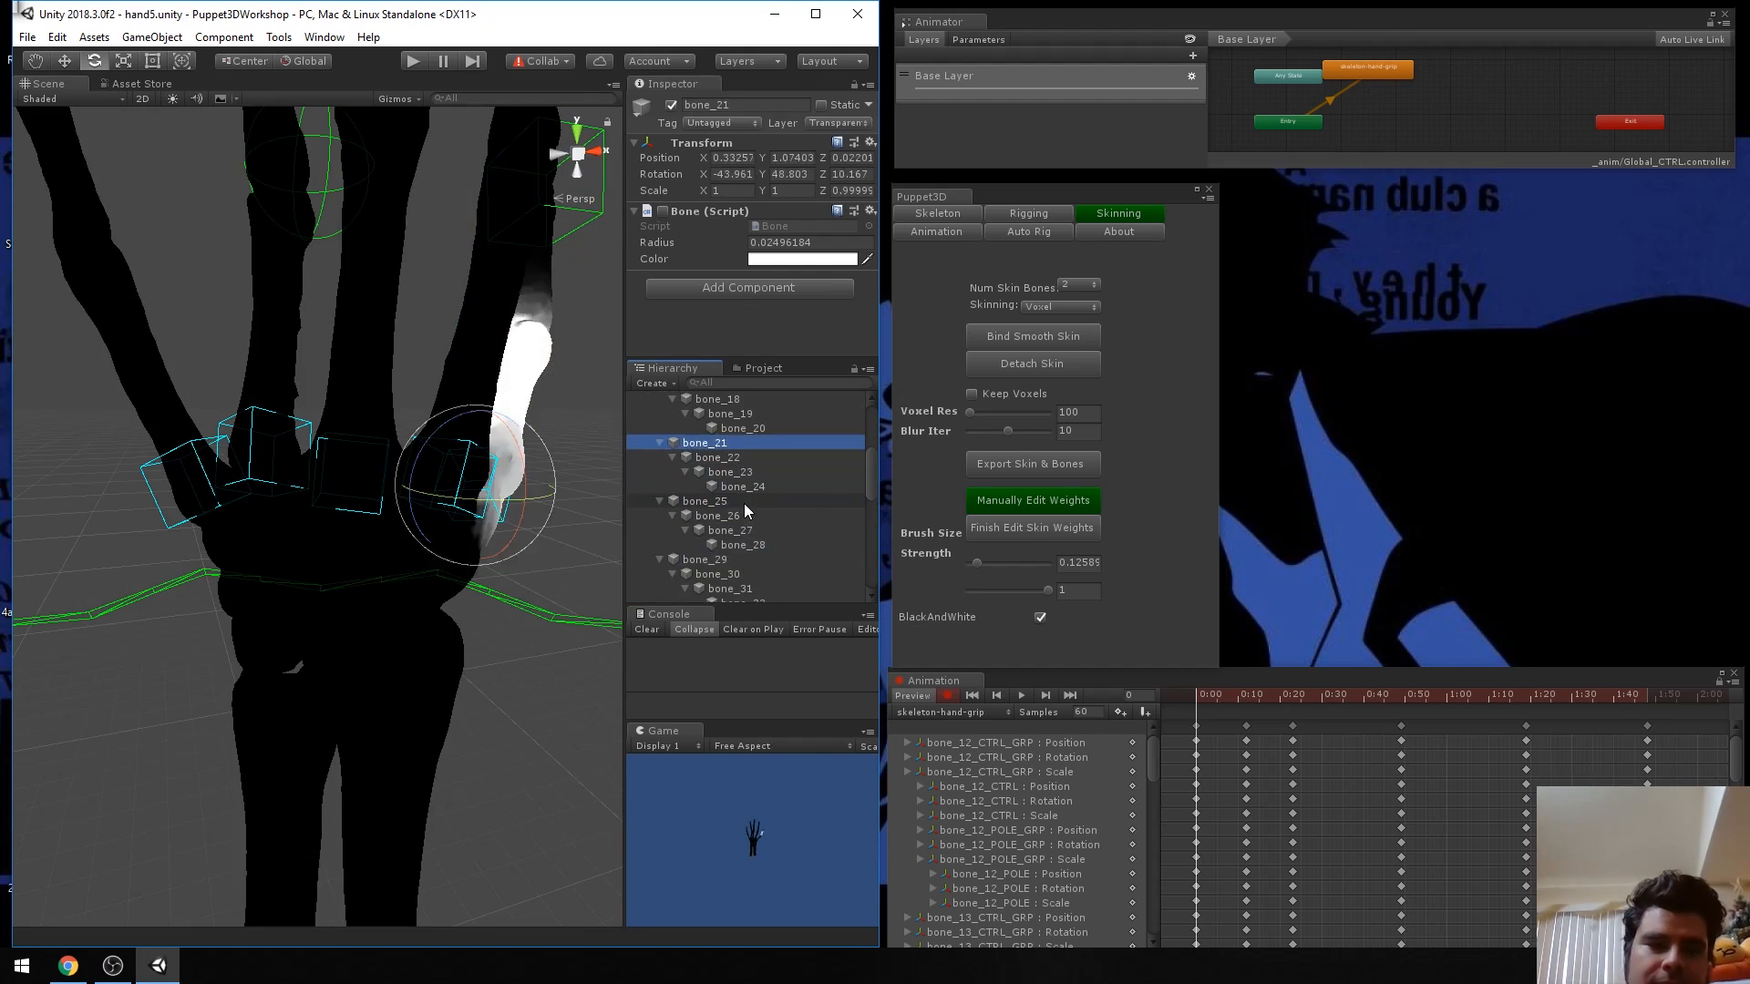
pyautogui.press('Up')
pyautogui.press('Up')
pyautogui.press('Up')
pyautogui.press('Up')
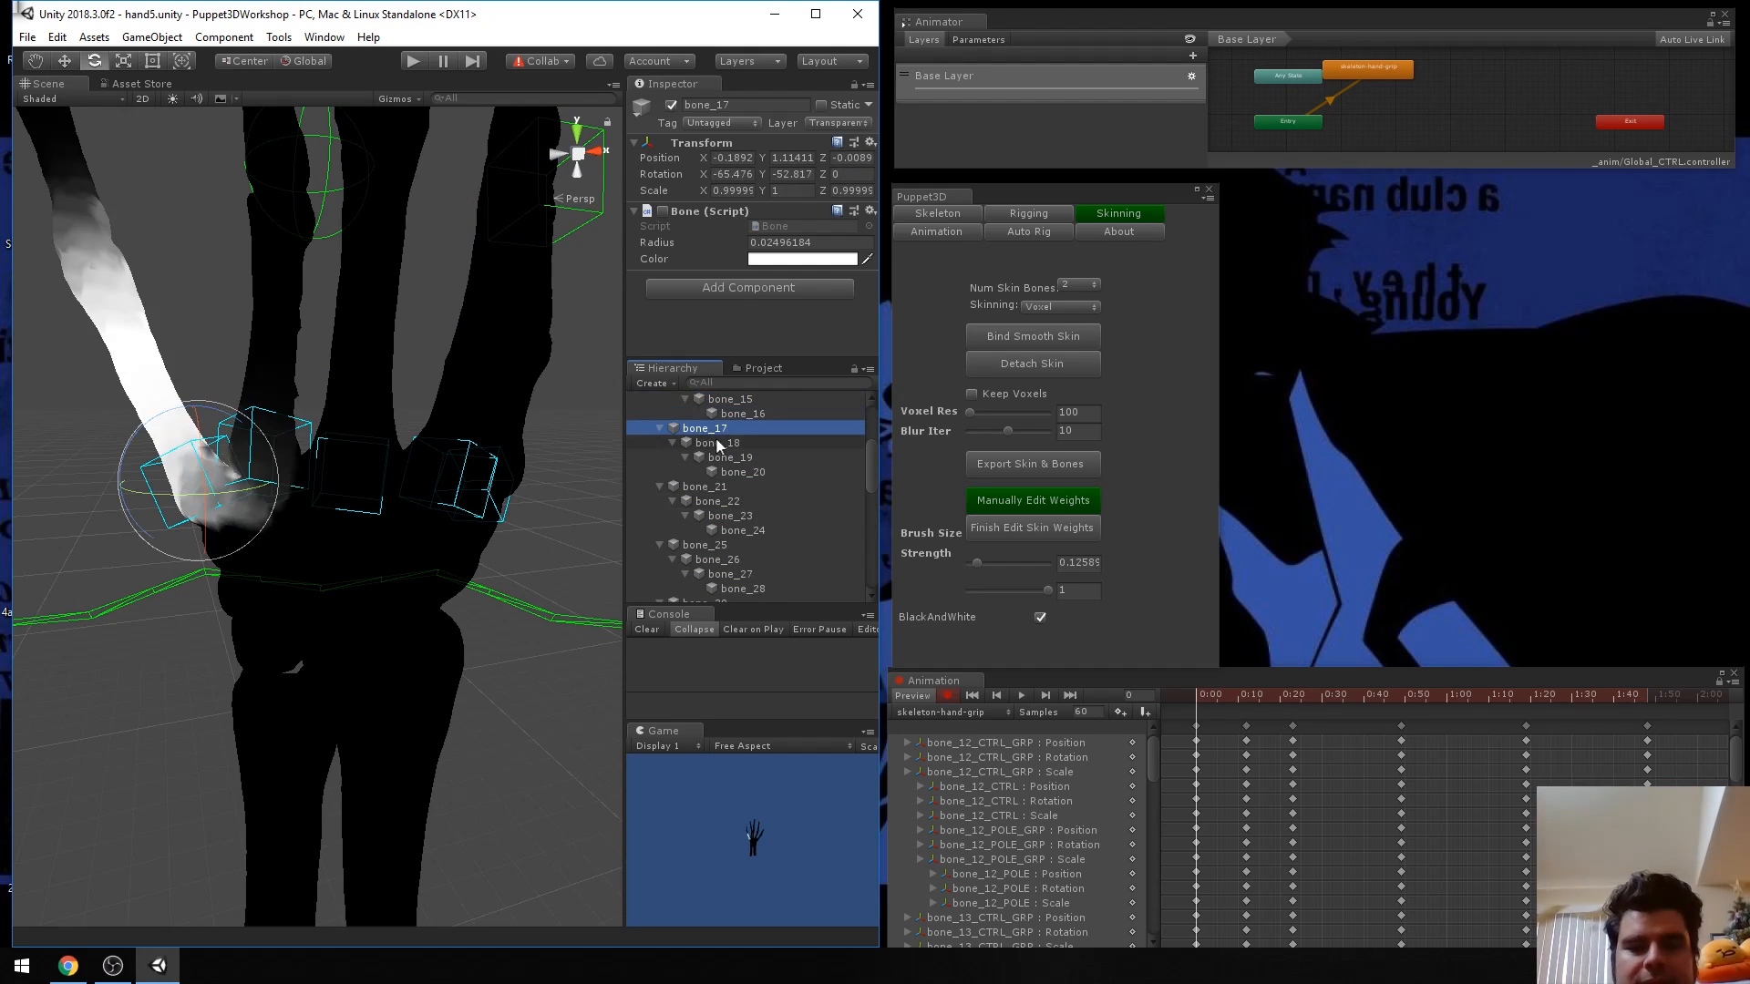
pyautogui.moveTo(203, 489)
pyautogui.keyDown('alt'); pyautogui.mouseDown()
pyautogui.moveTo(274, 508)
pyautogui.moveTo(178, 506)
pyautogui.moveTo(232, 506)
pyautogui.mouseUp(); pyautogui.keyUp('alt')
pyautogui.scroll(1, 232, 499)
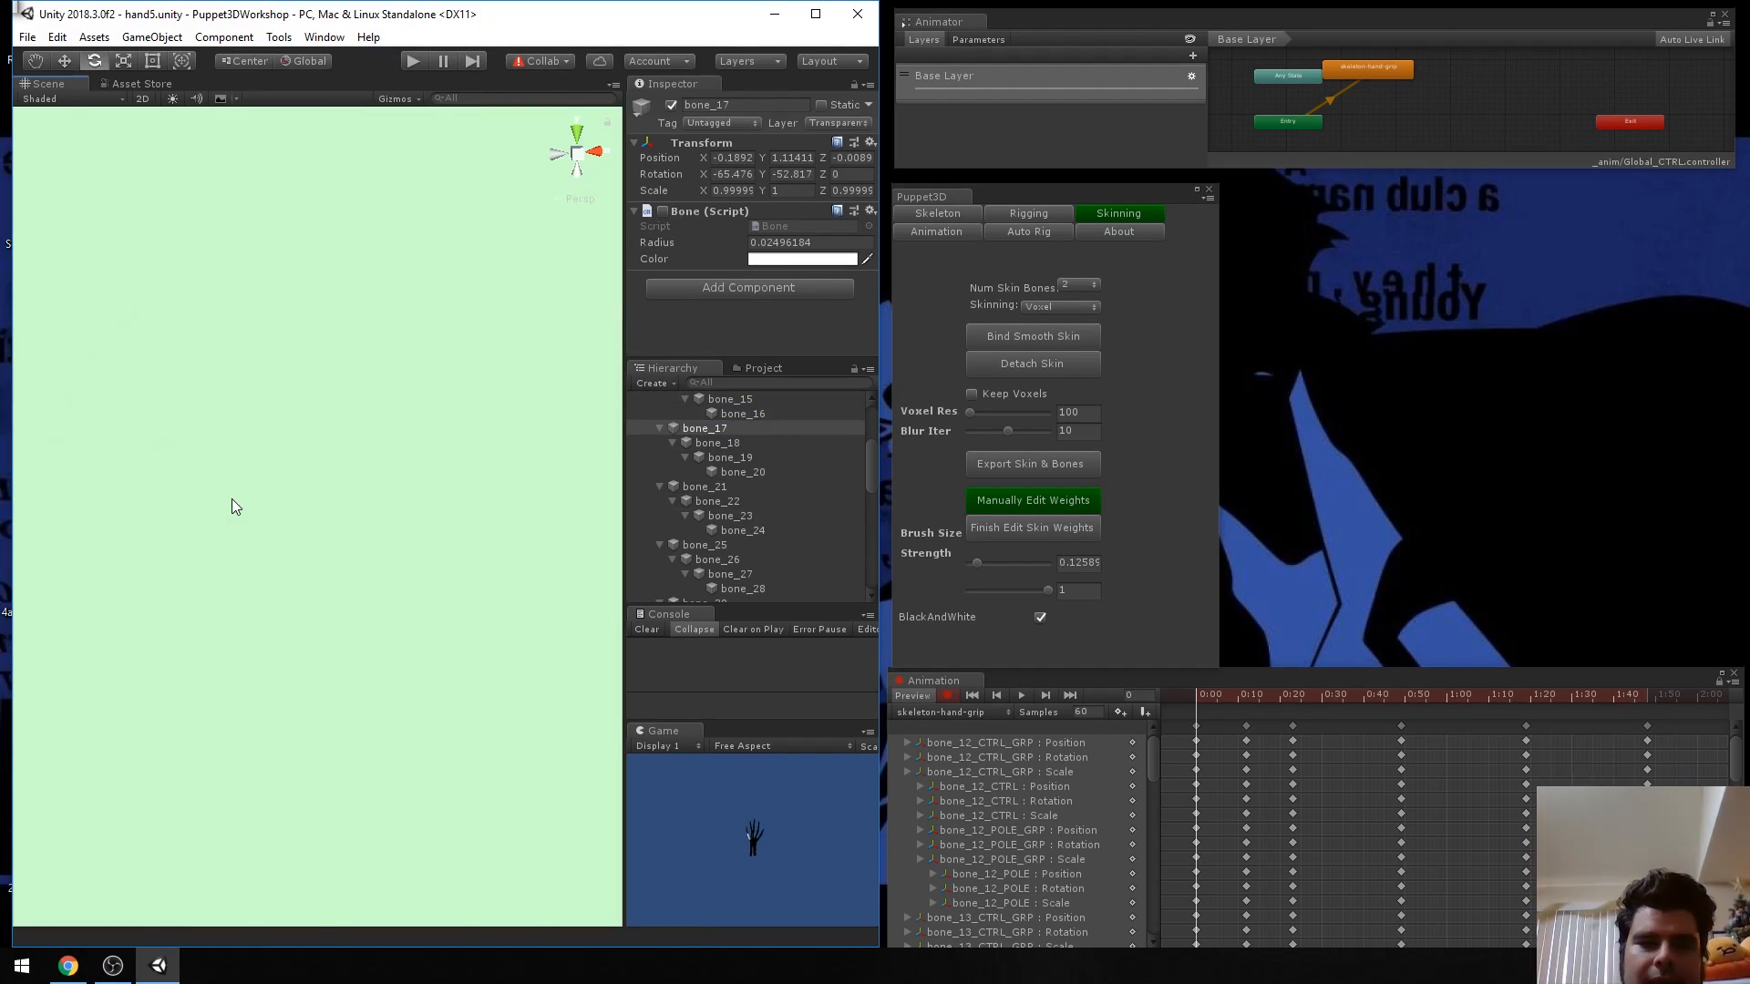
pyautogui.scroll(-3, 232, 500)
pyautogui.scroll(2, 231, 499)
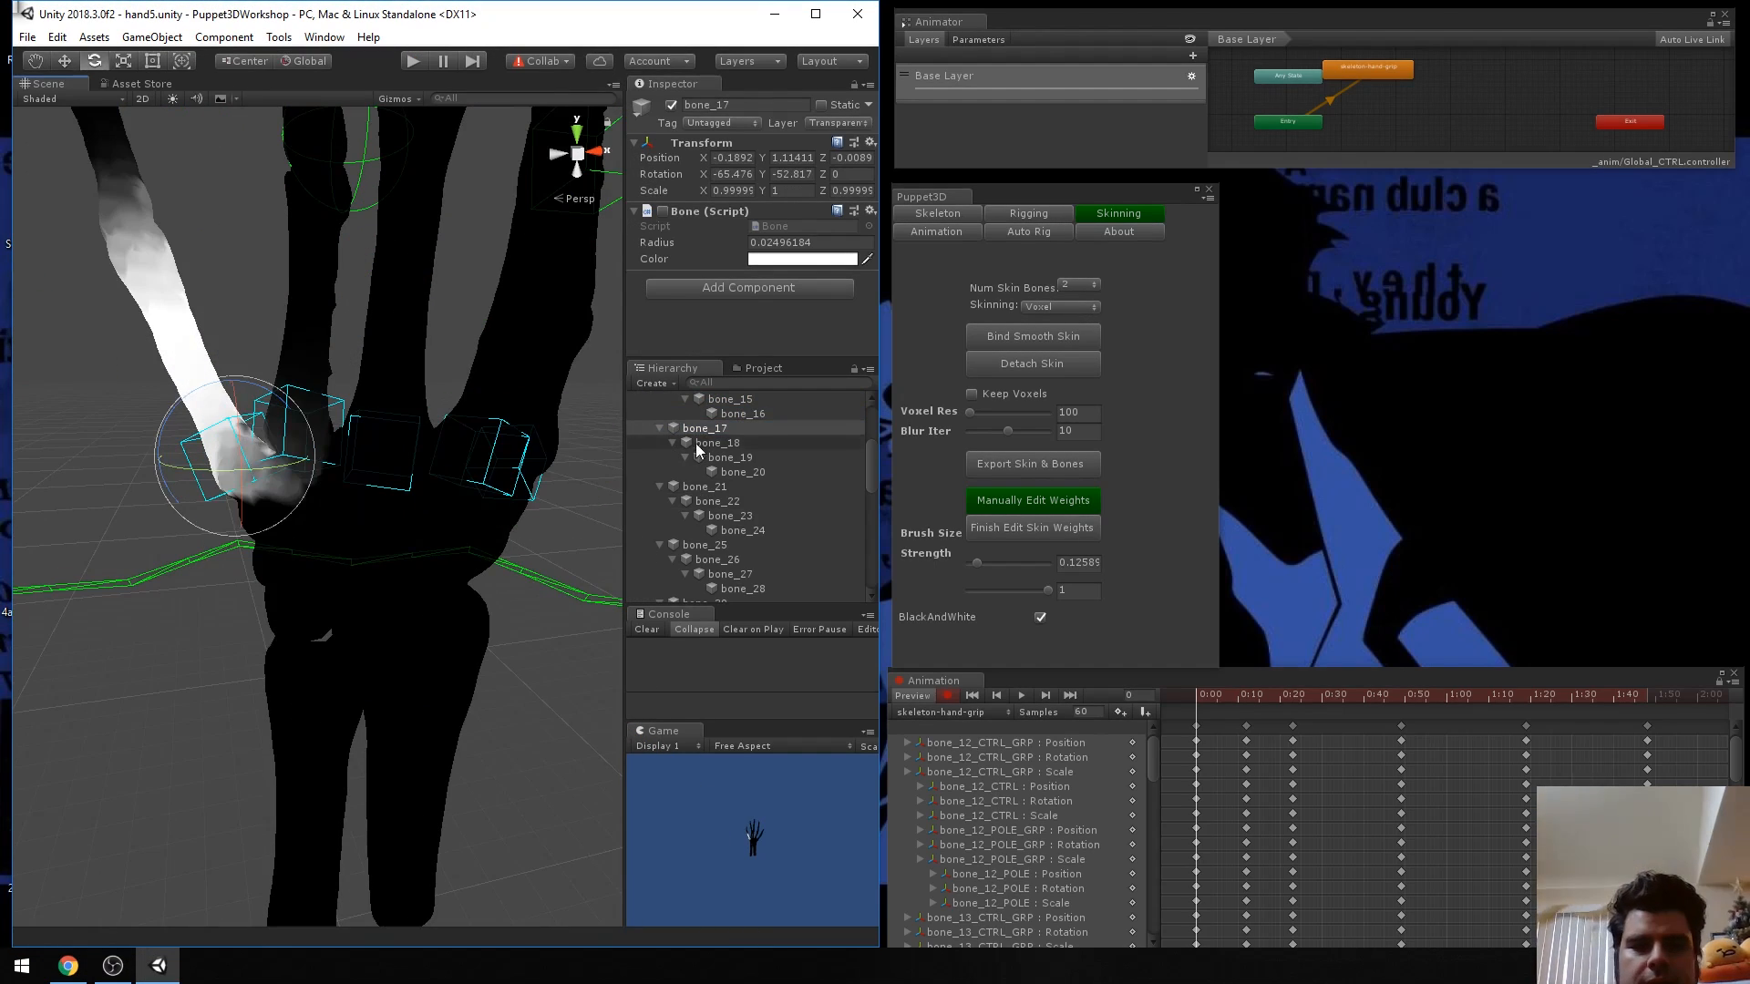
# Step through the bones and controls below bone_17 down to bone_21_CTRL, checking the weight map of each.
pyautogui.press('Down')
pyautogui.press('Down')
pyautogui.press('Down')
pyautogui.press('Down')
pyautogui.press('Down')
pyautogui.press('Down')
pyautogui.press('Down')
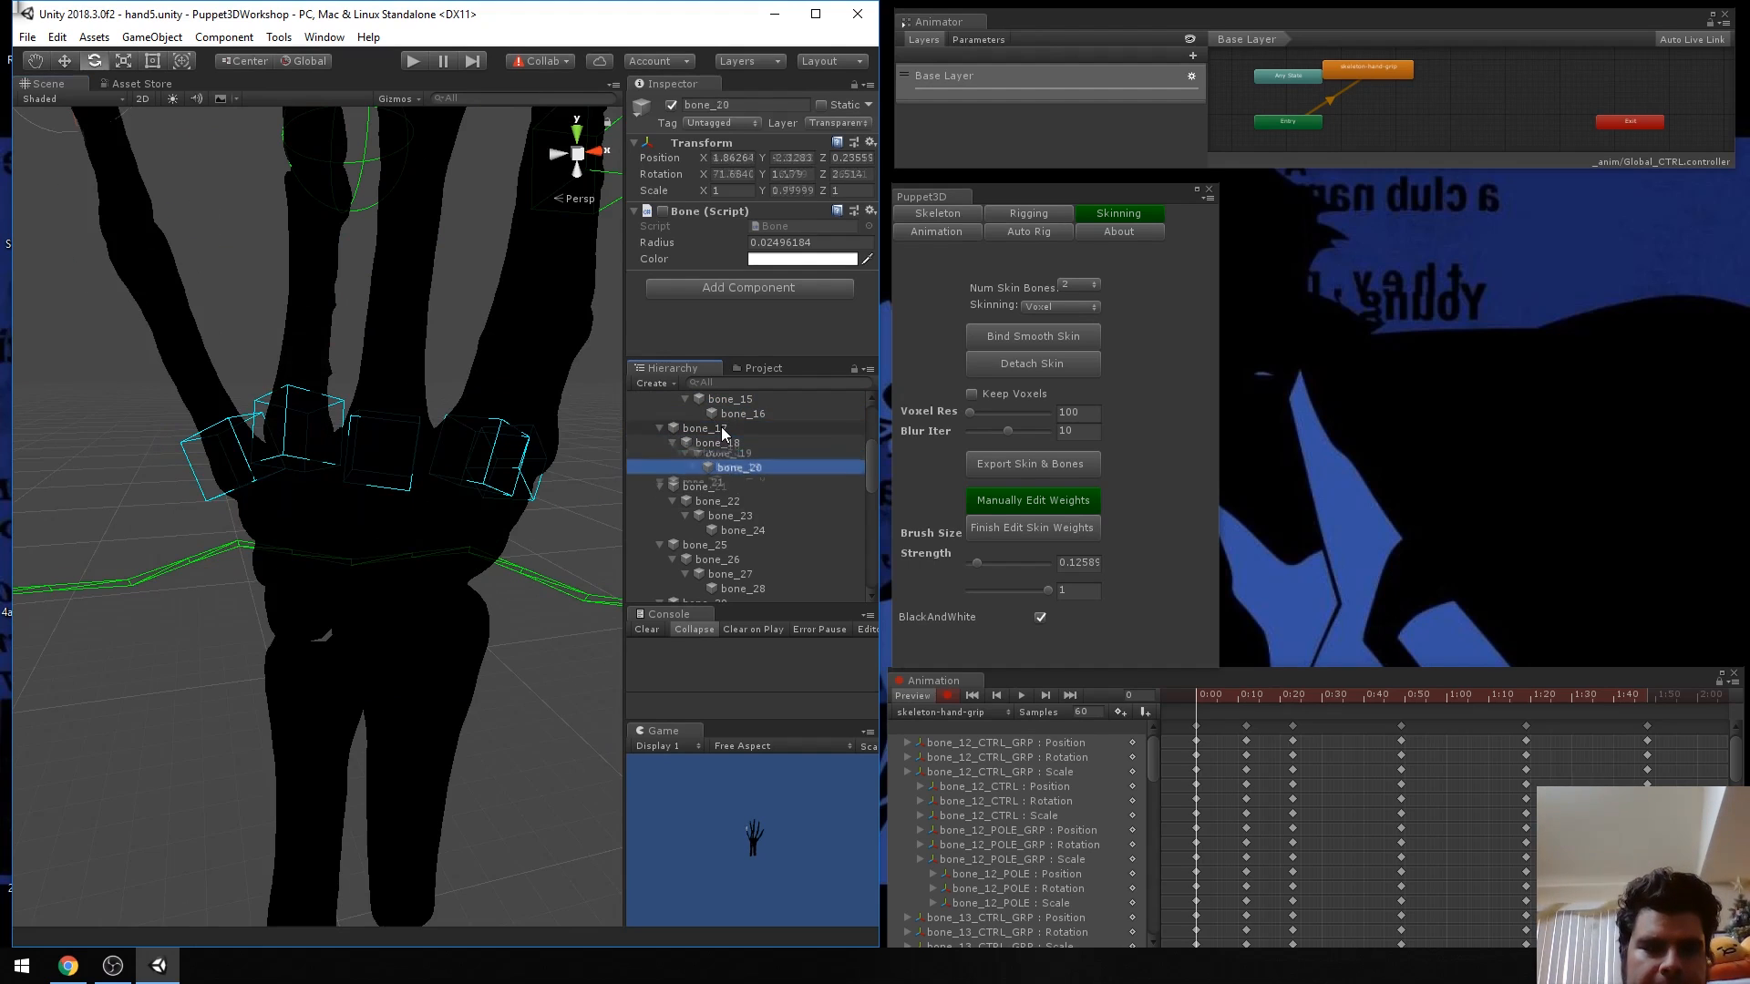
pyautogui.press('Down')
pyautogui.press('Down')
pyautogui.press('Down')
pyautogui.press('Down')
pyautogui.press('Down')
pyautogui.press('Down')
pyautogui.press('Down')
pyautogui.press('Down')
pyautogui.press('Down')
pyautogui.press('Down')
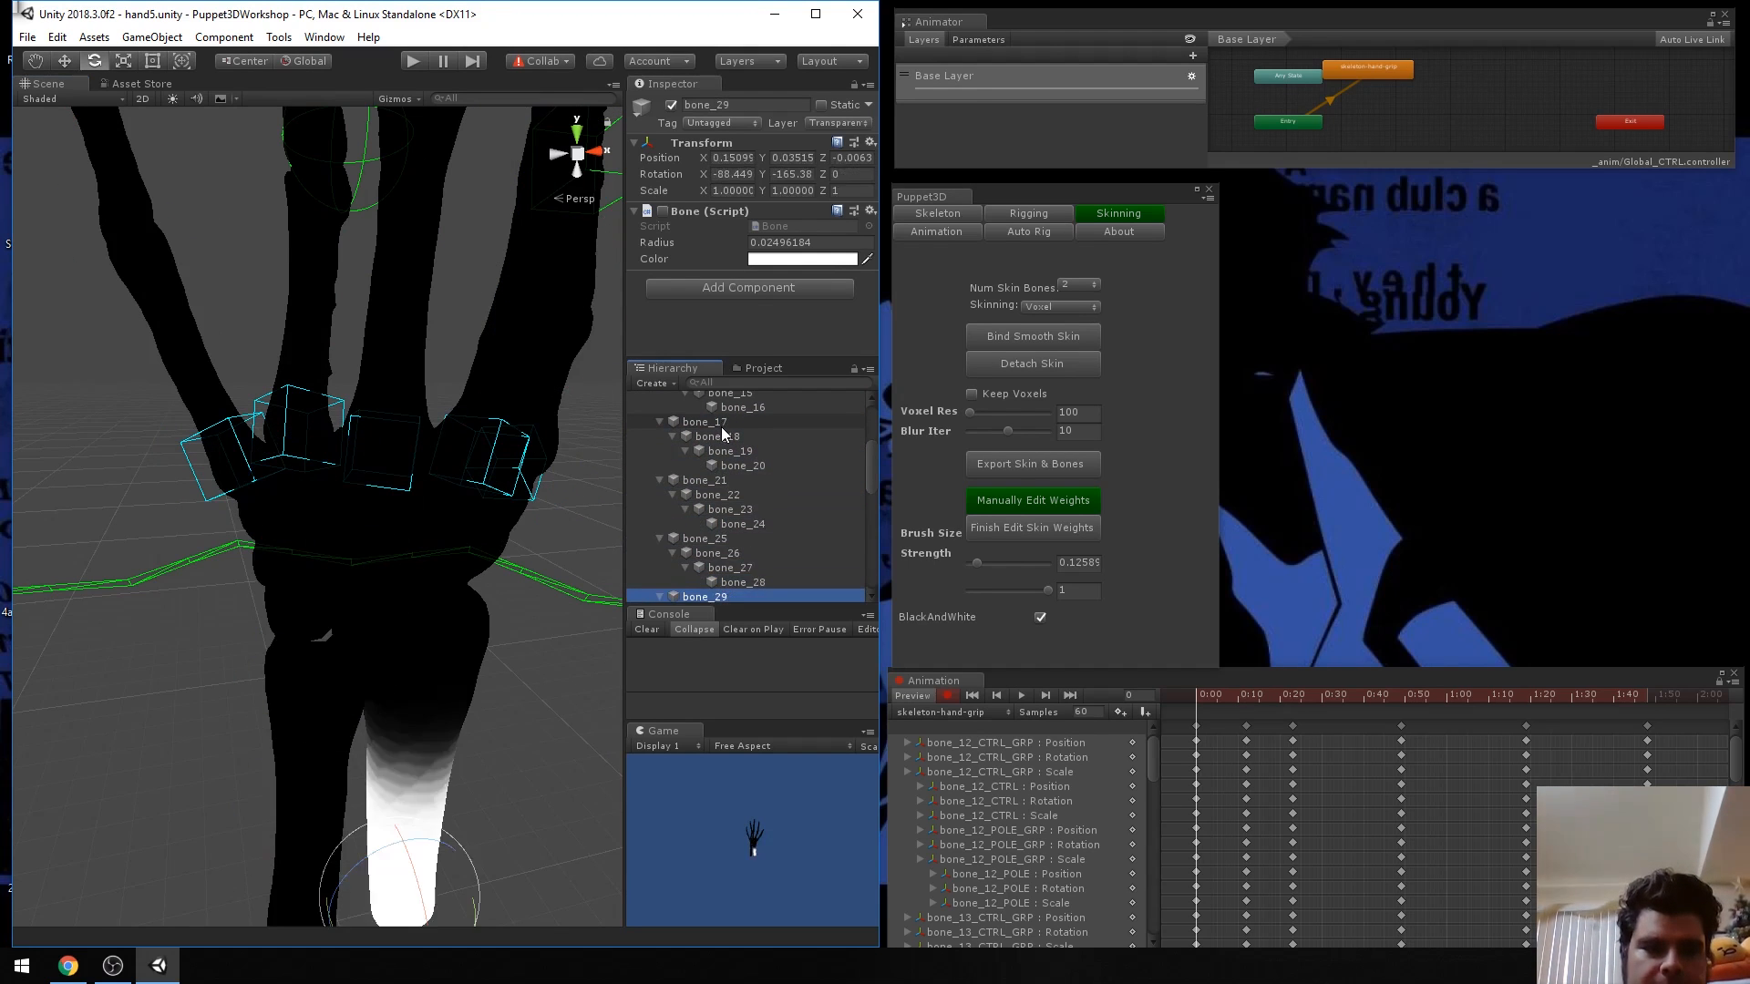
pyautogui.press('Down')
pyautogui.press('Down')
pyautogui.press('Down')
pyautogui.press('Down')
pyautogui.press('Down')
pyautogui.press('Down')
pyautogui.press('Down')
pyautogui.press('Down')
pyautogui.press('Down')
pyautogui.press('Down')
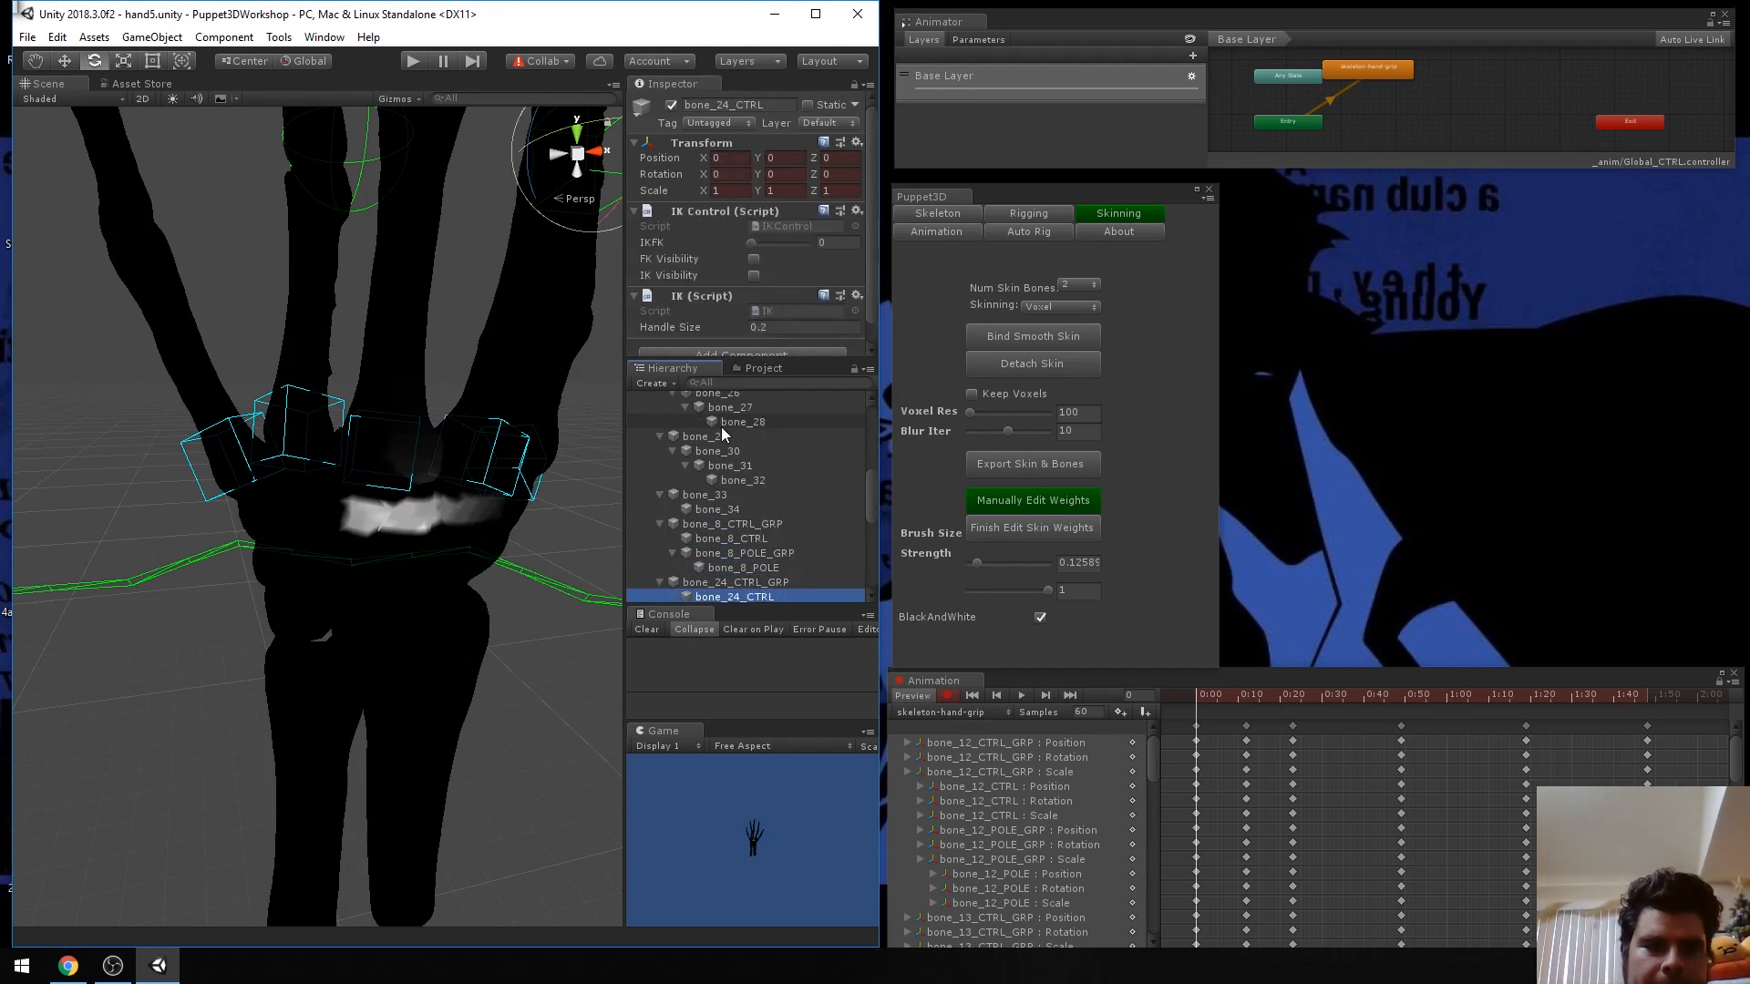
pyautogui.press('Down')
pyautogui.press('Down')
pyautogui.press('Down')
pyautogui.press('Down')
pyautogui.press('Down')
pyautogui.press('Down')
pyautogui.press('Down')
pyautogui.press('Down')
pyautogui.press('Down')
pyautogui.press('Down')
pyautogui.press('Down')
pyautogui.press('Down')
pyautogui.press('Down')
pyautogui.press('Down')
pyautogui.press('Down')
pyautogui.press('Down')
pyautogui.press('Down')
pyautogui.press('Down')
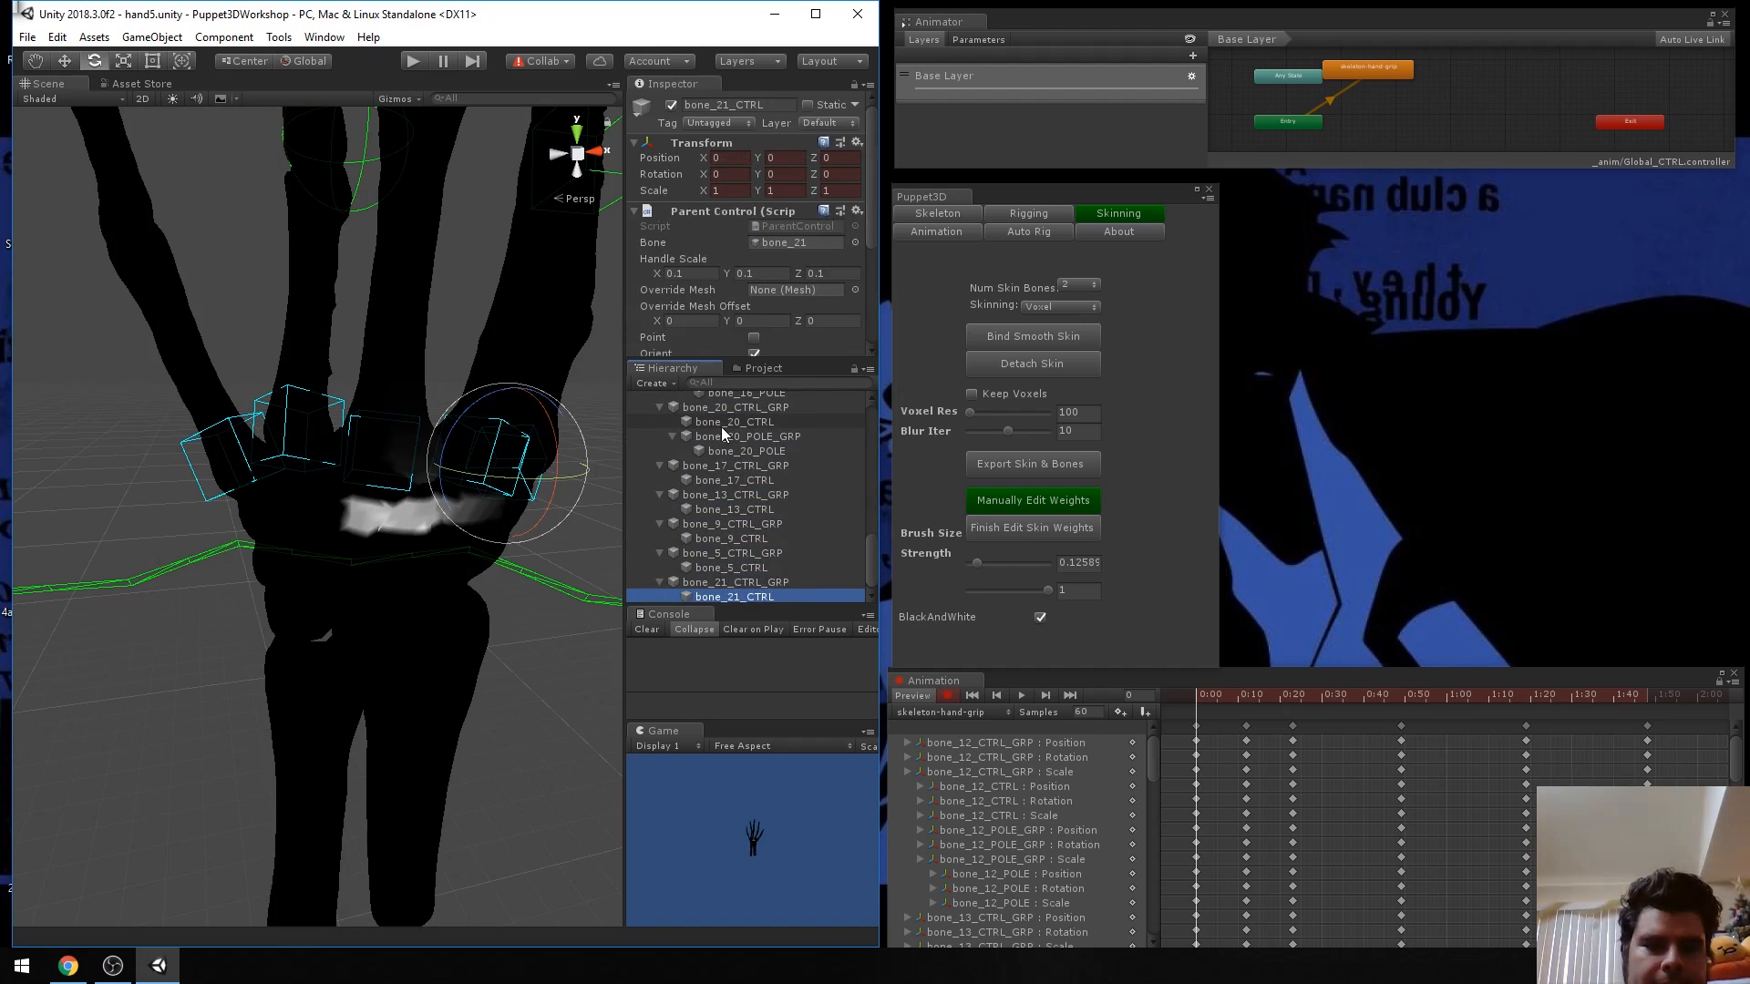
# Go back up through the hierarchy and select bone_13, the ring finger's base bone, for weight editing.
pyautogui.press('Up')
pyautogui.press('Up')
pyautogui.press('Up')
pyautogui.press('Up')
pyautogui.press('Up')
pyautogui.press('Up')
pyautogui.press('Up')
pyautogui.press('Up')
pyautogui.press('Up')
pyautogui.press('Up')
pyautogui.press('Up')
pyautogui.press('Up')
pyautogui.press('Up')
pyautogui.press('Up')
pyautogui.press('Up')
pyautogui.press('Up')
pyautogui.press('Up')
pyautogui.press('Up')
pyautogui.press('Up')
pyautogui.press('Up')
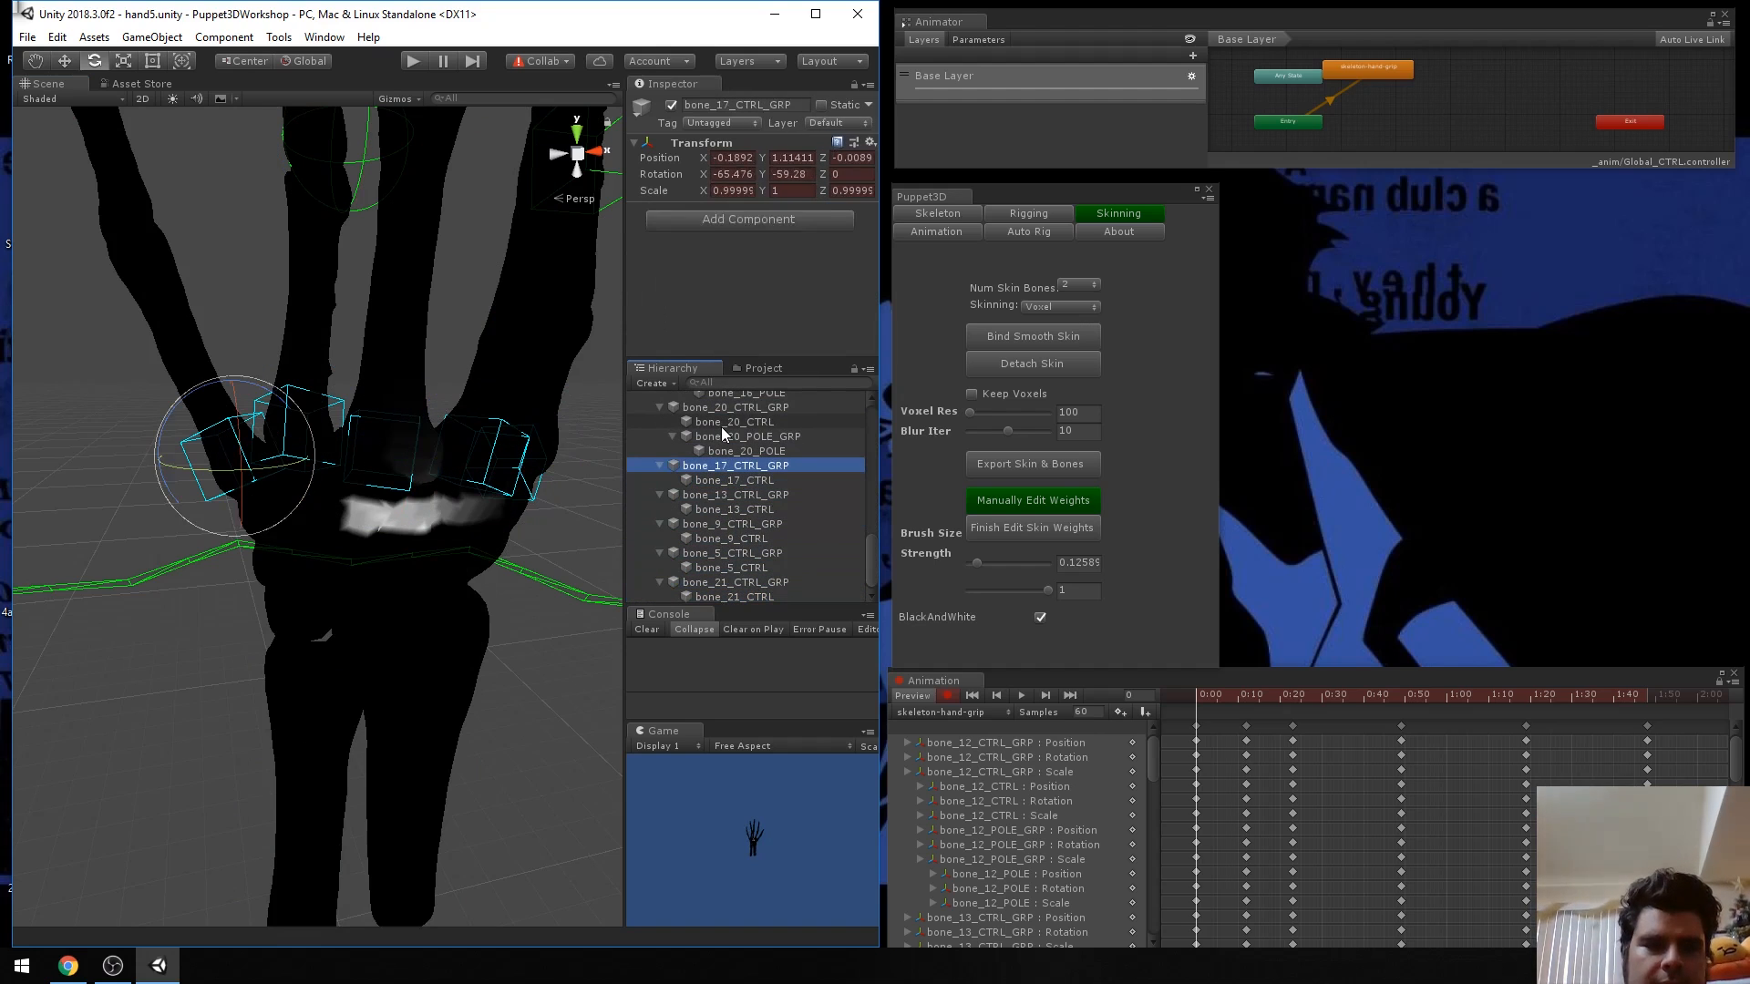
pyautogui.press('Up')
pyautogui.press('Up')
pyautogui.press('Up')
pyautogui.press('Up')
pyautogui.press('Up')
pyautogui.press('Up')
pyautogui.press('Up')
pyautogui.press('Up')
pyautogui.press('Up')
pyautogui.press('Up')
pyautogui.press('Up')
pyautogui.press('Up')
pyautogui.press('Up')
pyautogui.press('Up')
pyautogui.press('Up')
pyautogui.press('Up')
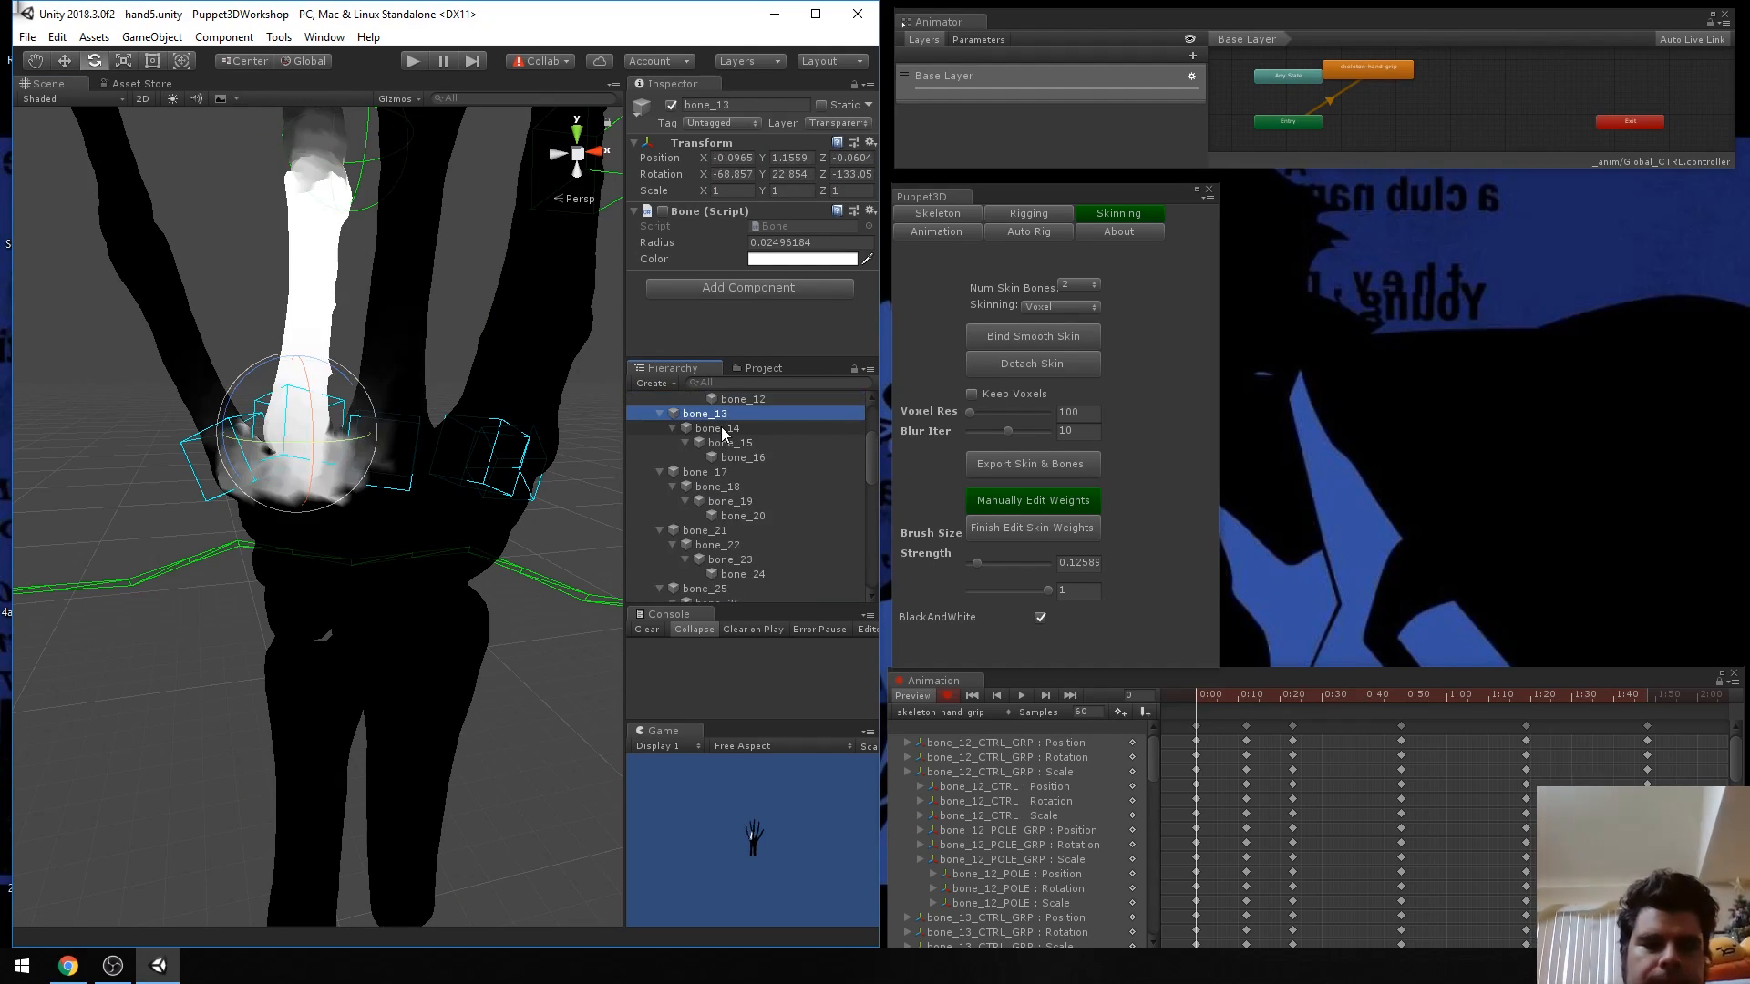
# Reduce the weight brush size to 0.04 for detailed painting around the base of bone_13.
pyautogui.press('w')
pyautogui.moveTo(305, 490)
pyautogui.mouseDown(button='right')
pyautogui.moveTo(356, 535)
pyautogui.moveTo(332, 519)
pyautogui.moveTo(359, 524)
pyautogui.moveTo(335, 494)
pyautogui.mouseUp(button='right')
pyautogui.press('s')
pyautogui.press('w')
pyautogui.press('w')
pyautogui.press('s')
pyautogui.moveTo(256, 468)
pyautogui.mouseDown()
pyautogui.moveTo(407, 479)
pyautogui.moveTo(352, 537)
pyautogui.moveTo(274, 506)
pyautogui.moveTo(382, 581)
pyautogui.moveTo(449, 477)
pyautogui.moveTo(429, 438)
pyautogui.moveTo(350, 579)
pyautogui.moveTo(331, 435)
pyautogui.moveTo(352, 430)
pyautogui.moveTo(456, 618)
pyautogui.moveTo(274, 538)
pyautogui.mouseUp()
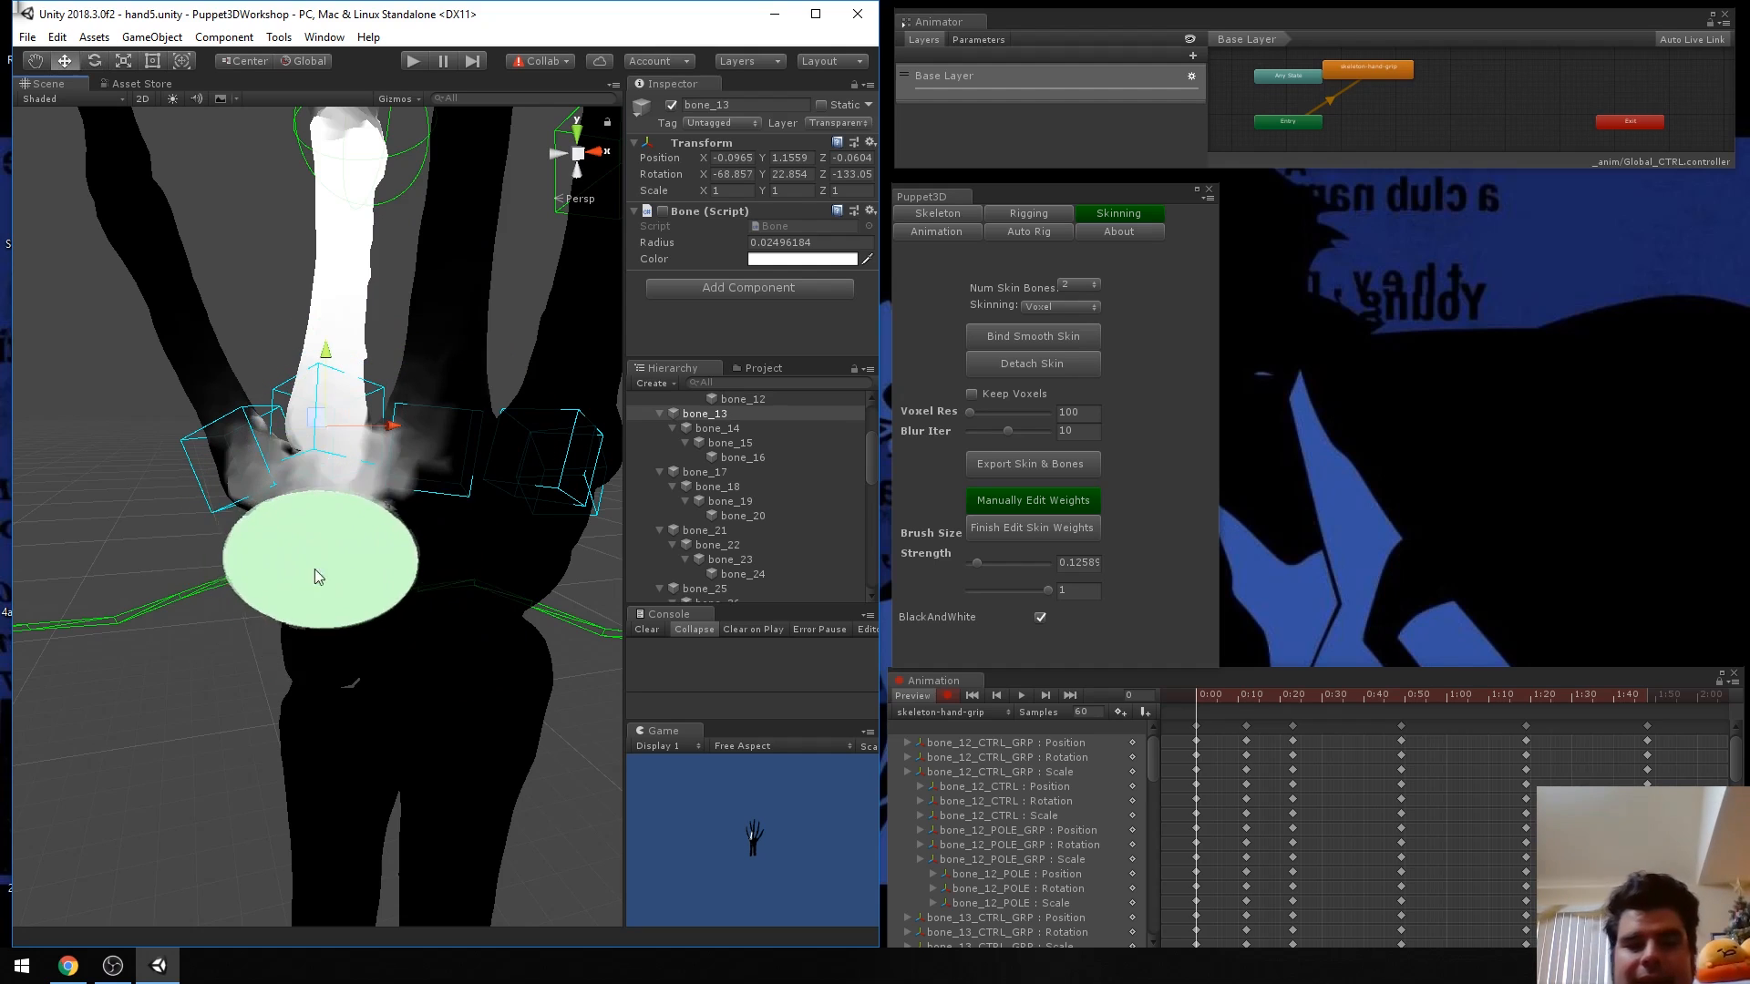
pyautogui.press('w')
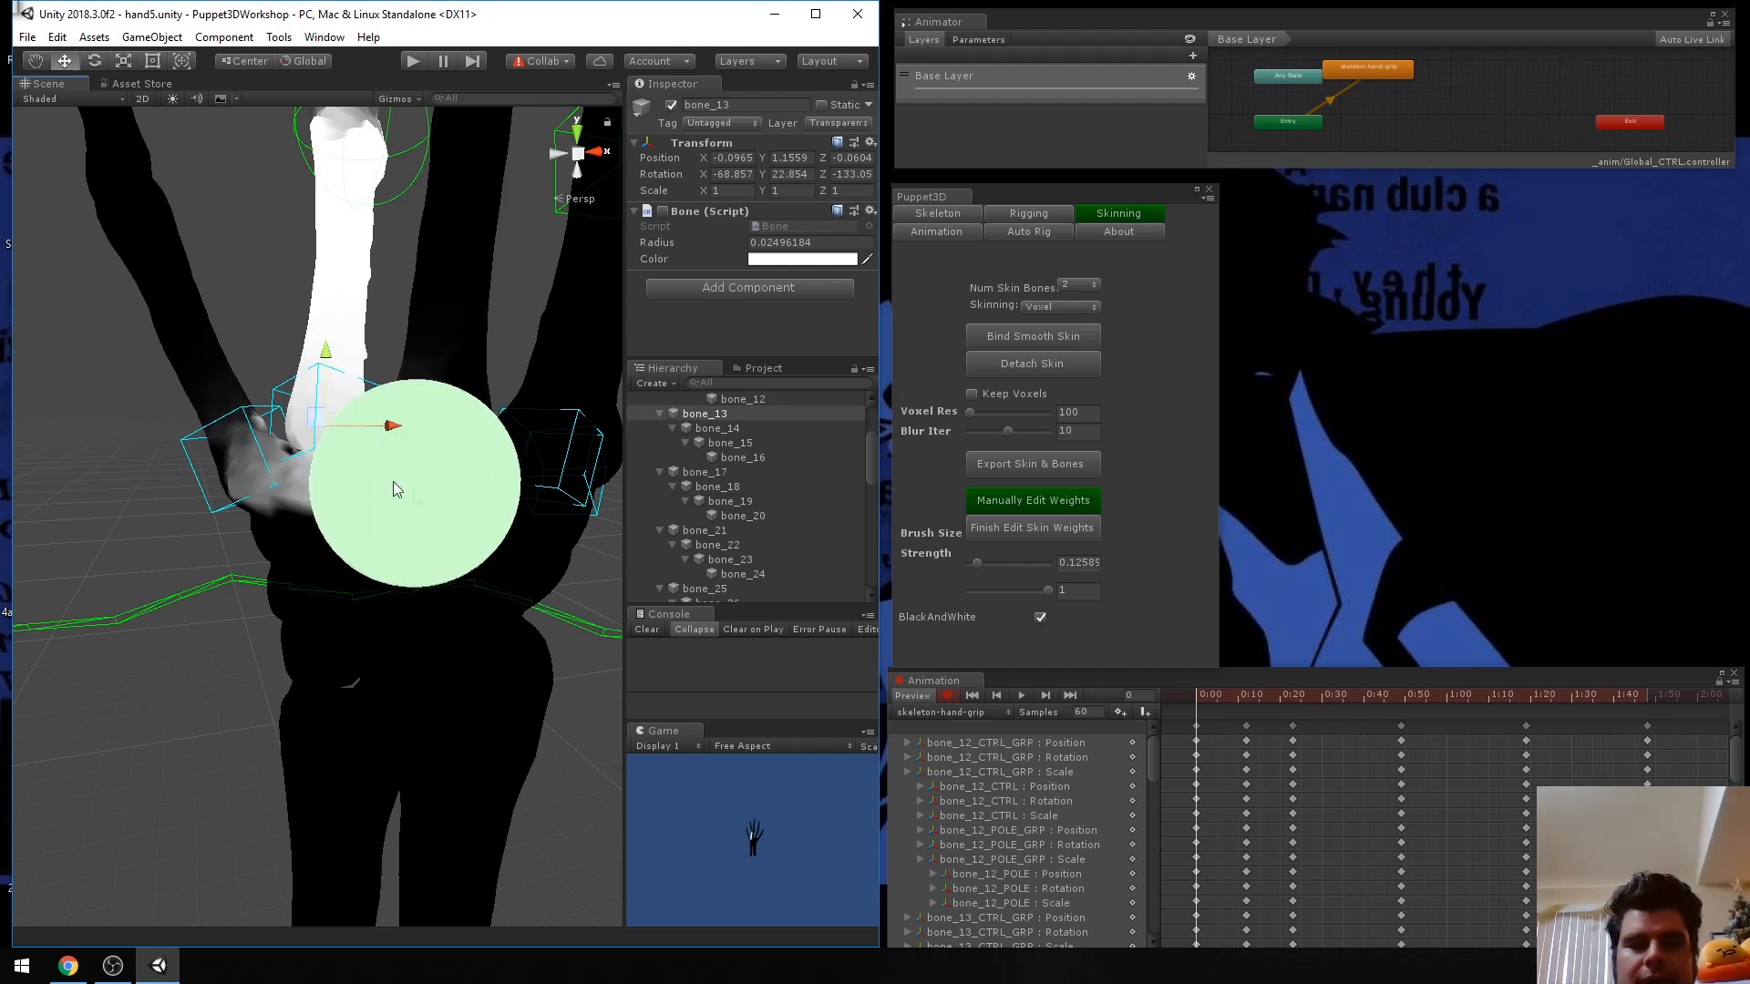
pyautogui.click(976, 567)
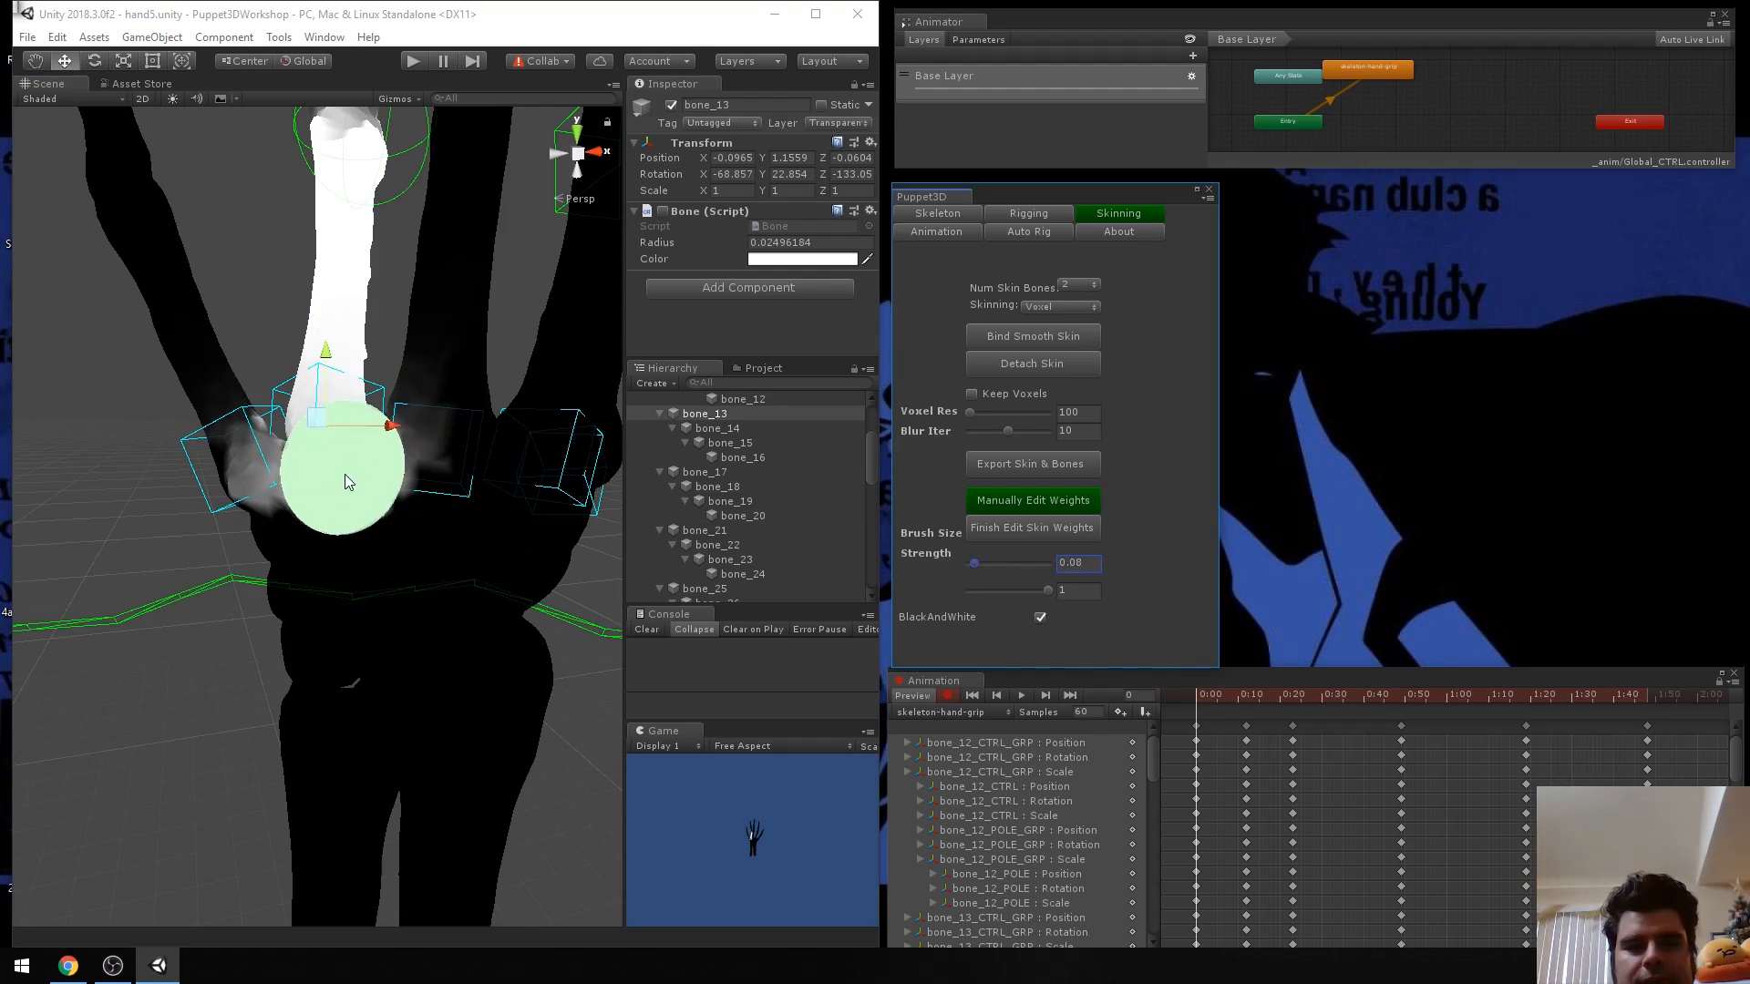
pyautogui.scroll(4, 359, 486)
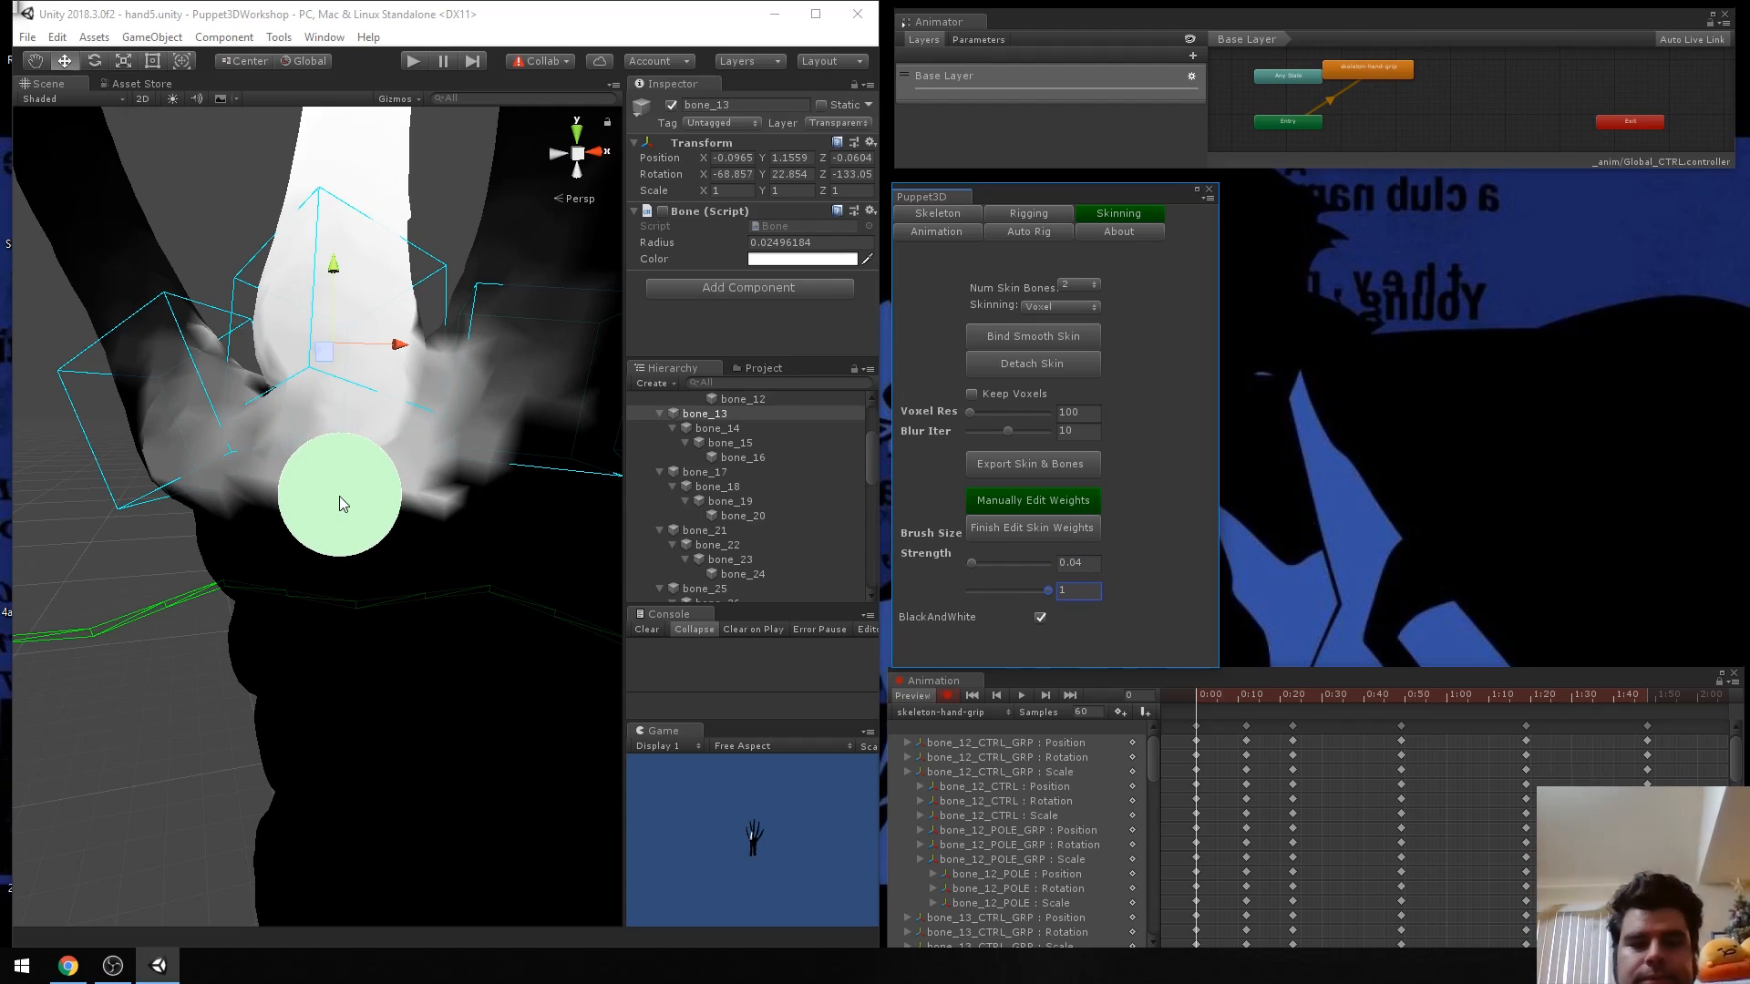
# Subtract bone_13's stray weights from the palm edge and the neighbouring knuckles at strength 1.
pyautogui.moveTo(351, 495); pyautogui.dragTo(239, 499)
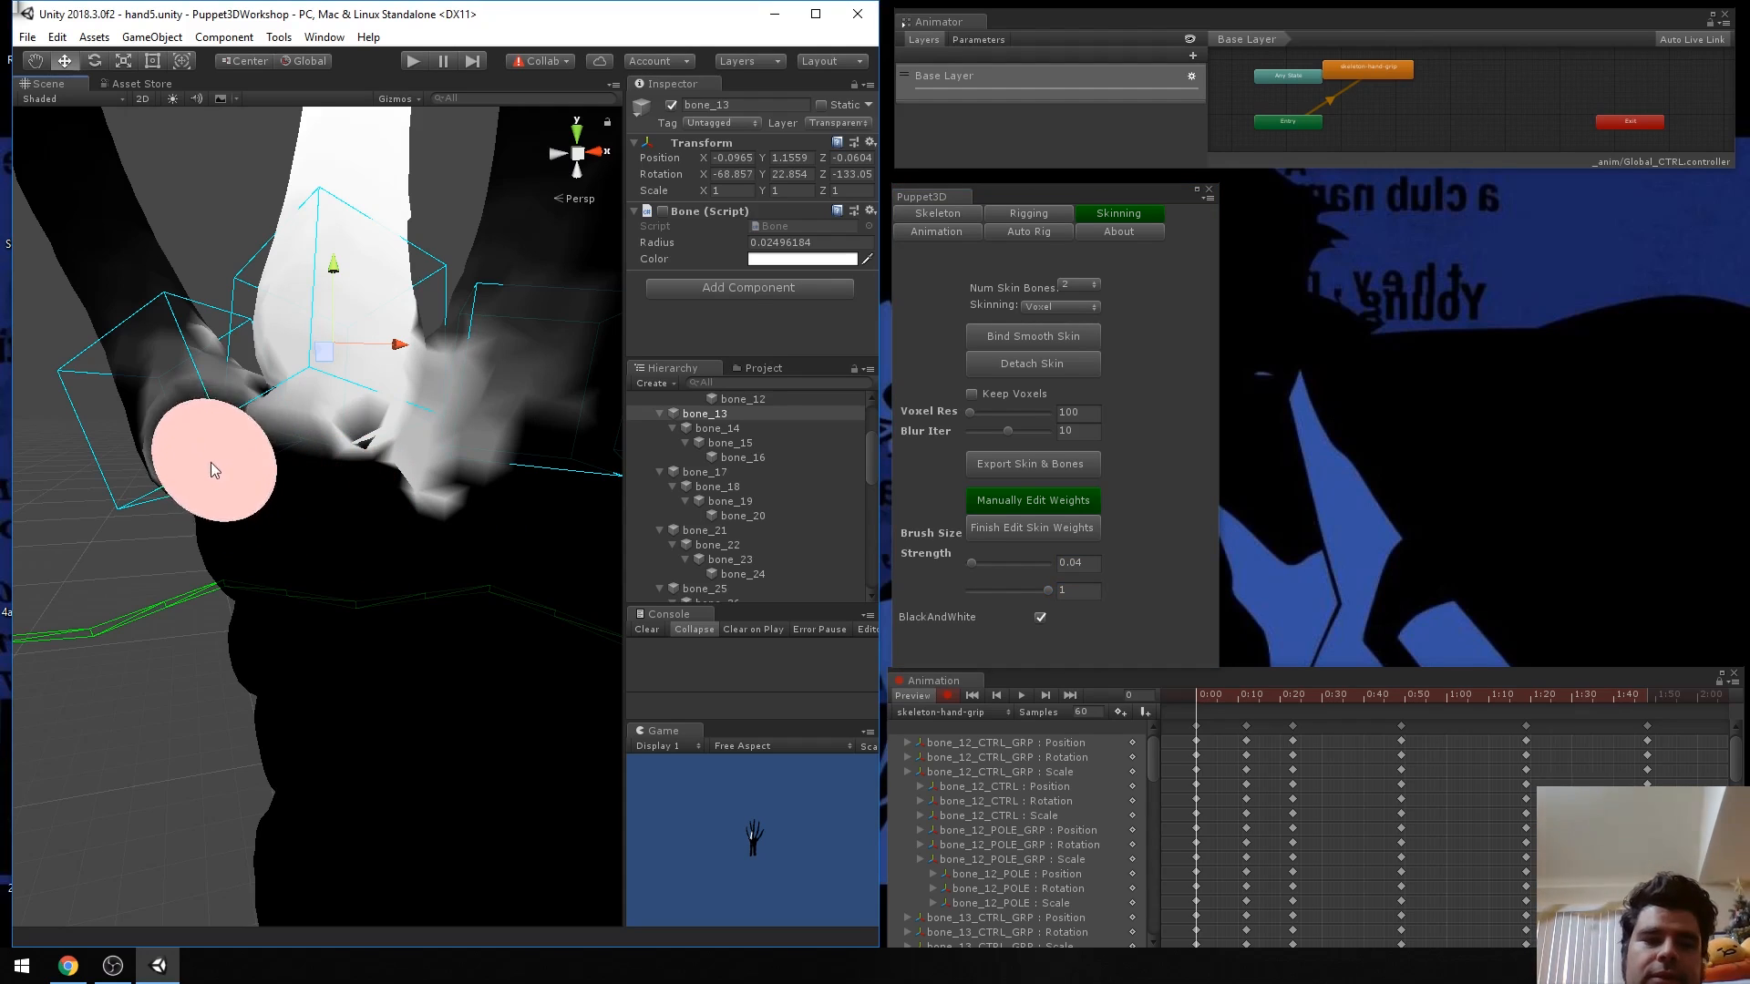
pyautogui.moveTo(175, 387); pyautogui.dragTo(252, 456)
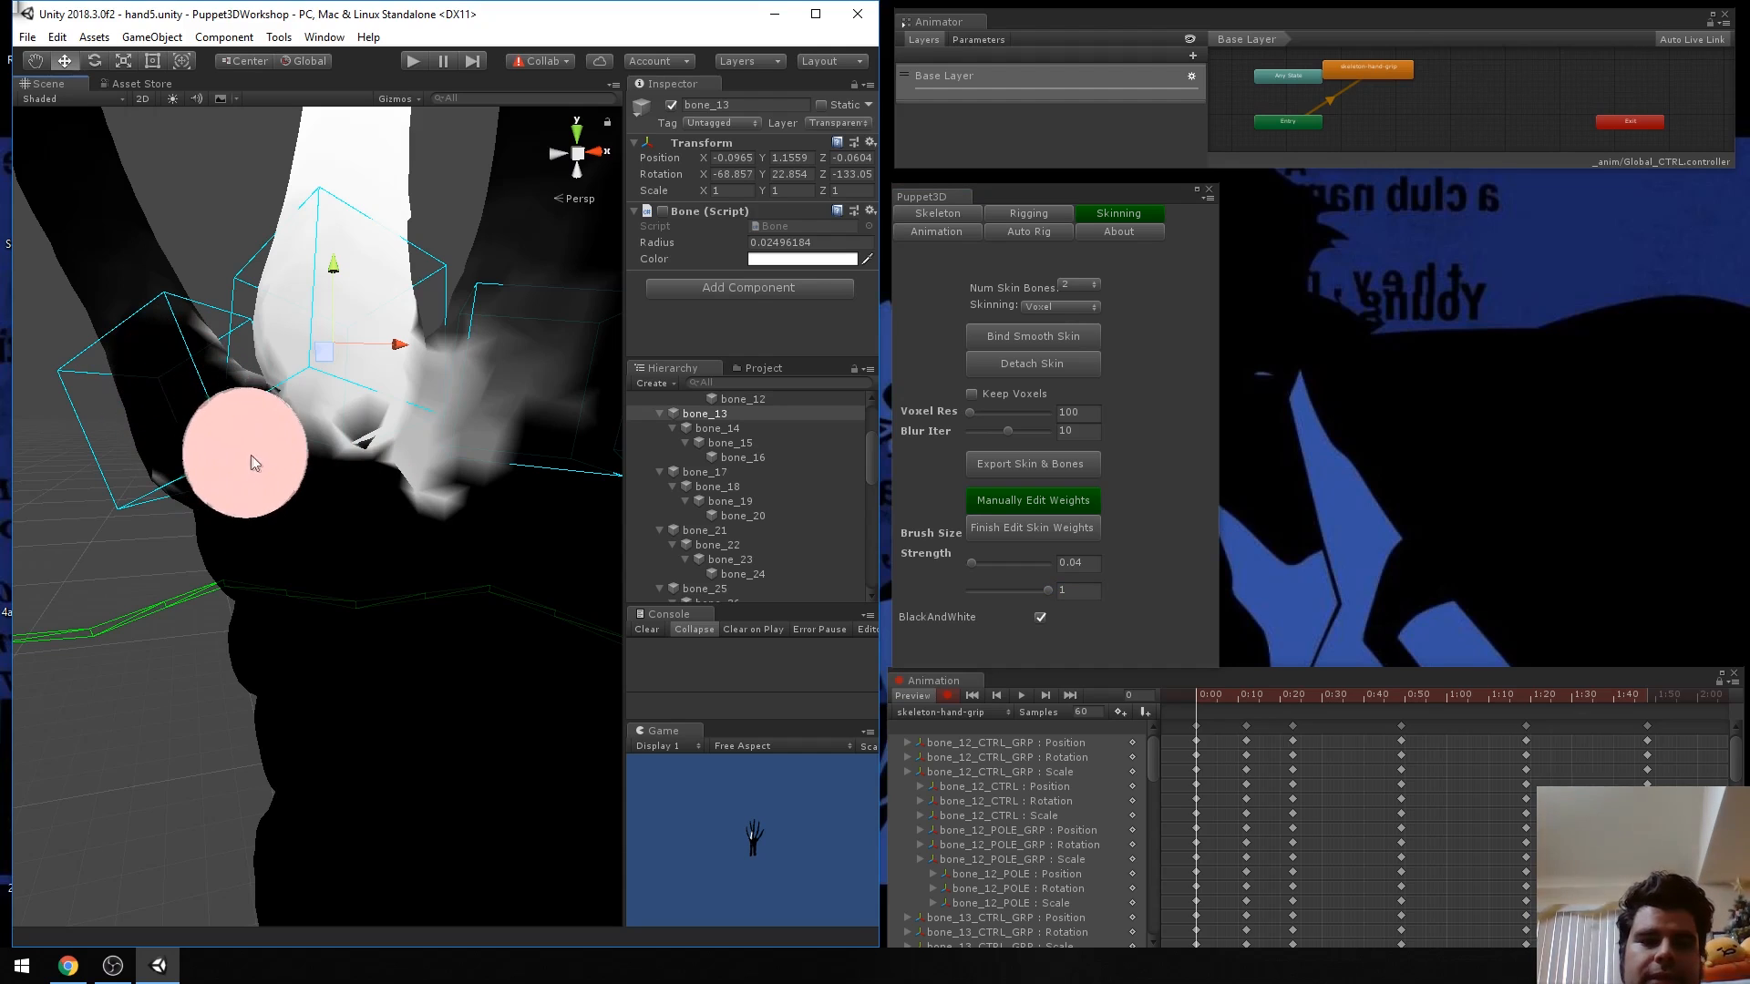
pyautogui.moveTo(457, 491)
pyautogui.mouseDown()
pyautogui.moveTo(545, 357)
pyautogui.moveTo(499, 373)
pyautogui.moveTo(434, 469)
pyautogui.moveTo(246, 473)
pyautogui.moveTo(148, 379)
pyautogui.moveTo(173, 449)
pyautogui.moveTo(348, 522)
pyautogui.moveTo(458, 469)
pyautogui.moveTo(453, 445)
pyautogui.moveTo(401, 472)
pyautogui.mouseUp()
# Subtract bone_13's leftover weights around the ring knuckle and adjacent finger base on the opposite side of the hand.
pyautogui.moveTo(270, 575)
pyautogui.keyDown('alt'); pyautogui.mouseDown()
pyautogui.moveTo(347, 573)
pyautogui.moveTo(342, 538)
pyautogui.moveTo(365, 556)
pyautogui.moveTo(319, 583)
pyautogui.moveTo(441, 593)
pyautogui.moveTo(289, 593)
pyautogui.mouseUp(); pyautogui.keyUp('alt')
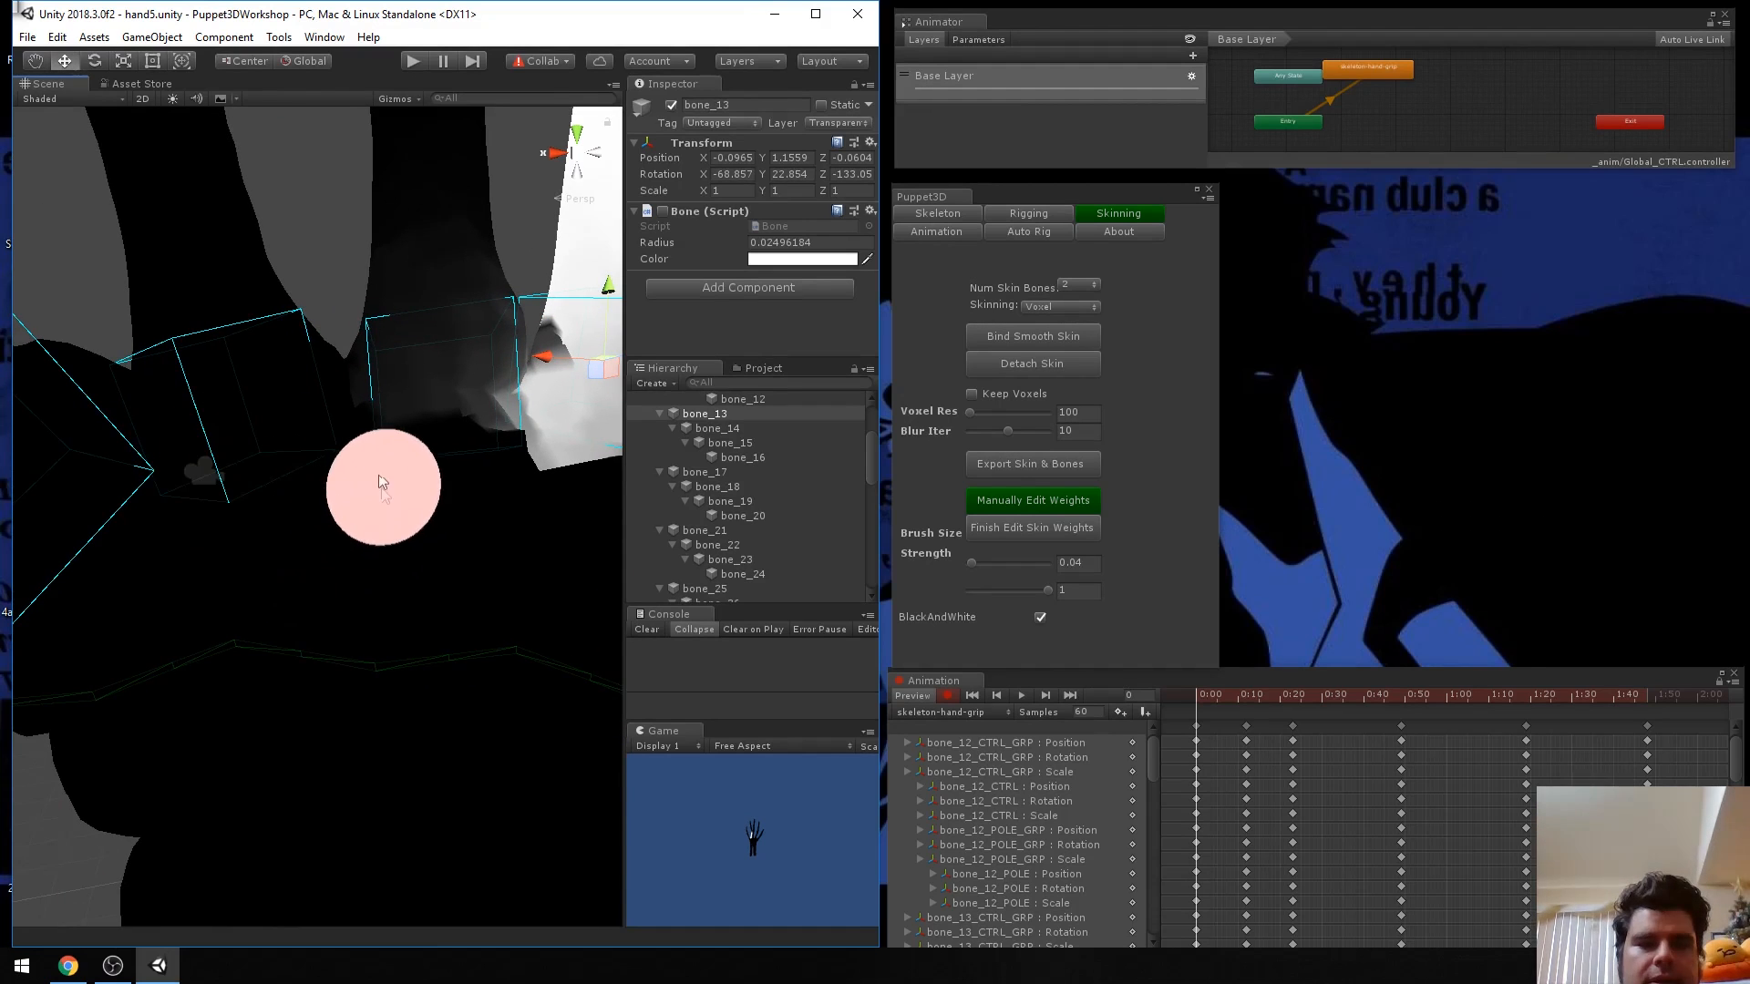
pyautogui.moveTo(464, 442)
pyautogui.keyDown('alt'); pyautogui.mouseDown()
pyautogui.moveTo(434, 547)
pyautogui.moveTo(254, 513)
pyautogui.moveTo(269, 557)
pyautogui.moveTo(304, 578)
pyautogui.mouseUp(); pyautogui.keyUp('alt')
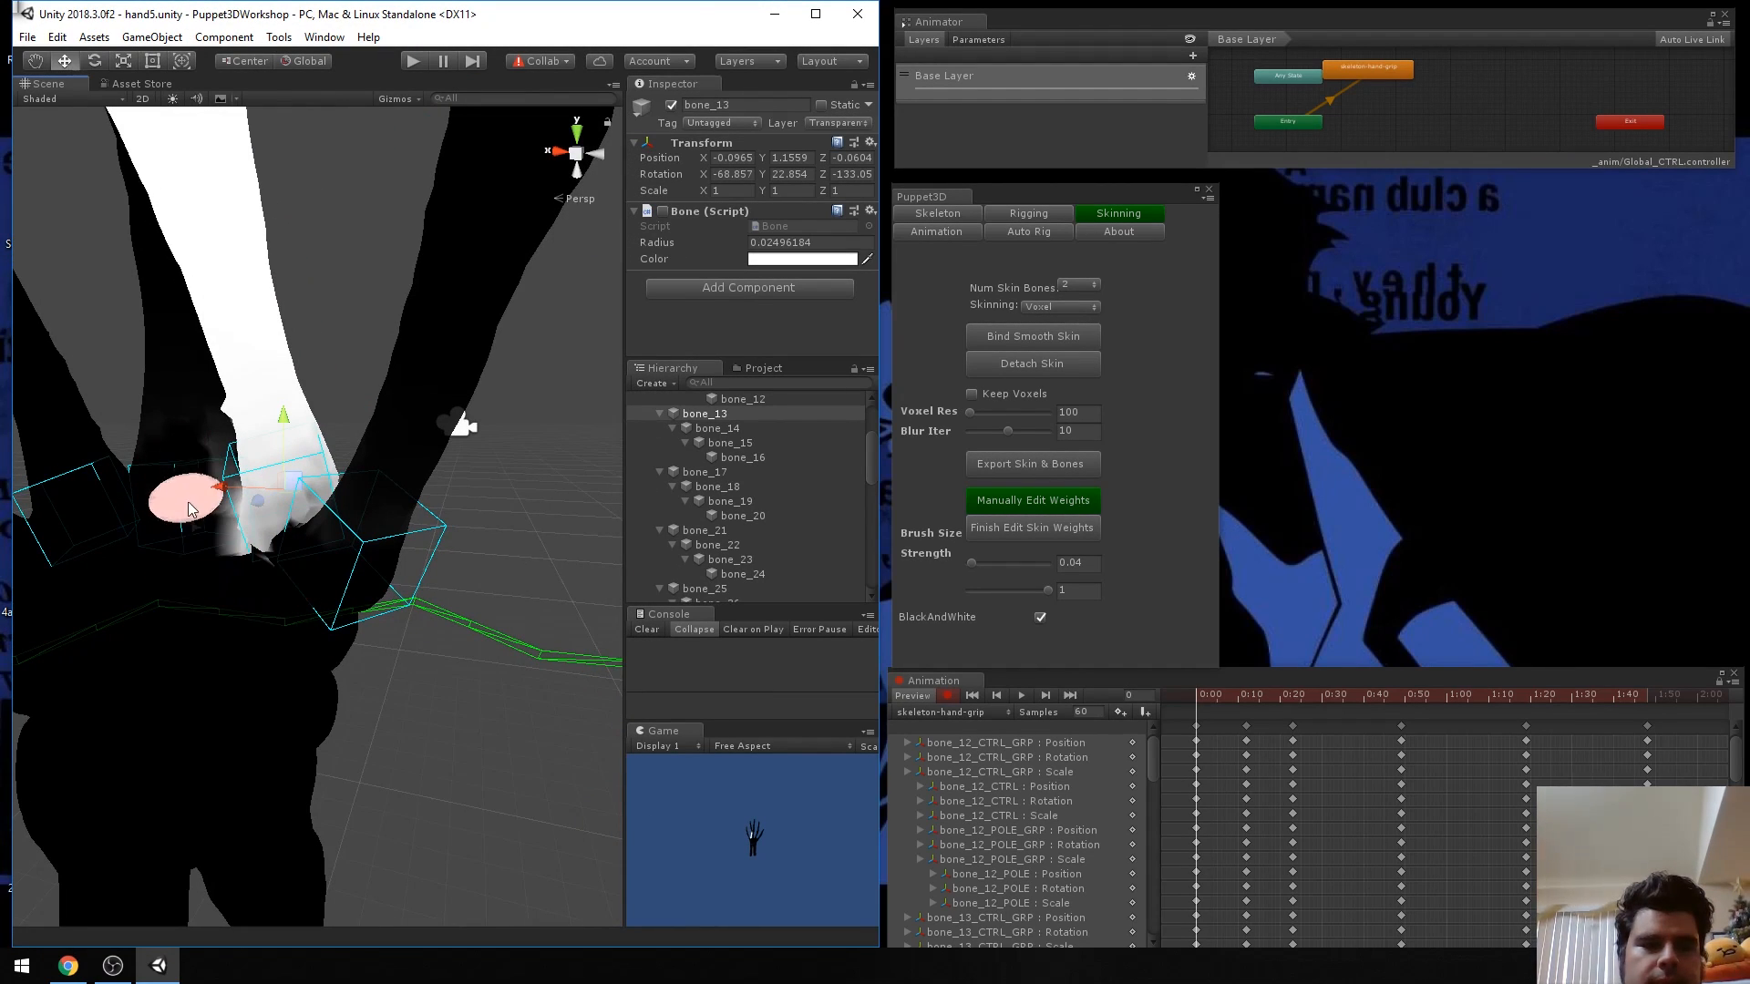
pyautogui.moveTo(157, 565)
pyautogui.keyDown('alt'); pyautogui.mouseDown()
pyautogui.moveTo(352, 586)
pyautogui.moveTo(301, 588)
pyautogui.moveTo(417, 524)
pyautogui.moveTo(346, 546)
pyautogui.moveTo(277, 538)
pyautogui.mouseUp(); pyautogui.keyUp('alt')
pyautogui.scroll(3, 277, 538)
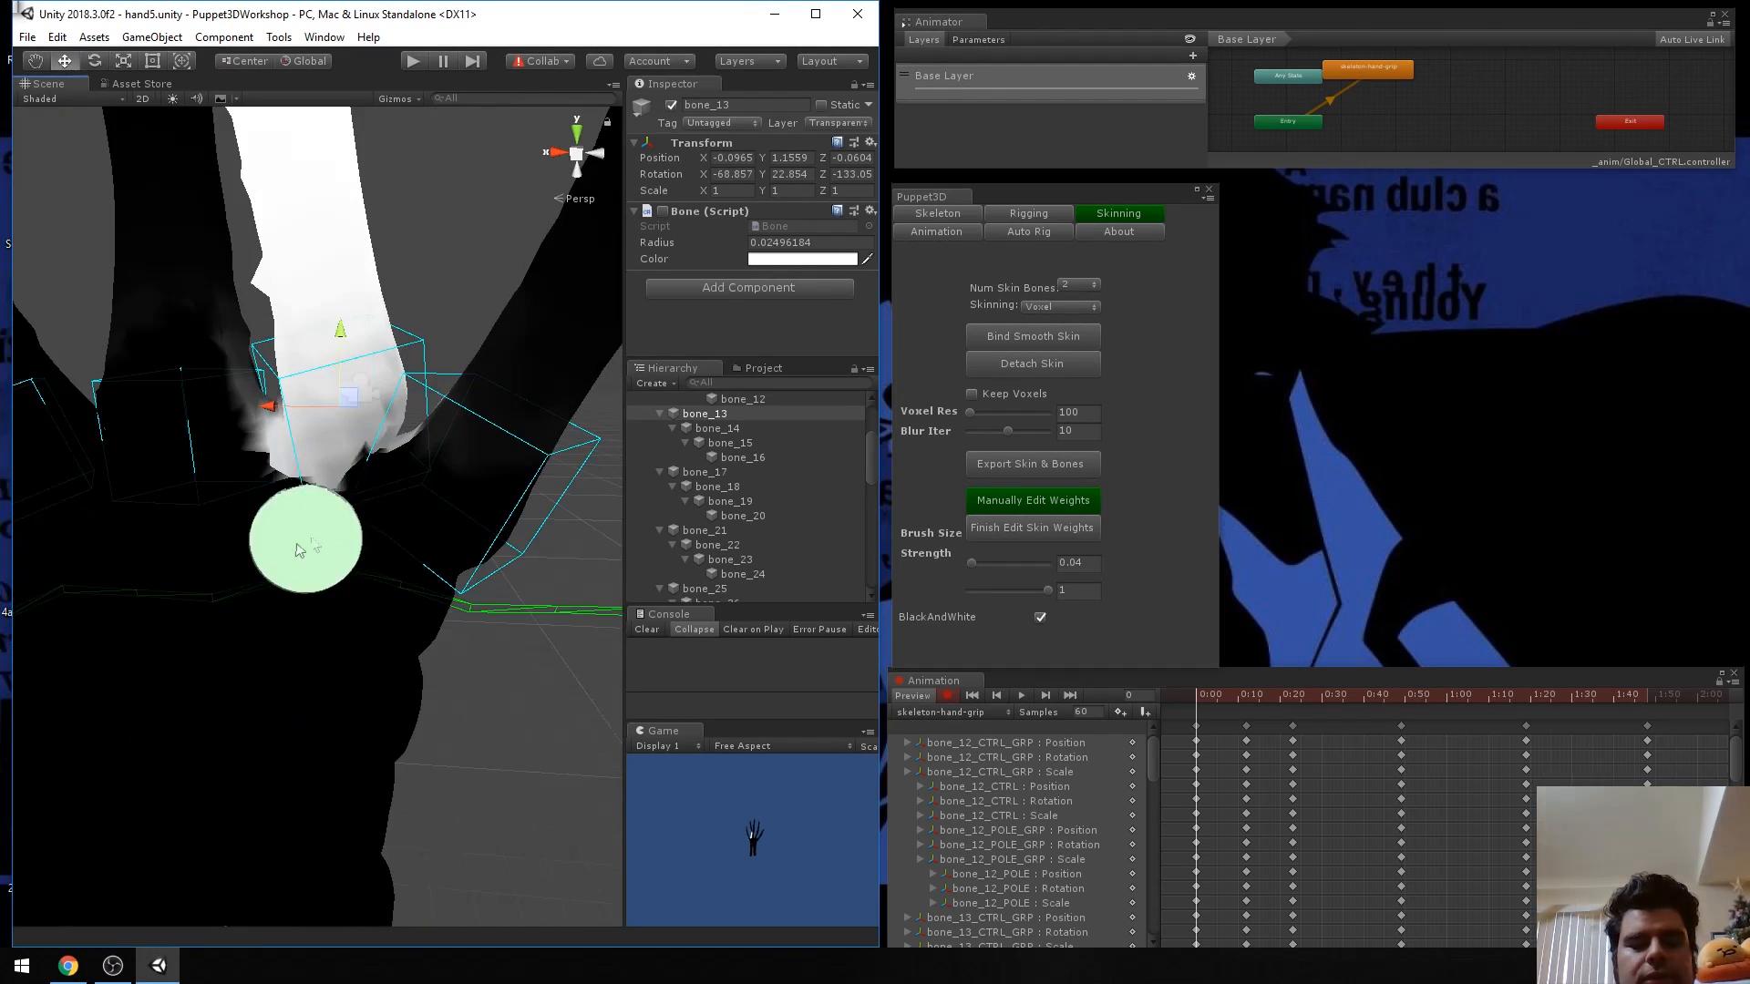
pyautogui.moveTo(280, 555)
pyautogui.keyDown('alt'); pyautogui.mouseDown()
pyautogui.moveTo(284, 521)
pyautogui.moveTo(286, 640)
pyautogui.moveTo(274, 547)
pyautogui.moveTo(235, 558)
pyautogui.moveTo(270, 565)
pyautogui.mouseUp(); pyautogui.keyUp('alt')
pyautogui.scroll(-5, 269, 562)
pyautogui.scroll(5, 270, 562)
pyautogui.scroll(-5, 273, 547)
pyautogui.scroll(5, 234, 559)
pyautogui.scroll(-5, 270, 562)
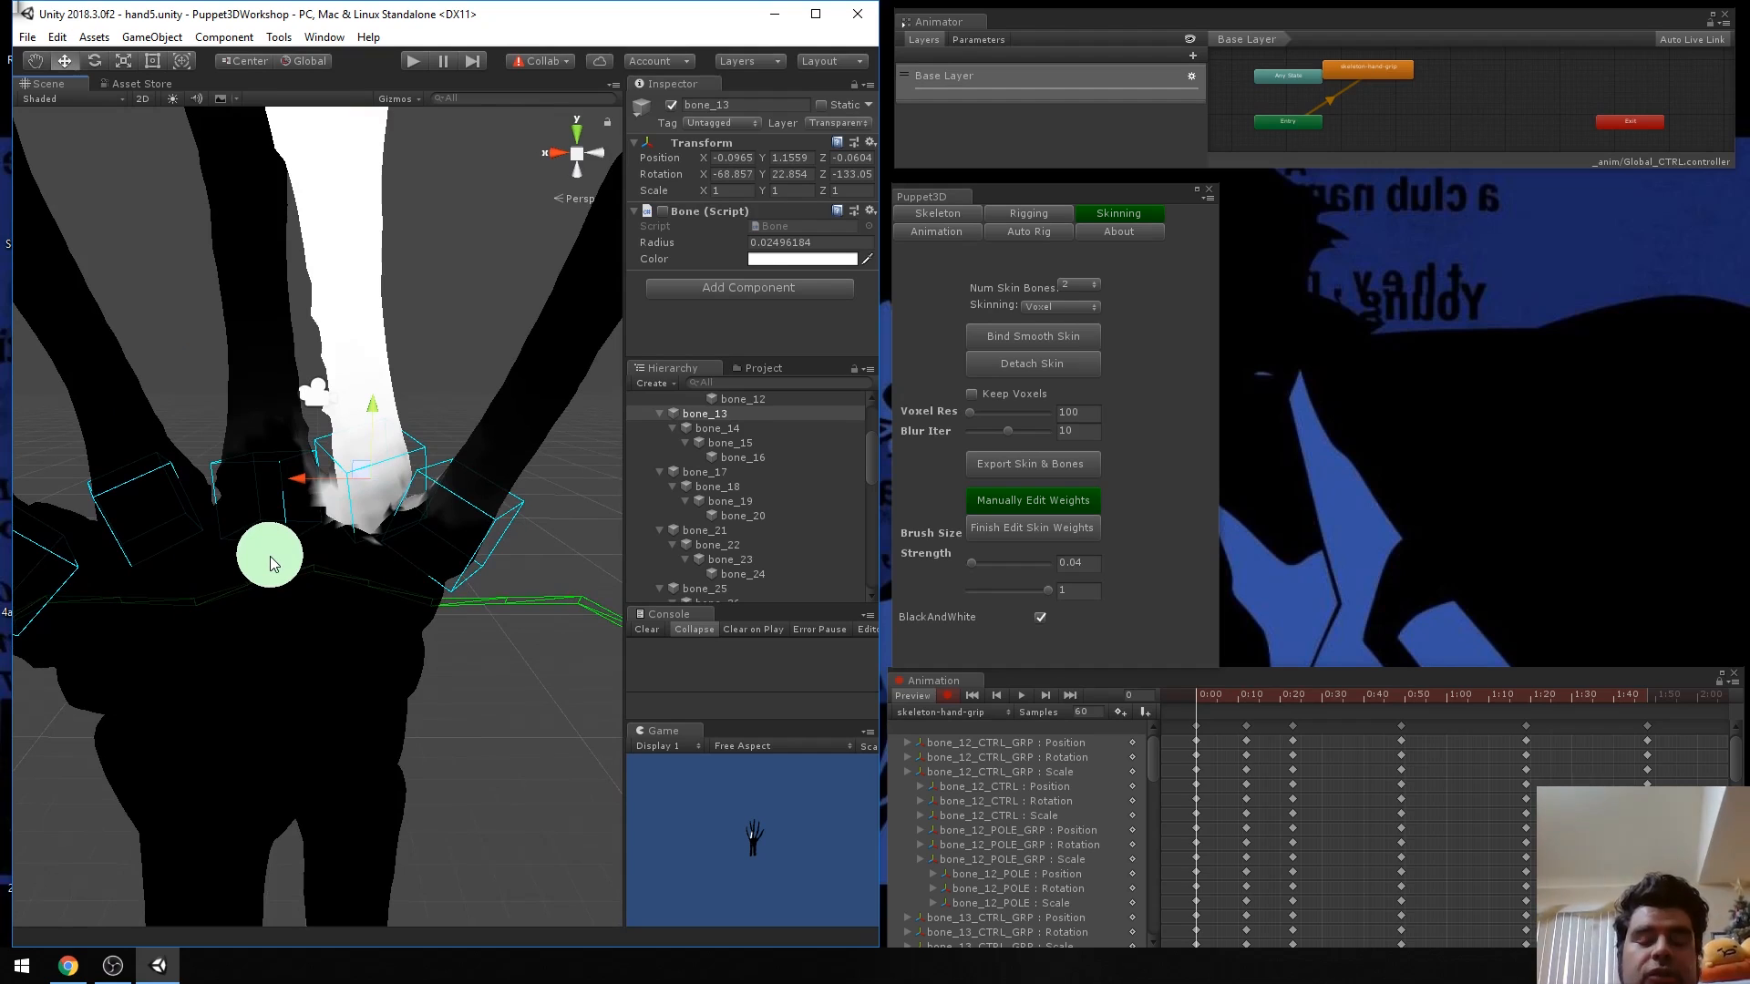
# Smooth bone_13's weights around the ring finger's base where it meets the palm and the neighbouring knuckles.
pyautogui.scroll(3, 392, 571)
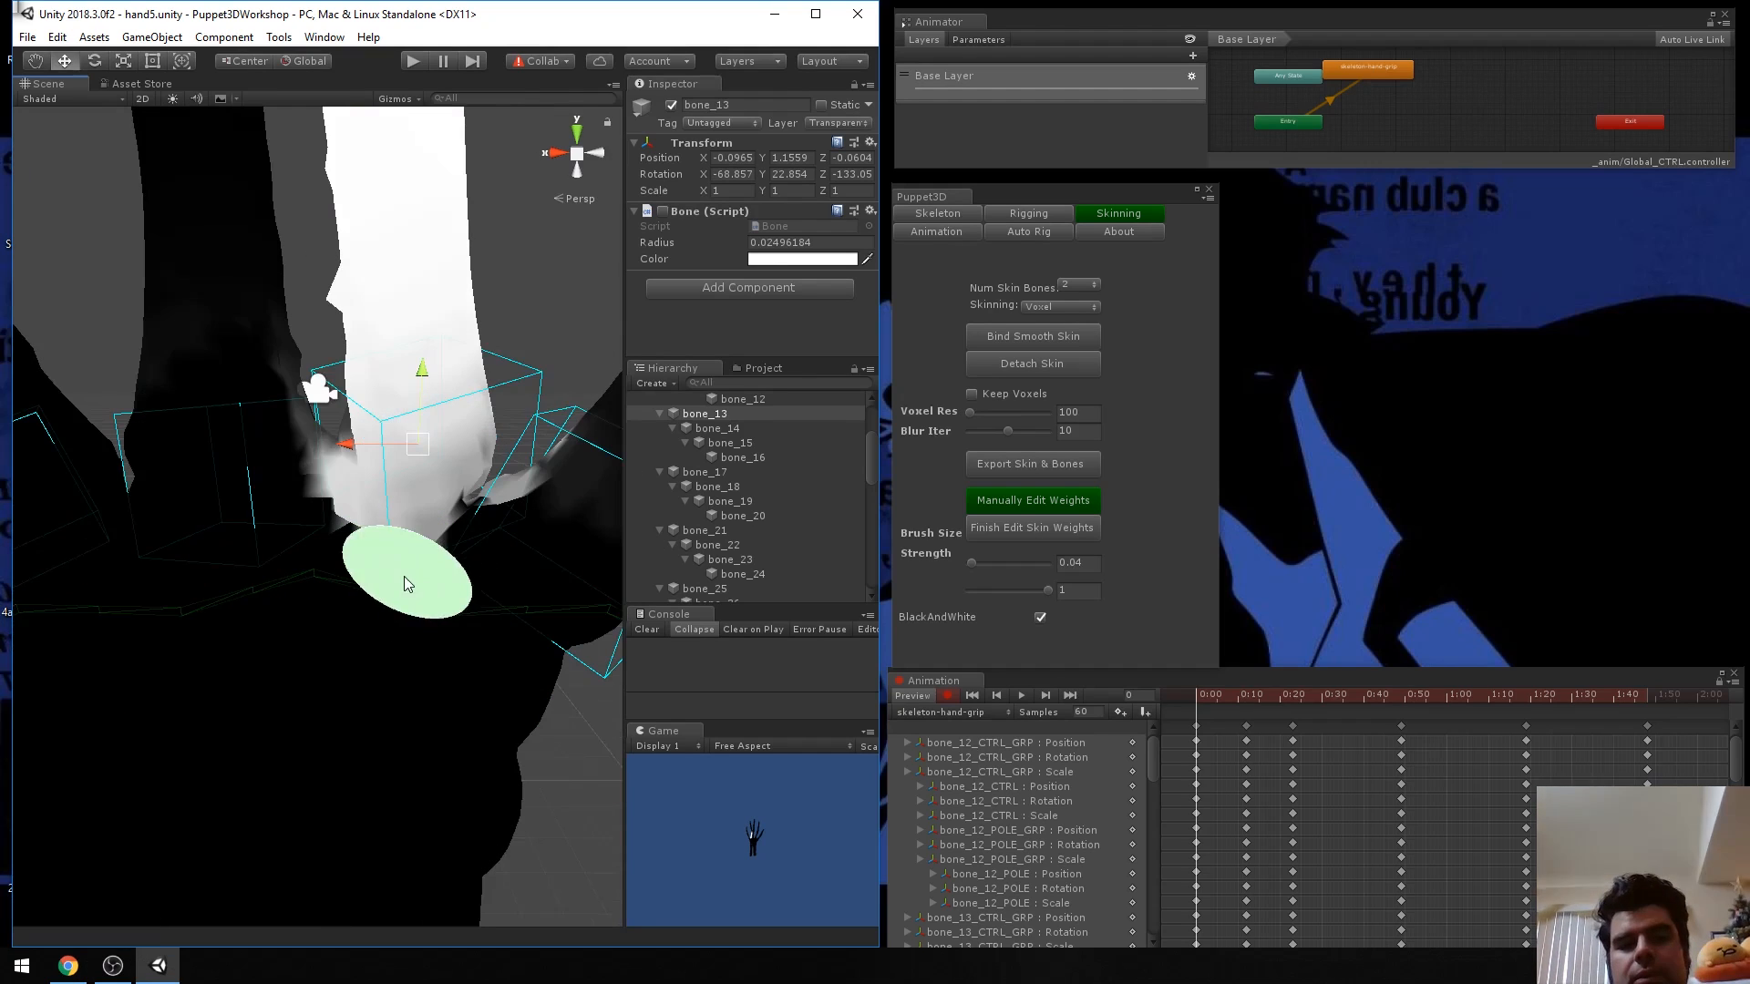
pyautogui.moveTo(325, 527)
pyautogui.mouseDown()
pyautogui.moveTo(426, 533)
pyautogui.moveTo(475, 502)
pyautogui.moveTo(335, 508)
pyautogui.mouseUp()
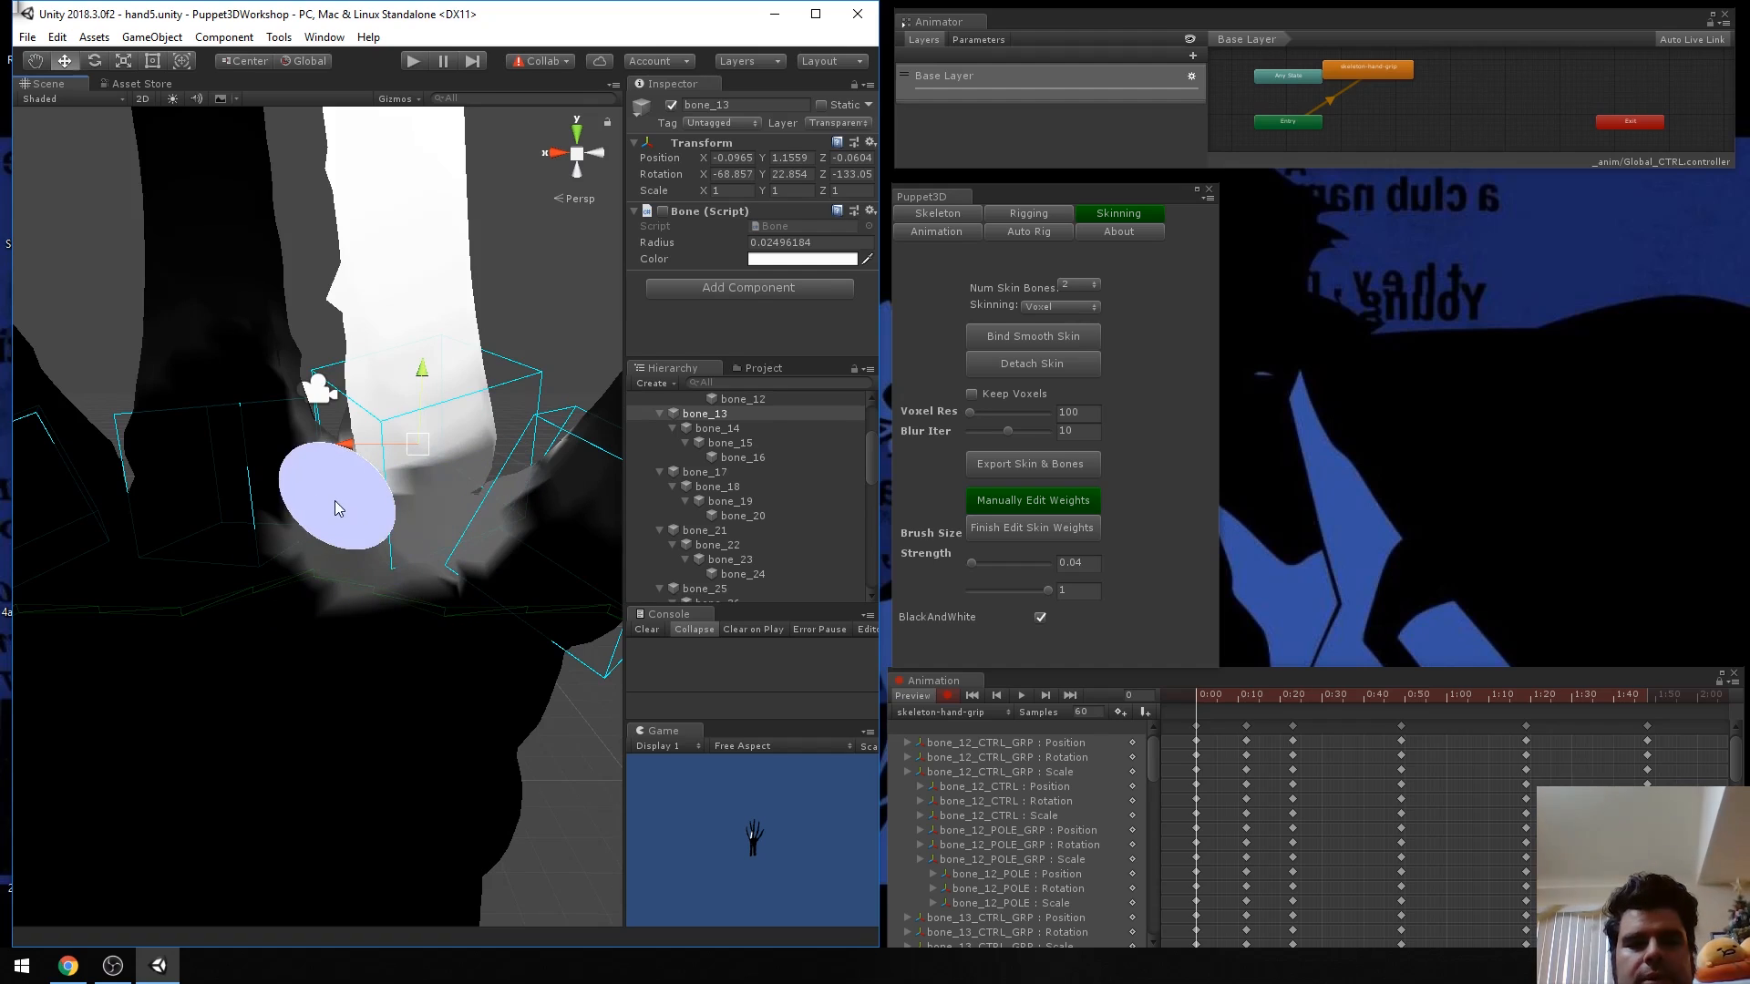
pyautogui.moveTo(342, 606)
pyautogui.keyDown('ctrl'); pyautogui.mouseDown()
pyautogui.moveTo(276, 551)
pyautogui.moveTo(453, 625)
pyautogui.moveTo(285, 558)
pyautogui.moveTo(390, 609)
pyautogui.moveTo(429, 588)
pyautogui.moveTo(281, 593)
pyautogui.moveTo(313, 566)
pyautogui.moveTo(406, 591)
pyautogui.moveTo(382, 574)
pyautogui.mouseUp(); pyautogui.keyUp('ctrl')
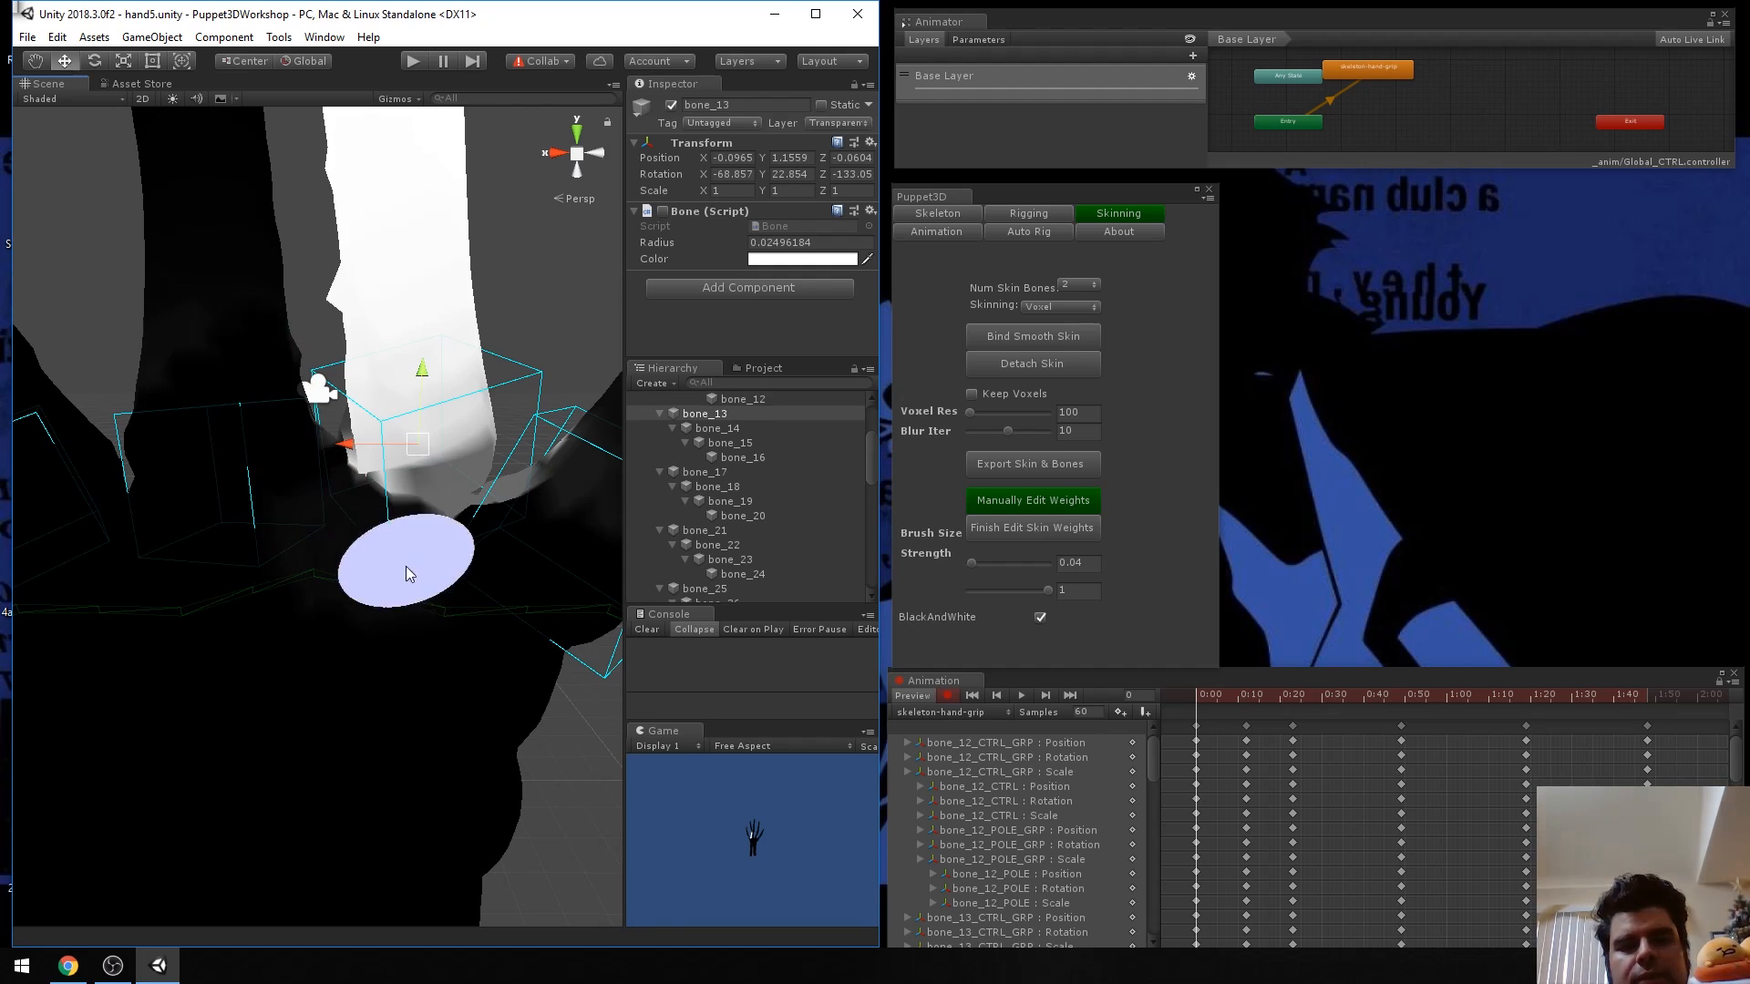
# Smooth bone_13's weights around the ring knuckle on the opposite side of the hand.
pyautogui.moveTo(566, 508)
pyautogui.keyDown('alt'); pyautogui.mouseDown()
pyautogui.moveTo(328, 559)
pyautogui.moveTo(182, 536)
pyautogui.moveTo(176, 491)
pyautogui.moveTo(337, 477)
pyautogui.moveTo(152, 392)
pyautogui.moveTo(273, 444)
pyautogui.moveTo(364, 598)
pyautogui.mouseUp(); pyautogui.keyUp('alt')
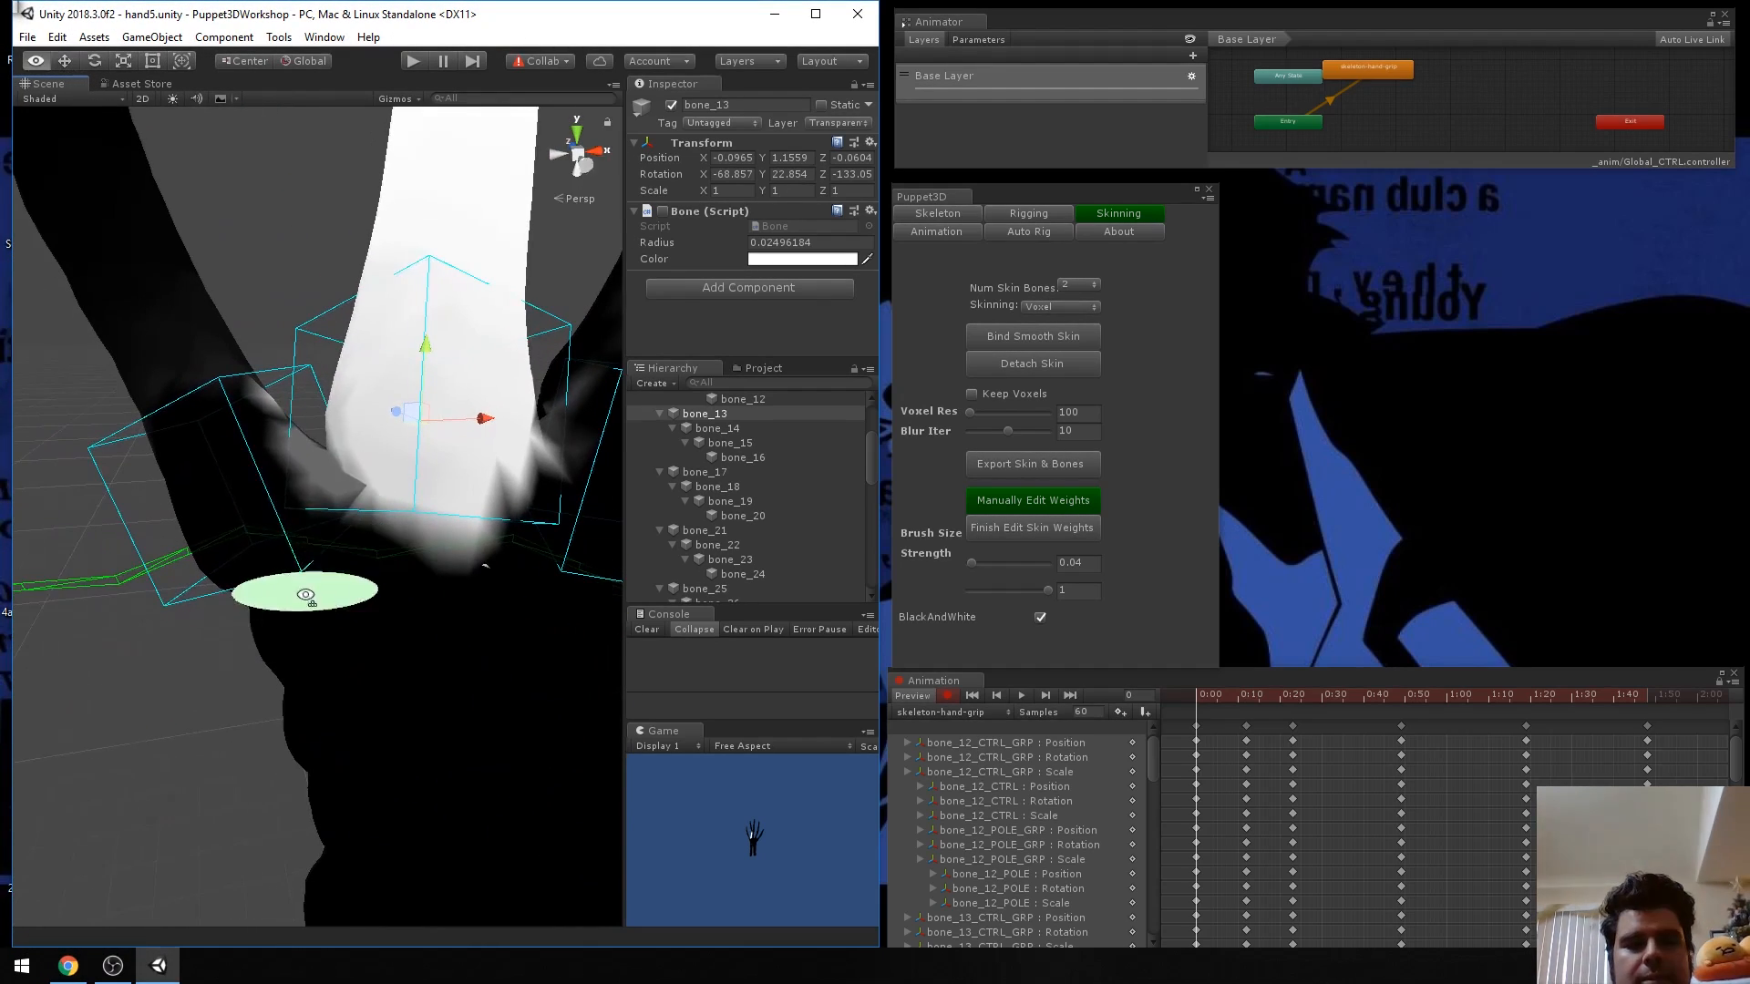
pyautogui.moveTo(235, 425)
pyautogui.keyDown('ctrl'); pyautogui.mouseDown()
pyautogui.moveTo(283, 492)
pyautogui.moveTo(183, 486)
pyautogui.moveTo(346, 527)
pyautogui.moveTo(378, 588)
pyautogui.moveTo(540, 521)
pyautogui.moveTo(305, 516)
pyautogui.moveTo(410, 529)
pyautogui.mouseUp(); pyautogui.keyUp('ctrl')
pyautogui.moveTo(410, 529)
pyautogui.keyDown('alt'); pyautogui.mouseDown()
pyautogui.moveTo(277, 543)
pyautogui.moveTo(91, 510)
pyautogui.mouseUp(); pyautogui.keyUp('alt')
pyautogui.click(1410, 540)
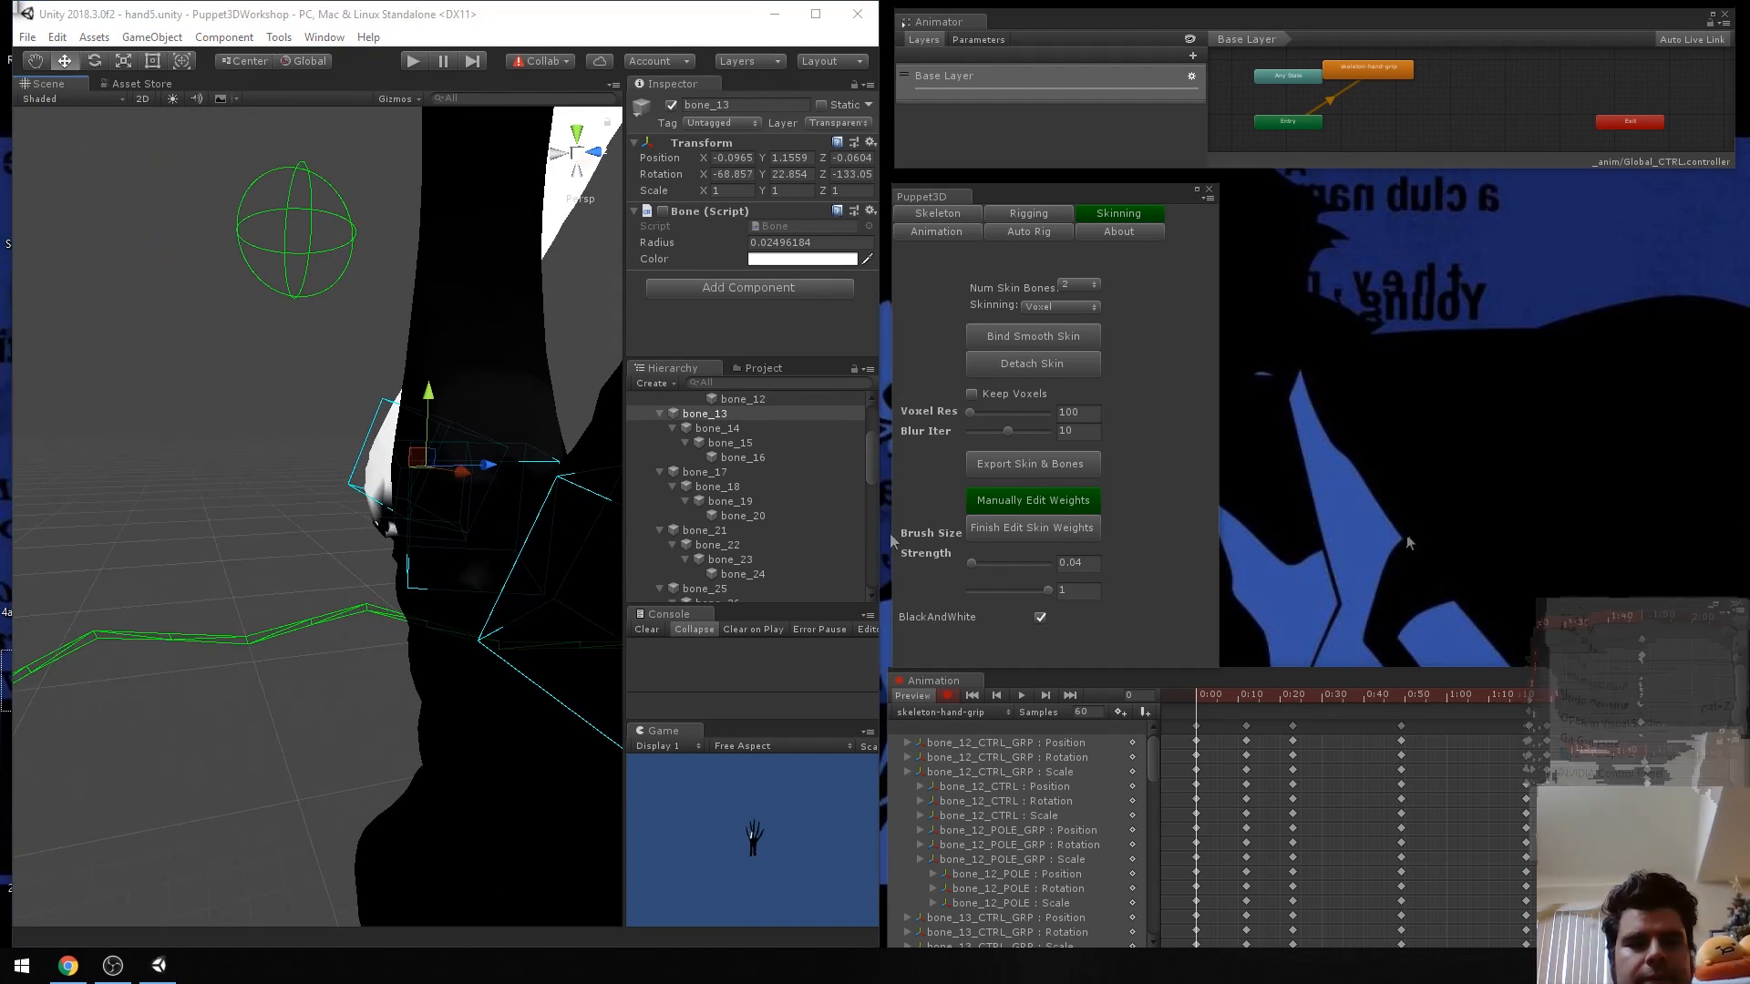
# Add bone_13 weight along the lower edge of the ring finger's base.
pyautogui.moveTo(354, 561)
pyautogui.keyDown('alt'); pyautogui.mouseDown()
pyautogui.moveTo(402, 539)
pyautogui.moveTo(493, 585)
pyautogui.moveTo(472, 538)
pyautogui.moveTo(505, 587)
pyautogui.mouseUp(); pyautogui.keyUp('alt')
pyautogui.keyDown('alt'); pyautogui.moveTo(501, 589); pyautogui.dragTo(468, 586); pyautogui.keyUp('alt')
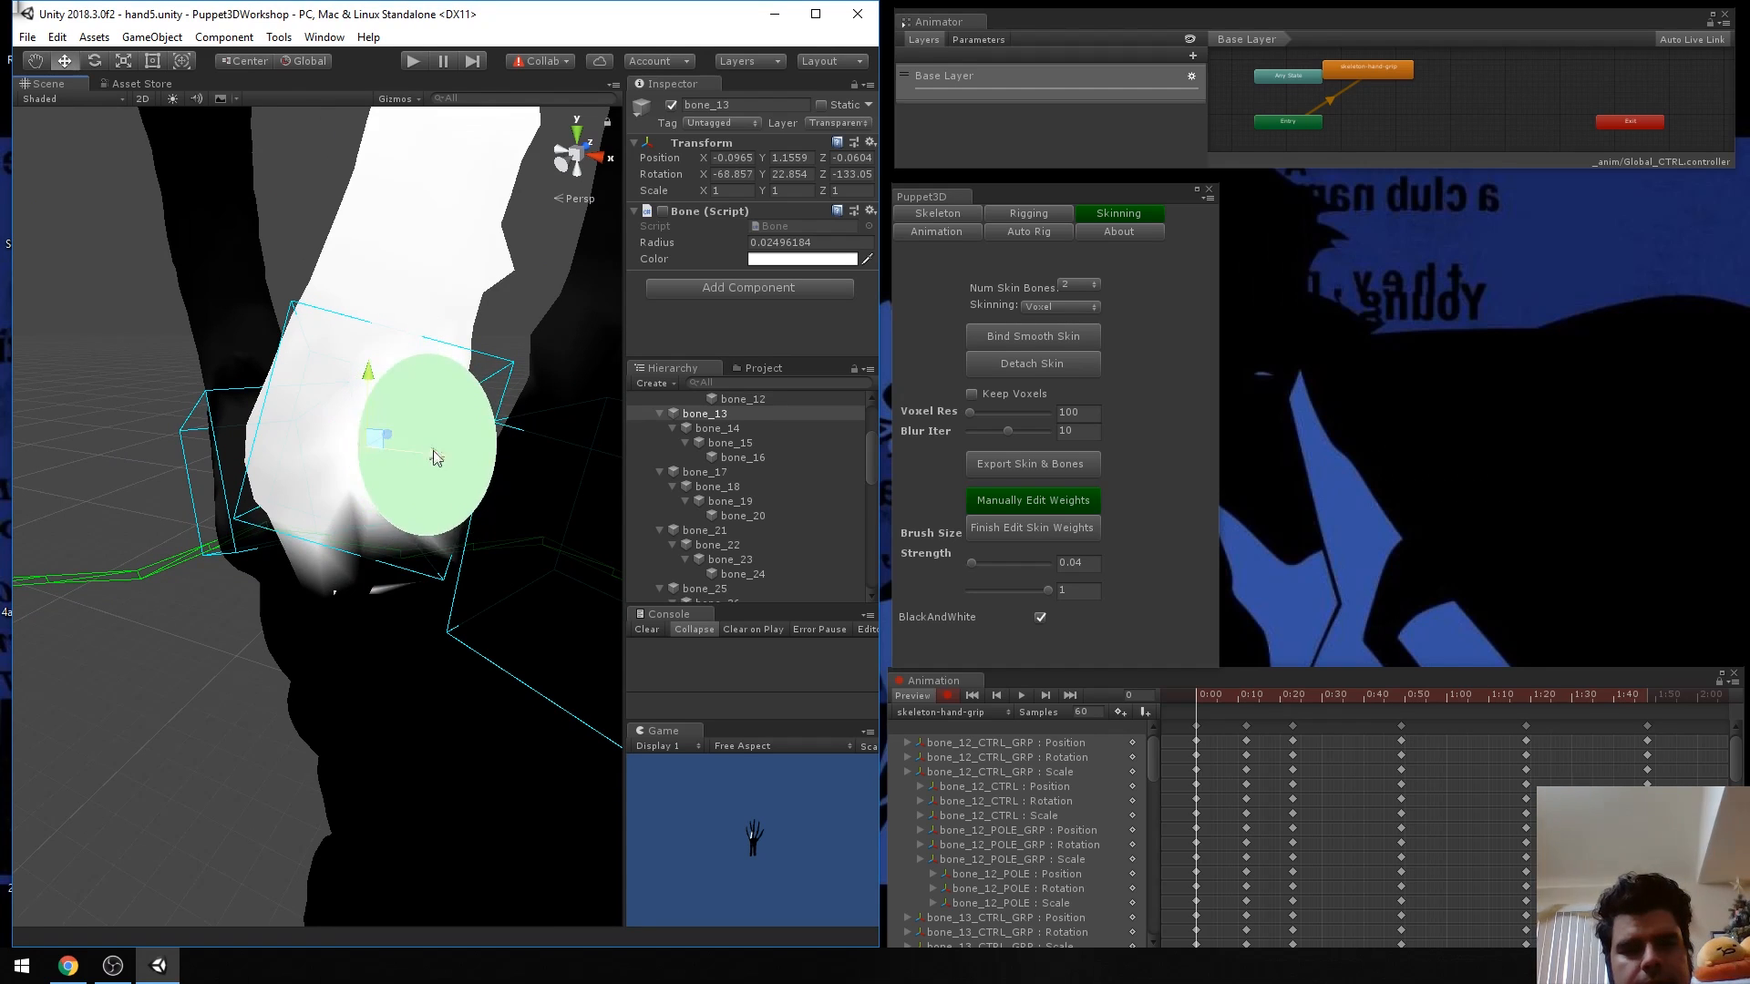
pyautogui.moveTo(374, 527)
pyautogui.mouseDown()
pyautogui.moveTo(453, 512)
pyautogui.moveTo(231, 617)
pyautogui.mouseUp()
pyautogui.moveTo(379, 587)
pyautogui.keyDown('alt'); pyautogui.mouseDown()
pyautogui.moveTo(338, 637)
pyautogui.moveTo(406, 612)
pyautogui.moveTo(344, 593)
pyautogui.moveTo(364, 559)
pyautogui.mouseUp(); pyautogui.keyUp('alt')
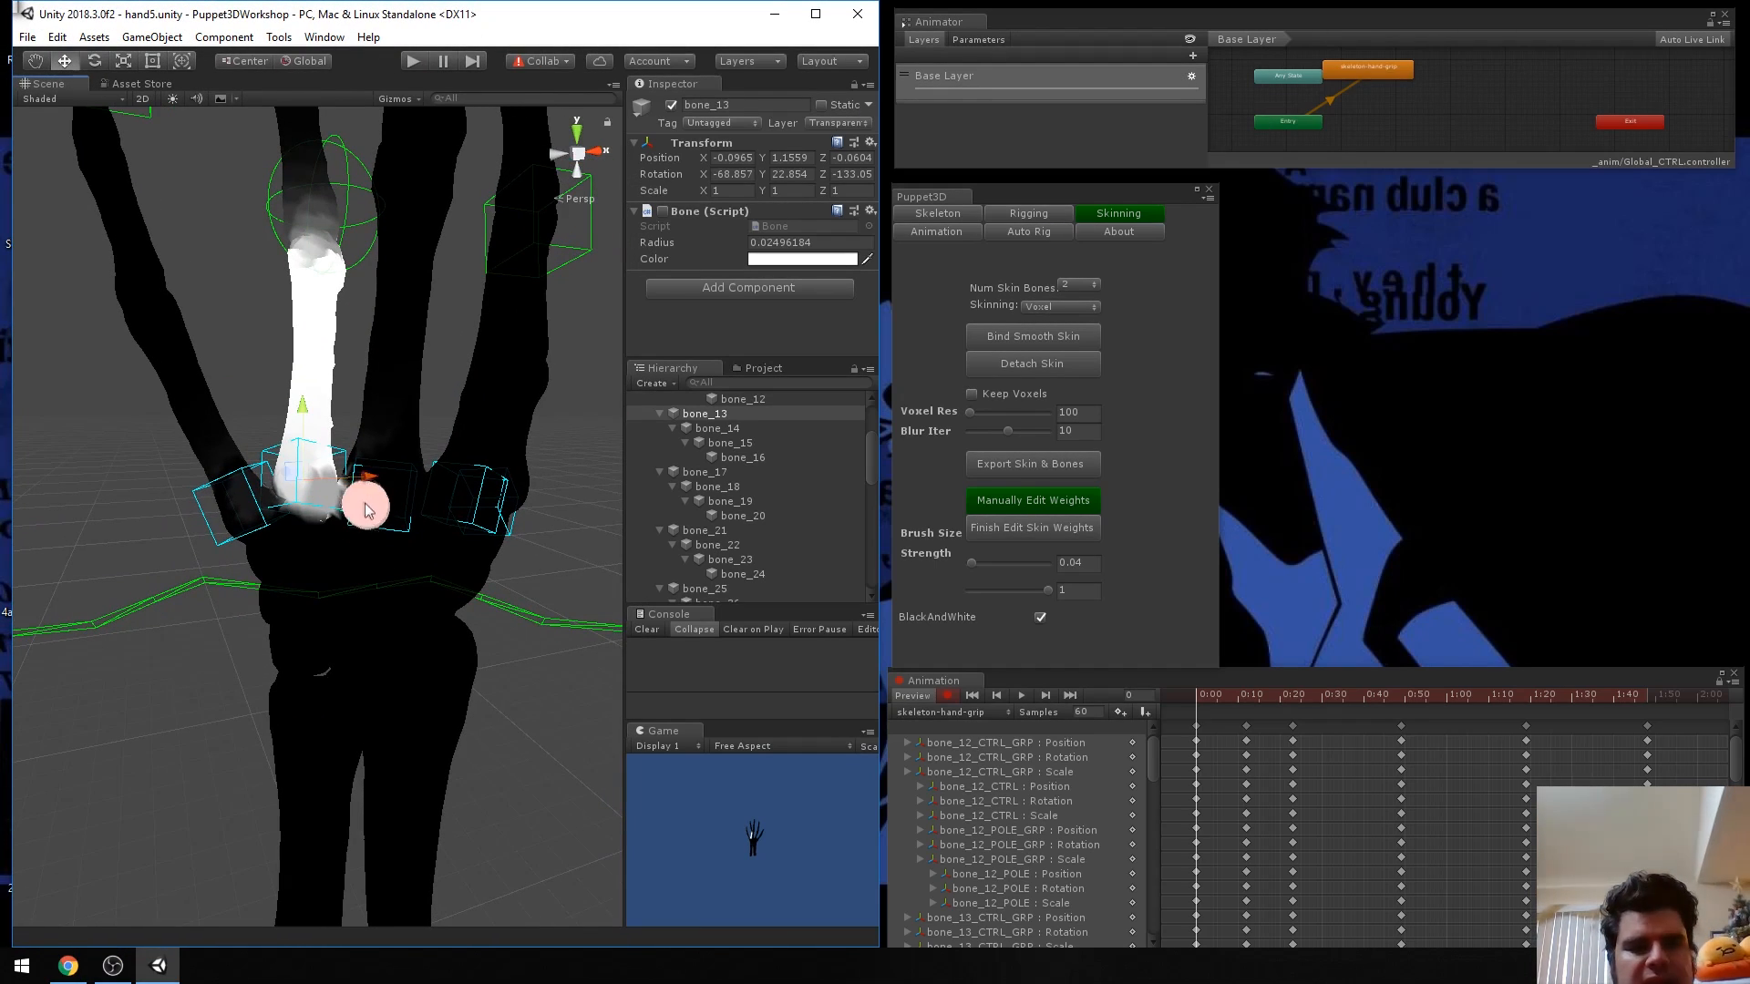
# Reduce the brush size to 0.03 and subtract bone_13's stray weights beside the middle finger's base.
pyautogui.scroll(4, 364, 524)
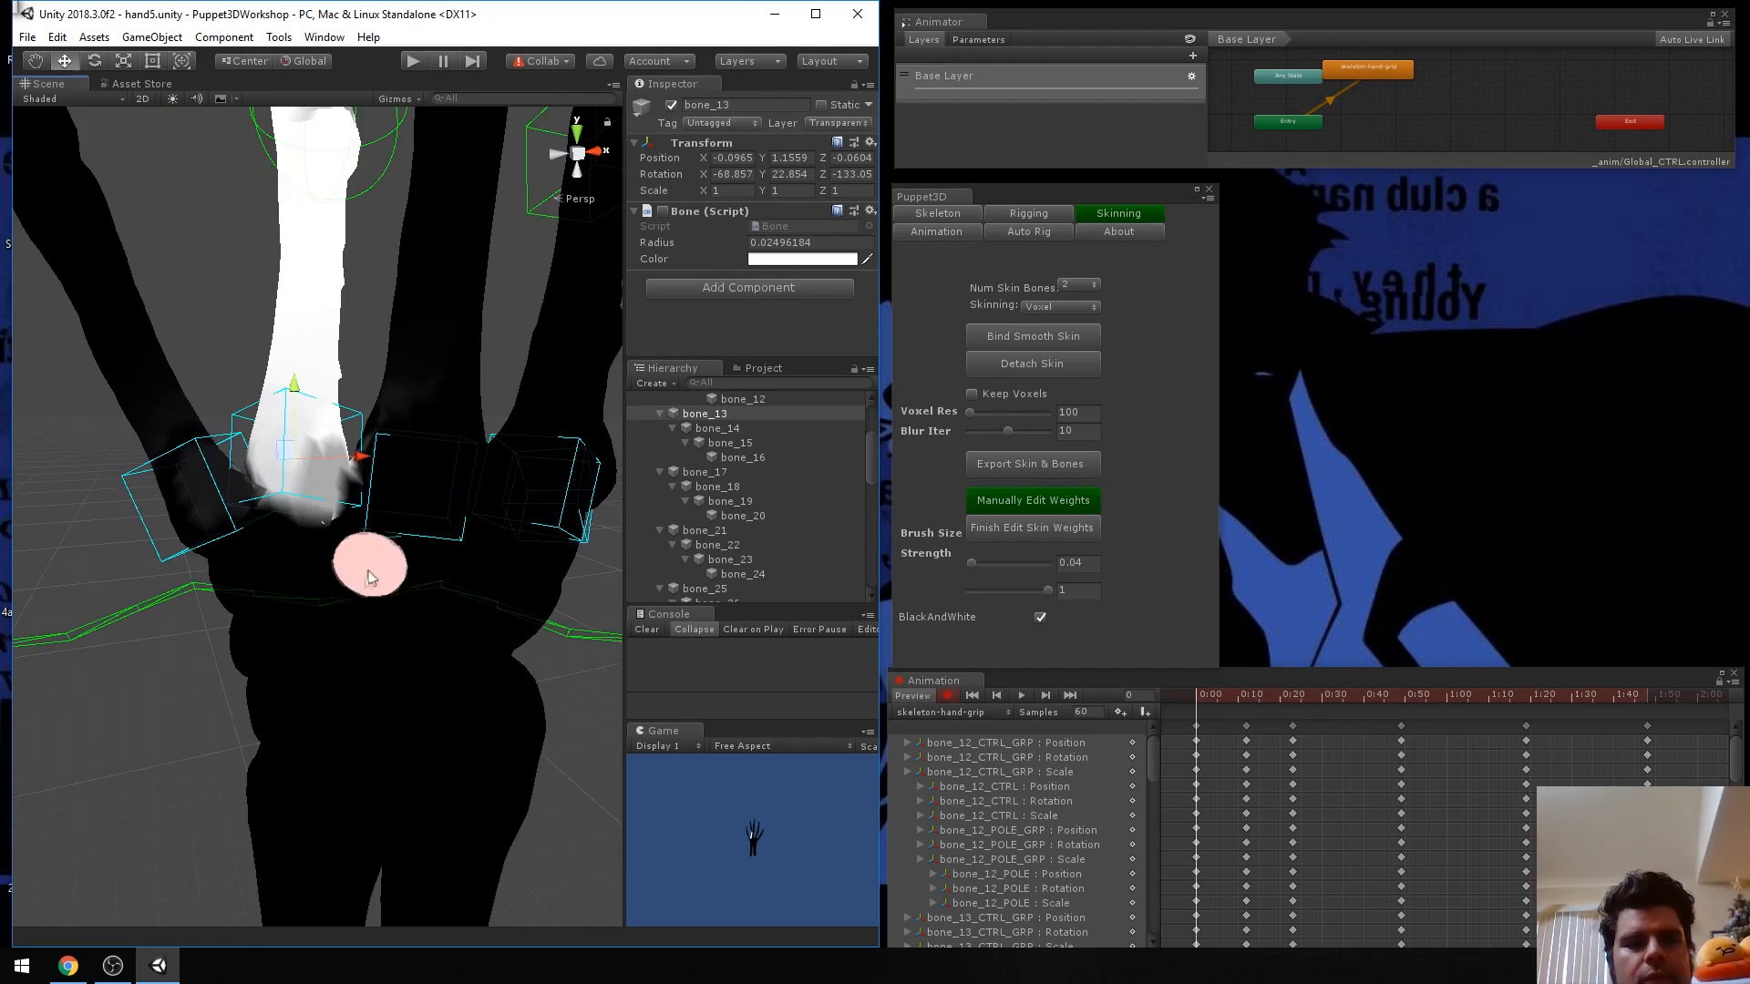
pyautogui.scroll(-5, 344, 402)
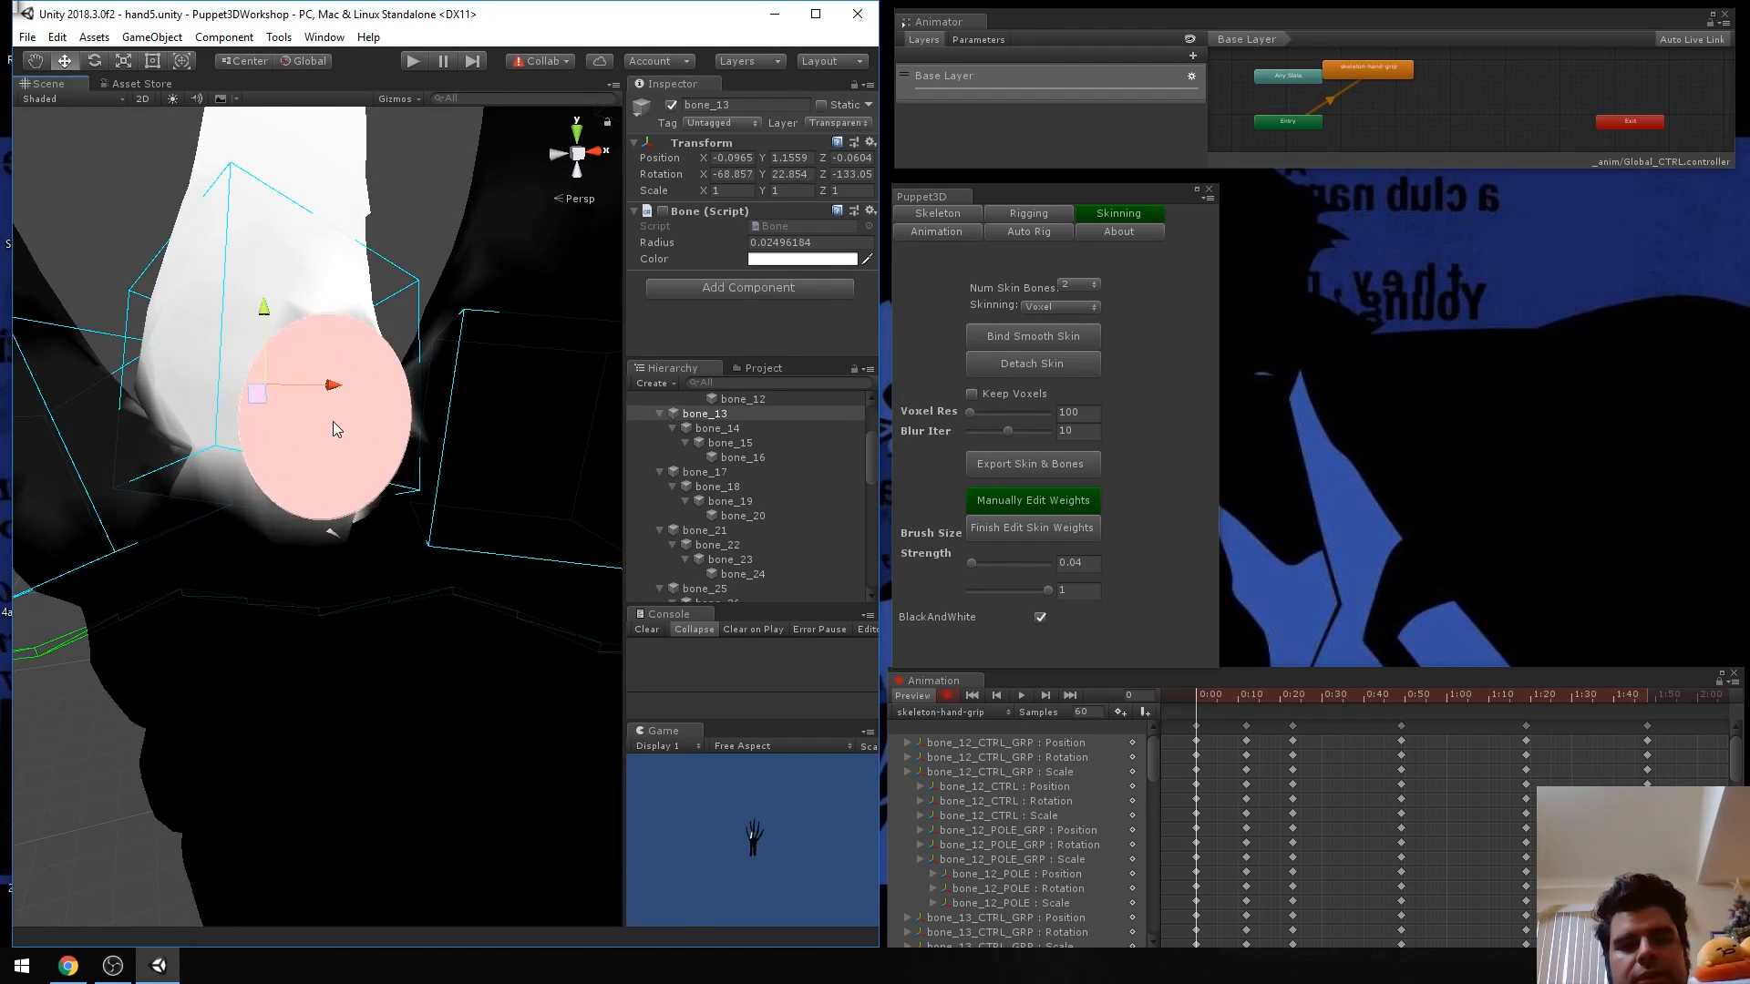
pyautogui.scroll(3, 339, 436)
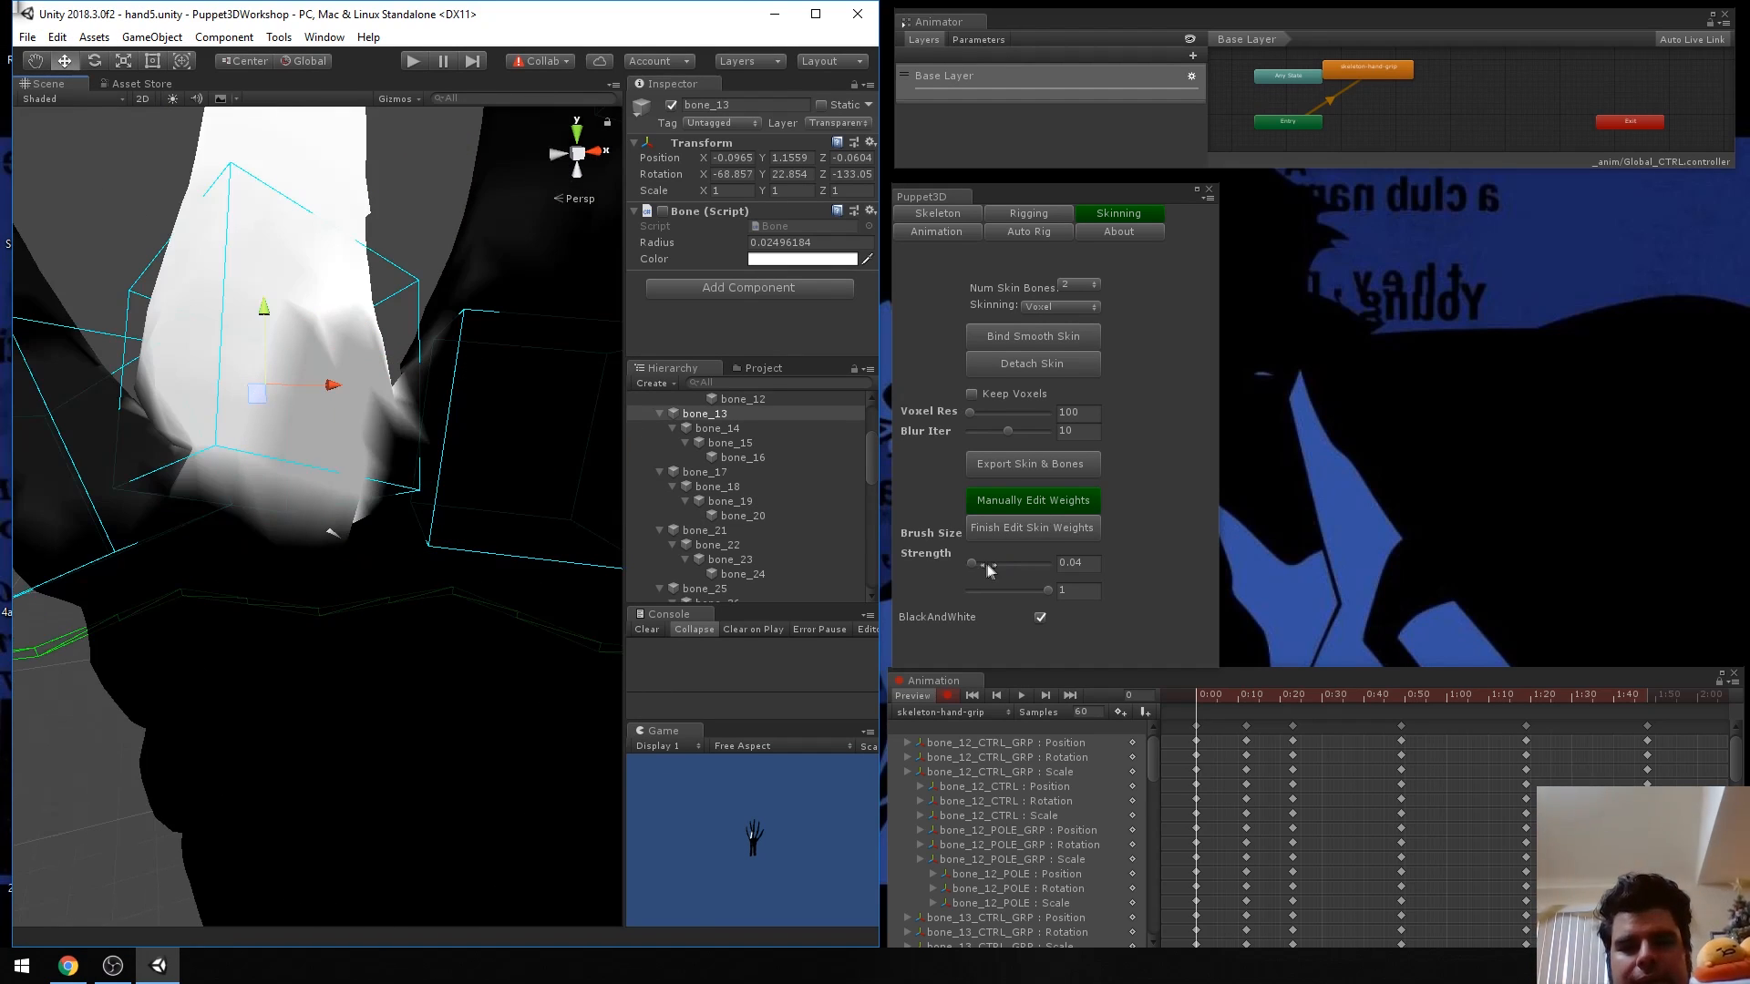
pyautogui.moveTo(975, 567); pyautogui.dragTo(971, 565)
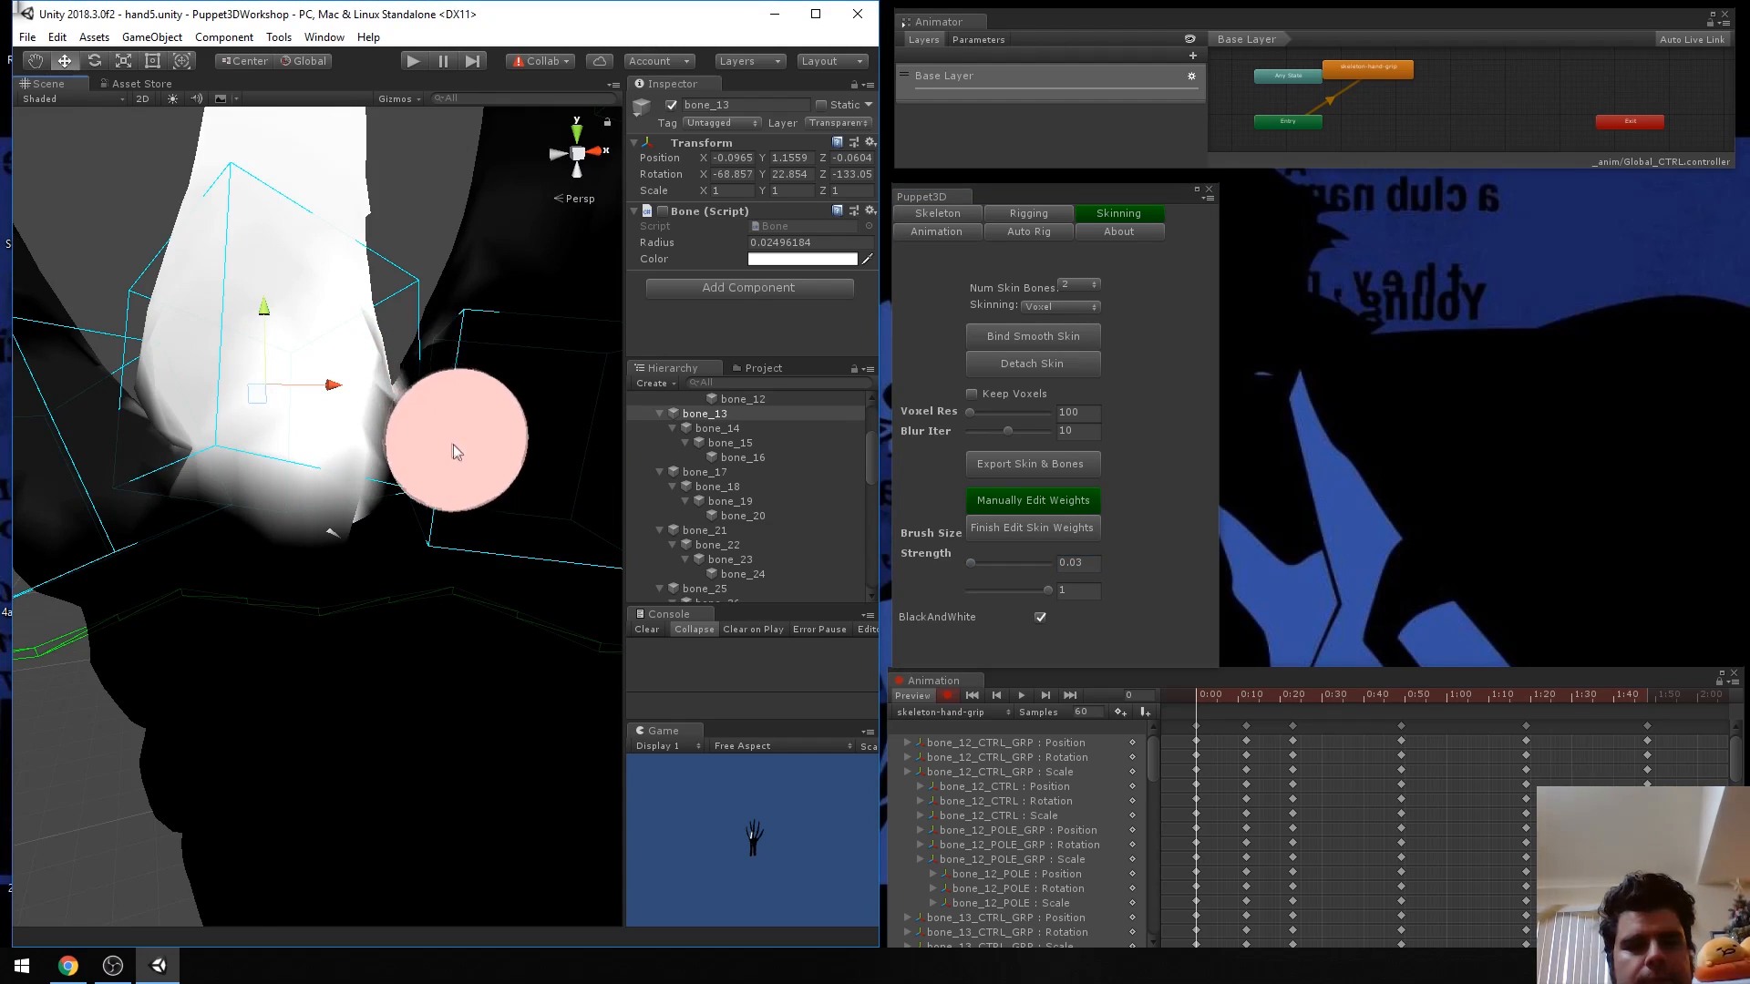
pyautogui.keyDown('shift'); pyautogui.click(435, 398); pyautogui.keyUp('shift')
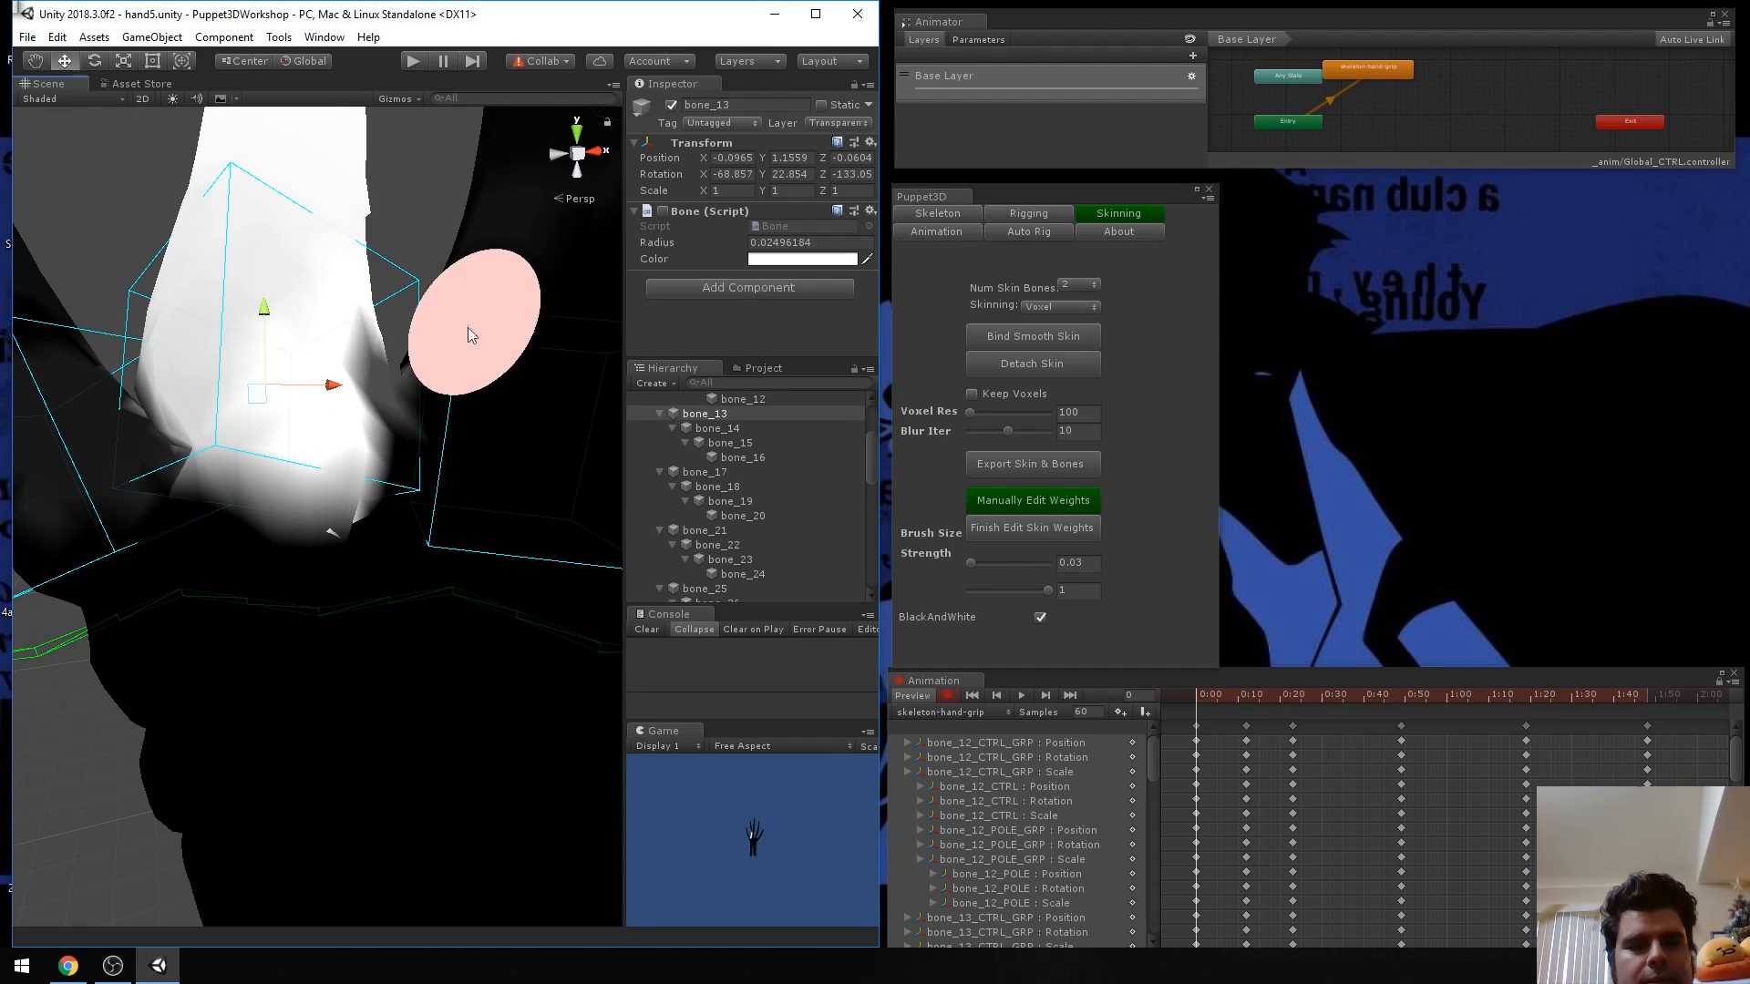
# Select the hand-left mesh and finish editing its skin weights.
pyautogui.scroll(-3, 391, 468)
pyautogui.scroll(3, 273, 559)
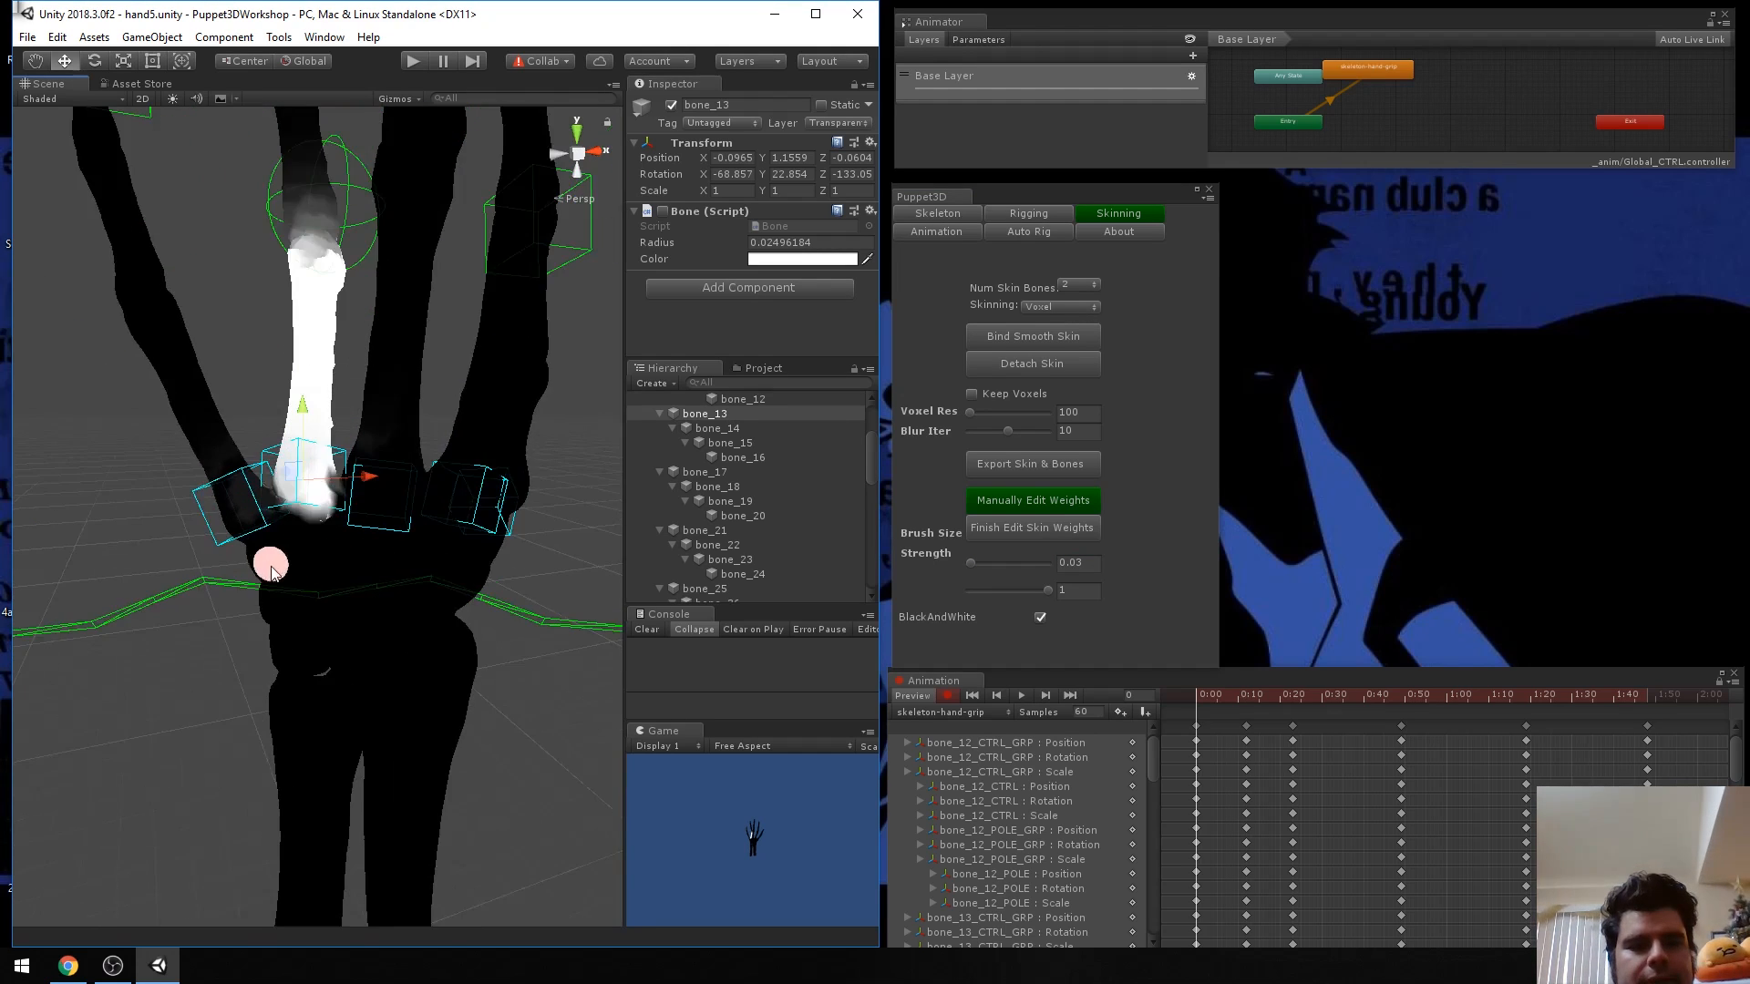
pyautogui.scroll(-3, 382, 610)
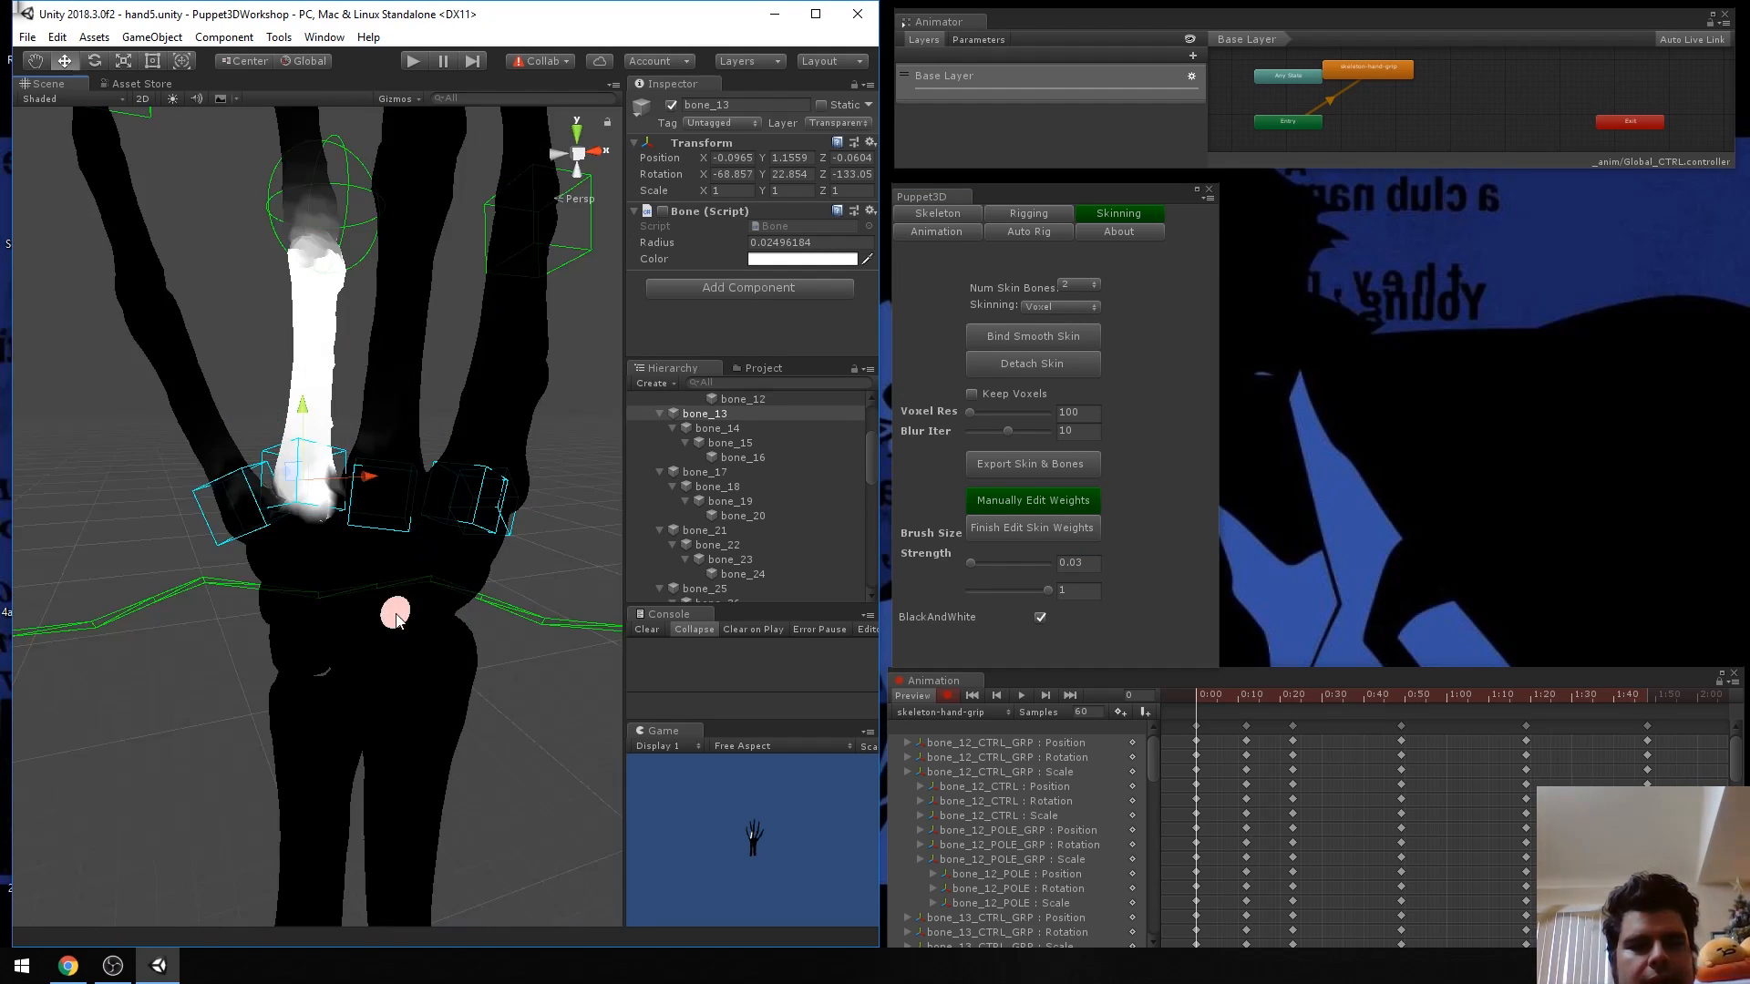
pyautogui.scroll(-3, 370, 574)
pyautogui.scroll(3, 364, 547)
pyautogui.scroll(3, 756, 448)
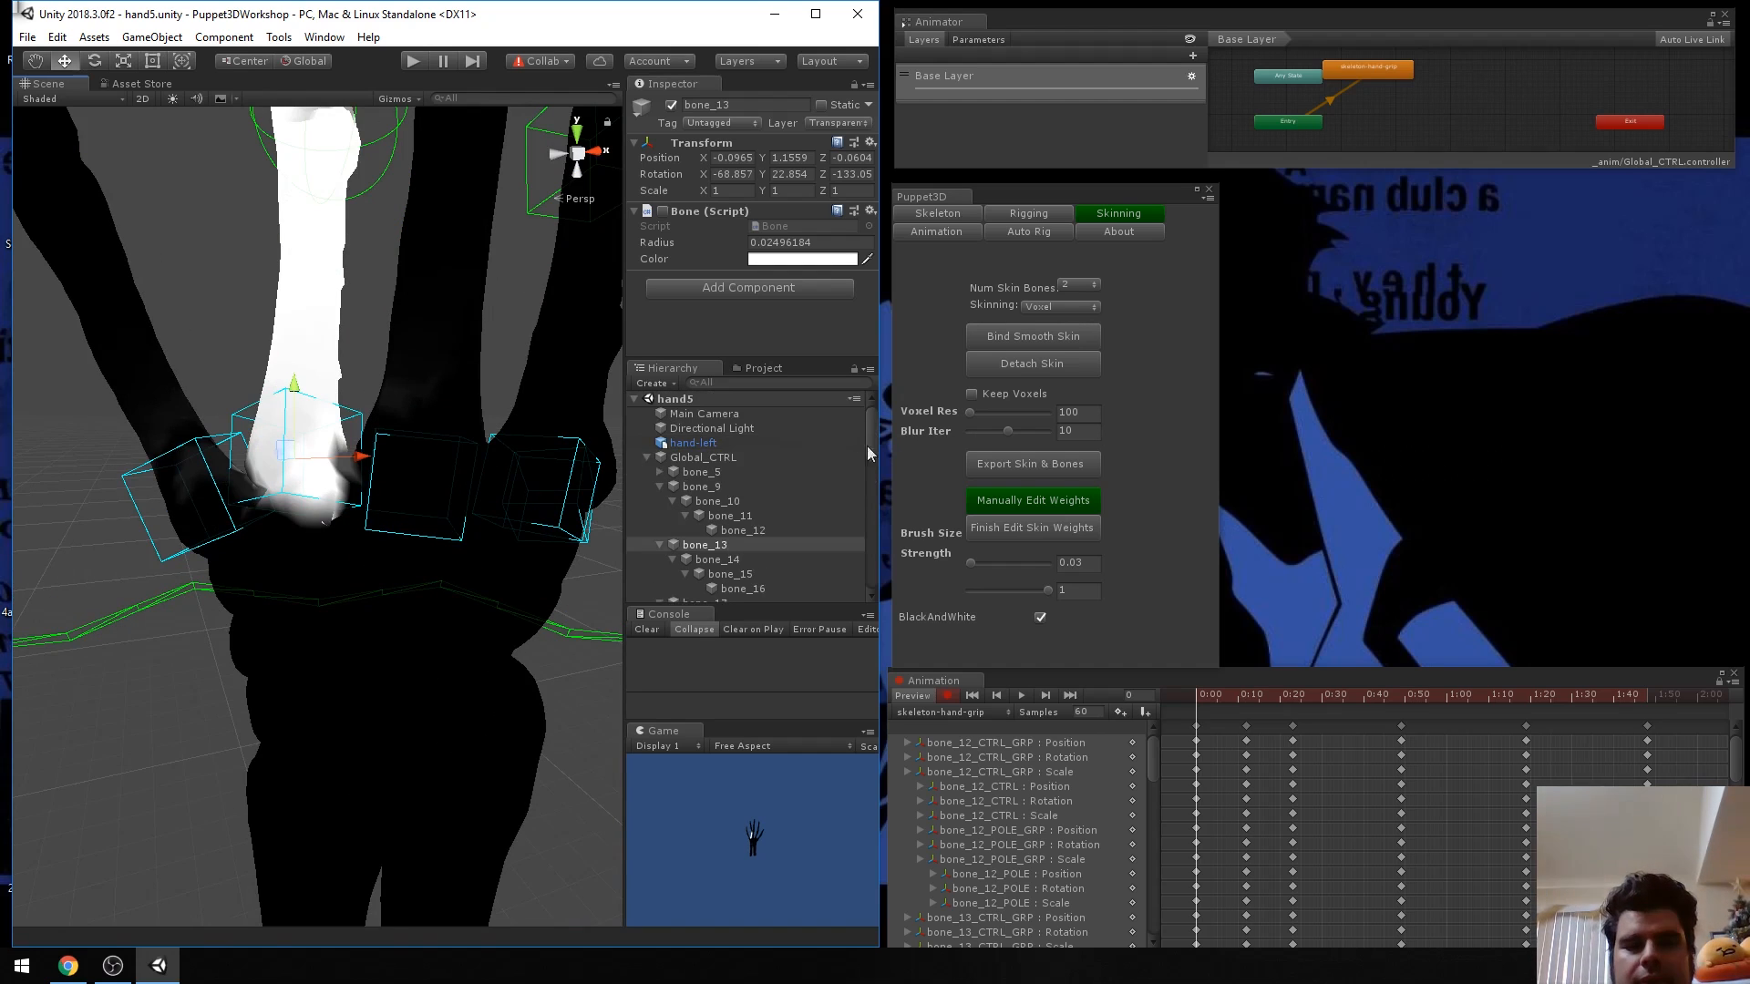
pyautogui.click(726, 447)
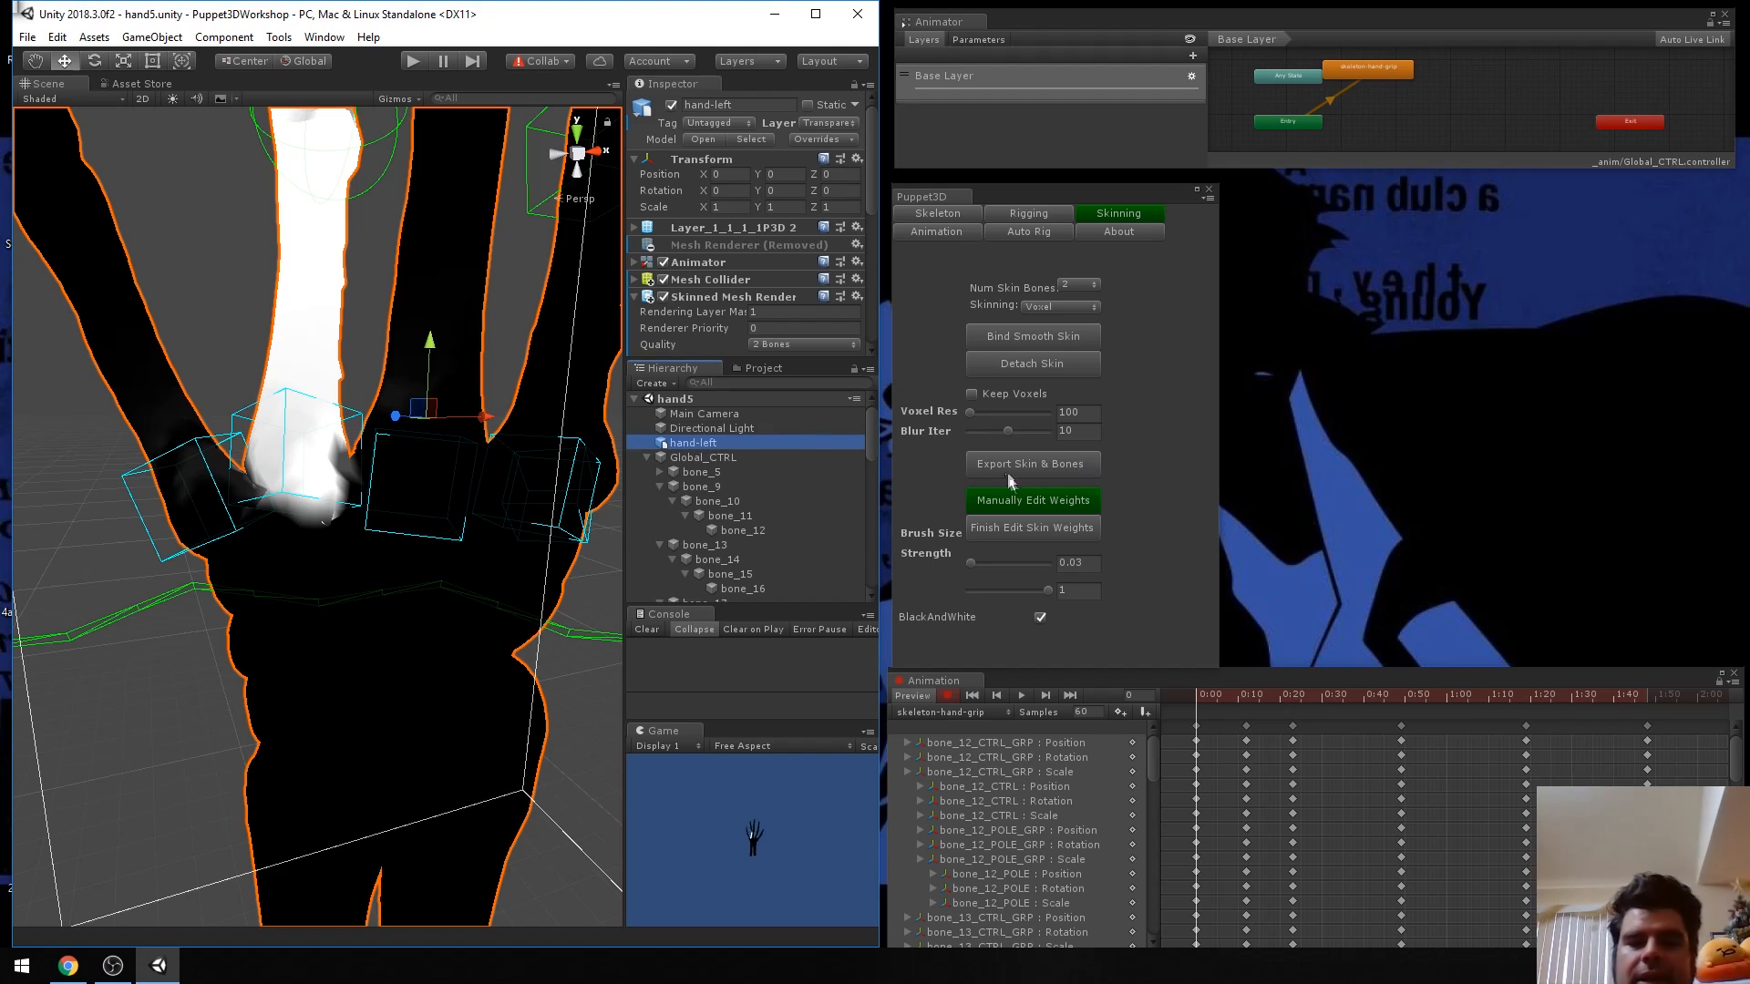
pyautogui.click(1050, 529)
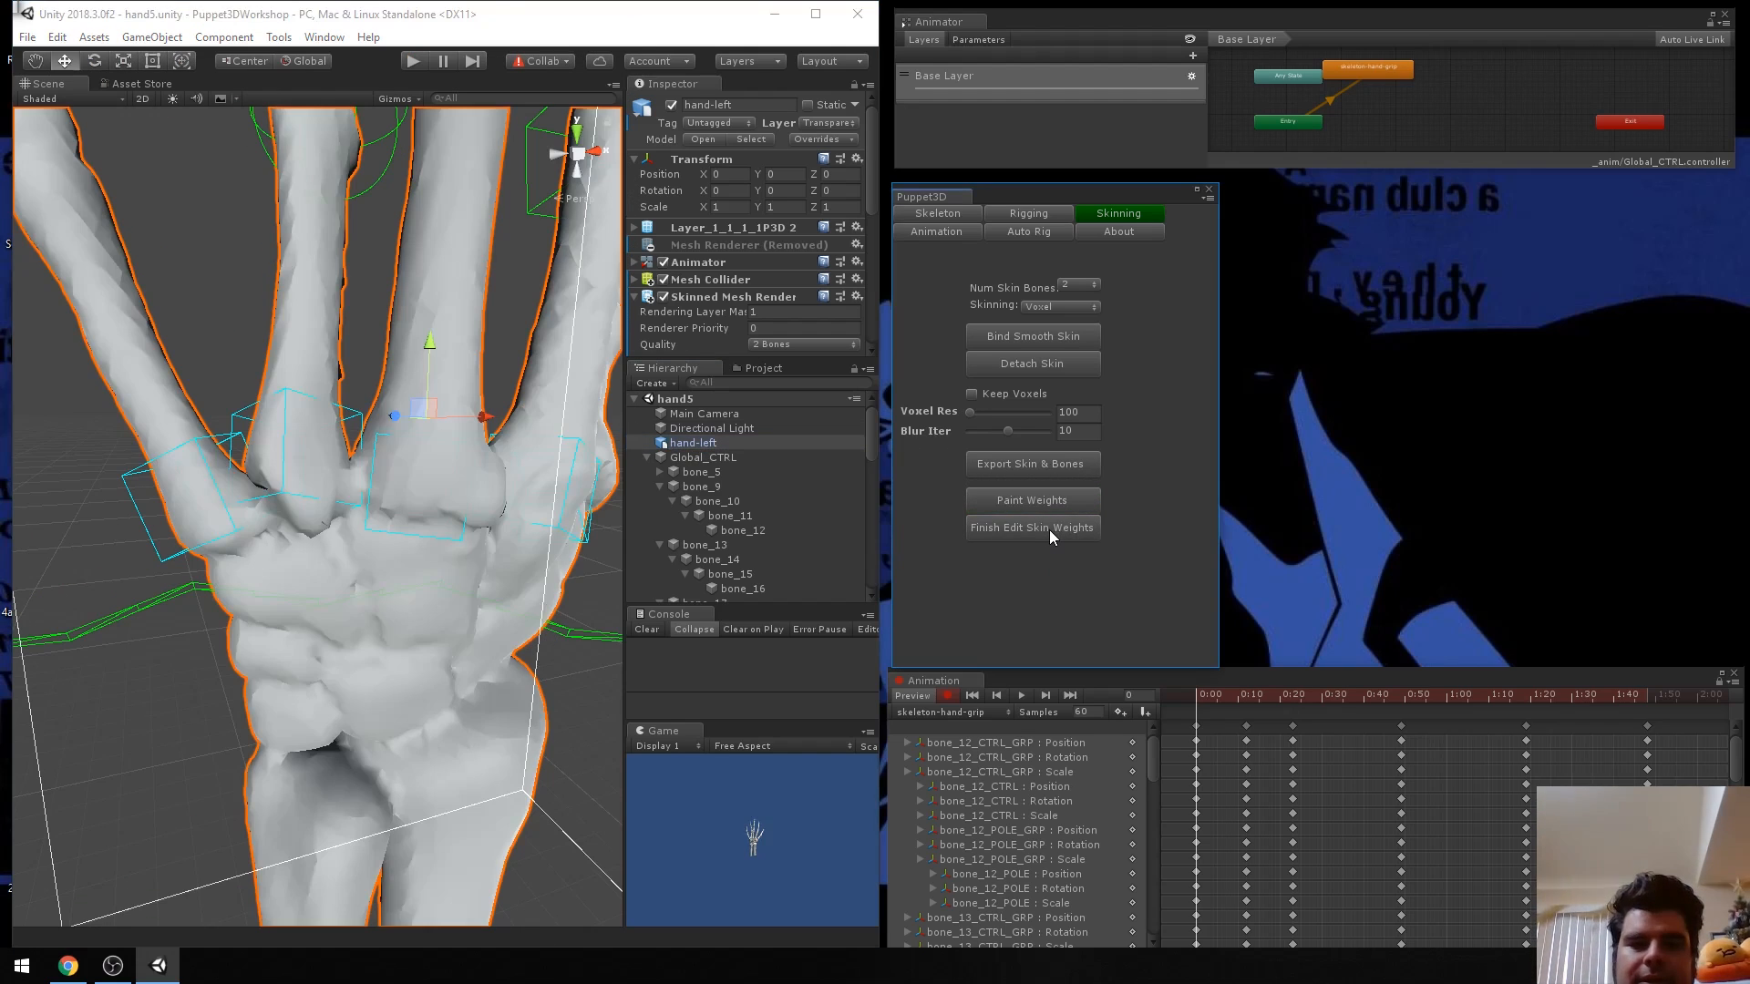
# Test-rotate bone_13_CTRL at the ring finger's base and undo the rotation.
pyautogui.click(285, 440)
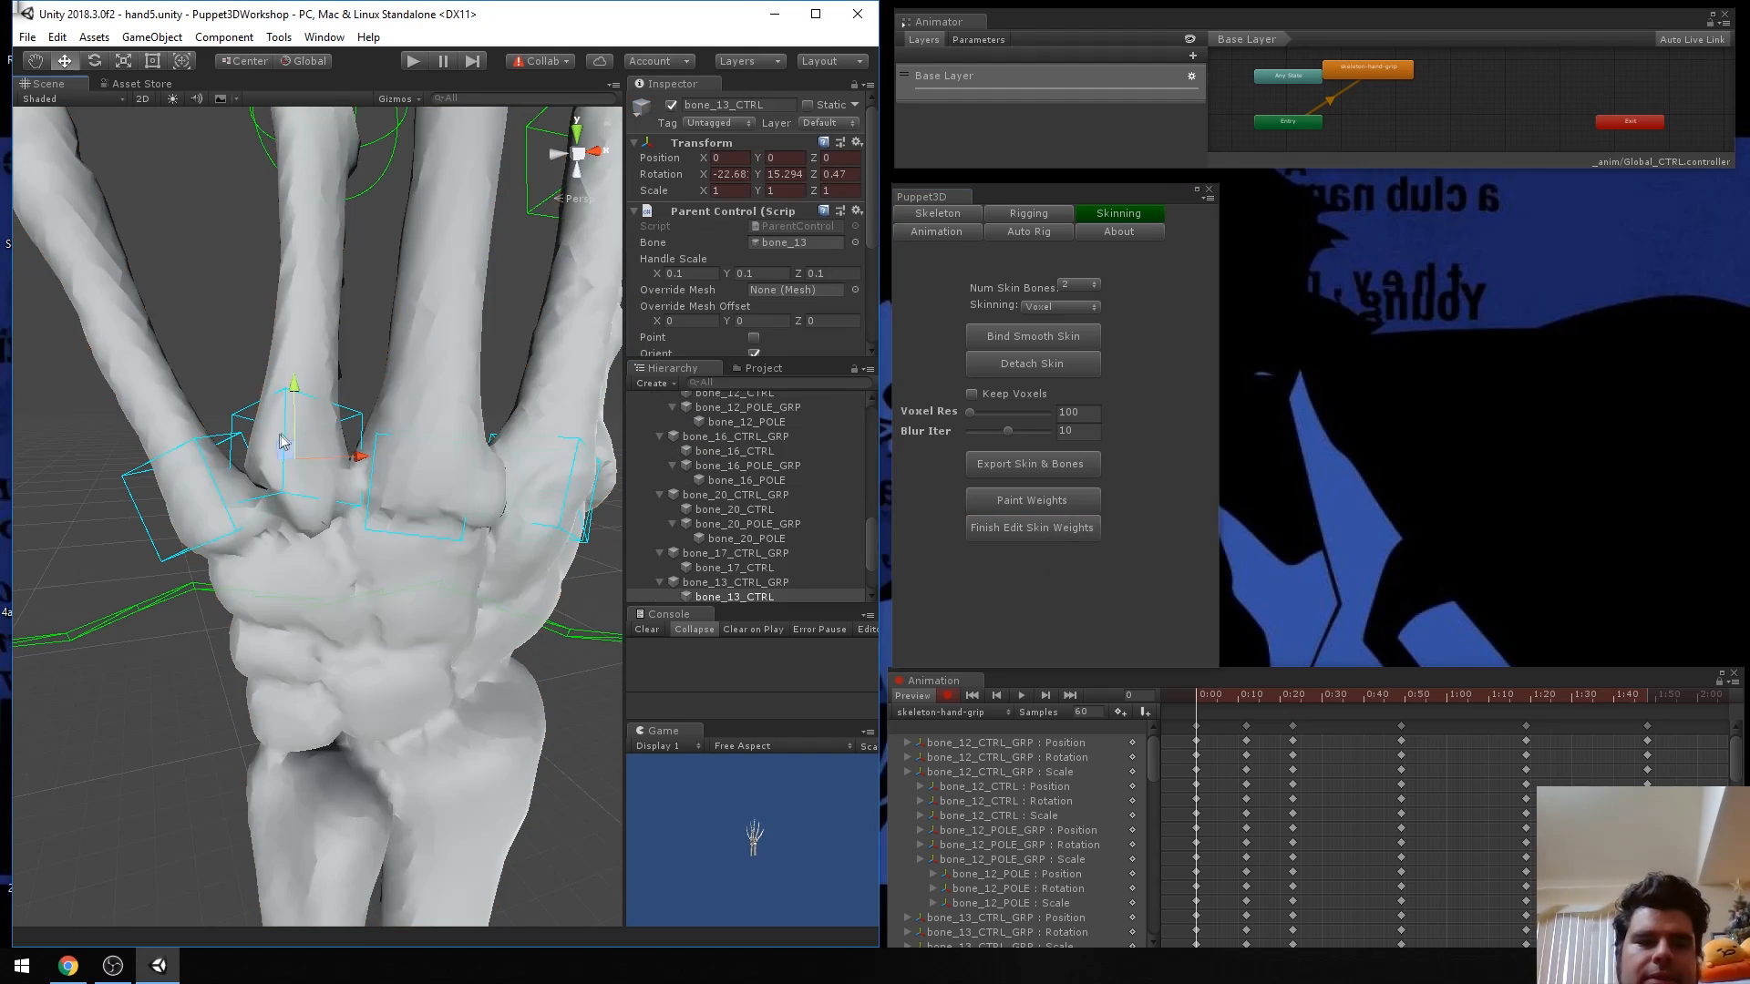
pyautogui.press('e')
pyautogui.moveTo(305, 451); pyautogui.dragTo(435, 545)
pyautogui.moveTo(321, 438)
pyautogui.mouseDown()
pyautogui.moveTo(301, 449)
pyautogui.moveTo(312, 469)
pyautogui.moveTo(304, 424)
pyautogui.moveTo(332, 429)
pyautogui.mouseUp()
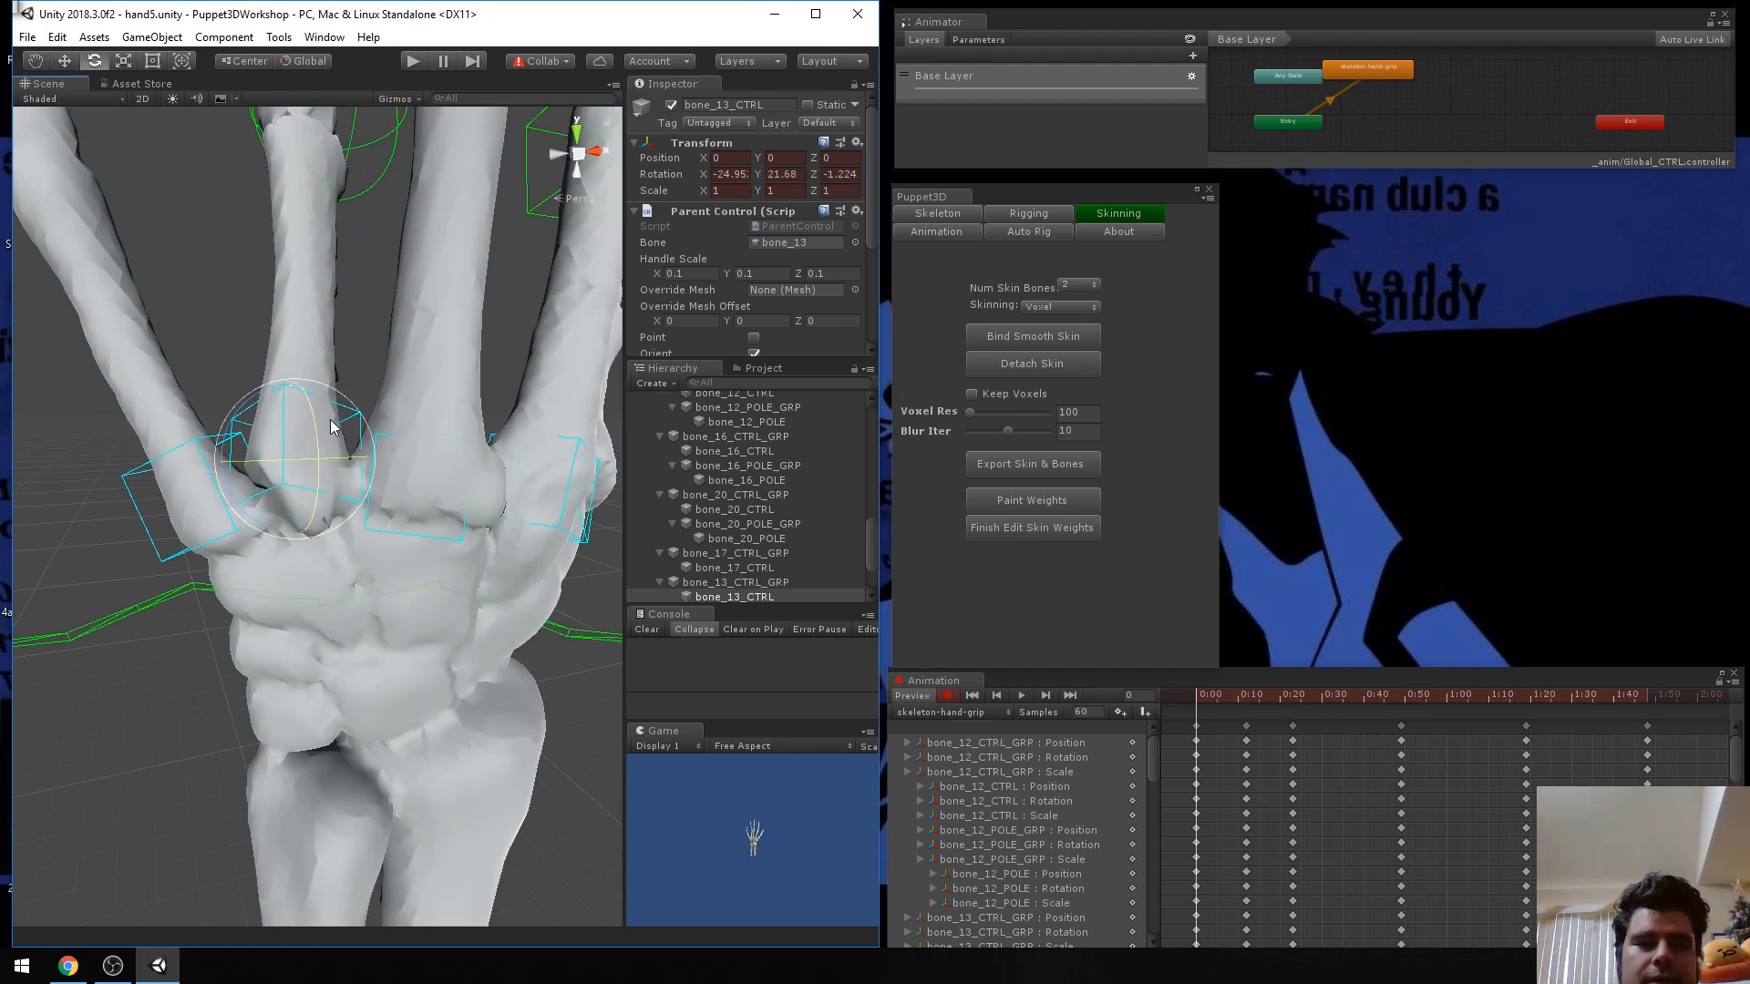
pyautogui.hotkey('ctrl', 'z')
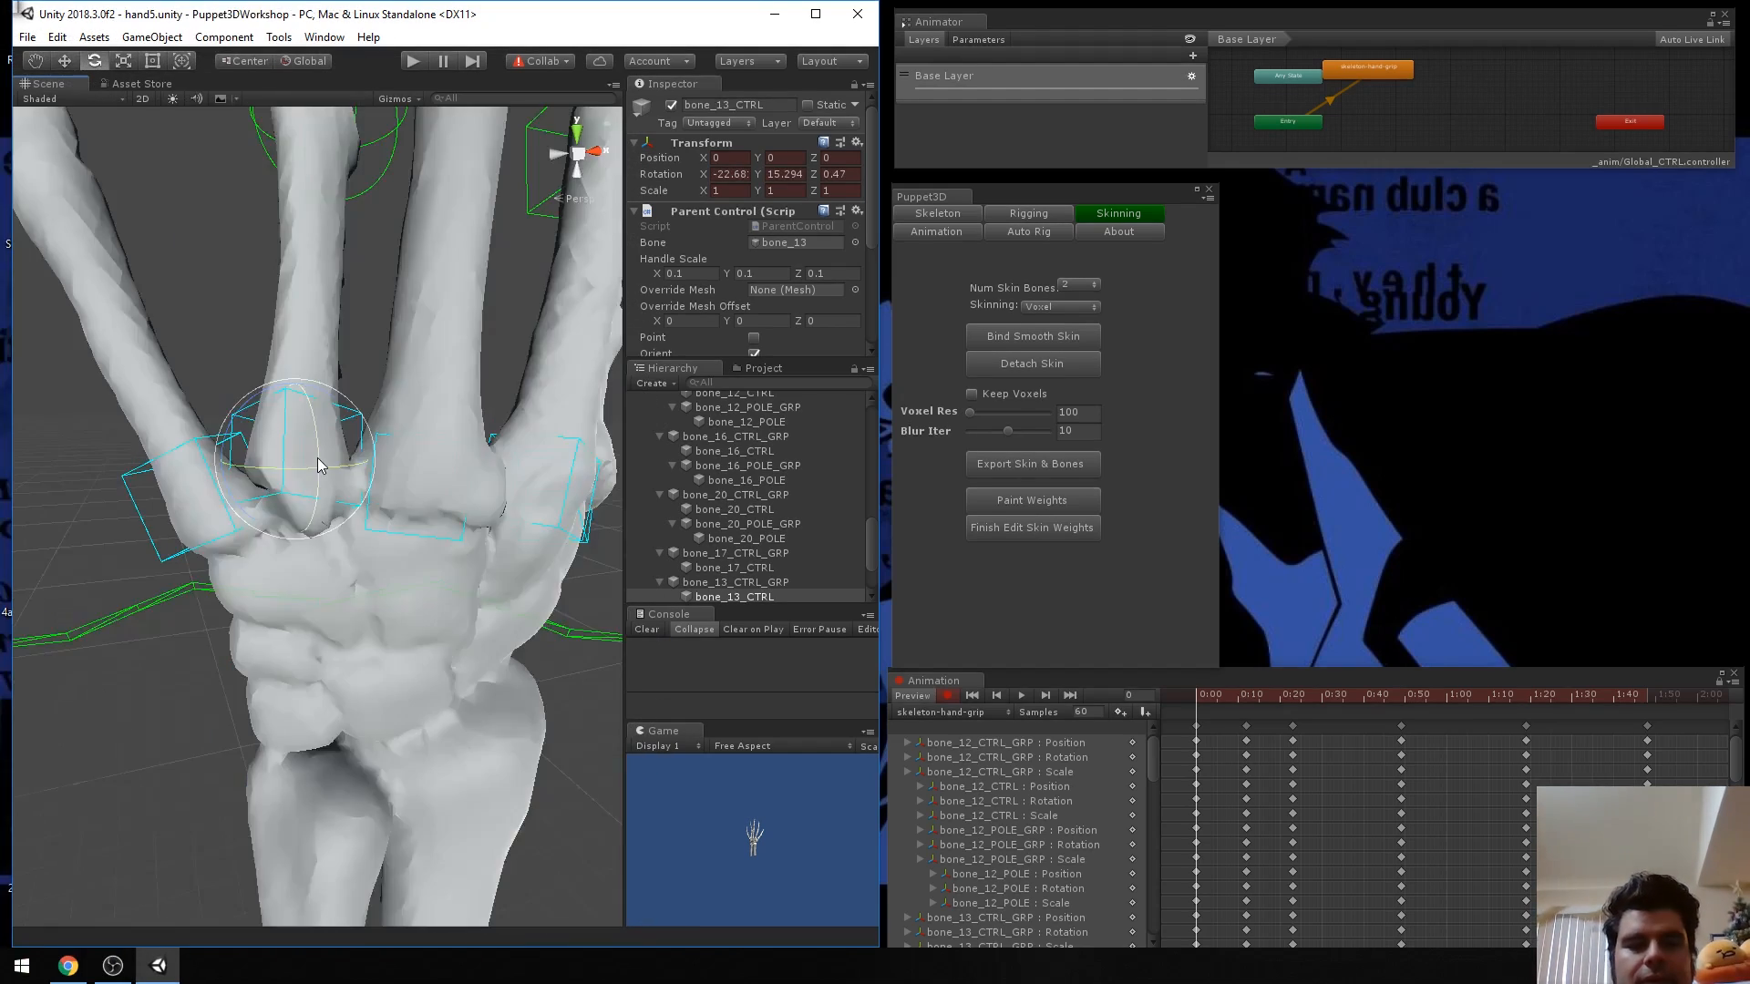
# Inspect the ring finger's base around bone_13_CTRL from close up and with the whole hand in view.
pyautogui.scroll(-8, 317, 458)
pyautogui.moveTo(321, 429); pyautogui.dragTo(352, 476, button='middle')
pyautogui.scroll(5, 343, 500)
pyautogui.scroll(2, 344, 490)
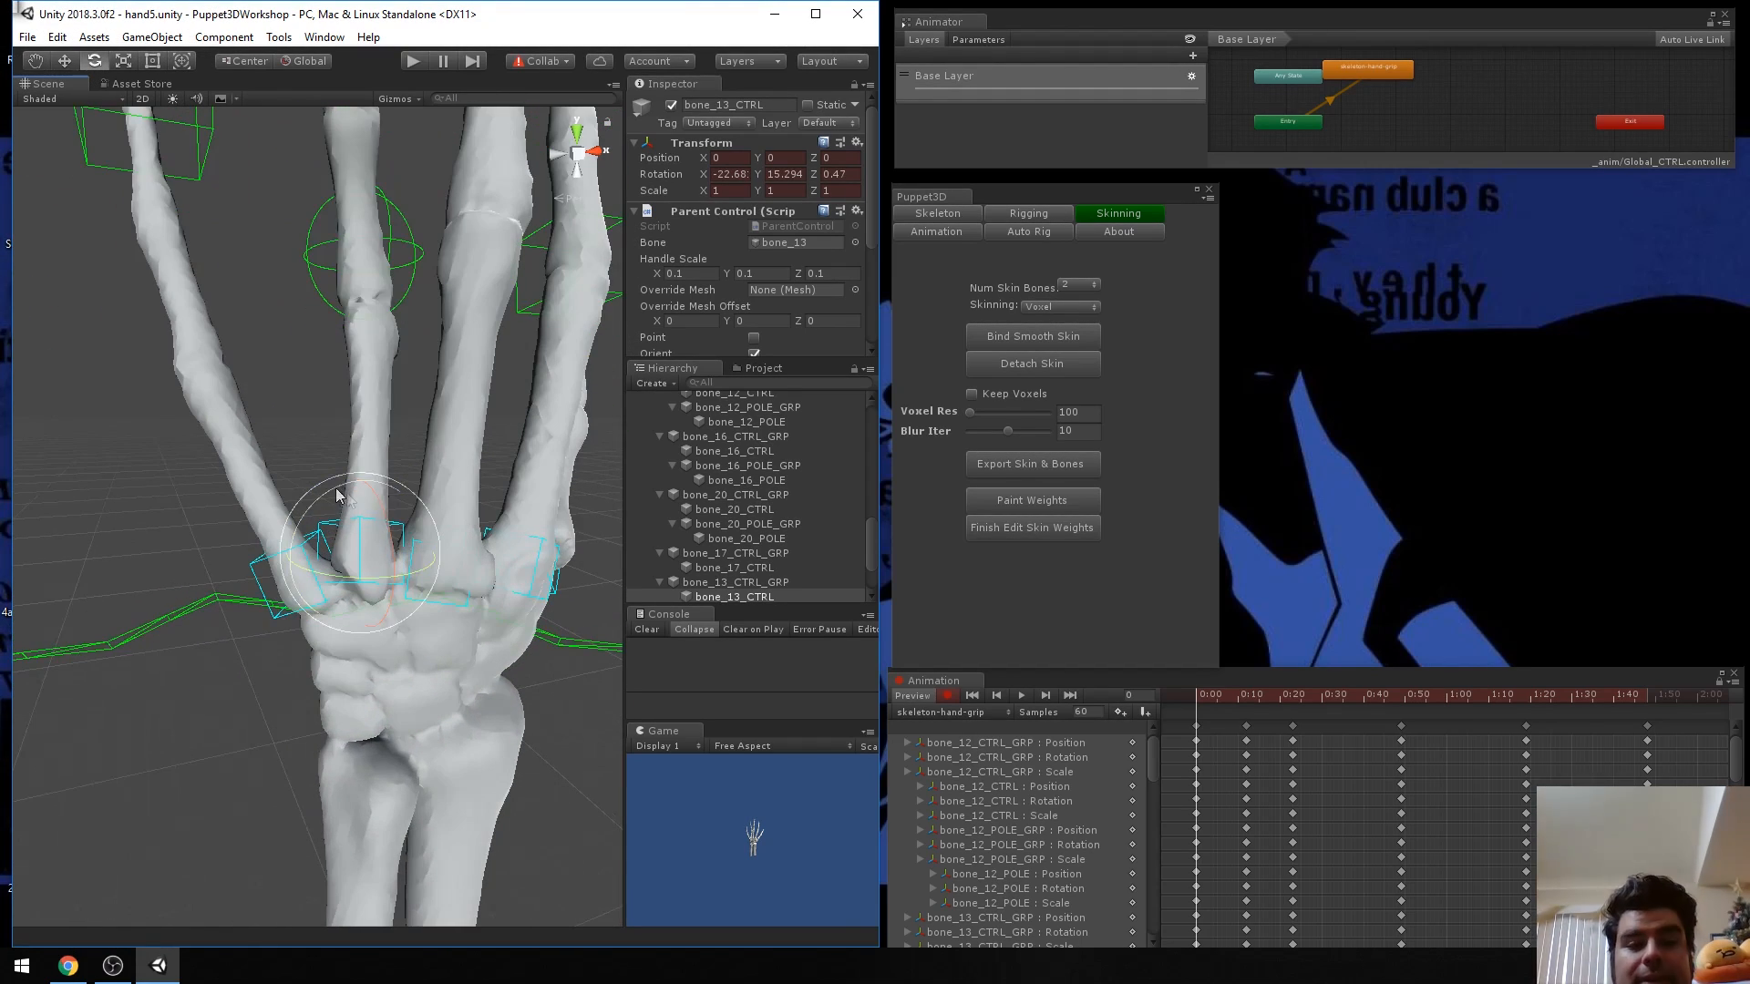
pyautogui.moveTo(394, 536)
pyautogui.mouseDown()
pyautogui.moveTo(375, 516)
pyautogui.moveTo(387, 505)
pyautogui.mouseUp()
pyautogui.scroll(-3, 388, 506)
pyautogui.scroll(6, 390, 508)
pyautogui.moveTo(390, 508); pyautogui.dragTo(412, 545, button='middle')
pyautogui.scroll(-4, 412, 538)
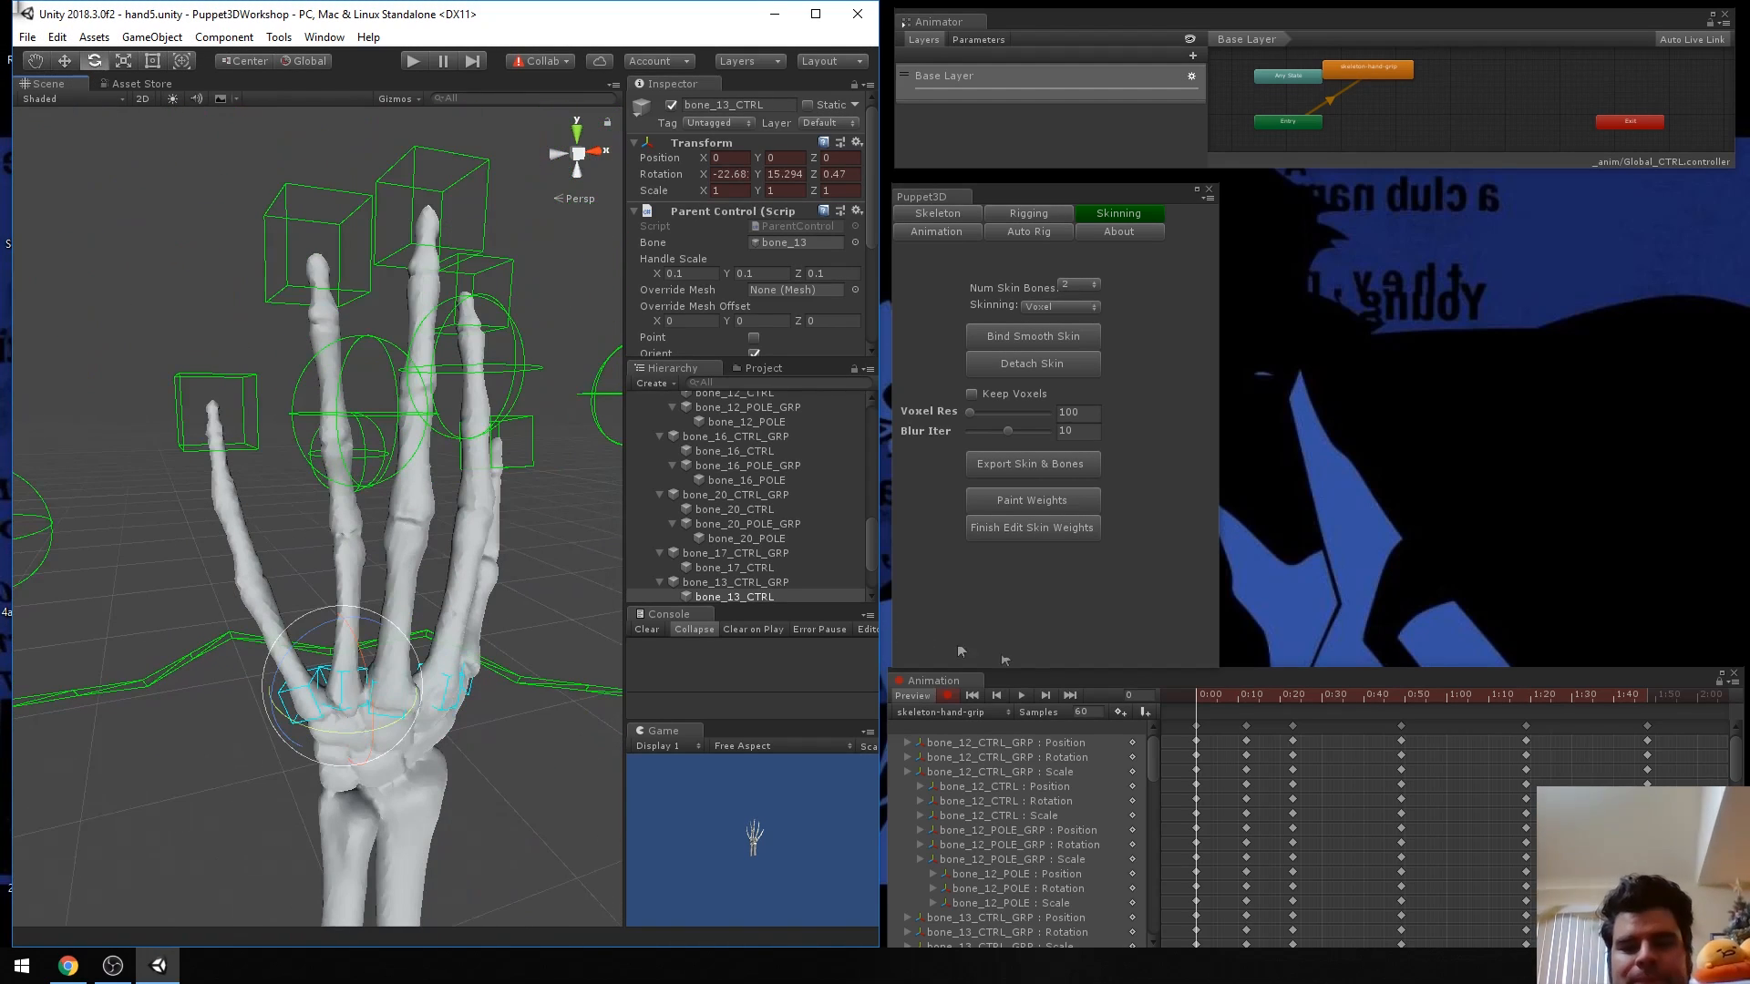
# Scrub the skeleton-hand-grip animation through to frame 49 and check how the finger bases deform.
pyautogui.moveTo(1222, 706)
pyautogui.mouseDown()
pyautogui.moveTo(1205, 697)
pyautogui.moveTo(1401, 695)
pyautogui.moveTo(1202, 736)
pyautogui.moveTo(1401, 709)
pyautogui.moveTo(1288, 738)
pyautogui.moveTo(1172, 732)
pyautogui.moveTo(1257, 735)
pyautogui.moveTo(1236, 733)
pyautogui.mouseUp()
pyautogui.scroll(5, 505, 707)
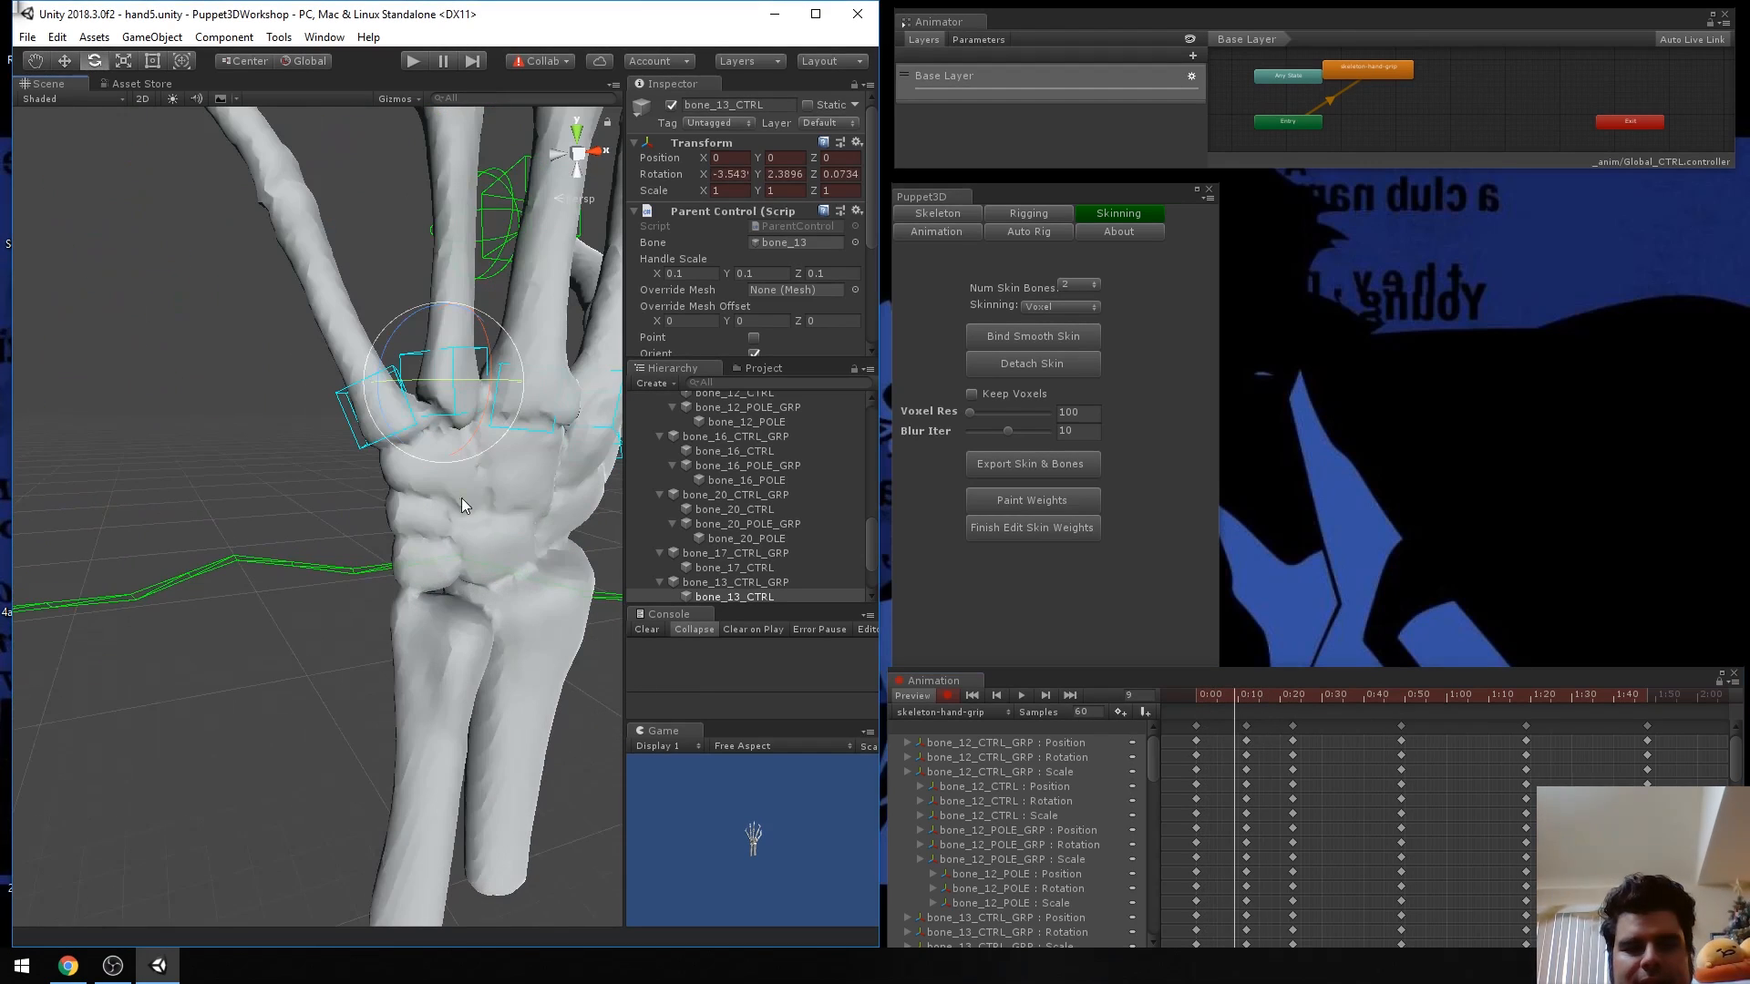
pyautogui.moveTo(1236, 698); pyautogui.dragTo(1401, 717)
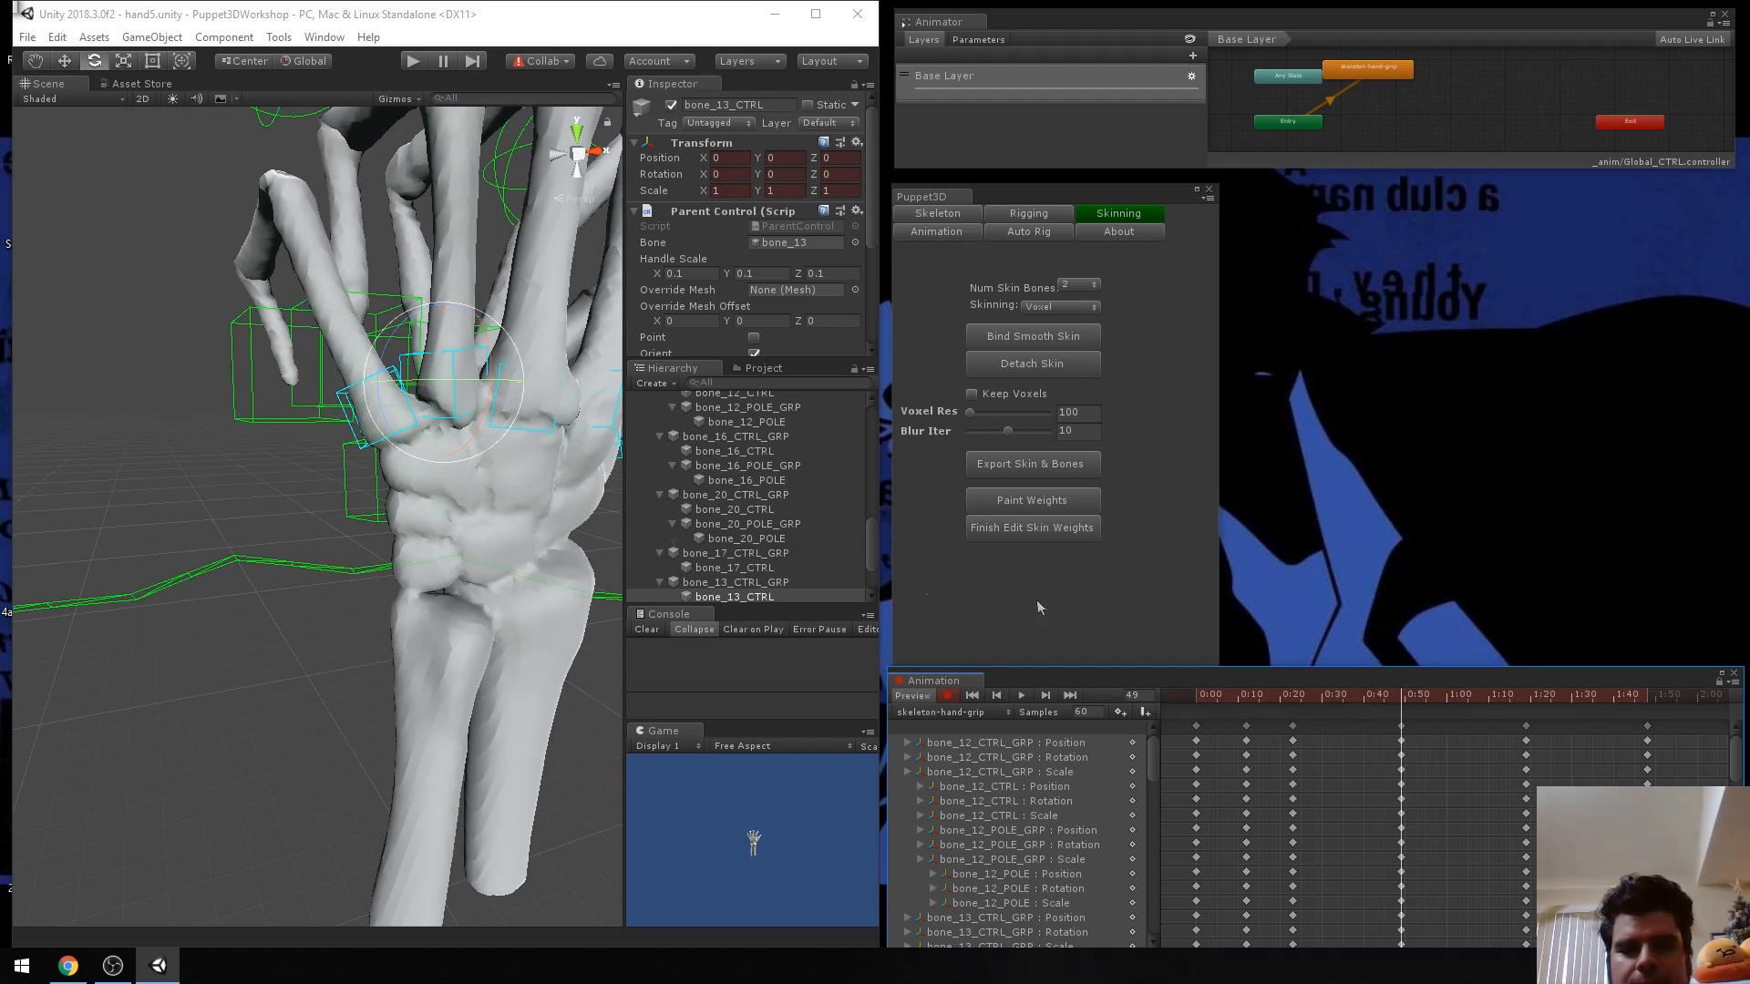
# Adjust the rotation of bone_13_CTRL at frame 49 to pose the ring finger's base.
pyautogui.moveTo(492, 368); pyautogui.dragTo(453, 286)
pyautogui.hotkey('ctrl', 'z')
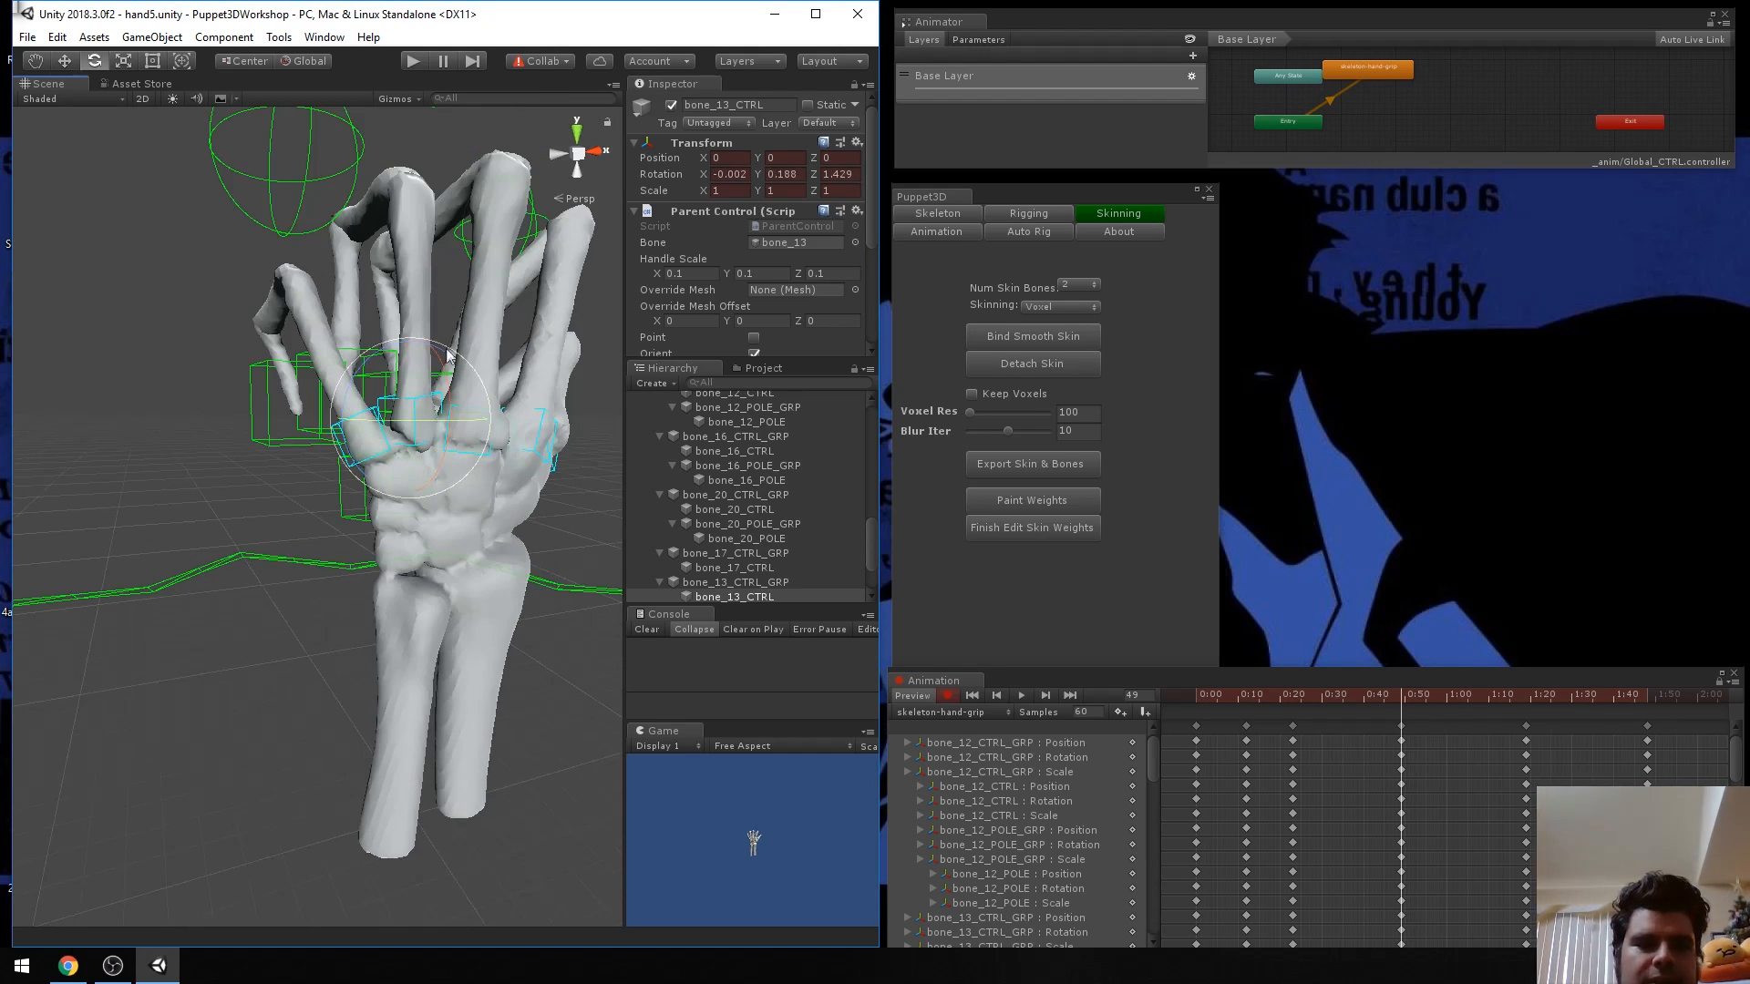
pyautogui.moveTo(449, 378); pyautogui.dragTo(349, 321)
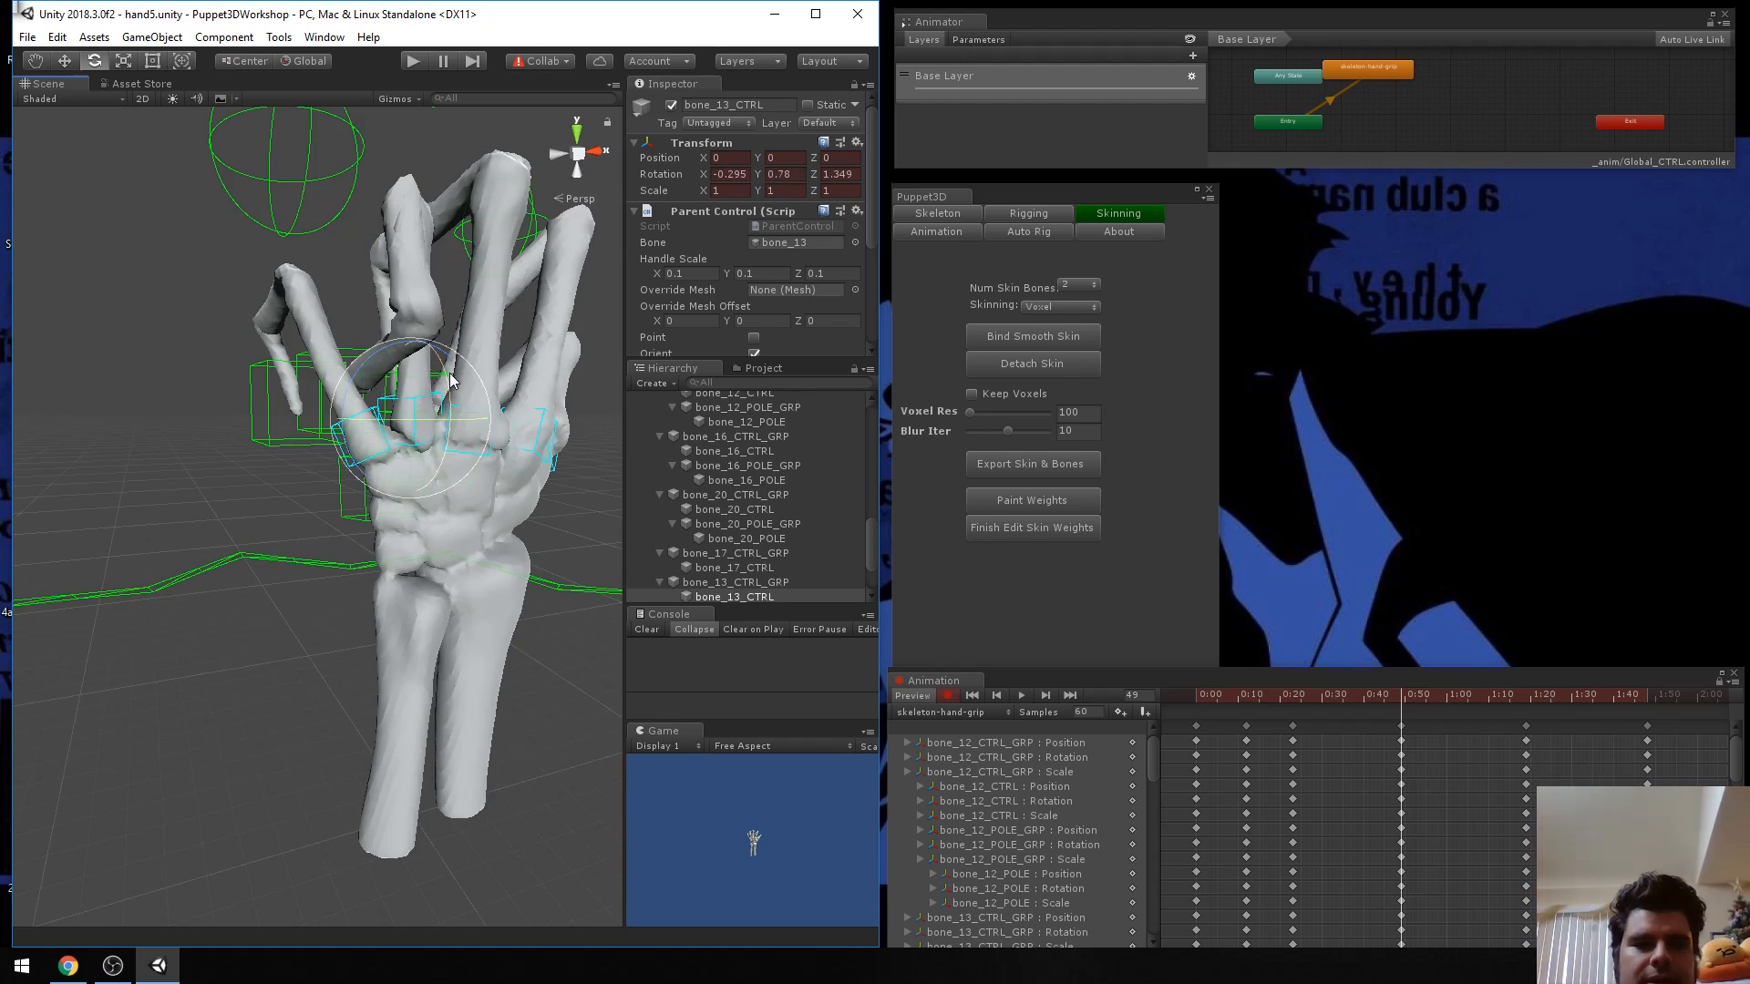
pyautogui.moveTo(450, 381); pyautogui.dragTo(450, 384)
# Rotate the index finger's bone_5_CTRL inward to about 4.51, -7.73, 2.60 and adjust bone_12_CTRL's rotation.
pyautogui.click(544, 460)
pyautogui.moveTo(582, 433); pyautogui.dragTo(572, 481)
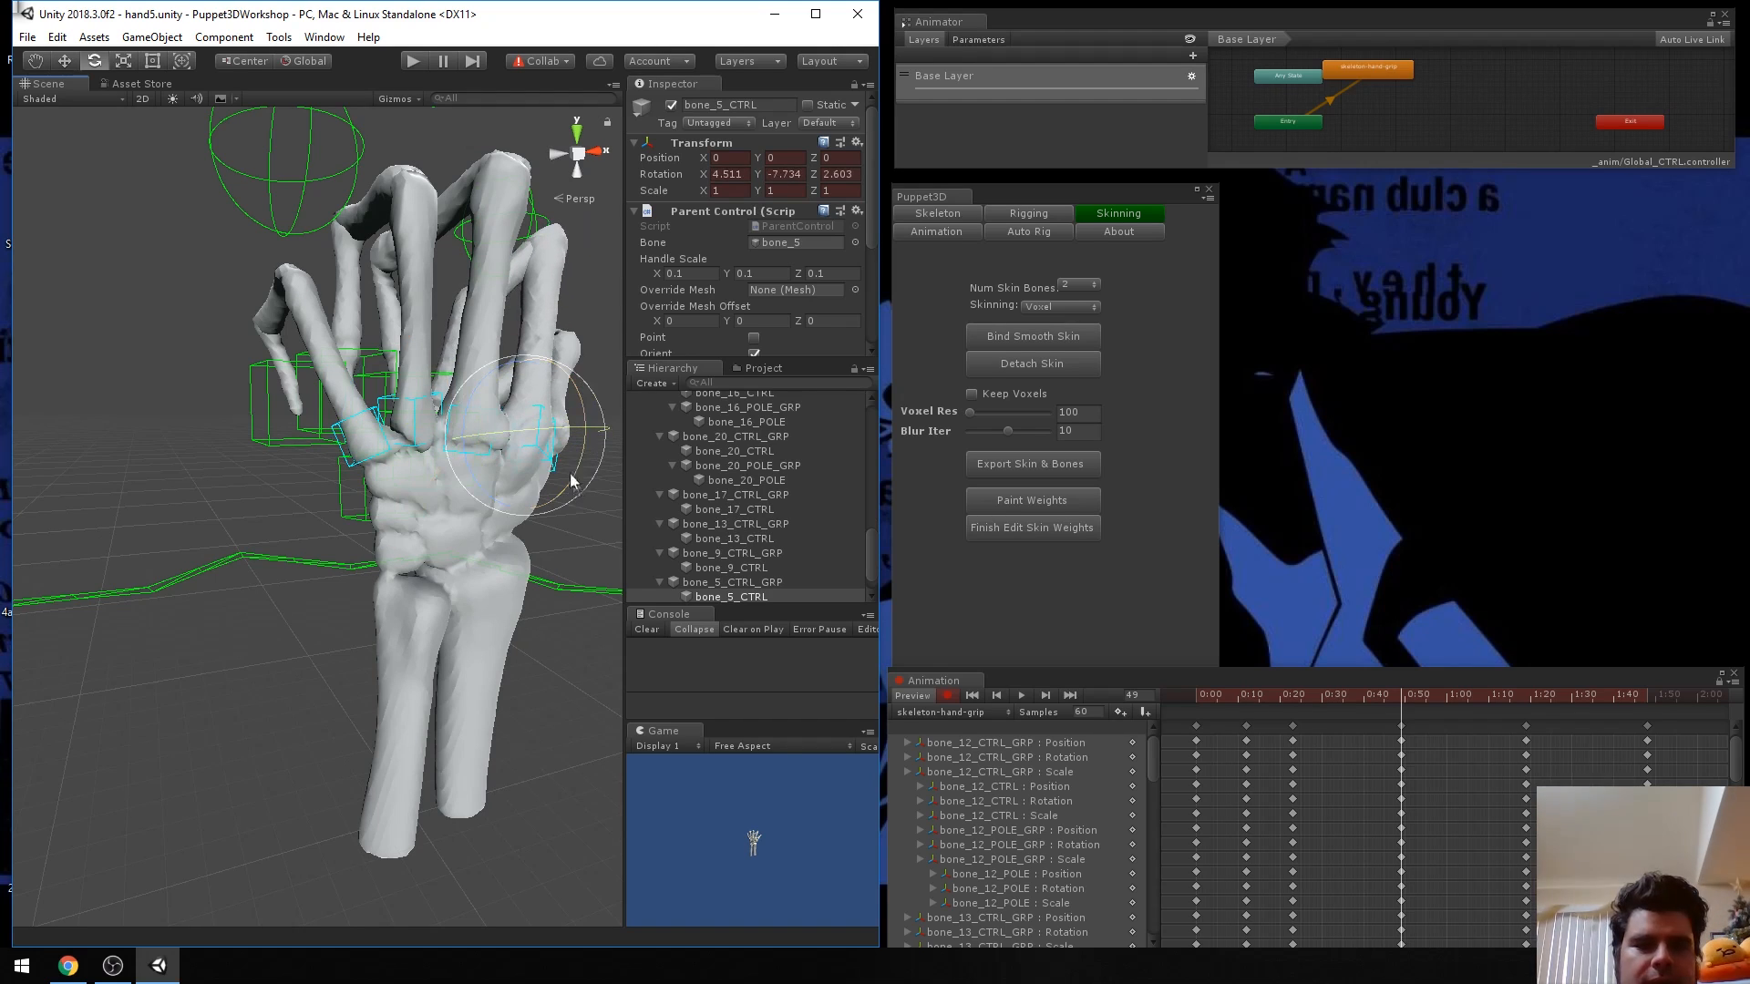
pyautogui.click(384, 454)
pyautogui.moveTo(431, 393); pyautogui.dragTo(383, 473)
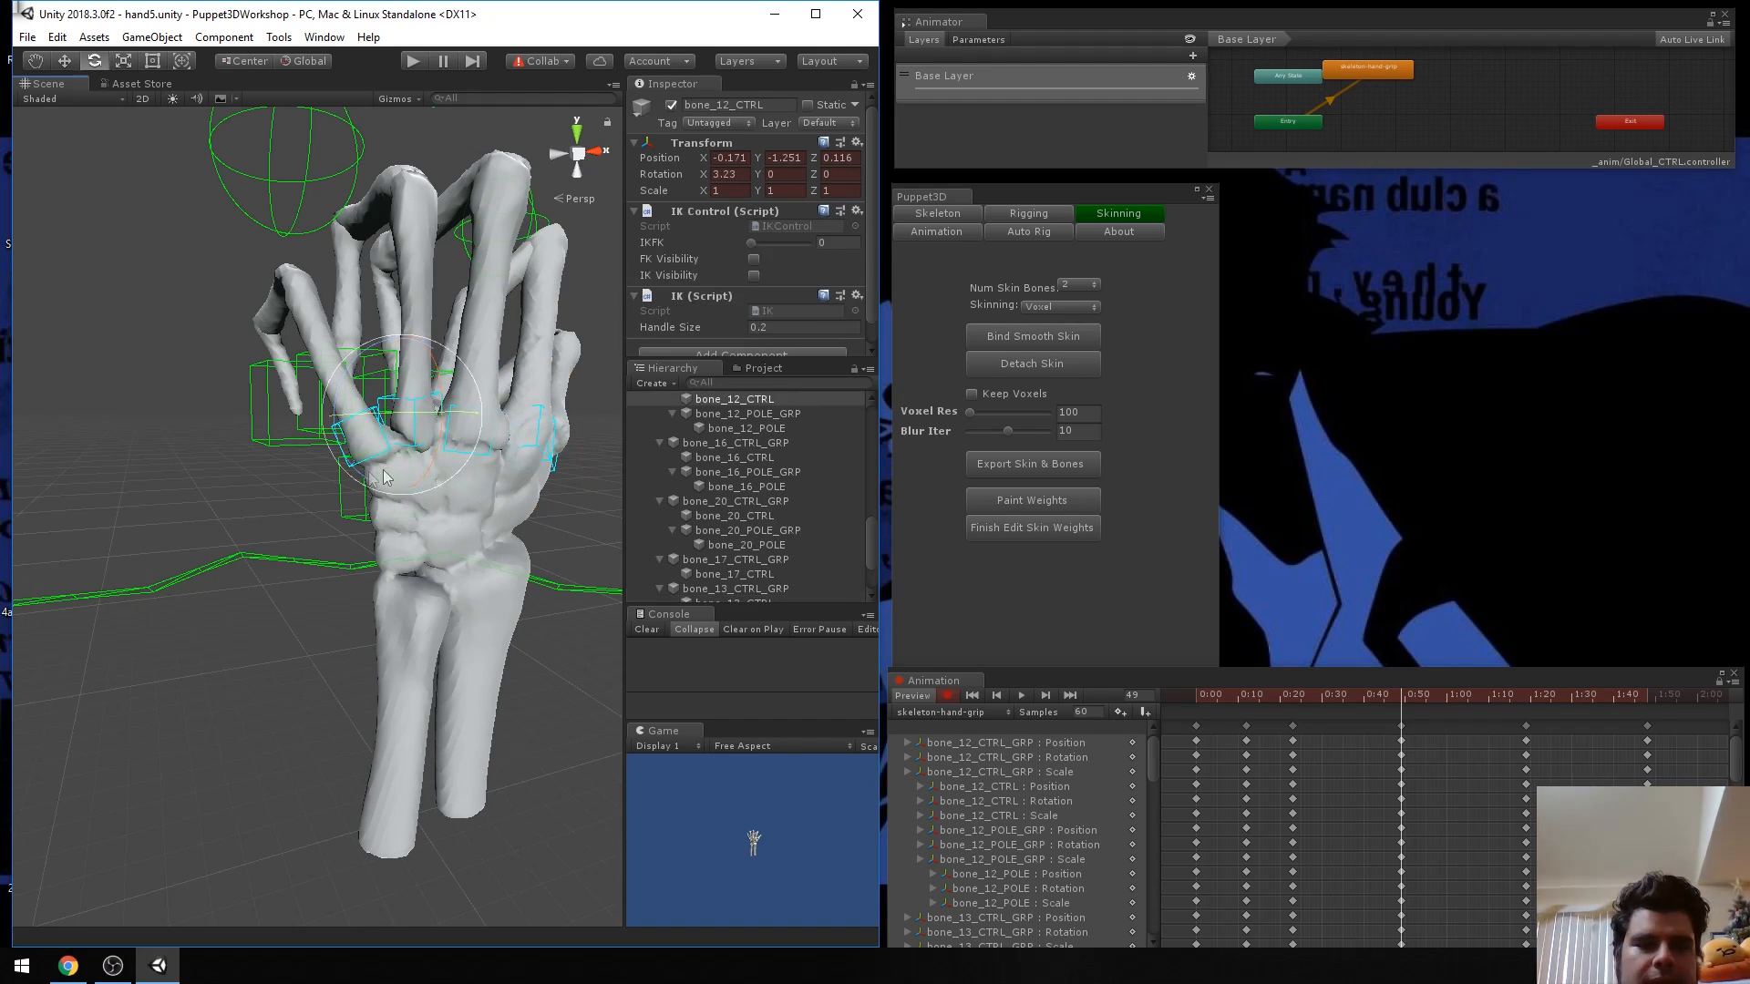
# Adjust bone_21_CTRL at the thumb's base and rotate the little finger's bone_17_CTRL to about 1.65, 2.61, -0.79.
pyautogui.click(553, 472)
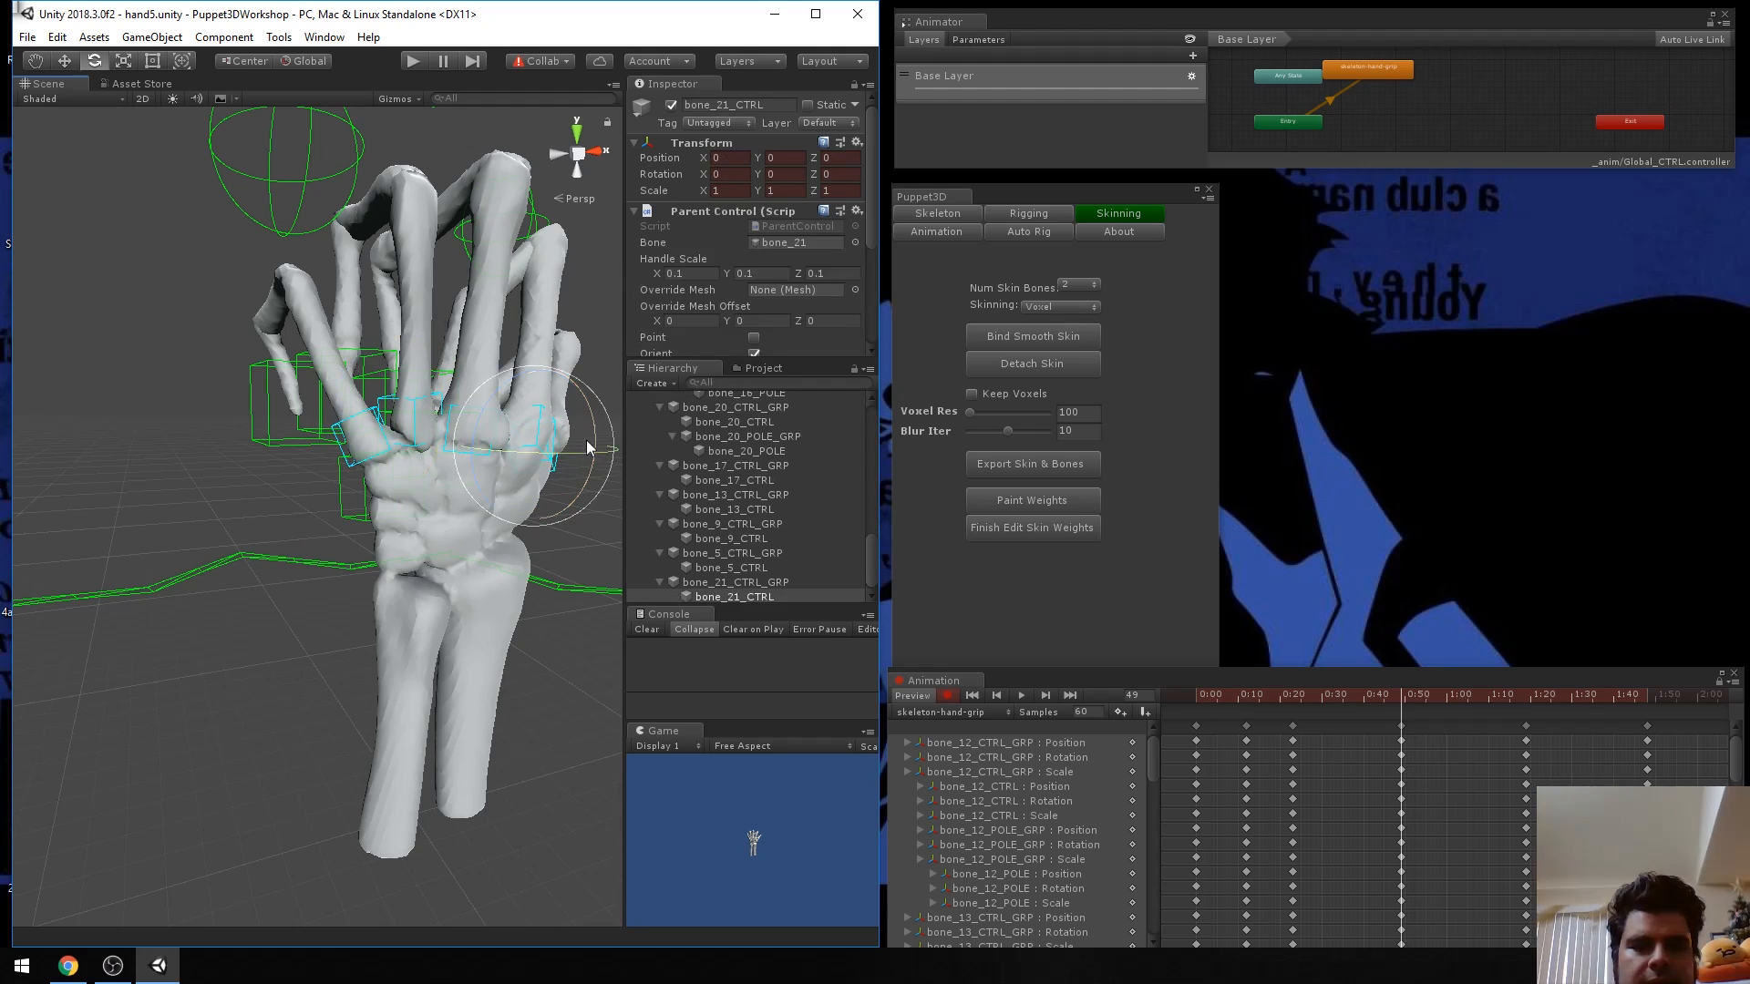
pyautogui.moveTo(588, 448); pyautogui.dragTo(593, 439)
pyautogui.click(345, 453)
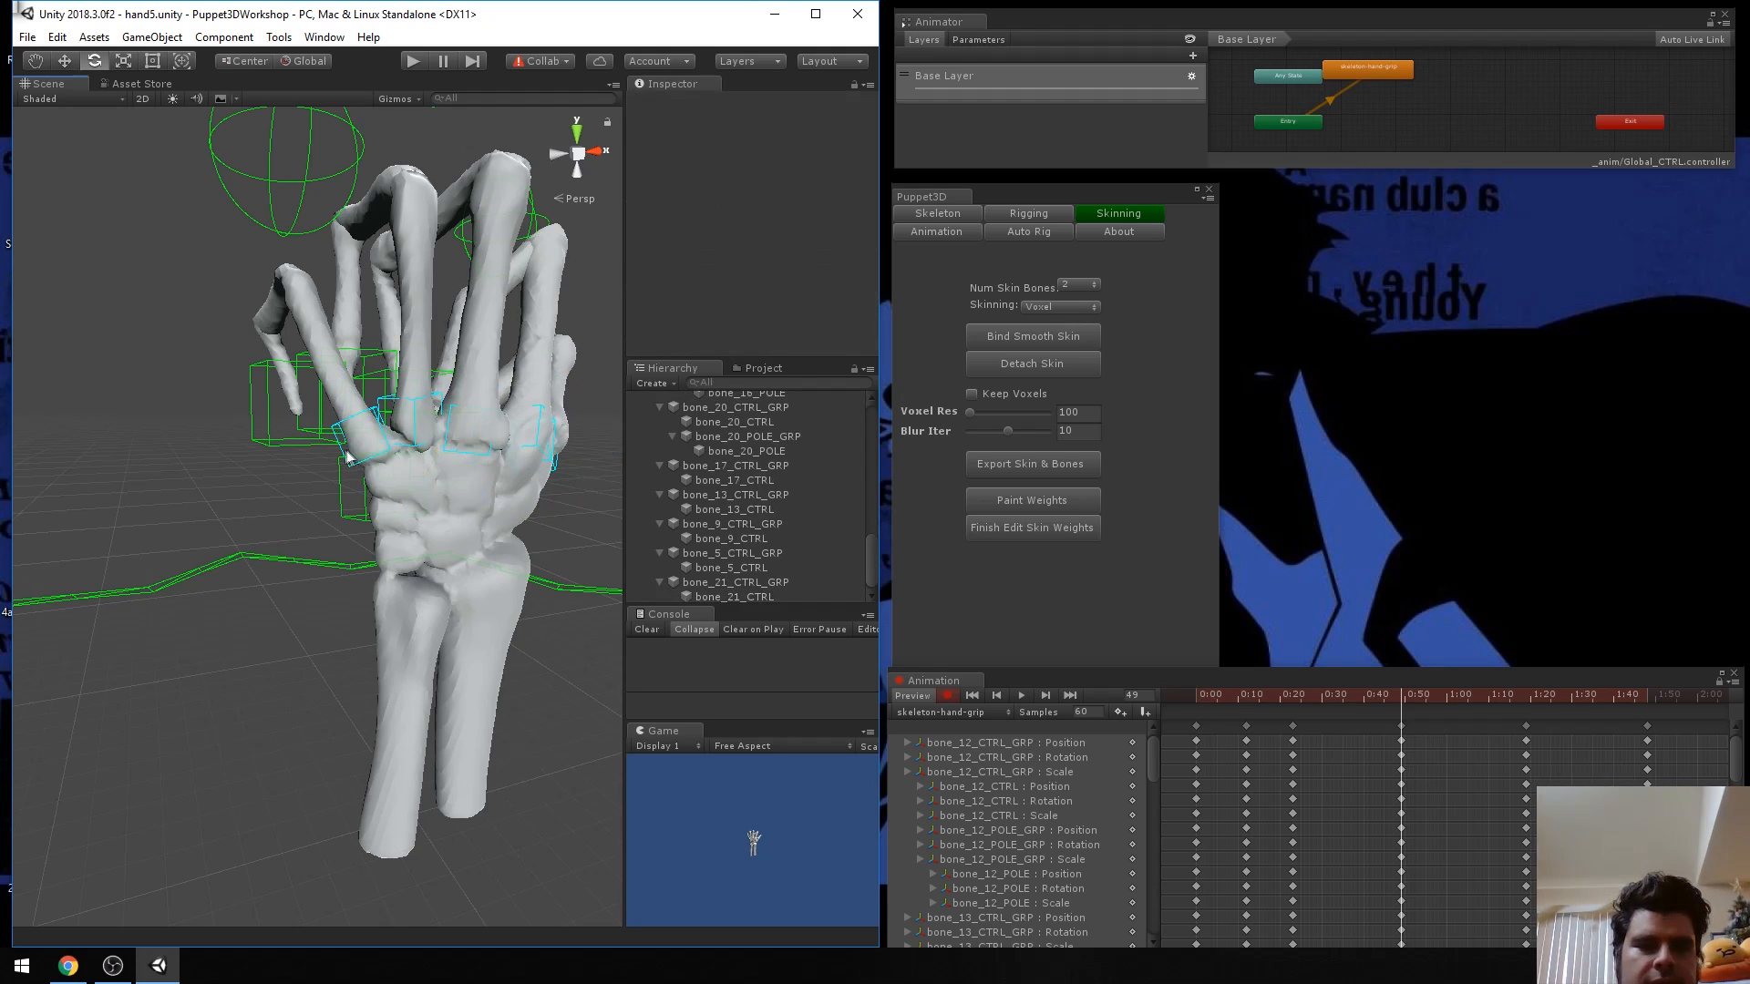
pyautogui.moveTo(402, 420); pyautogui.dragTo(373, 445)
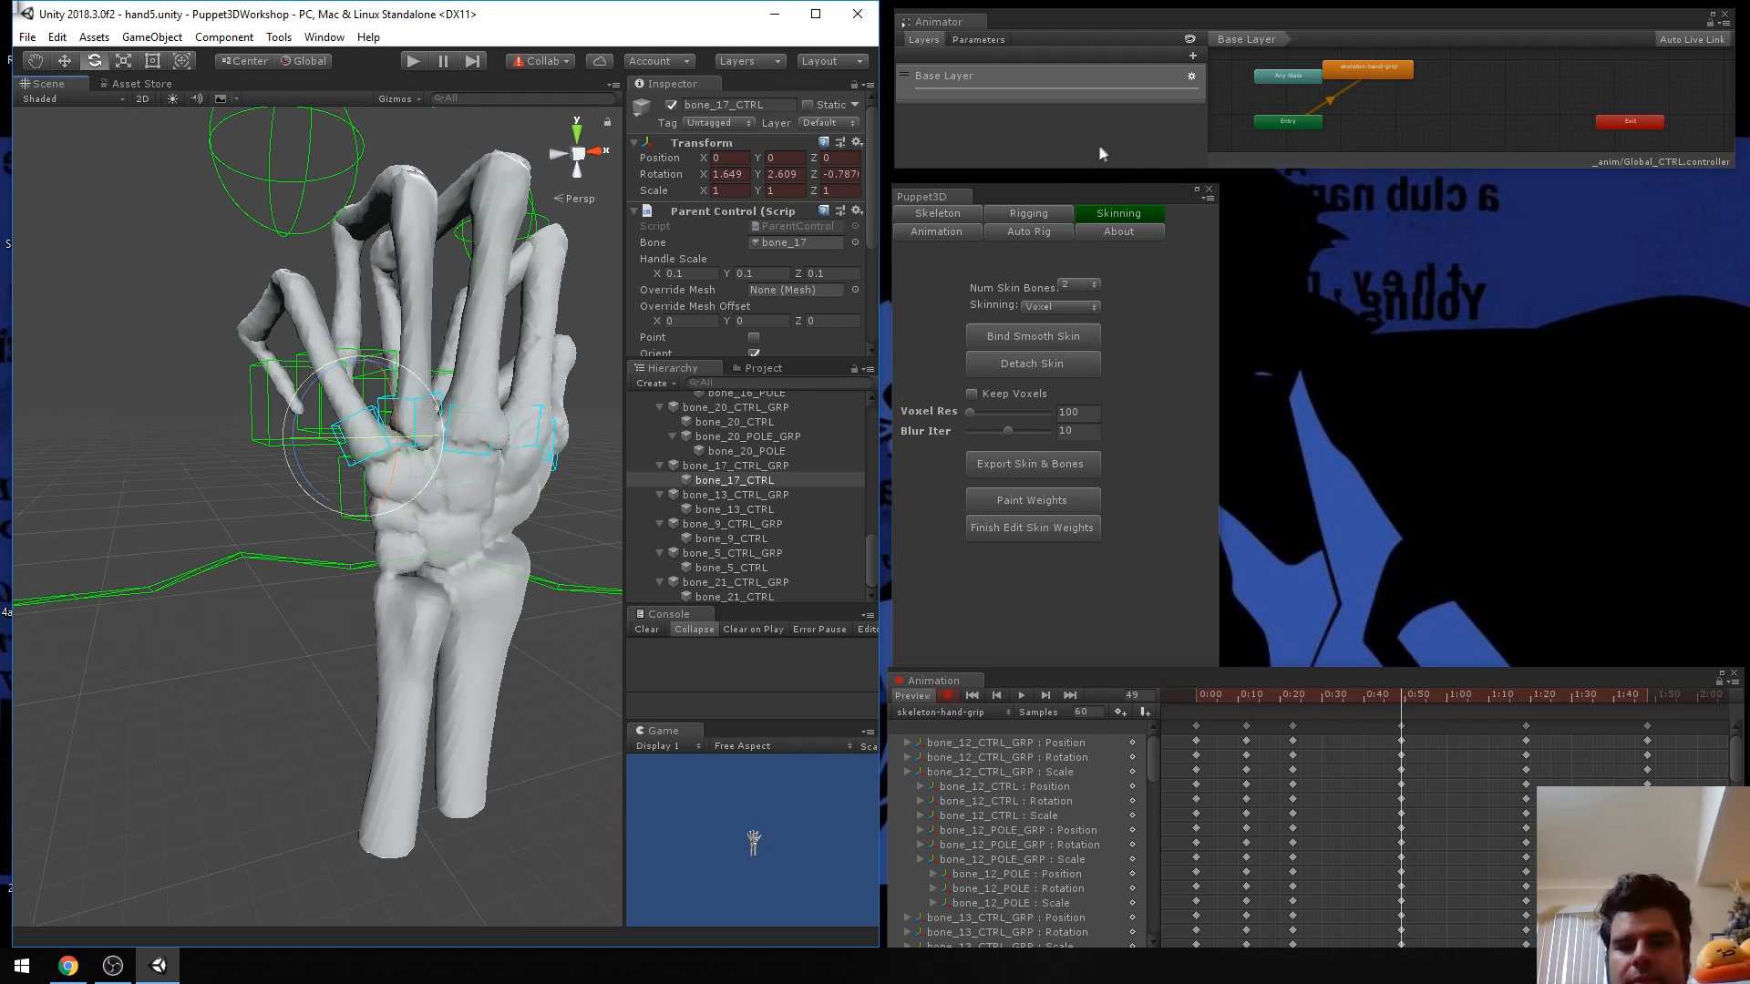
# Select all the objects stored in Puppet3D's second saved selection.
pyautogui.click(936, 232)
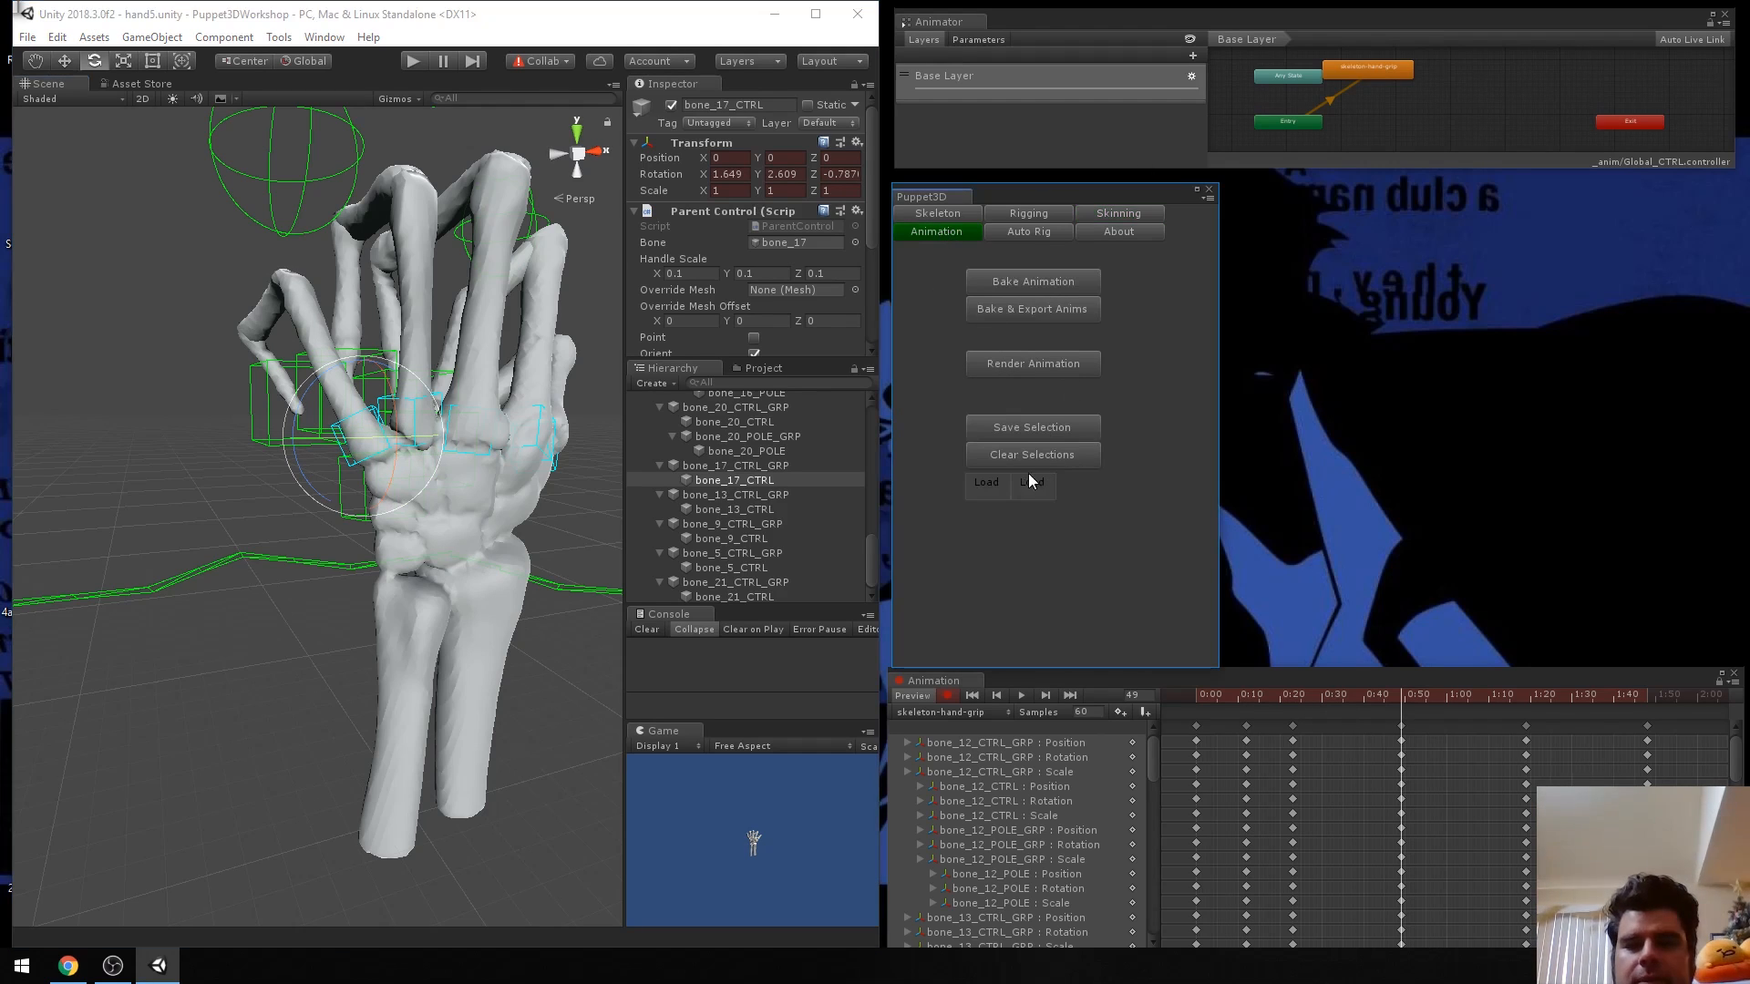
pyautogui.click(1031, 480)
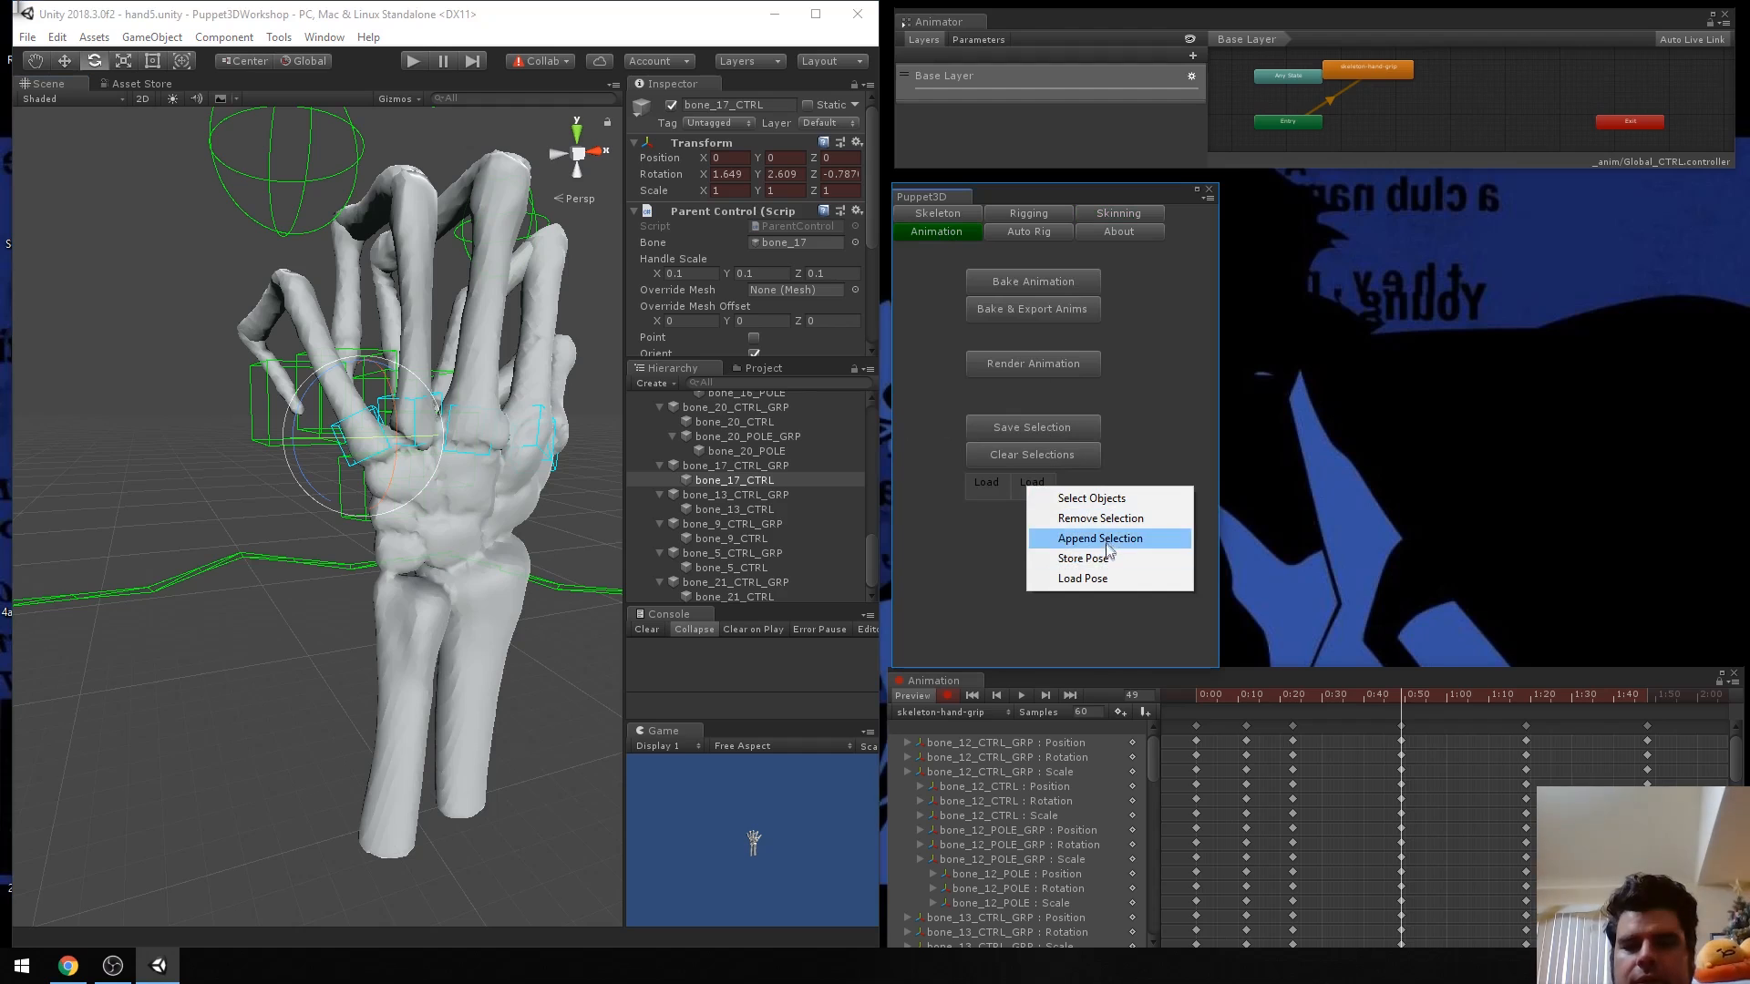
pyautogui.click(1127, 499)
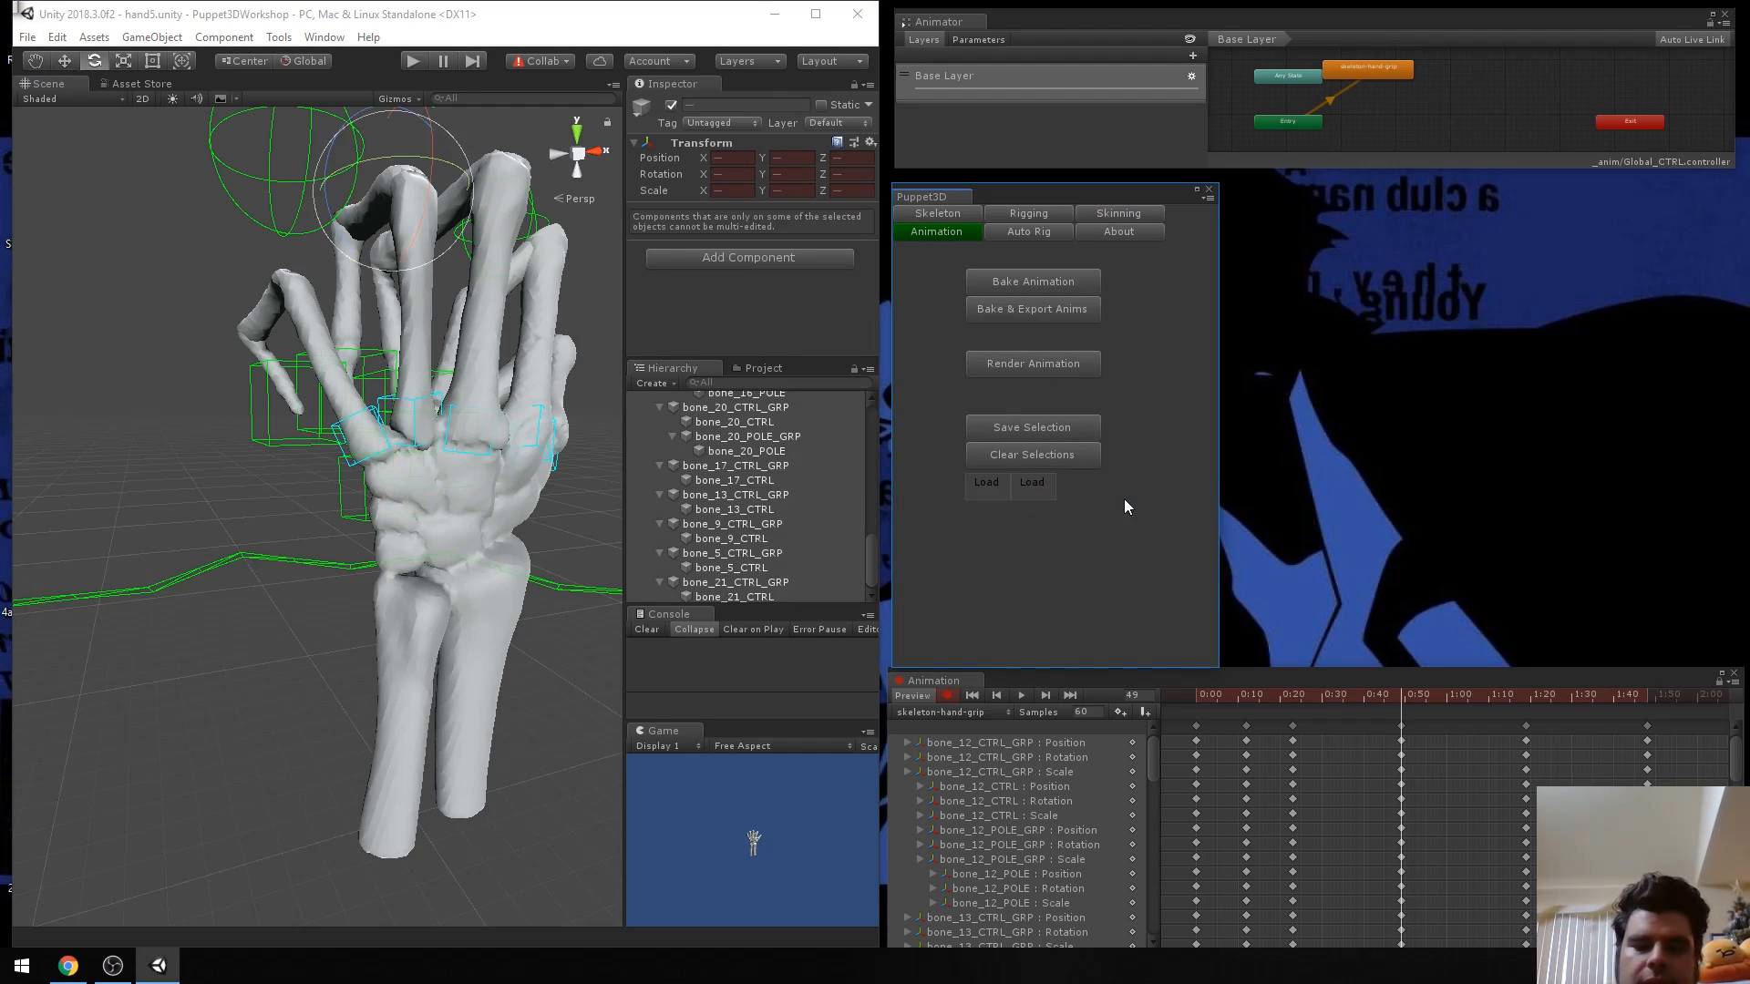
# Scrub the animation back to frame 33 and examine the hand's grip pose from another angle.
pyautogui.moveTo(1416, 698); pyautogui.dragTo(1334, 716)
pyautogui.scroll(-5, 422, 387)
pyautogui.moveTo(422, 388); pyautogui.dragTo(308, 382, button='right')
pyautogui.press('w')
pyautogui.press('d')
pyautogui.press('s')
pyautogui.press('w')
pyautogui.press('s')
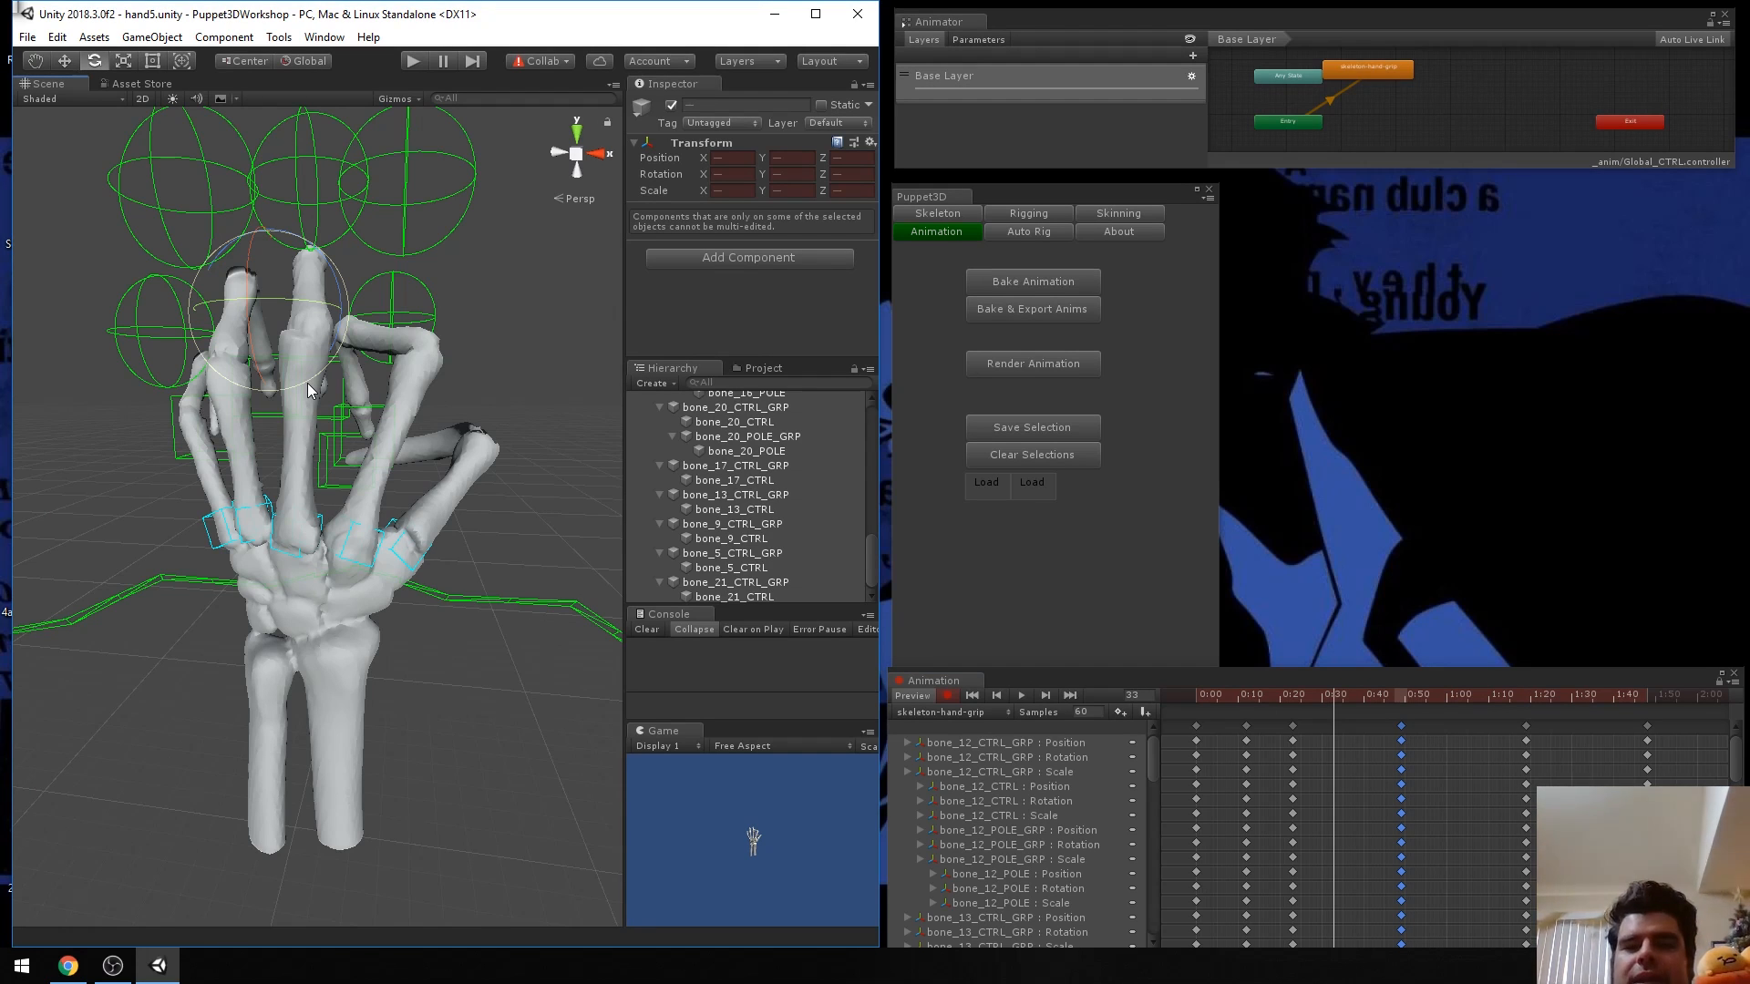
# Open Puppet3D's rigging options.
pyautogui.click(1001, 214)
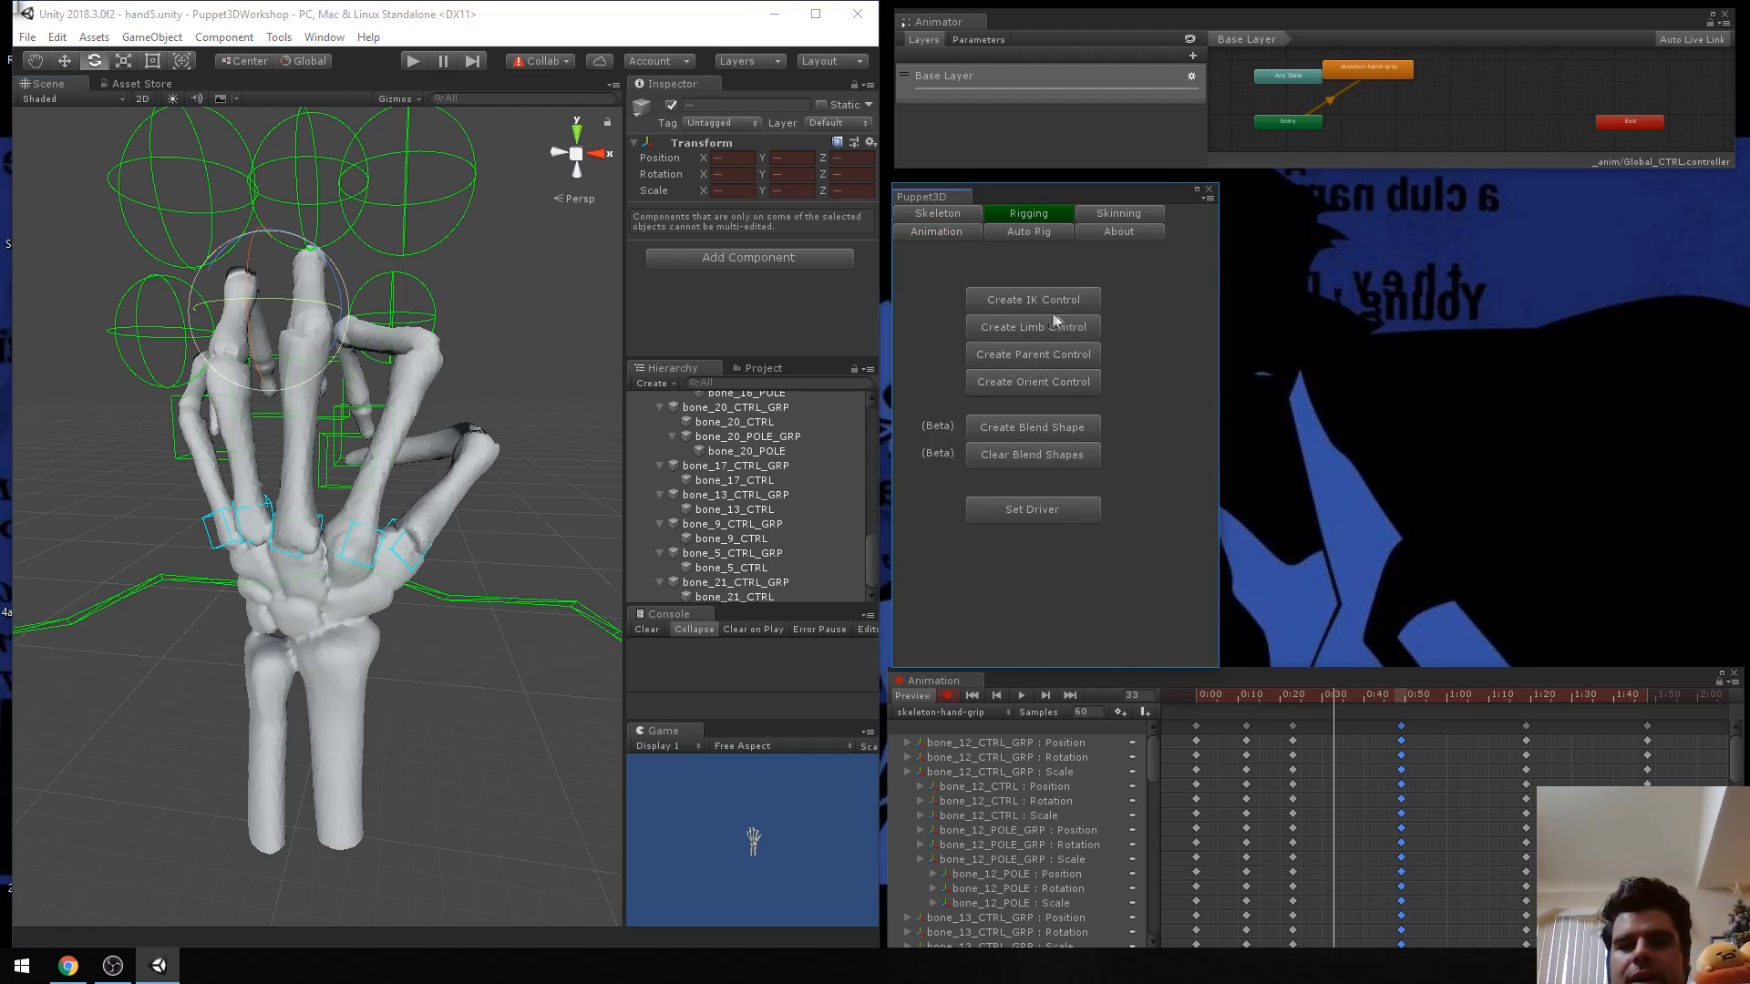